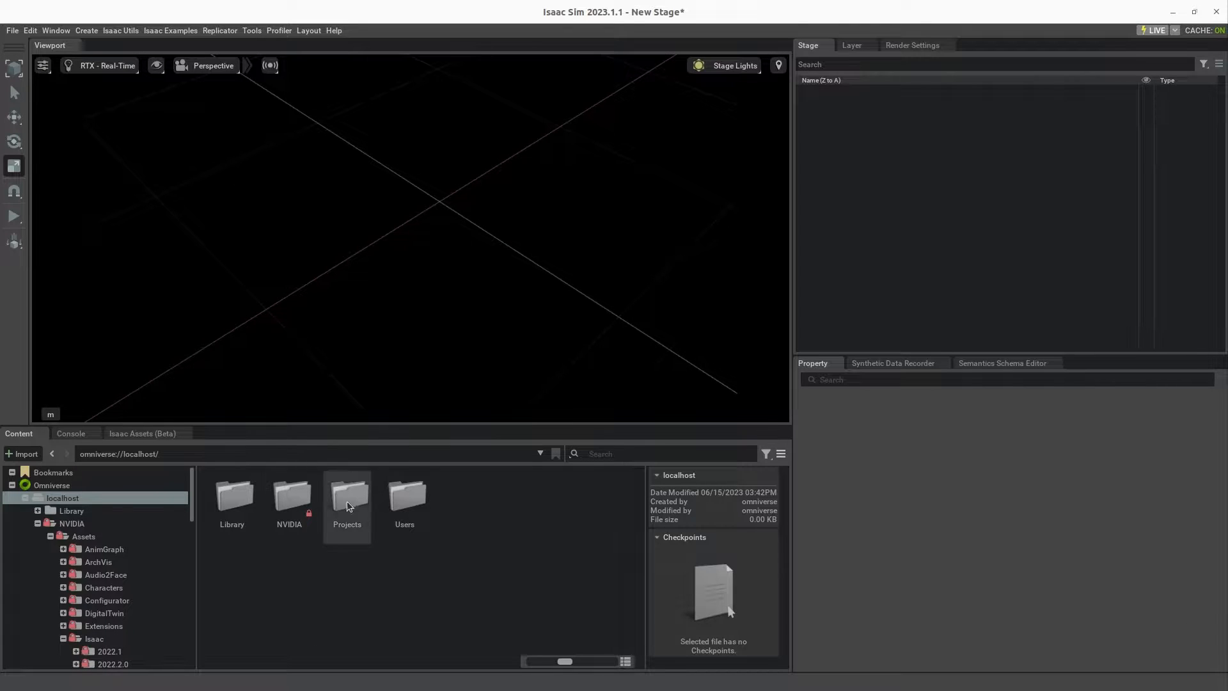
Step: Add default_environment.usd from the NVIDIA/Assets/Isaac/2023.1.1/Isaac/Environments/Grid folder to the stage and select it
double_click(285, 502)
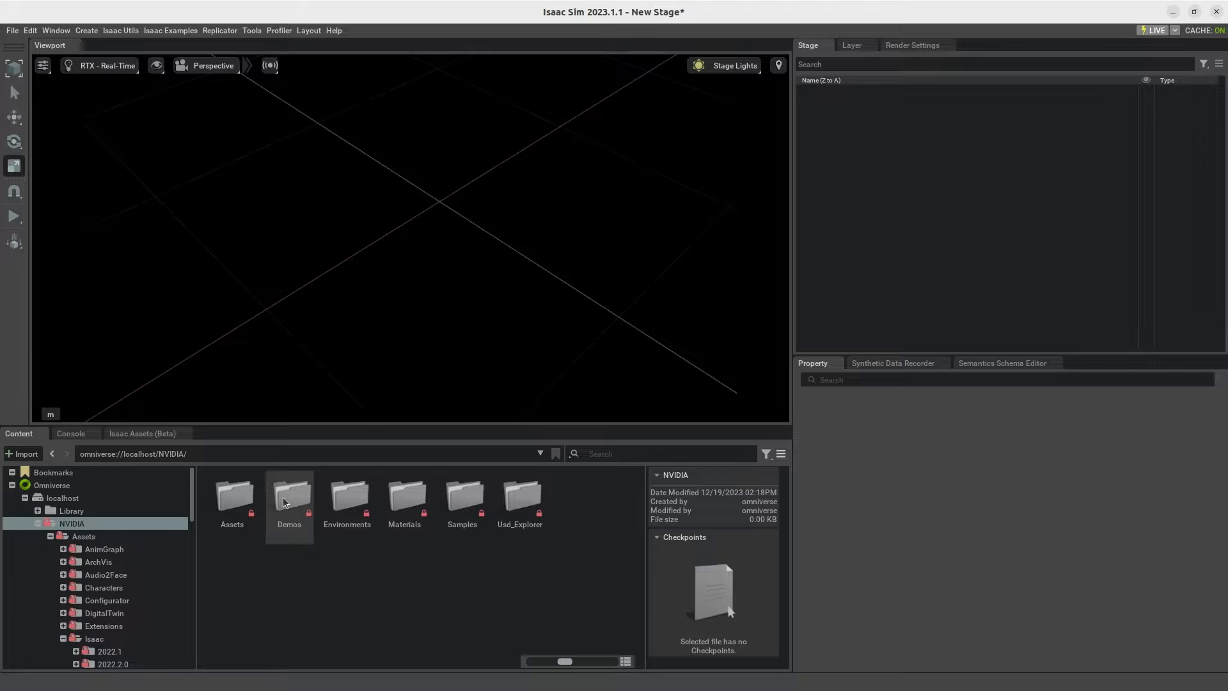
double_click(233, 502)
double_click(249, 562)
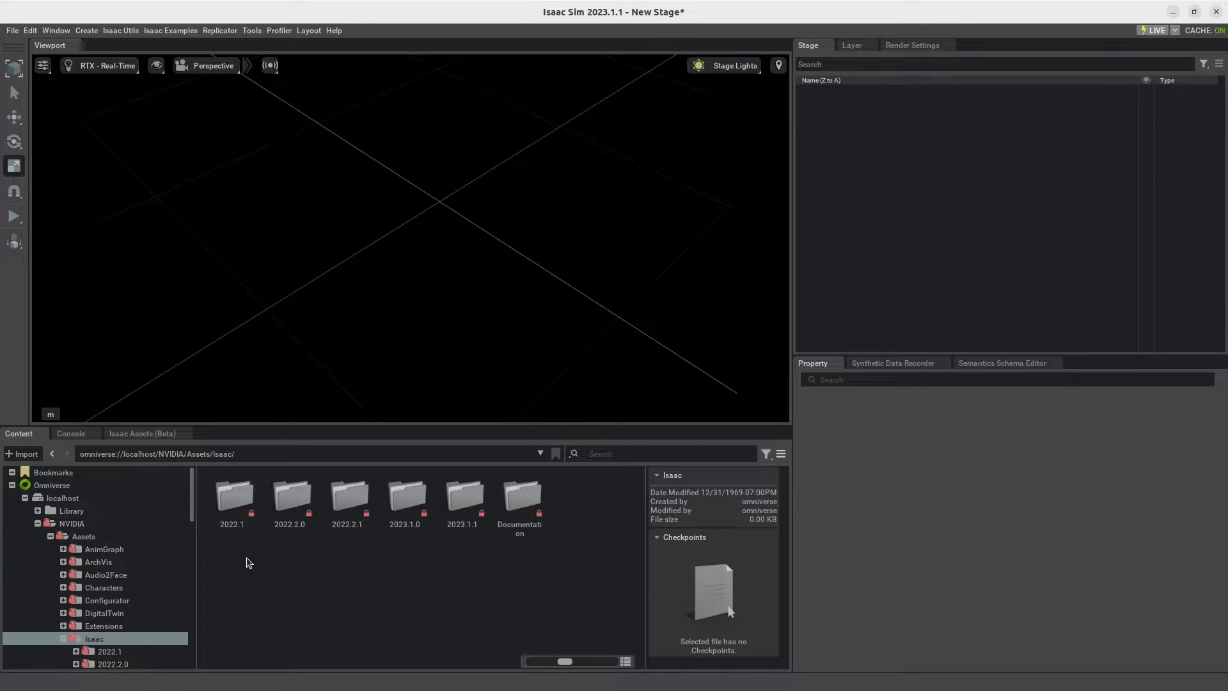
double_click(480, 496)
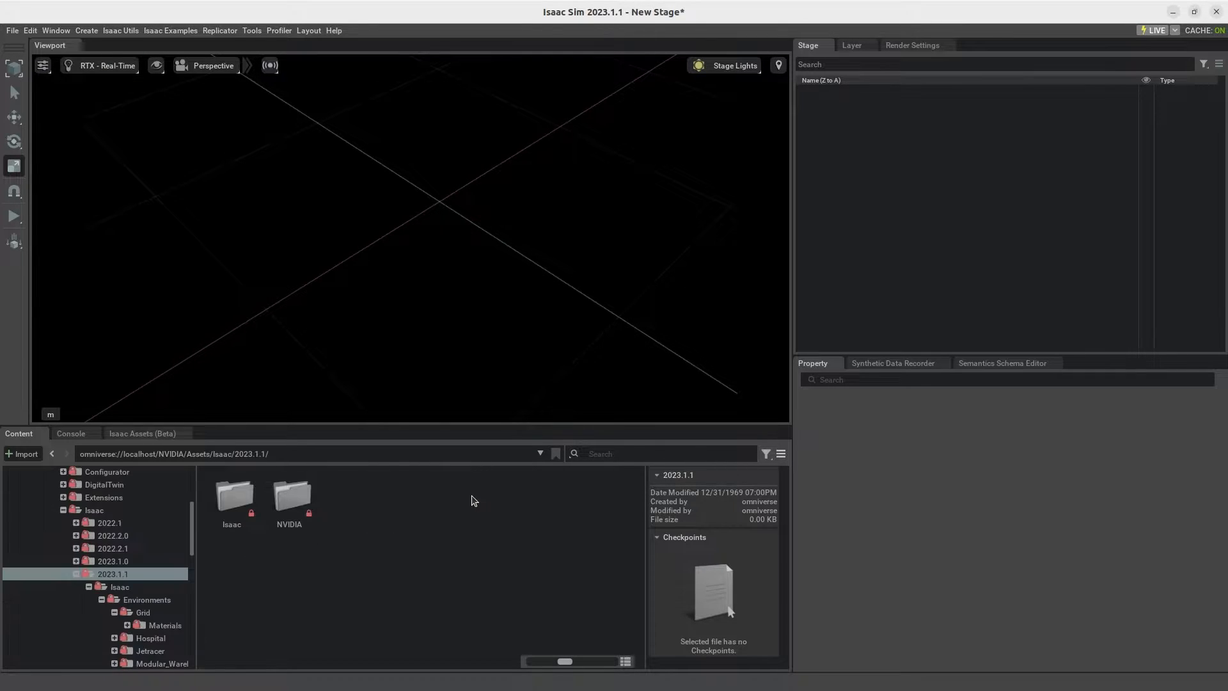
double_click(240, 500)
double_click(243, 485)
double_click(244, 494)
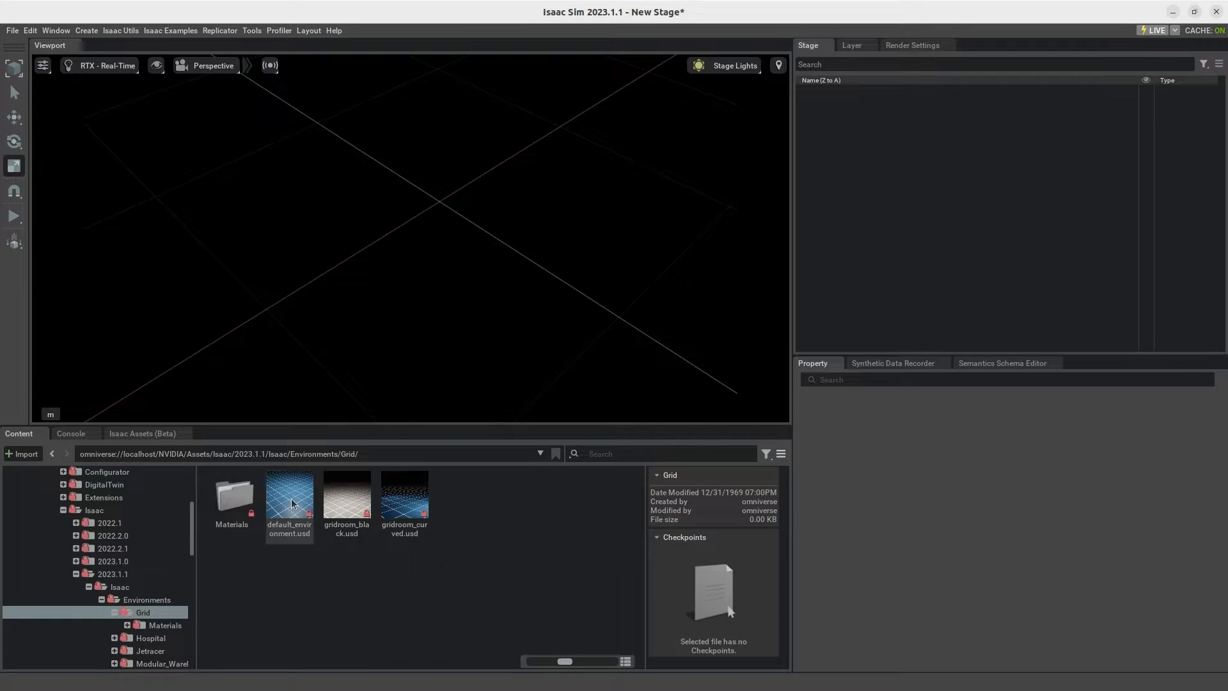
drag(295, 515, 928, 140)
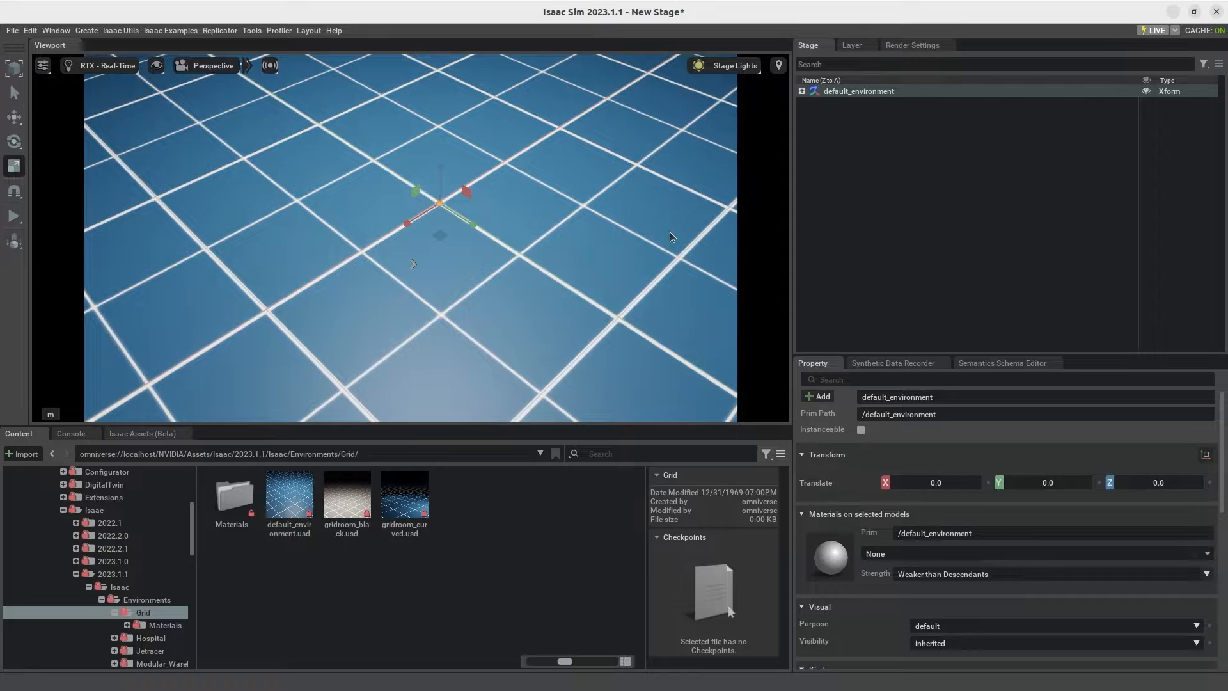
click(928, 192)
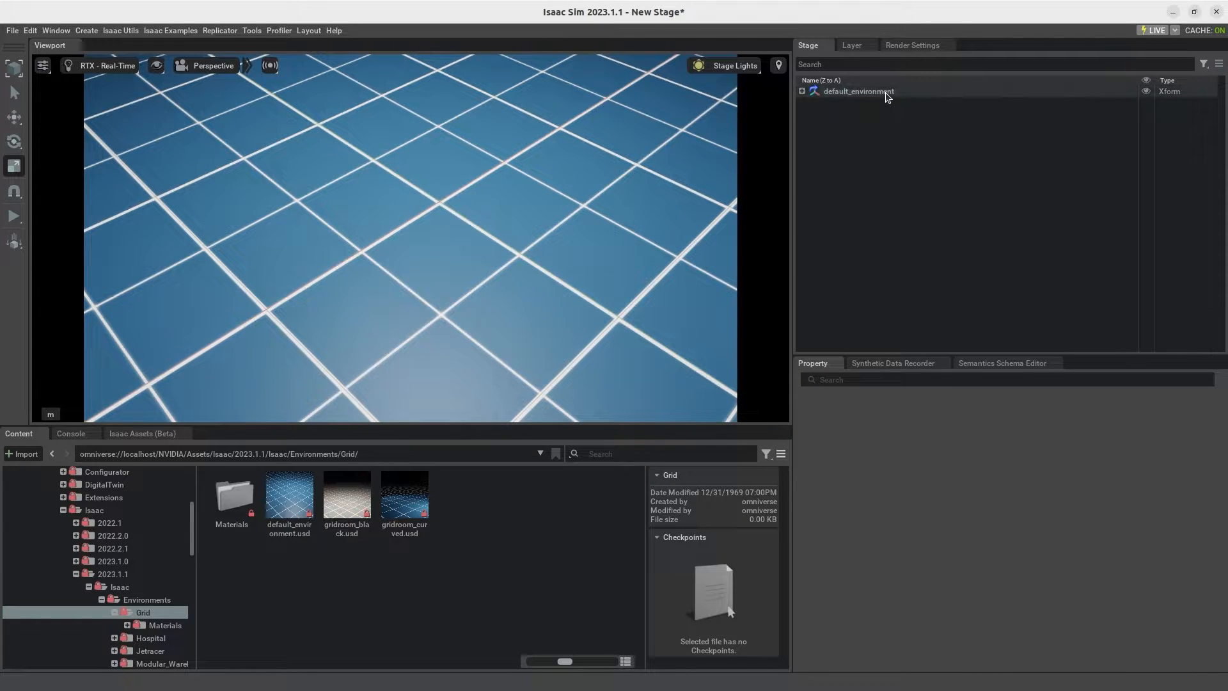
click(888, 92)
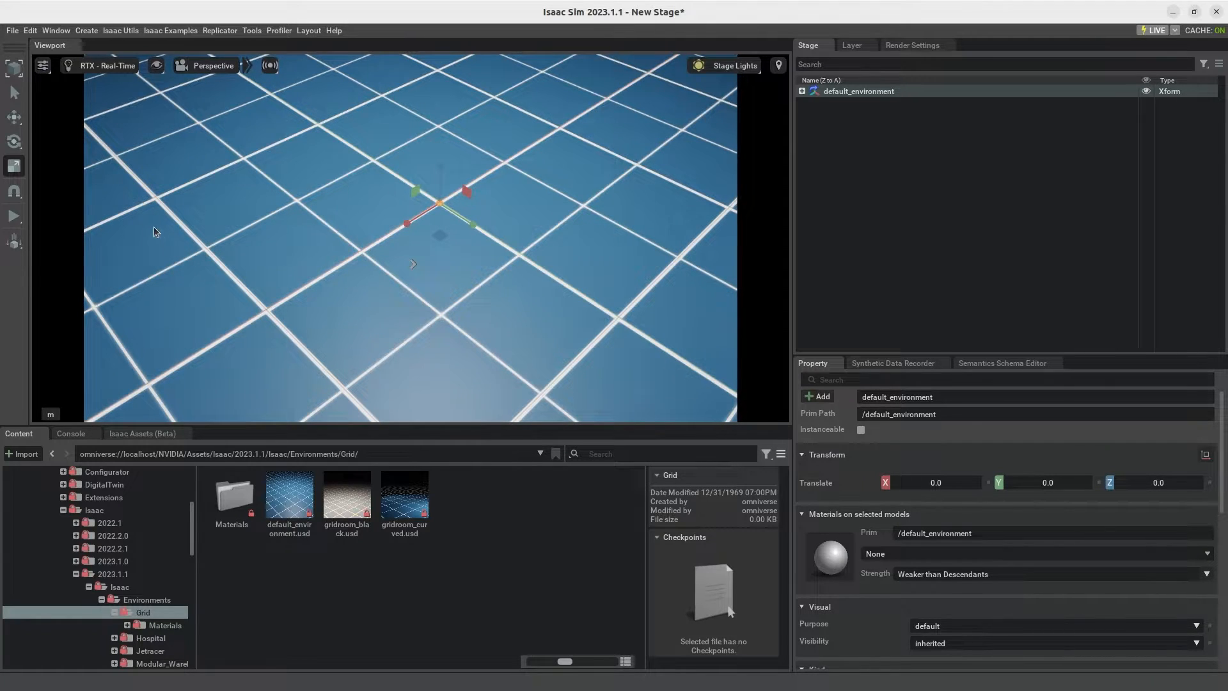
Step: Add husky_clem24.usd from the local DEC_5 folder to the stage under default_environment
click(13, 34)
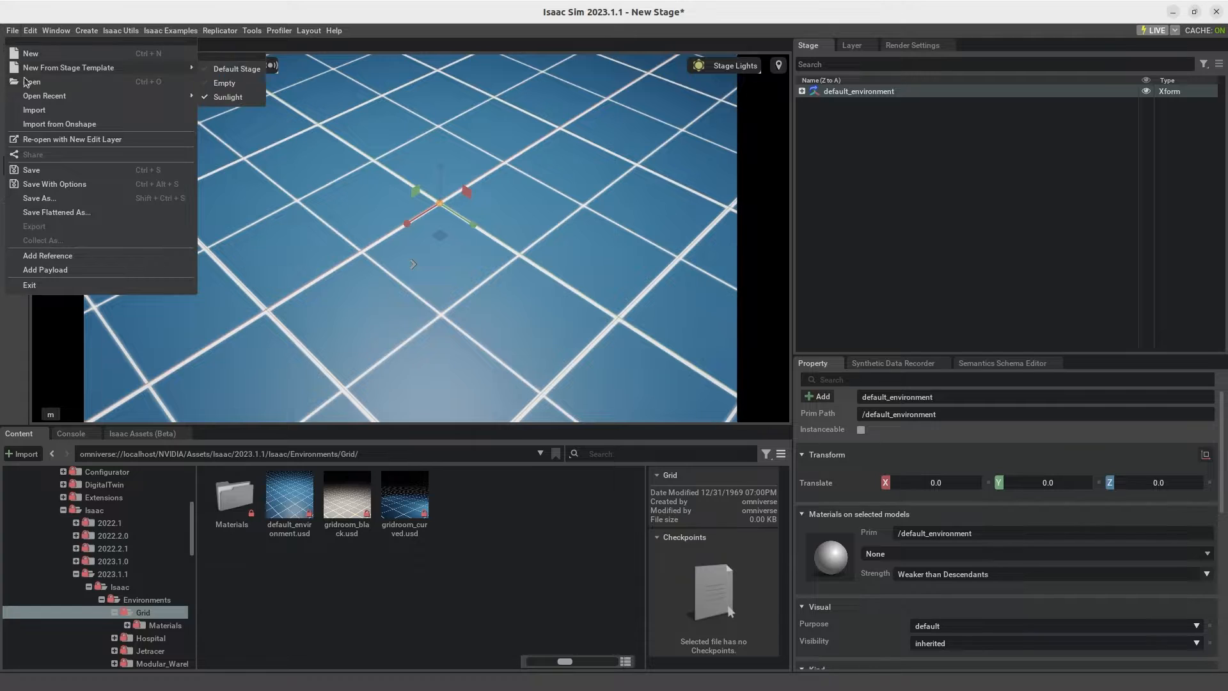
click(27, 80)
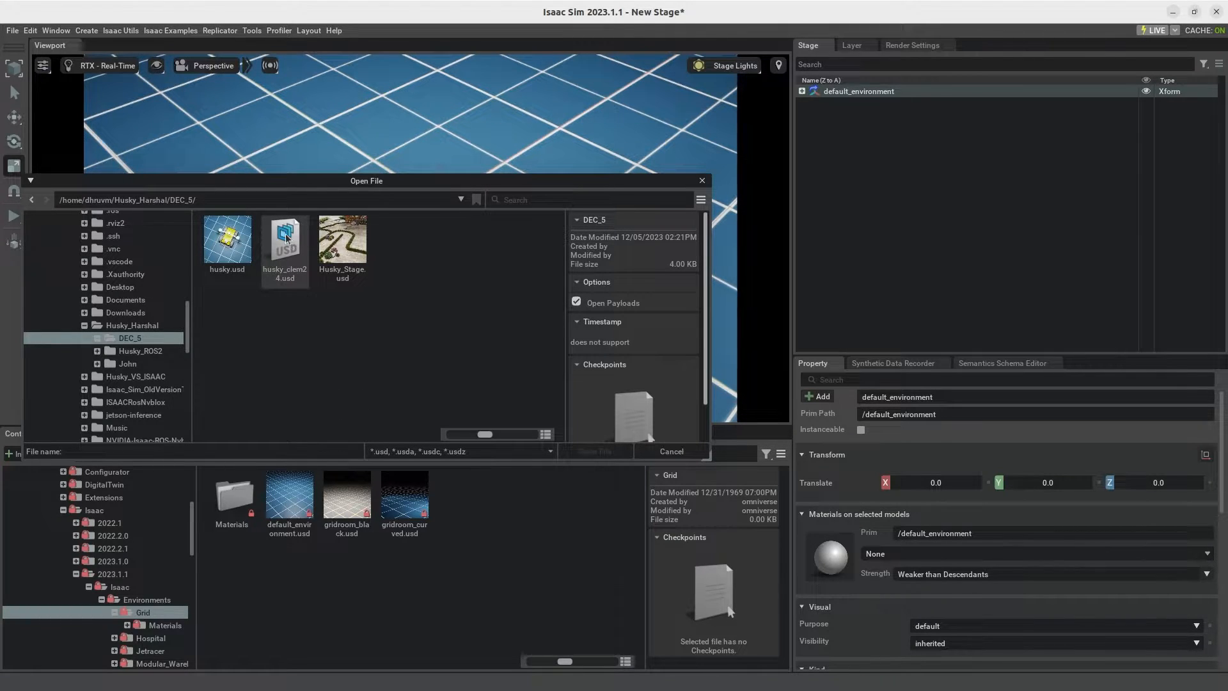
drag(286, 240, 946, 208)
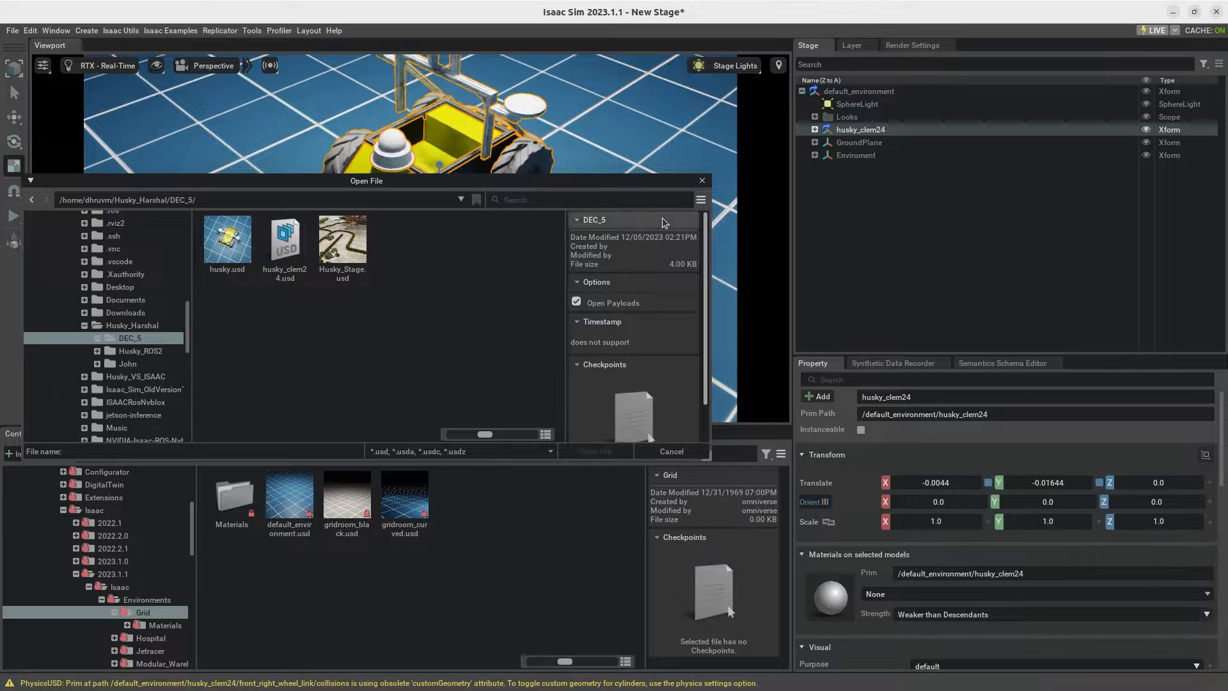
click(703, 180)
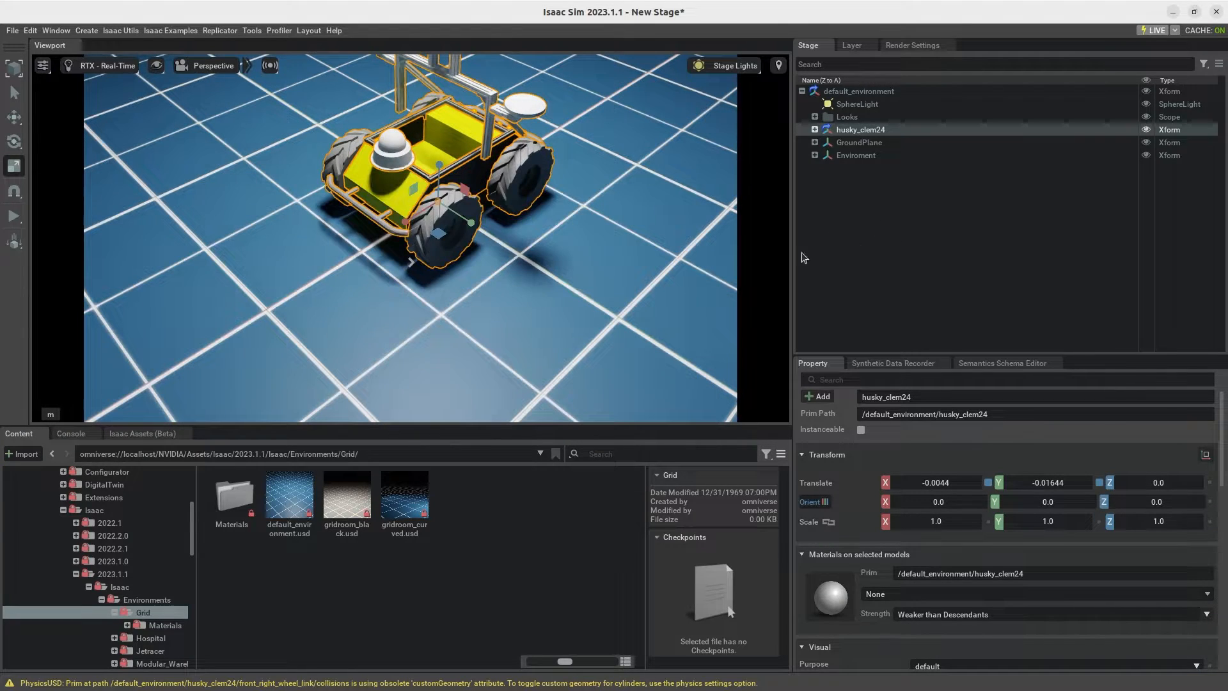
click(526, 344)
middle_drag(527, 315, 524, 350)
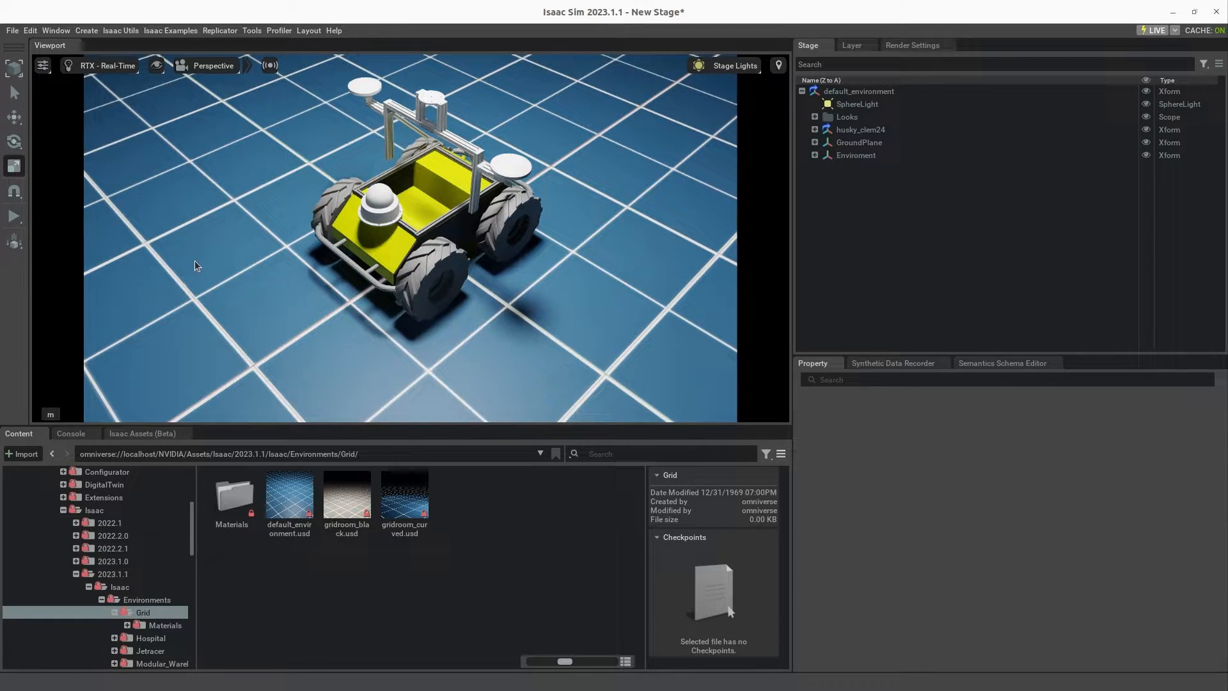
Step: Create an Intel Realsense D455 RGBD sensor on the stage
click(87, 32)
mouse_move(132, 280)
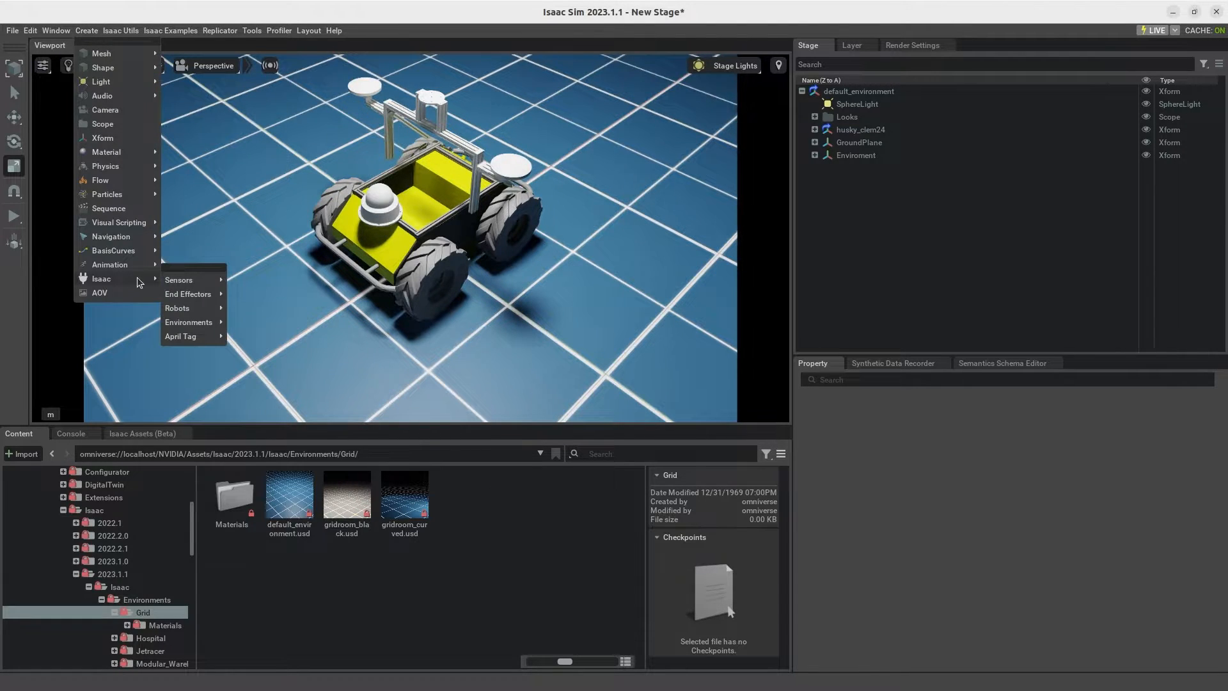
mouse_move(181, 281)
mouse_move(267, 337)
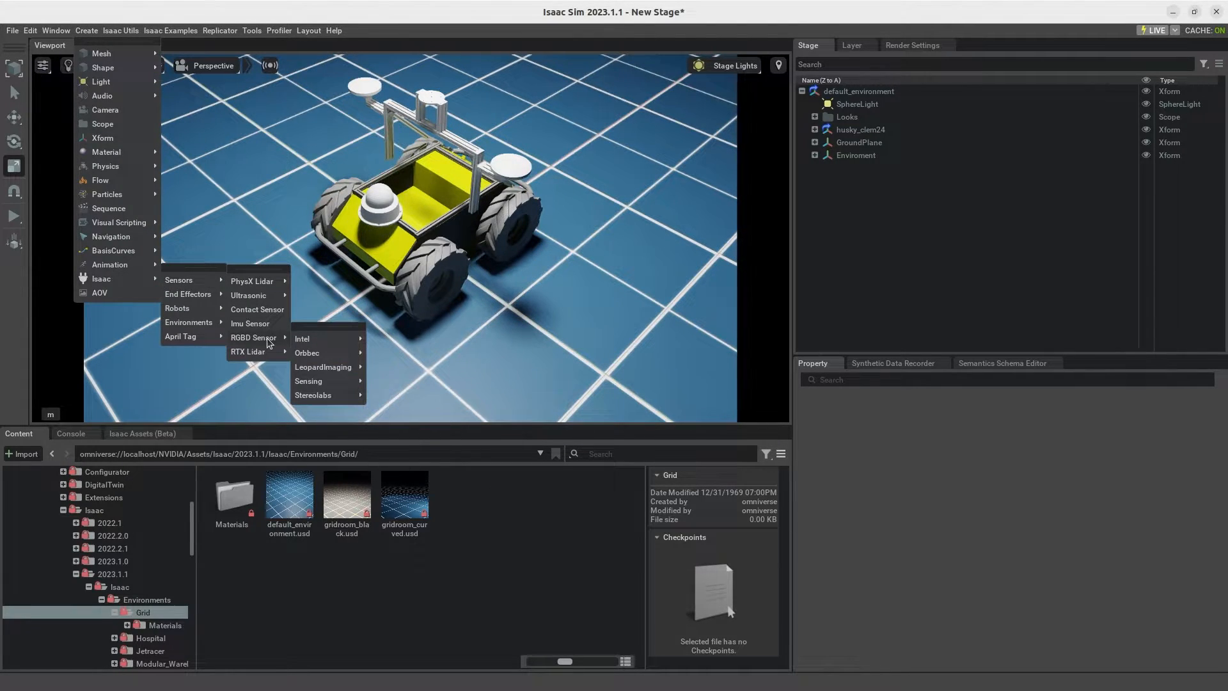
mouse_move(346, 341)
click(395, 340)
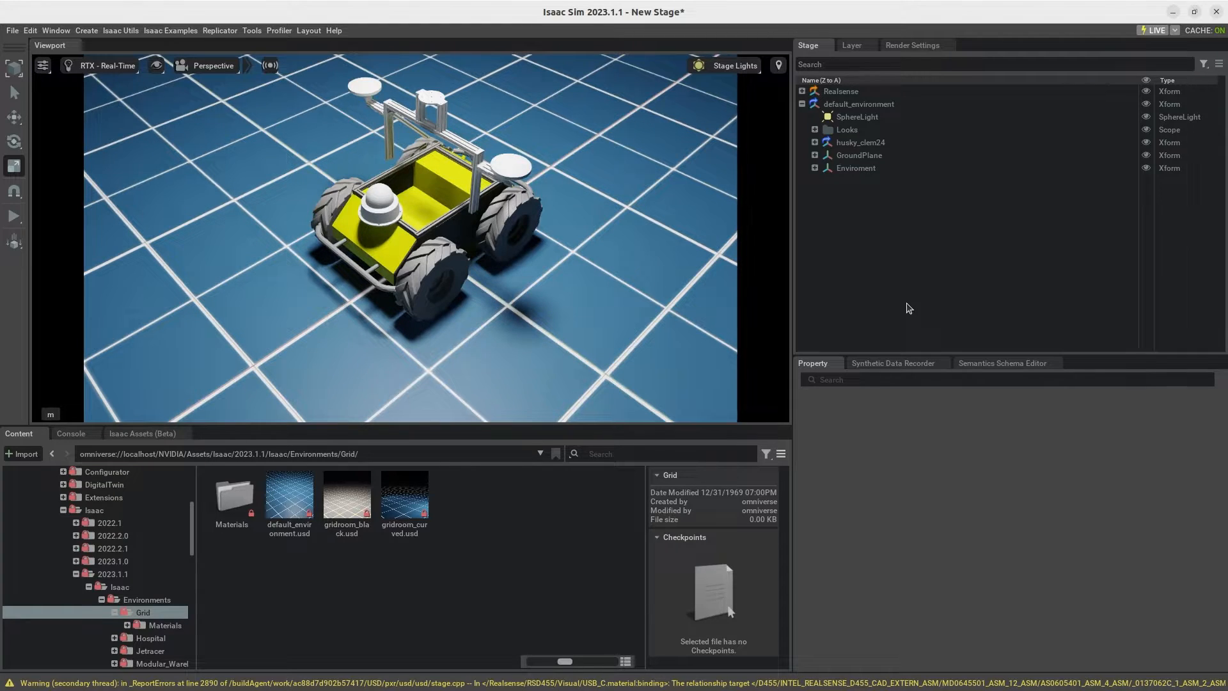
Step: Reparent the Realsense prim under base_link of husky_clem24 and expand base_link to show its children
click(814, 142)
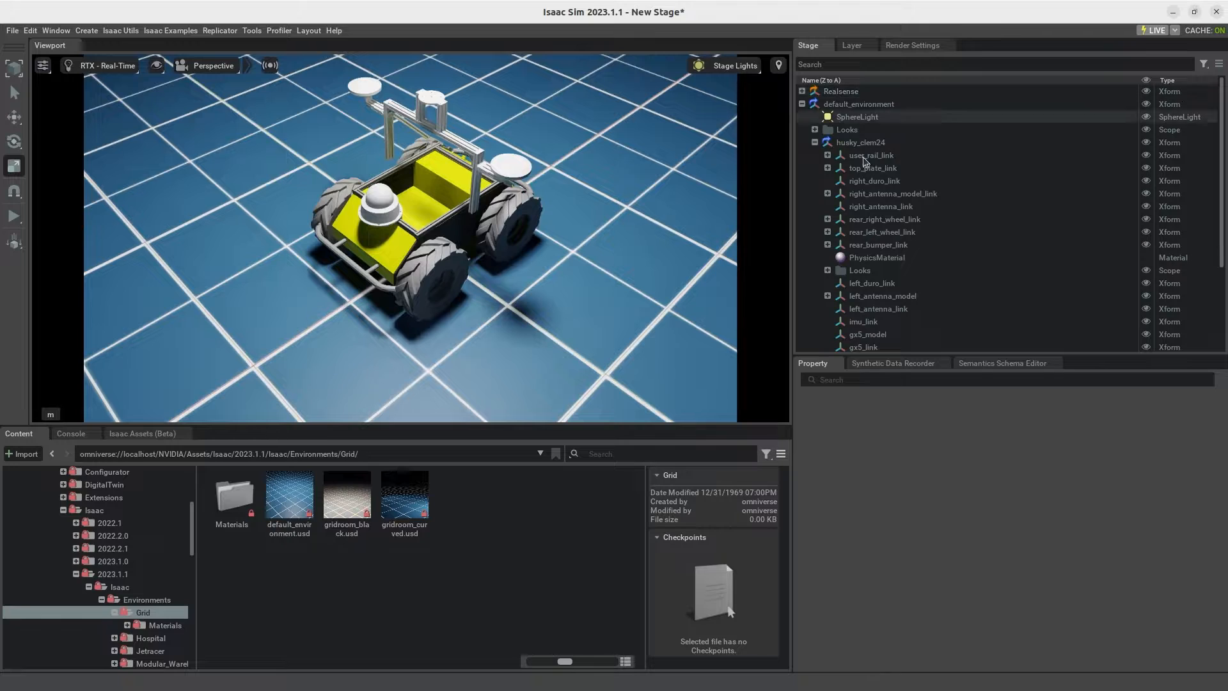
scroll(927, 198, down, 1)
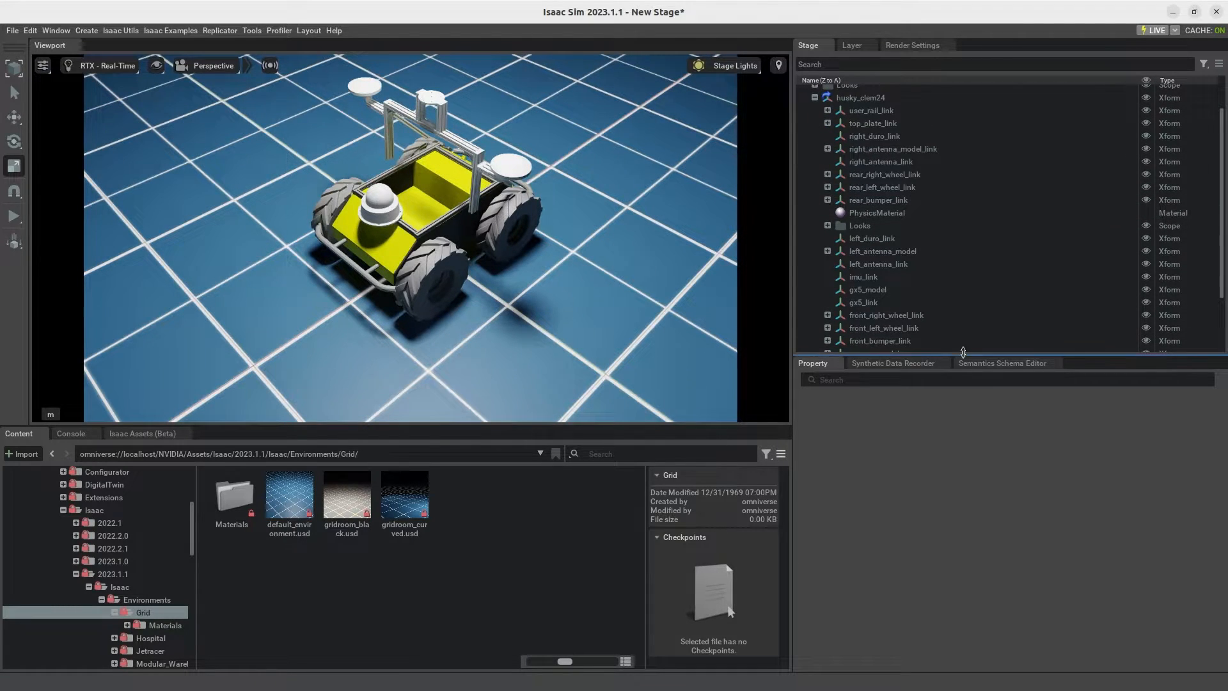
drag(964, 352, 963, 652)
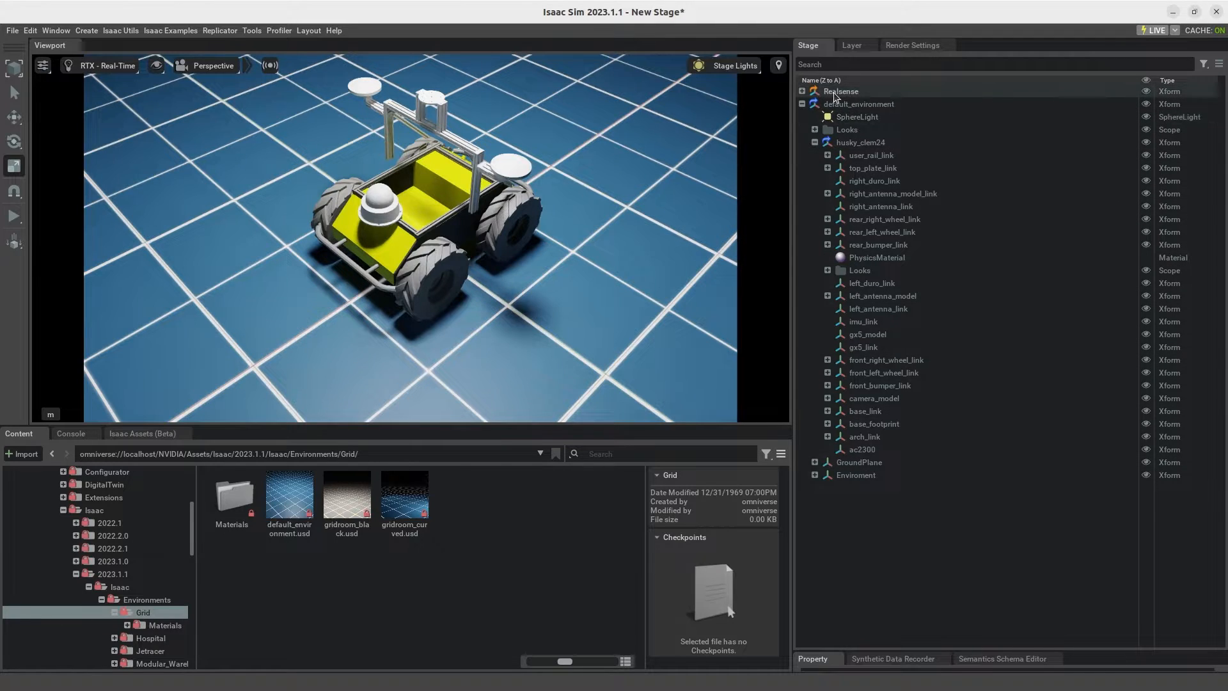
drag(834, 94, 870, 415)
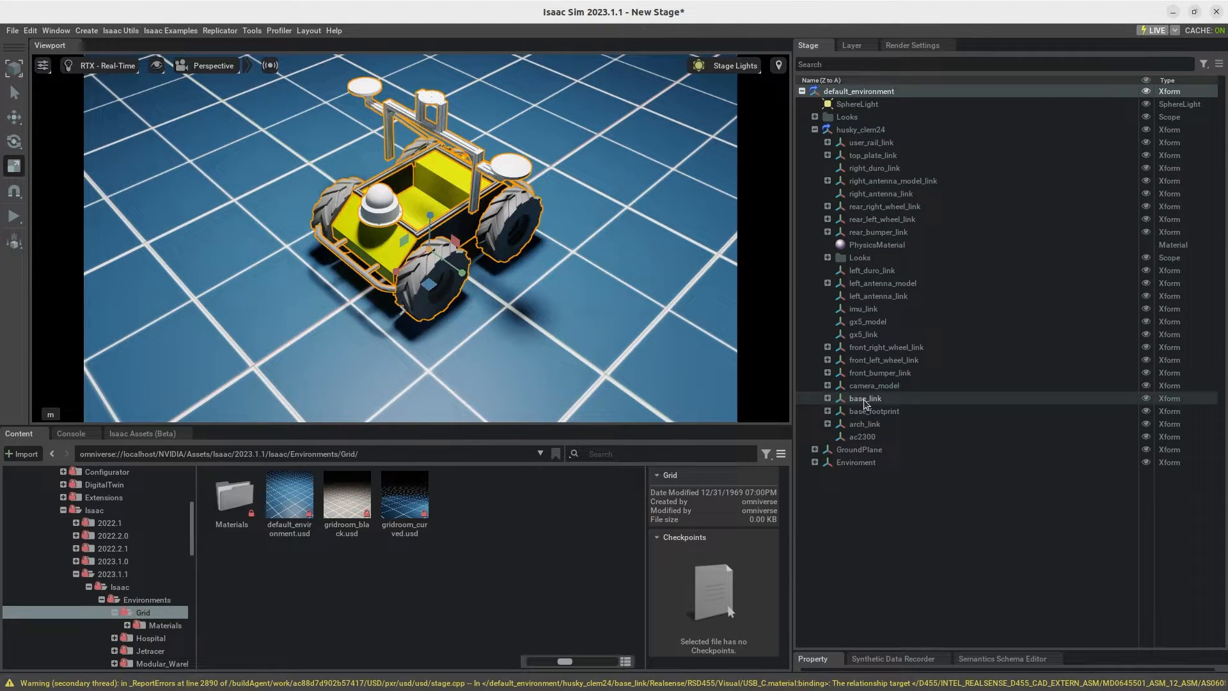
click(863, 399)
click(828, 398)
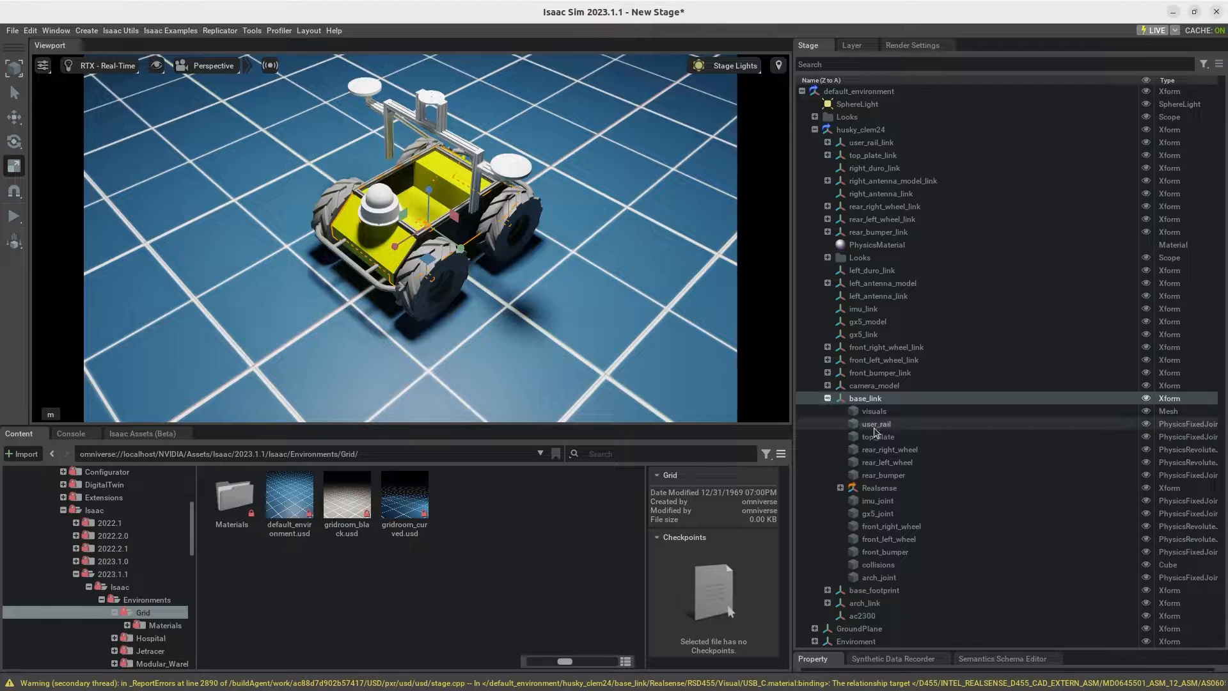
Step: Raise the Realsense sensor vertically with the Move tool to the top of the Husky's yellow body, beside the front dome
click(870, 490)
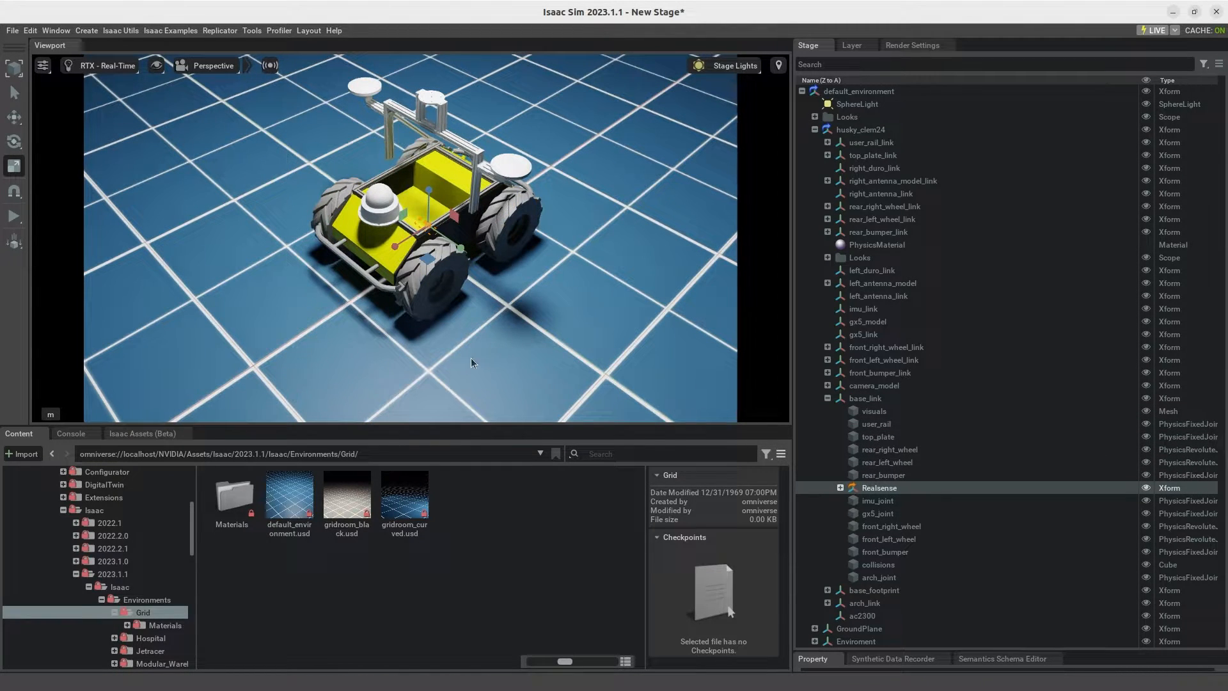
middle_drag(471, 359, 504, 354)
right_drag(505, 354, 581, 252)
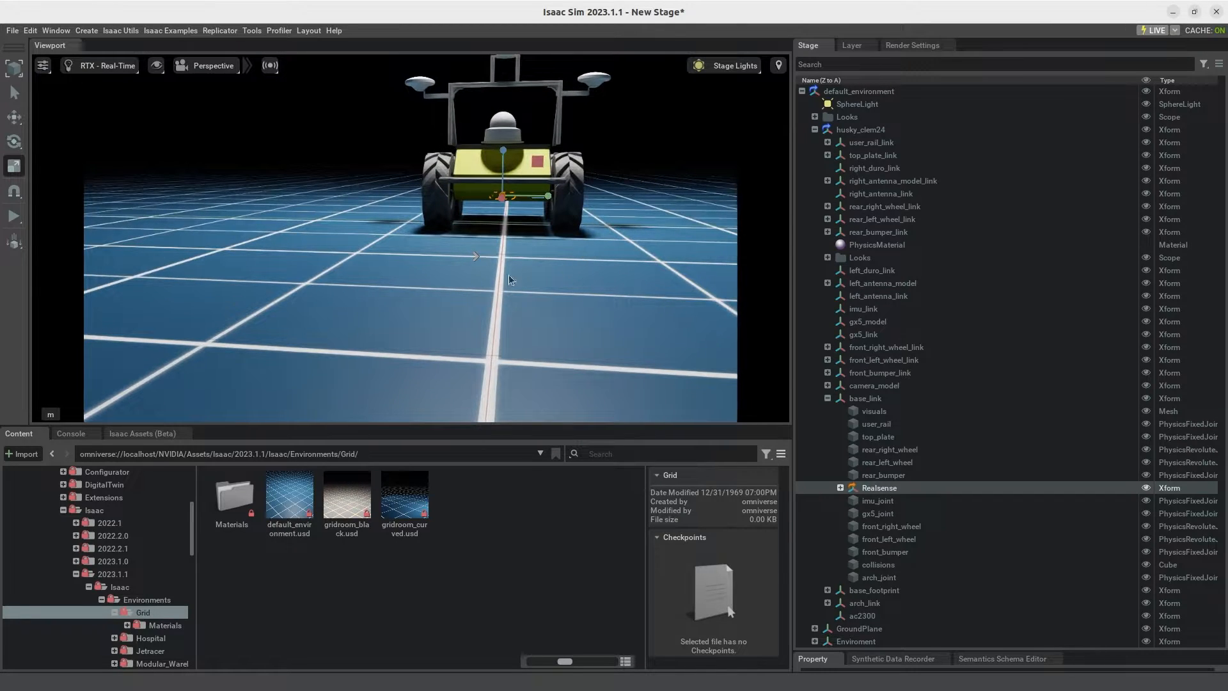
right_drag(466, 279, 472, 285)
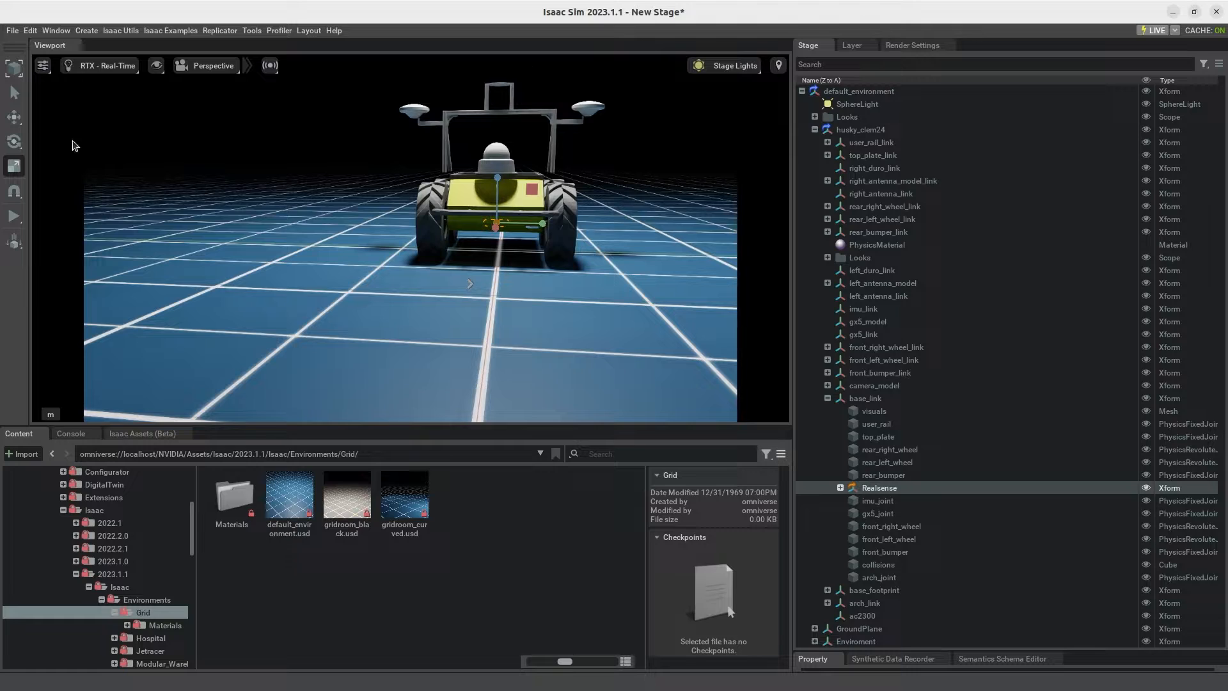
click(14, 117)
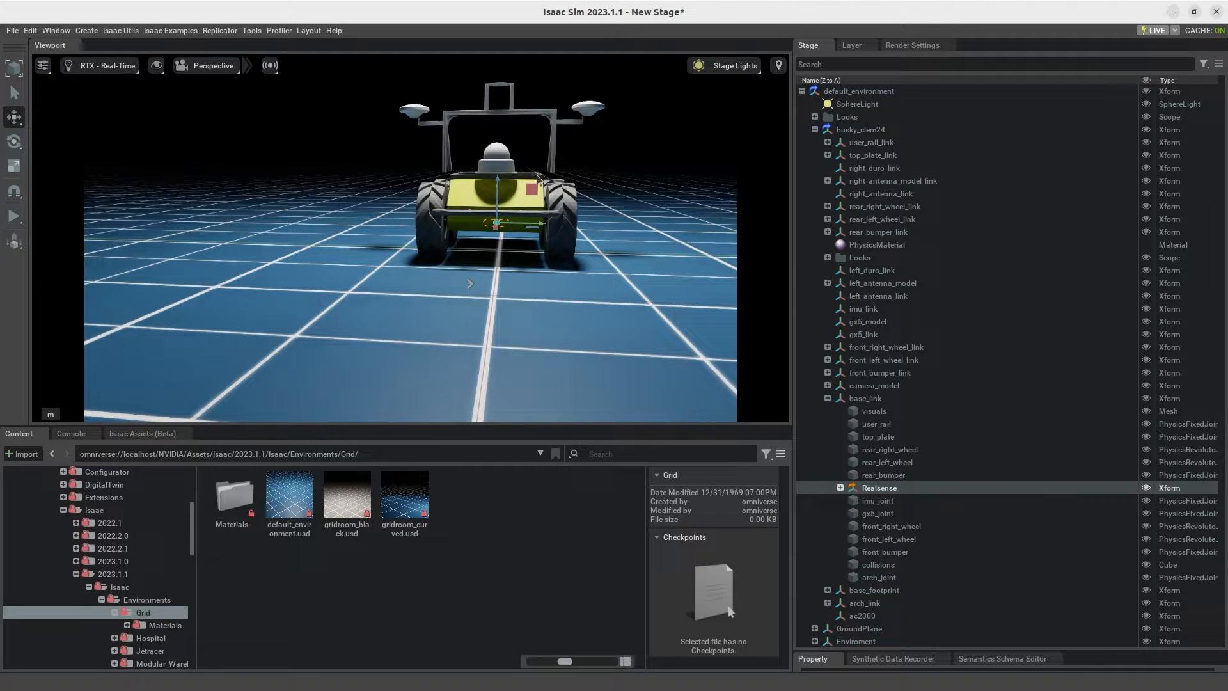
drag(502, 172, 518, 128)
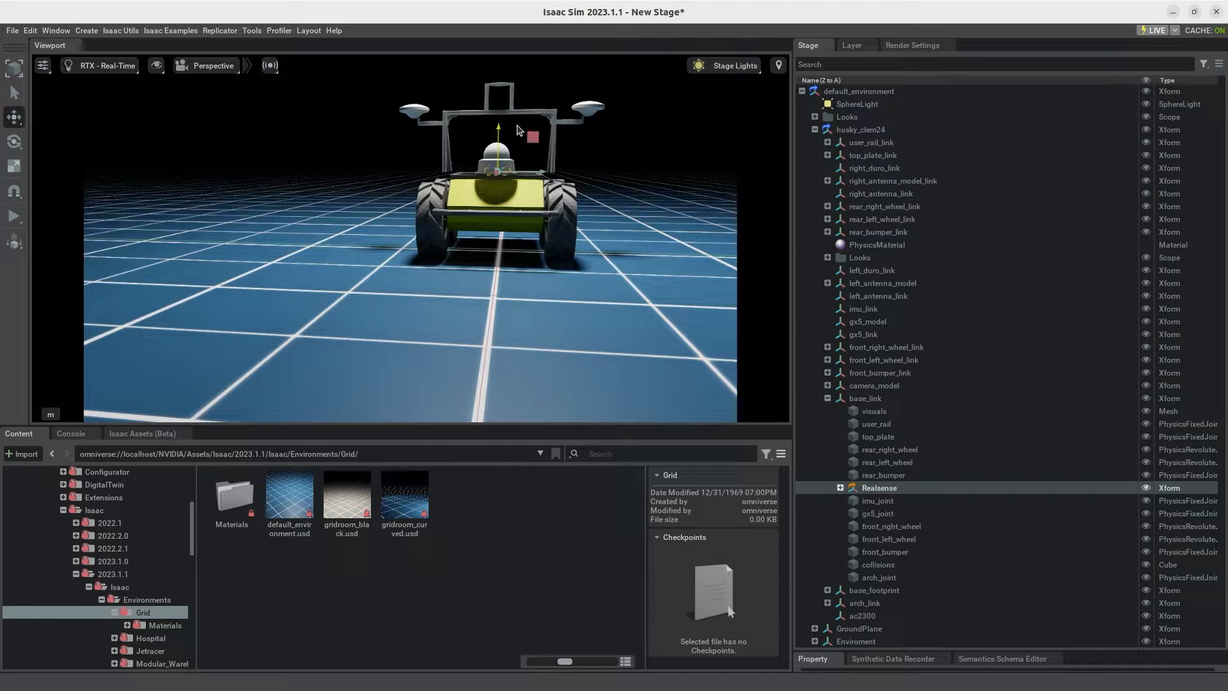
right_drag(345, 206, 341, 271)
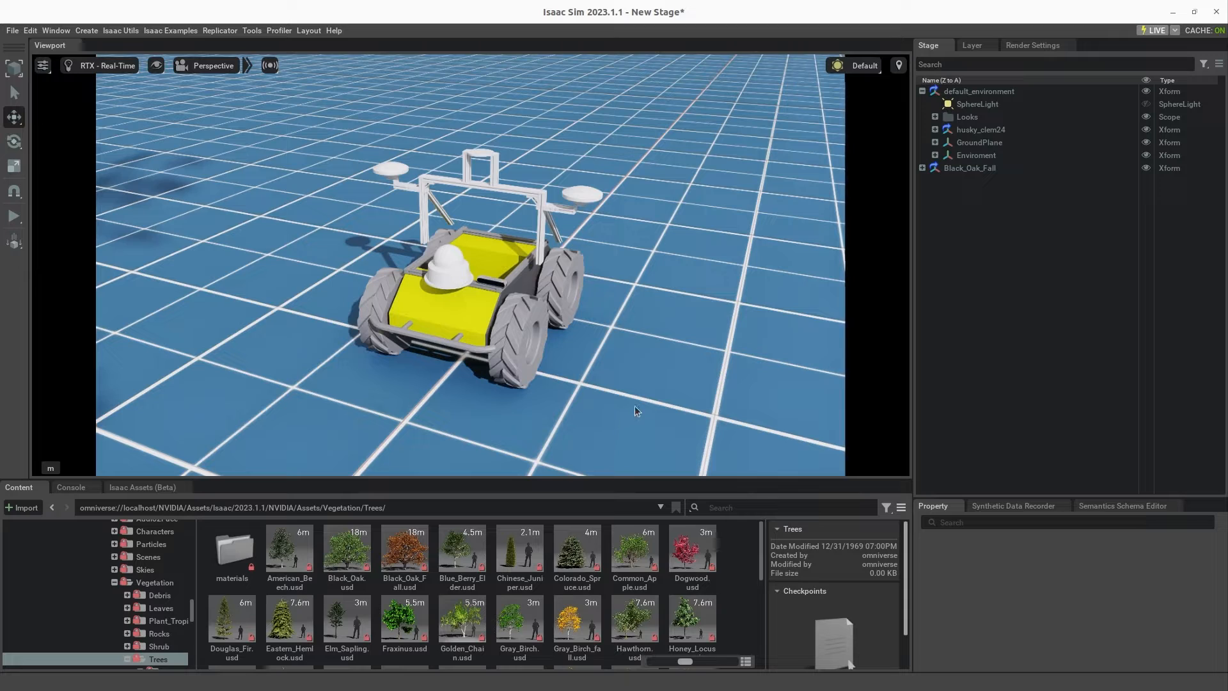
Step: View the scene through Camera_OmniVision_OV9782_Left and Camera_OmniVision_OV9782_Right of the Realsense sensor
click(211, 67)
mouse_move(214, 92)
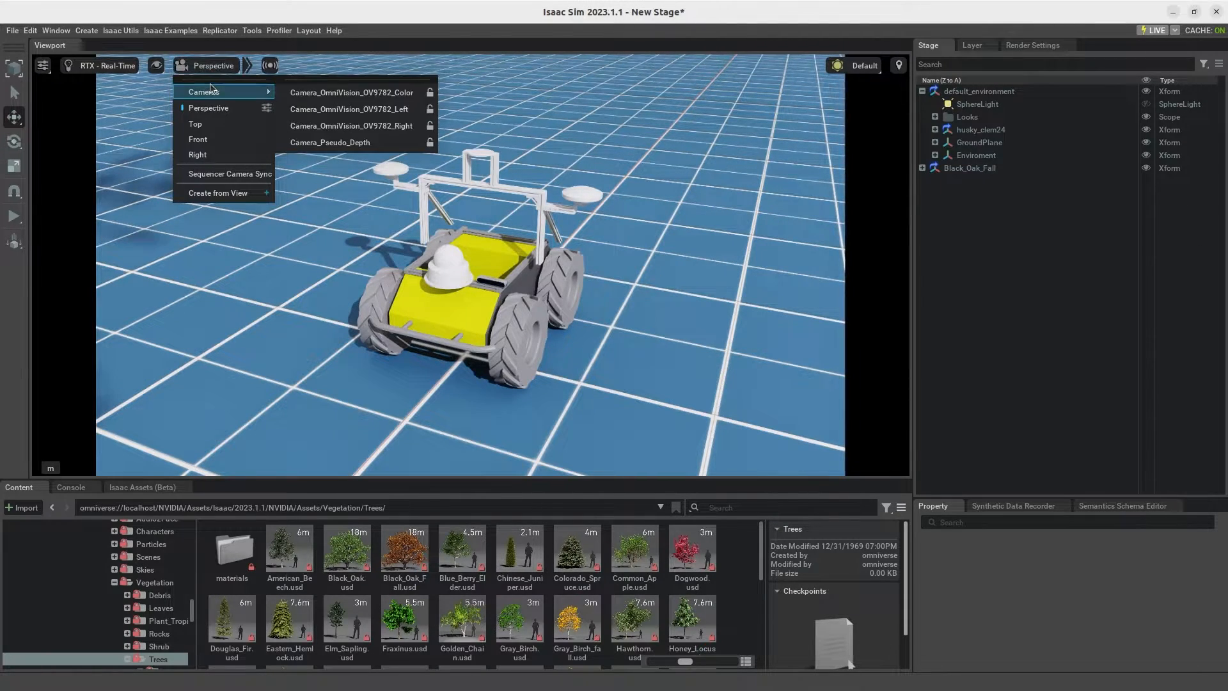
click(373, 110)
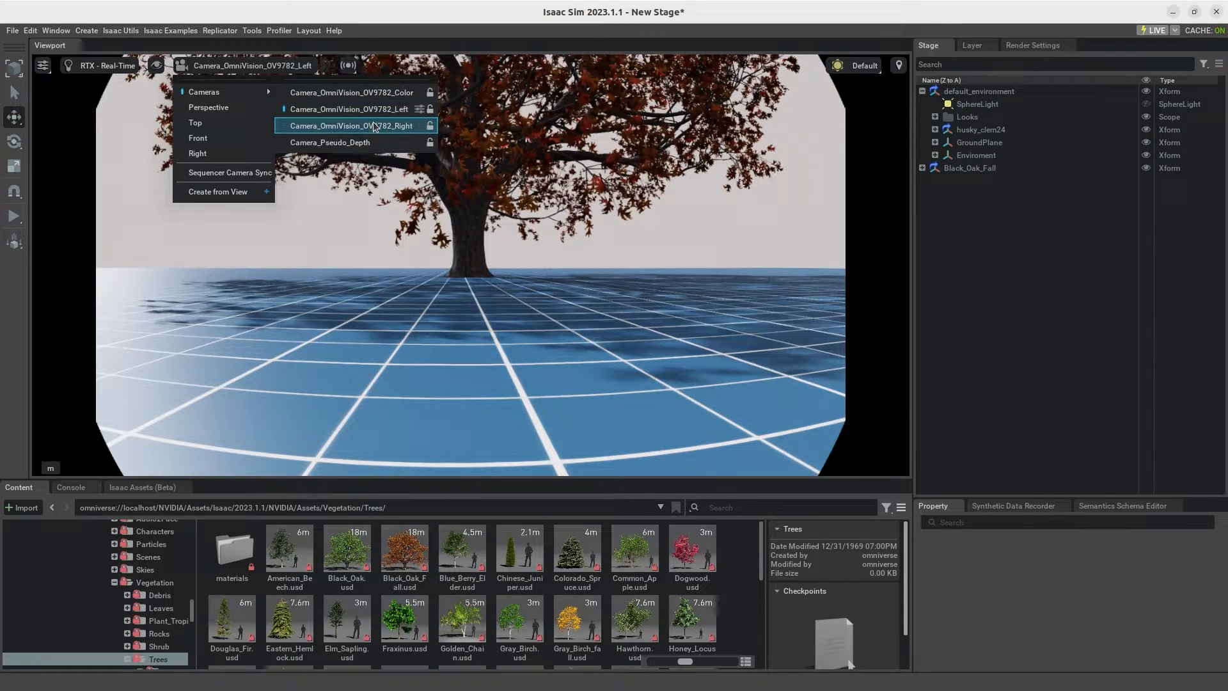
click(375, 126)
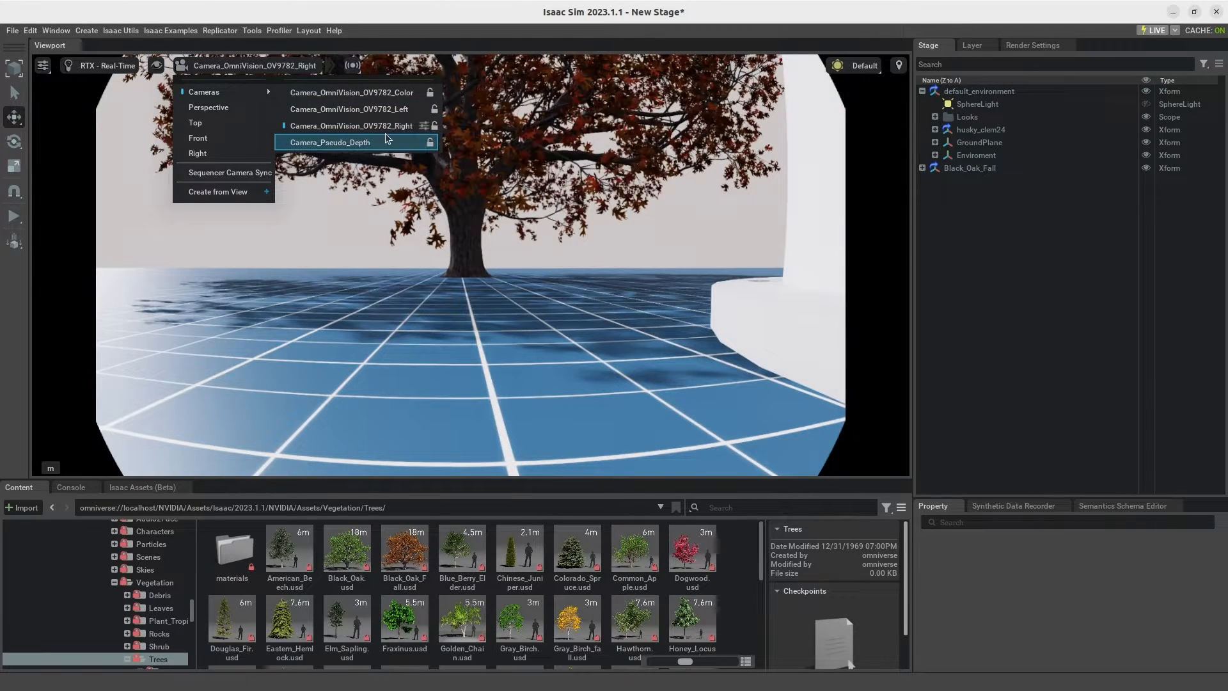
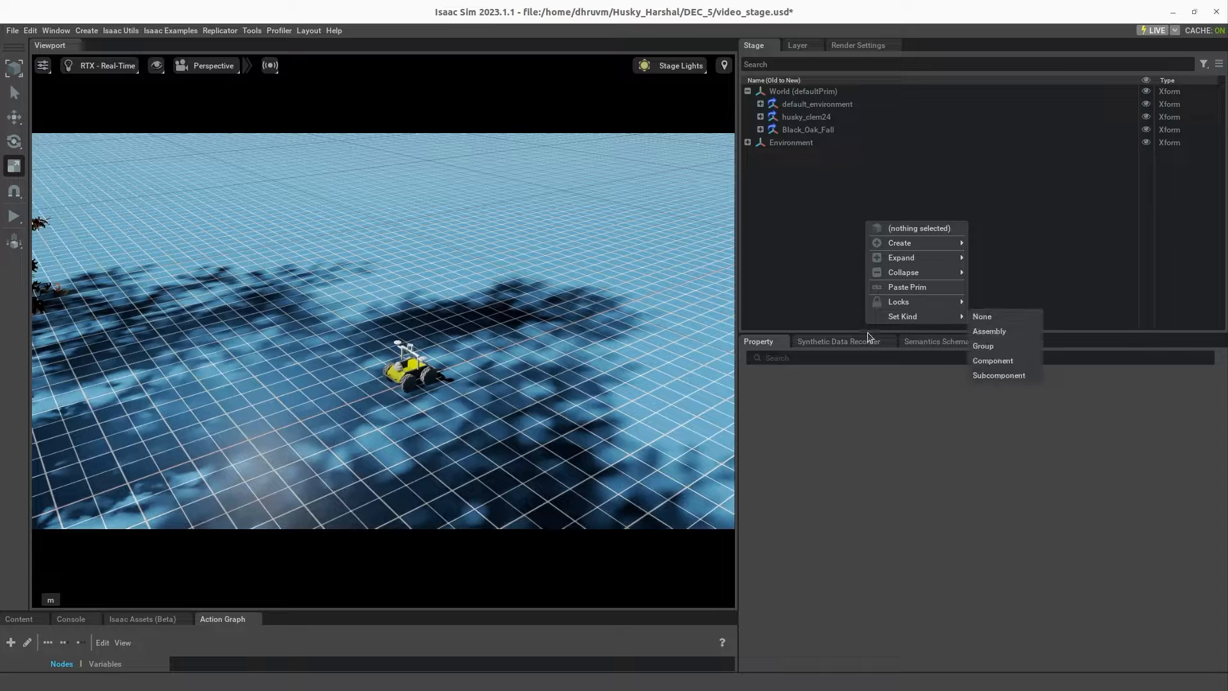
Step: Create a new Action Graph under World on the stage
click(836, 203)
right_click(836, 203)
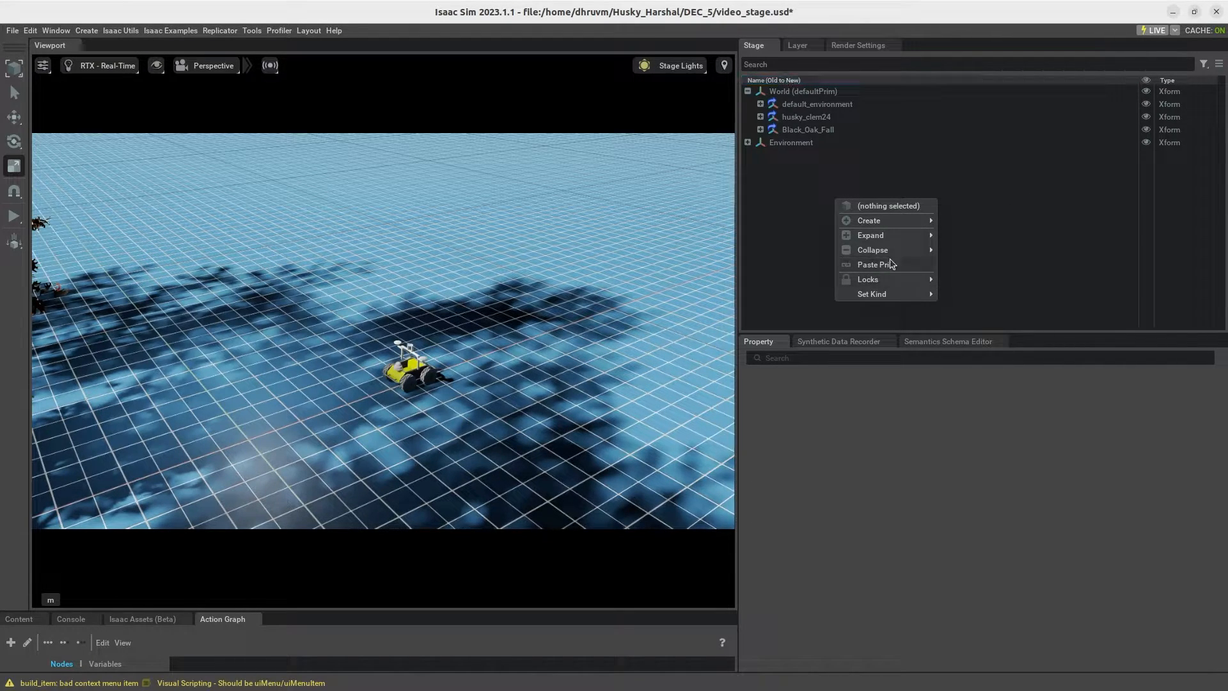
mouse_move(891, 224)
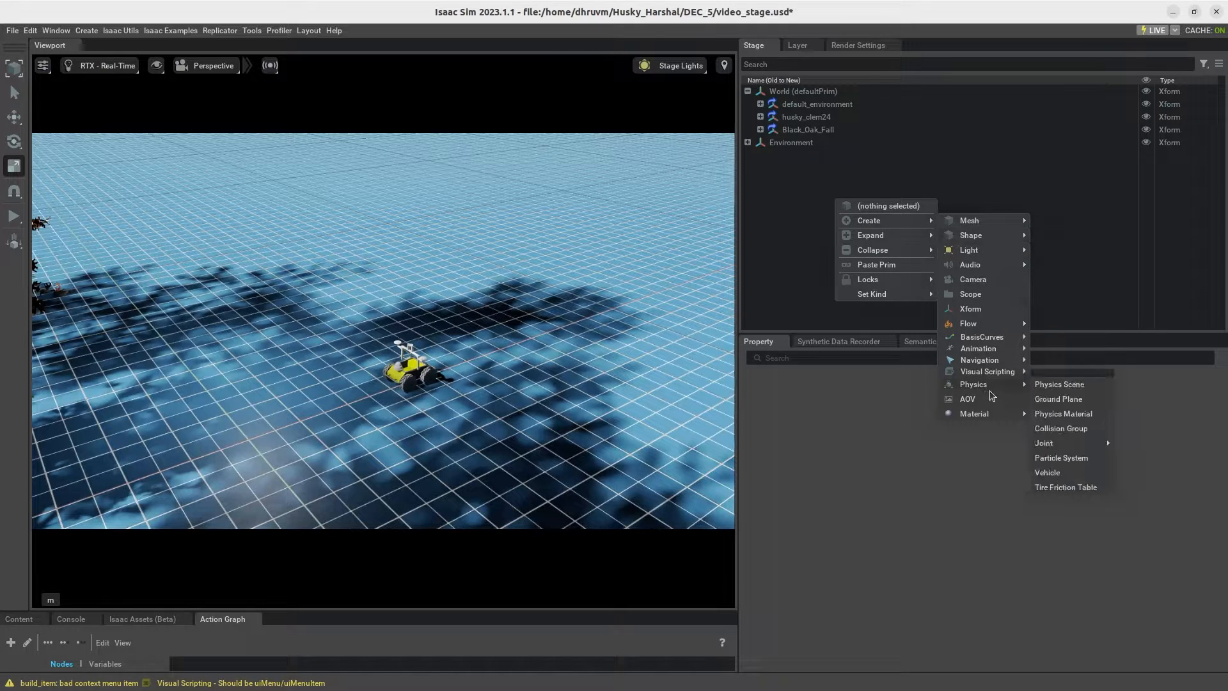
mouse_move(989, 371)
click(1044, 374)
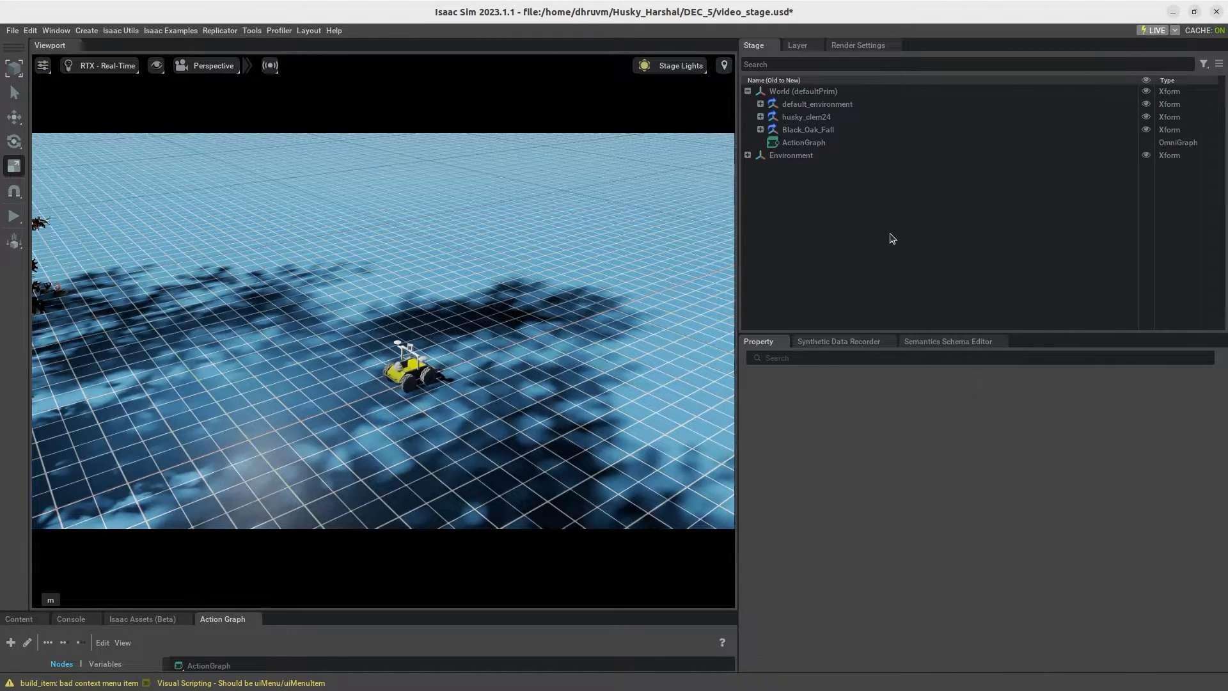
Step: Rename the new ActionGraph prim as ROS2 Clock
right_click(814, 142)
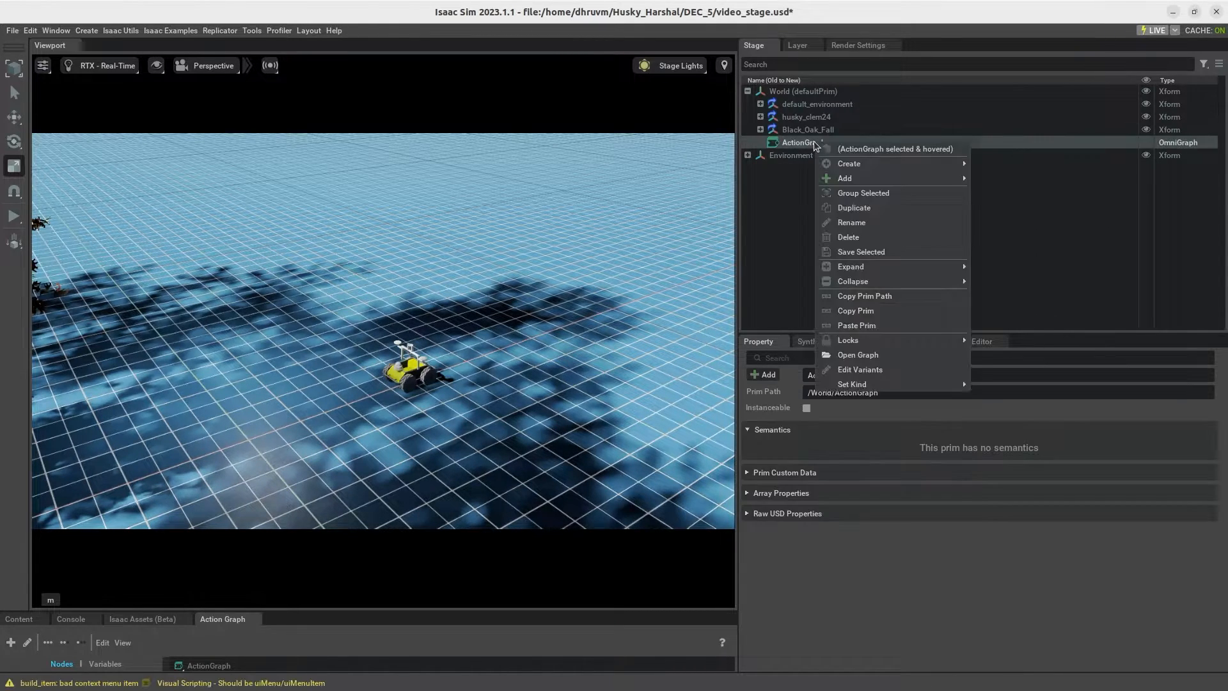
click(863, 225)
text(ROS)
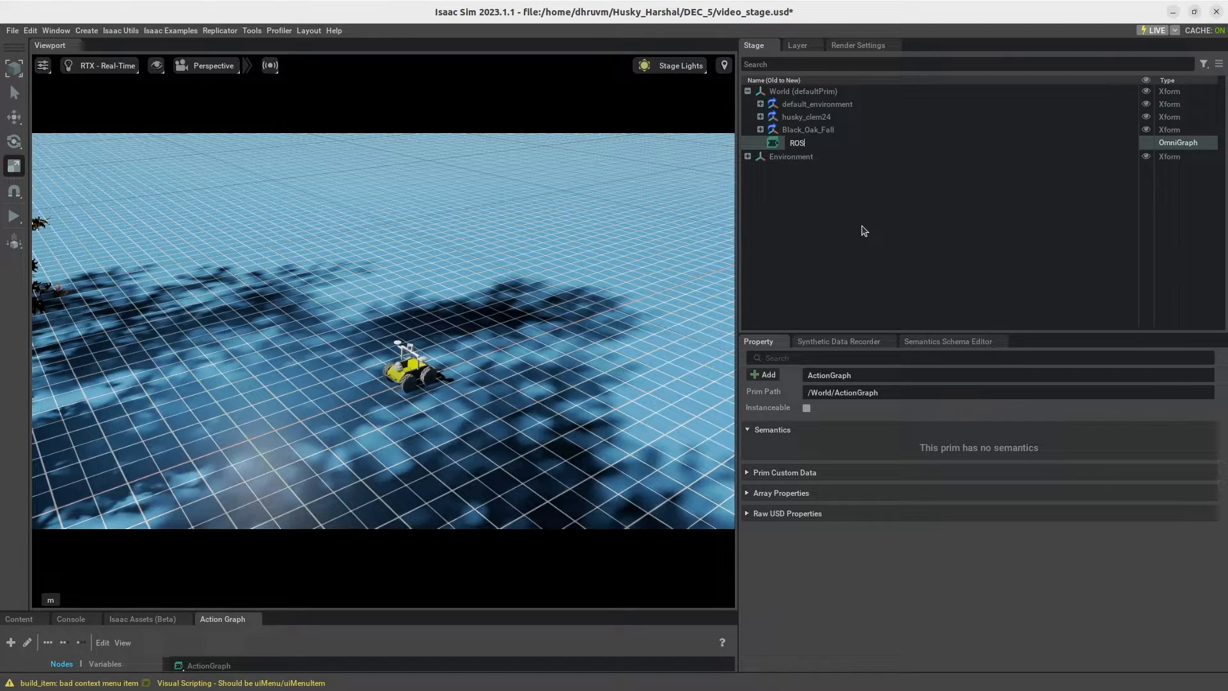
text(2 Clock)
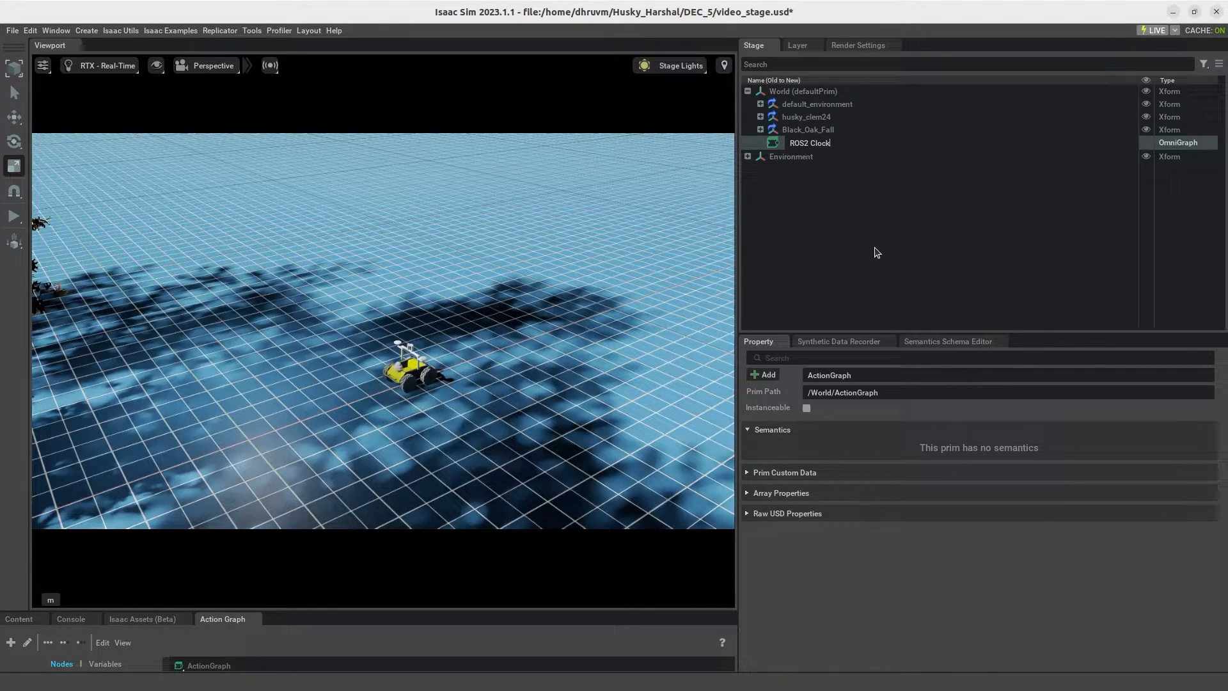
key(Return)
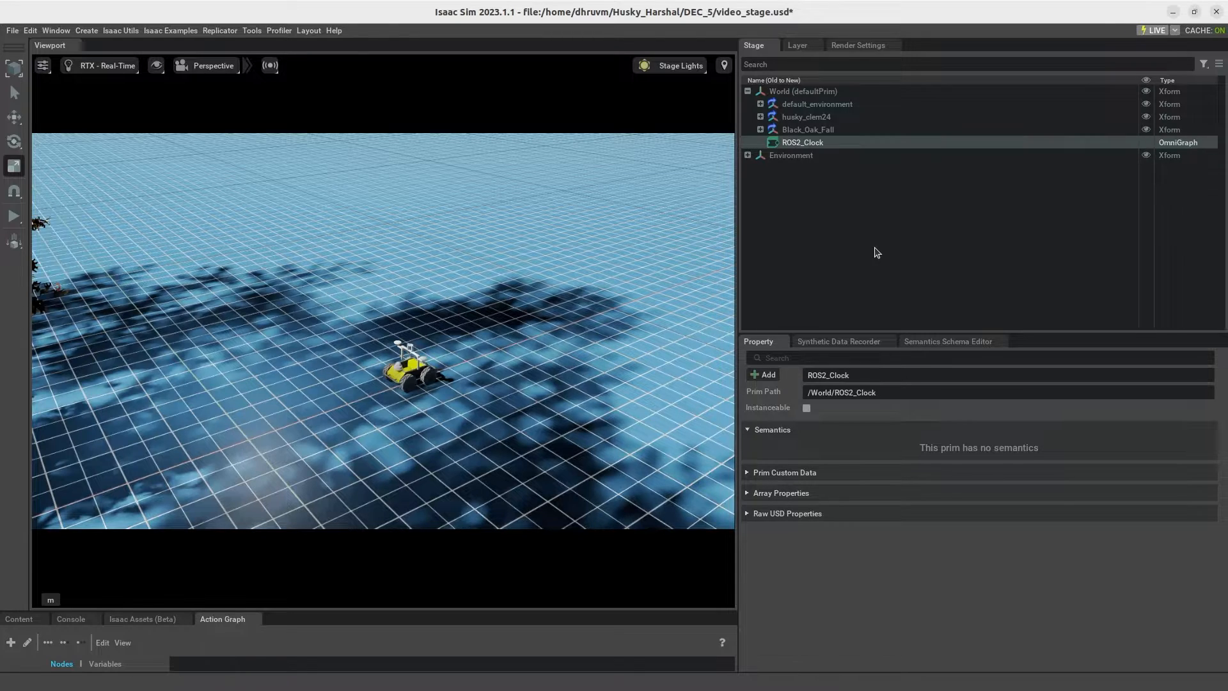
Step: Open the ROS2_Clock graph for editing and enlarge the graph editor area in height and width
right_click(825, 141)
click(866, 357)
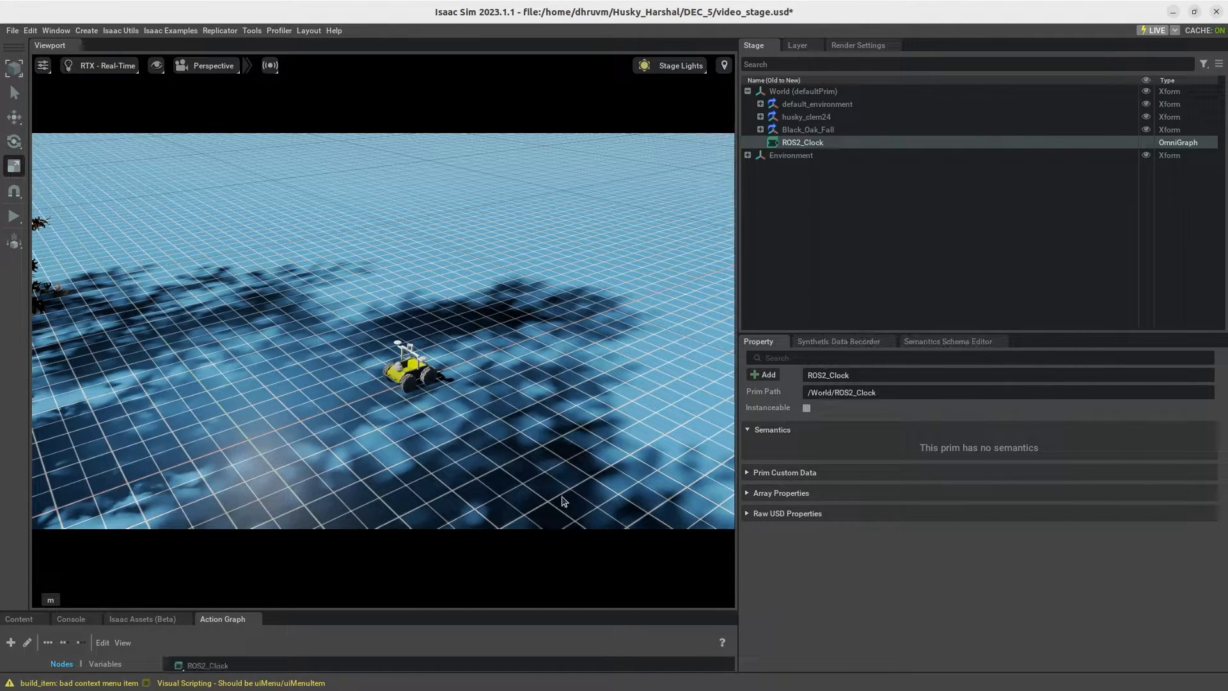
drag(440, 547, 441, 206)
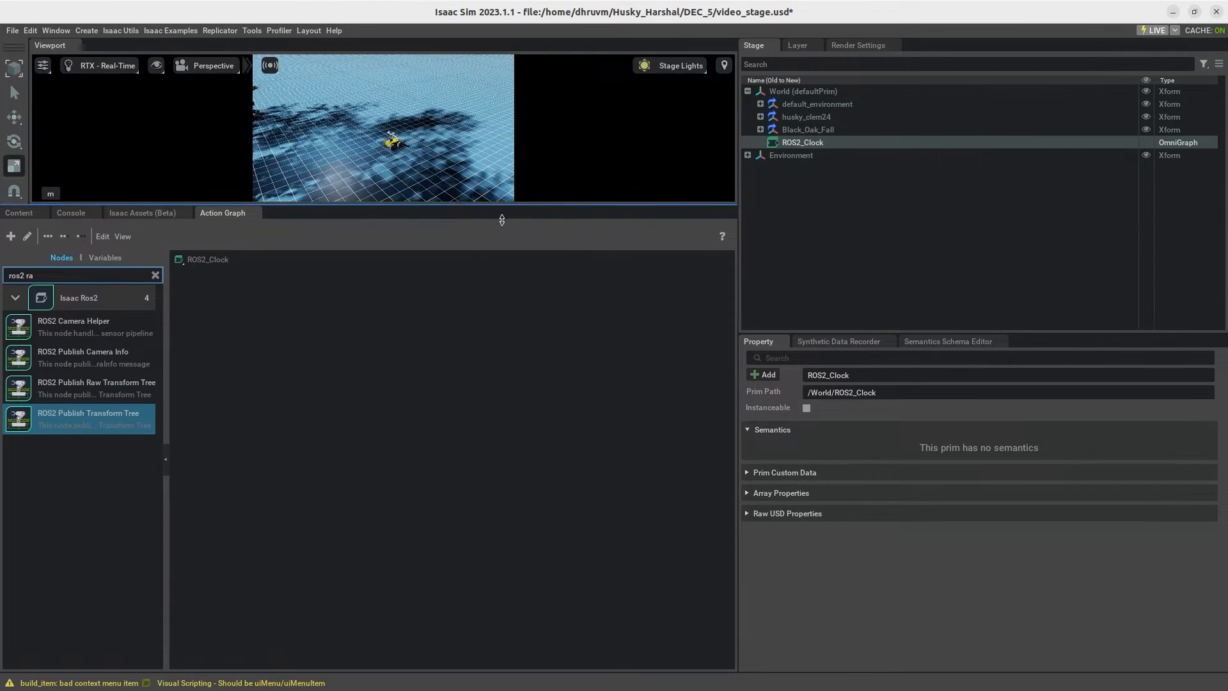
drag(735, 263, 865, 264)
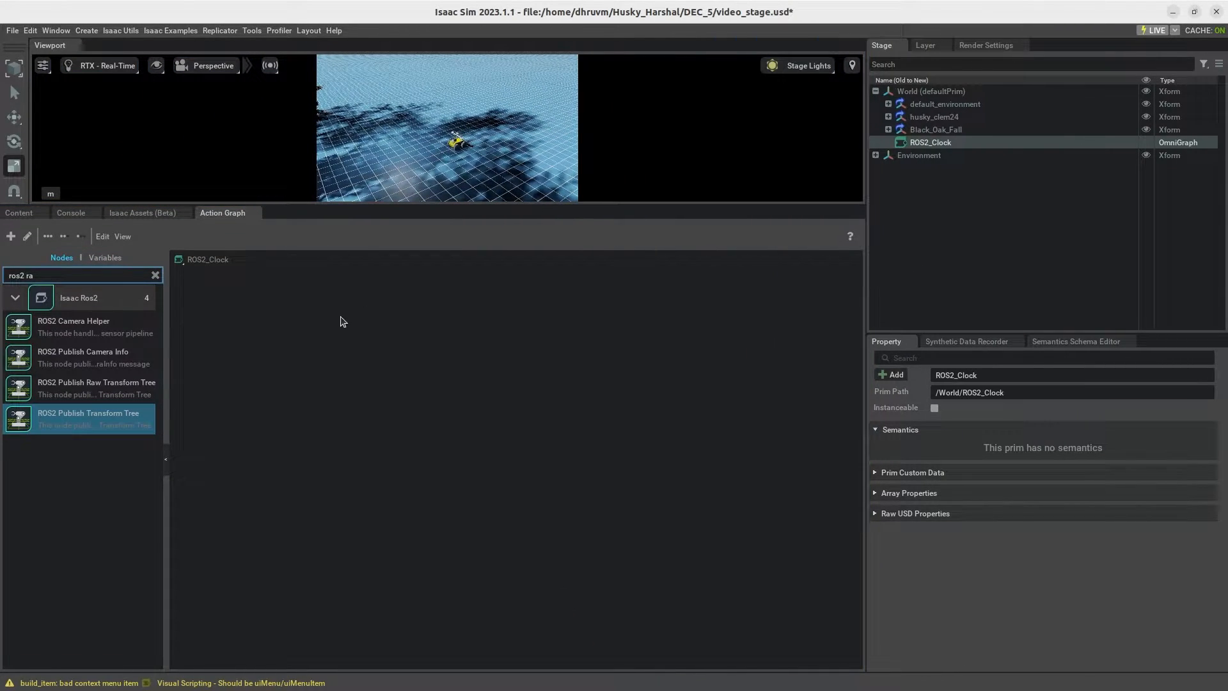
Step: Search the node library for "on playback" and add an On Playback Tick node to the ROS2_Clock graph
click(155, 275)
click(91, 272)
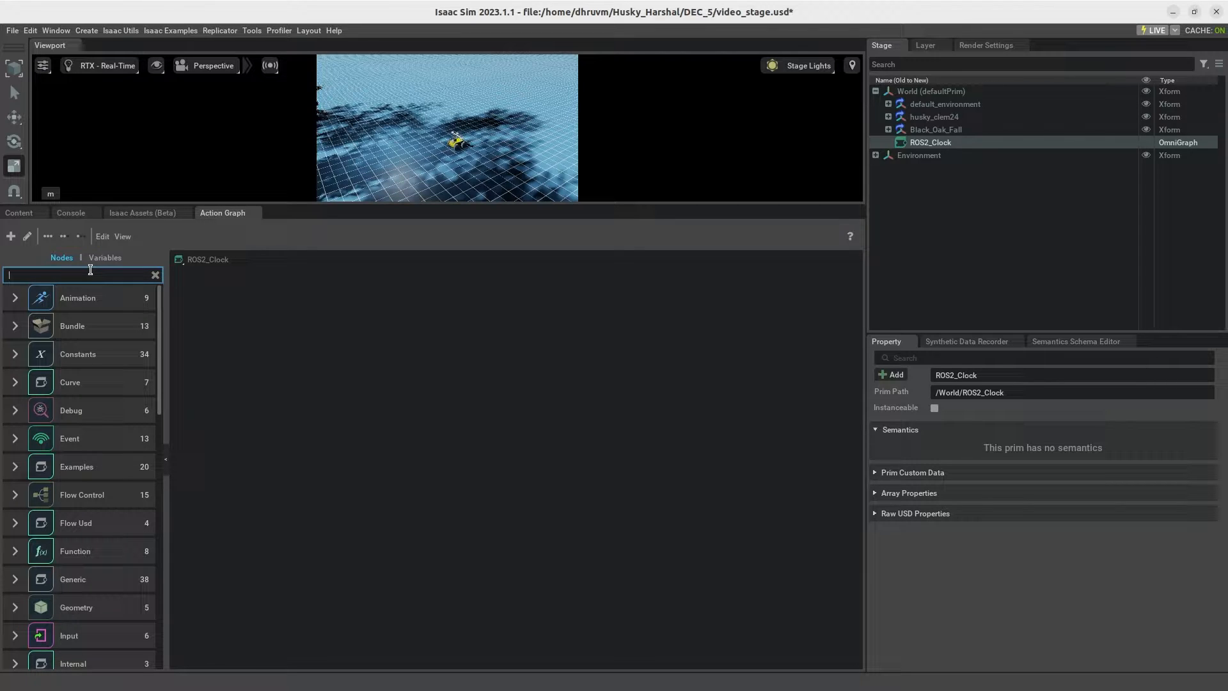
text(on pl)
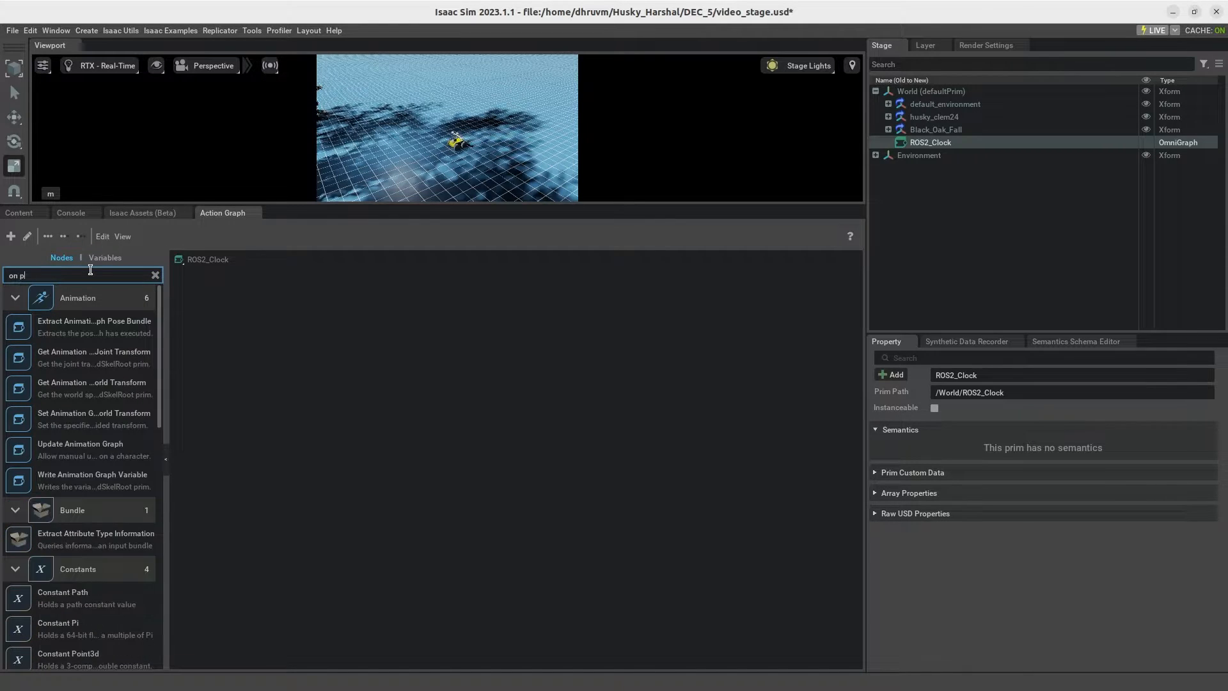
text(ayback)
drag(67, 325, 422, 420)
Step: Search the node library for "isaac read sim" and add an Isaac Read Simulation Time node above On Playback Tick
click(155, 276)
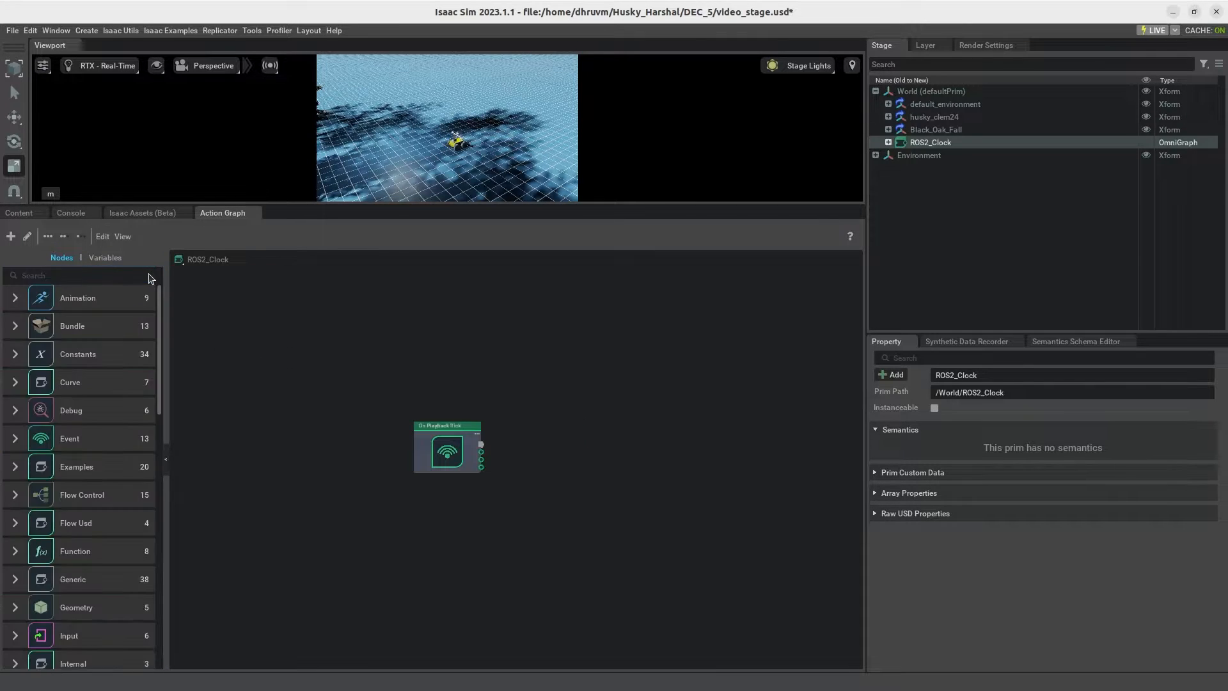
click(120, 276)
text(isaac)
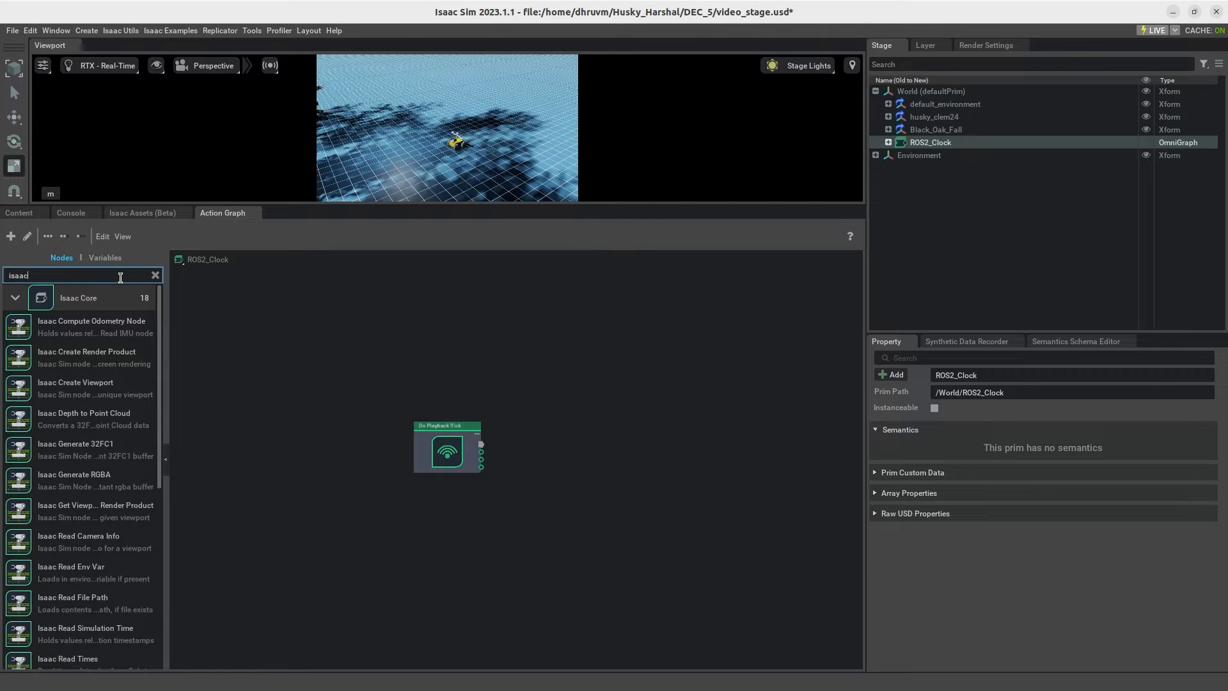
text( read sim)
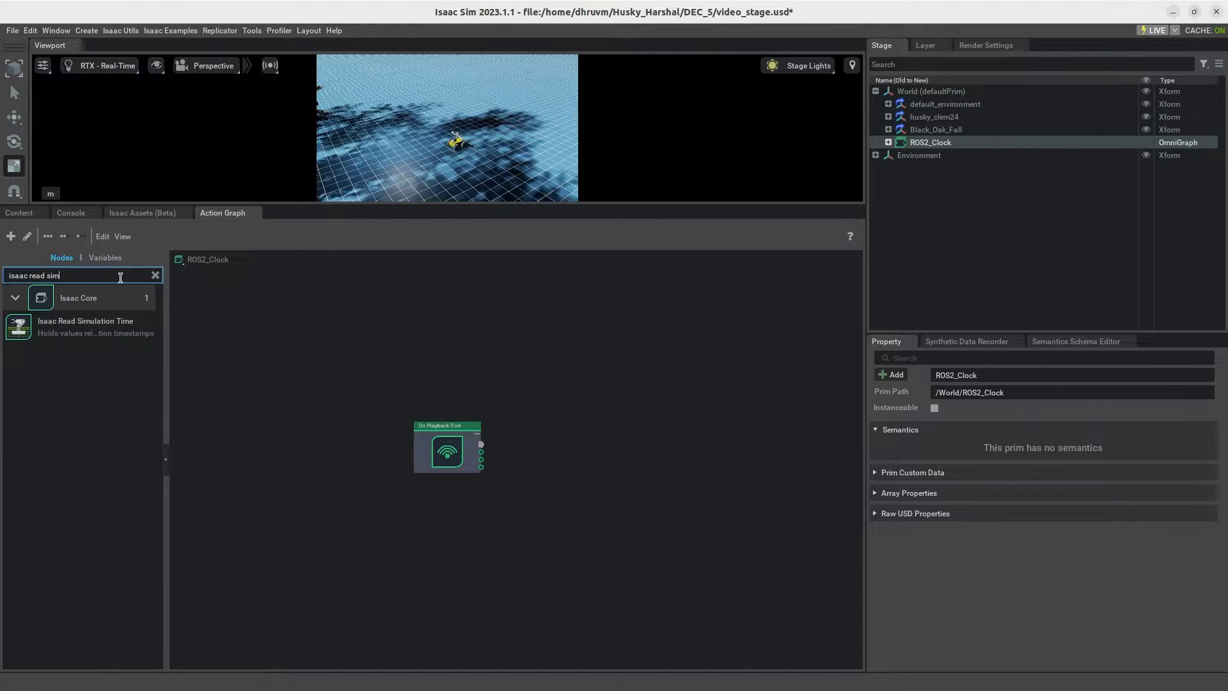
drag(94, 321, 434, 349)
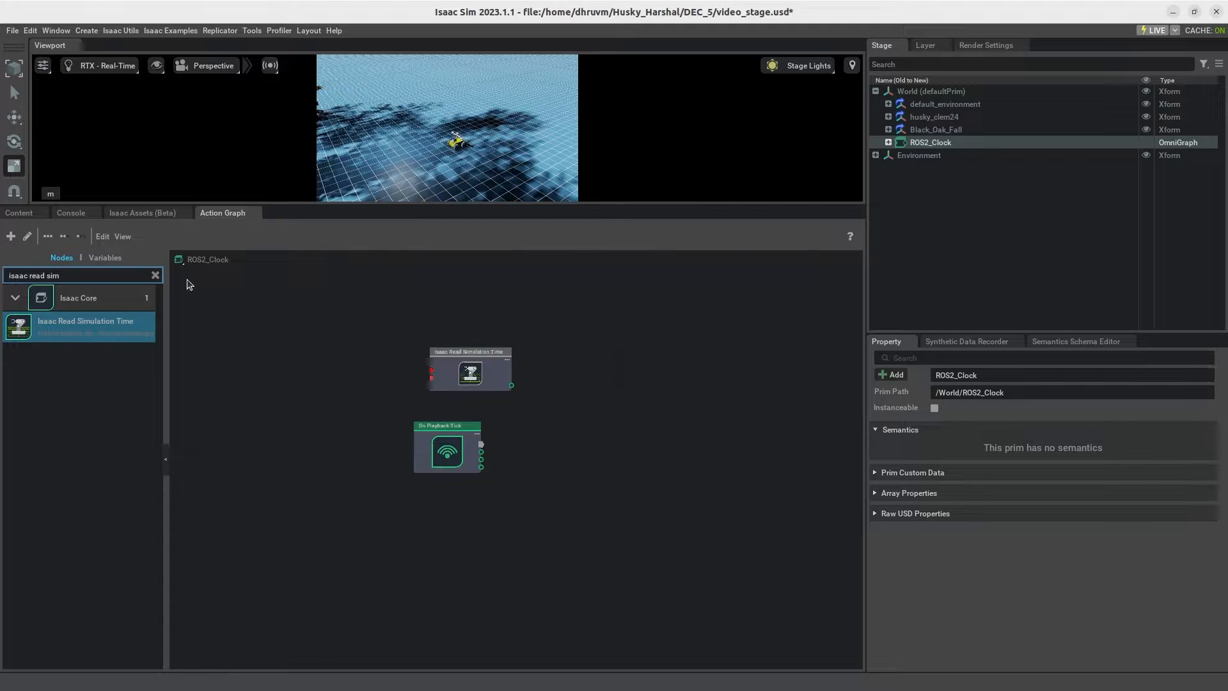
Step: Find the ROS2 Context node in the library and add it below On Playback Tick
click(156, 276)
text(ros2 conte)
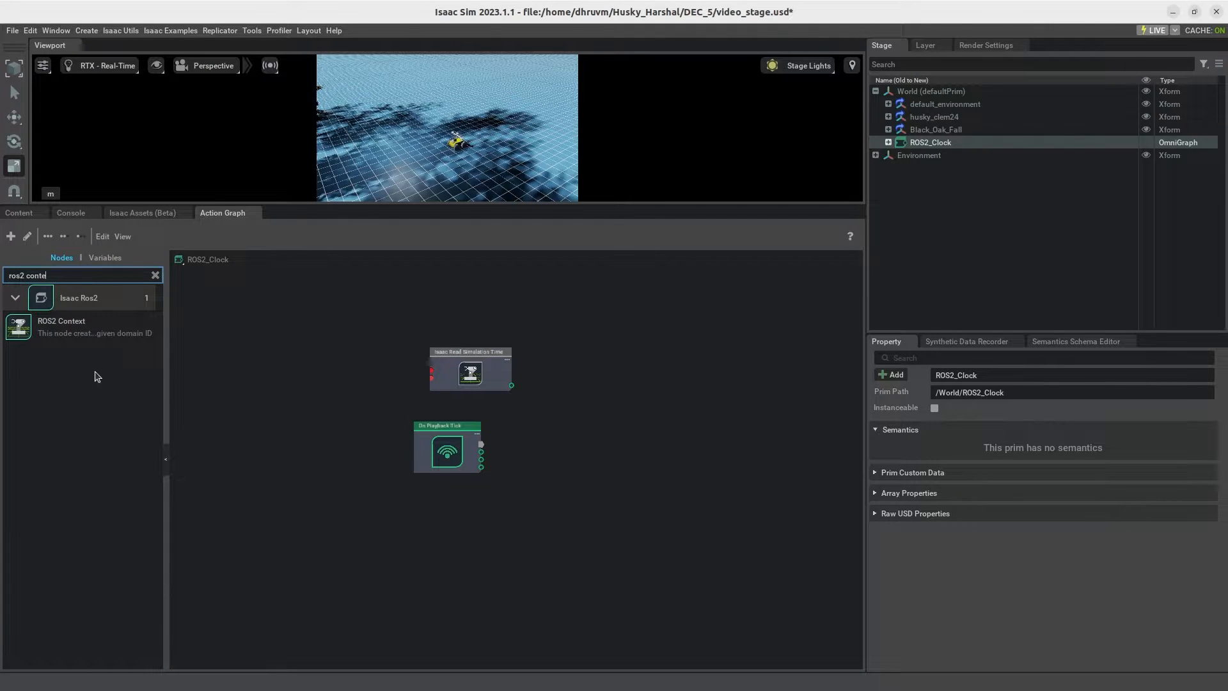
drag(70, 325, 435, 523)
Step: Search the node library for "ros2 publish" and add a ROS2 Publish Clock node beside the other three nodes
click(154, 276)
click(135, 273)
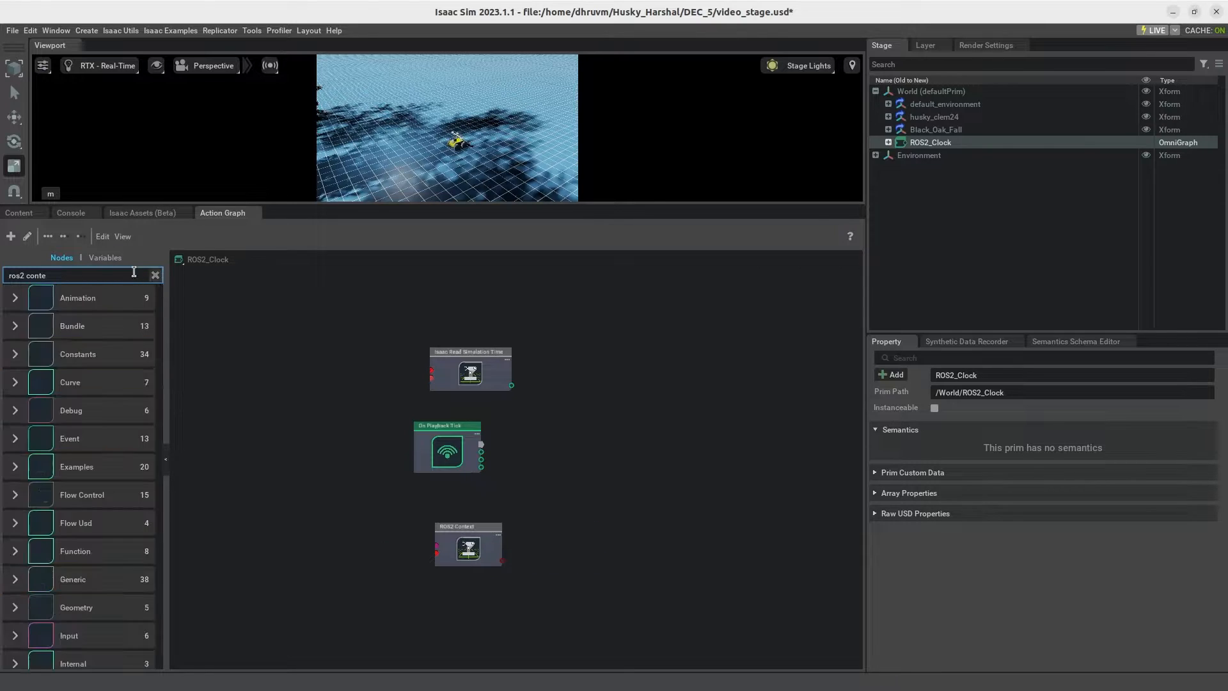
text(ros2 pul)
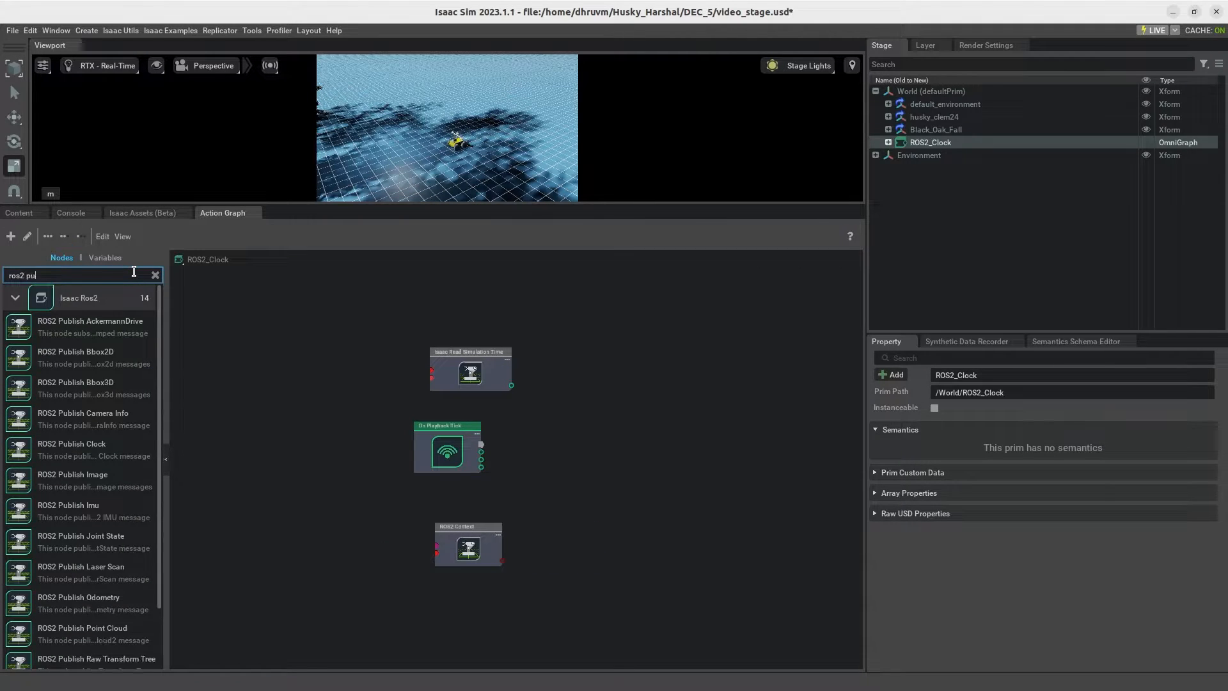
key(BackSpace)
text(blish)
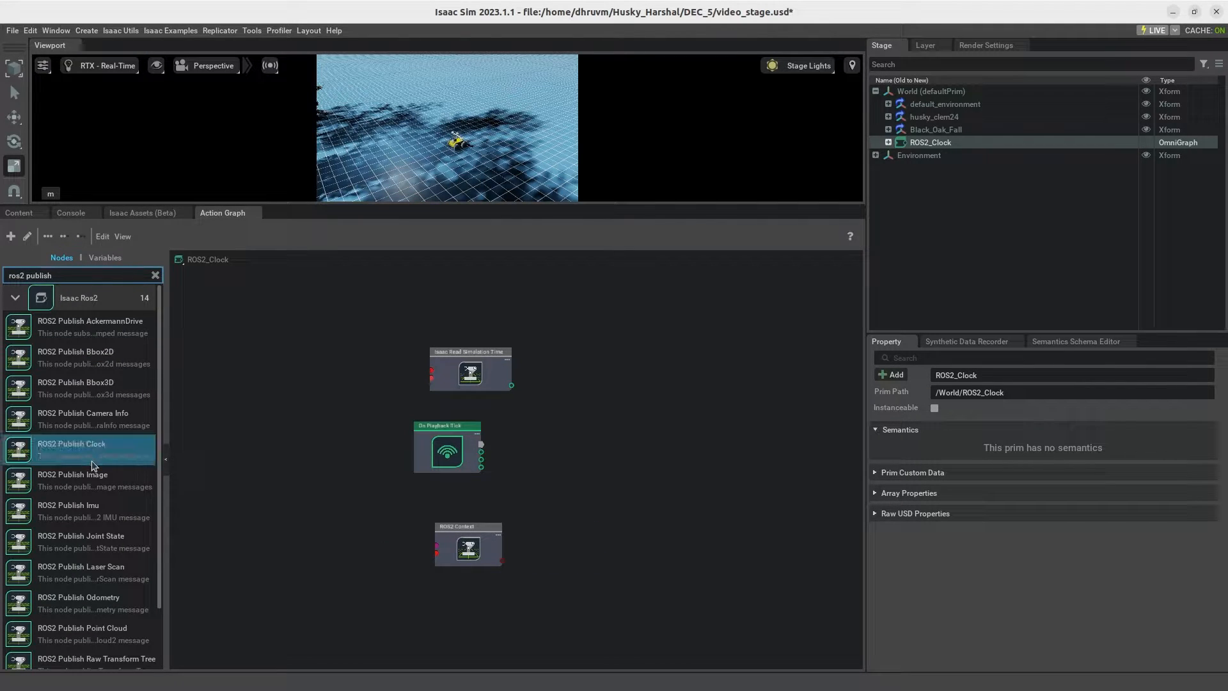
drag(77, 447, 598, 428)
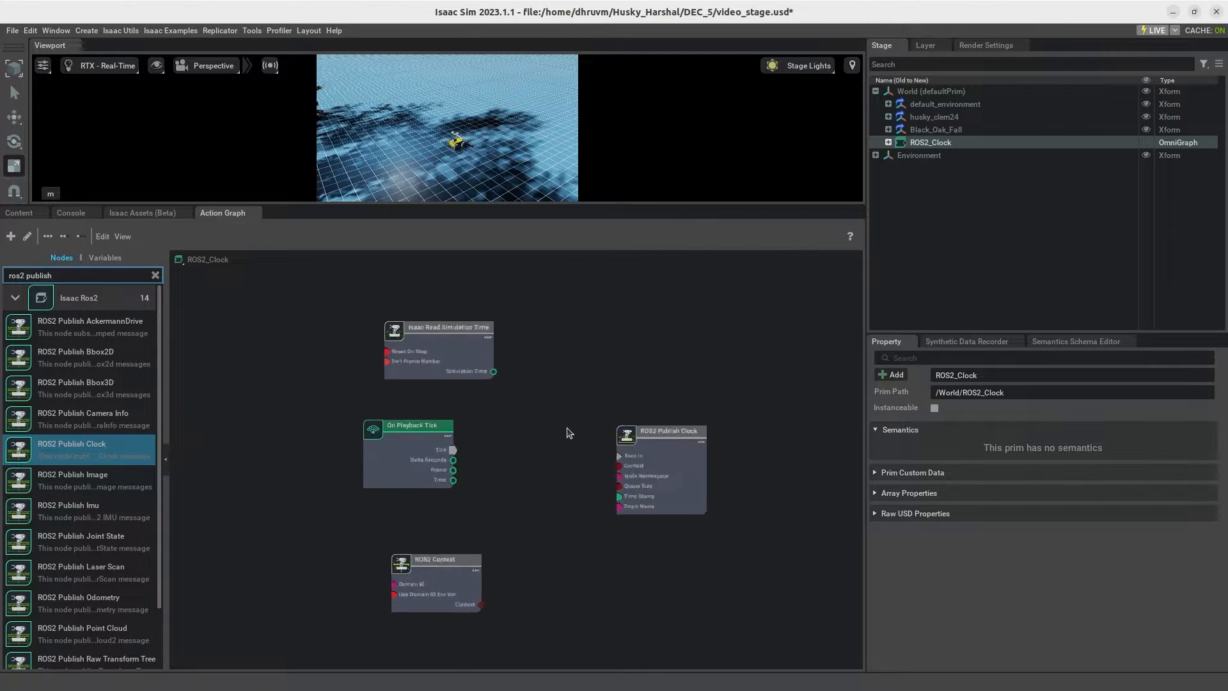
Step: Rearrange the On Playback Tick, ROS2 Context and Isaac Read Simulation Time nodes into a compact column facing ROS2 Publish Clock
scroll(595, 442, up, 4)
drag(305, 441, 359, 424)
drag(307, 616, 299, 555)
drag(384, 294, 382, 318)
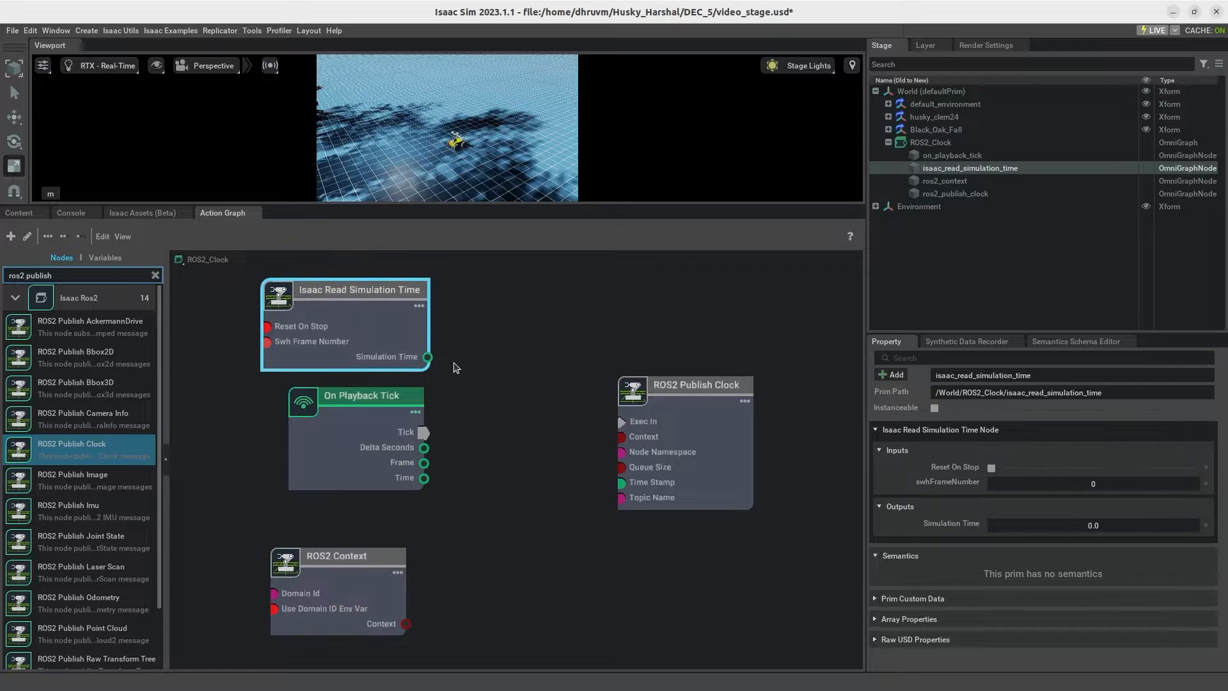
click(436, 365)
Step: Wire Tick to Exec In, Simulation Time to Time Stamp, and Context to Context on the ROS2 Publish Clock node
drag(365, 433, 625, 424)
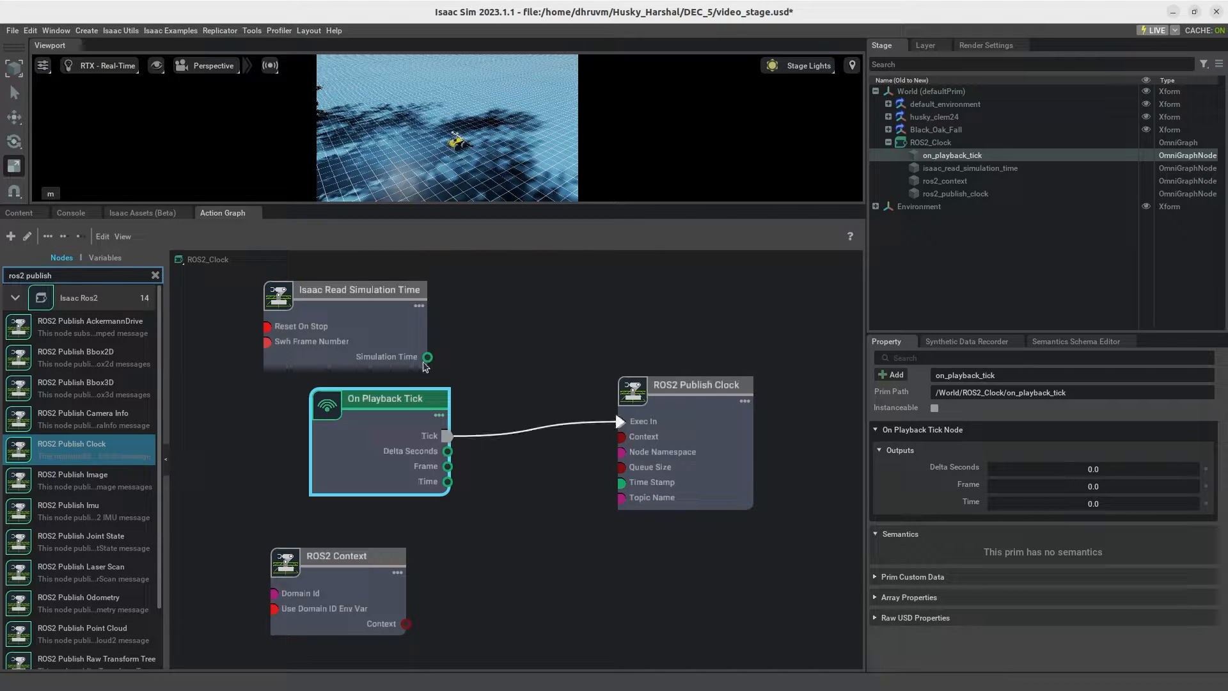
drag(428, 356, 621, 483)
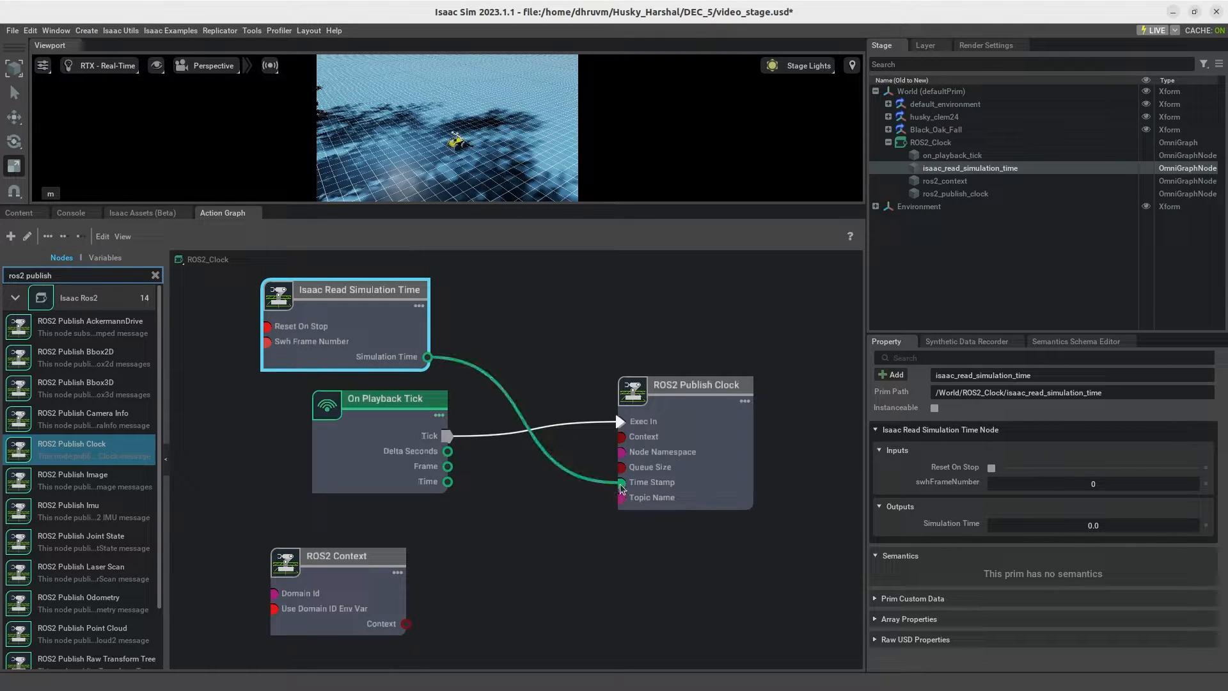
drag(409, 625, 622, 439)
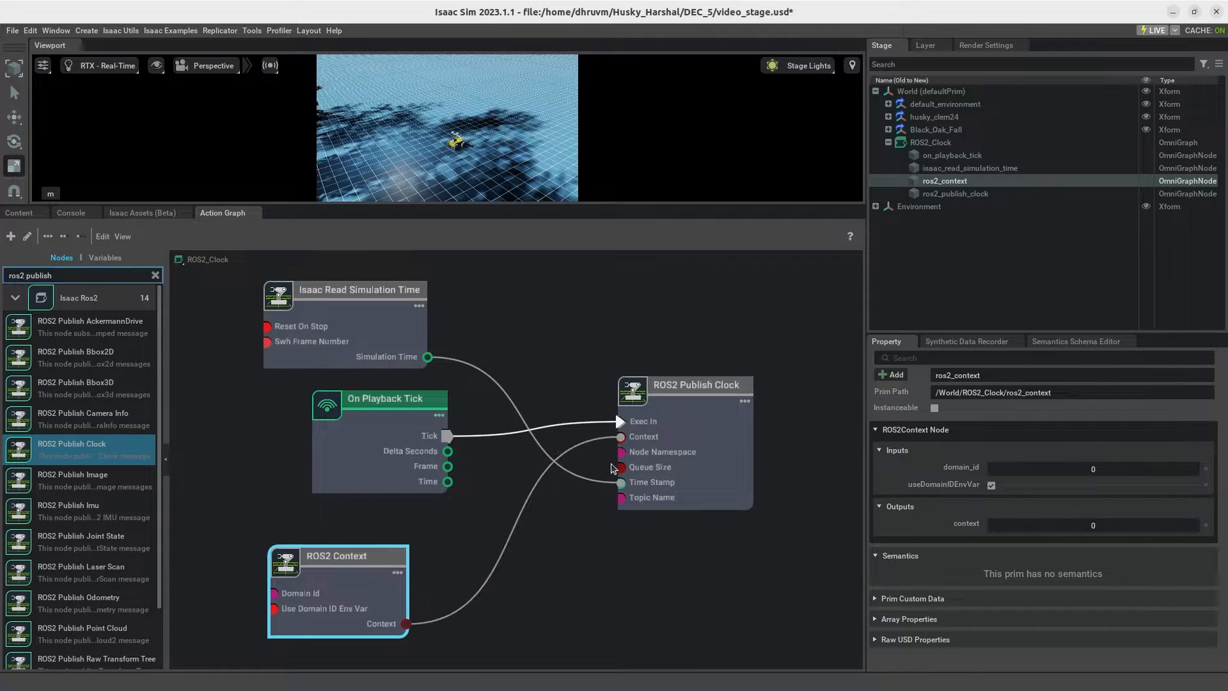
Step: Review the properties of all four ROS2_Clock nodes, and collapse ROS2_Clock in the stage tree
click(701, 471)
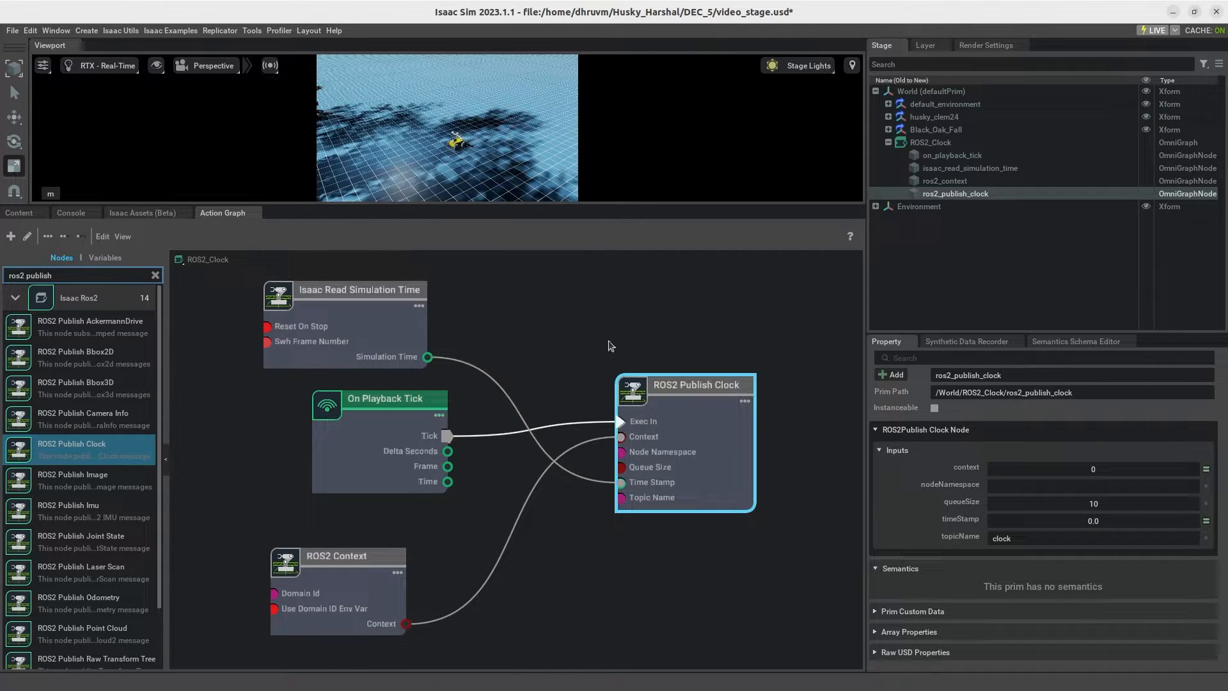
click(344, 452)
click(367, 332)
click(351, 605)
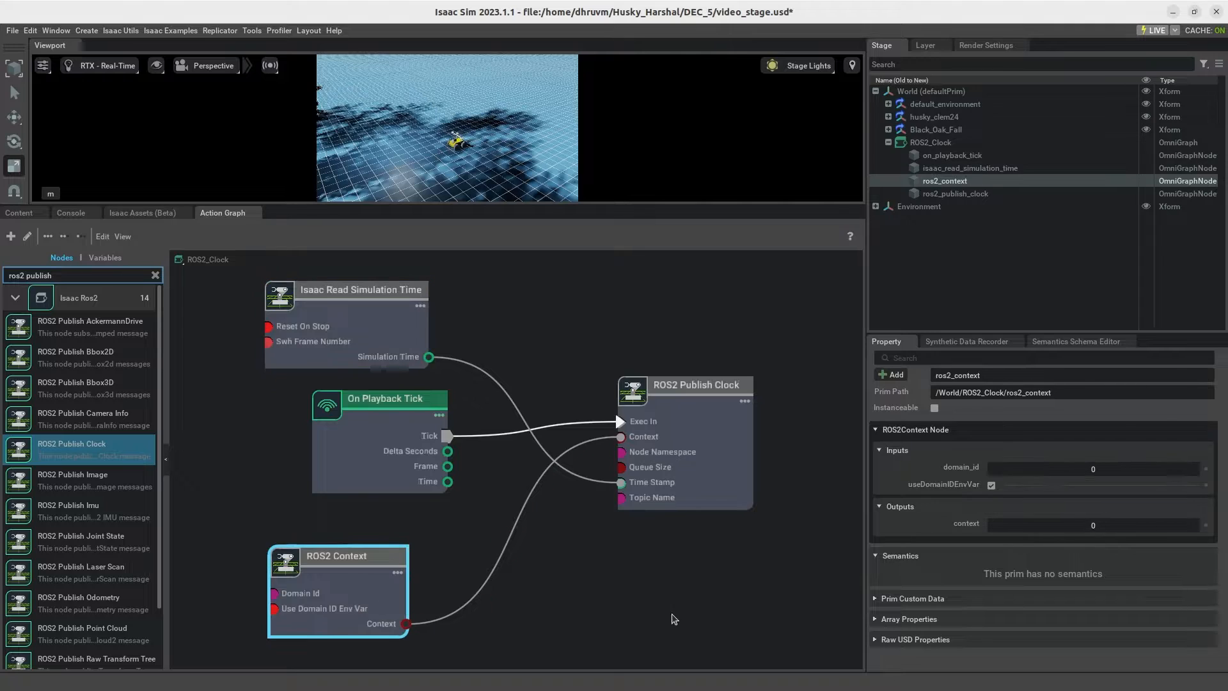
click(889, 143)
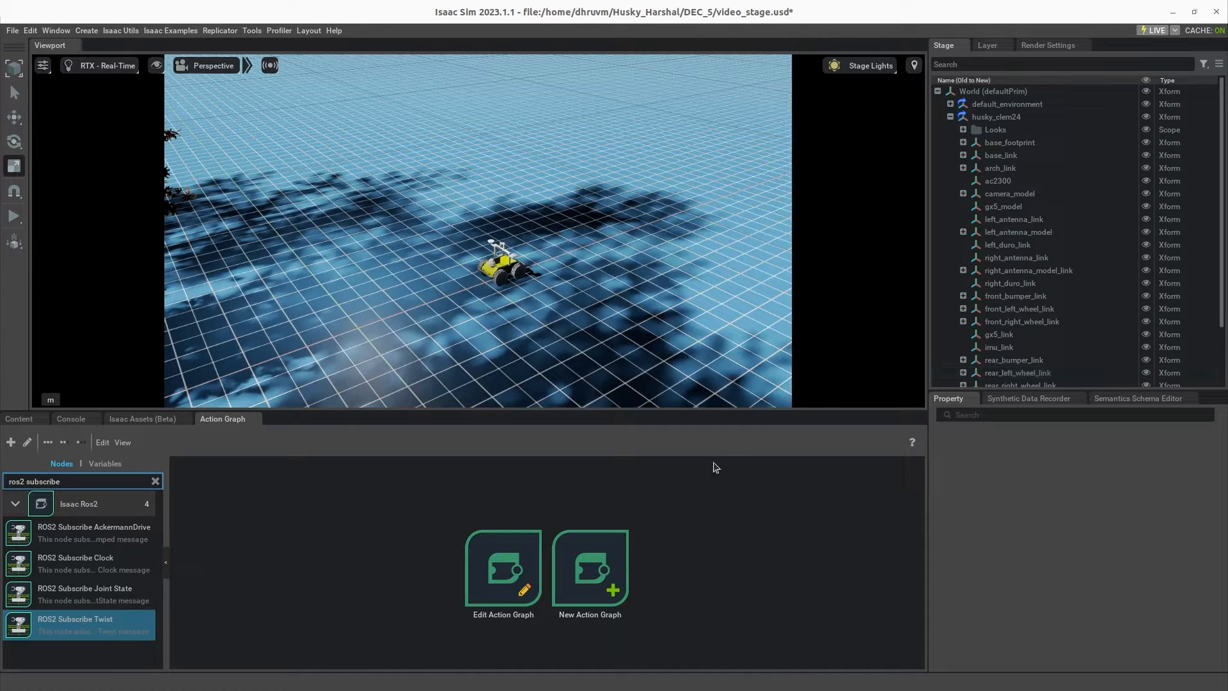
Step: Create another Action Graph on the stage and reparent it under husky_clem24
drag(1097, 389, 1096, 500)
right_click(997, 483)
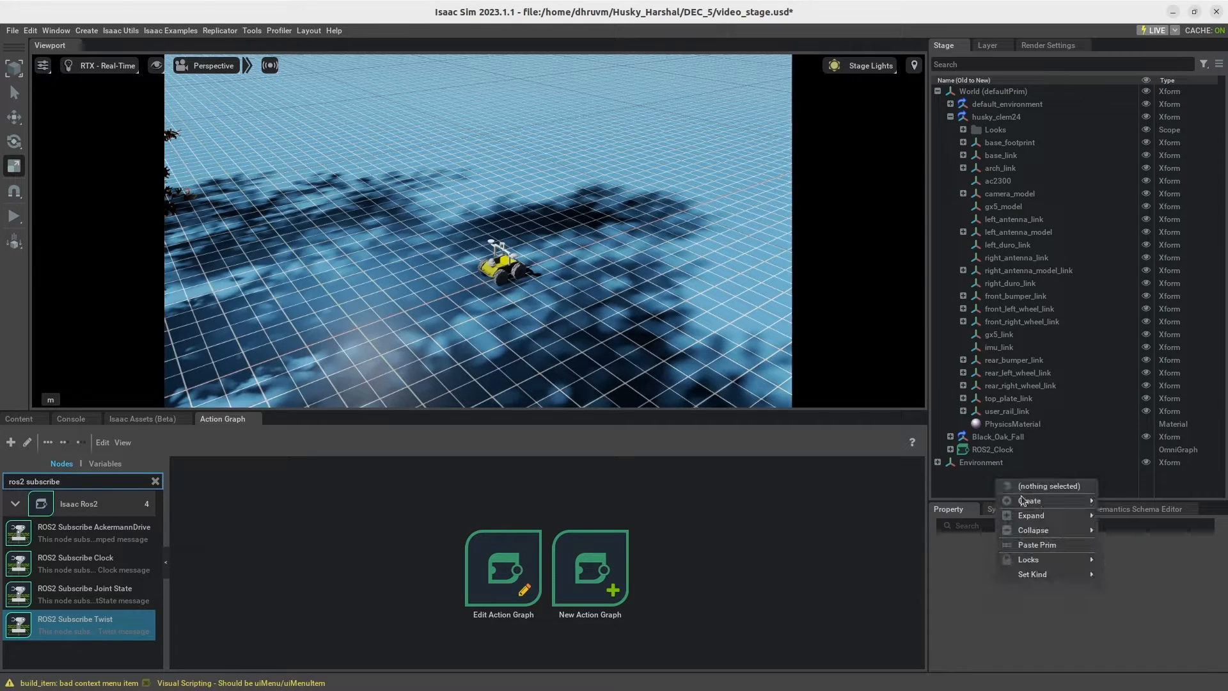
mouse_move(1044, 502)
mouse_move(1159, 640)
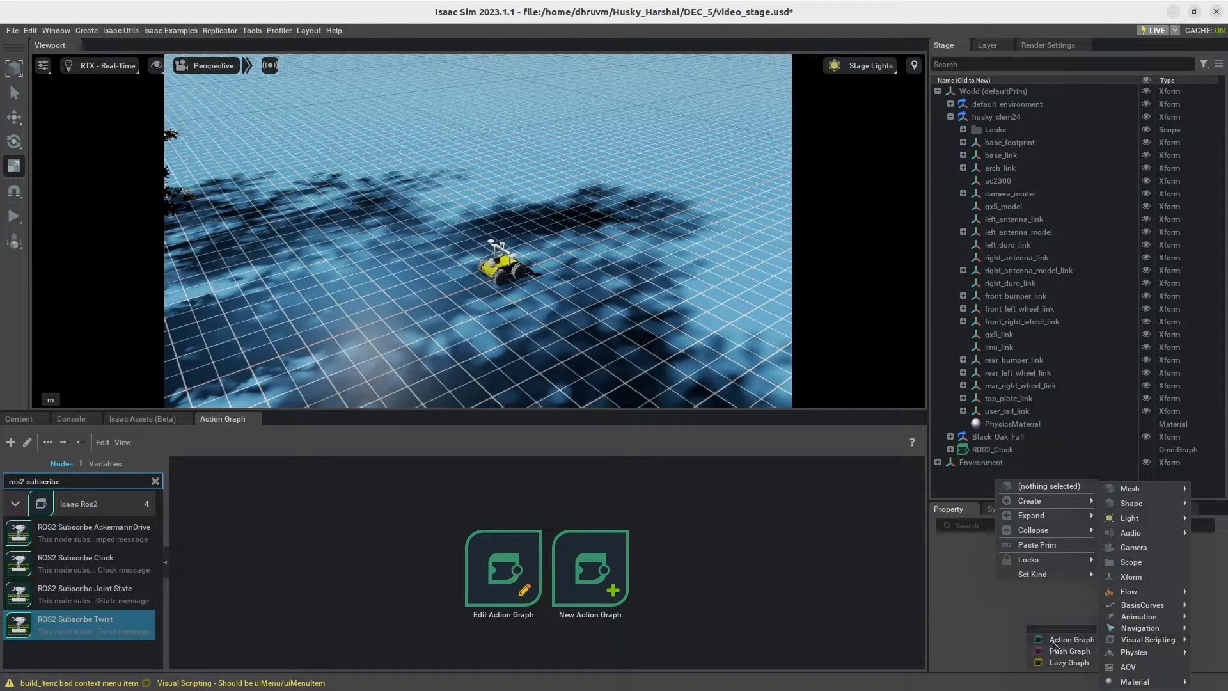
click(1075, 641)
drag(989, 469, 993, 116)
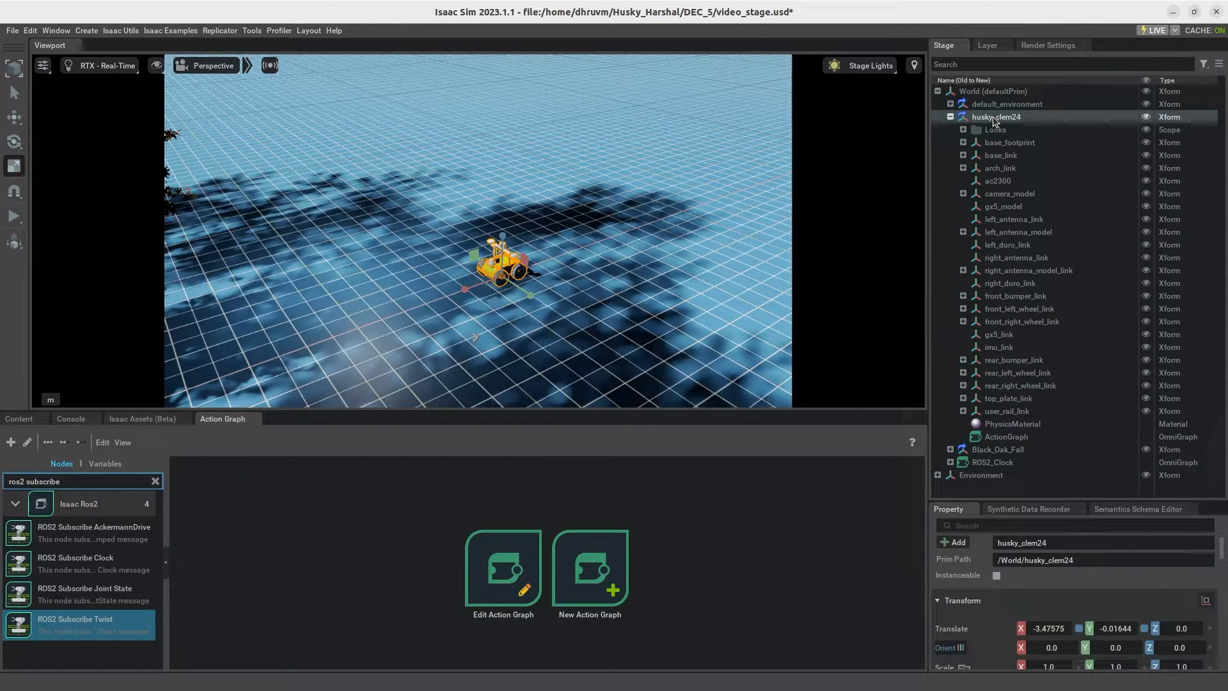
Step: Rename the ActionGraph under husky_clem24 as Driver
right_click(1000, 437)
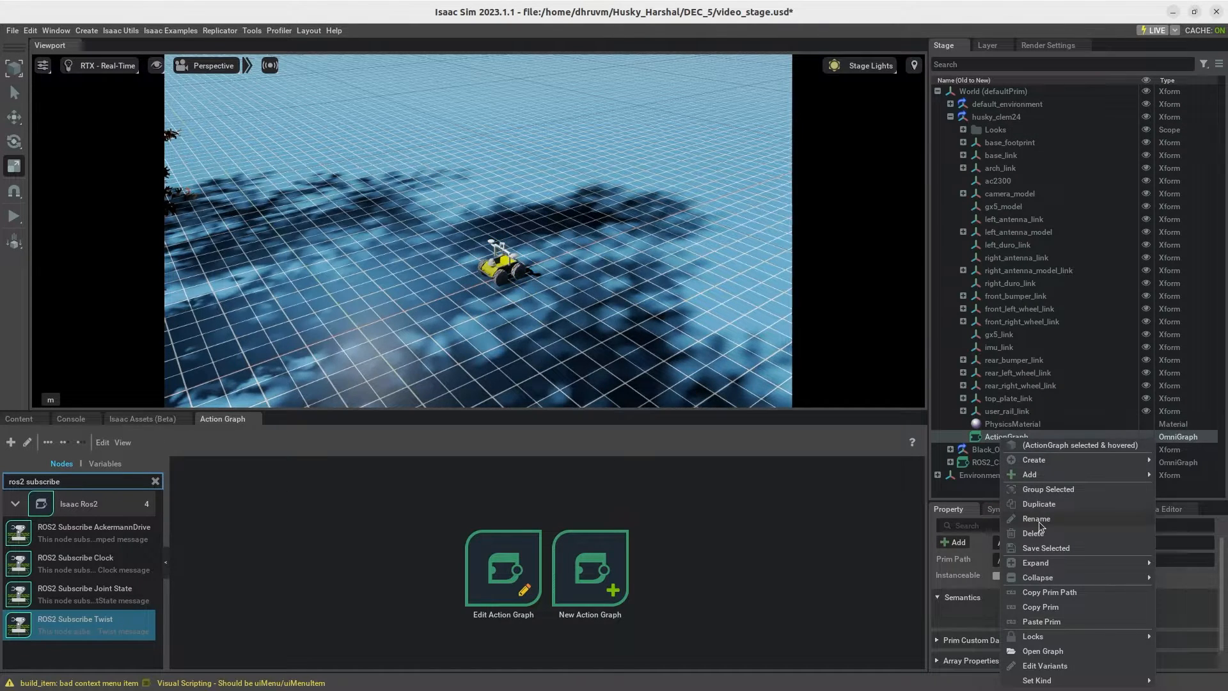
click(1038, 520)
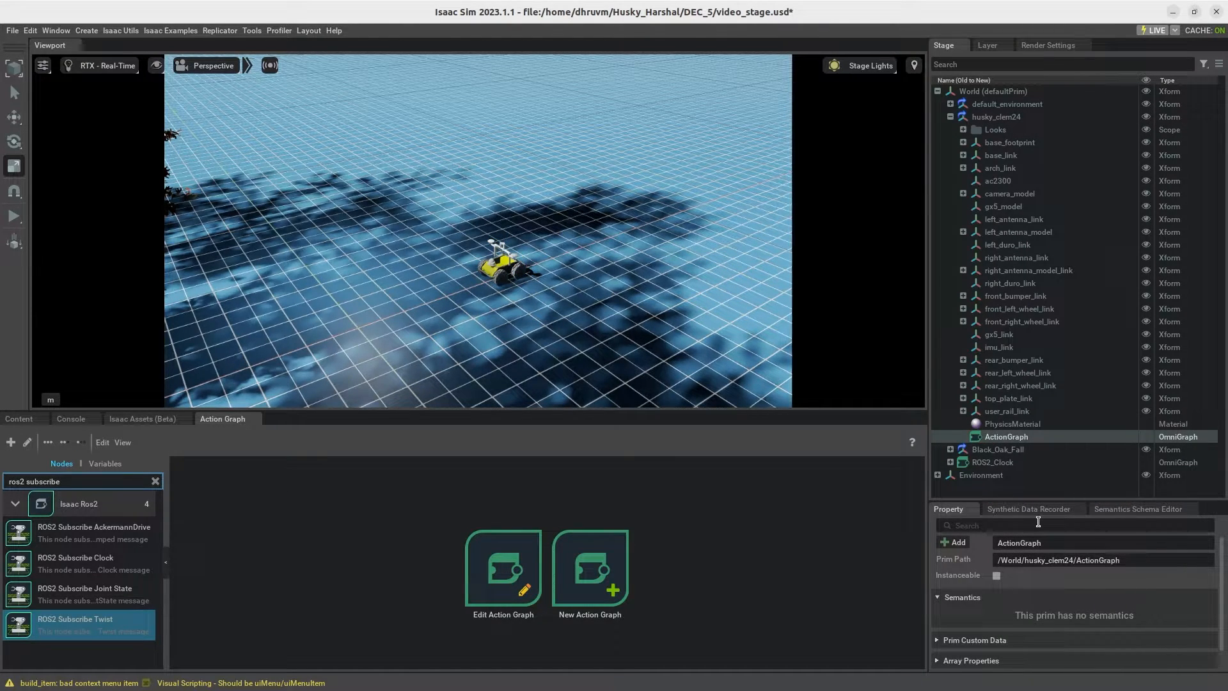
text(Driver)
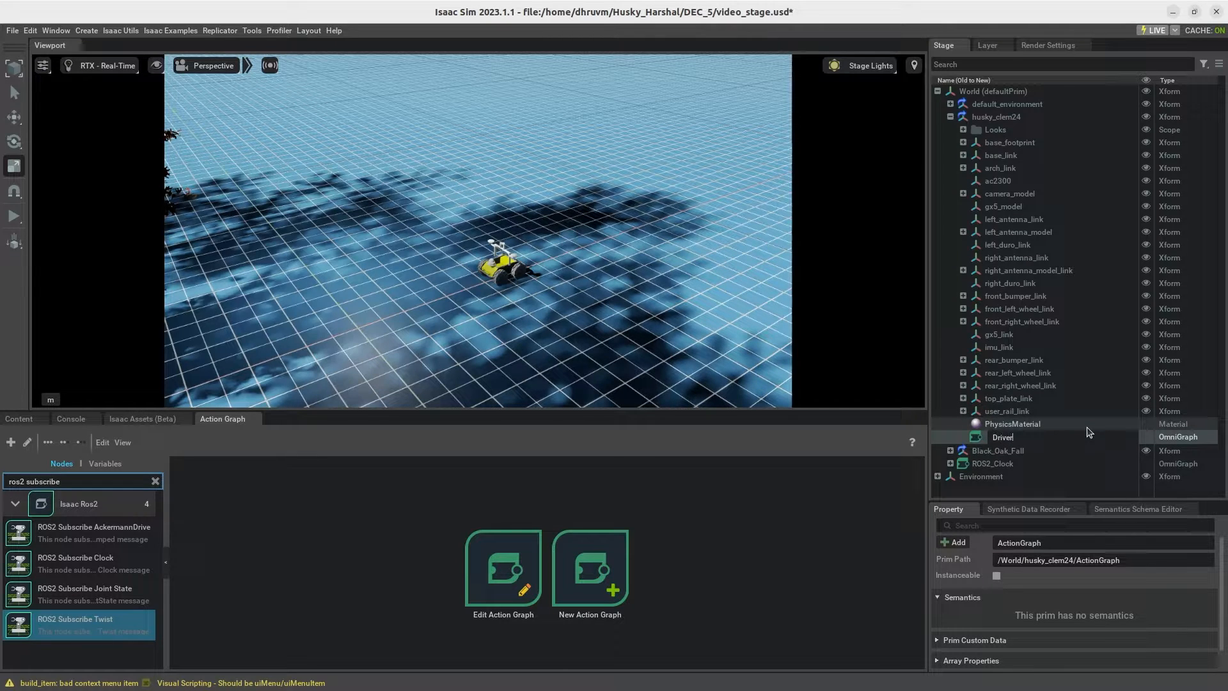
key(Return)
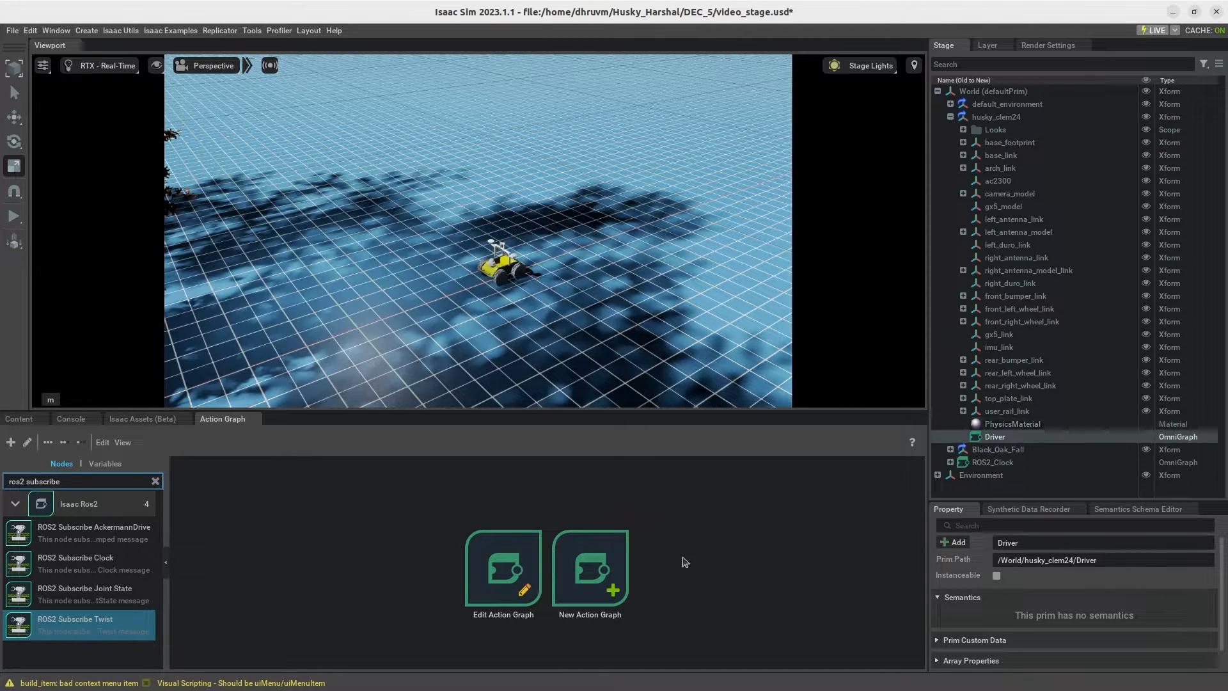
Step: Open the Driver graph for editing, enlarge the graph editor, and add a ROS2 Subscribe Twist node
click(499, 573)
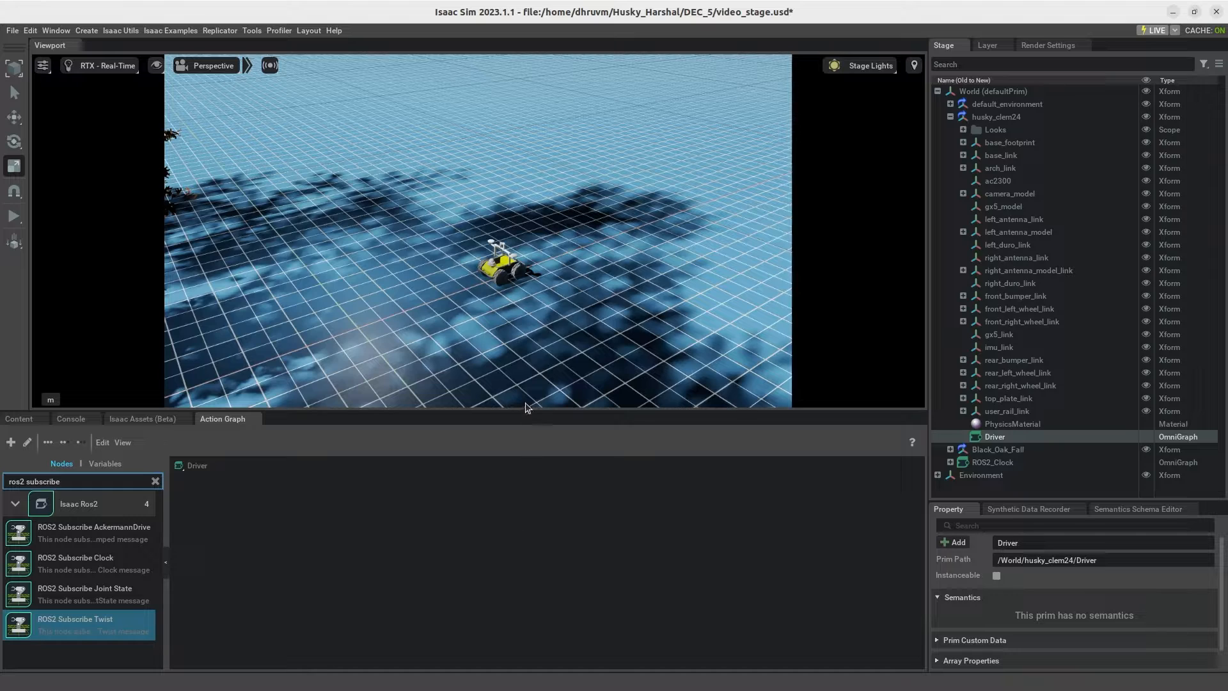
drag(527, 410, 540, 110)
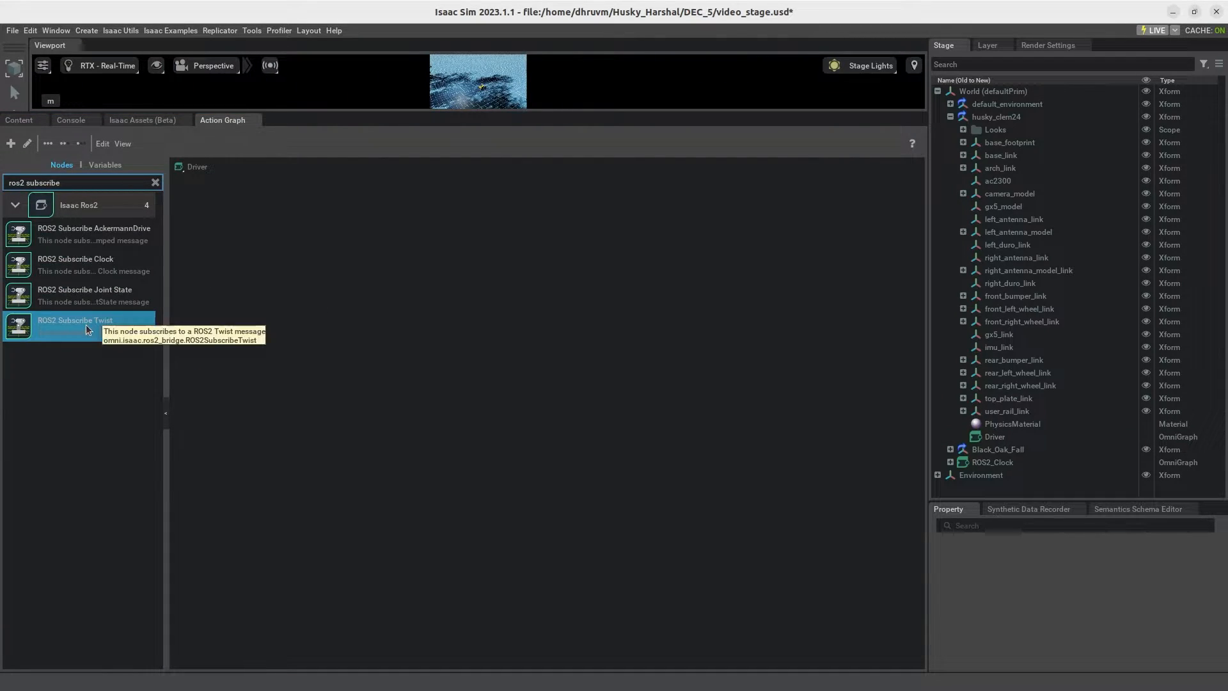
drag(92, 316, 421, 359)
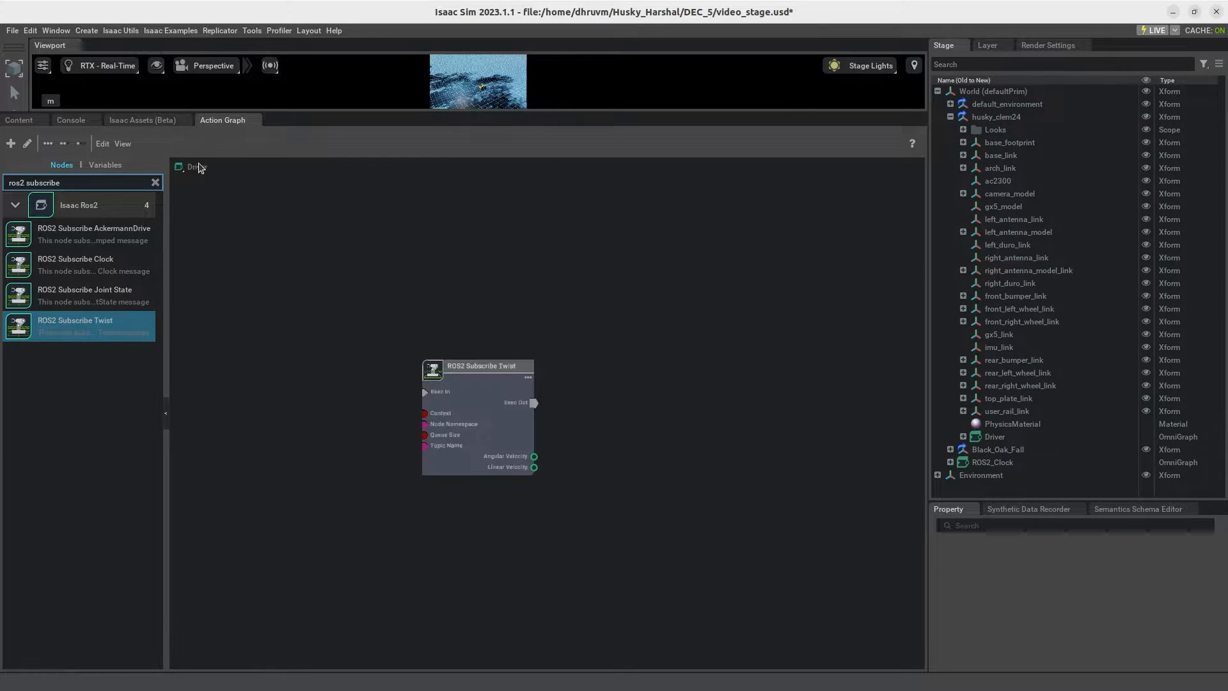
Step: Add an On Playback Tick node to the Driver graph, ahead of the ROS2 Subscribe Twist node
click(156, 183)
text(on play bal)
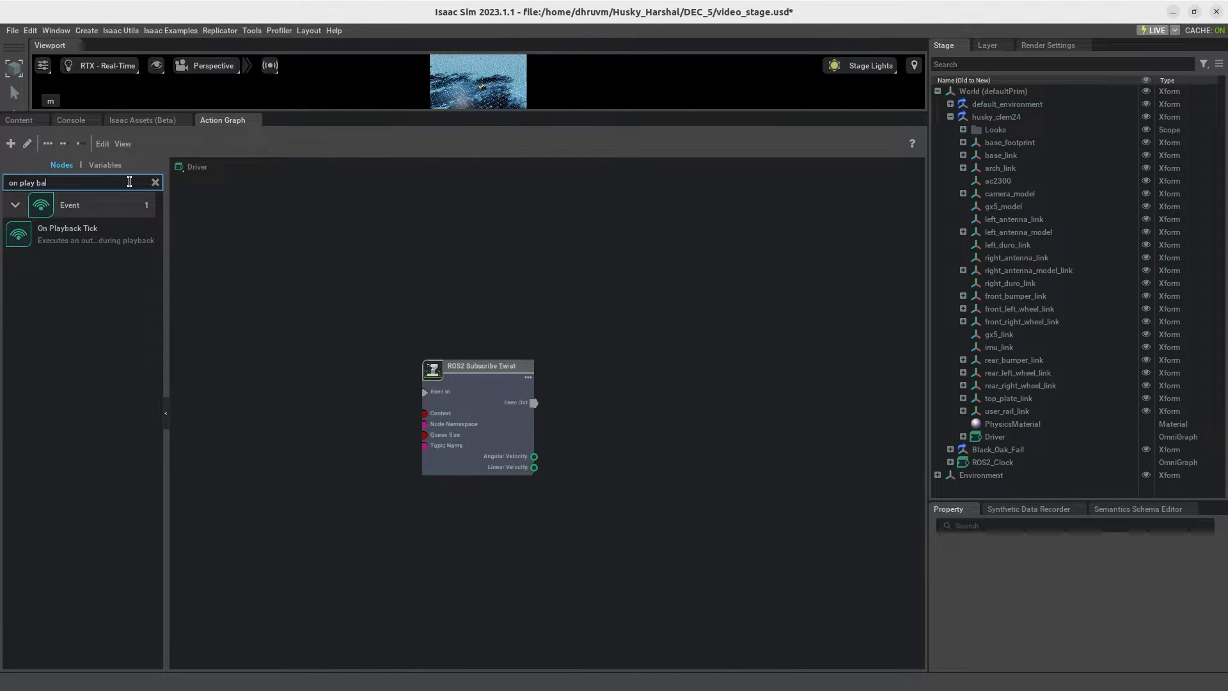
key(BackSpace)
scroll(499, 365, down, 3)
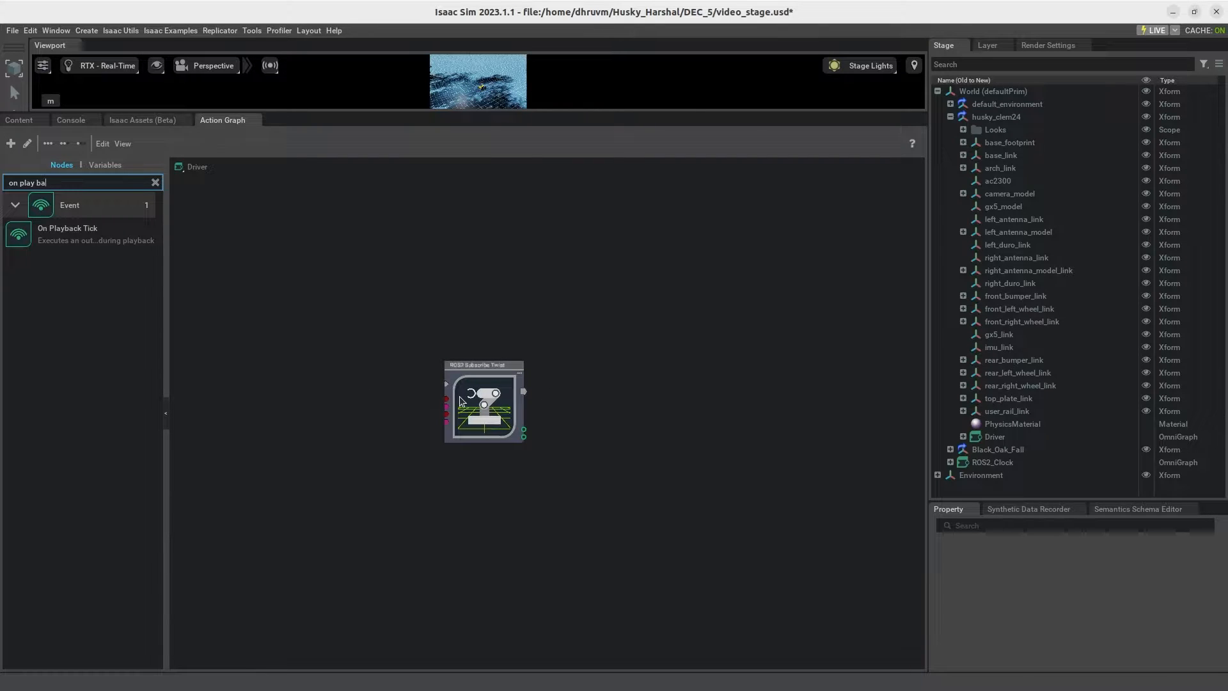
drag(462, 402, 489, 394)
drag(76, 234, 282, 259)
Step: Add a ROS2 Context node above the On Playback Tick node
click(155, 183)
click(112, 182)
text(ros2 cont)
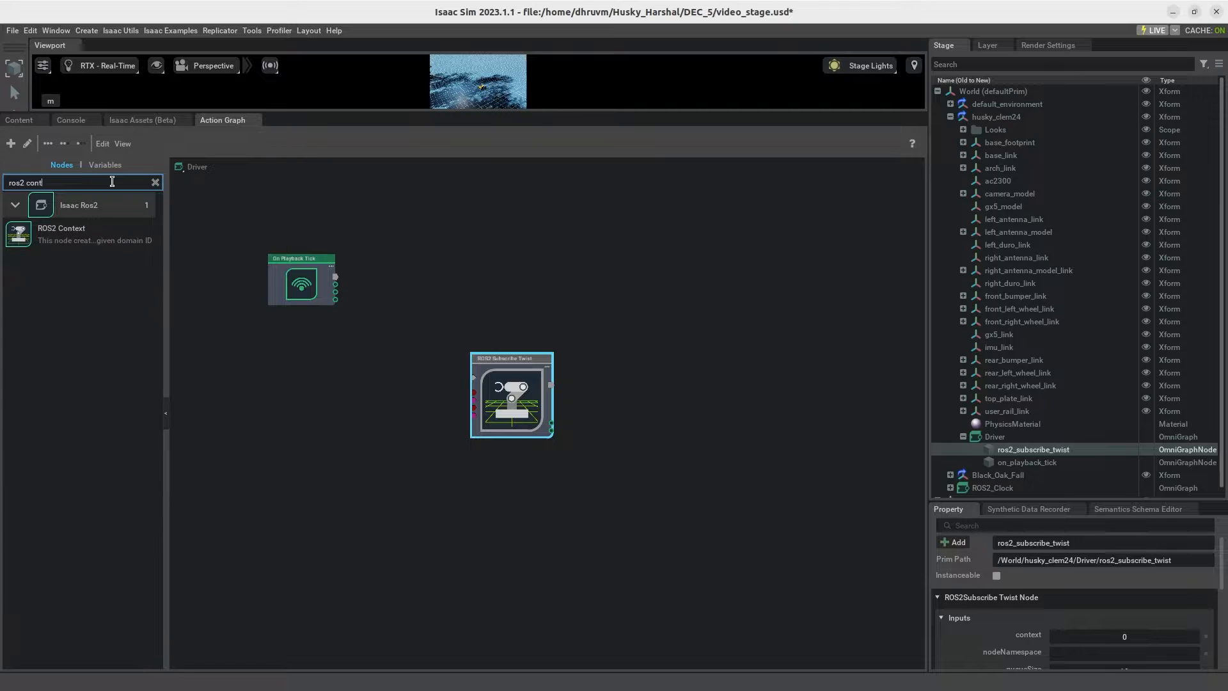
drag(51, 229, 275, 206)
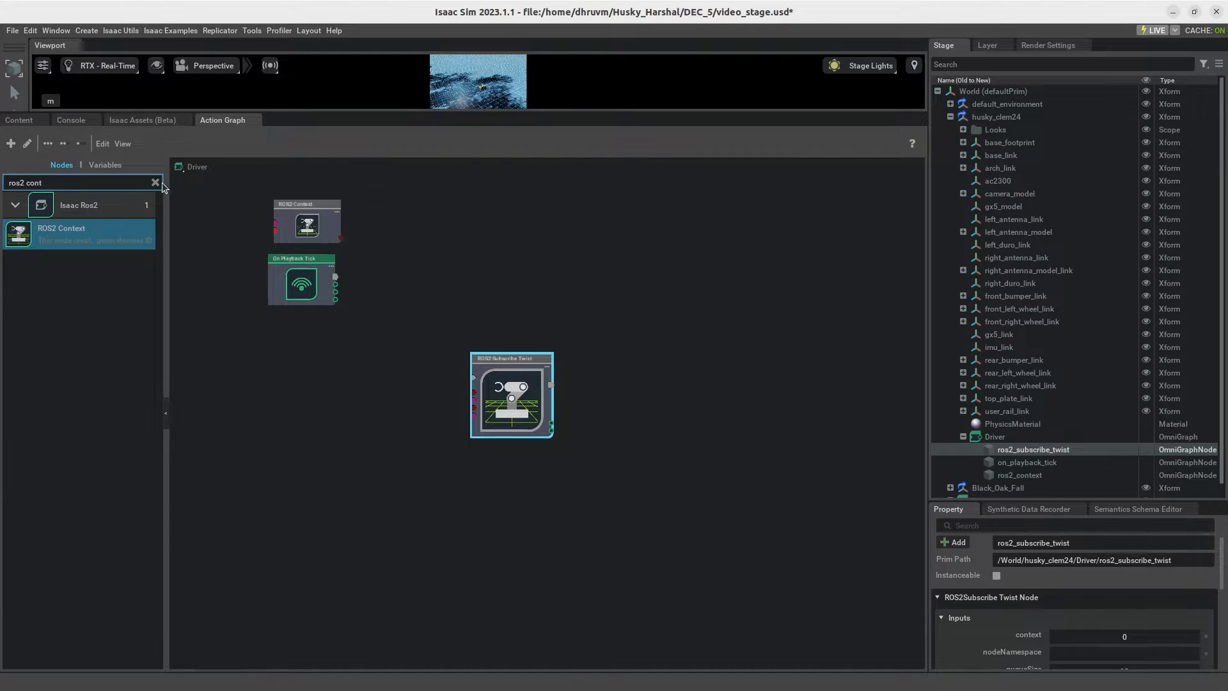
Step: Add a Constant String node below On Playback Tick, and move ROS2 Subscribe Twist beside the three source nodes
click(156, 182)
text(con)
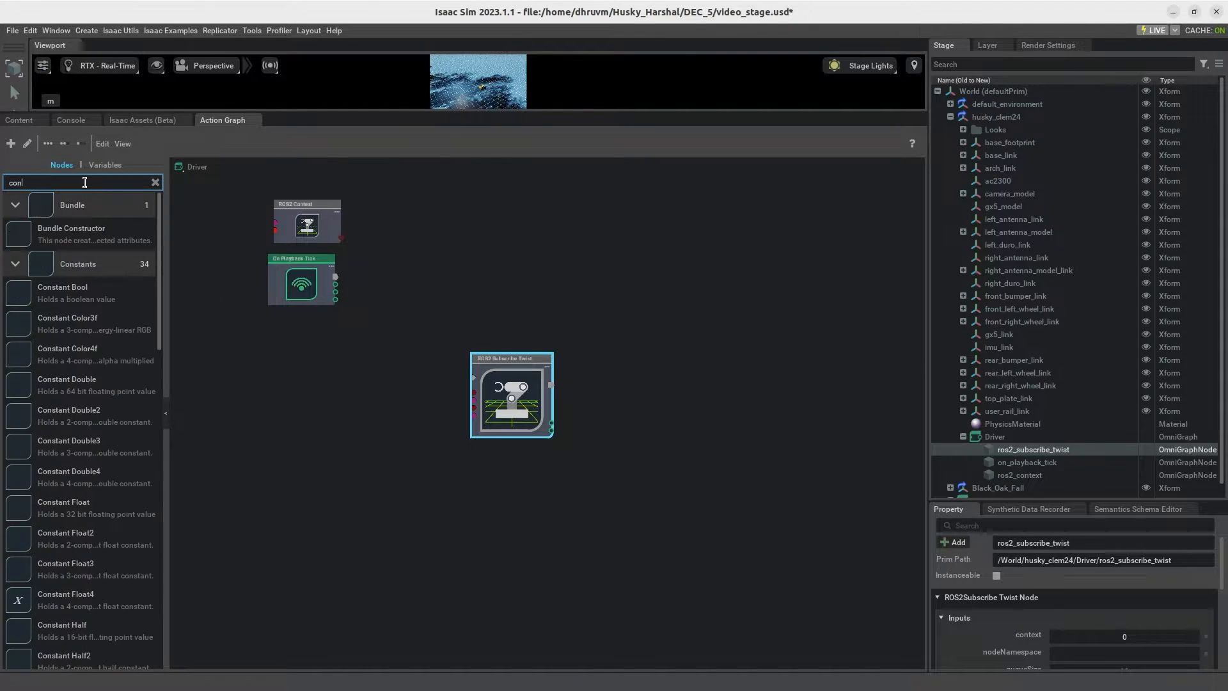
text(sta string)
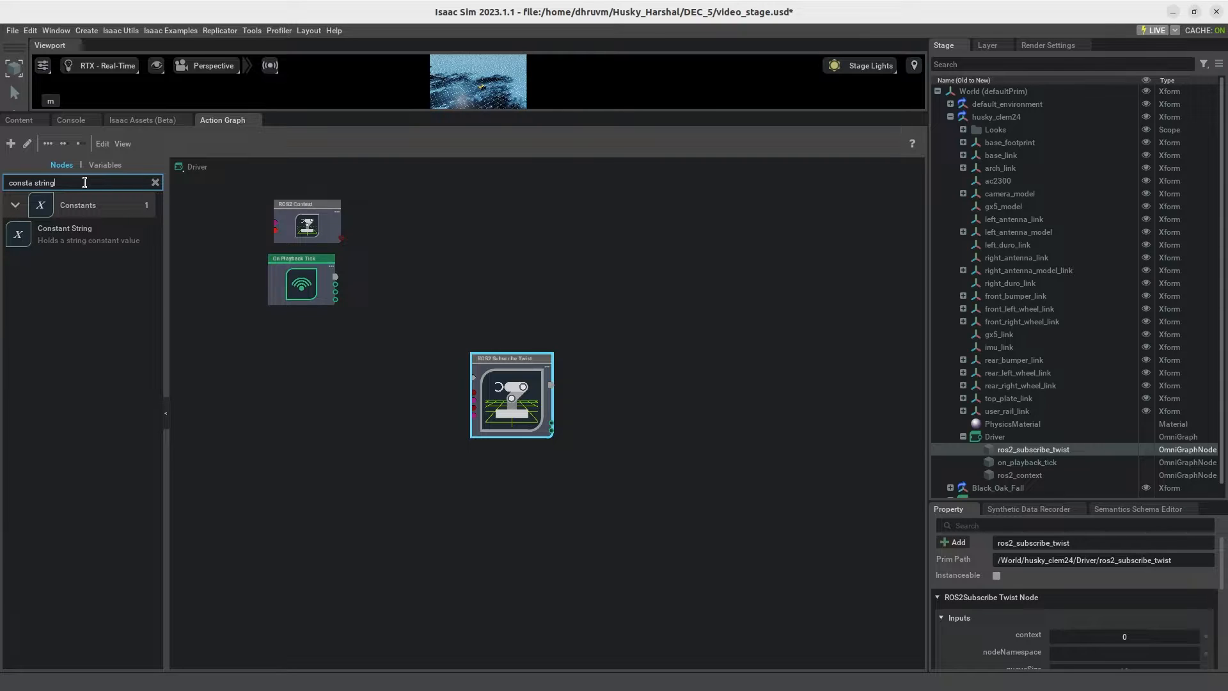
drag(71, 236, 250, 339)
drag(508, 397, 437, 271)
drag(297, 359, 319, 356)
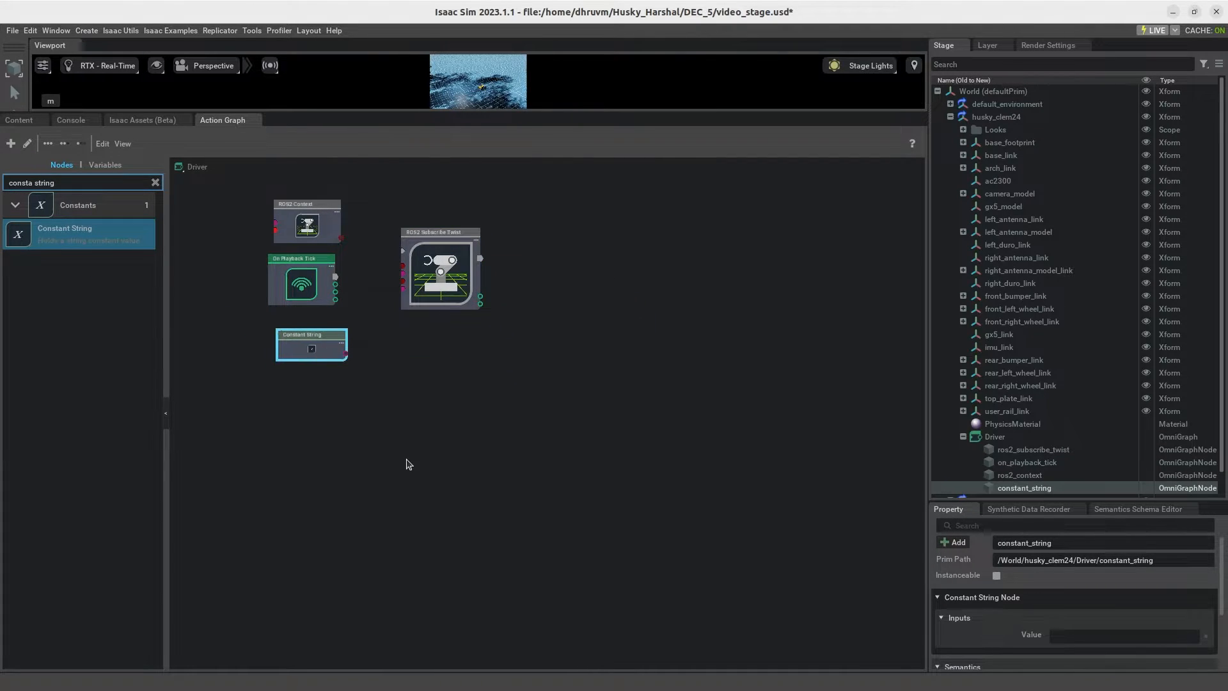
Step: Wire Tick to Exec In, Context to Context, and the Constant String Value to Node Namespace on ROS2 Subscribe Twist
scroll(439, 453, up, 3)
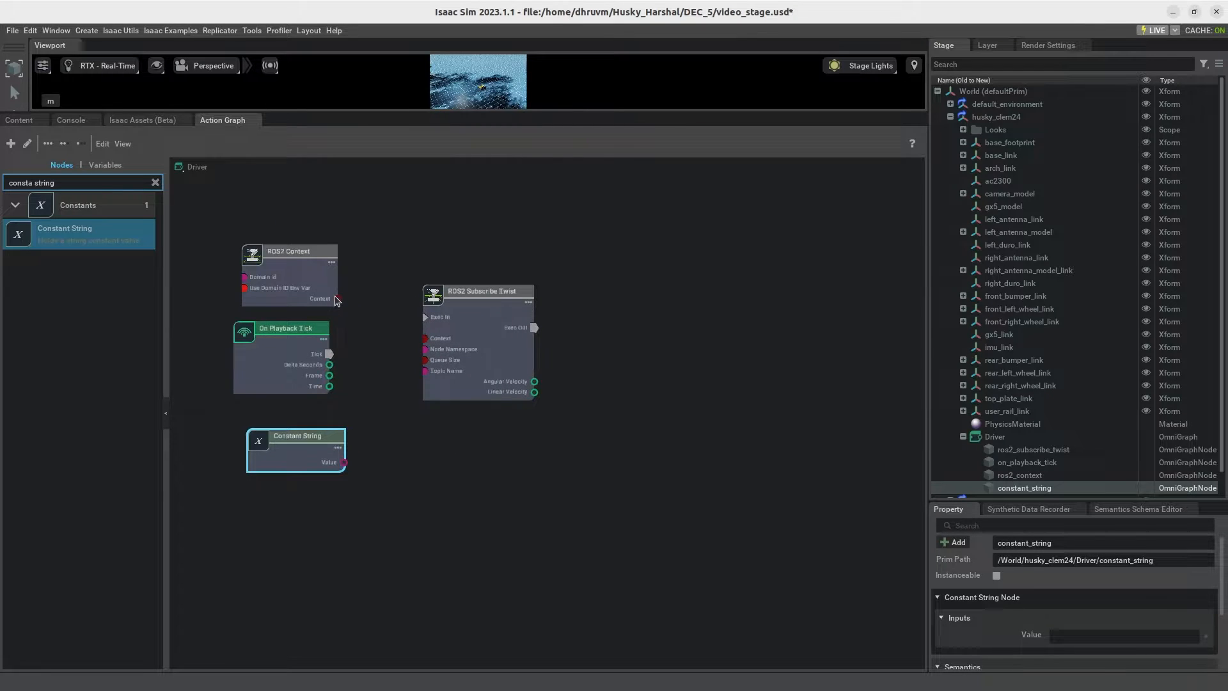
drag(330, 353, 424, 317)
drag(338, 298, 425, 338)
drag(345, 462, 425, 349)
drag(302, 459, 292, 449)
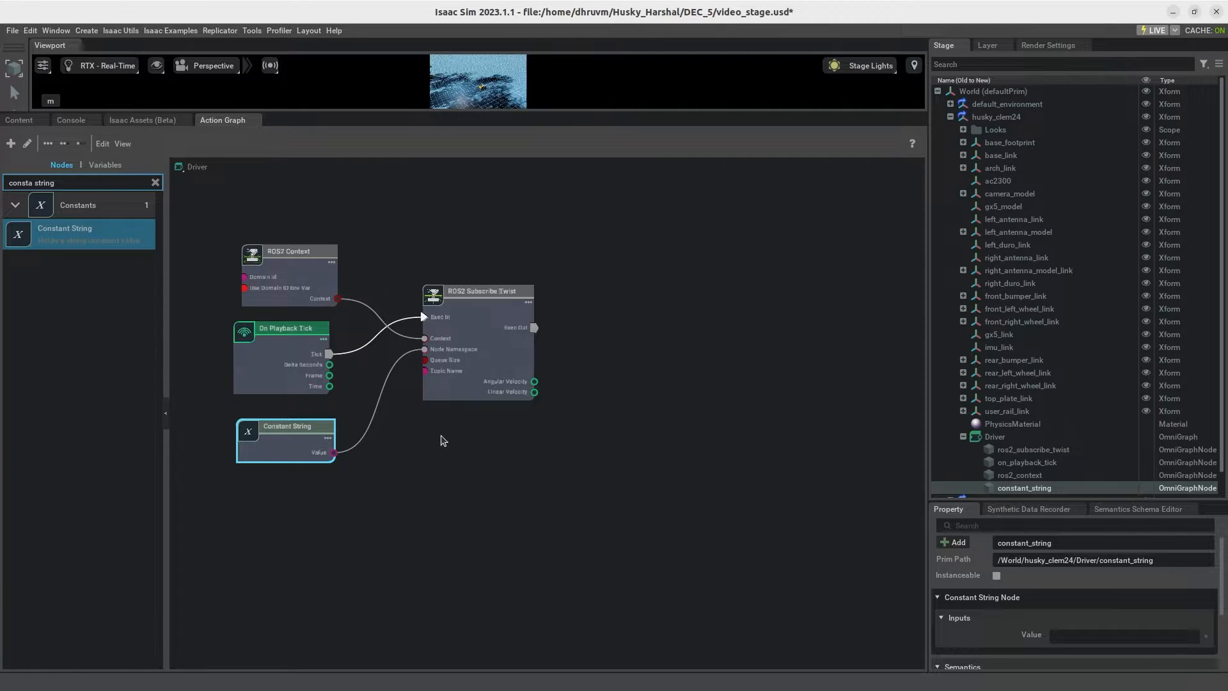
Step: Add two Articulation Controller nodes, one above the other, beyond the ROS2 Subscribe Twist node
scroll(453, 435, down, 1)
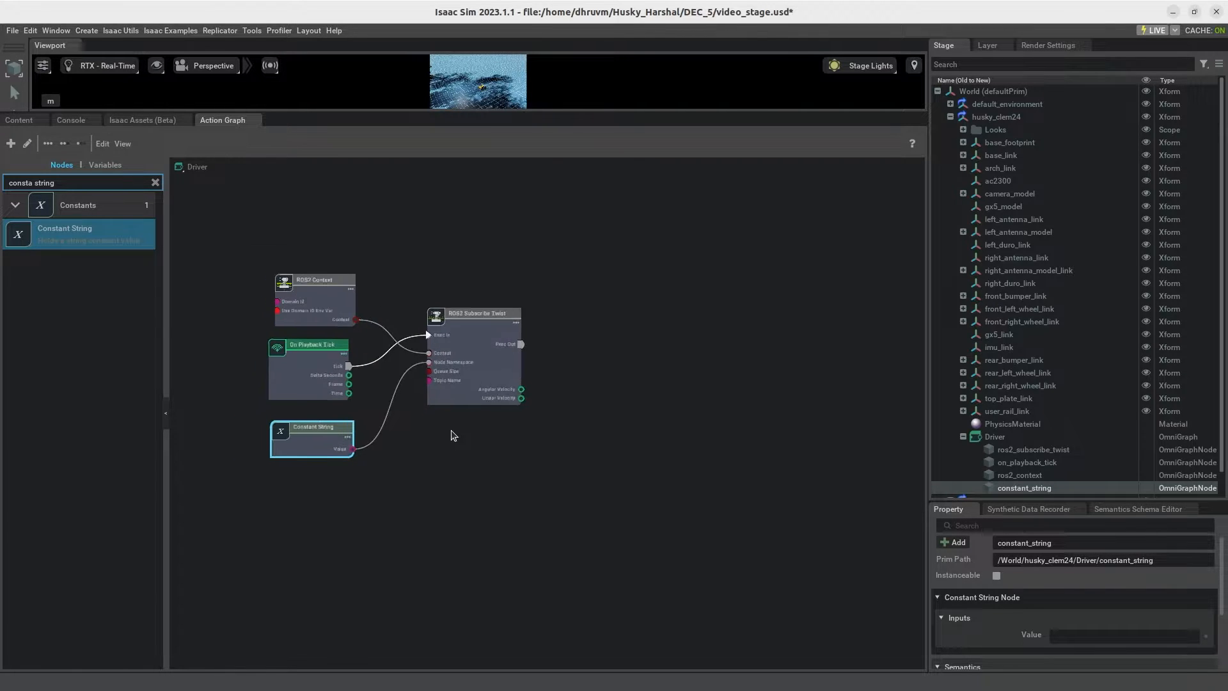
click(155, 182)
text(articul)
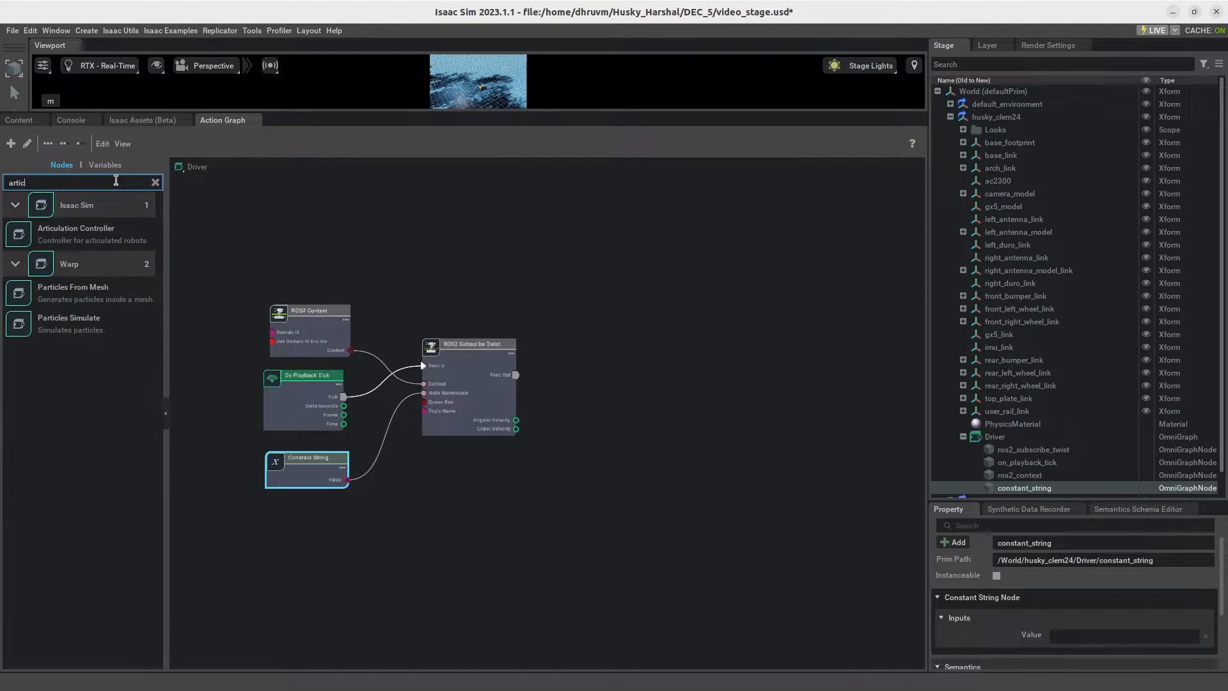
drag(76, 230, 643, 392)
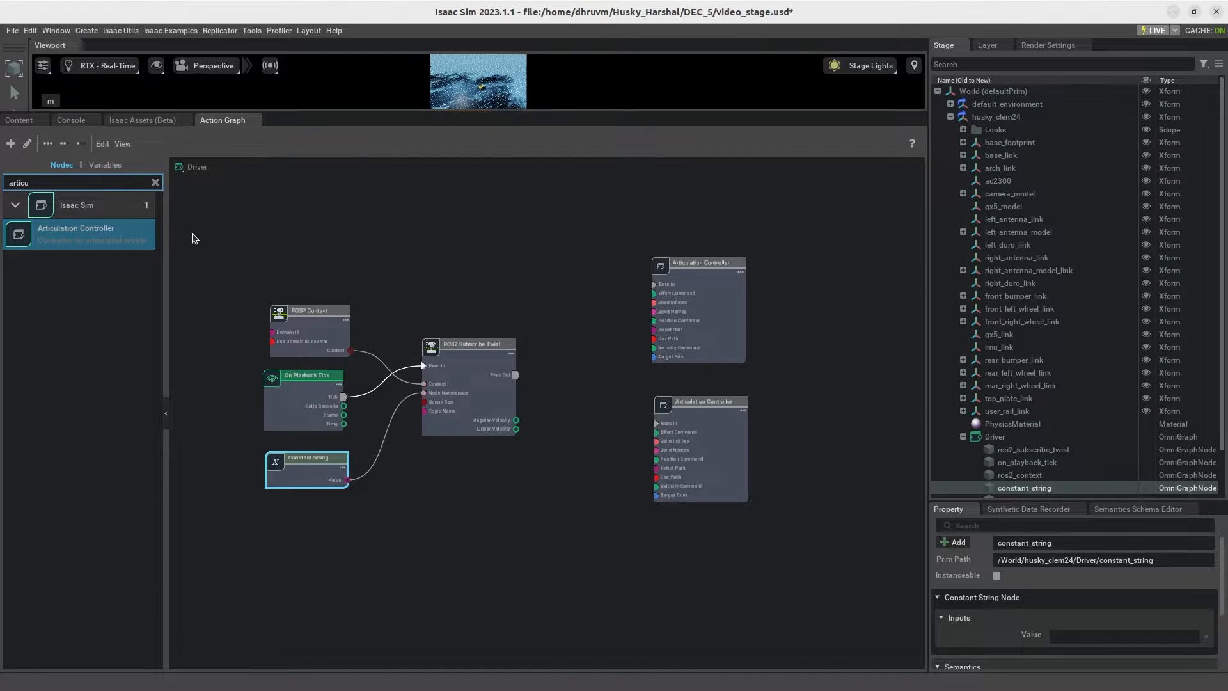
Step: Add a Differential Controller node below the Articulation Controllers, and select the upper Articulation Controller
click(154, 183)
click(134, 180)
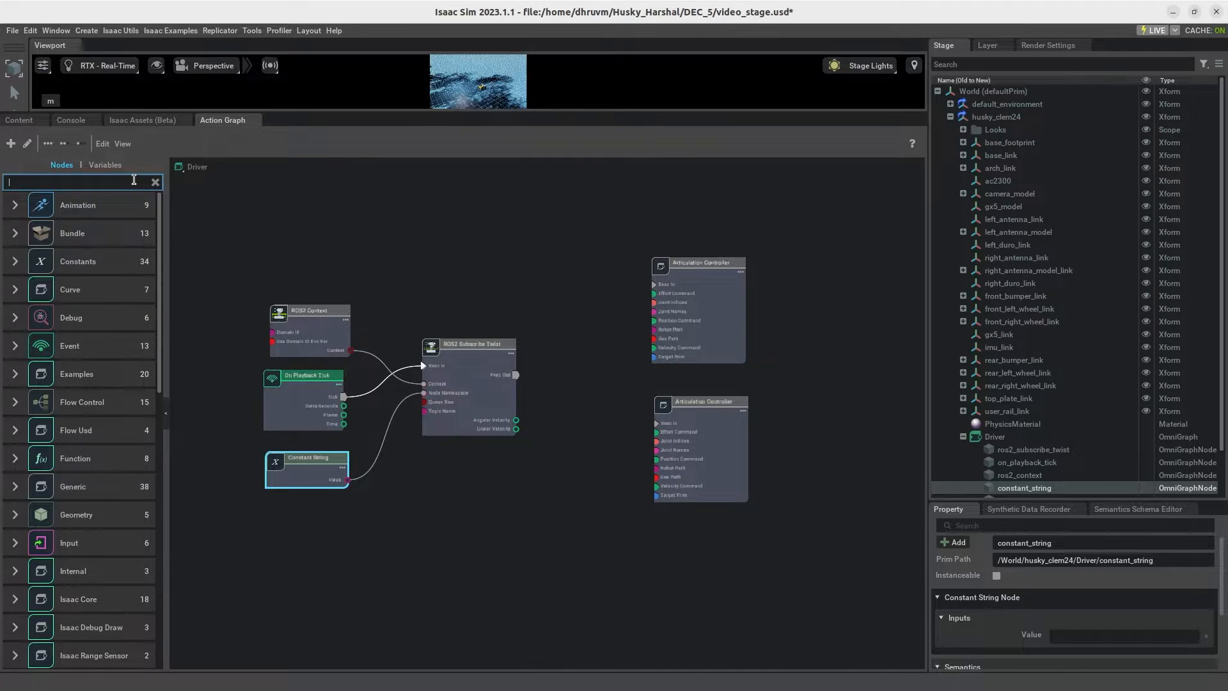
text(differ)
drag(80, 235, 548, 519)
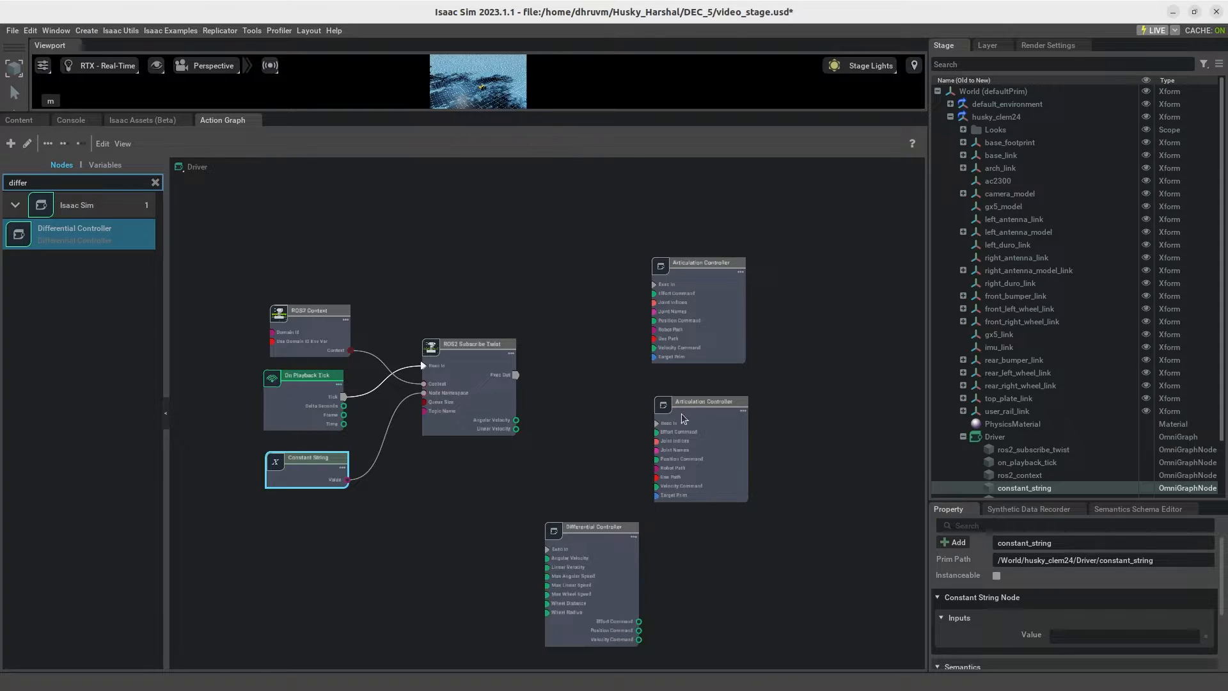
click(726, 326)
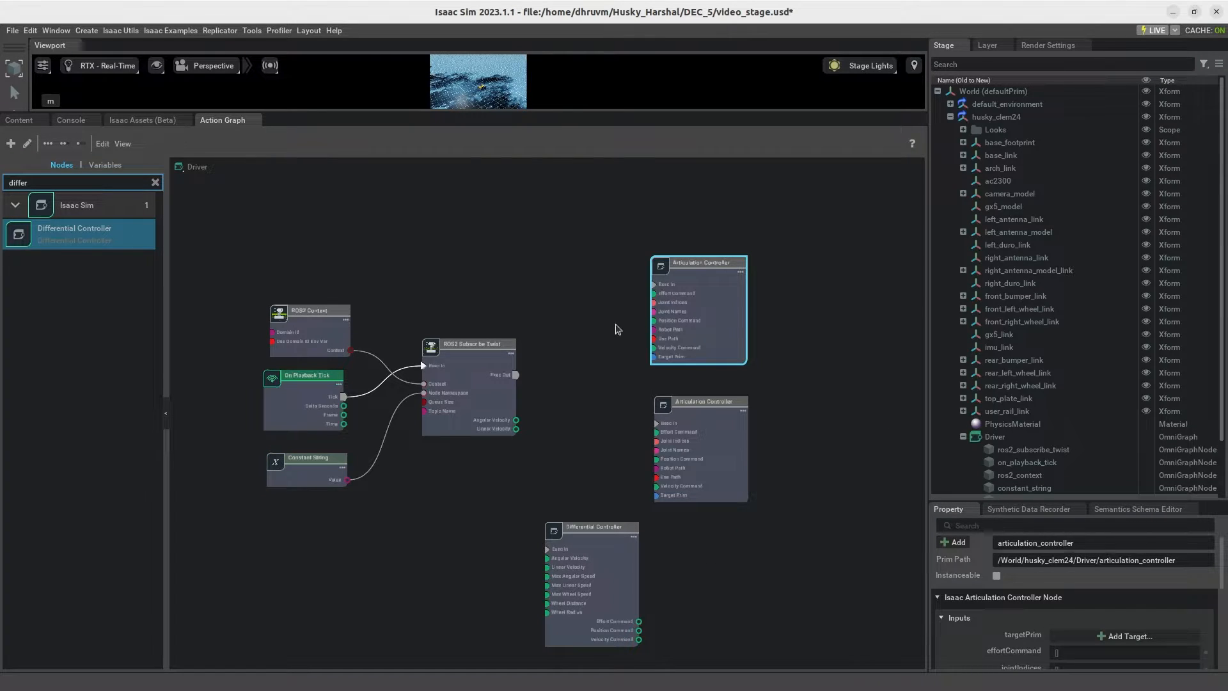
Step: Add a Make Array node in front of the upper Articulation Controller
scroll(666, 318, up, 2)
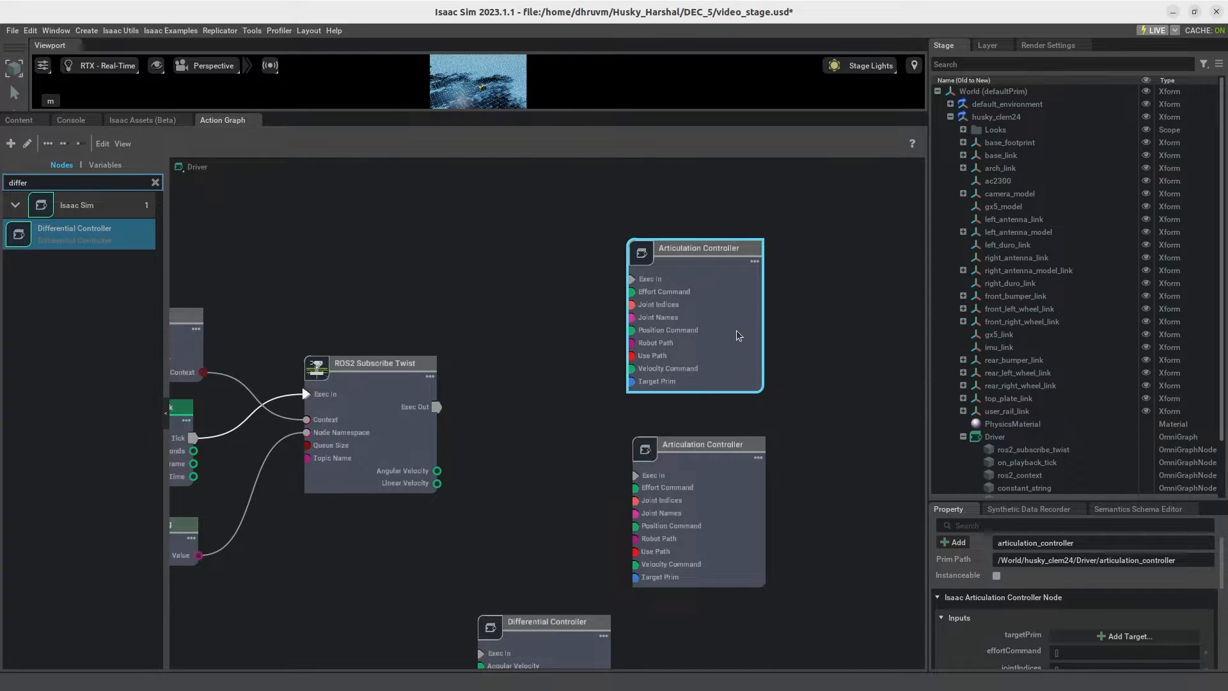
click(155, 181)
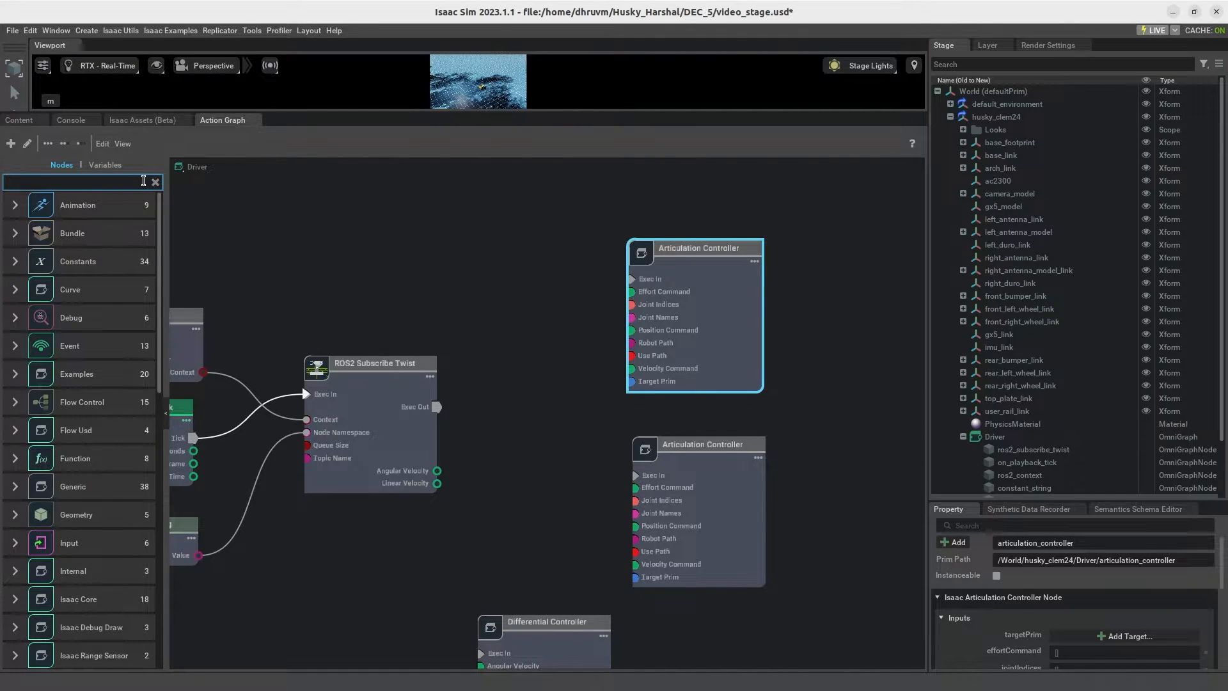
text(make arr)
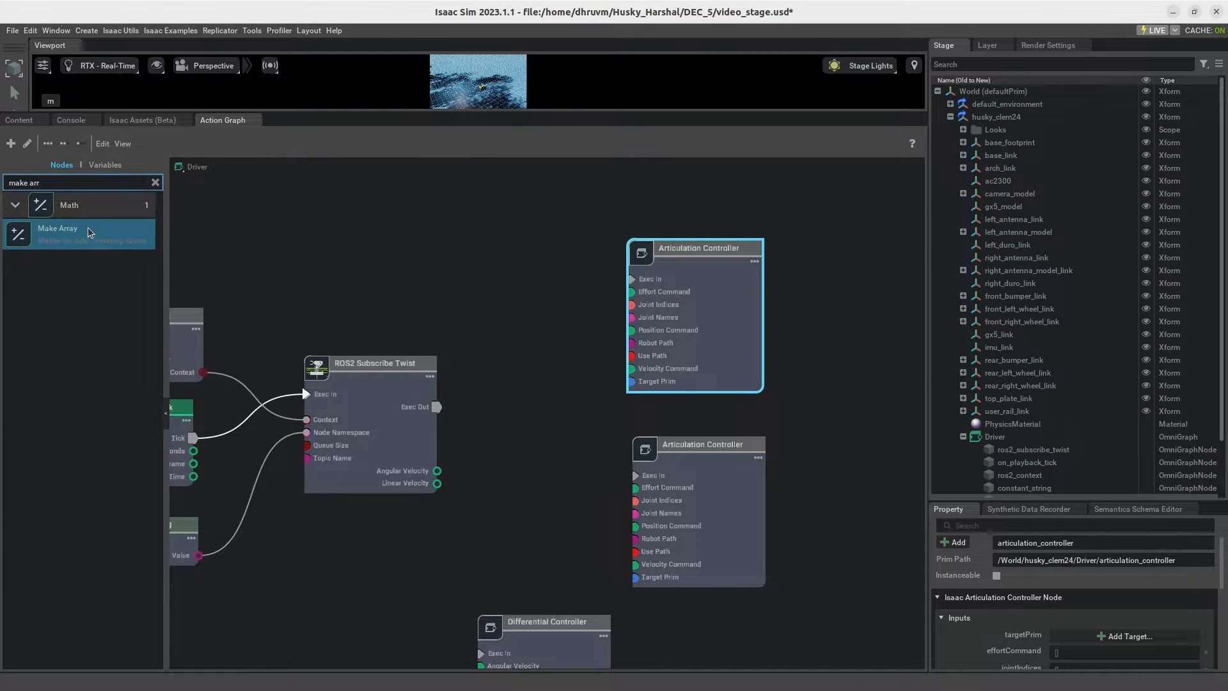
drag(58, 230, 501, 246)
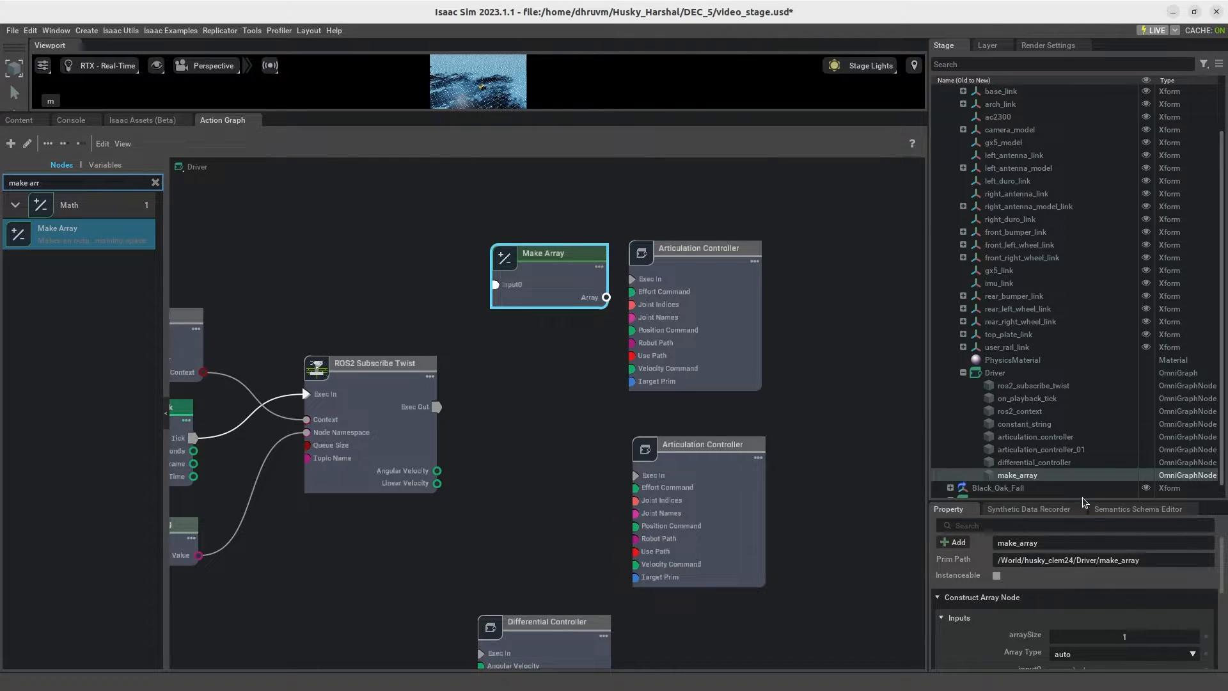
Step: Close the Synthetic Data Recorder and enlarge the area showing node properties
drag(1056, 509, 1083, 408)
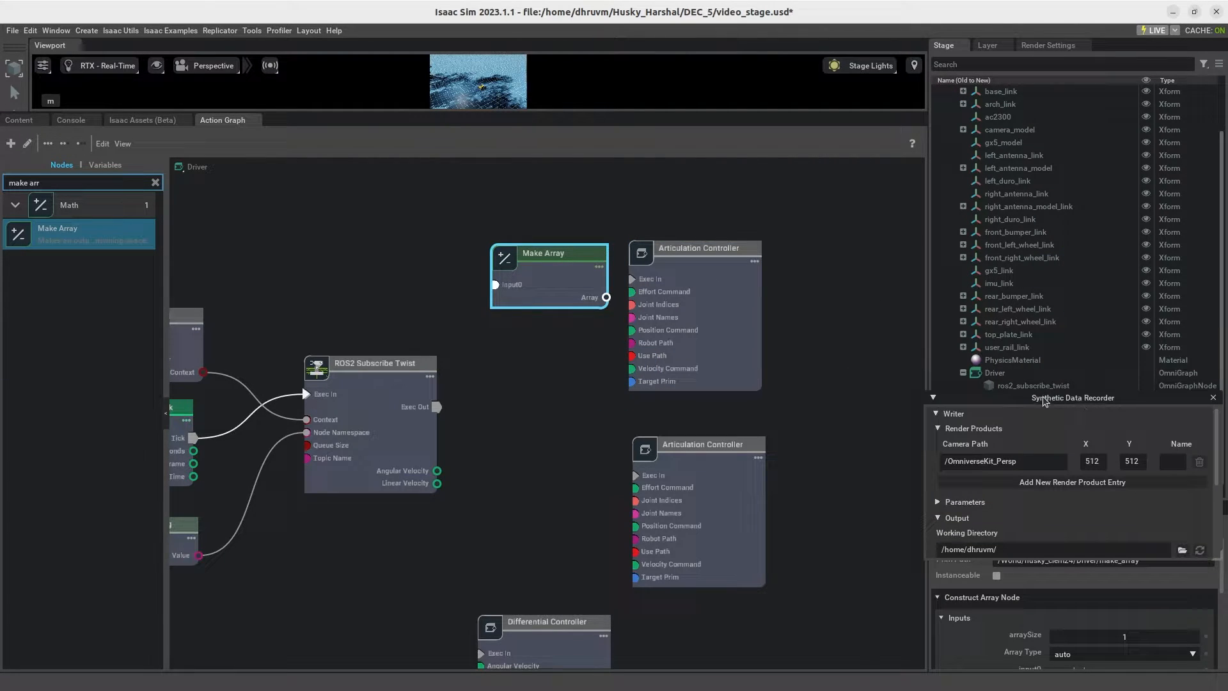
click(723, 307)
click(876, 376)
click(1213, 398)
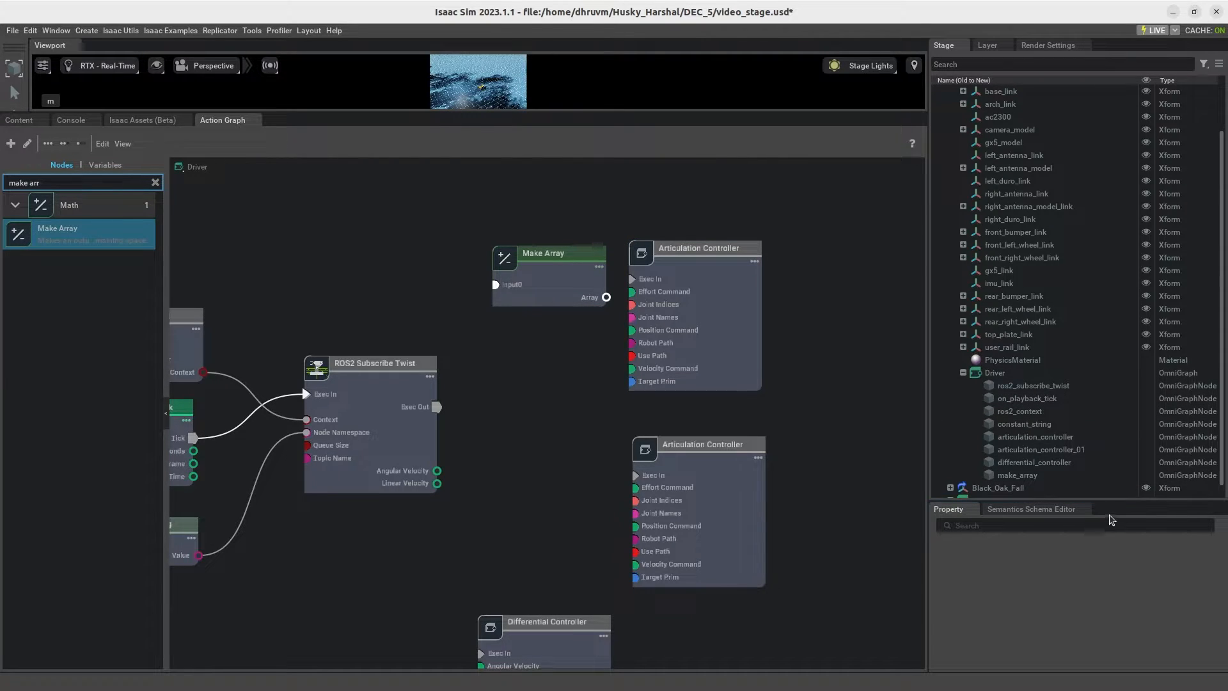
drag(1107, 502, 979, 217)
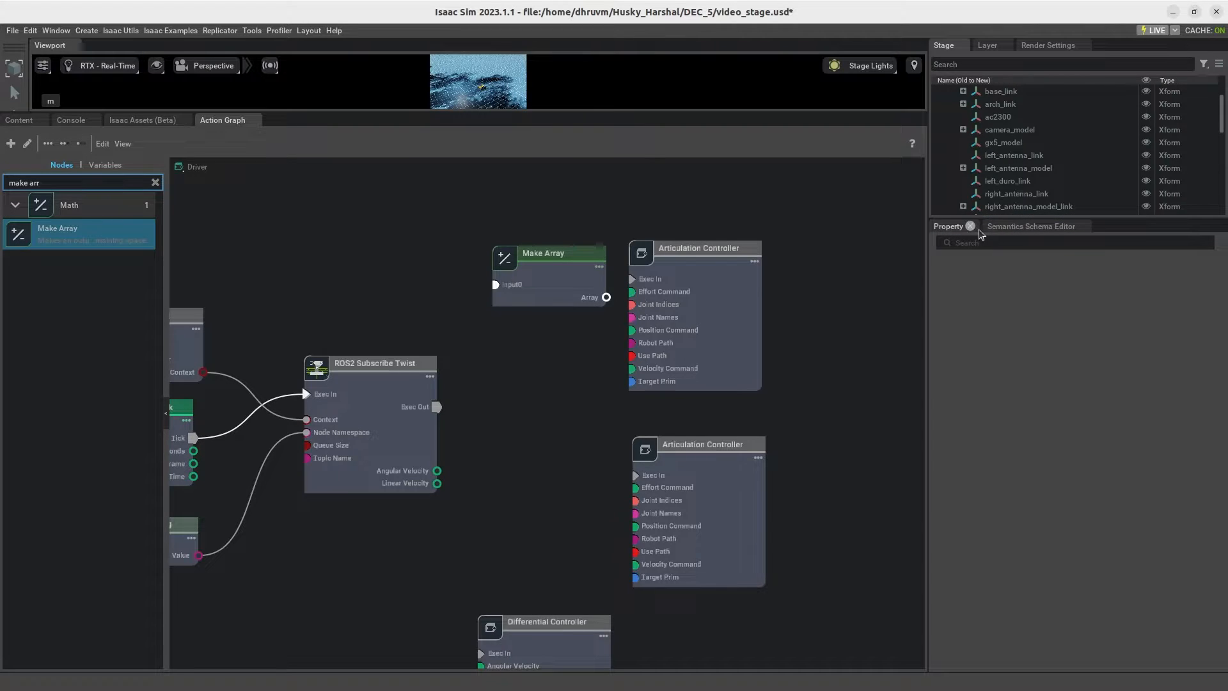
Step: Set the Make Array node's arraySize to 2
click(566, 299)
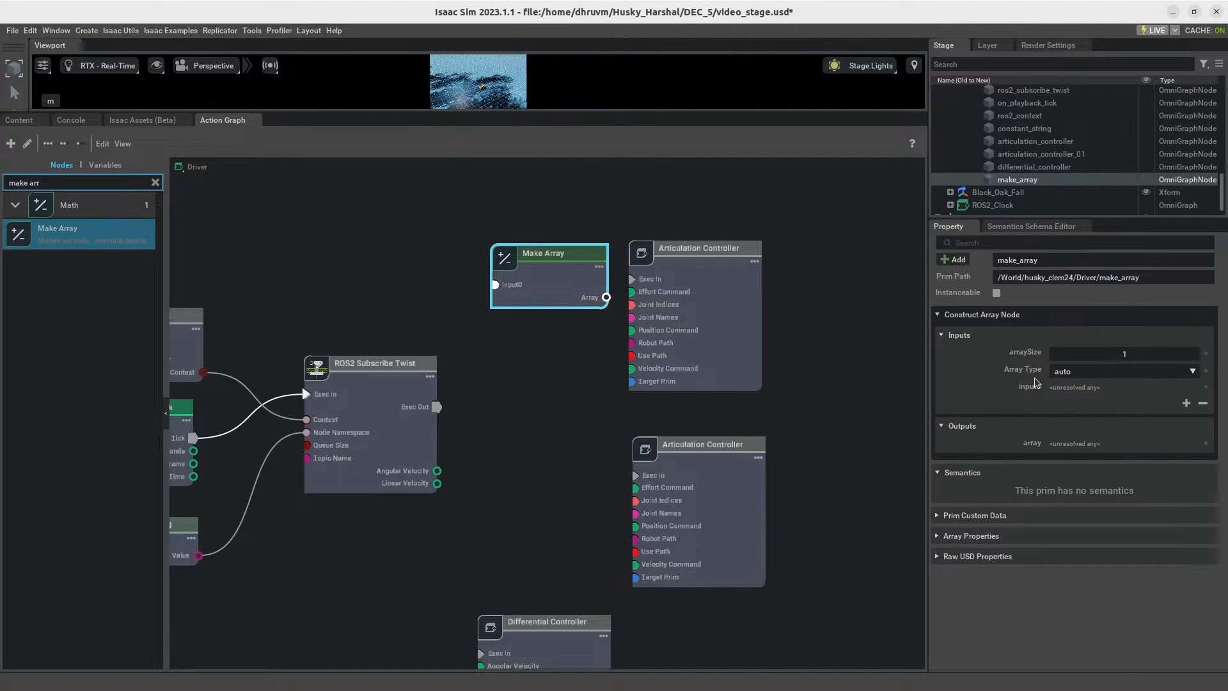
double_click(1140, 353)
key(Return)
click(388, 272)
Step: Add two Constant Token nodes in front of the Make Array node
click(155, 183)
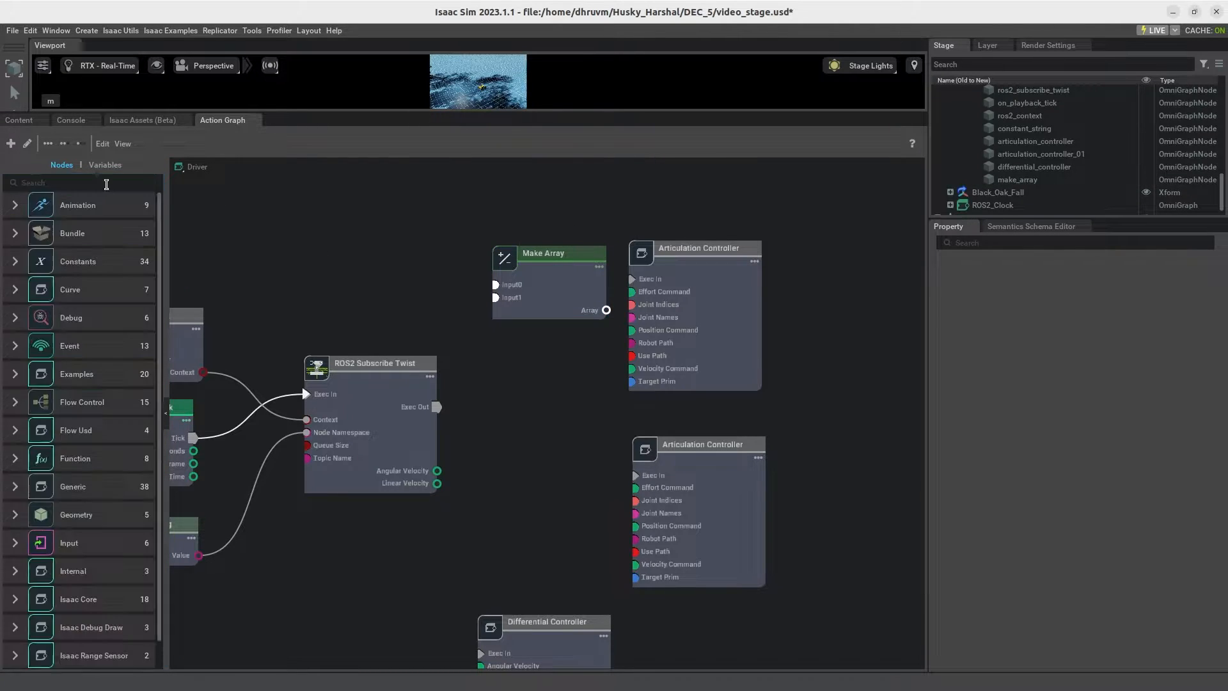
text(cons)
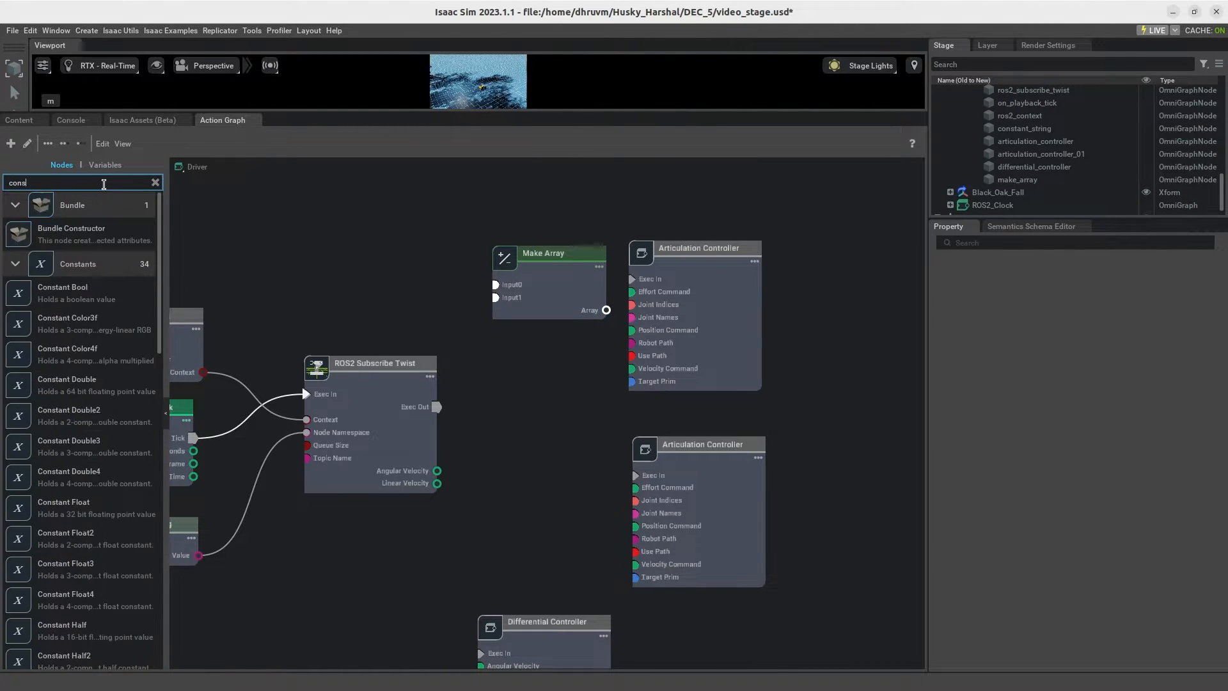
text(tan token)
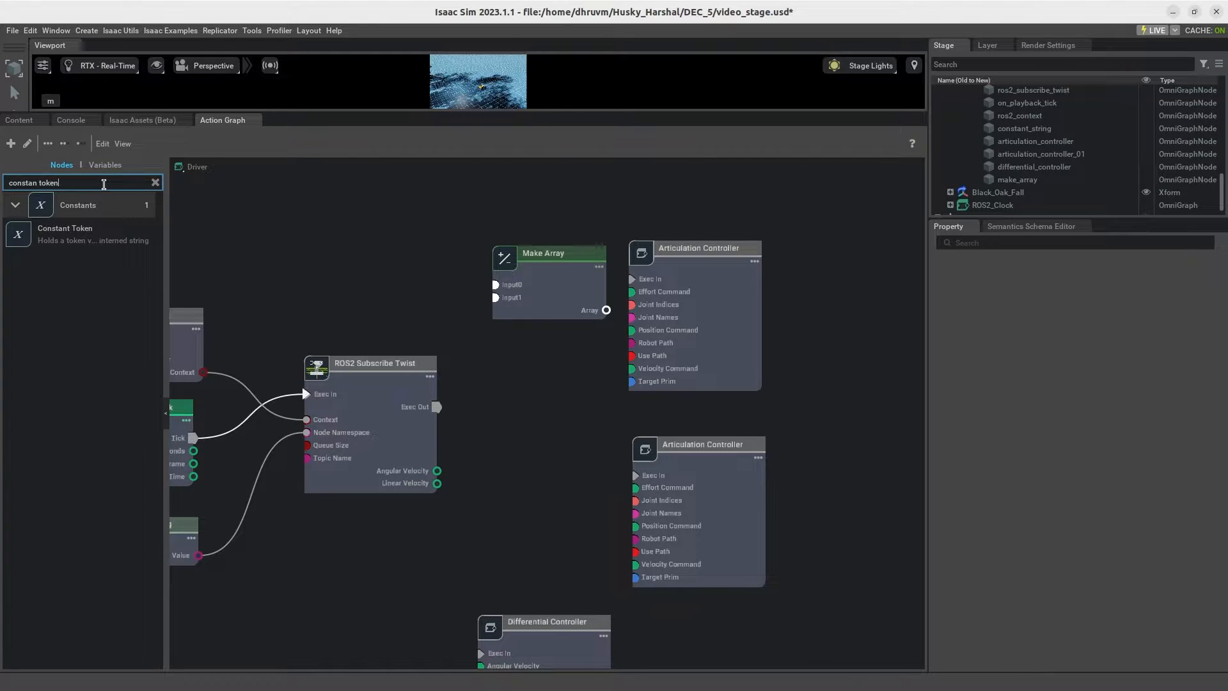
drag(70, 233, 266, 209)
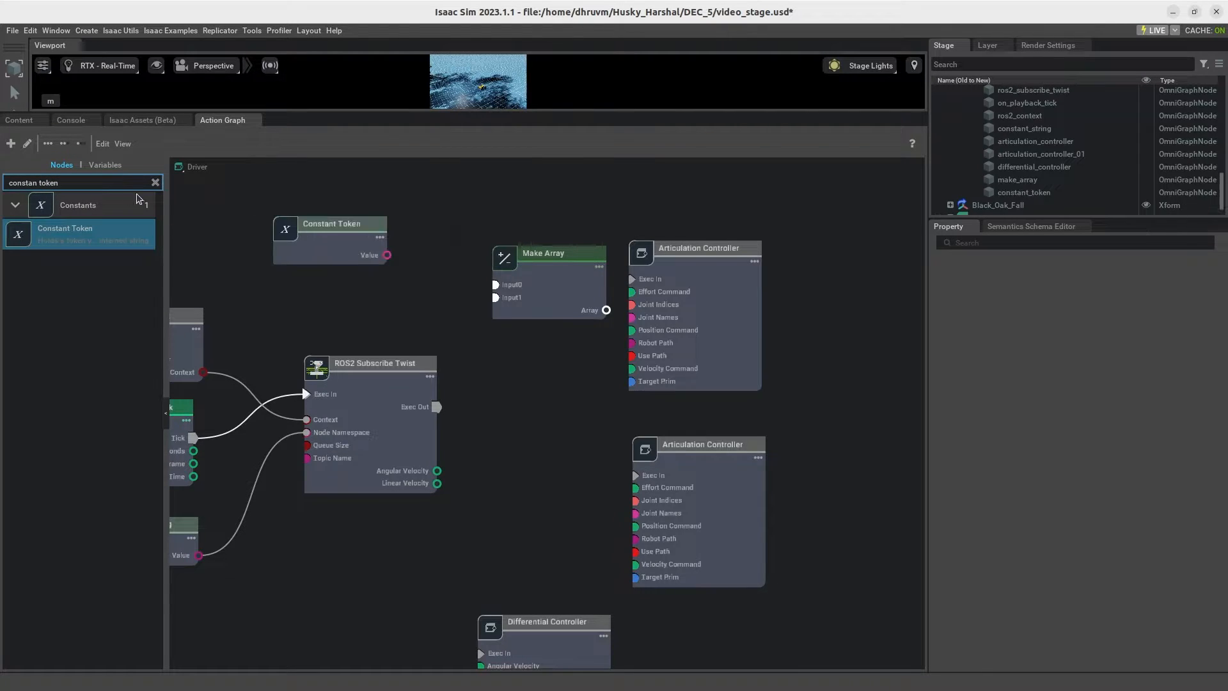
drag(77, 236, 281, 287)
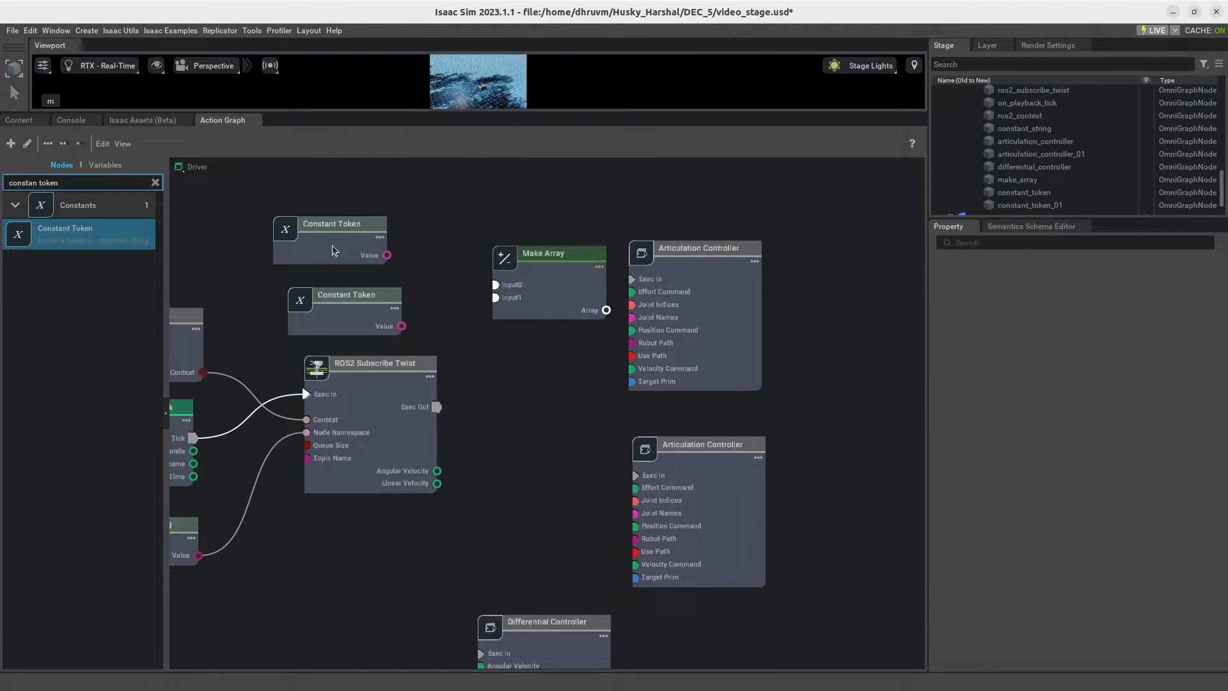
Step: Align the two Constant Token nodes and wire their Values to Input0 and Input1 of Make Array
drag(332, 250, 351, 211)
drag(385, 319, 383, 268)
drag(405, 218, 495, 284)
drag(404, 281, 497, 298)
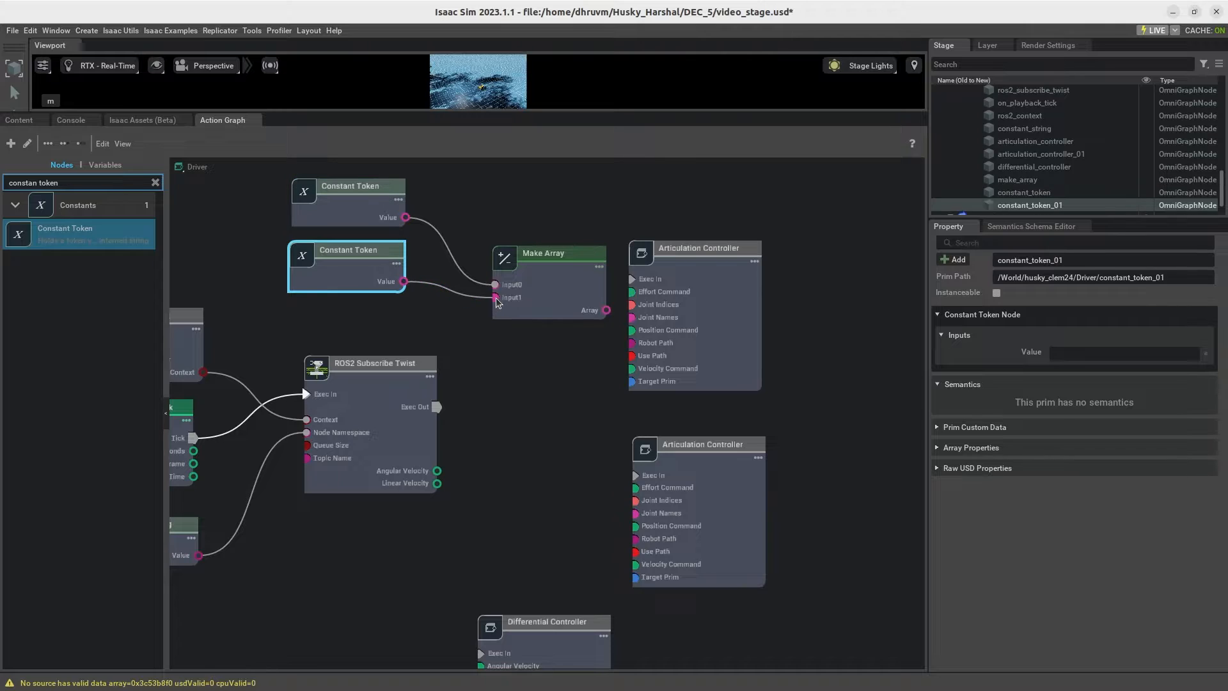
Step: Wire the Make Array output to Joint Names and the playback Tick to Exec In on the upper Articulation Controller
drag(731, 255, 787, 246)
drag(607, 312, 696, 311)
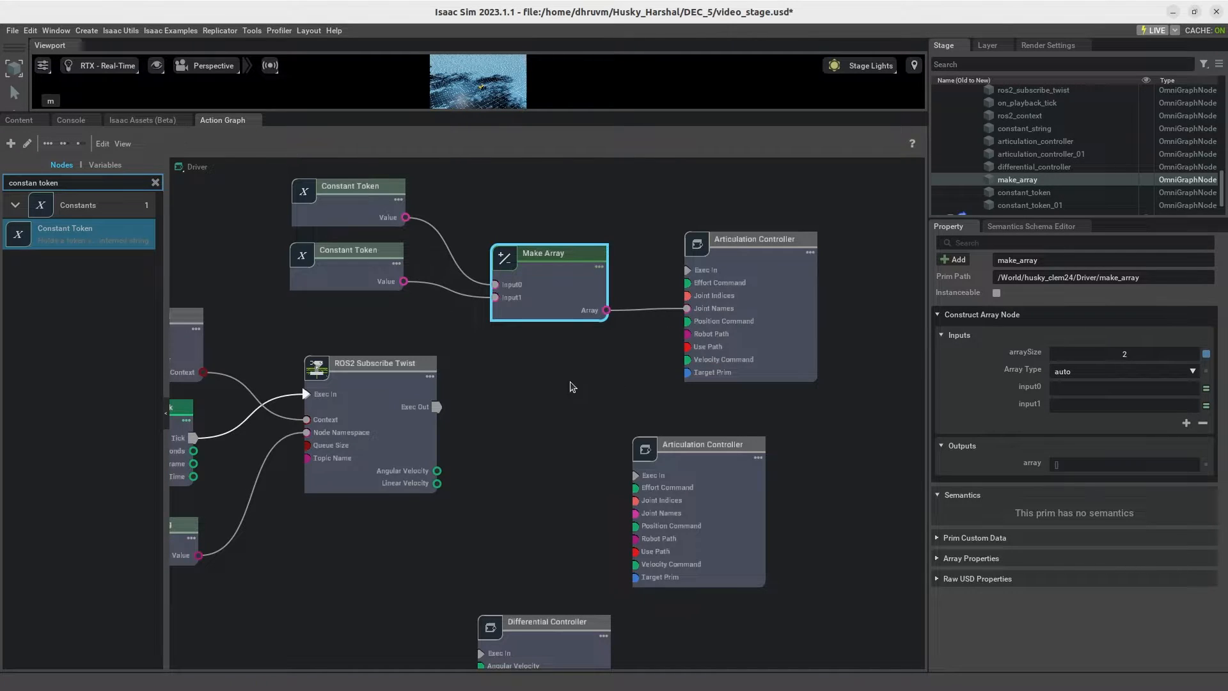
middle_drag(566, 382, 667, 410)
drag(293, 466, 791, 303)
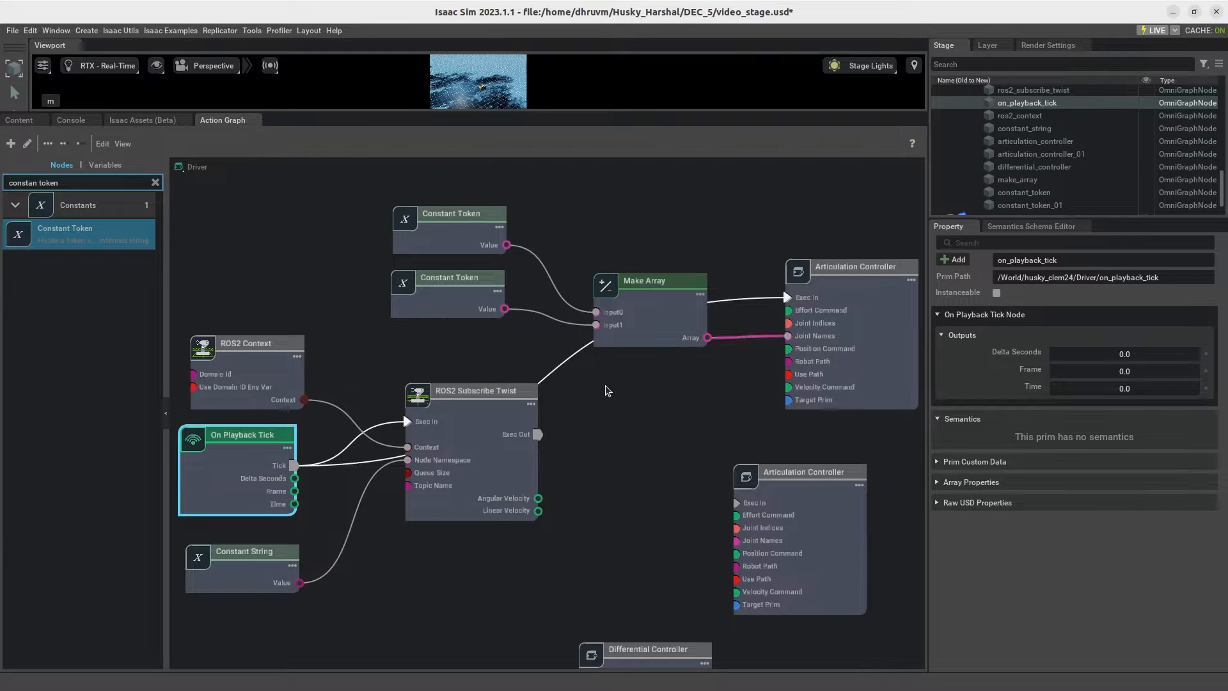
Step: Wire the playback Tick to Exec In on the lower Articulation Controller and move Make Array closer to its Constant Tokens
drag(293, 466, 737, 503)
drag(650, 298, 622, 240)
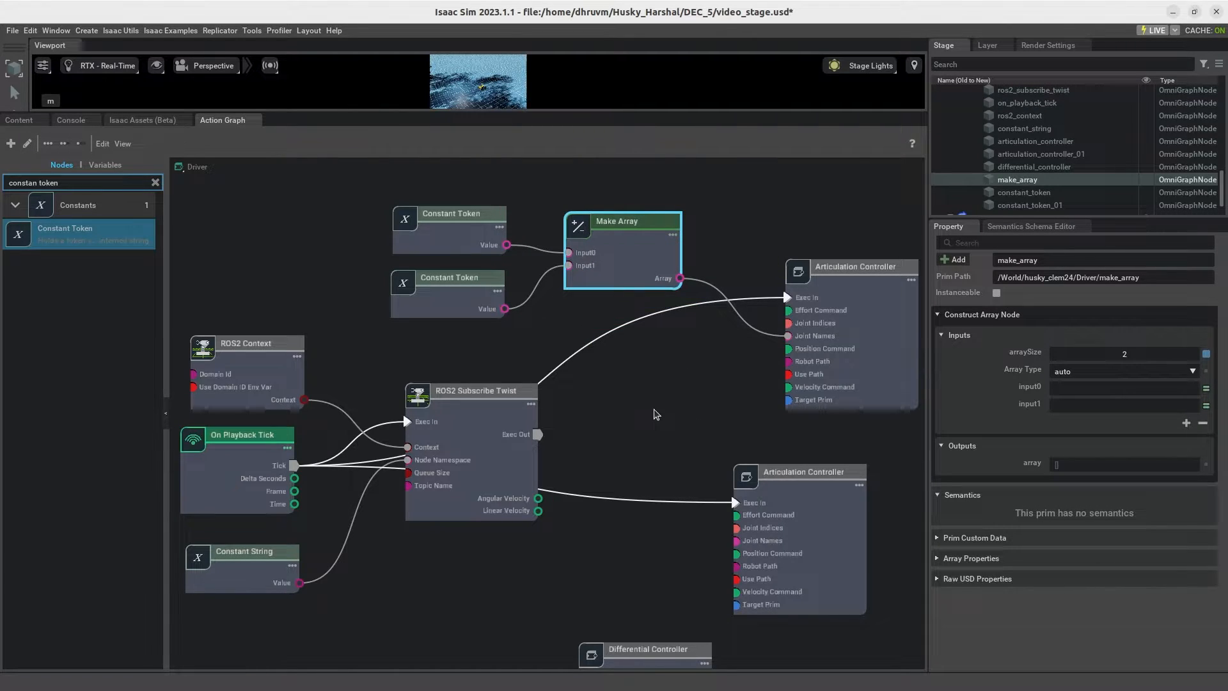
Step: Rearrange the graph so that the Differential Controller sits between the upper and lower Articulation Controllers
middle_drag(669, 409, 662, 368)
drag(637, 627, 622, 313)
middle_drag(663, 520, 654, 576)
click(820, 284)
drag(821, 284, 801, 248)
drag(777, 560, 804, 662)
drag(665, 422, 724, 453)
scroll(782, 419, down, 1)
middle_drag(454, 383, 348, 321)
drag(725, 275, 757, 242)
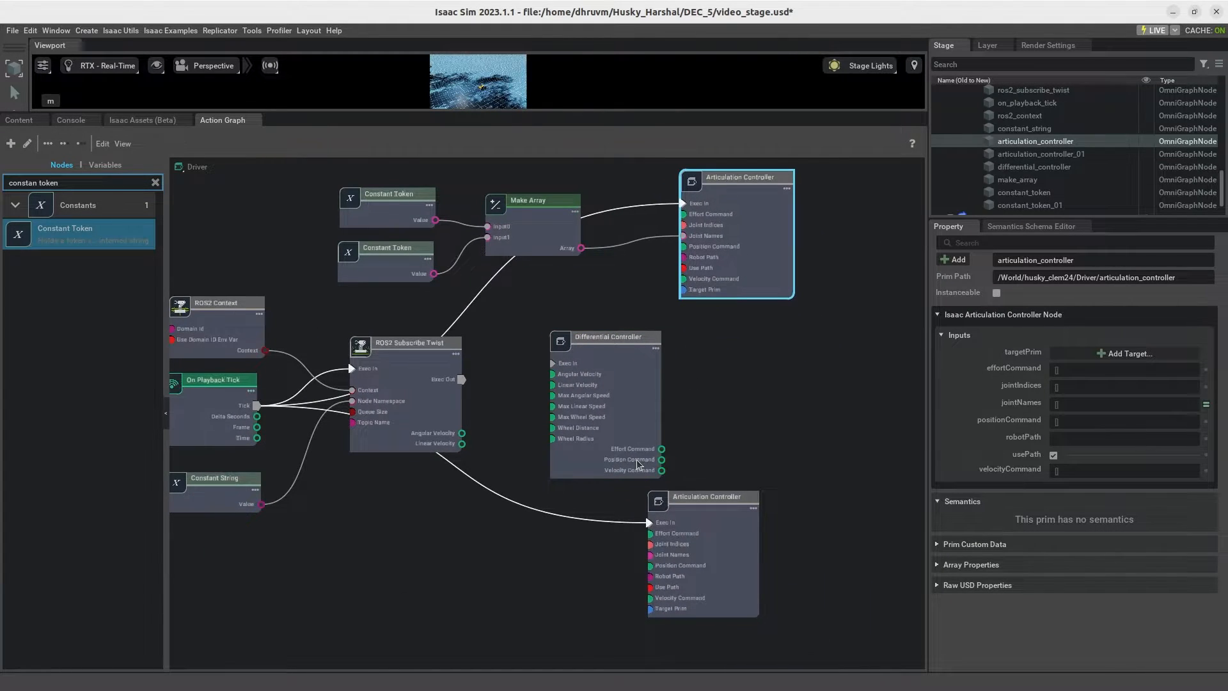
Step: Wire the Differential Controller's Velocity Command output to the Velocity Command input of both Articulation Controllers
scroll(640, 465, up, 1)
drag(668, 476, 692, 248)
drag(732, 528, 817, 536)
drag(616, 381, 586, 377)
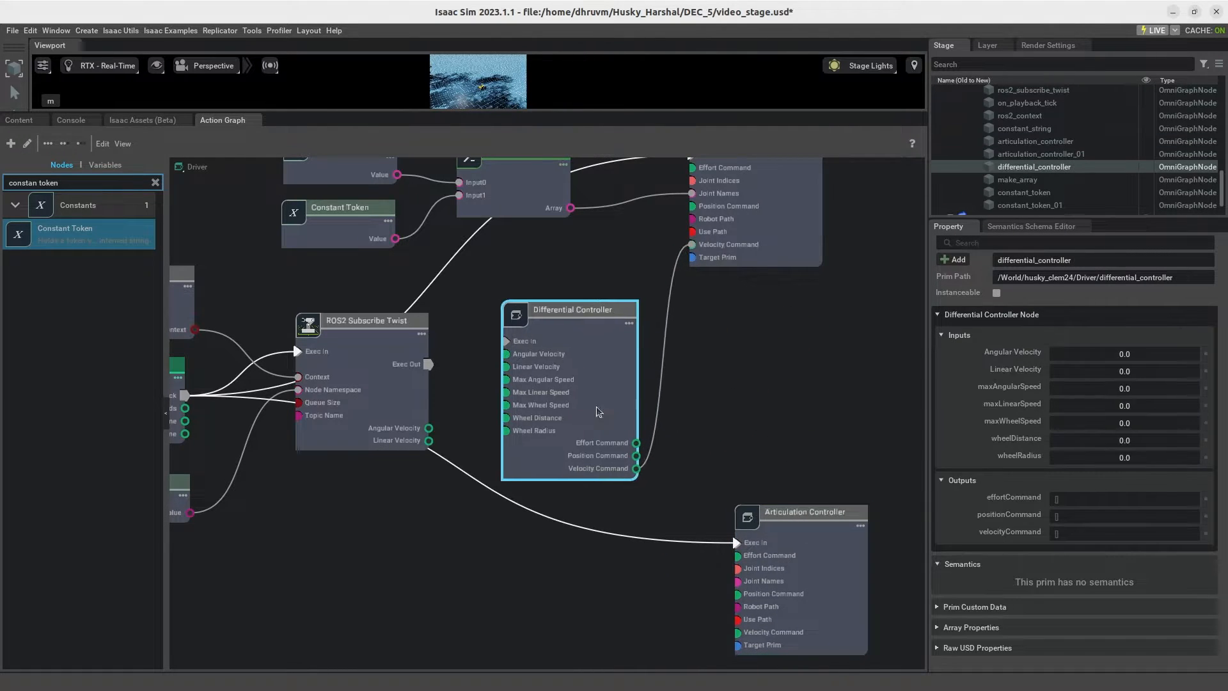
drag(636, 469, 738, 637)
click(795, 456)
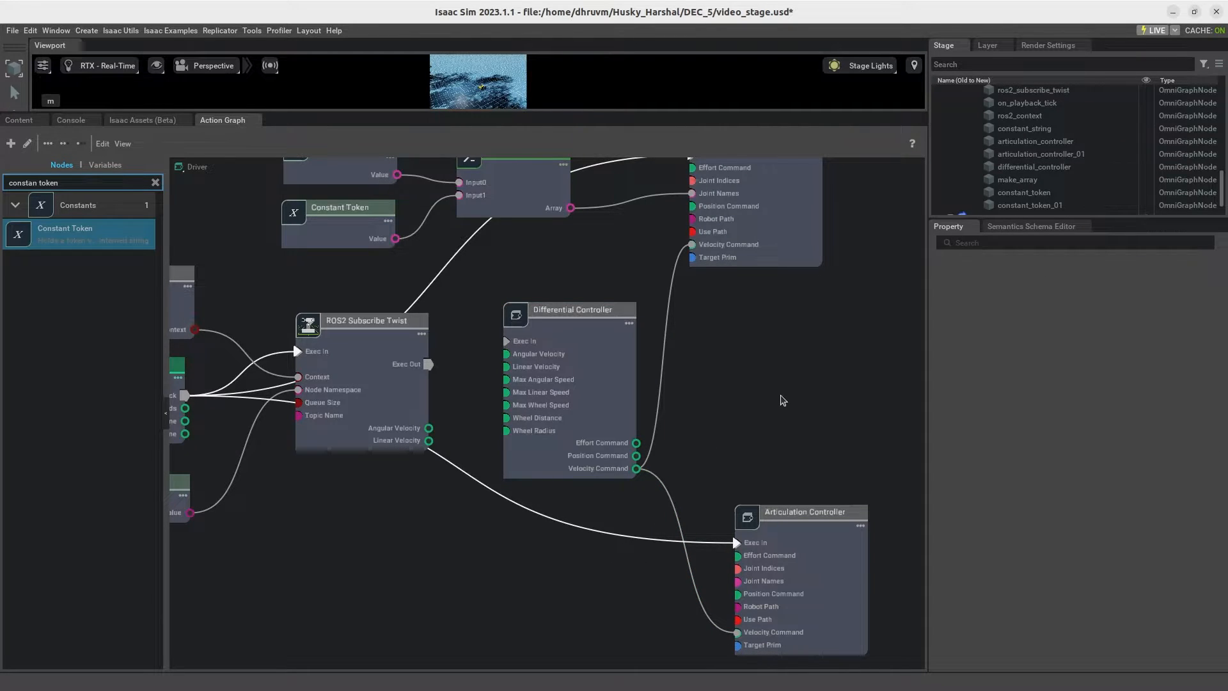
Step: Add two more Constant Token nodes below the ROS2 Subscribe Twist node
middle_drag(785, 401, 792, 387)
drag(84, 234, 353, 628)
drag(98, 243, 355, 568)
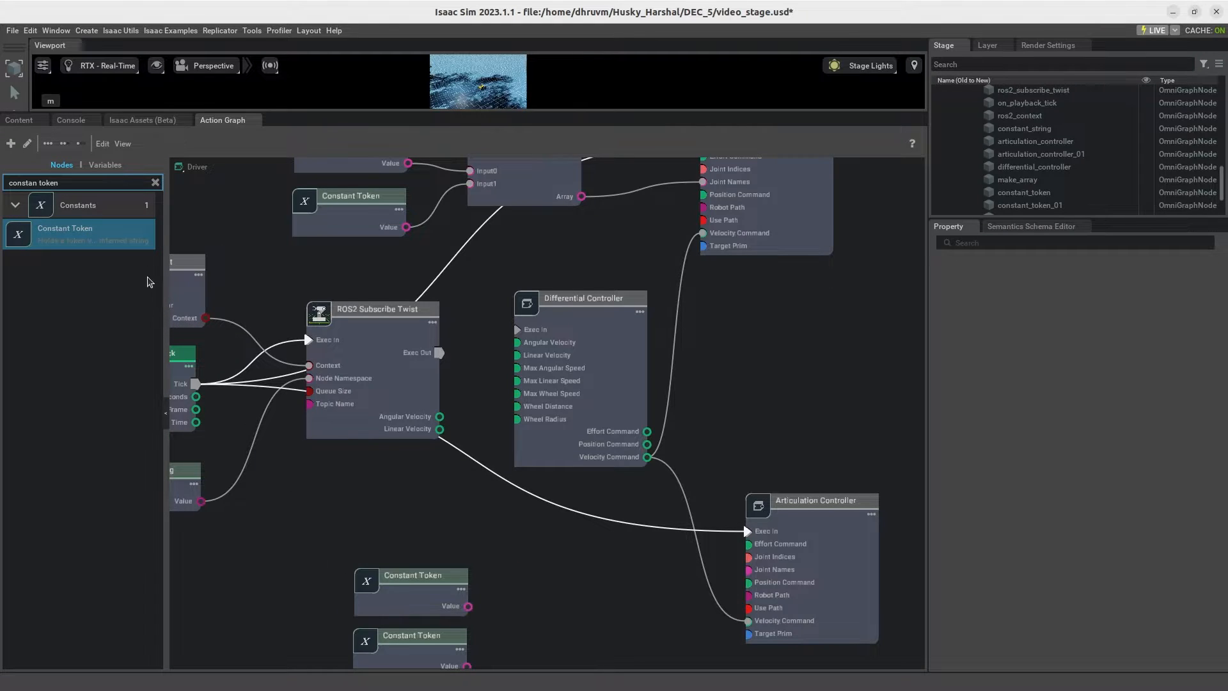
Step: Add a second Make Array node beside the new Constant Tokens and set its arraySize to 2
click(155, 182)
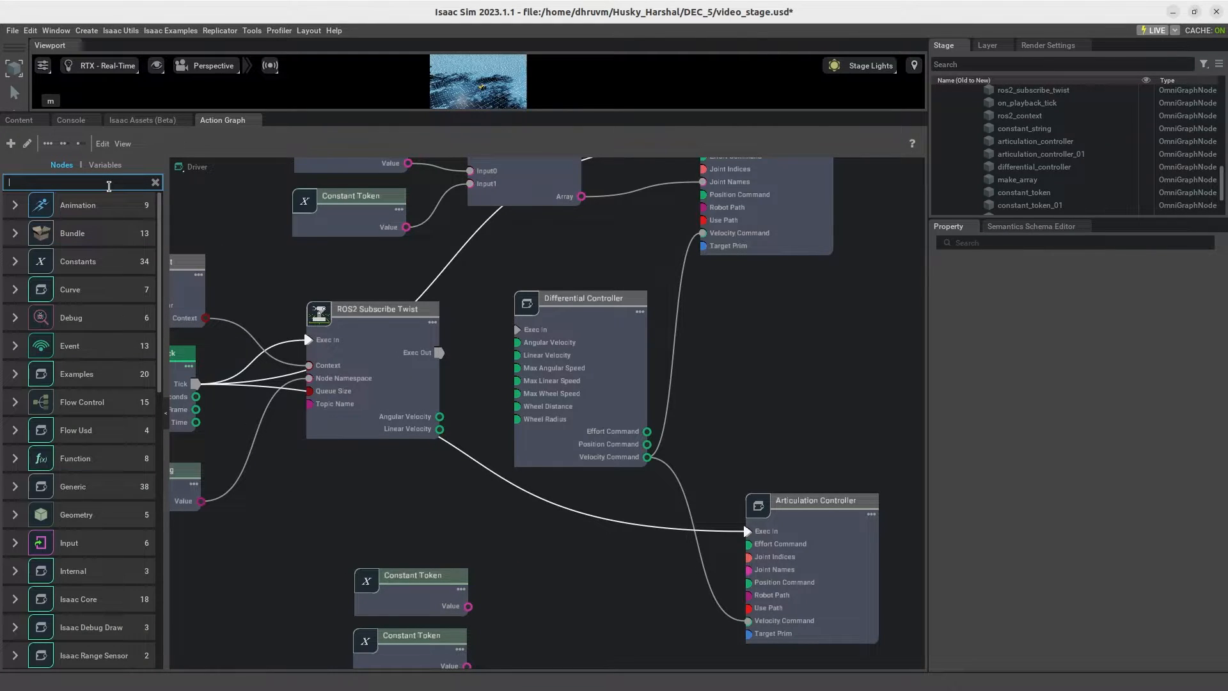
text(make arrya)
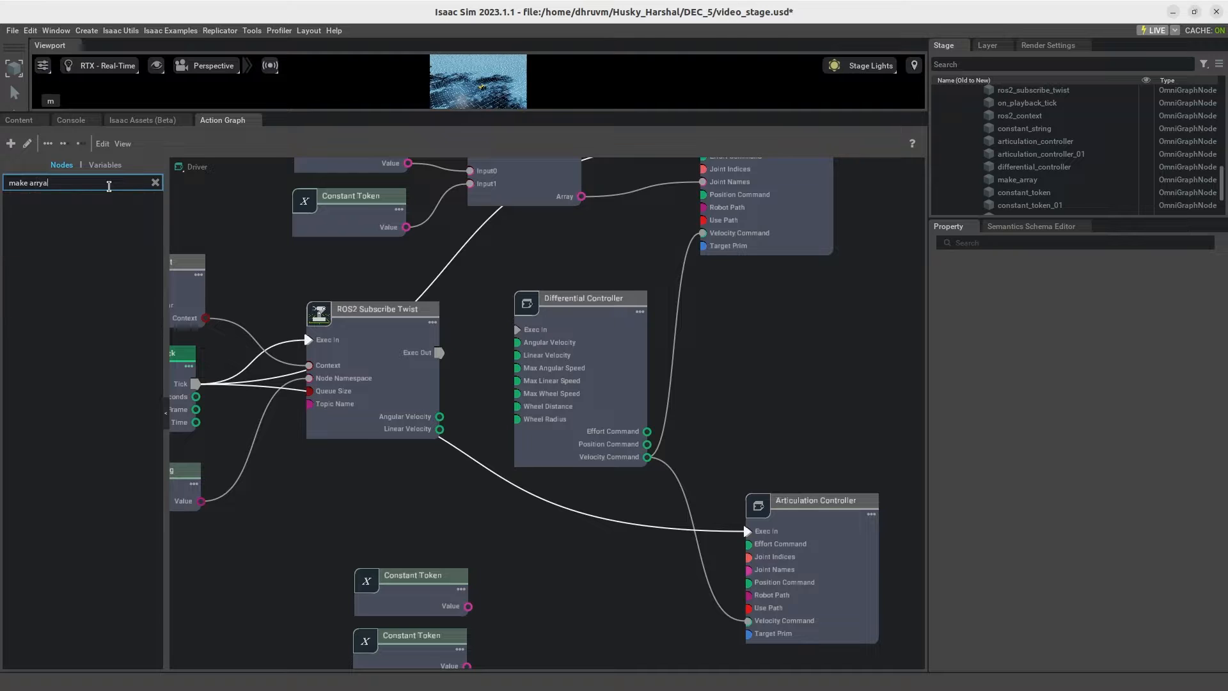
key(BackSpace)
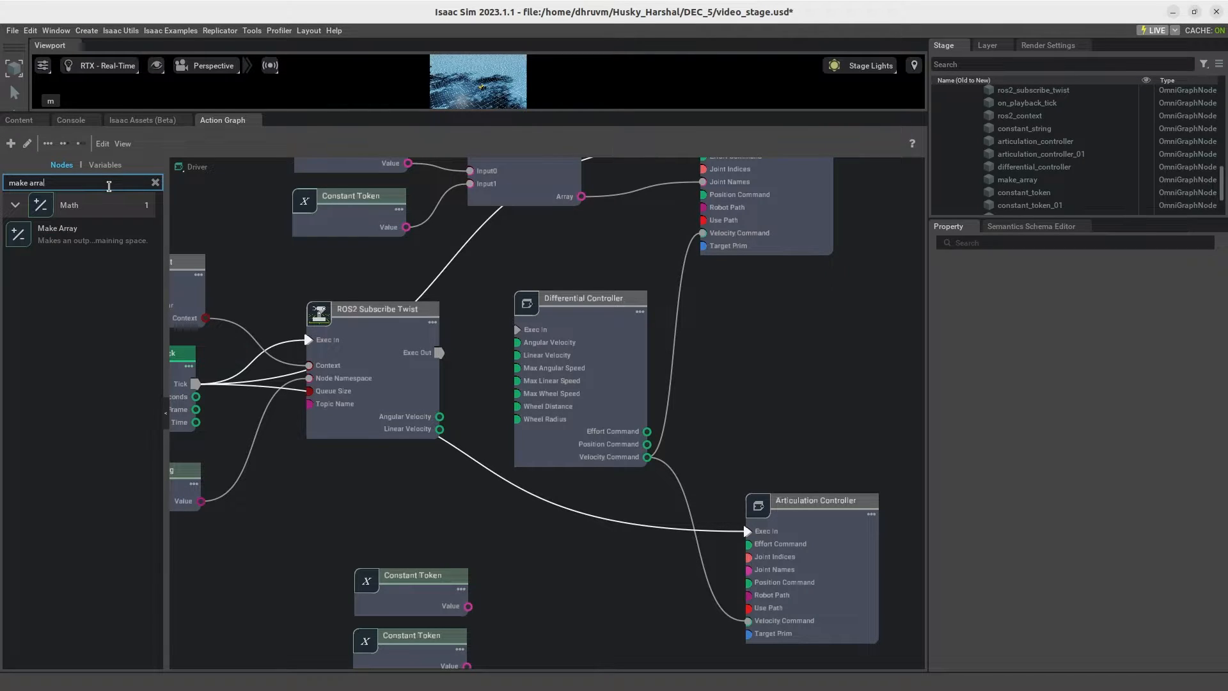
drag(116, 224, 552, 584)
click(638, 617)
click(1142, 357)
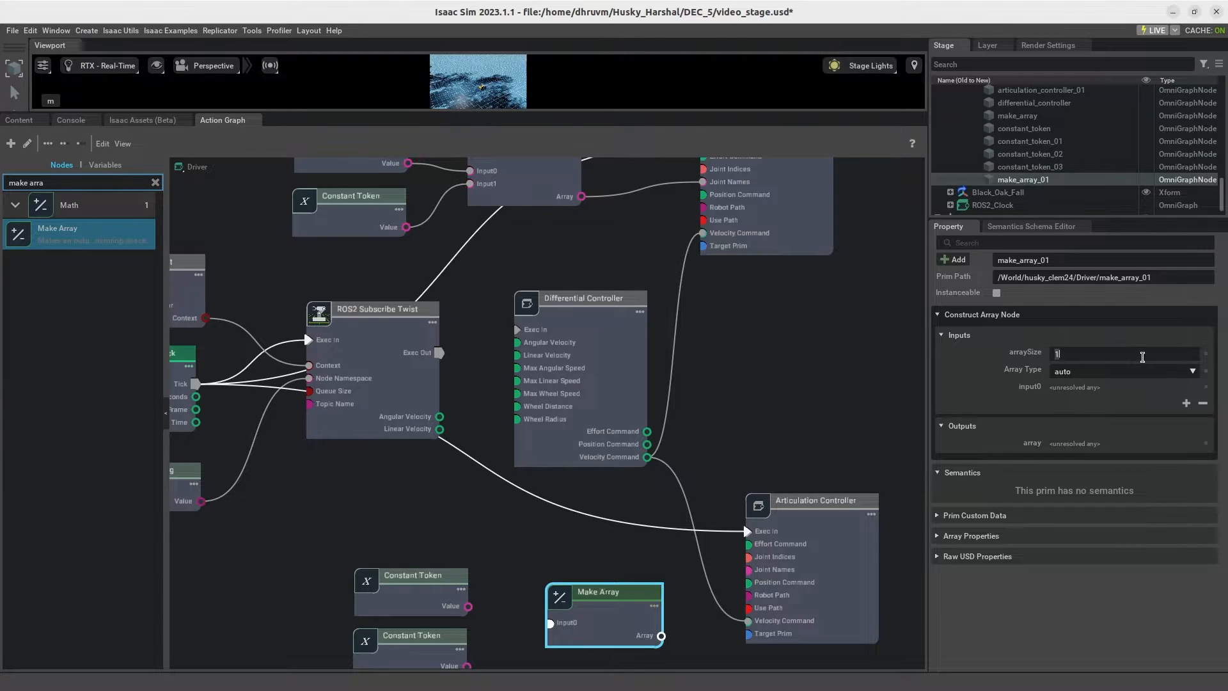
text(2)
key(Return)
click(511, 581)
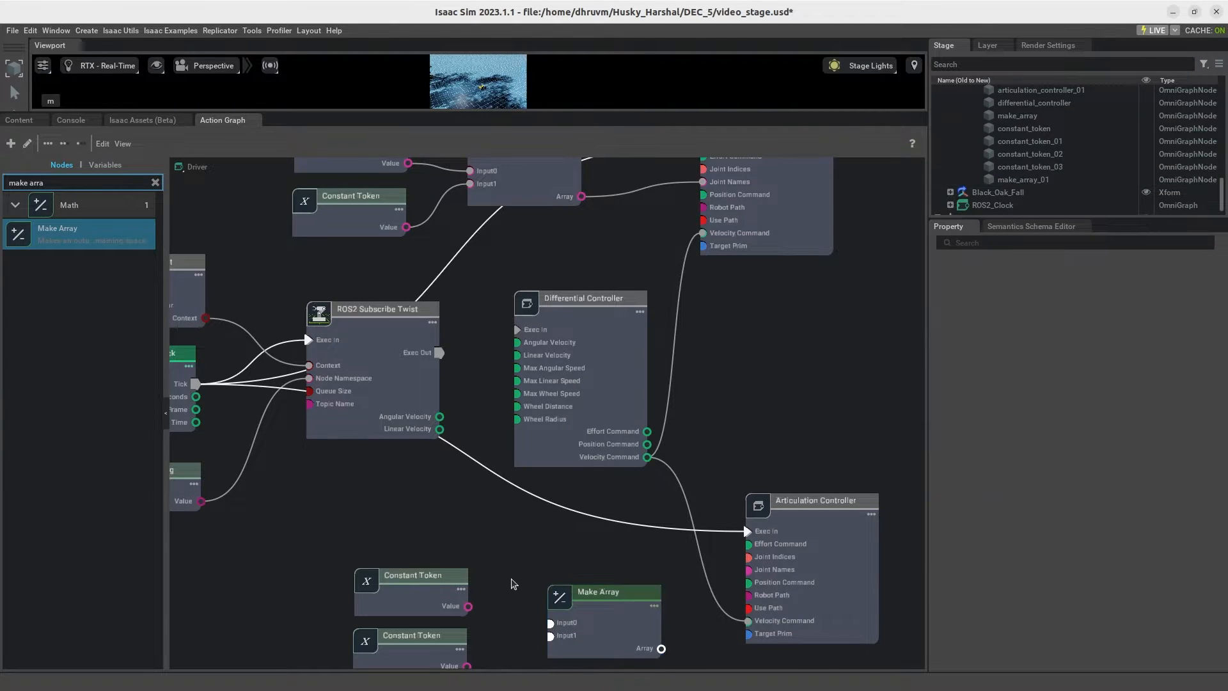
Step: Wire the lower Constant Tokens to Input0 and Input1 of the new Make Array, and its Array to the lower Articulation Controller's Joint Names
middle_drag(510, 579, 520, 531)
drag(484, 559, 564, 574)
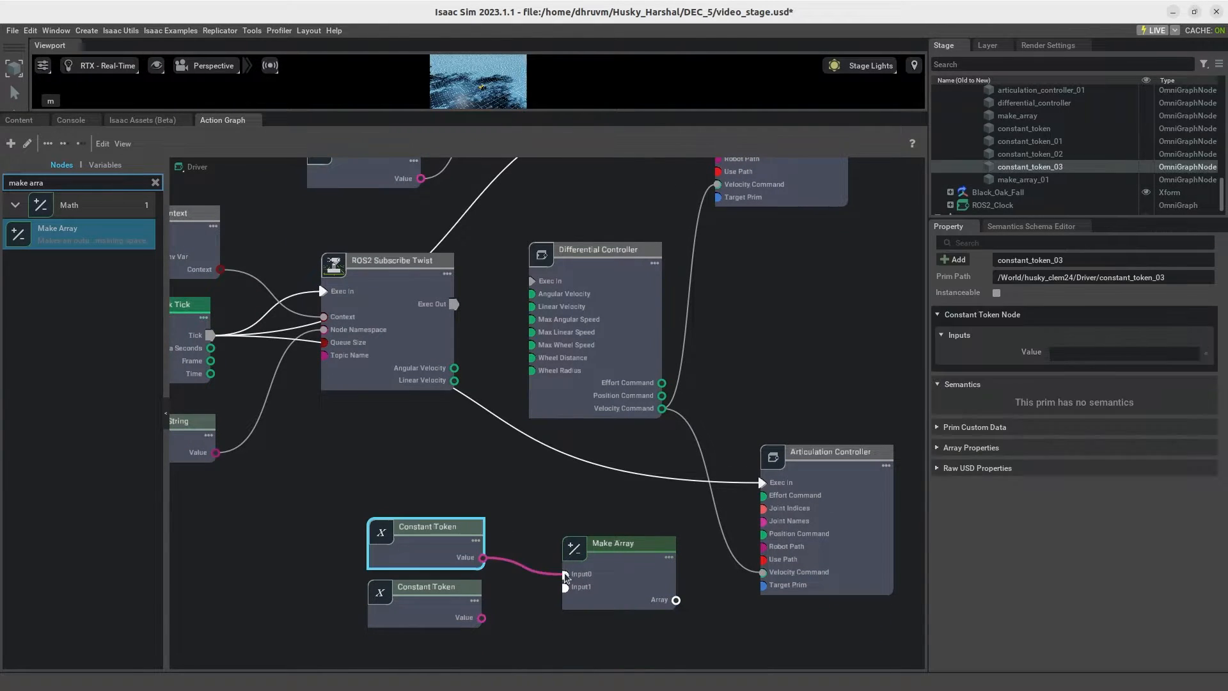
drag(482, 618, 571, 596)
drag(482, 618, 565, 587)
drag(678, 601, 763, 521)
click(624, 511)
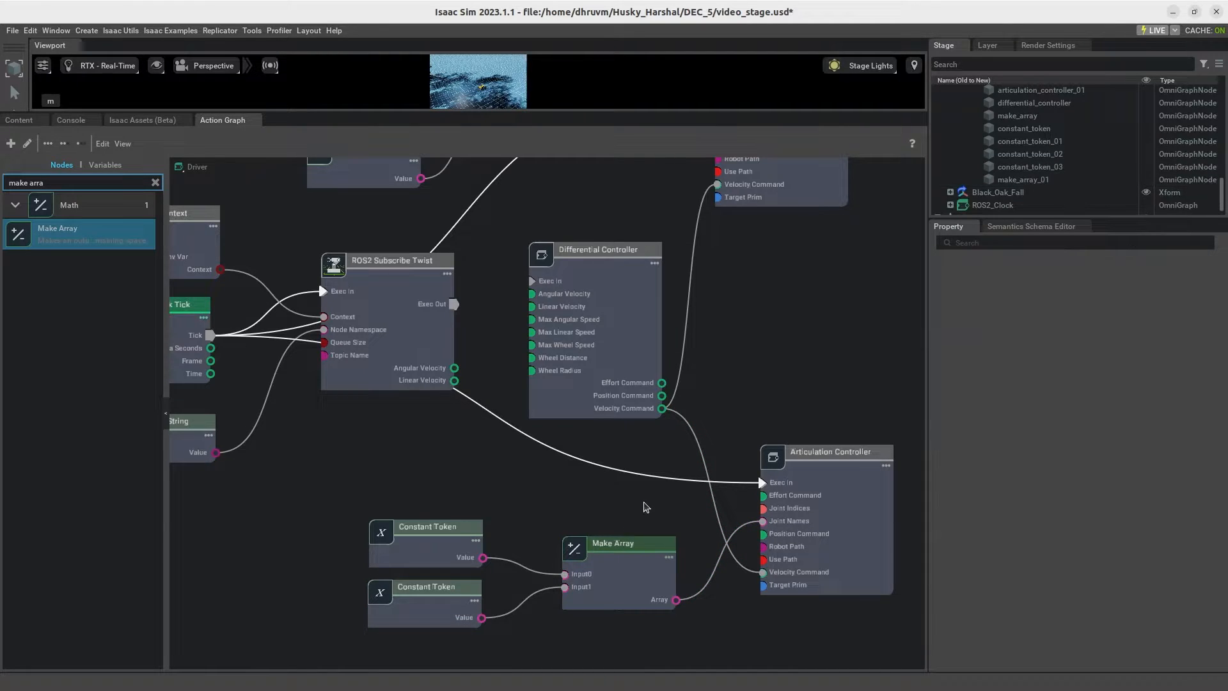
Step: Move both Articulation Controllers and the Differential Controller farther from the ROS2 Subscribe Twist node to make room
scroll(666, 509, down, 3)
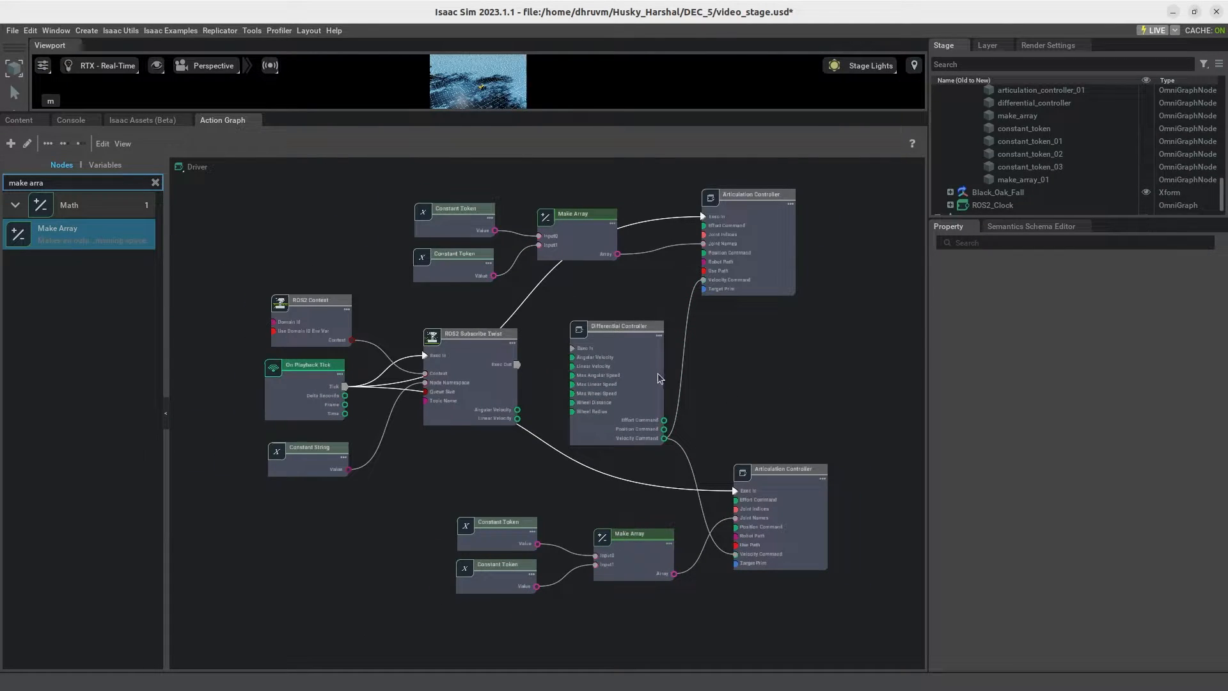
drag(761, 258, 824, 253)
drag(812, 506, 877, 497)
drag(617, 372, 679, 363)
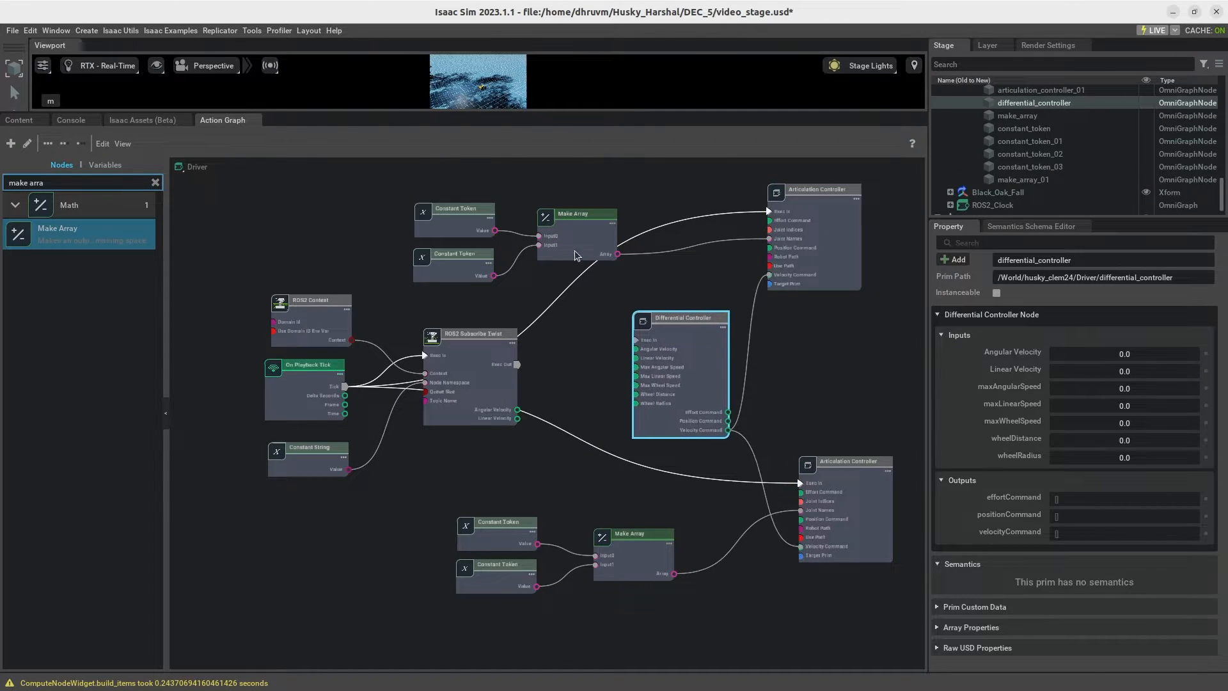
click(425, 213)
click(461, 268)
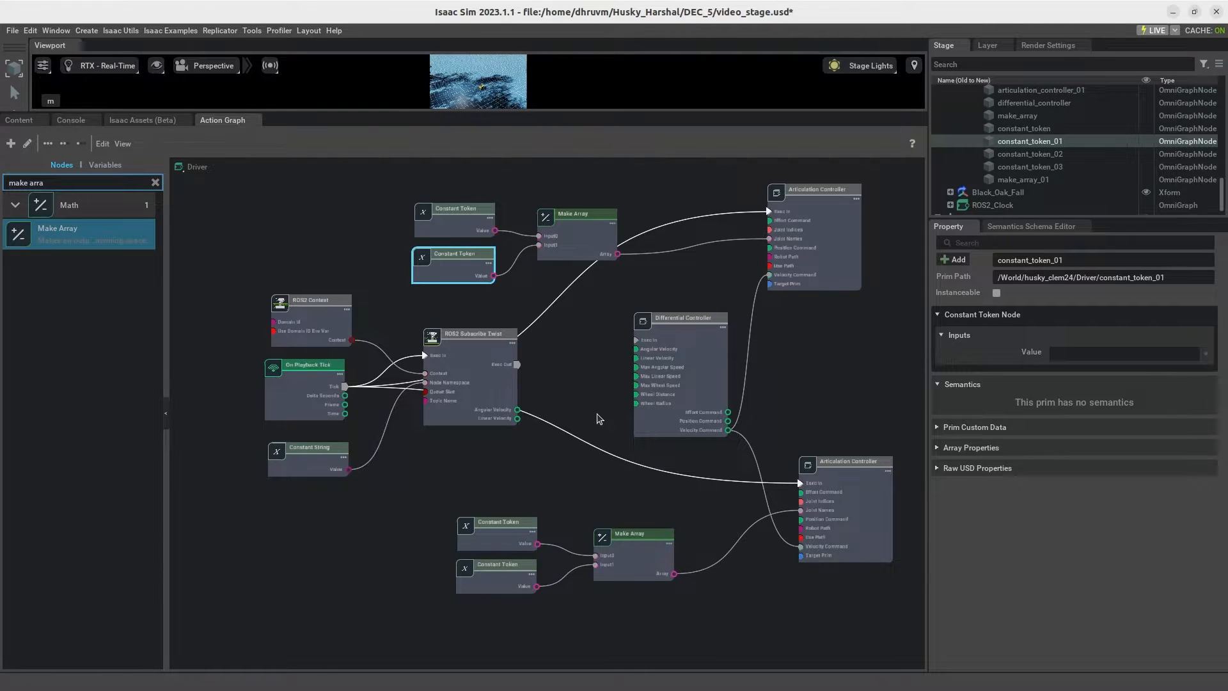
drag(721, 340, 751, 357)
Step: Wire Exec Out of ROS2 Subscribe Twist to the Differential Controller's Exec In and widen the gap between the two nodes
drag(519, 368, 666, 357)
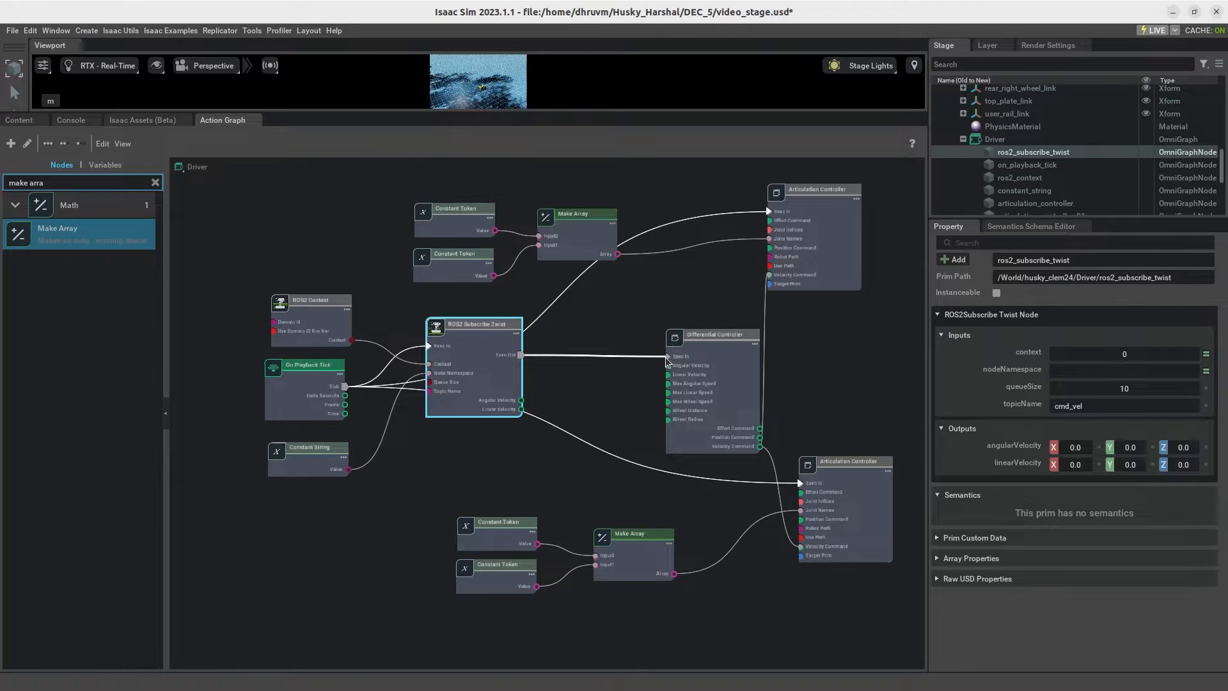
scroll(540, 406, up, 3)
drag(463, 325, 416, 298)
drag(806, 334, 888, 323)
click(437, 276)
drag(437, 276, 453, 288)
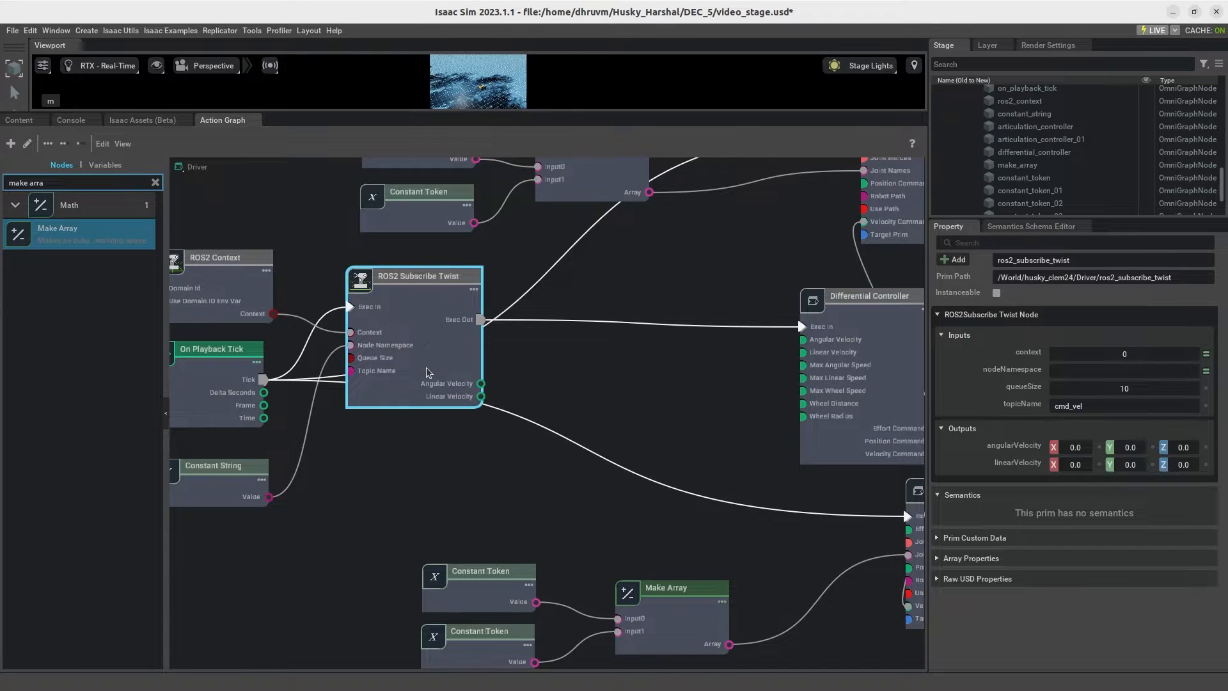
Step: Add a Scale To/From Stage Units node and wire the Subscribe Twist Linear Velocity to its Value input
click(156, 183)
text(stage)
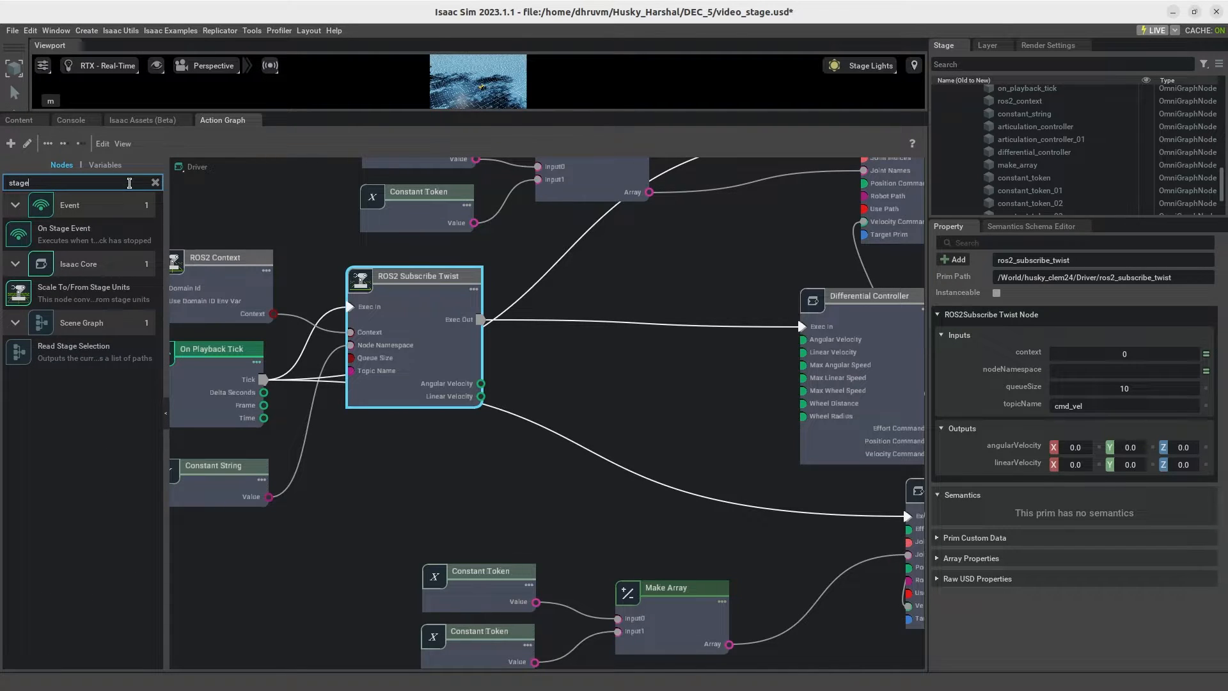
drag(96, 291, 551, 345)
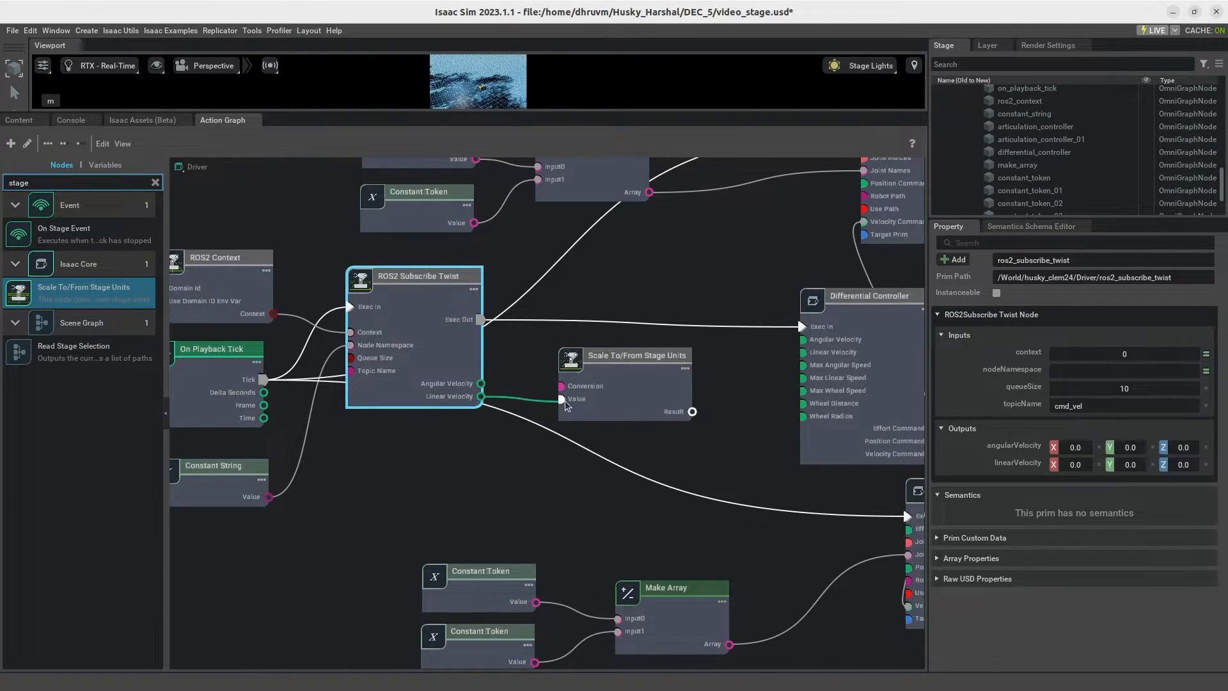
drag(481, 397, 557, 406)
drag(602, 370, 577, 382)
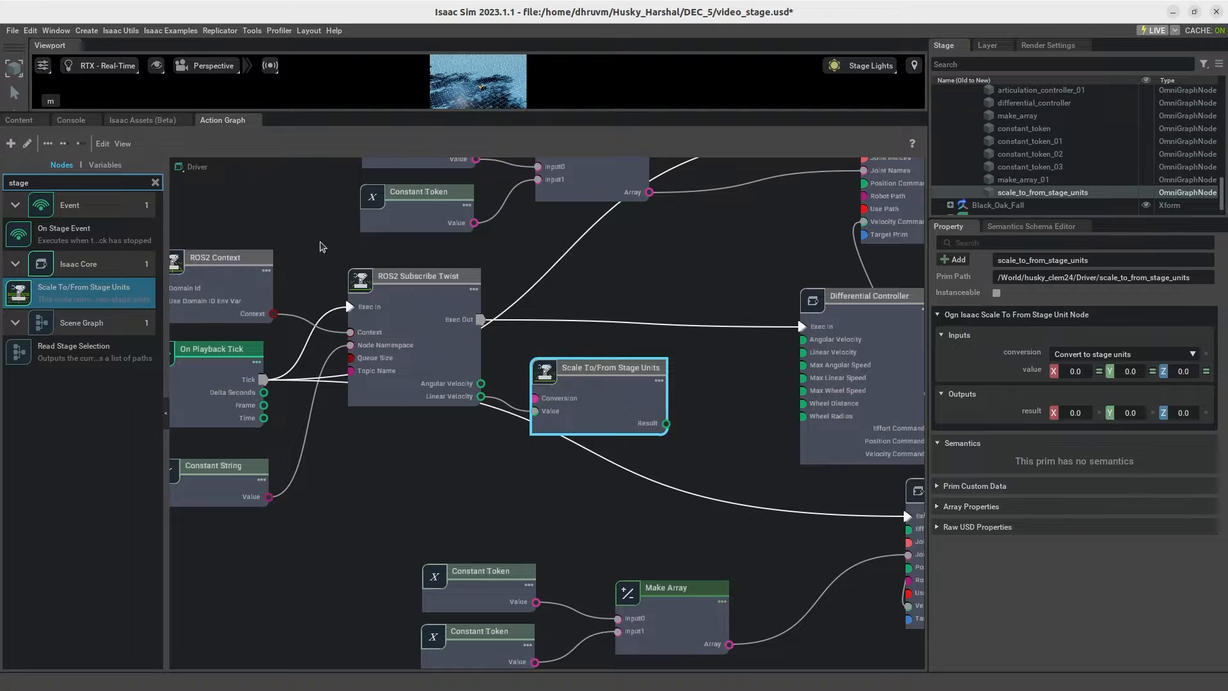
Step: Add two Break 3-Vector nodes, one above and one below the Scale To/From Stage Units node
click(155, 183)
text(br)
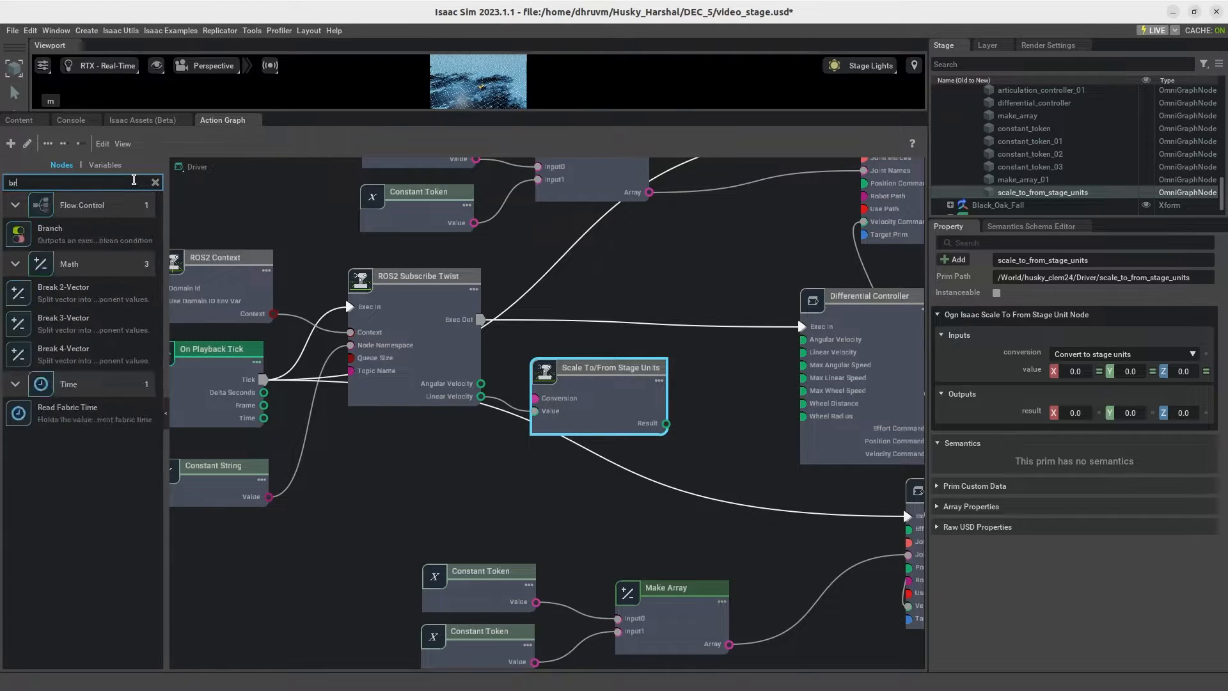
text(eak 3 vector)
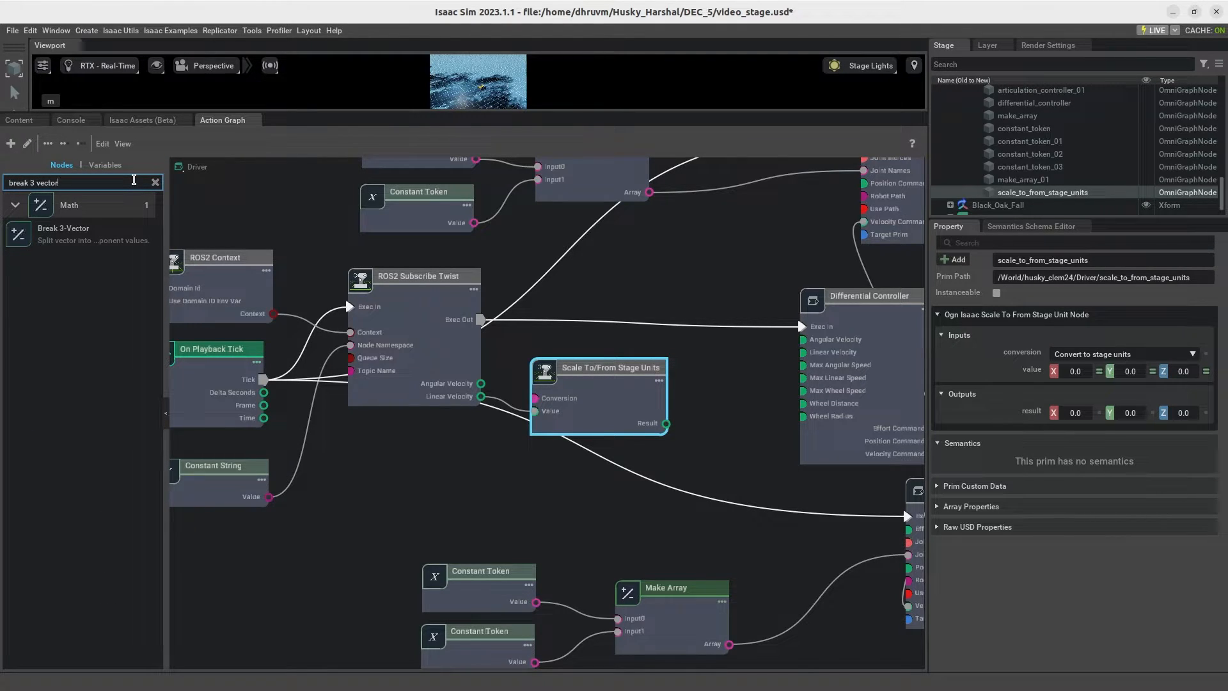
drag(64, 233, 631, 258)
drag(54, 234, 669, 460)
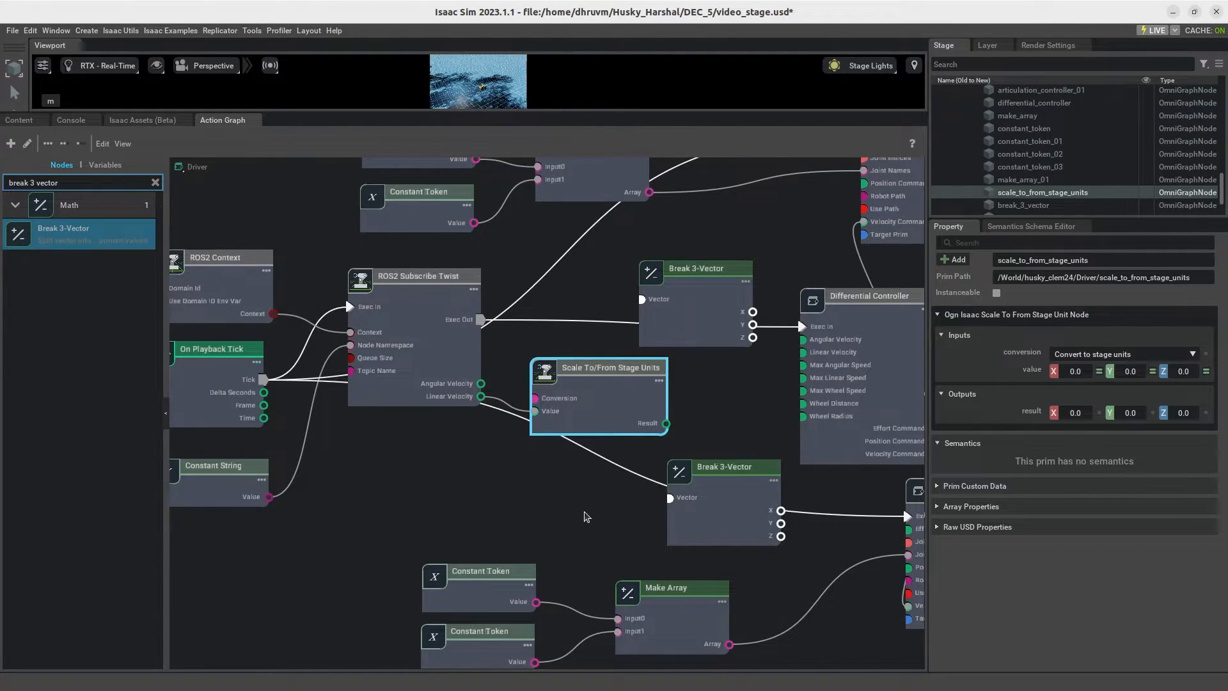
drag(600, 389, 608, 400)
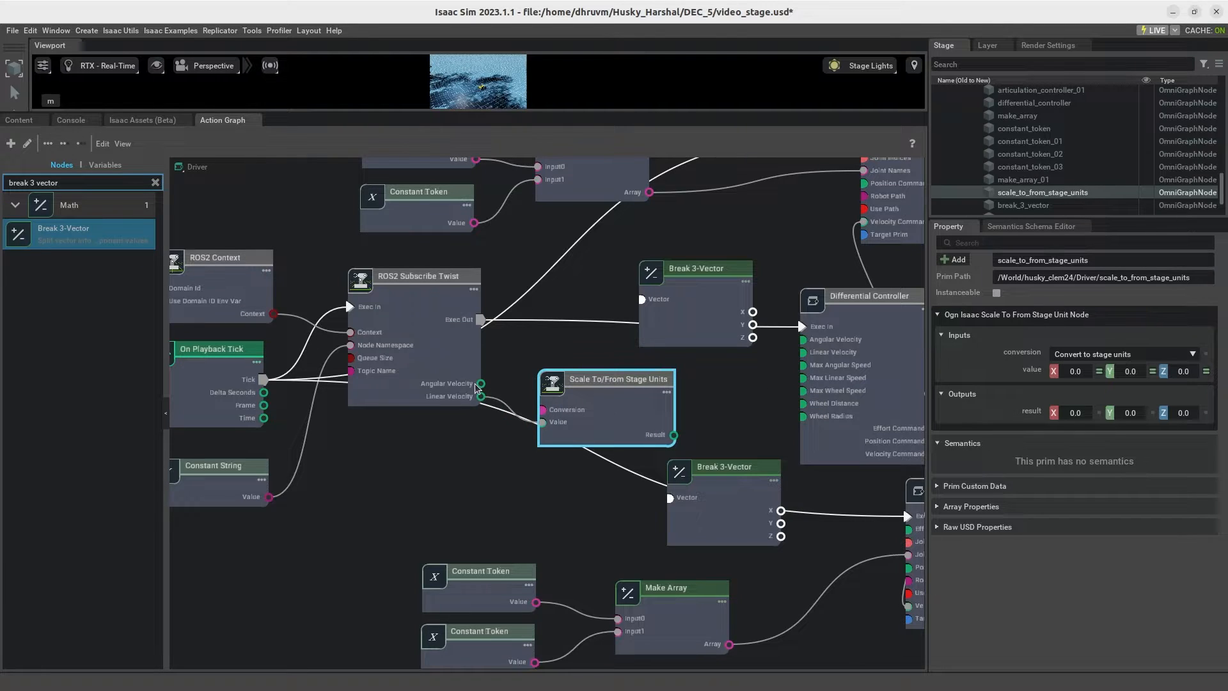
Step: Wire the twist's Angular Velocity into the upper Break 3-Vector and its Z output to the Differential Controller's Angular Velocity
drag(481, 383, 641, 299)
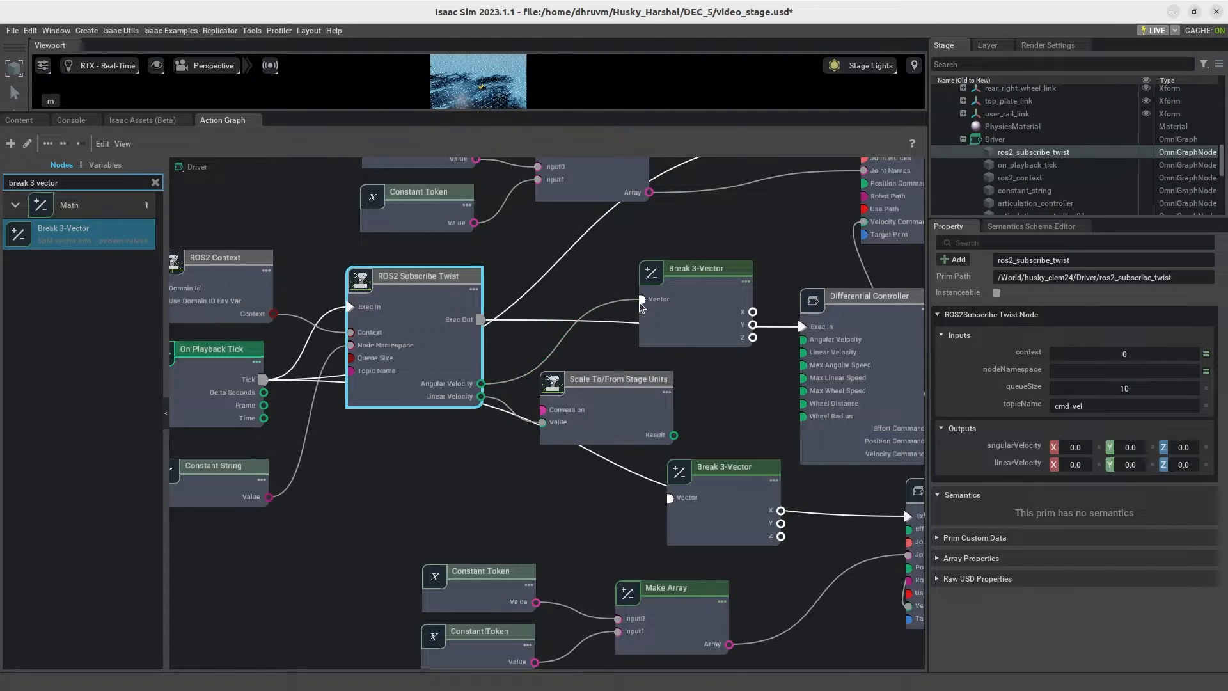
drag(753, 341, 800, 342)
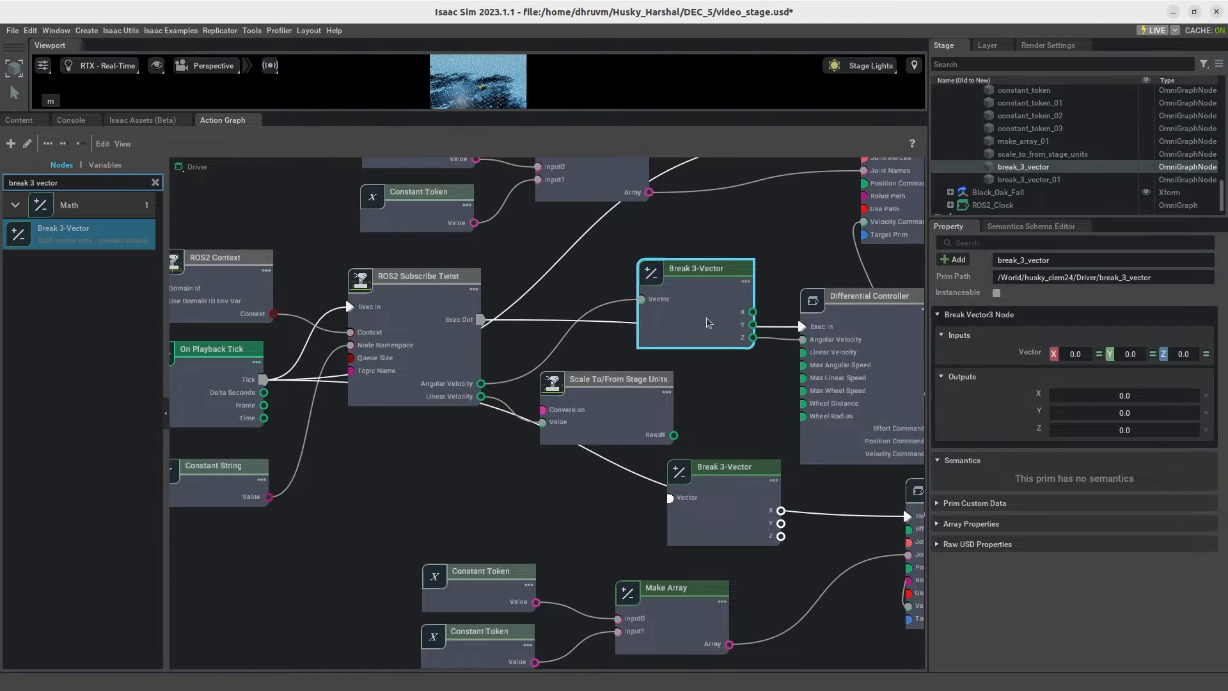
drag(693, 280, 658, 251)
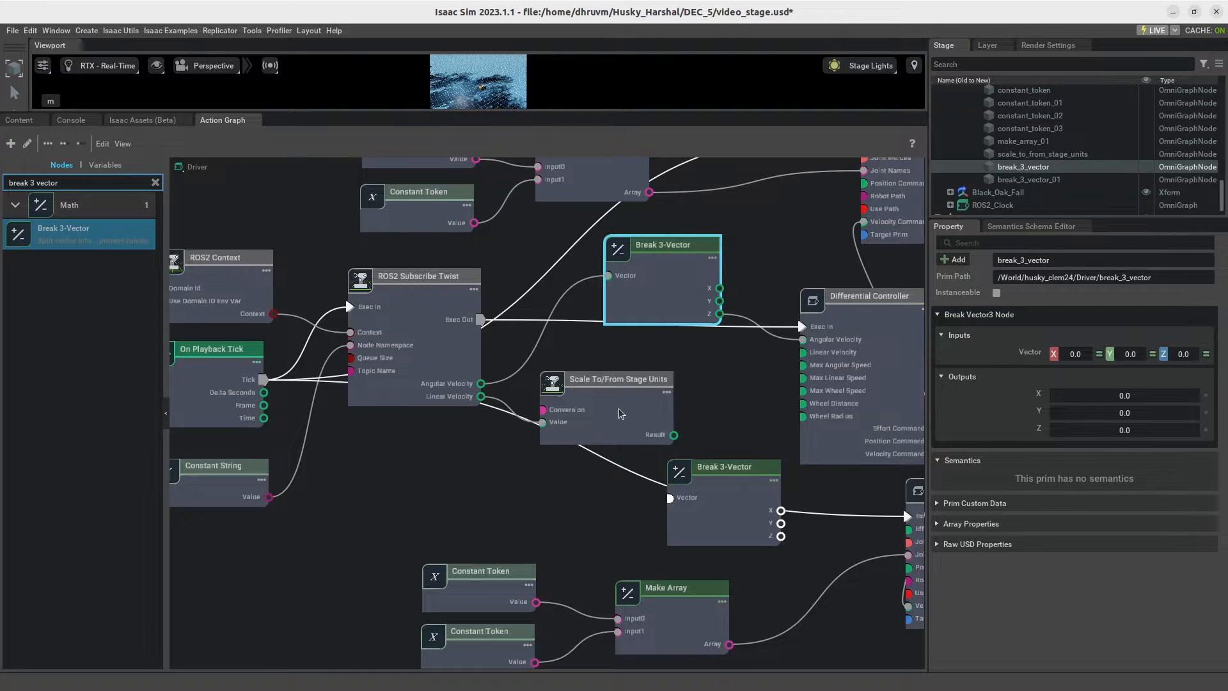
Step: Wire the Scale To/From Stage Units Result into the lower Break 3-Vector and its X output to the Differential Controller's Linear Velocity
drag(657, 433, 705, 394)
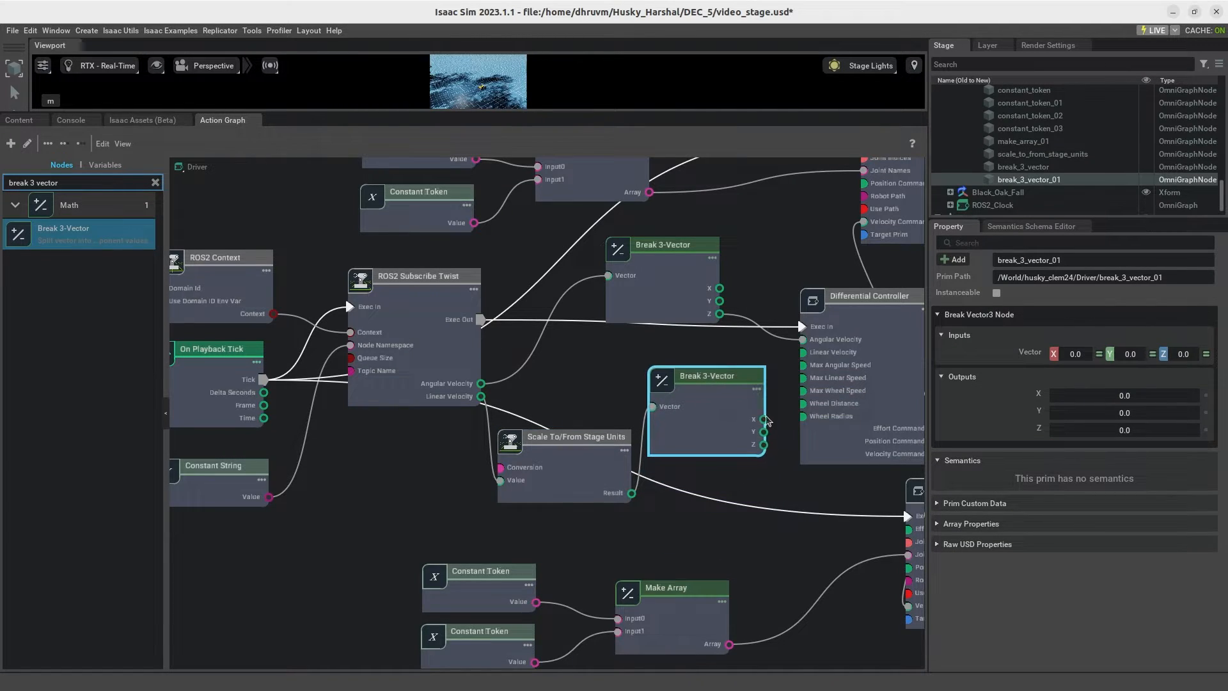
drag(800, 356, 800, 355)
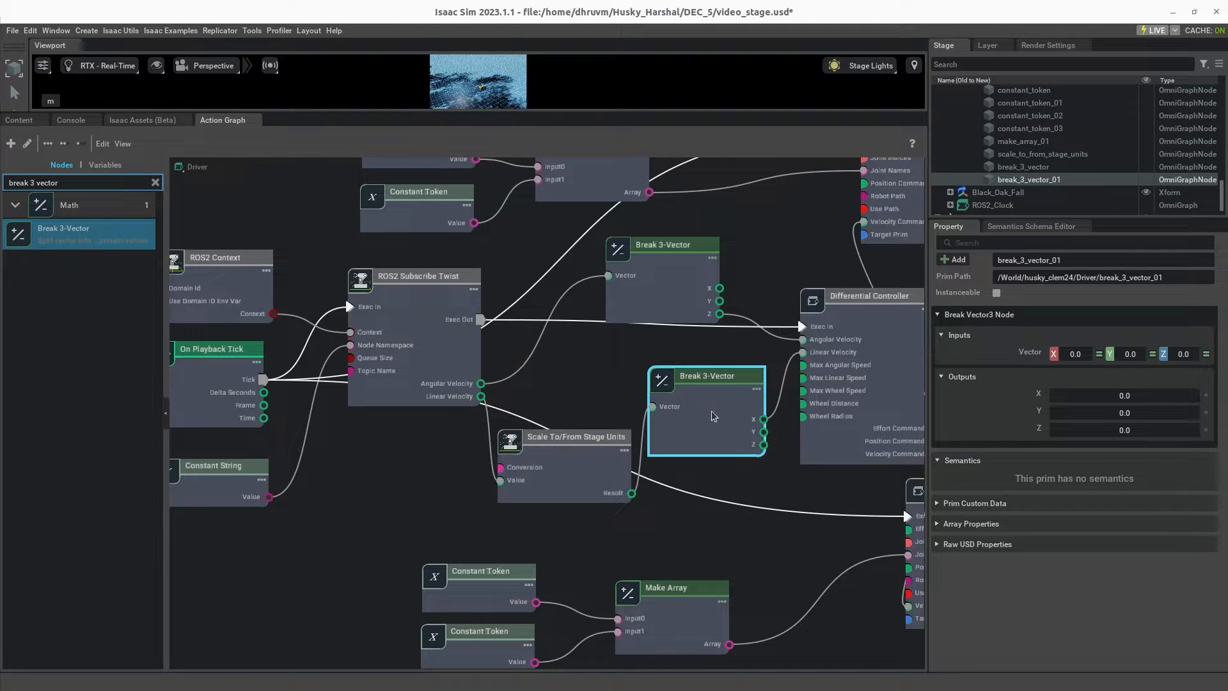
Step: Set the Differential Controller's wheelRadius to 0.165 and wheelDistance to 0.544
click(848, 422)
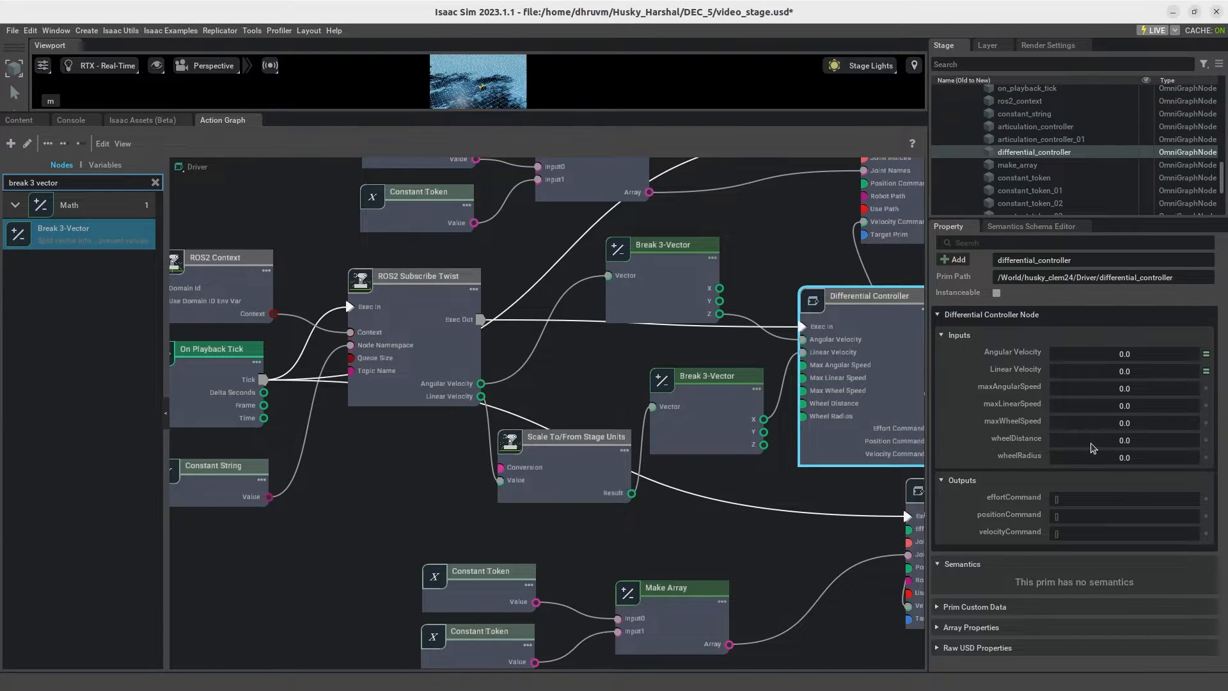
click(1135, 455)
text(0.165)
click(1156, 437)
text(0.544)
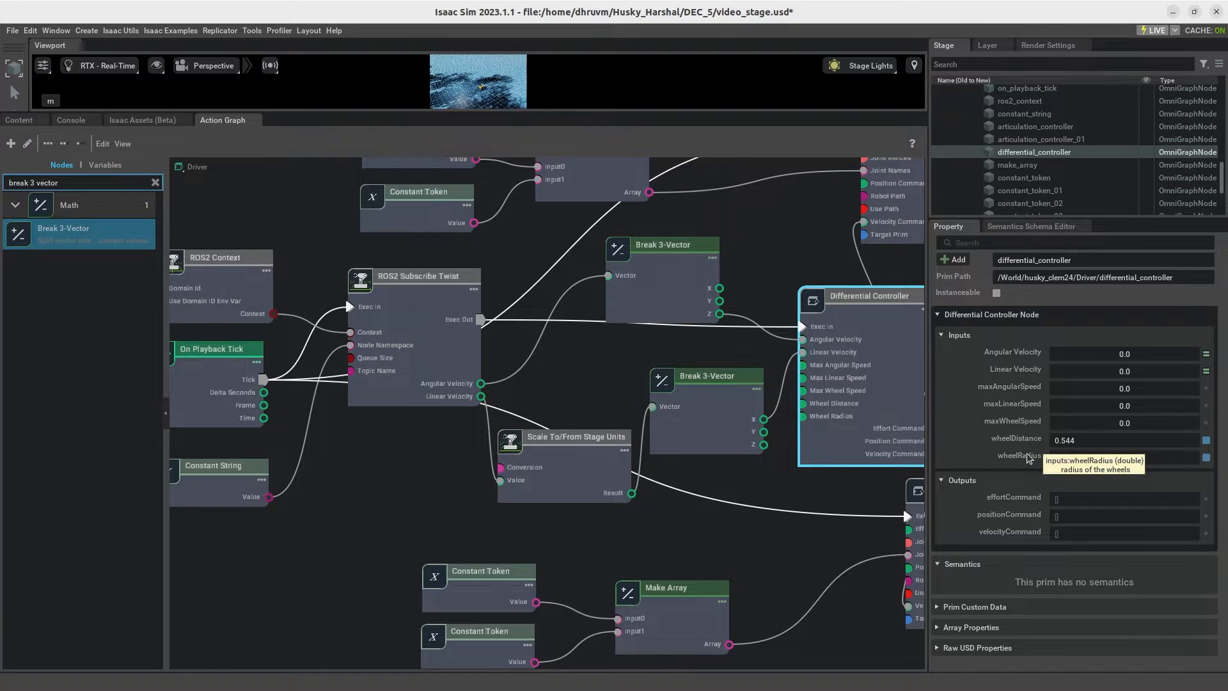
Step: Set the Differential Controller's maxWheelSpeed to 38.0, maxLinearSpeed to 60 and maxAngularSpeed to 6
click(1157, 422)
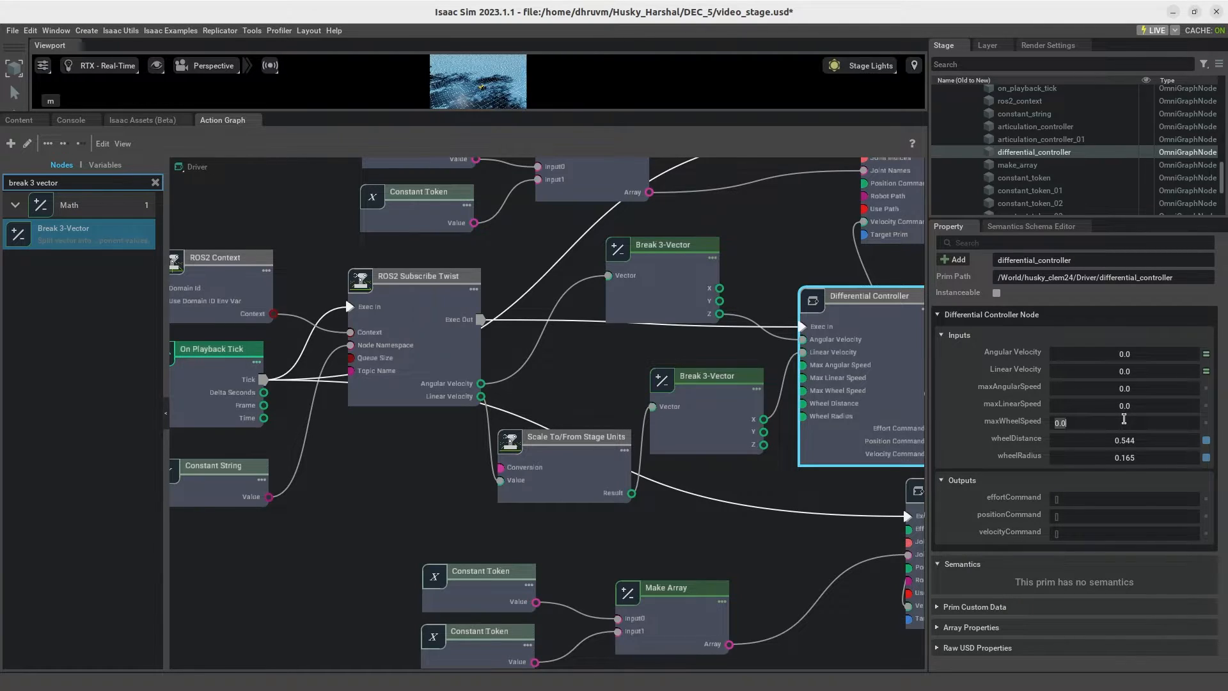
text(38.0)
key(Return)
double_click(1138, 406)
text(60)
key(Return)
double_click(1134, 390)
text(6)
key(Return)
Step: Replace the ROS2 Subscribe Twist node's topicName with the Husky controller topic beginning with "husky"
click(690, 494)
scroll(692, 496, down, 2)
middle_drag(758, 491, 656, 476)
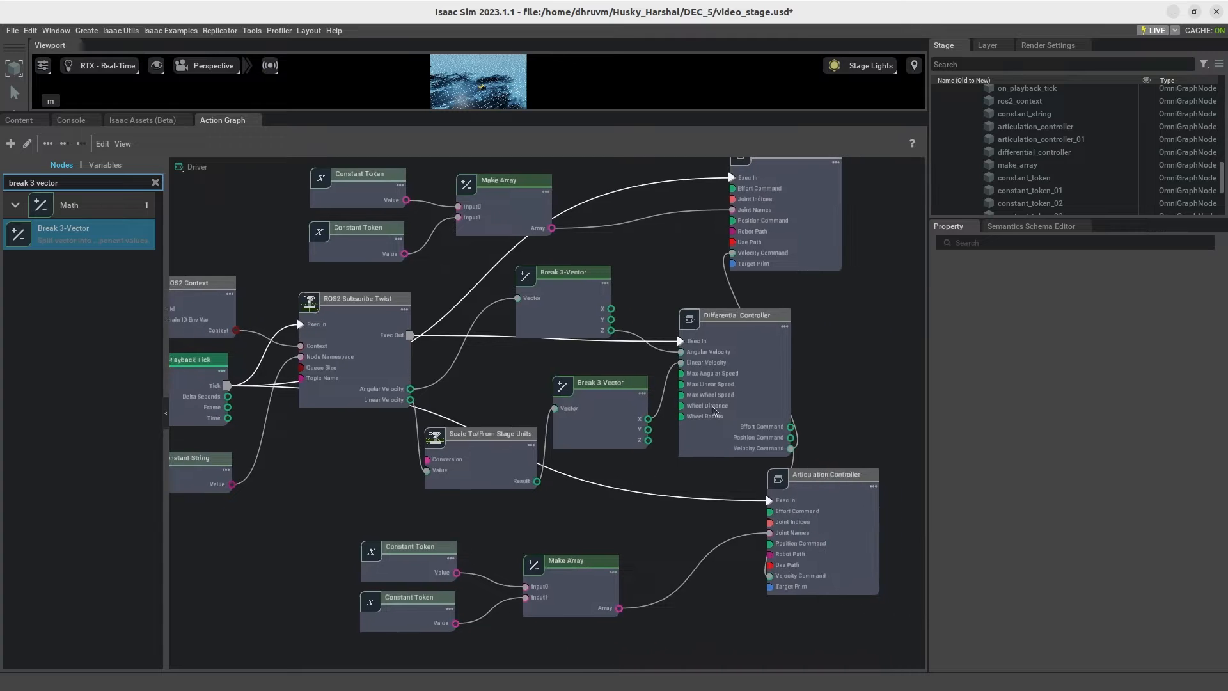
click(707, 414)
click(340, 344)
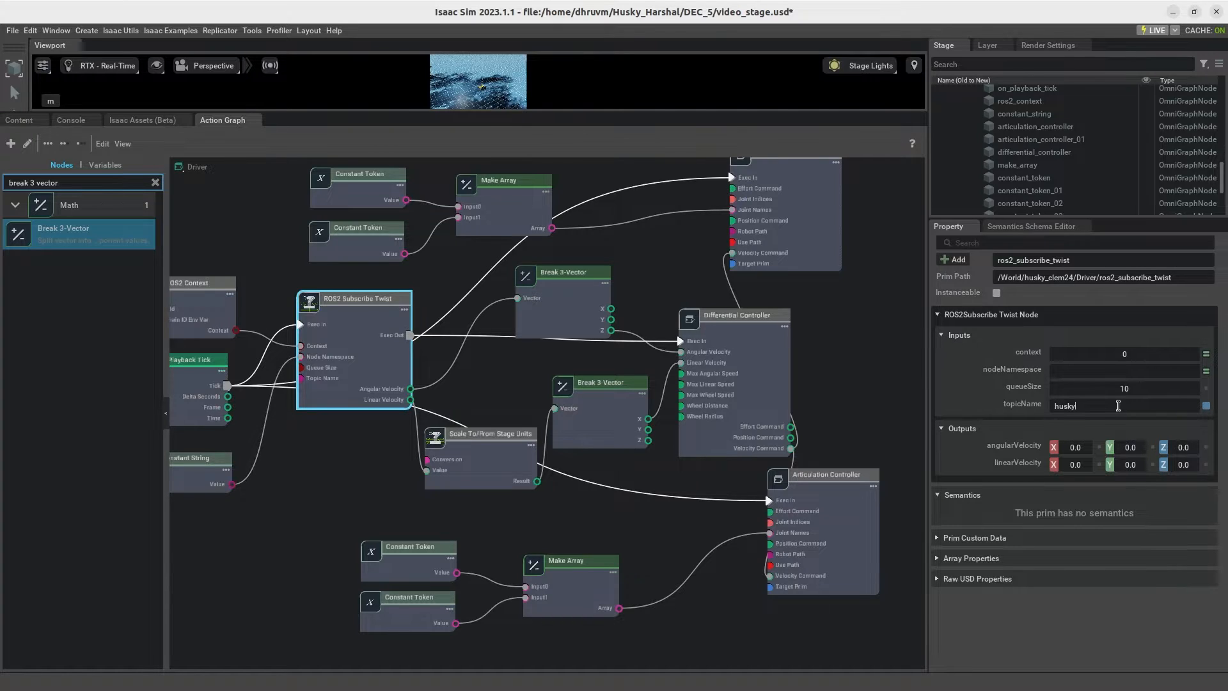
text(controller/cmd_vel)
click(860, 357)
Step: Move the upper Make Array and its two Constant Tokens into the free area of the graph and select the upper token
middle_drag(647, 266, 638, 402)
drag(551, 364, 621, 280)
drag(403, 344, 446, 248)
drag(411, 411, 466, 335)
click(439, 392)
click(432, 250)
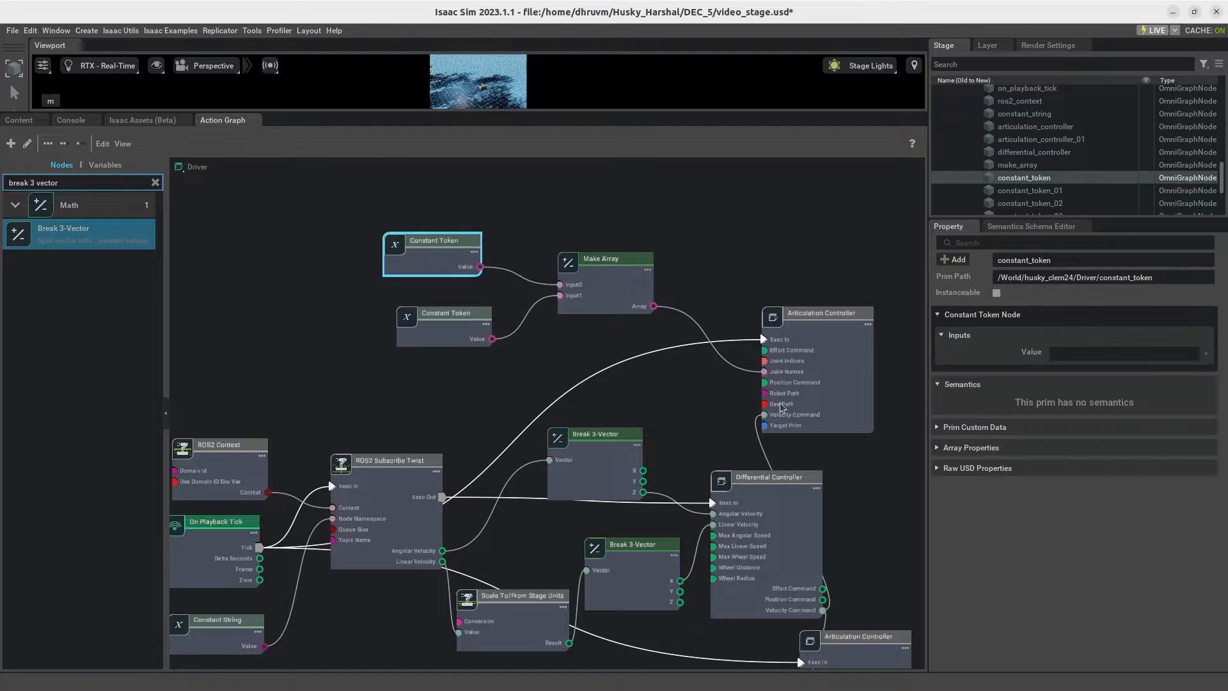
Step: Enlarge the stage tree, expand base_link to show the wheel joint names, and set the upper Constant Token's value to front_left_wheel
click(1061, 351)
drag(928, 211, 856, 214)
drag(1037, 218, 1096, 485)
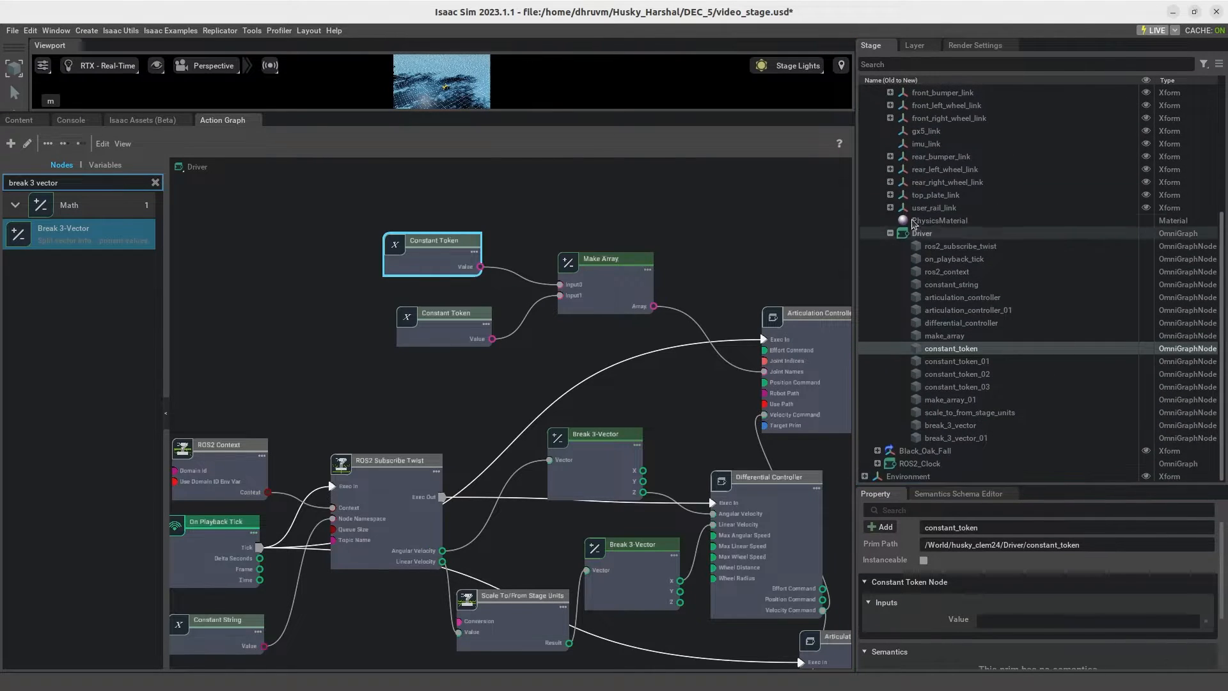
click(890, 232)
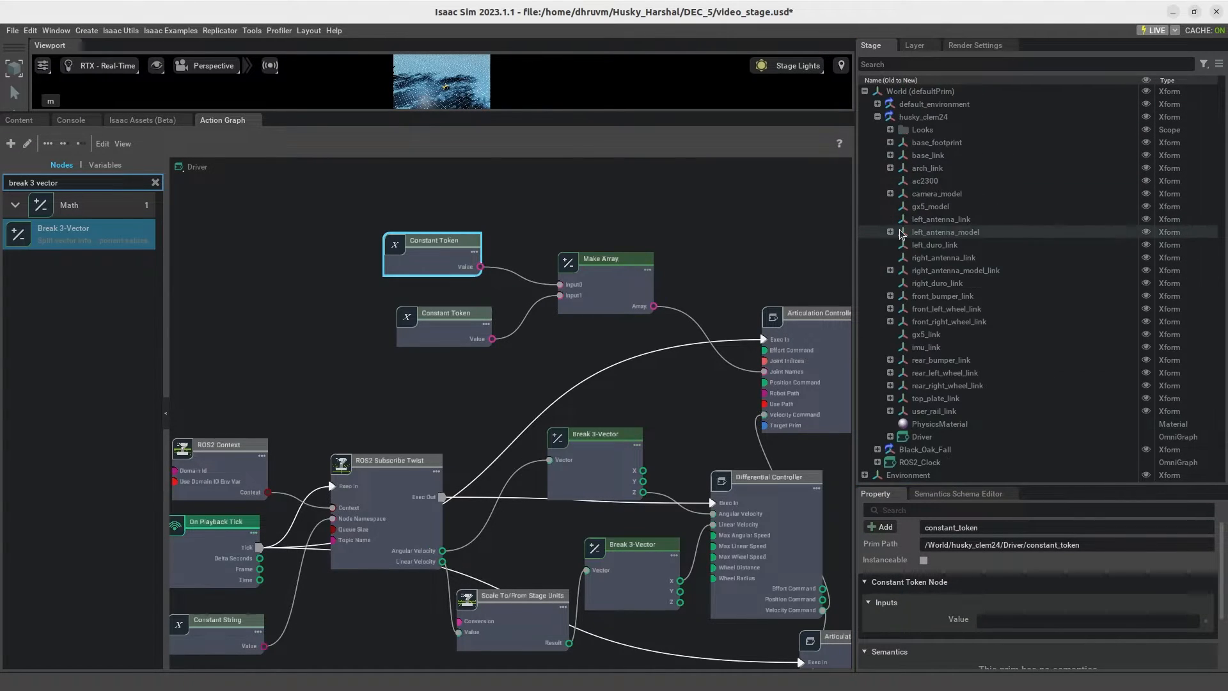
click(890, 157)
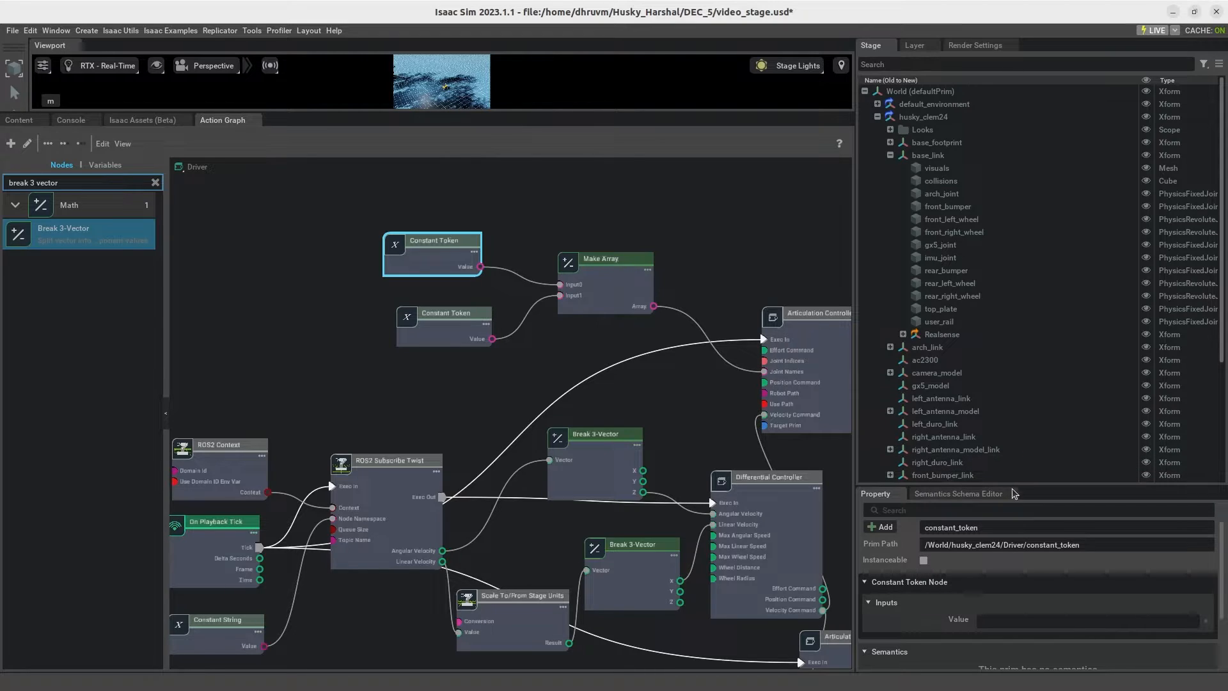
drag(1026, 487, 998, 346)
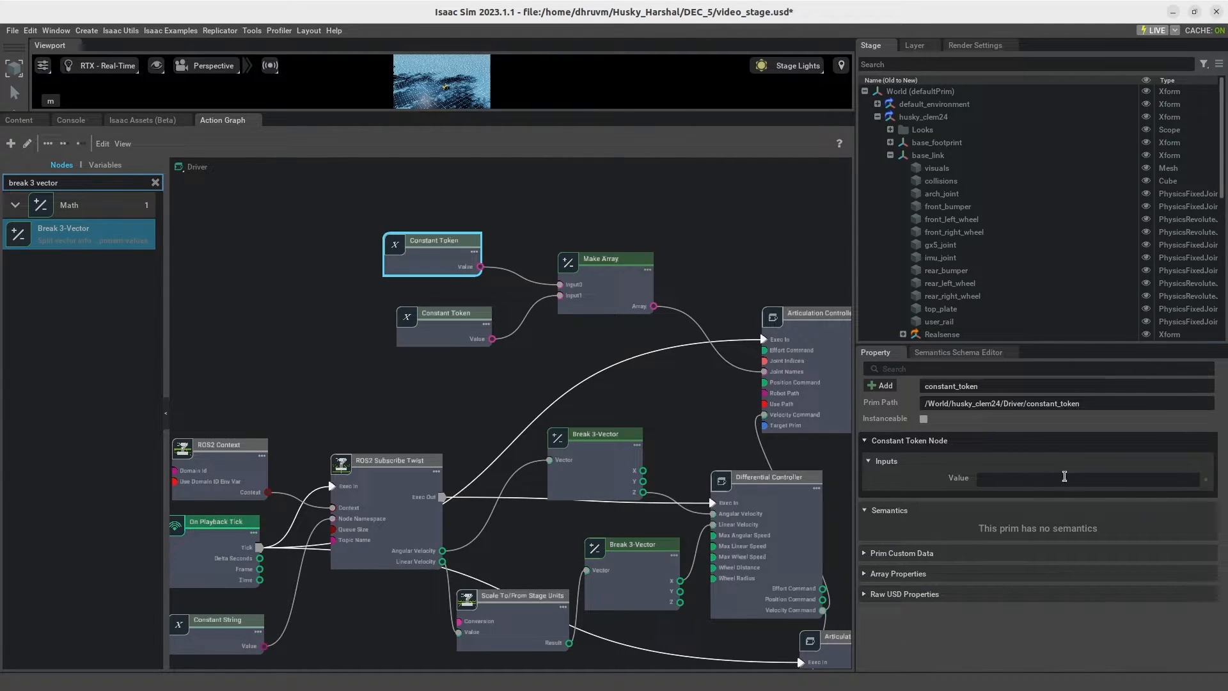
text(front_left_wheel)
Step: Set the value of the second Constant Token feeding the upper Make Array to front_right_wheel
click(424, 338)
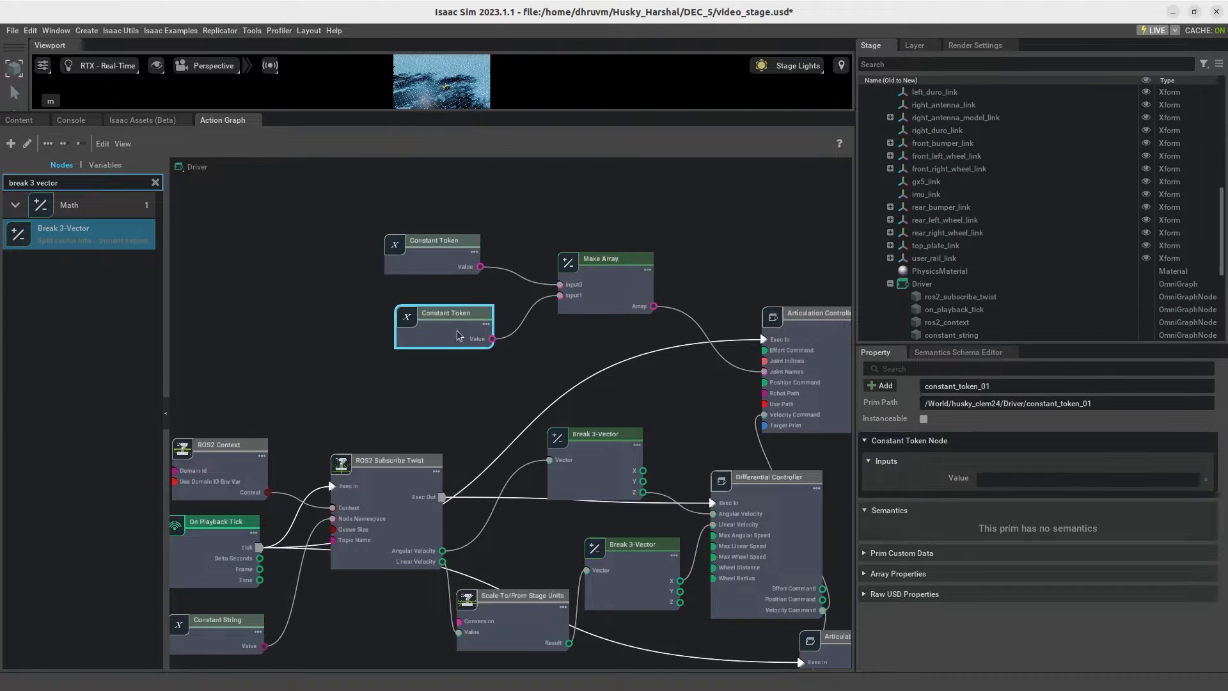
click(1067, 479)
text(front_right_wheel)
click(703, 218)
Step: Set the value of the first Constant Token feeding the lower Make Array to rear_left_wheel
middle_drag(693, 429, 693, 248)
click(431, 547)
click(1036, 480)
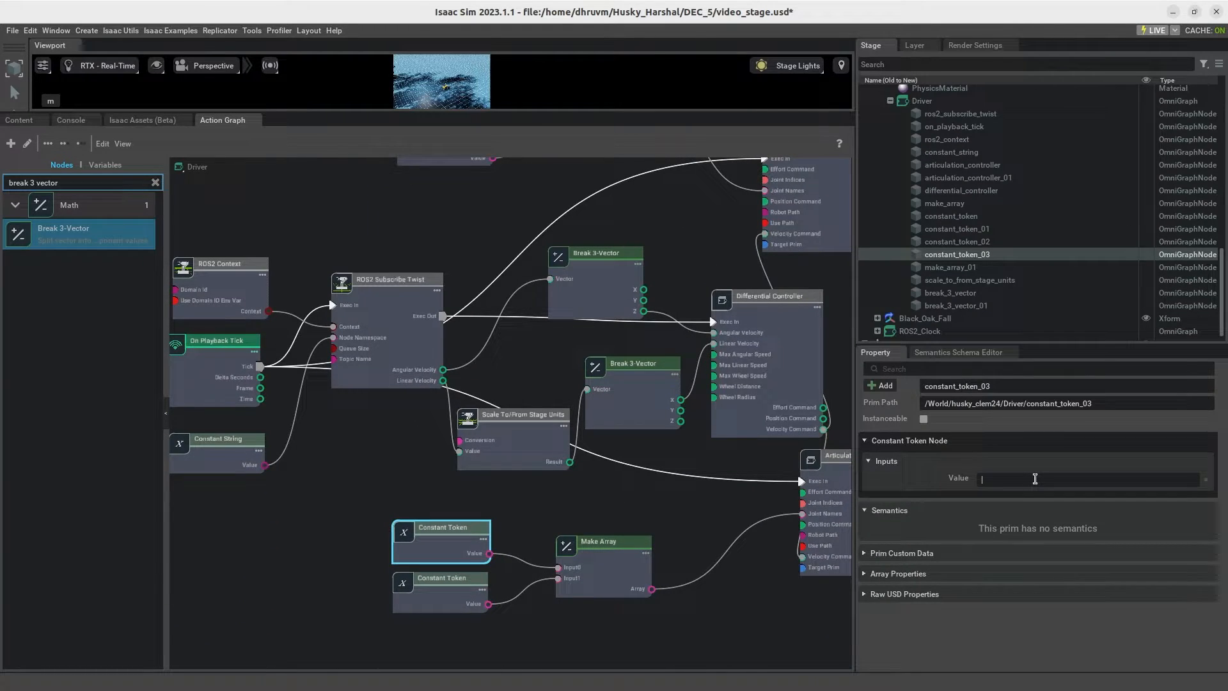
text(real)
Step: Check the joint names under base_link and set the lower Make Array's second Constant Token to rear_right_wheel
scroll(979, 307, up, 6)
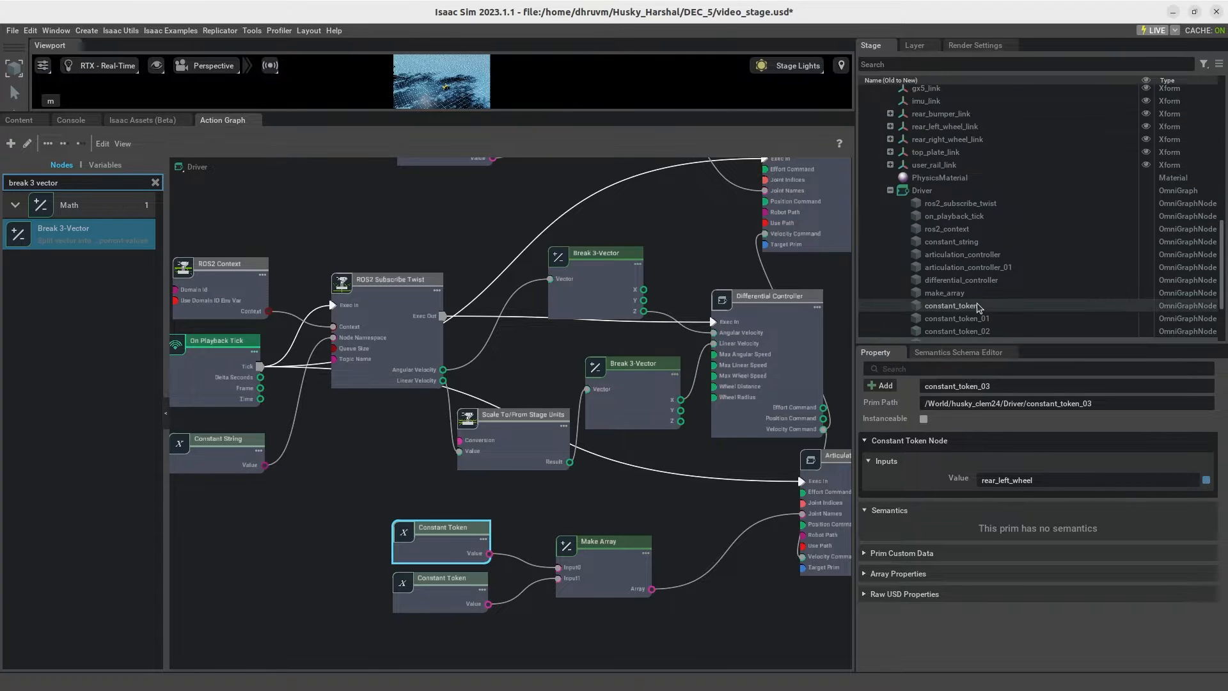
scroll(964, 254, up, 6)
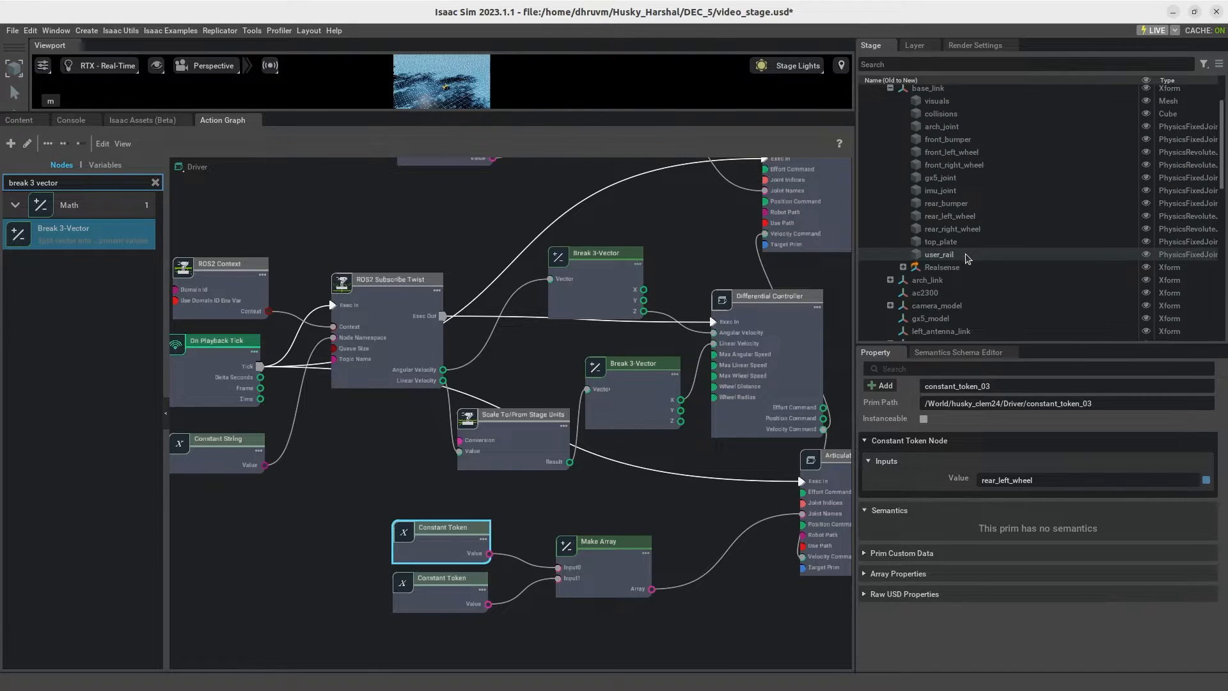
scroll(960, 232, down, 12)
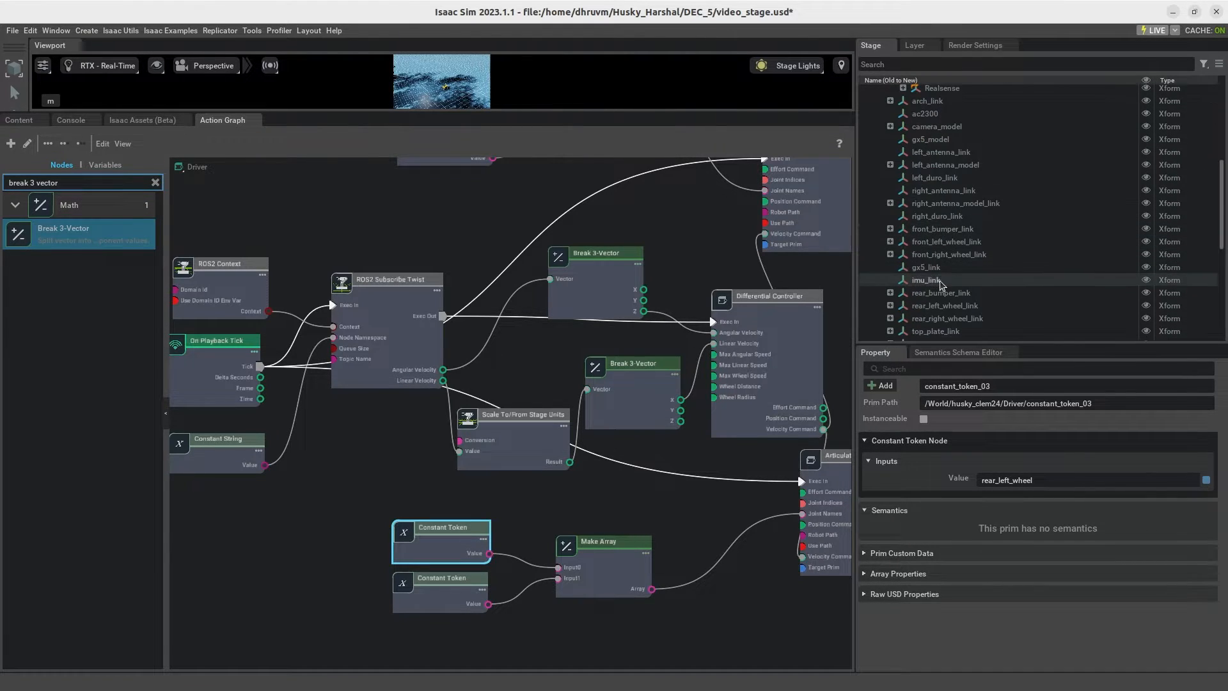
click(438, 585)
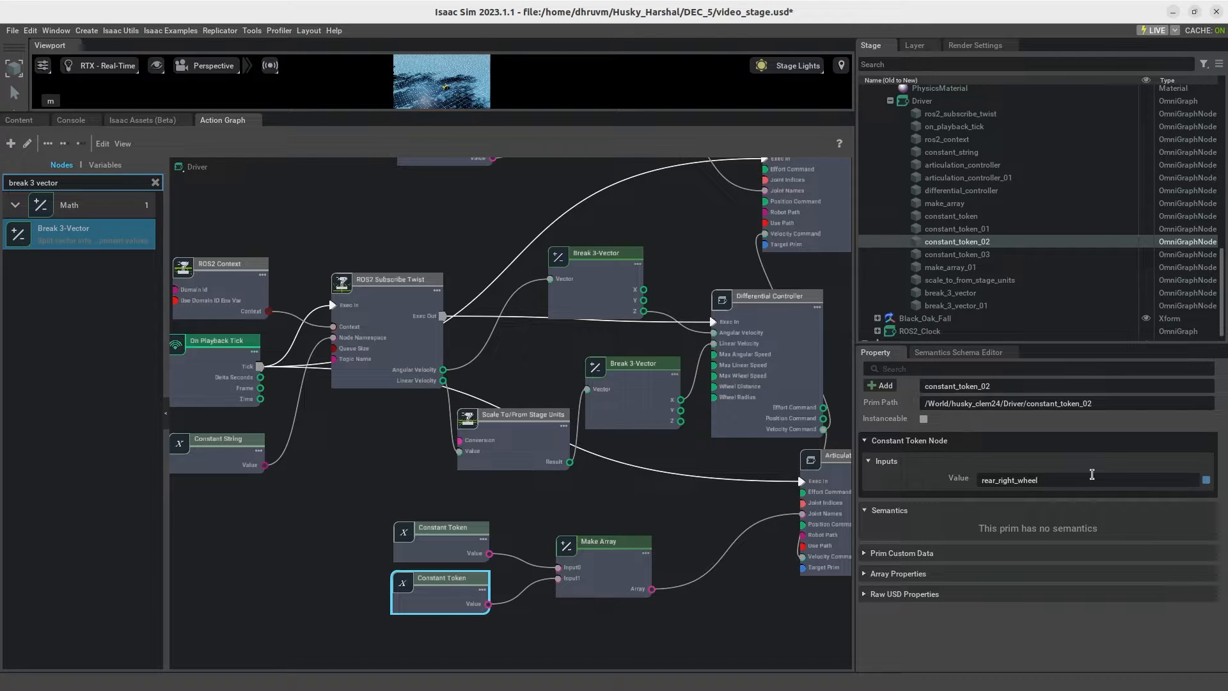
click(735, 611)
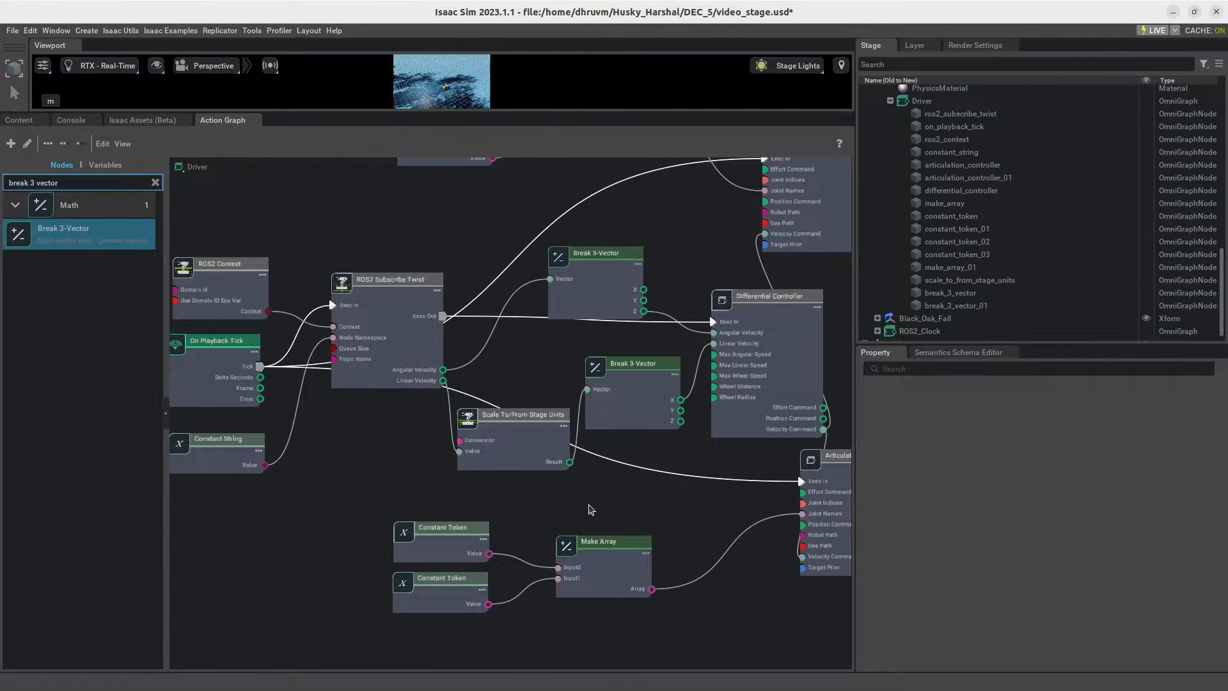
Step: Move the ROS2 Subscribe Twist node slightly up in the graph and save video_stage.usd
scroll(592, 510, down, 1)
scroll(630, 493, down, 1)
scroll(463, 486, up, 1)
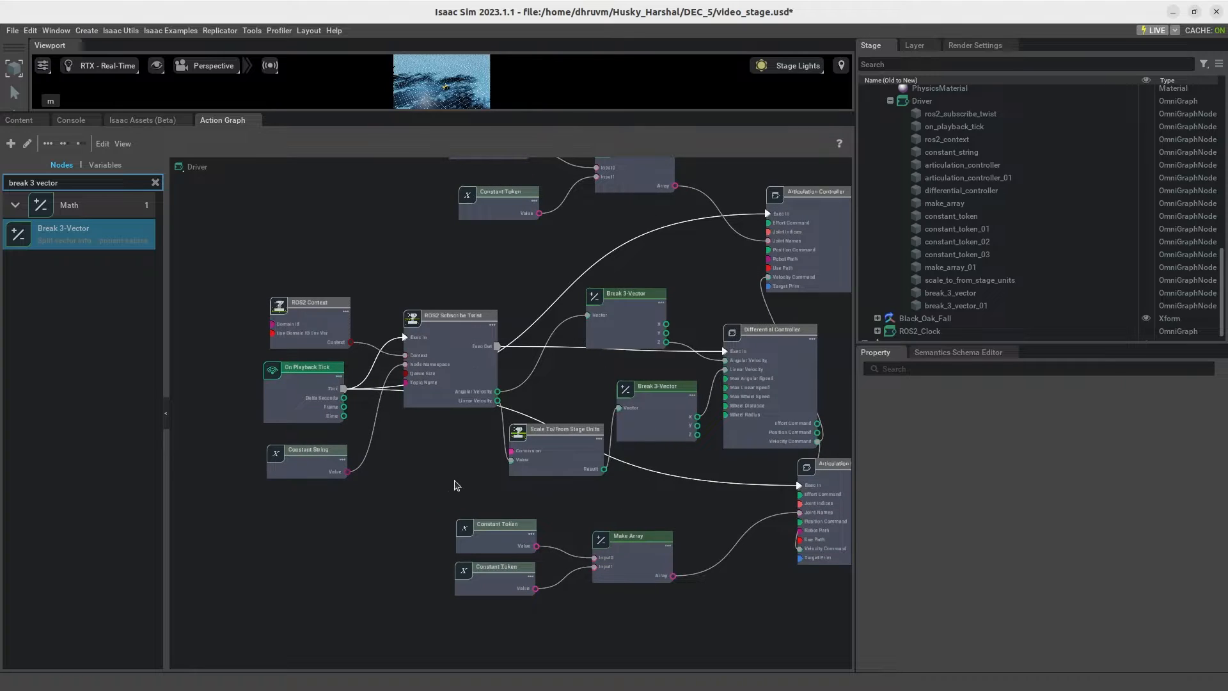
drag(453, 359, 444, 319)
middle_drag(435, 474, 381, 481)
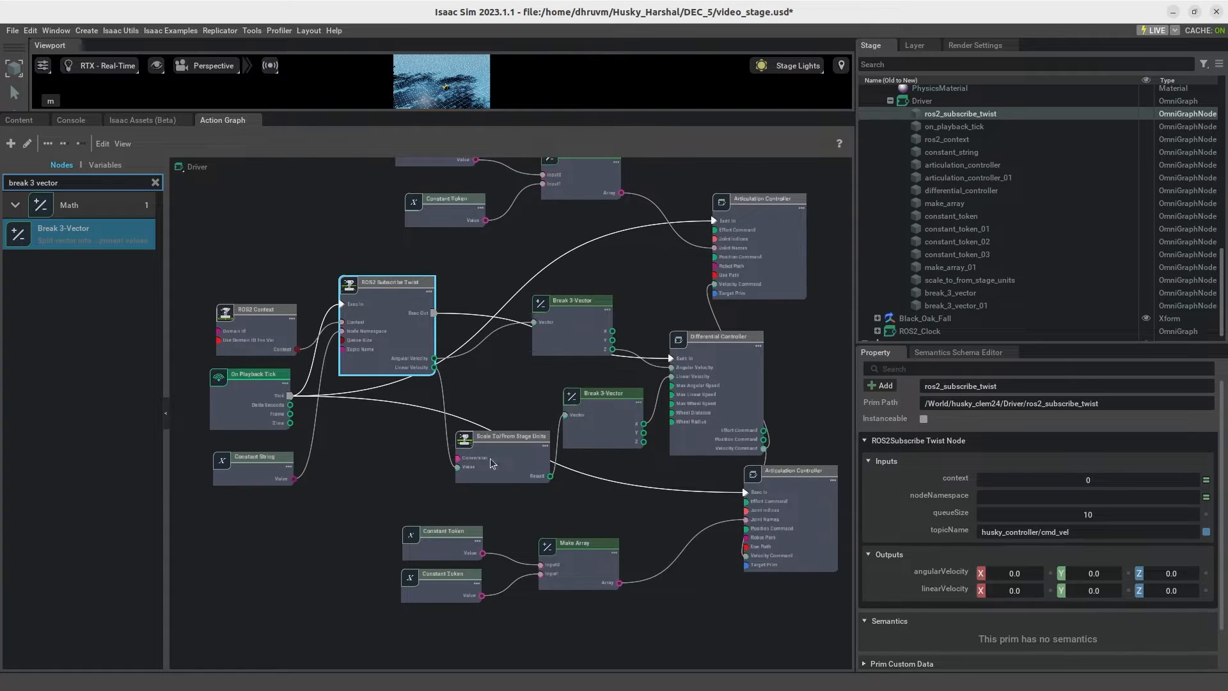
click(812, 364)
key(ctrl+s)
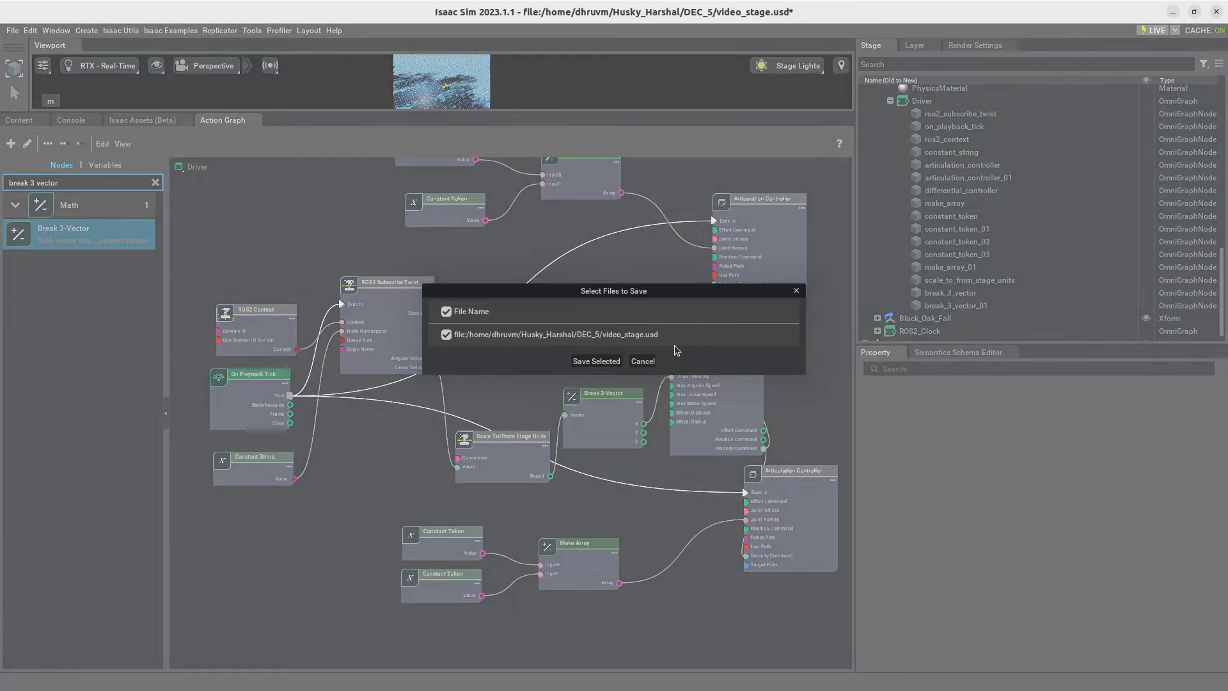
click(595, 362)
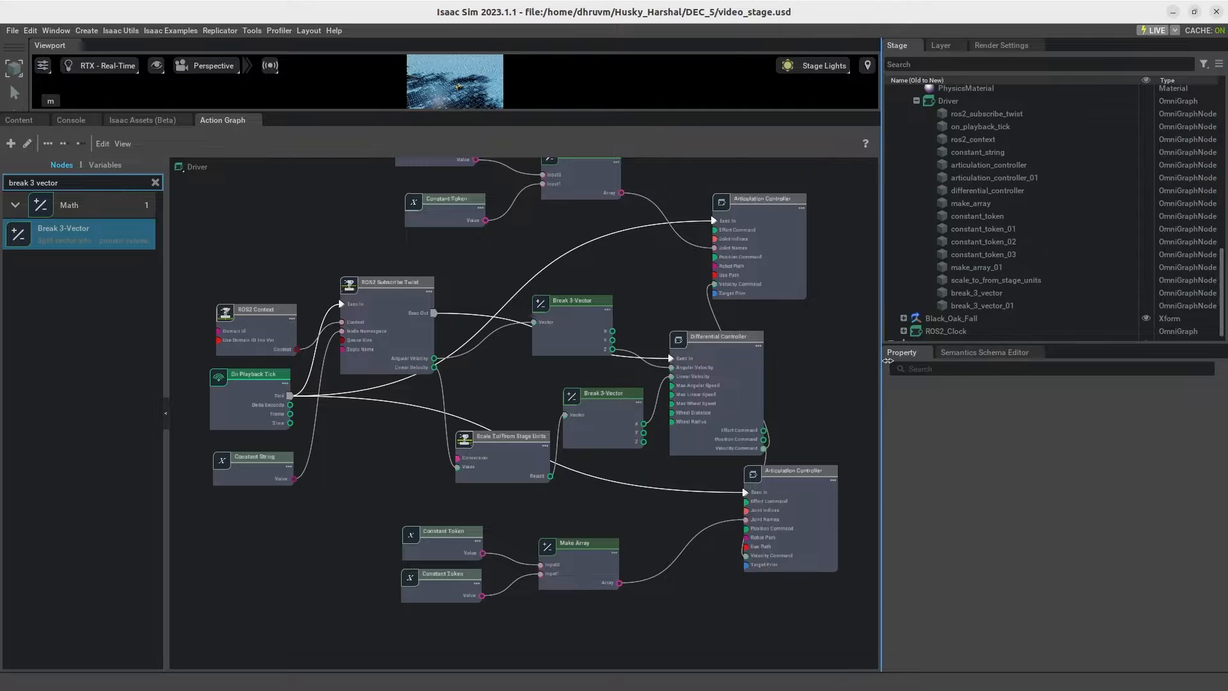
Step: Enlarge the viewport, run the simulation and check the console for errors before returning to the Driver graph
drag(506, 113, 467, 554)
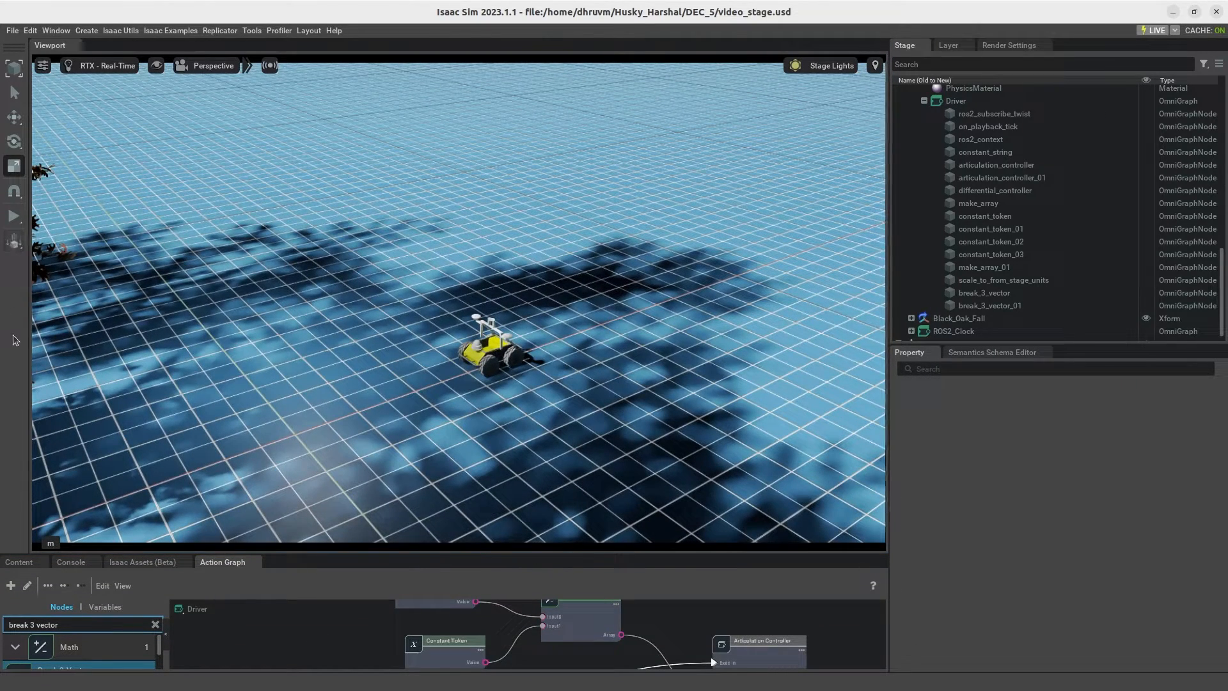
click(13, 216)
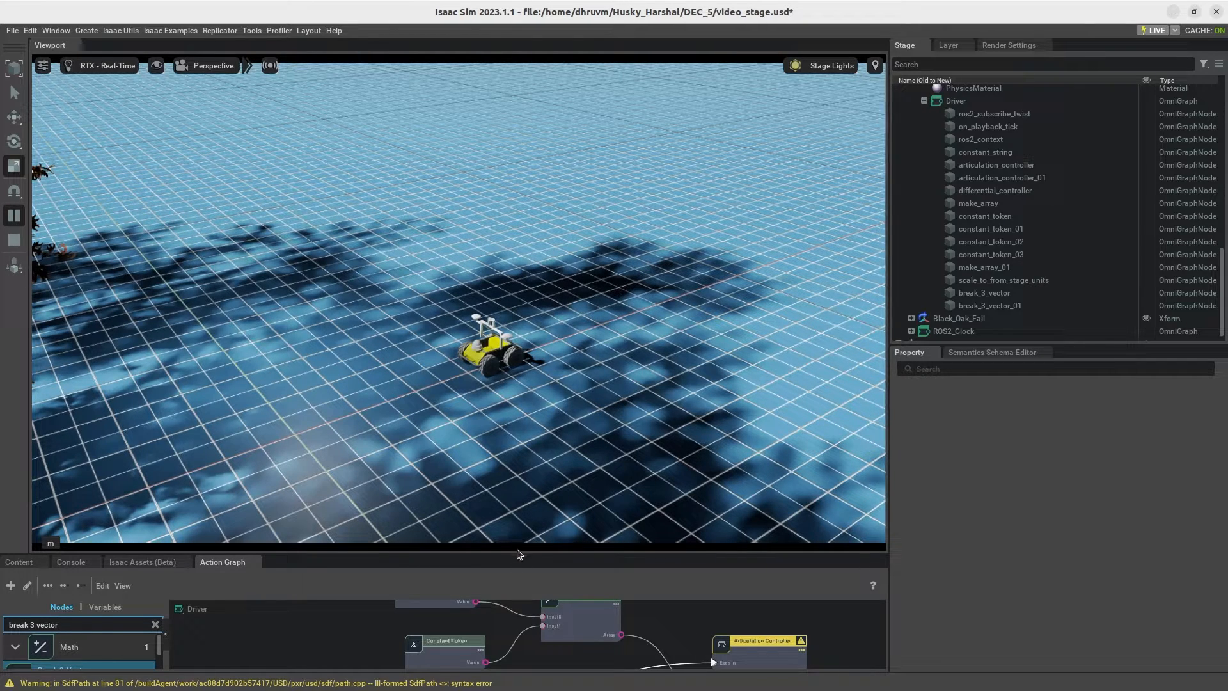
drag(519, 553, 519, 235)
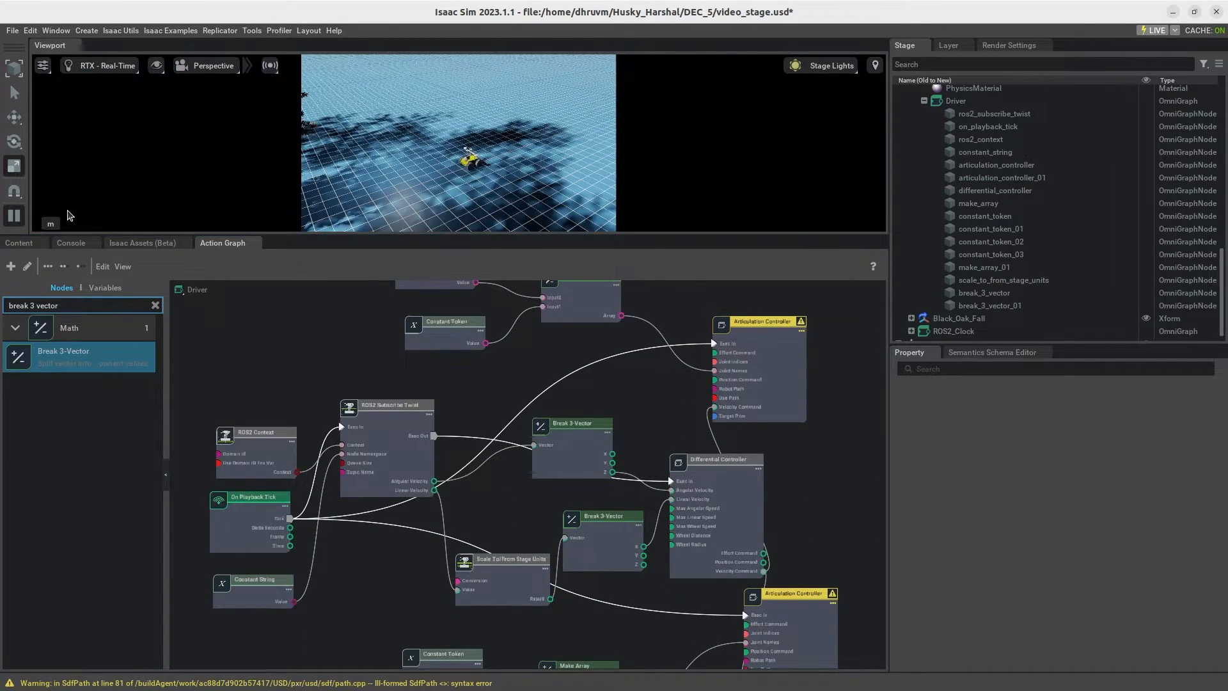
click(91, 240)
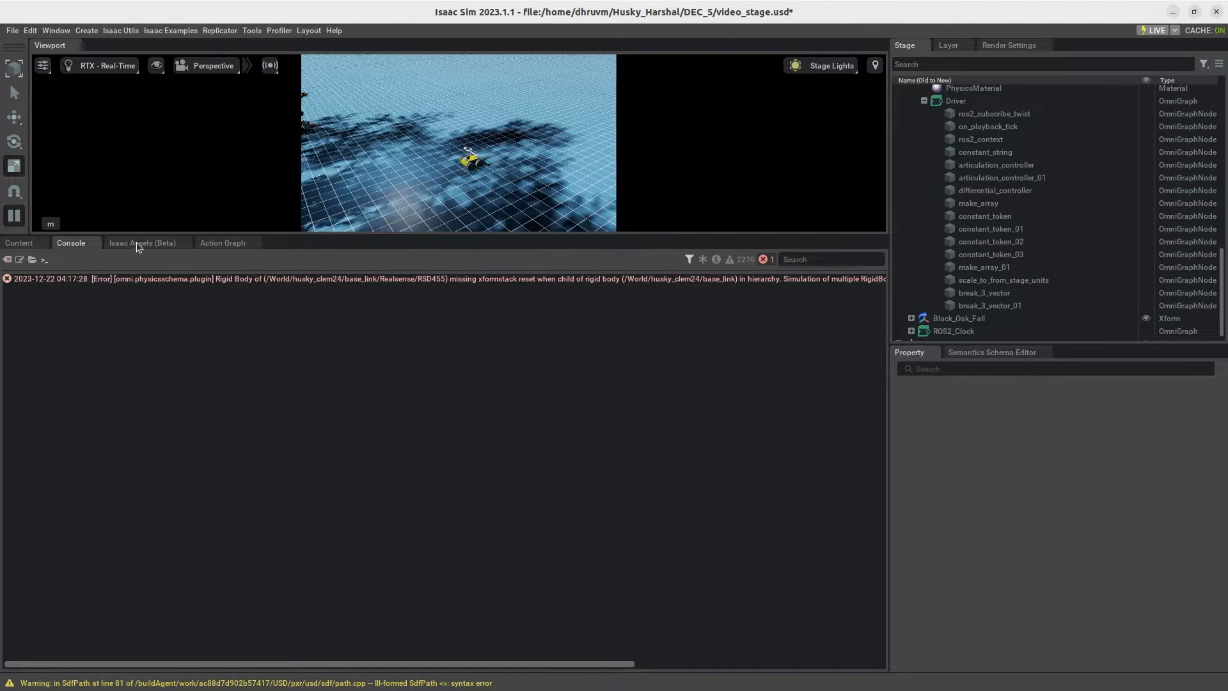
click(24, 245)
click(219, 246)
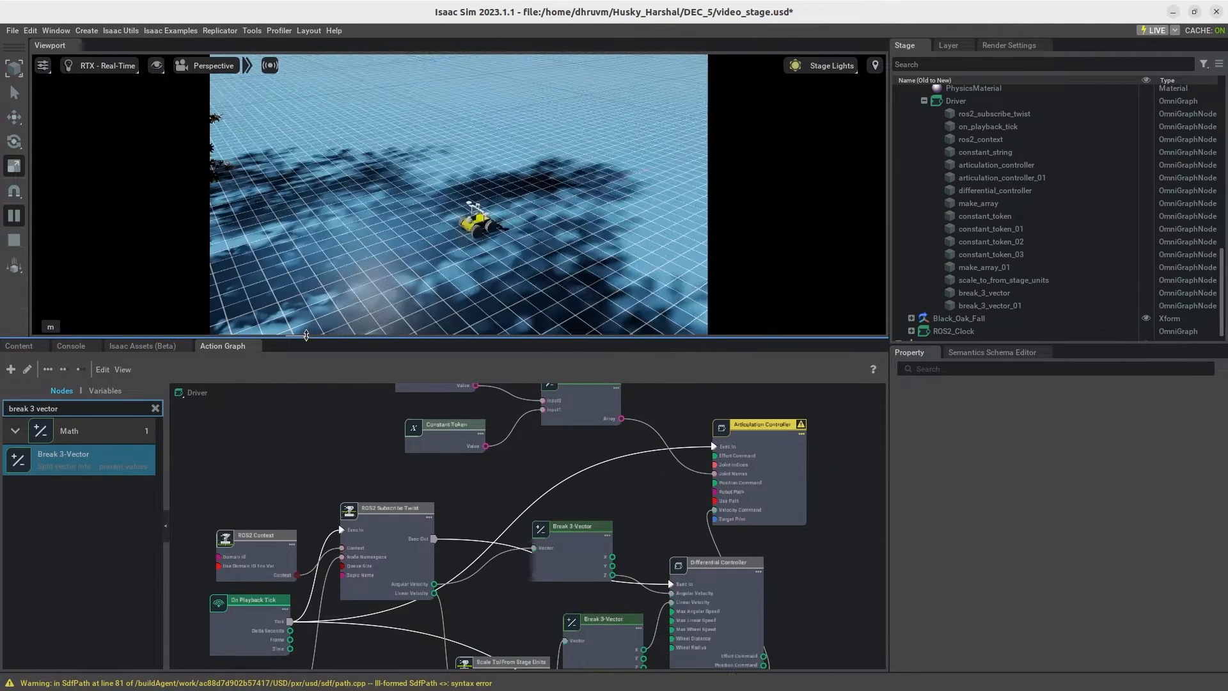
drag(286, 234, 287, 336)
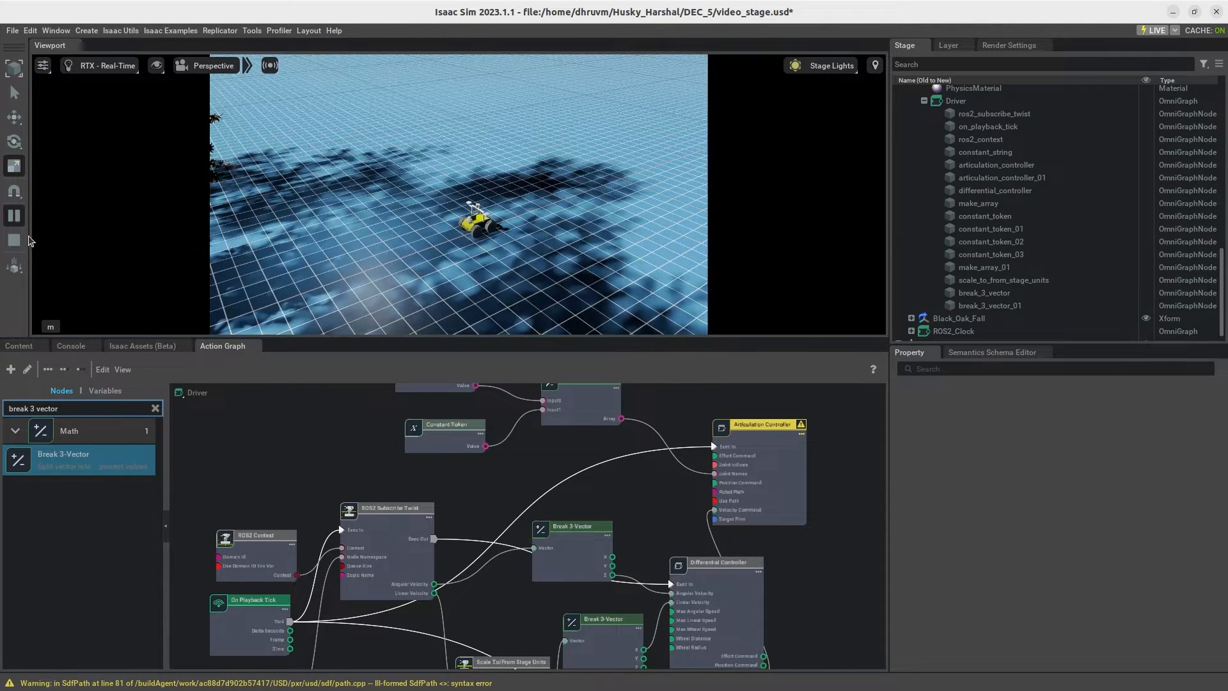
Step: Stop the simulation and set the front-wheel Articulation Controller's targetPrim to /World/husky_clem24
click(737, 452)
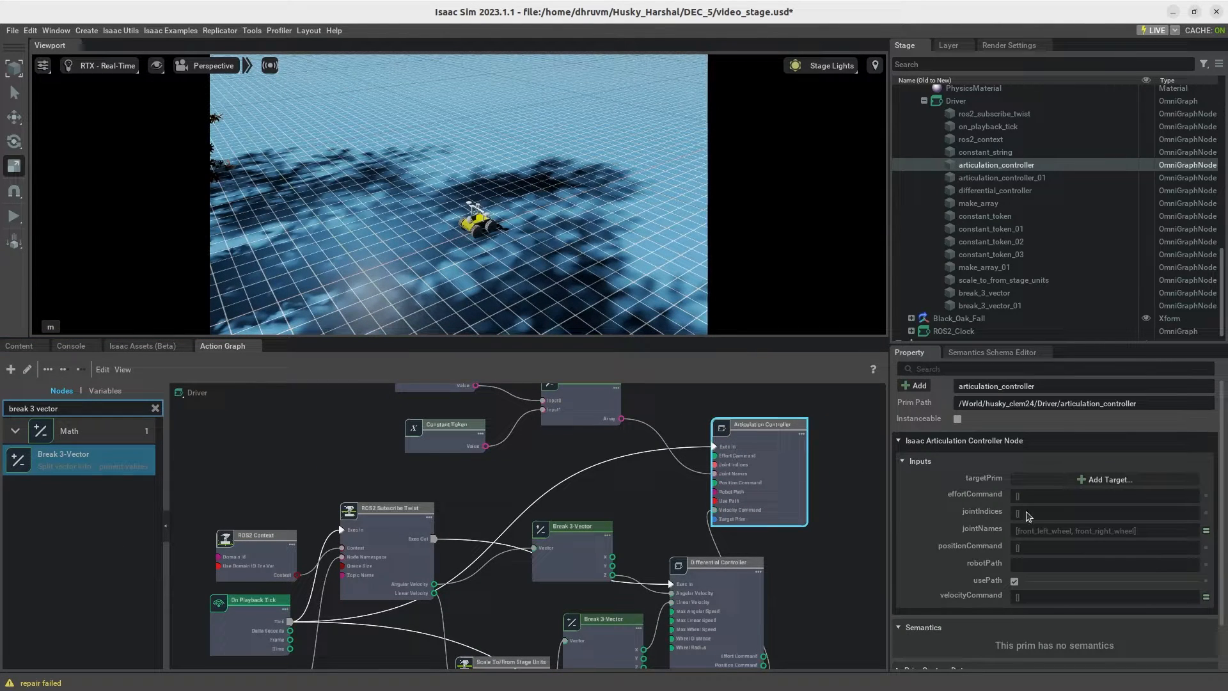
scroll(815, 470, down, 1)
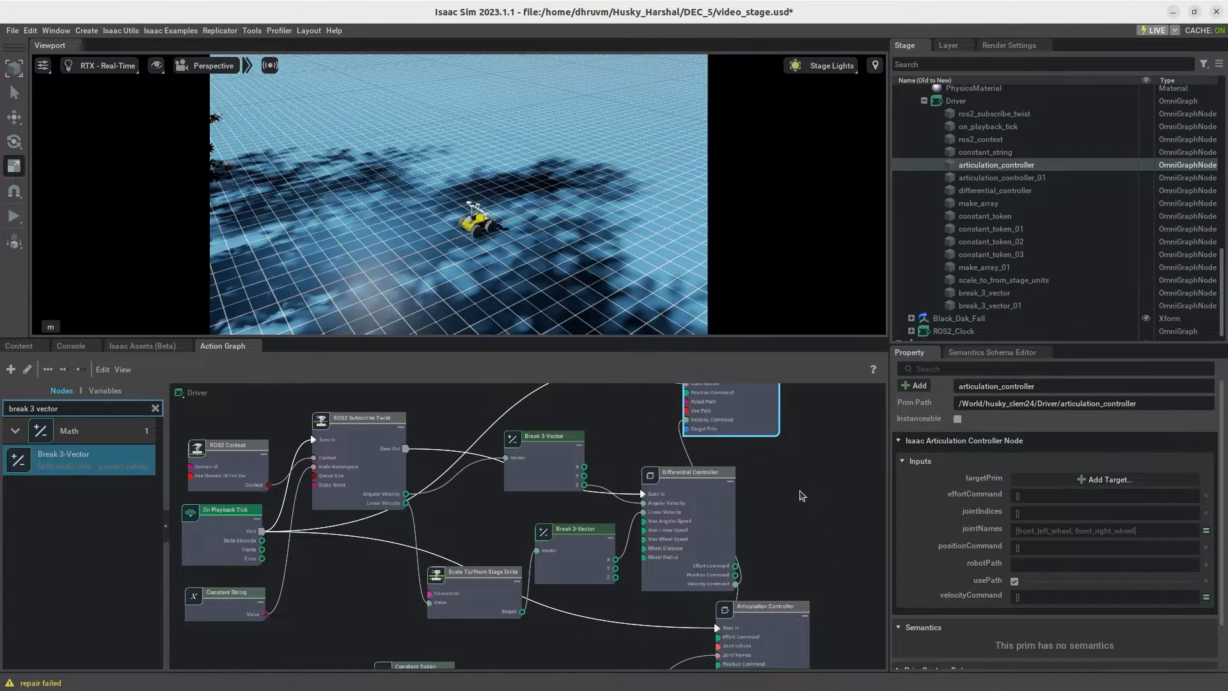
scroll(810, 481, down, 1)
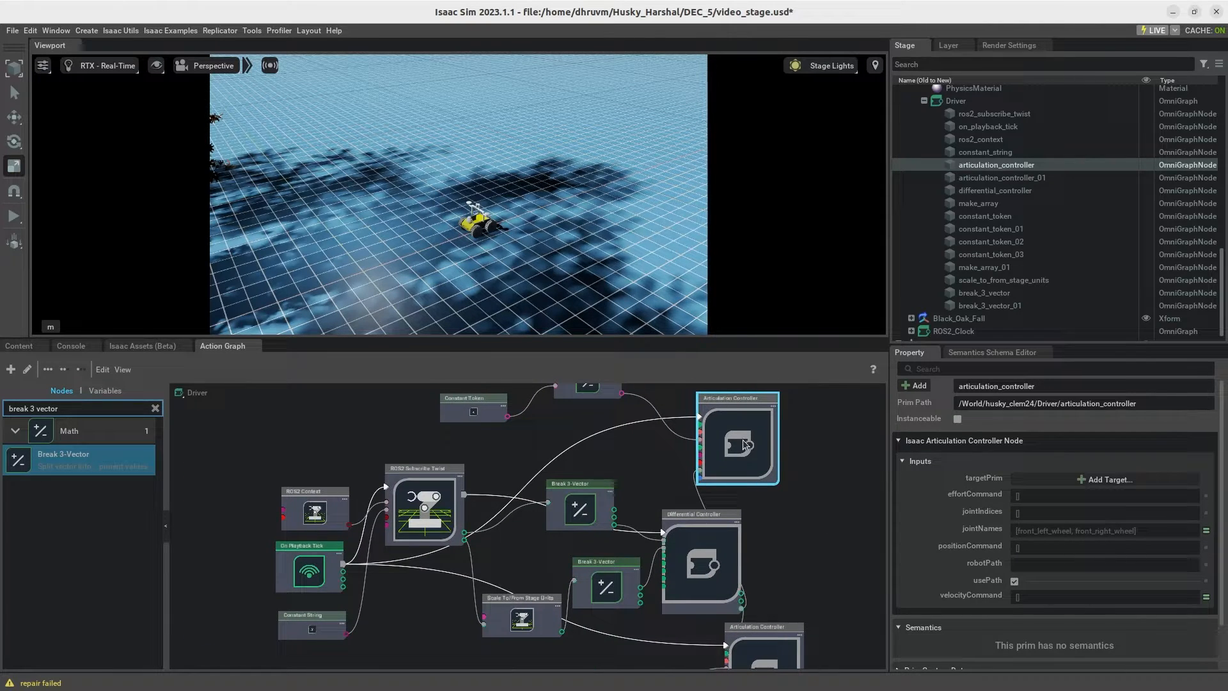
drag(768, 450, 780, 447)
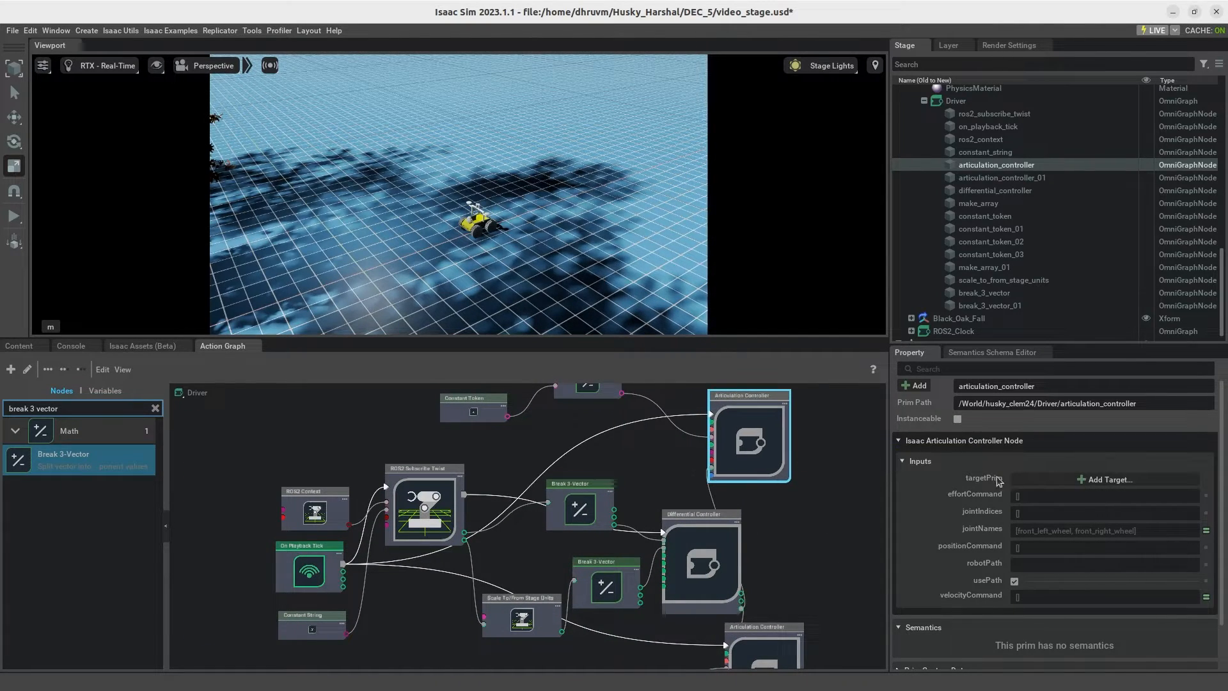
click(1027, 480)
click(554, 308)
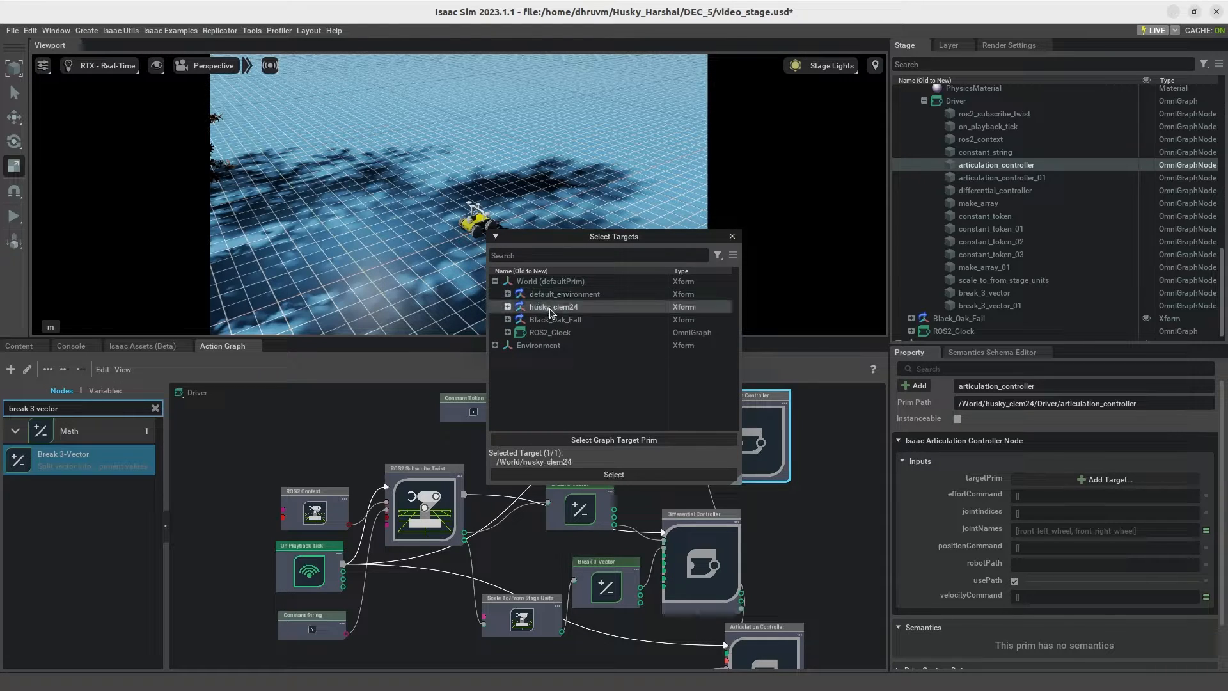
click(608, 473)
Step: Set the rear-wheel Articulation Controller's targetPrim to /World/husky_clem24
middle_drag(811, 525, 804, 460)
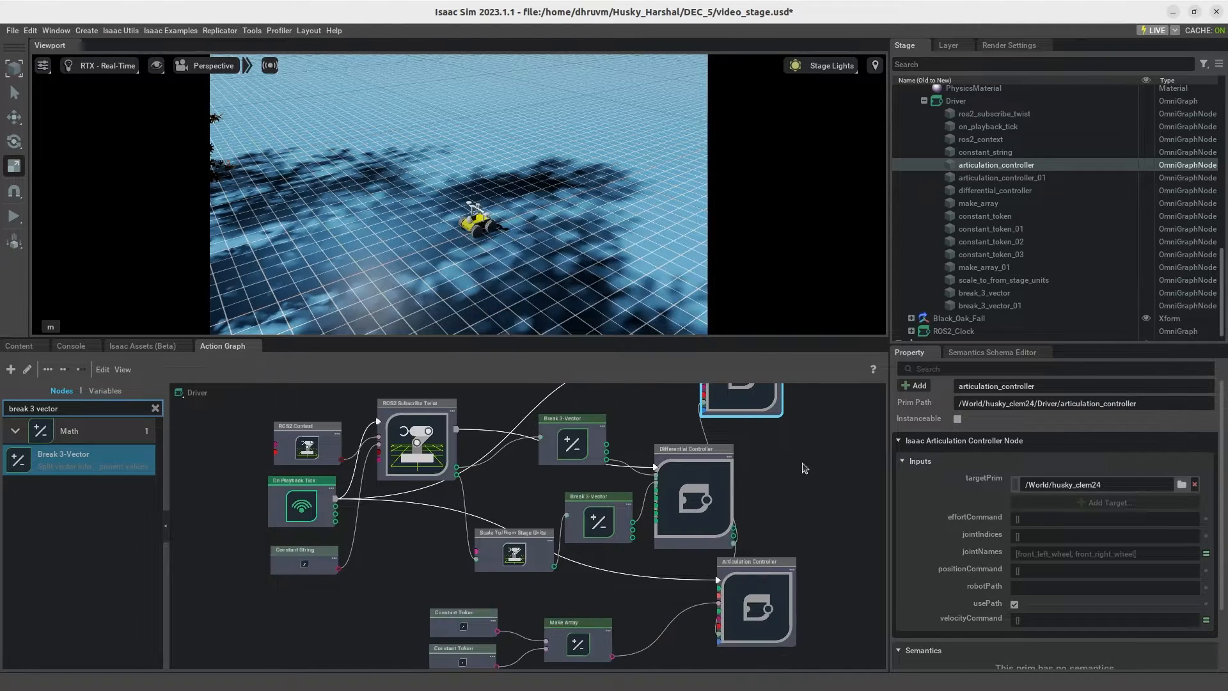
click(765, 595)
click(1101, 480)
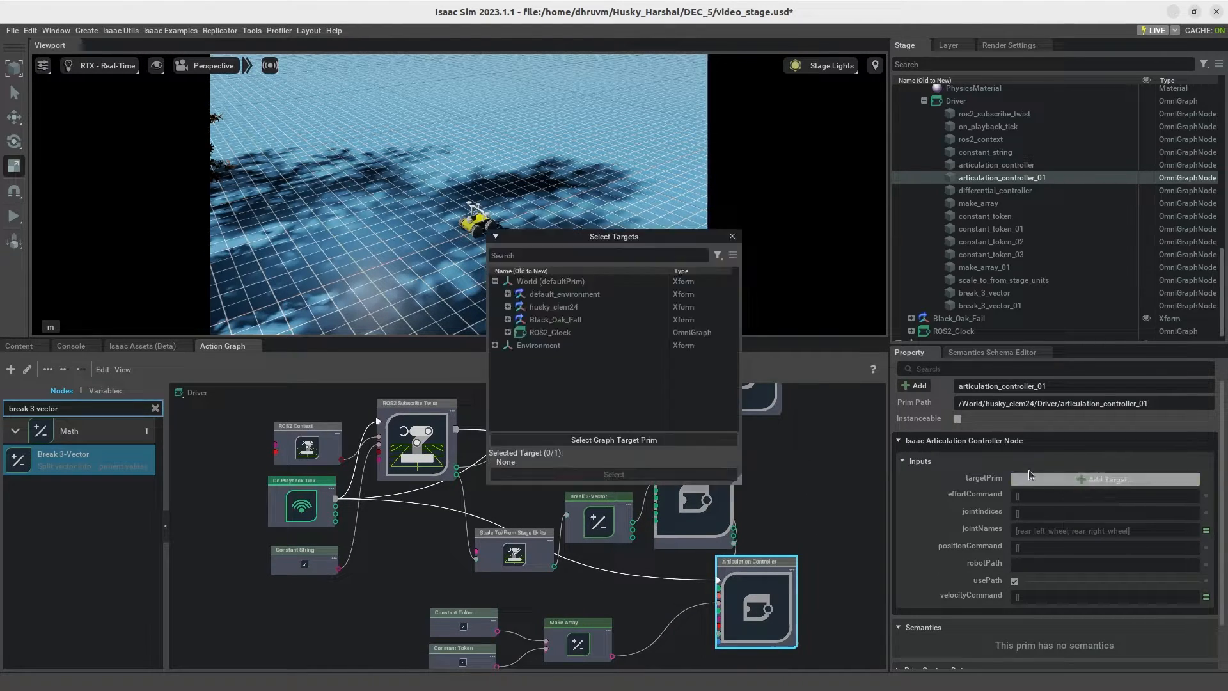
click(574, 307)
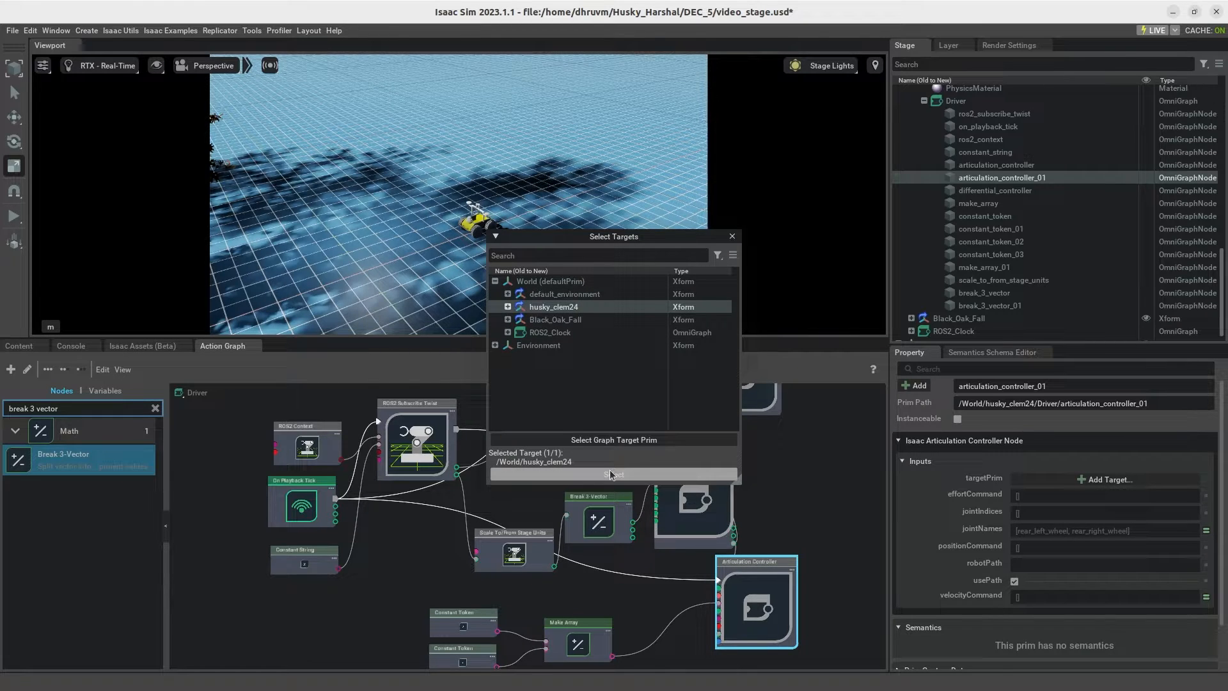
click(611, 475)
click(800, 496)
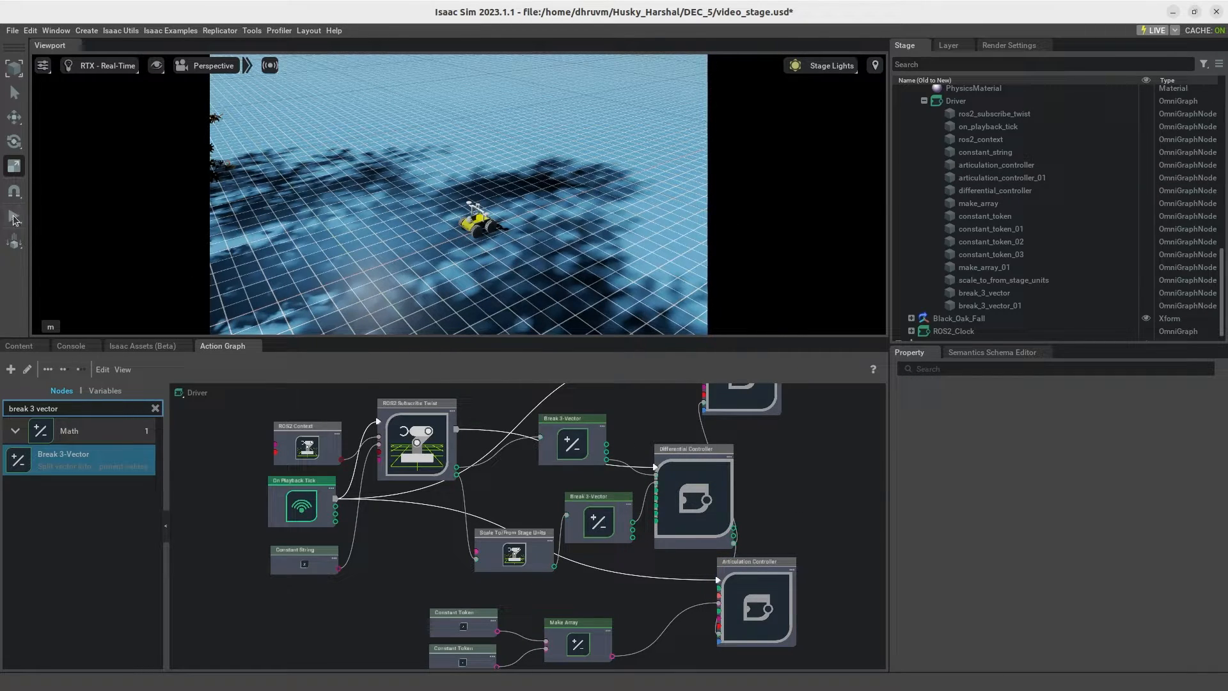
Step: Run the simulation again and select the rear-wheel Articulation Controller to inspect it
click(14, 217)
mouse_move(838, 494)
middle_down()
mouse_move(823, 582)
mouse_move(829, 475)
middle_up()
click(761, 560)
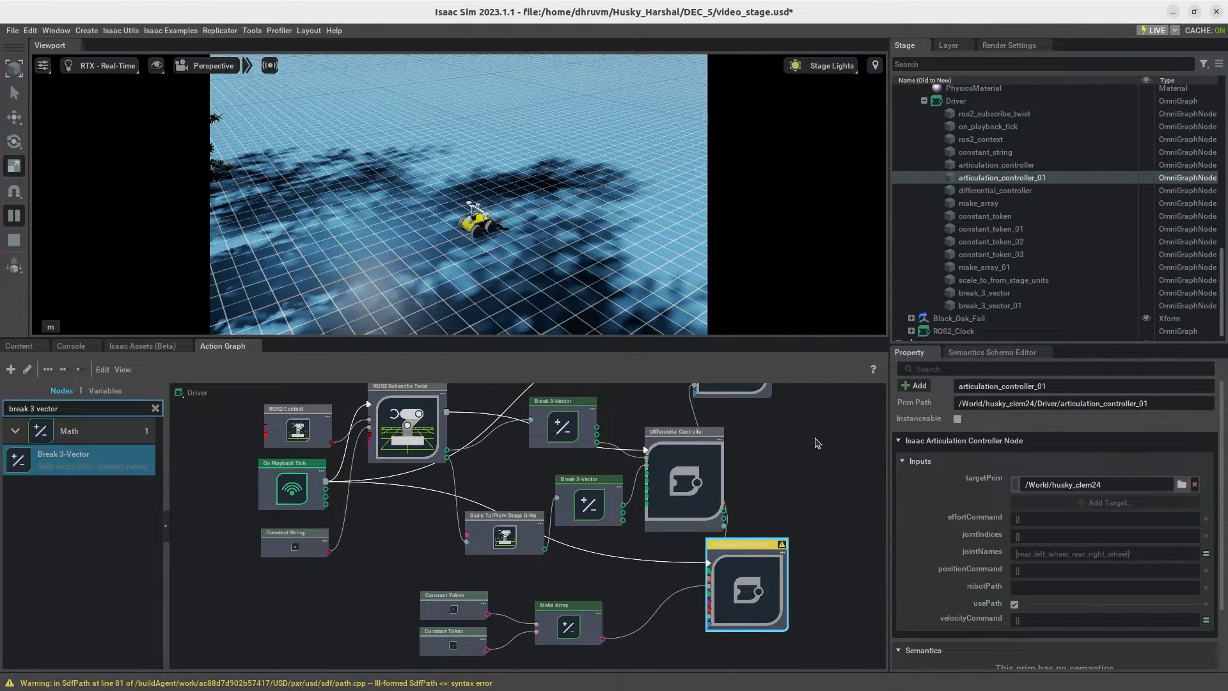
Step: Collapse the base_link and Driver branches under husky_clem24 in the stage tree
middle_drag(815, 439, 819, 450)
scroll(972, 199, up, 10)
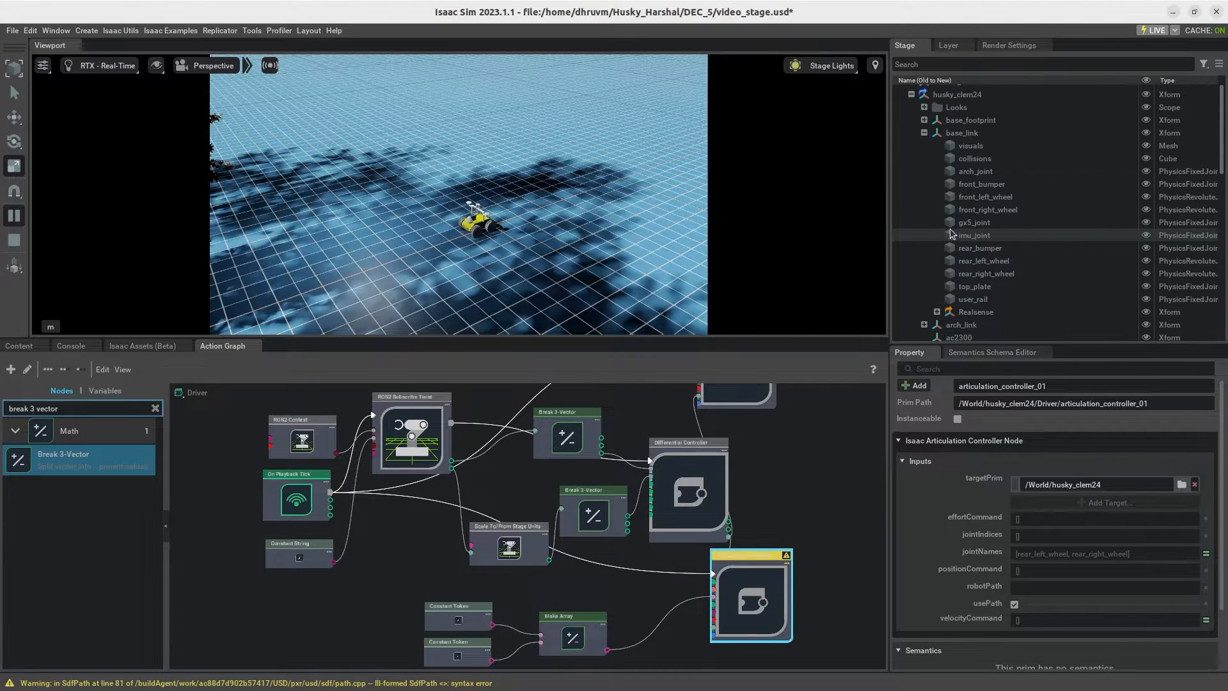
click(924, 155)
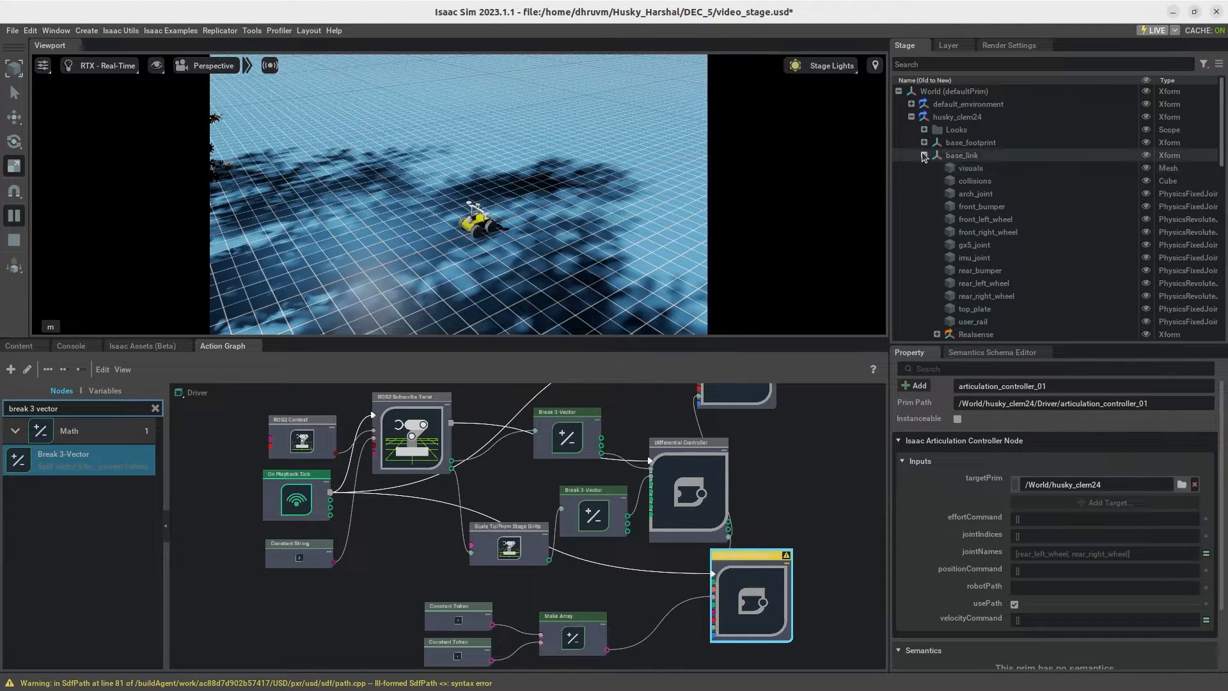
scroll(928, 166, down, 10)
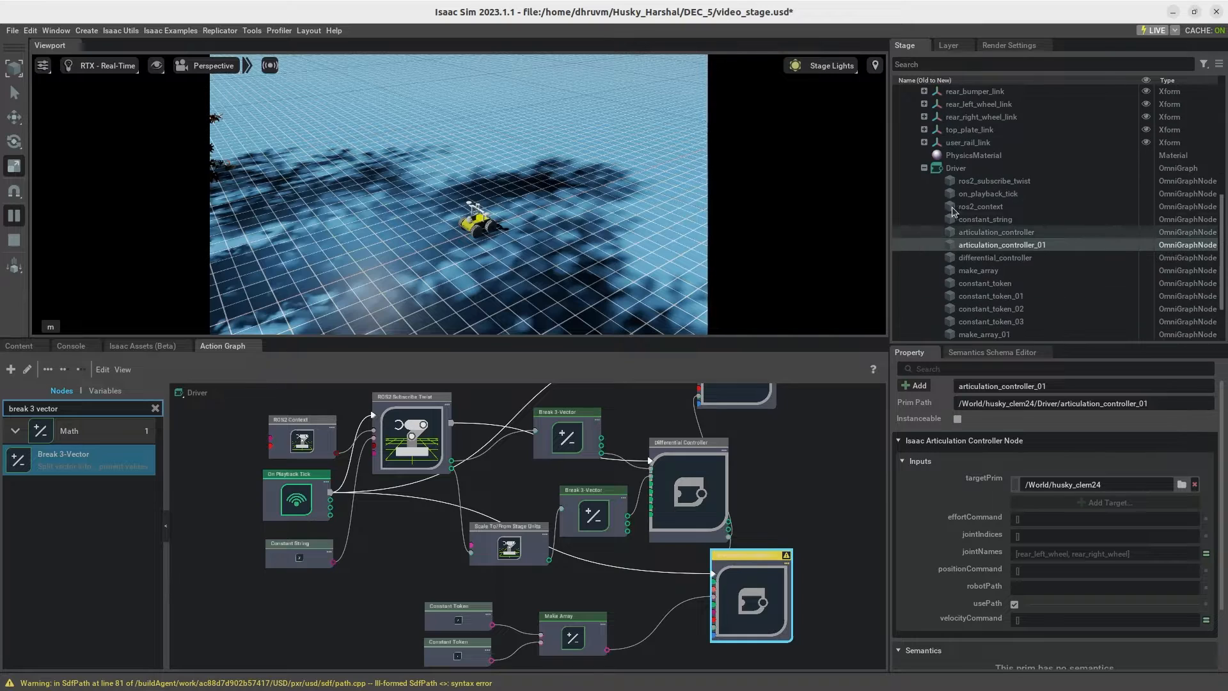
click(924, 168)
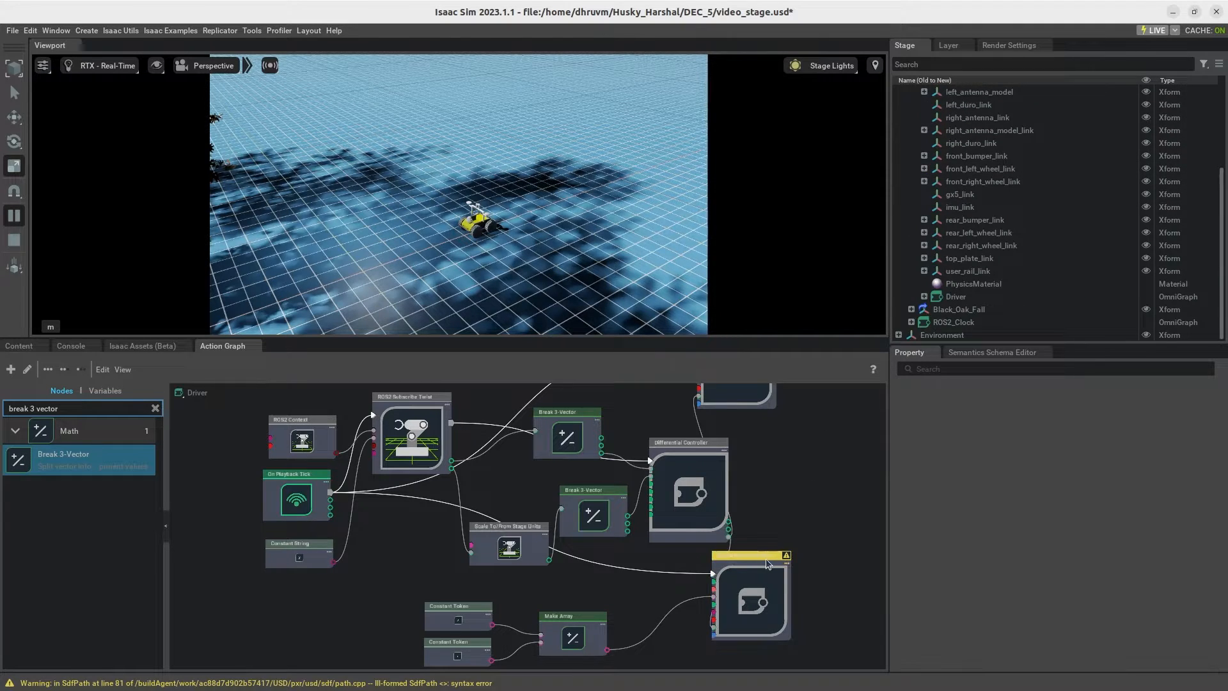
Step: Turn off usePath on both the rear-wheel and front-wheel Articulation Controller nodes of the Driver graph
click(773, 590)
scroll(998, 505, down, 2)
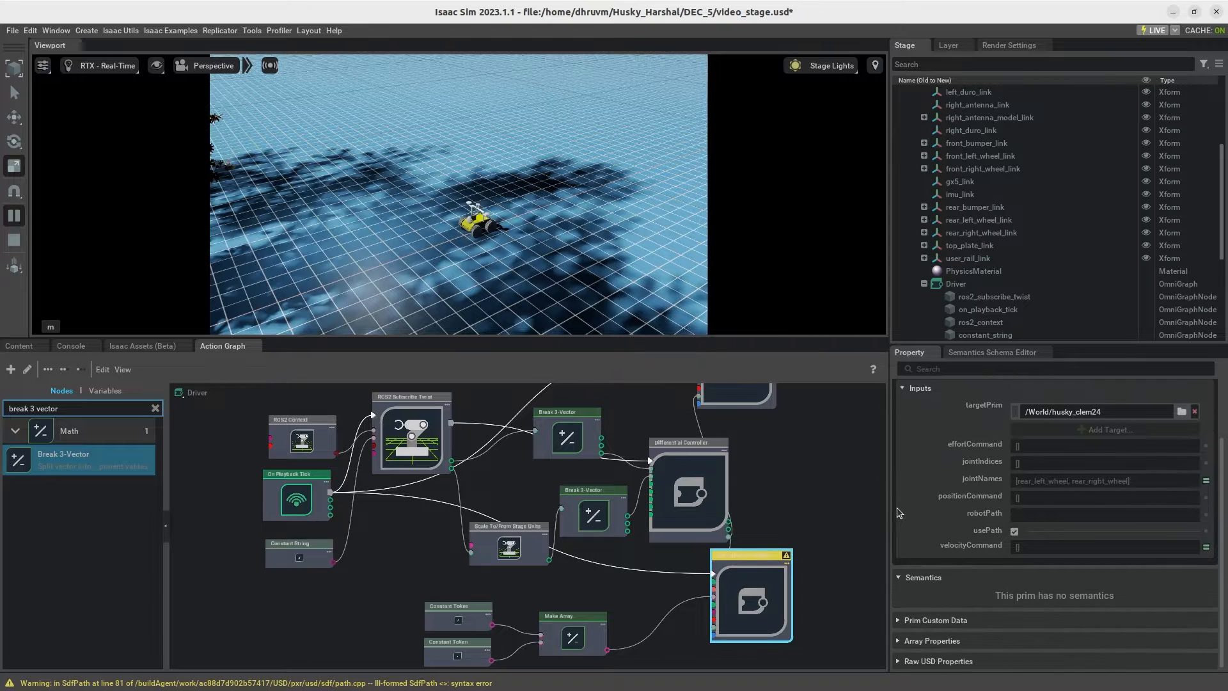
click(1015, 531)
click(847, 508)
scroll(768, 441, up, 2)
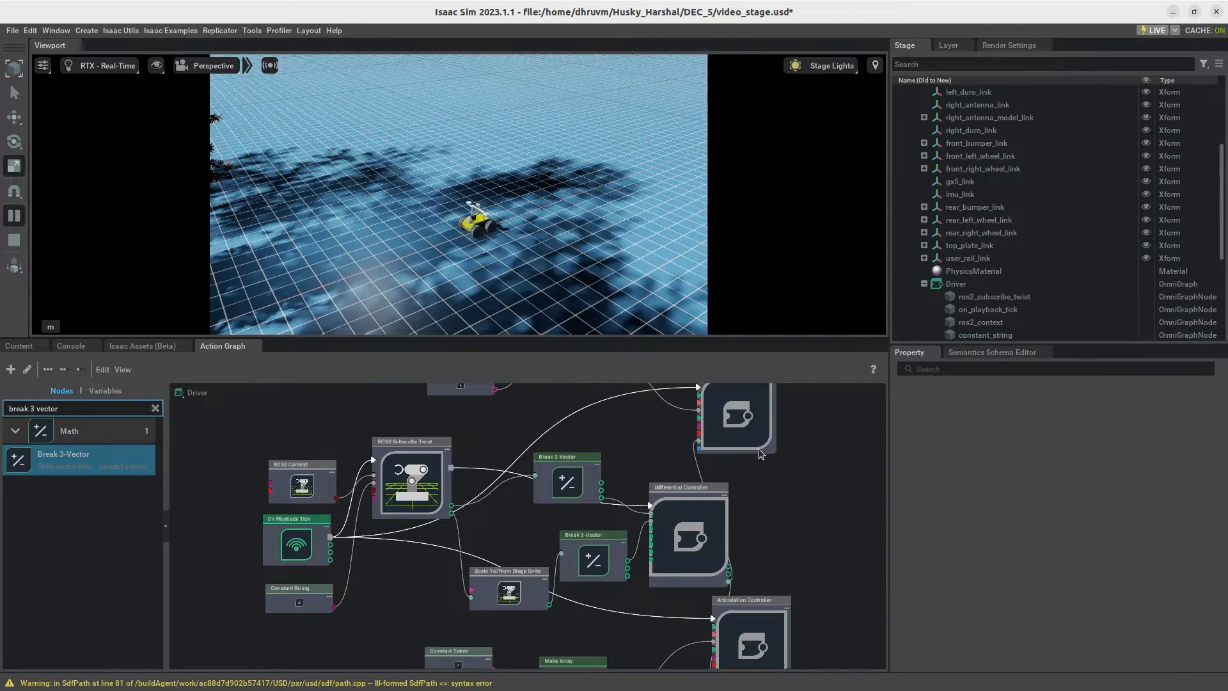
click(739, 416)
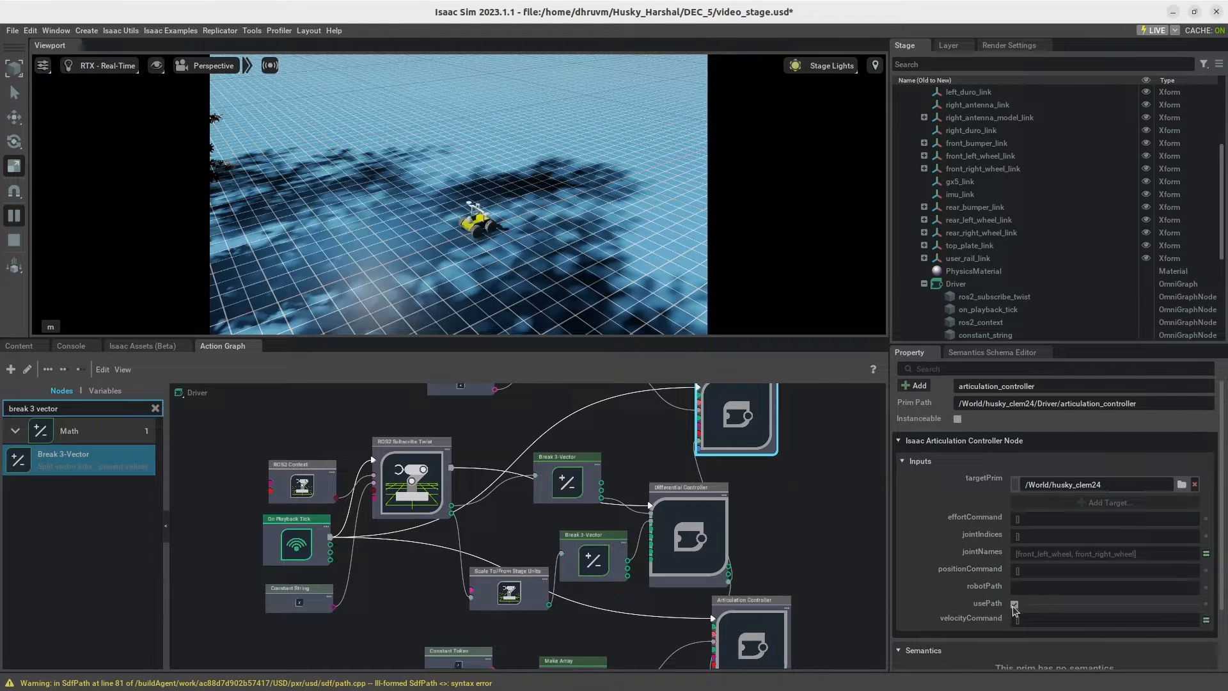
click(865, 568)
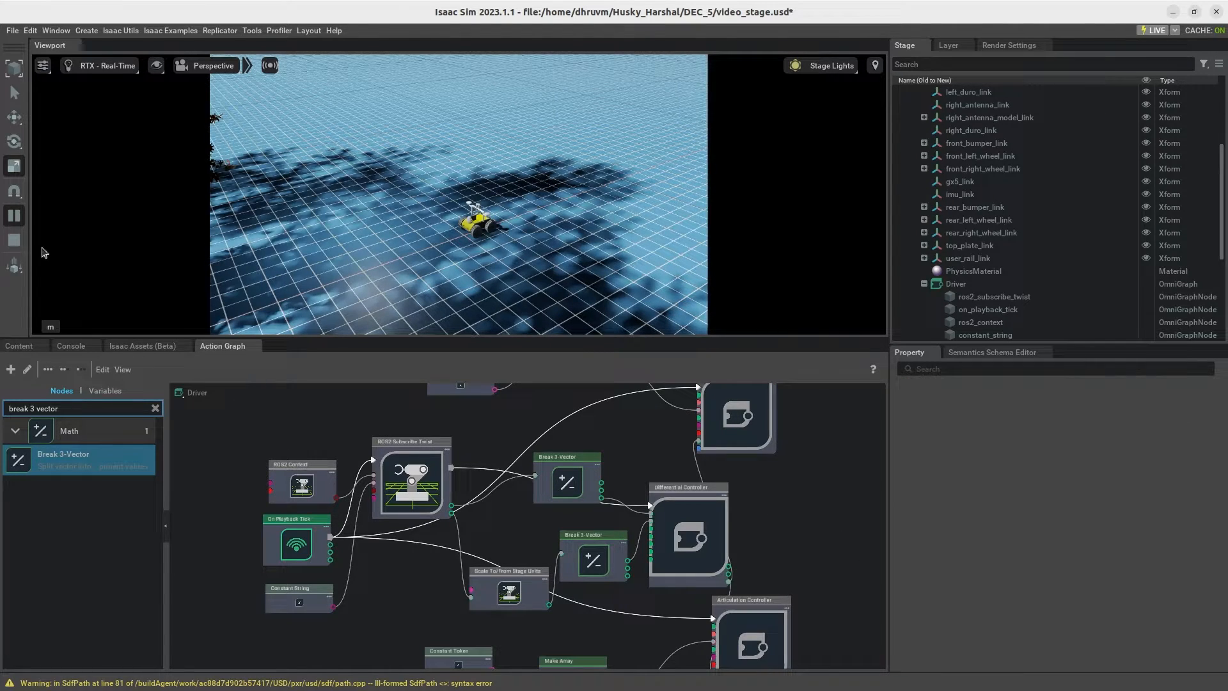
Step: Stop the simulation and start it again with the changed Articulation Controllers
click(13, 240)
click(13, 220)
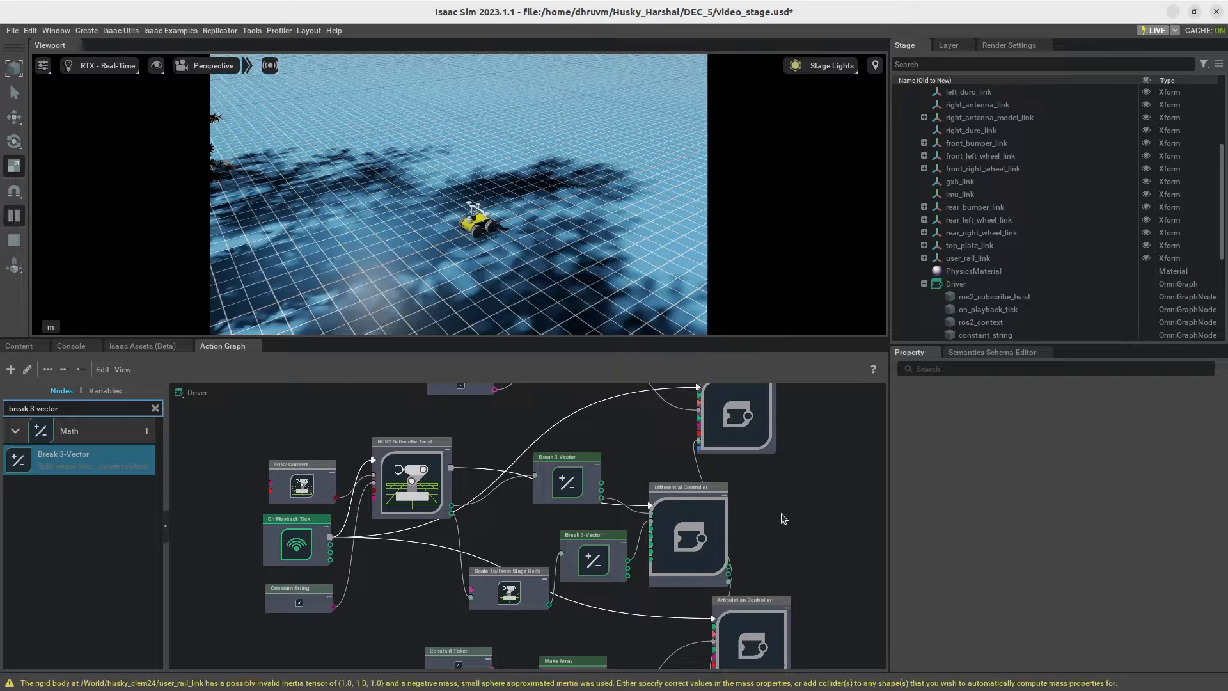
middle_drag(803, 525, 812, 559)
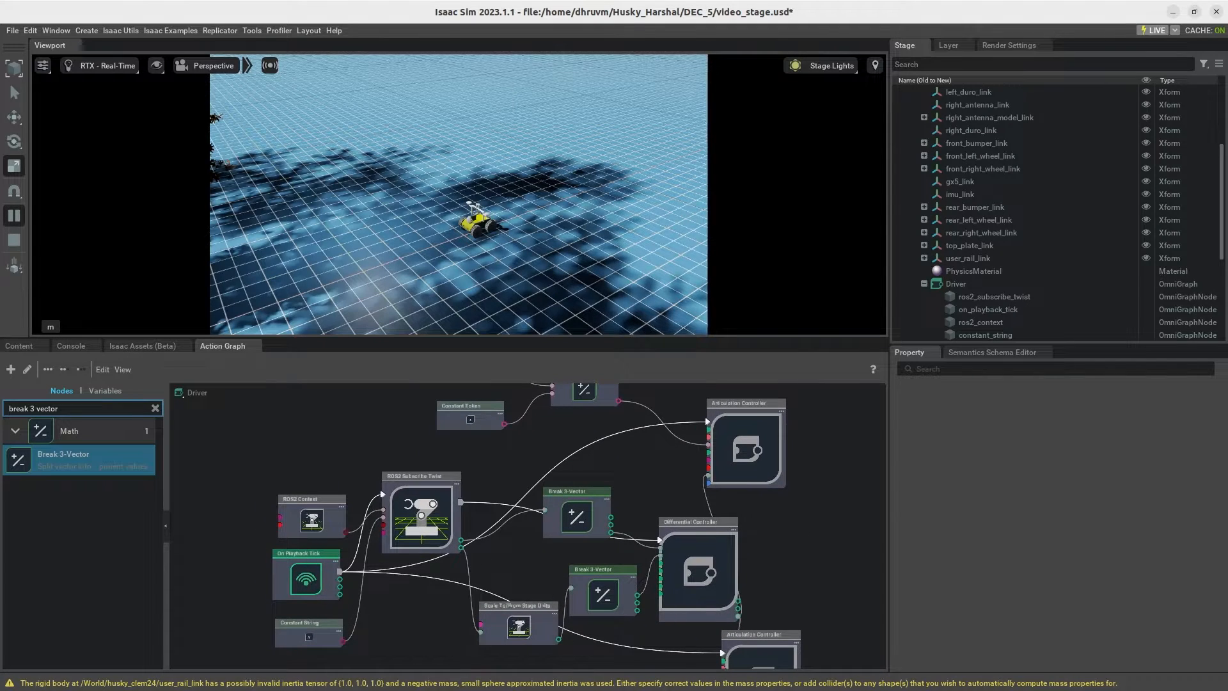
Step: Switch to the terminal and try to list the ROS2 topics with "ros2 topic list"
key(alt+Tab)
drag(541, 218, 422, 50)
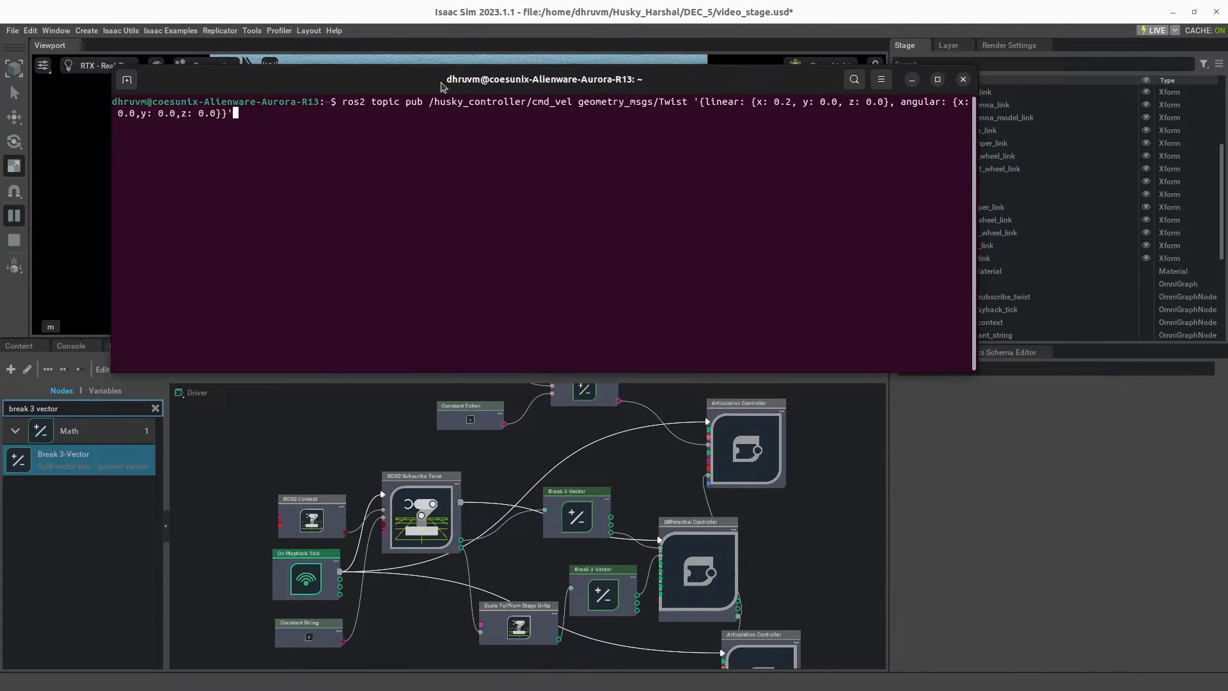
key(Down)
key(Up)
key(Up)
key(Down)
key(Down)
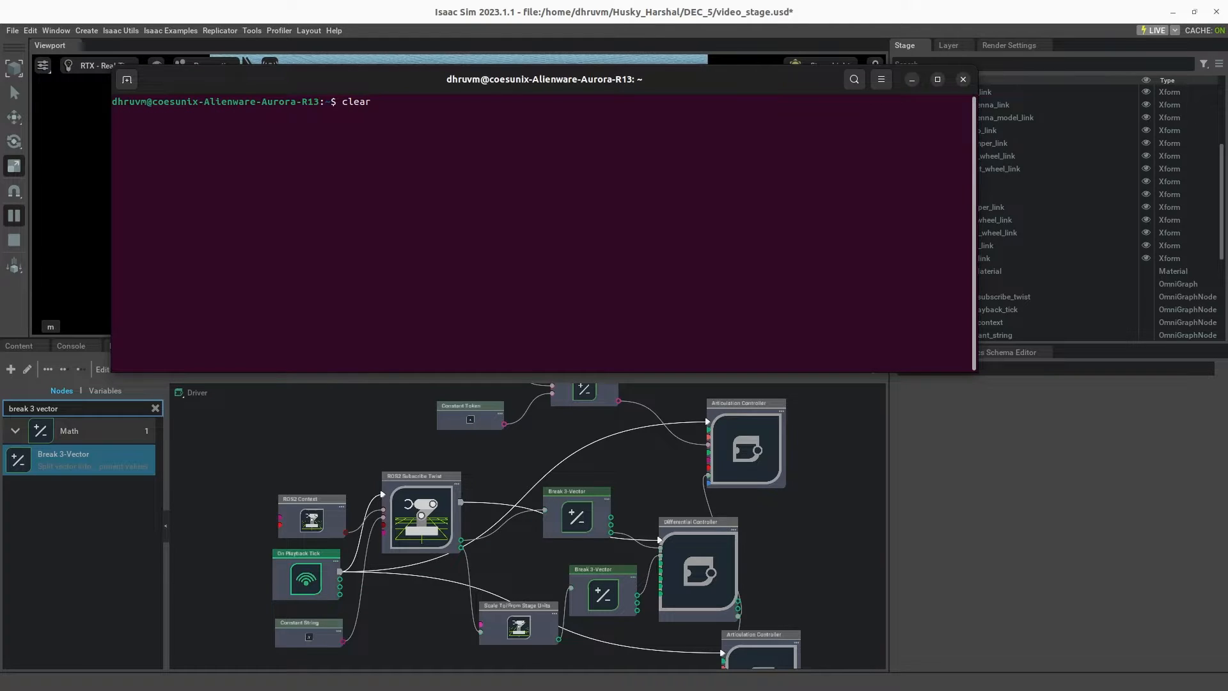
key(BackSpace)
key(BackSpace)
key(BackSpace)
key(BackSpace)
text(ros2 topic list)
key(Return)
Step: Source the ROS2 Humble environment in the terminal with "source /opt/ros/humble/setup.bash"
text(r)
key(BackSpace)
text(source /)
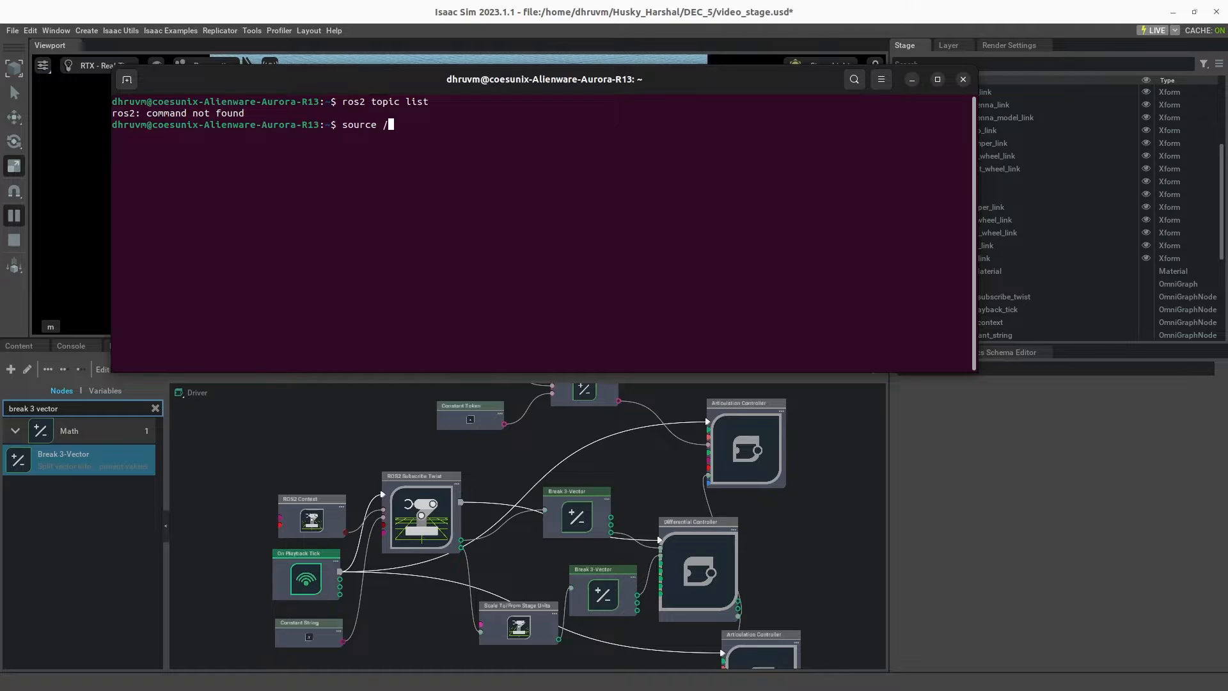
text(opt/)
text(ros/humble/)
text(setup.sha)
key(BackSpace)
key(BackSpace)
key(BackSpace)
text(bash)
key(Return)
Step: Run "ros2 topic list" again to check the available ROS2 topics
key(Up)
key(Up)
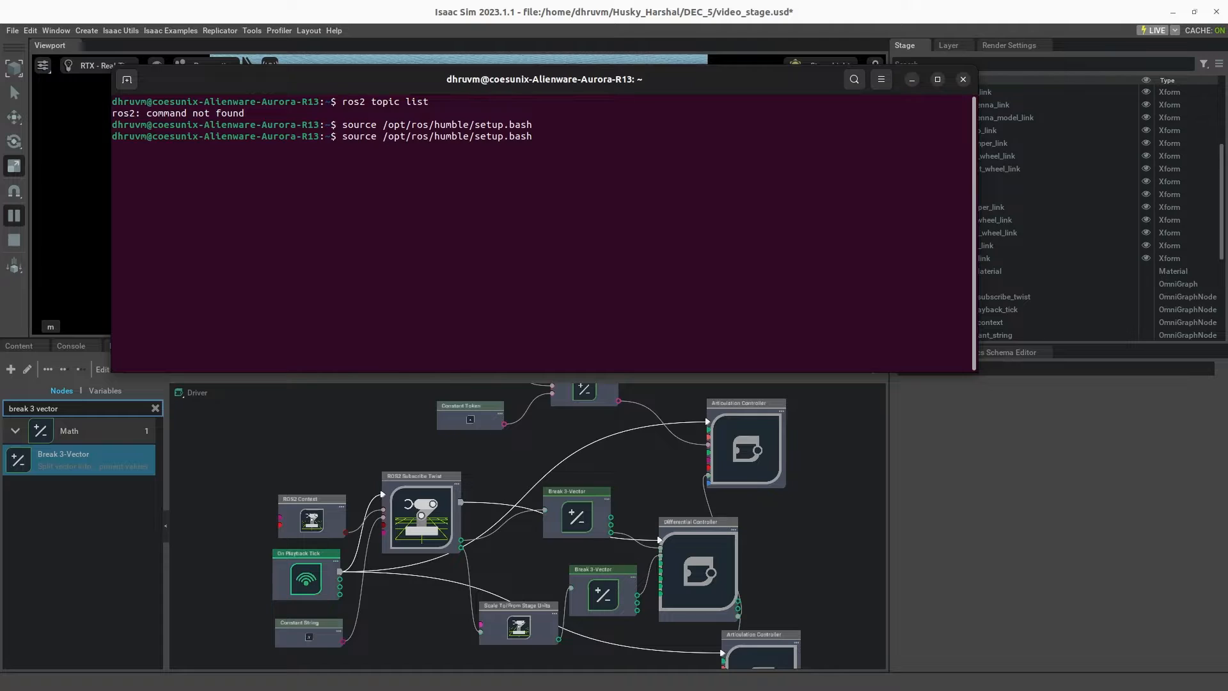
key(Return)
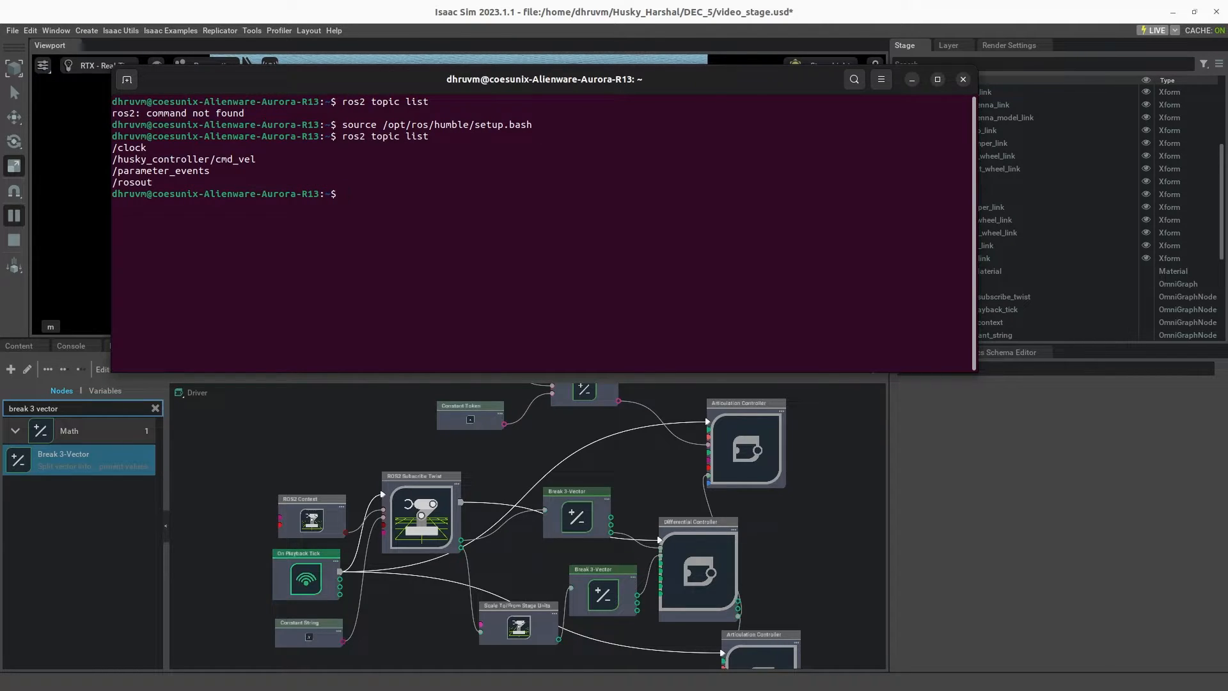
Step: Publish a geometry_msgs/Twist message to /husky_controller/cmd_vel with linear x 0.2 and all other components 0.0, keeping the robot in view
key(Up)
key(Up)
key(Up)
key(Up)
key(Up)
drag(613, 79, 677, 371)
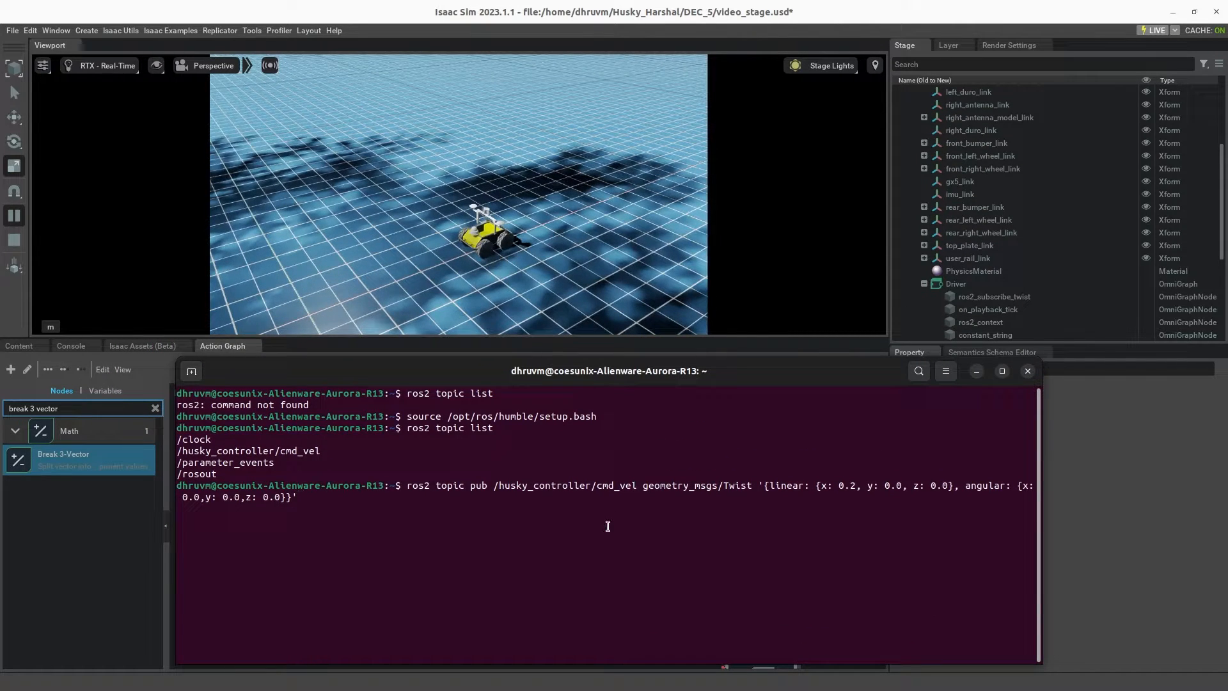
key(Return)
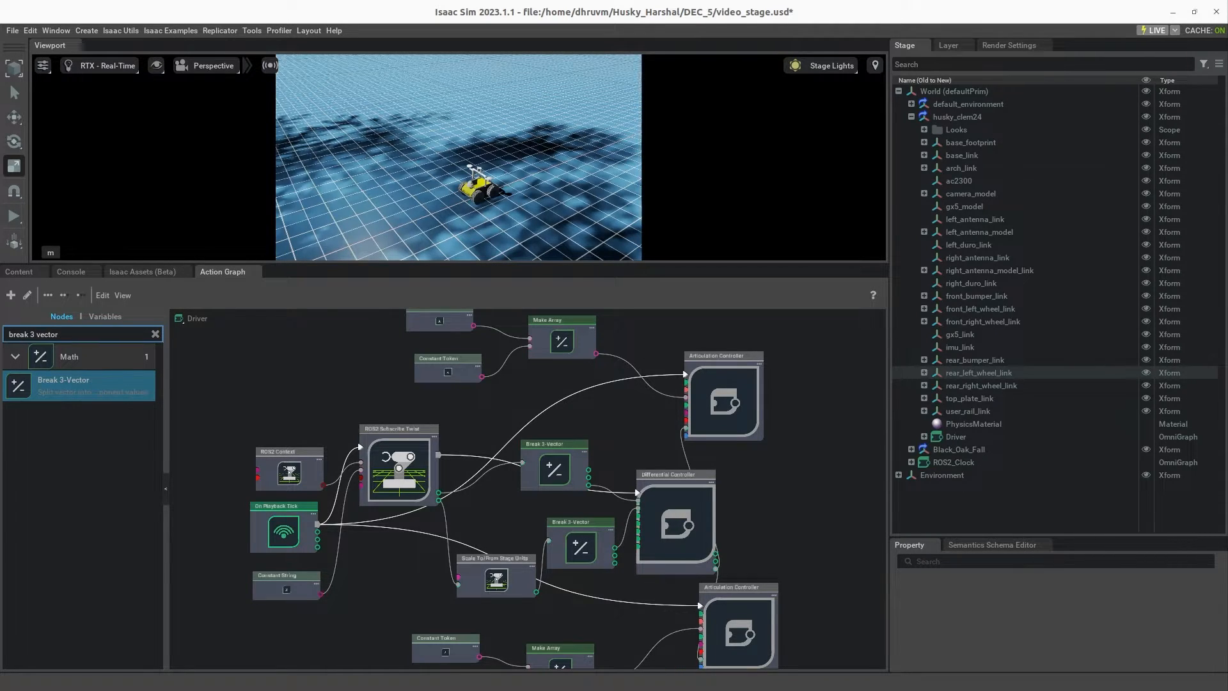
Step: Create a new Action Graph on the stage and parent it under husky_clem24
right_click(1007, 505)
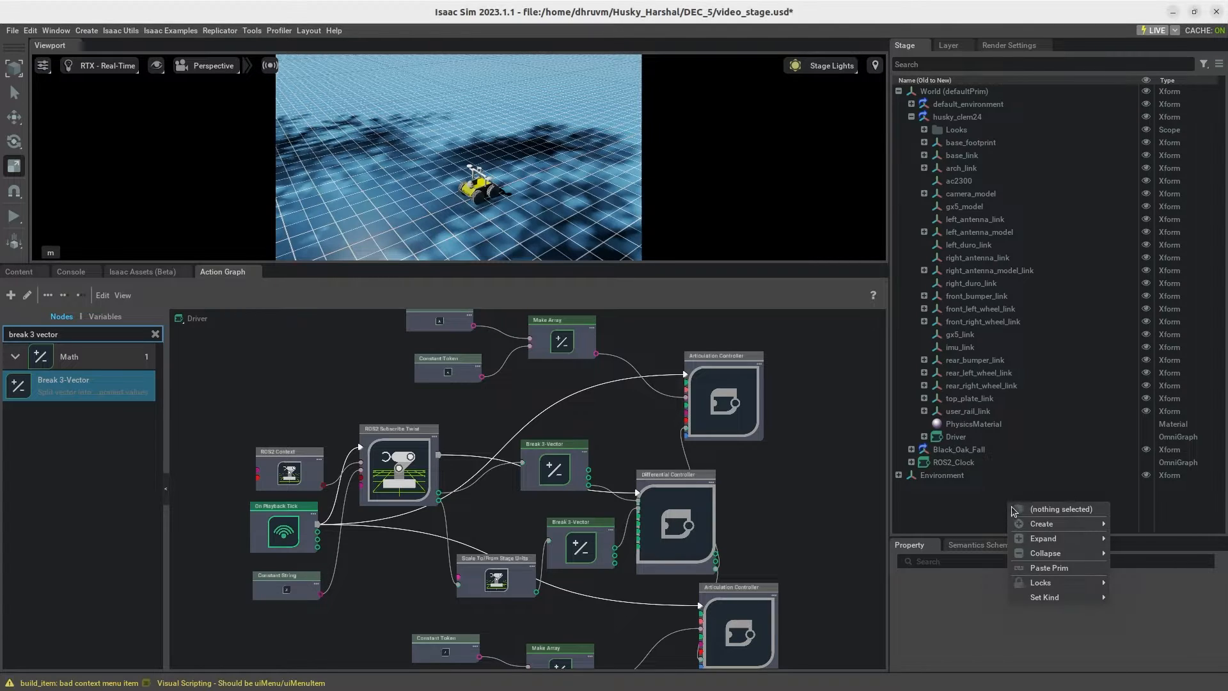
mouse_move(1055, 524)
mouse_move(1160, 640)
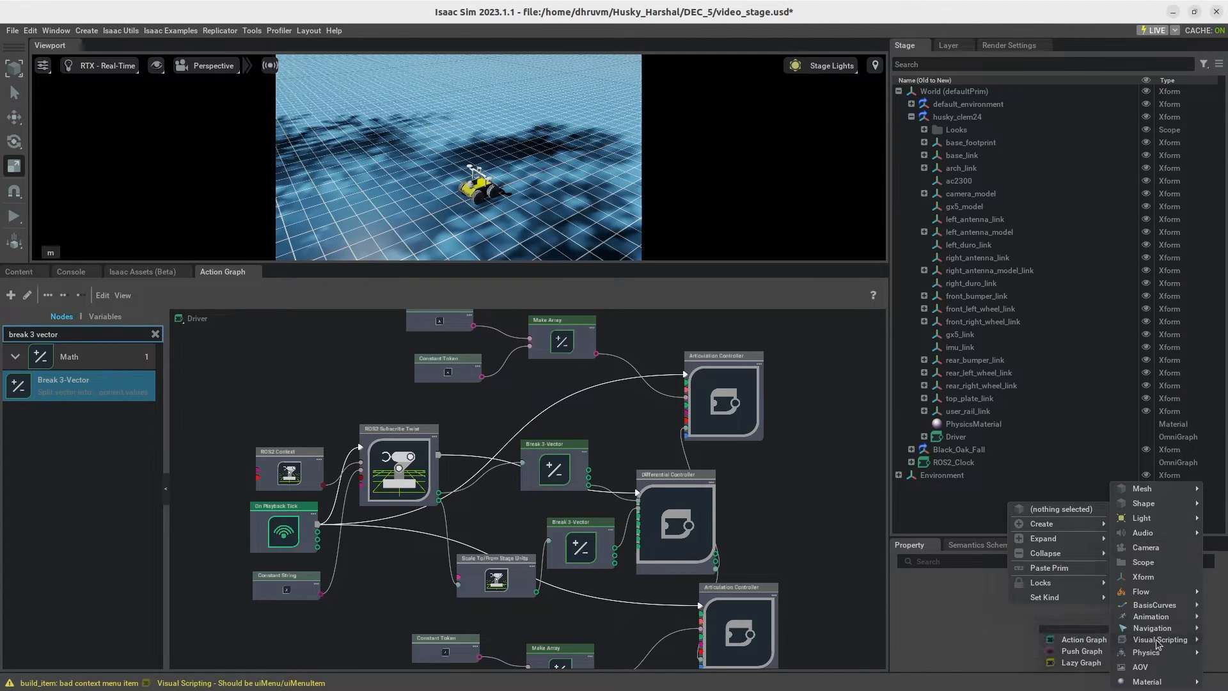
click(1085, 641)
drag(952, 477, 956, 121)
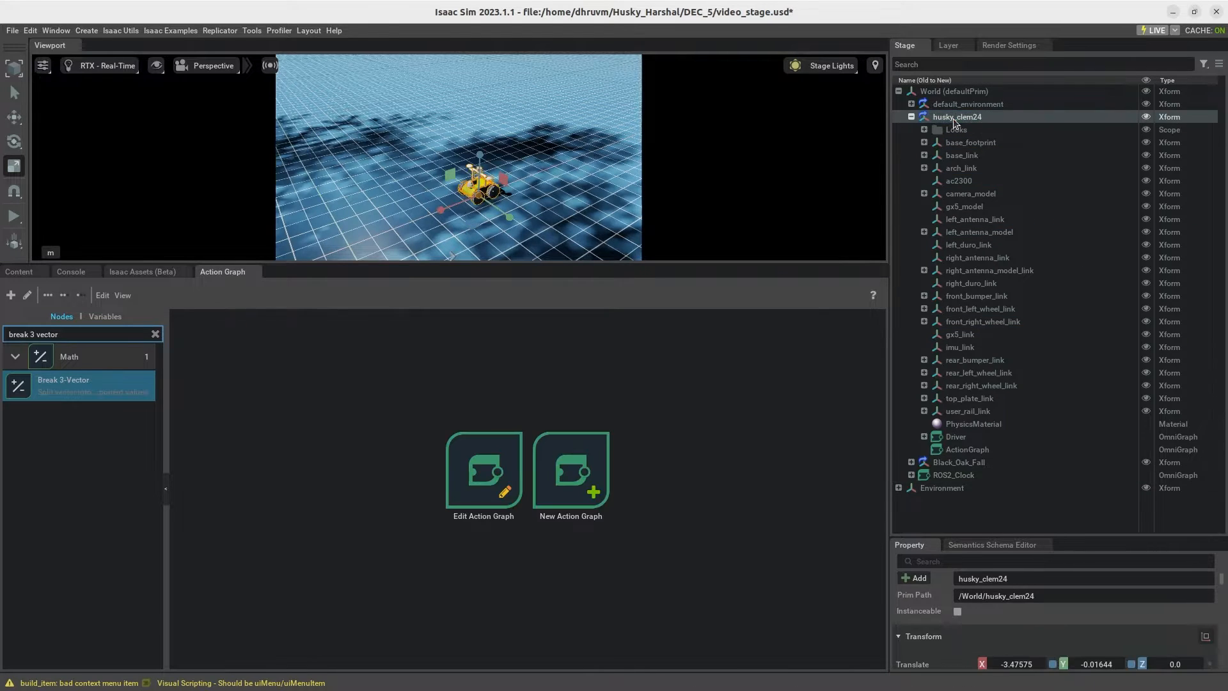
Step: Rename the new action graph to Odom and open it in the graph editor
click(954, 450)
right_click(966, 449)
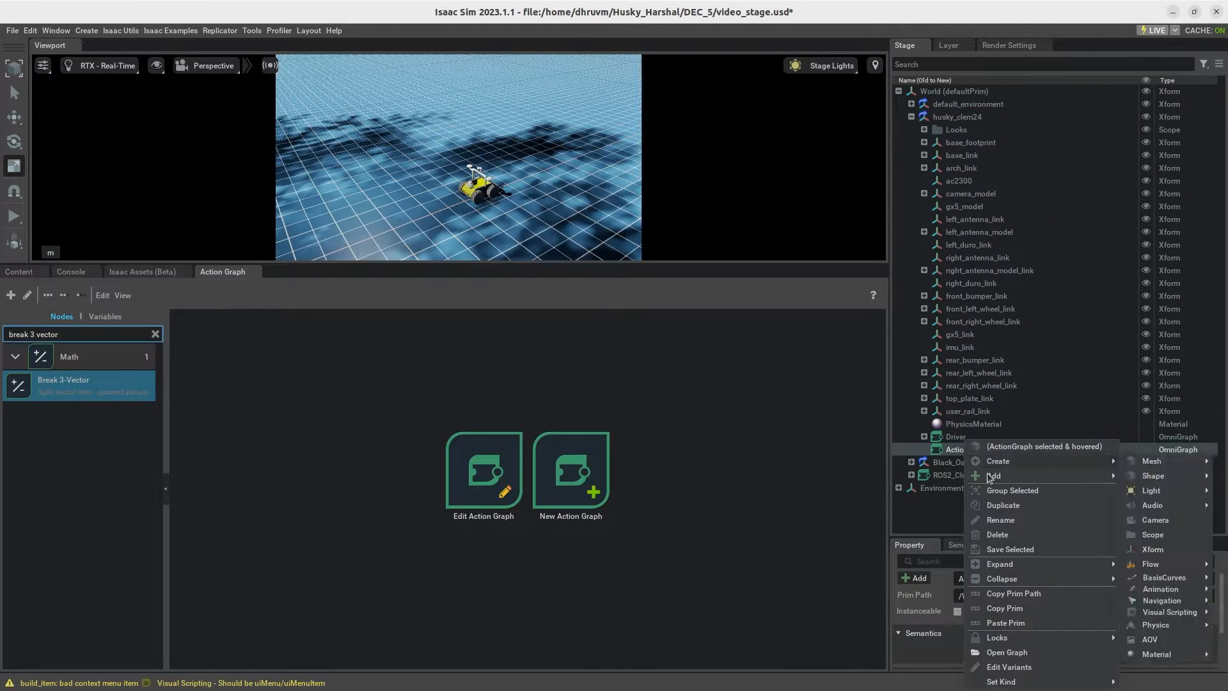
click(1007, 520)
text(Odom)
key(Return)
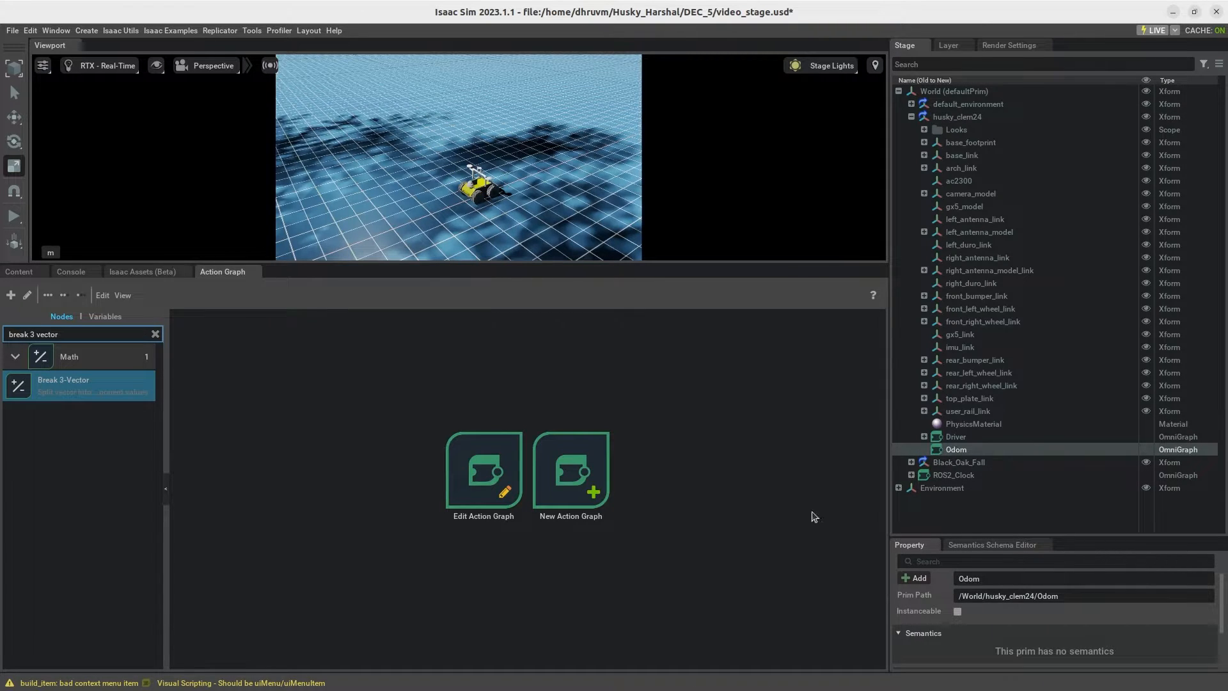
click(480, 482)
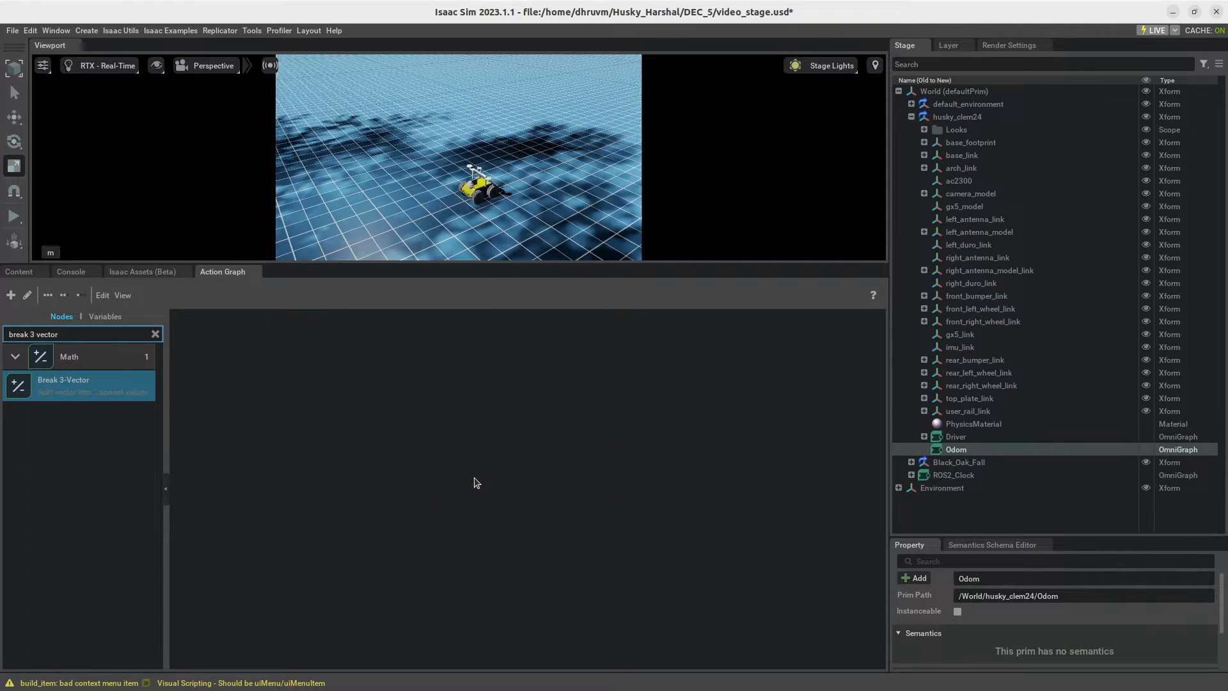
Step: Add a ROS2 Context node and an On Playback Tick node to the Odom graph
click(155, 334)
click(127, 331)
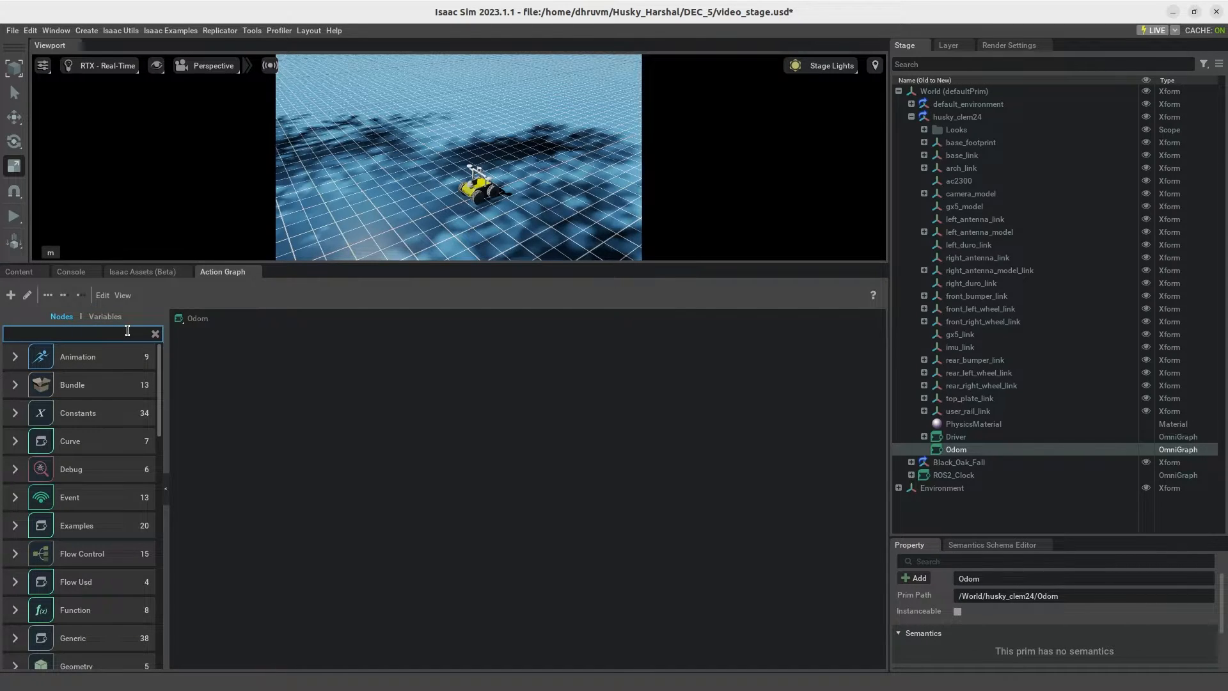
text(ros2)
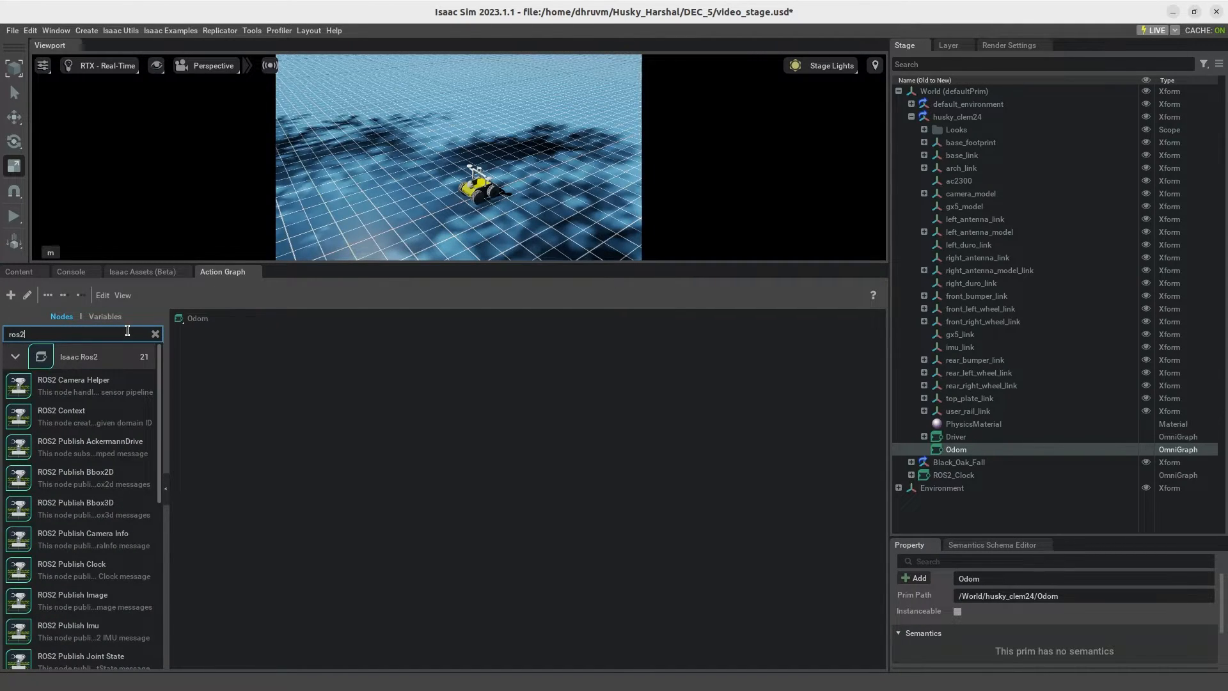
text( cont)
drag(89, 384, 441, 543)
click(155, 334)
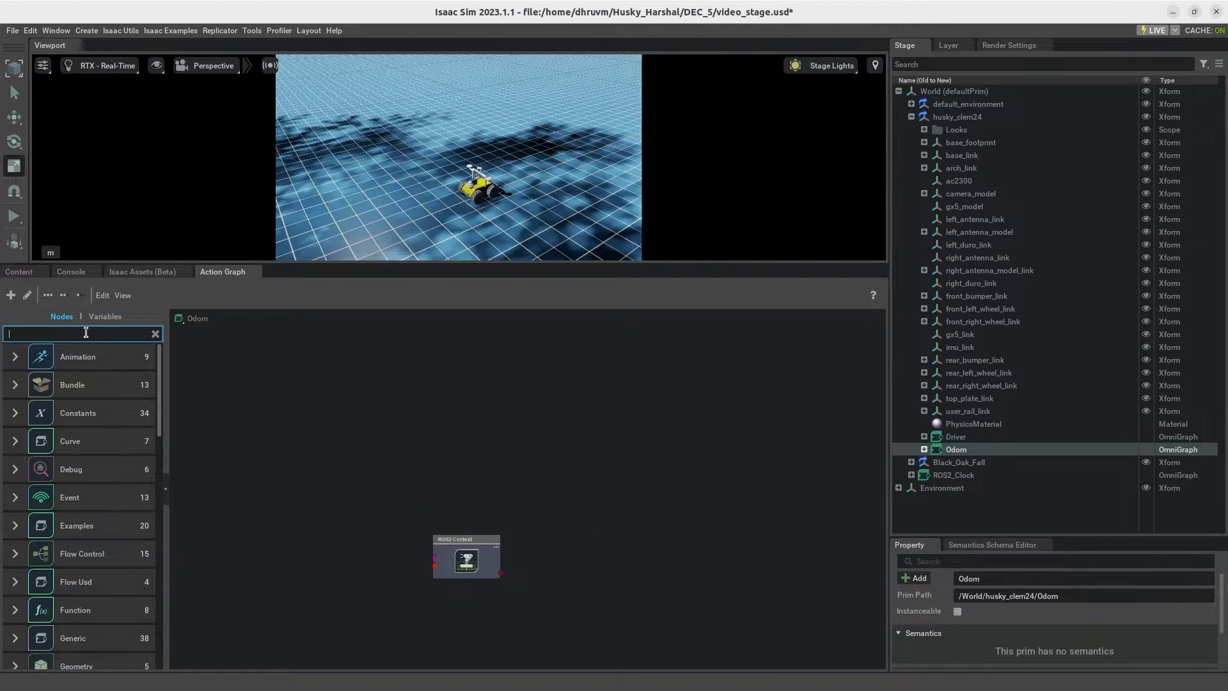
text(on play b)
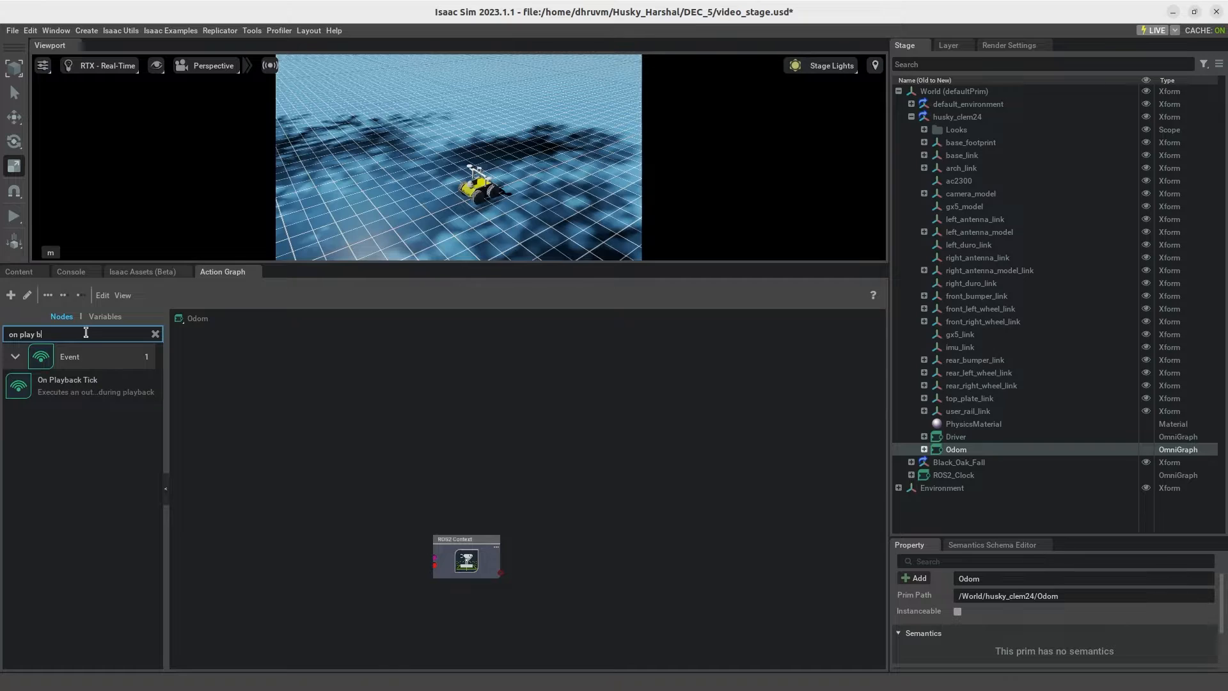
drag(89, 384, 414, 440)
Step: Add an Isaac Read Simulation Time node and arrange it in a column with the On Playback Tick and ROS2 Context nodes
click(155, 334)
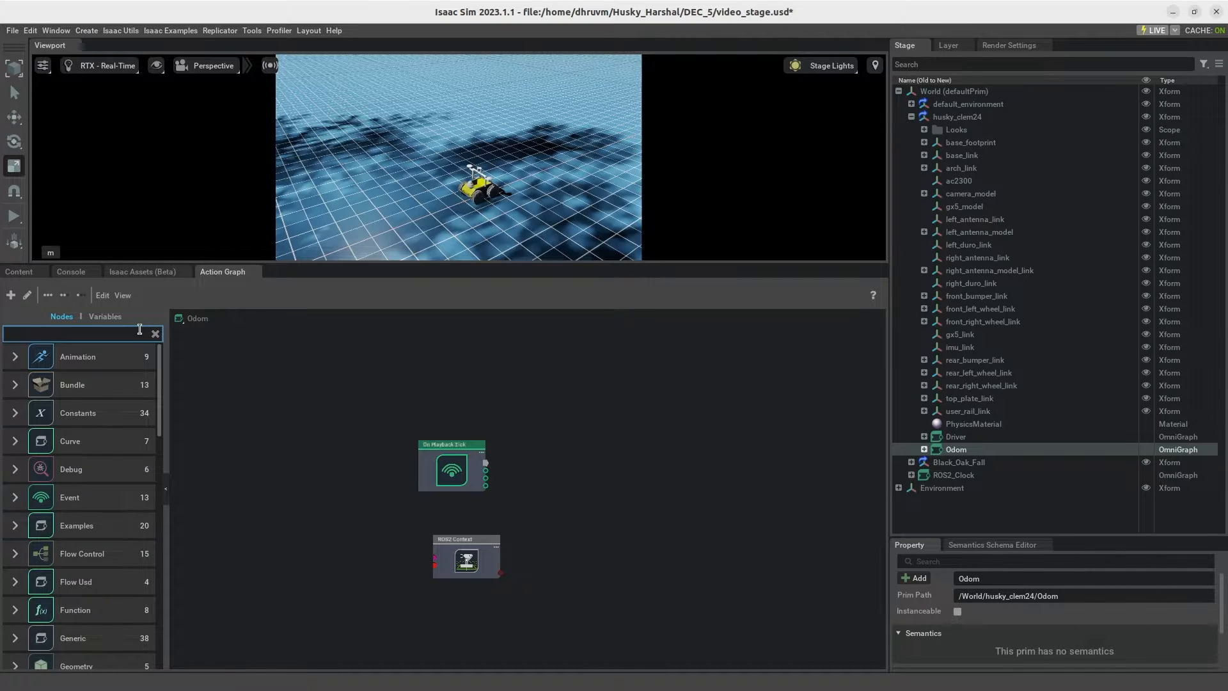
text(isaac reas)
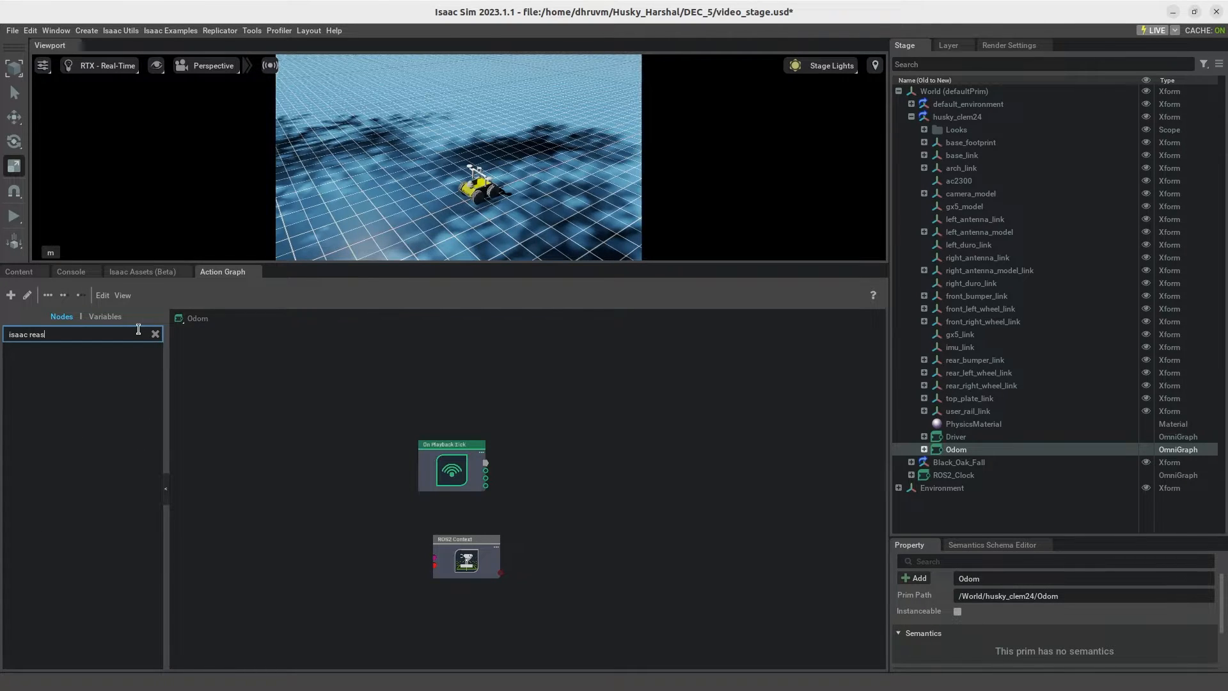
key(BackSpace)
text(d sim)
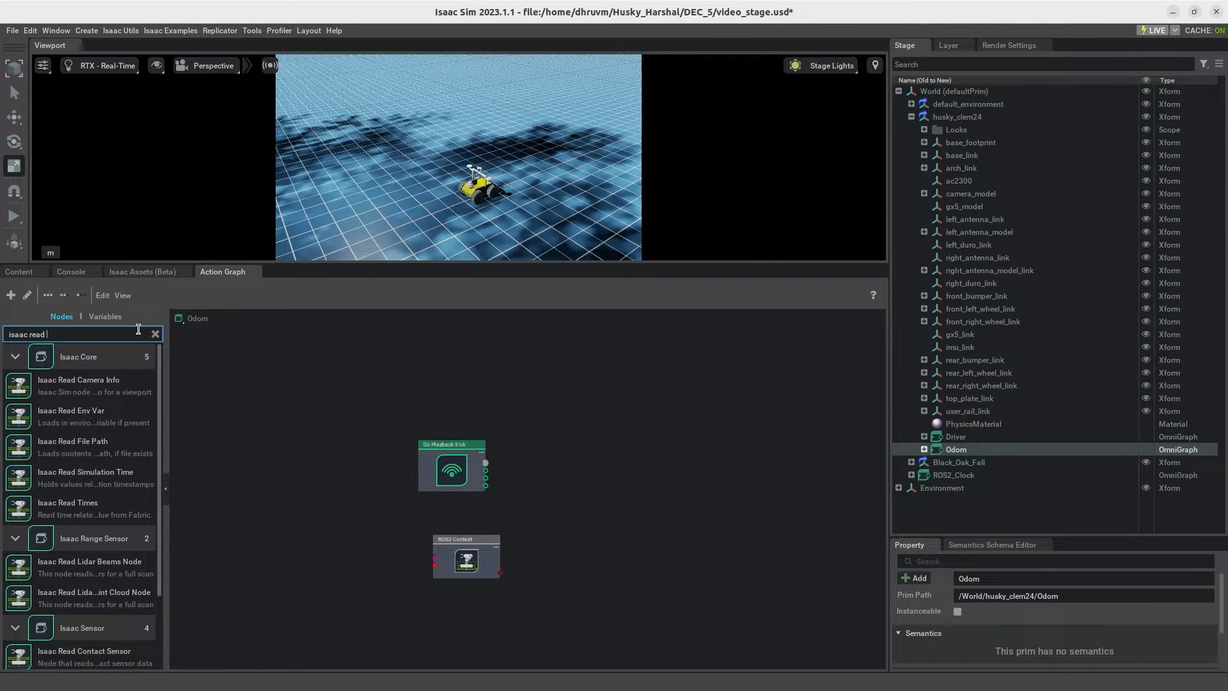
drag(94, 387, 315, 369)
drag(452, 471, 316, 462)
drag(476, 561, 301, 540)
click(493, 513)
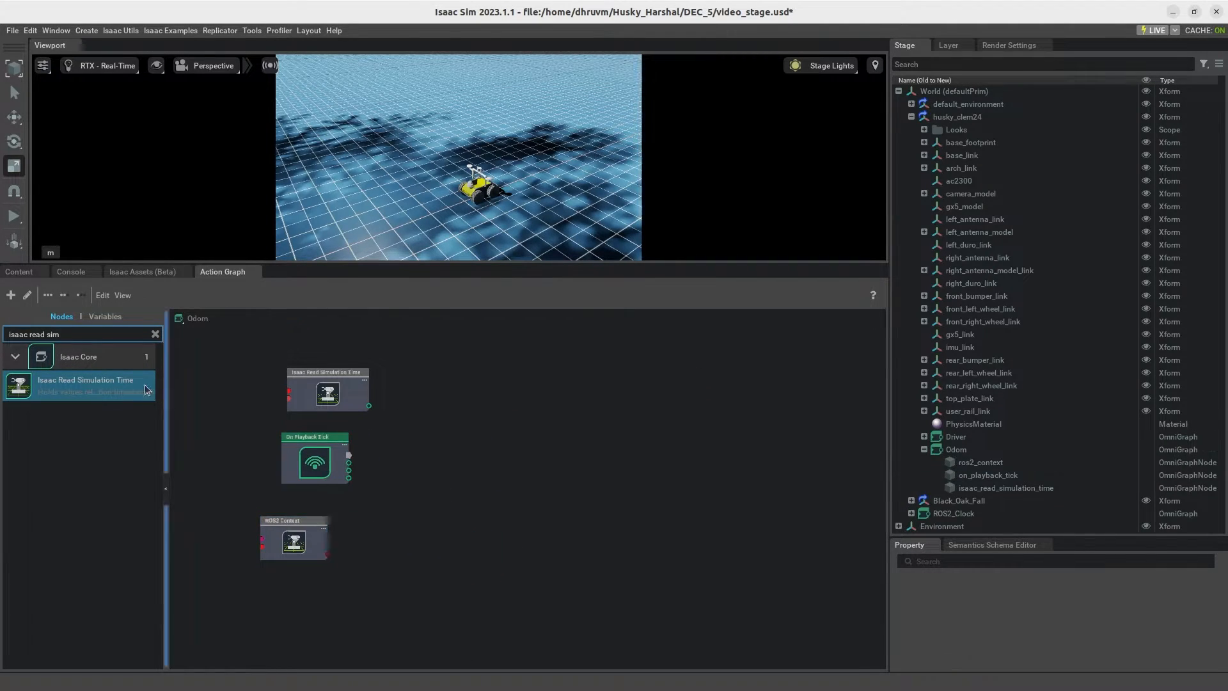
Step: Add a Constant String node to the Odom graph beside the ROS2 Context node
click(155, 334)
click(145, 333)
text(const)
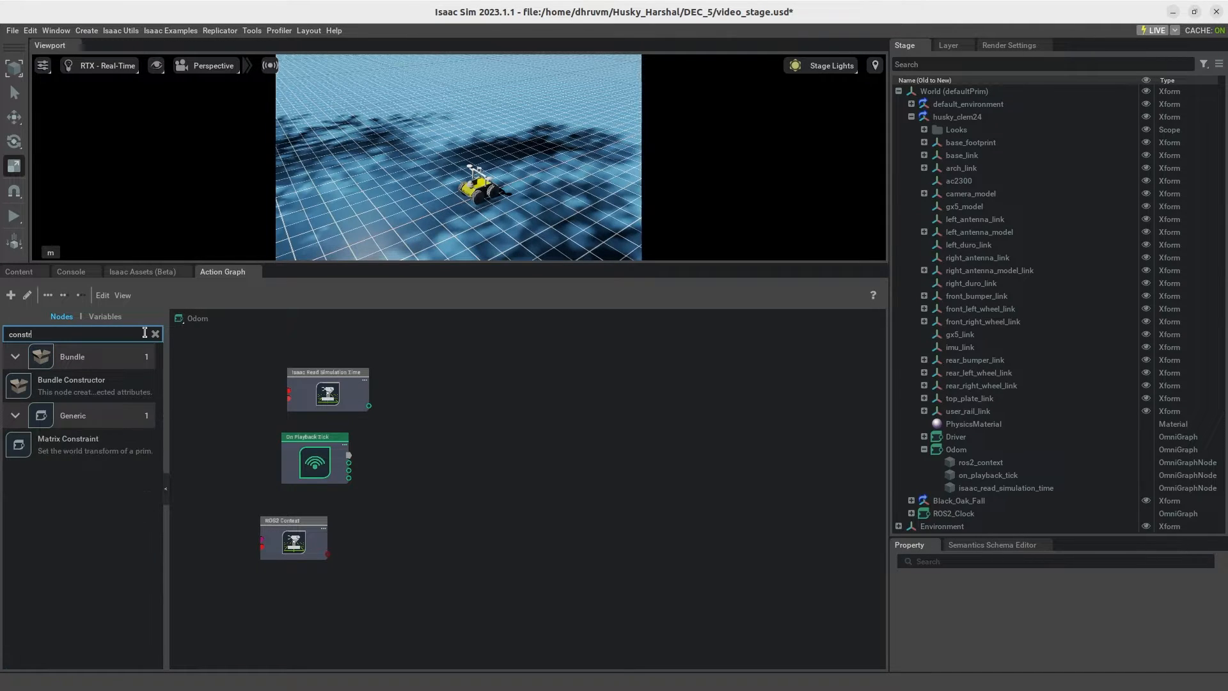
text(at)
key(BackSpace)
text(nt )
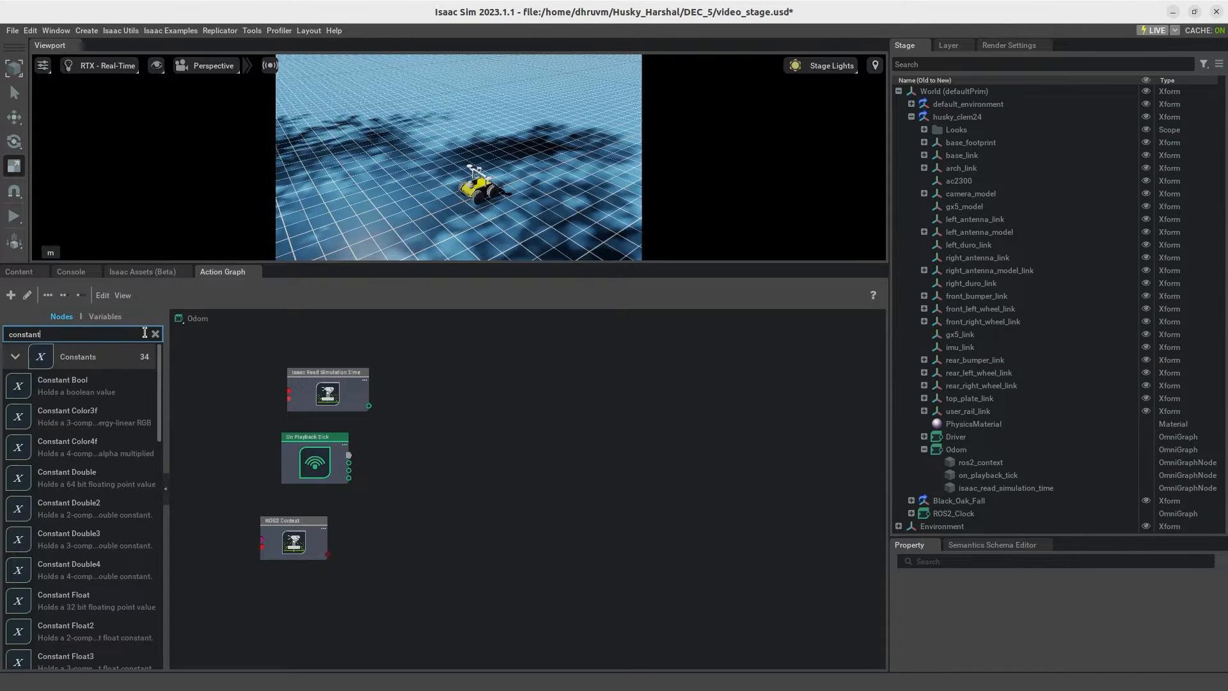
text(strin)
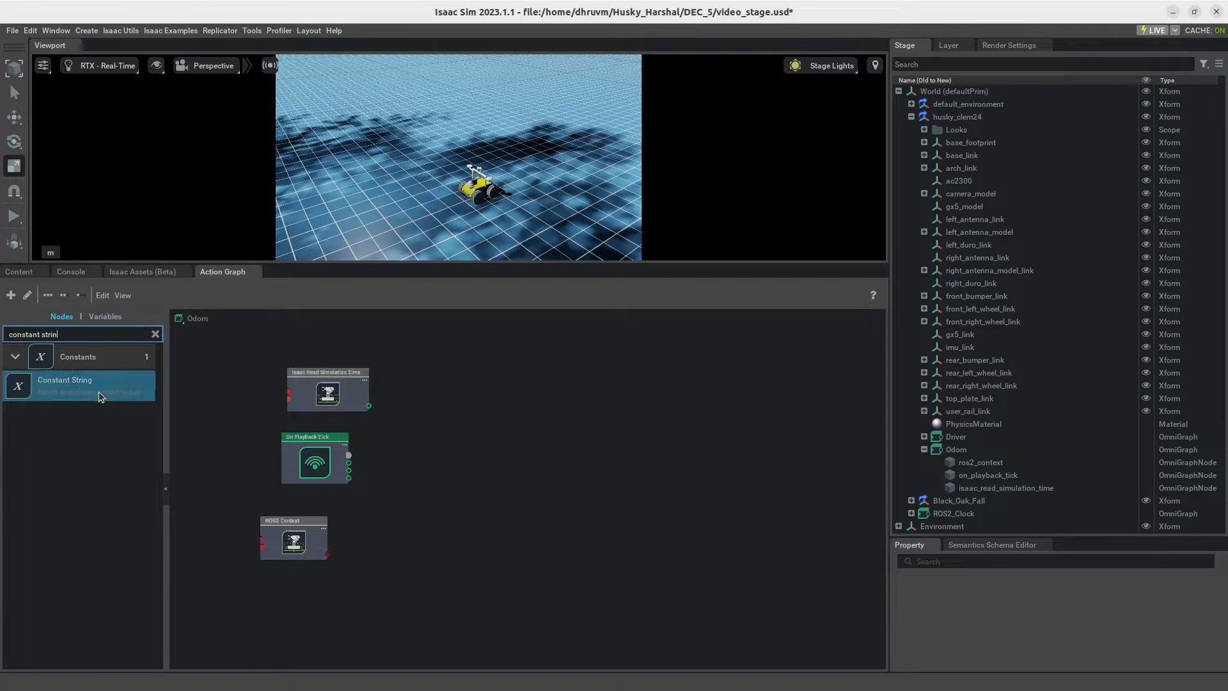
drag(99, 392, 366, 498)
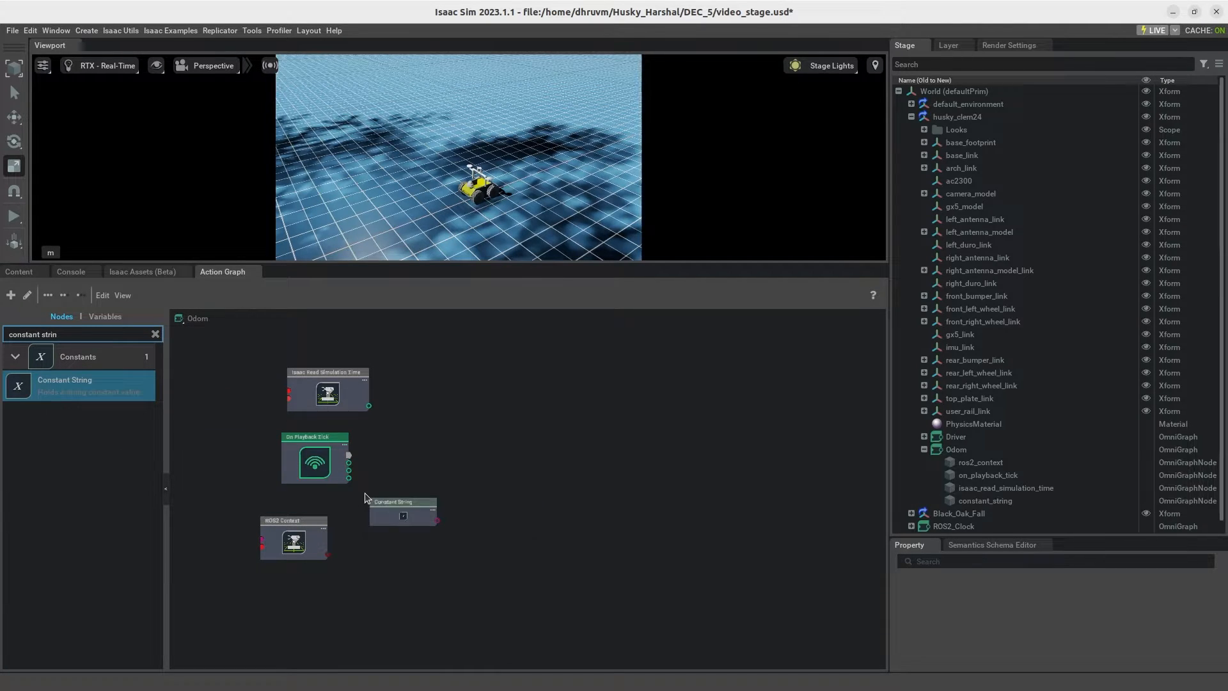
Step: Add an Isaac Compute Odometry Node to the Odom graph, beside the column of source nodes
click(155, 334)
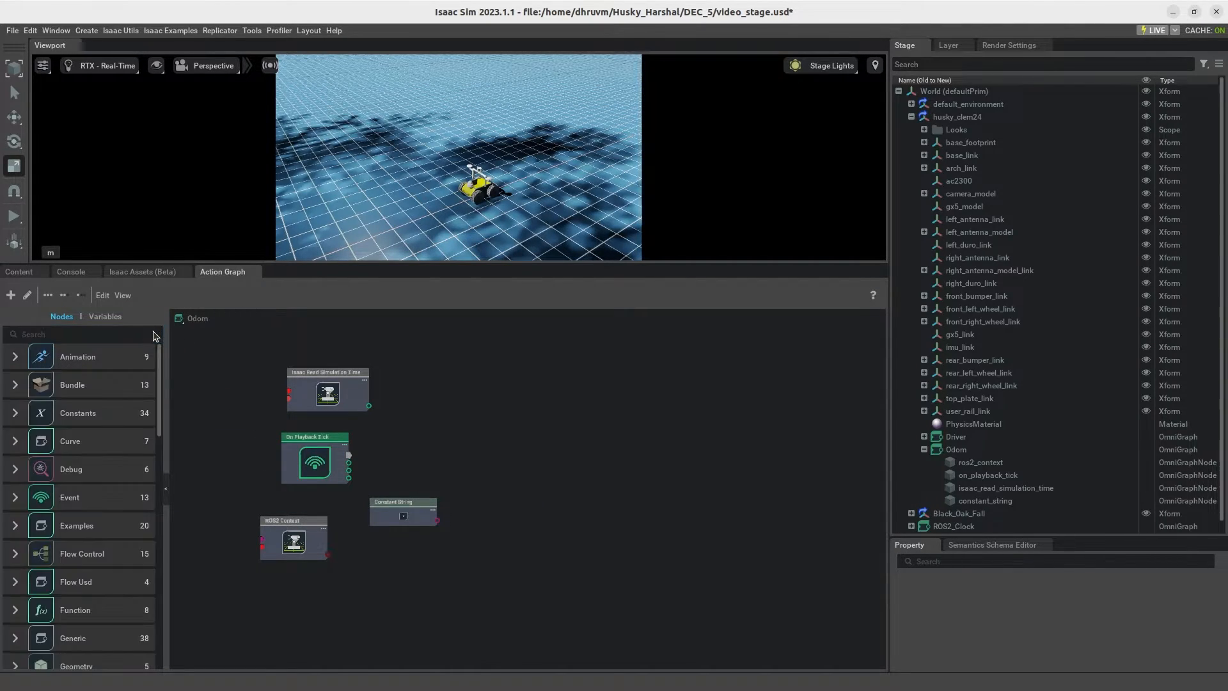
click(66, 334)
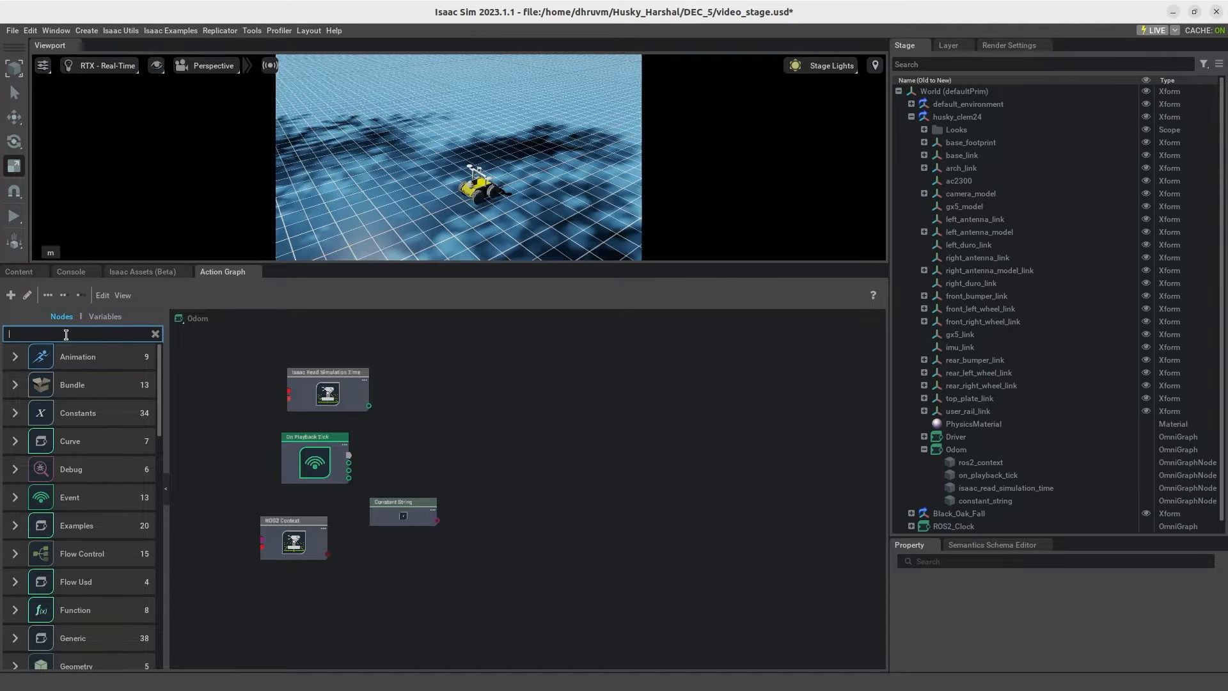
text(isaac compute od)
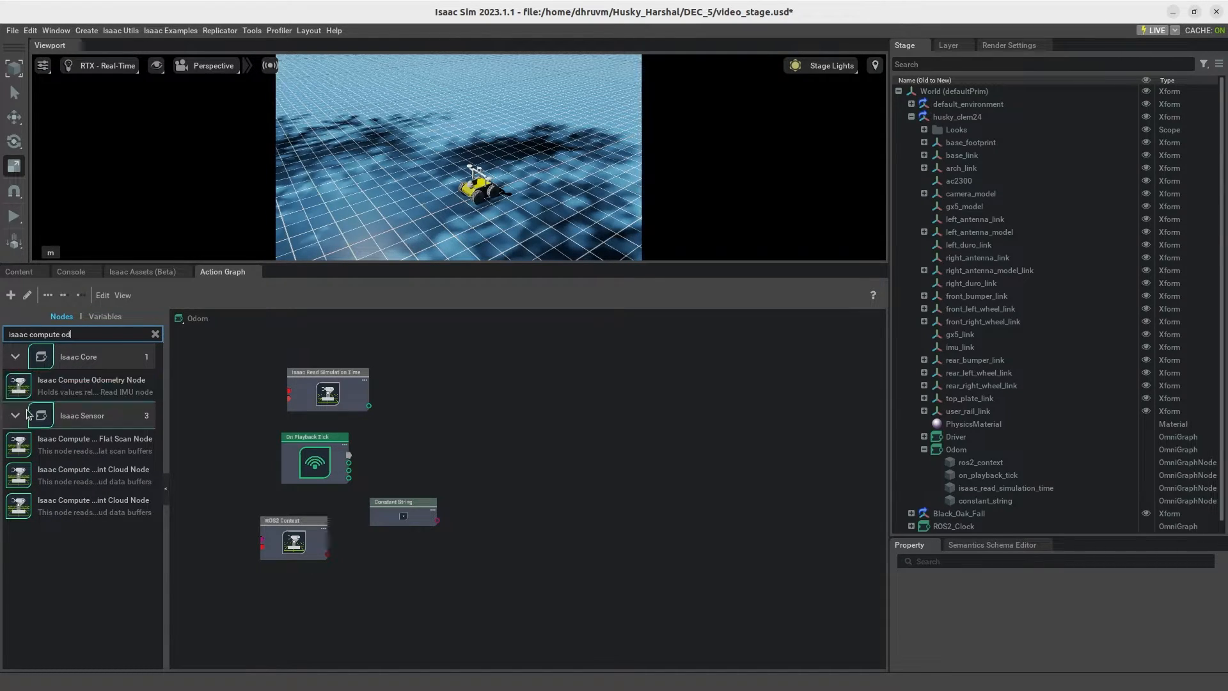
drag(64, 386, 447, 402)
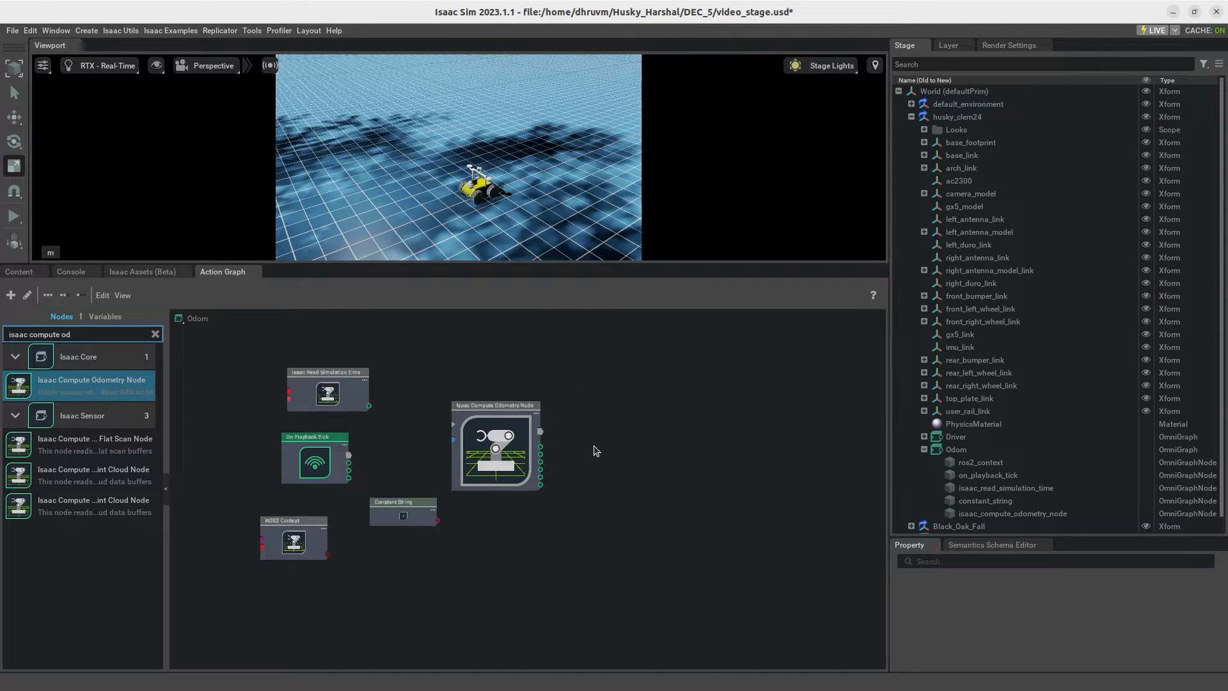
Step: Add one ROS2 Publish Raw Transform Tree node and two ROS2 Publish Transform Tree nodes beyond the Isaac Compute Odometry Node
click(154, 334)
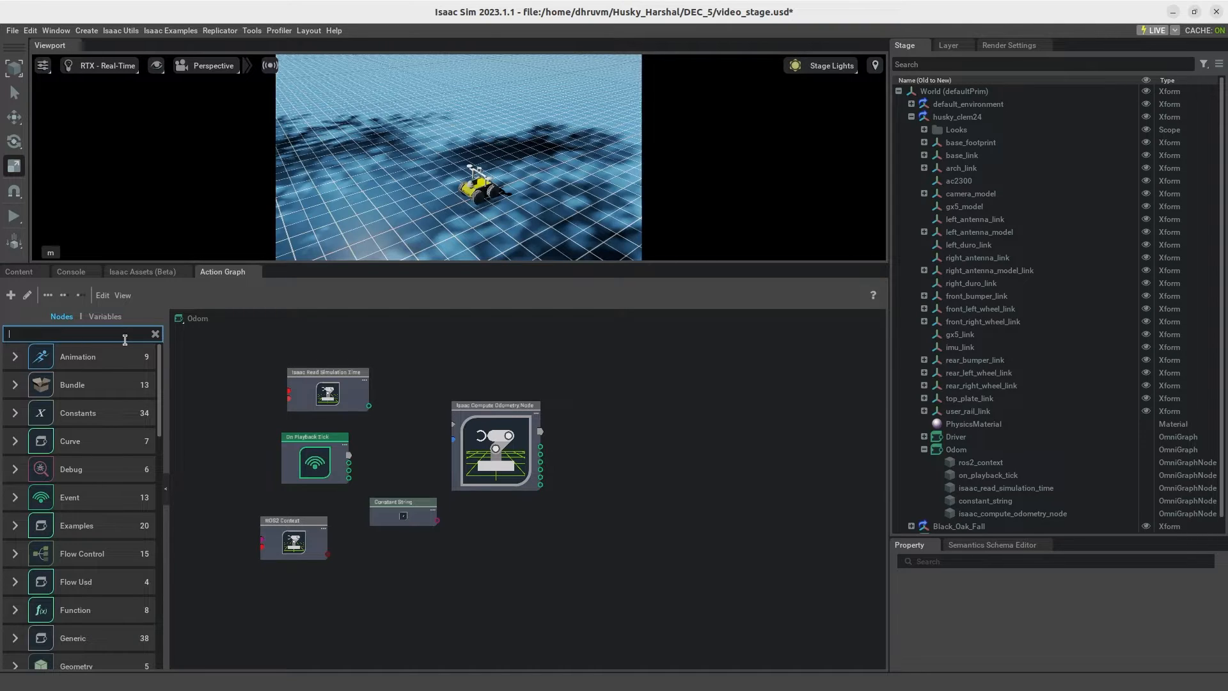
text(ros)
text(2 pl)
text(ubli)
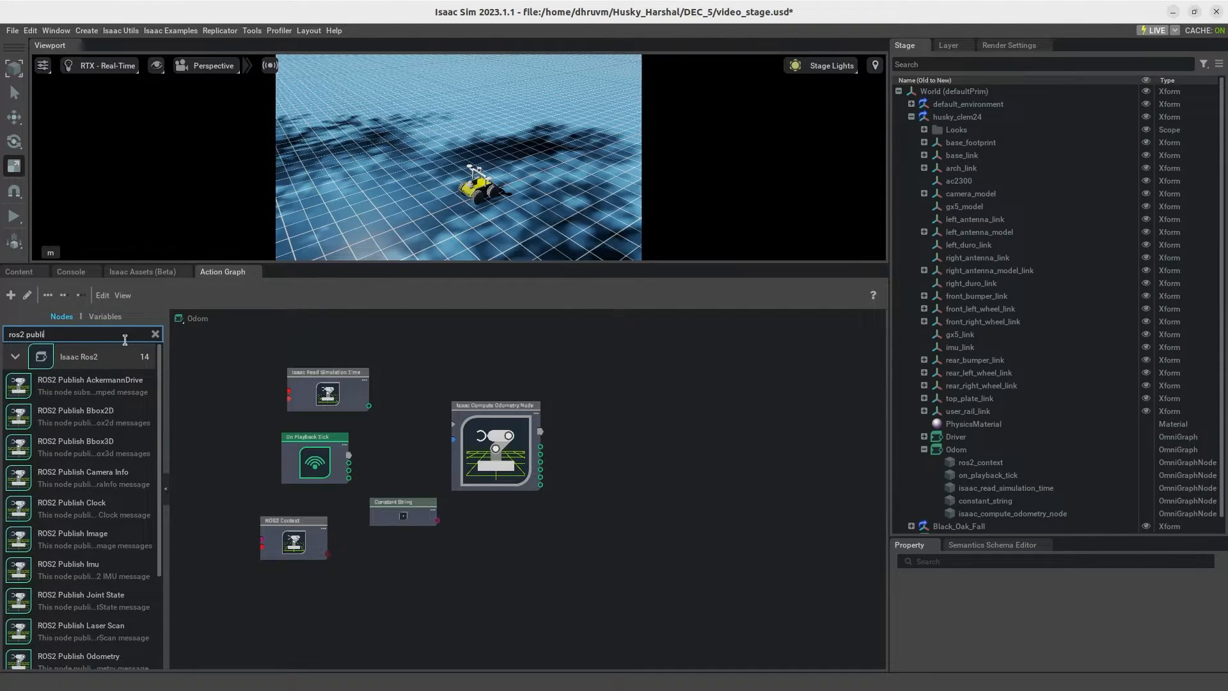
text(sh ra)
drag(128, 414, 666, 400)
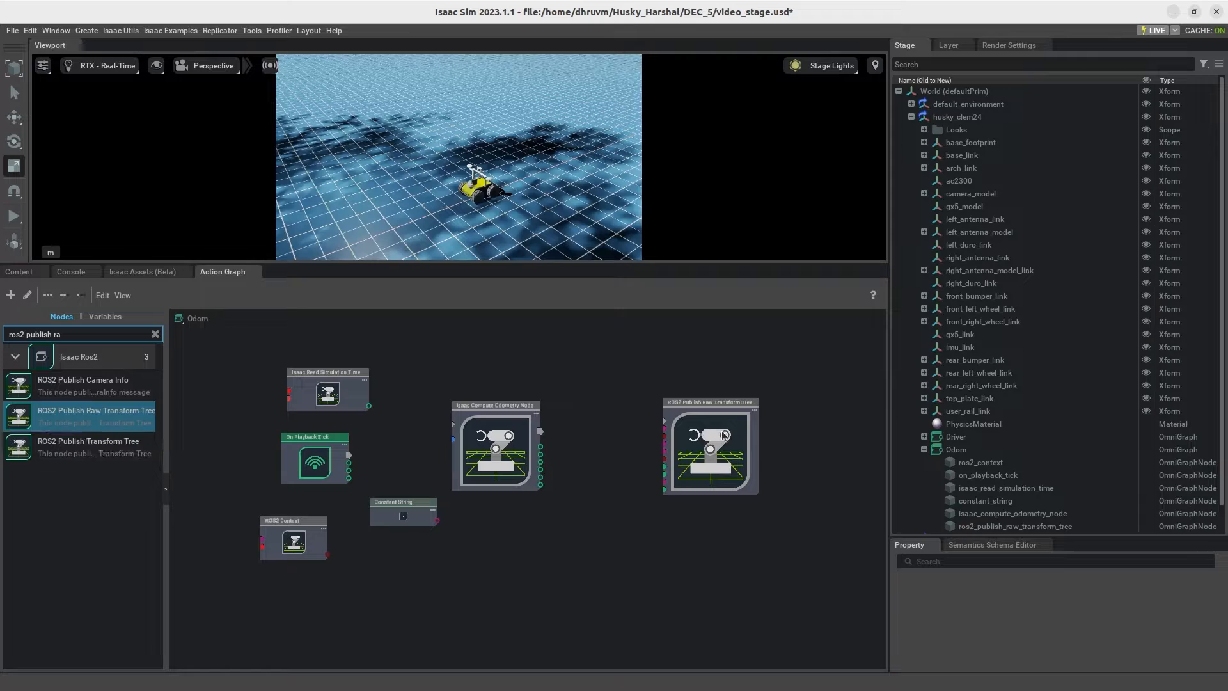
drag(78, 447, 643, 318)
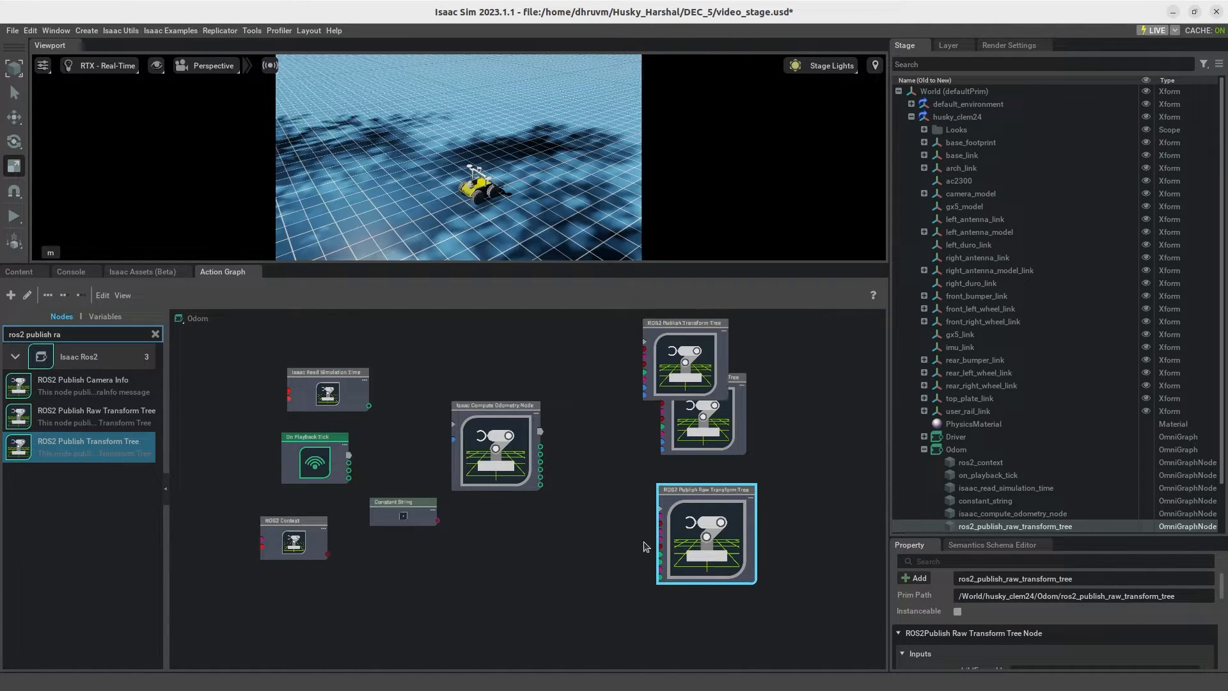
Step: Add a ROS2 Publish Odometry node below the ROS2 Publish Raw Transform Tree node
click(155, 334)
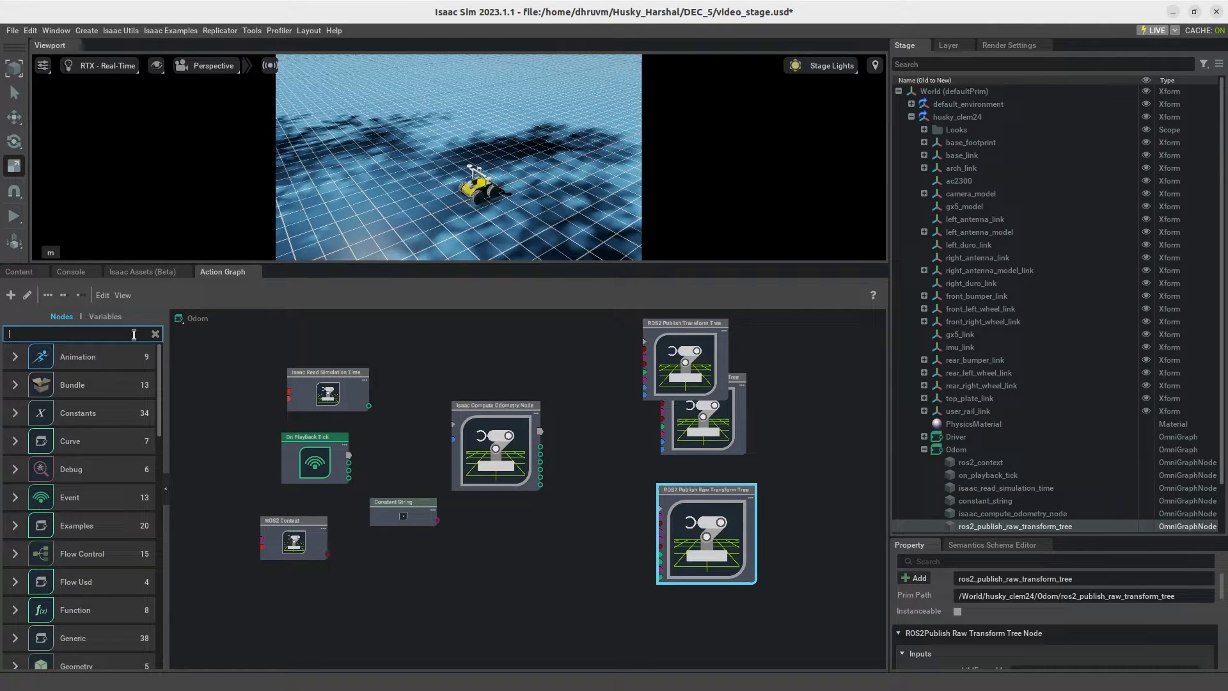
text(ros2 publi)
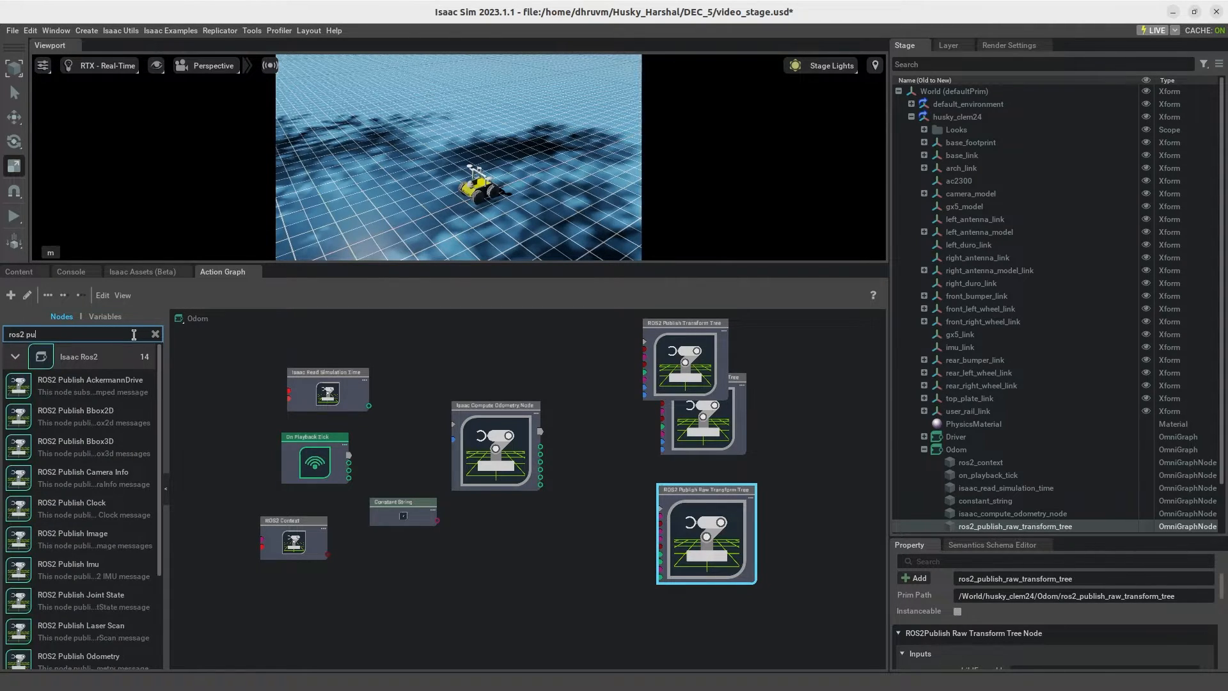
text(sh)
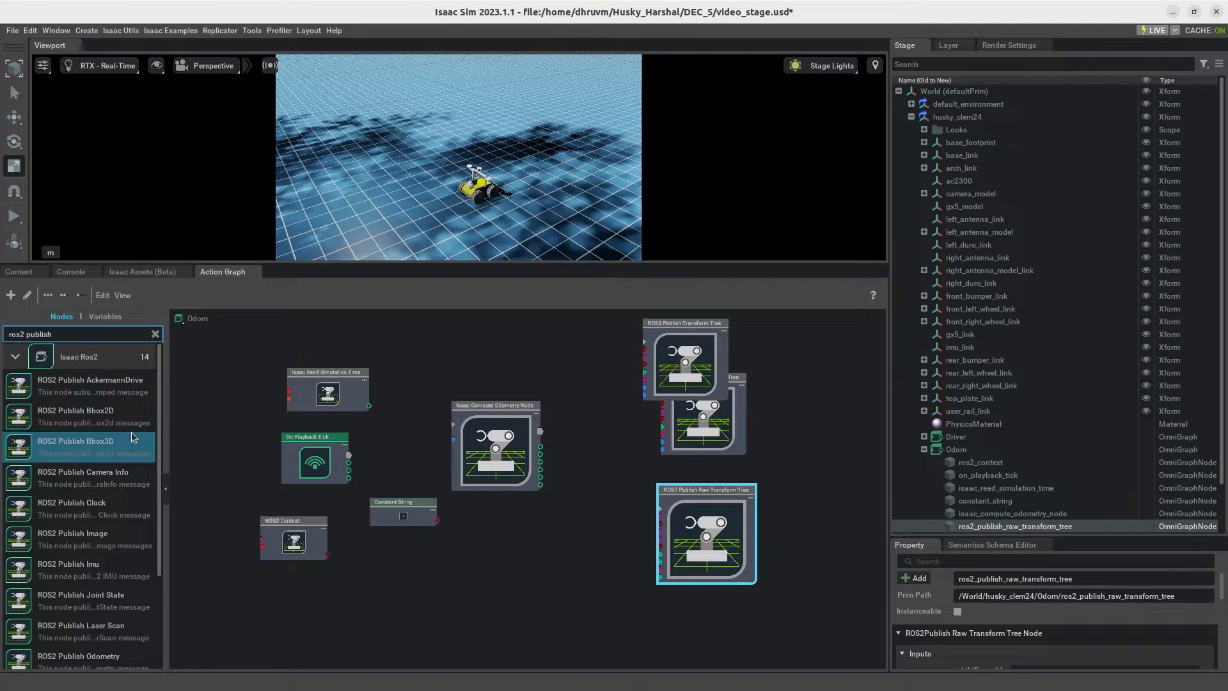
text( do)
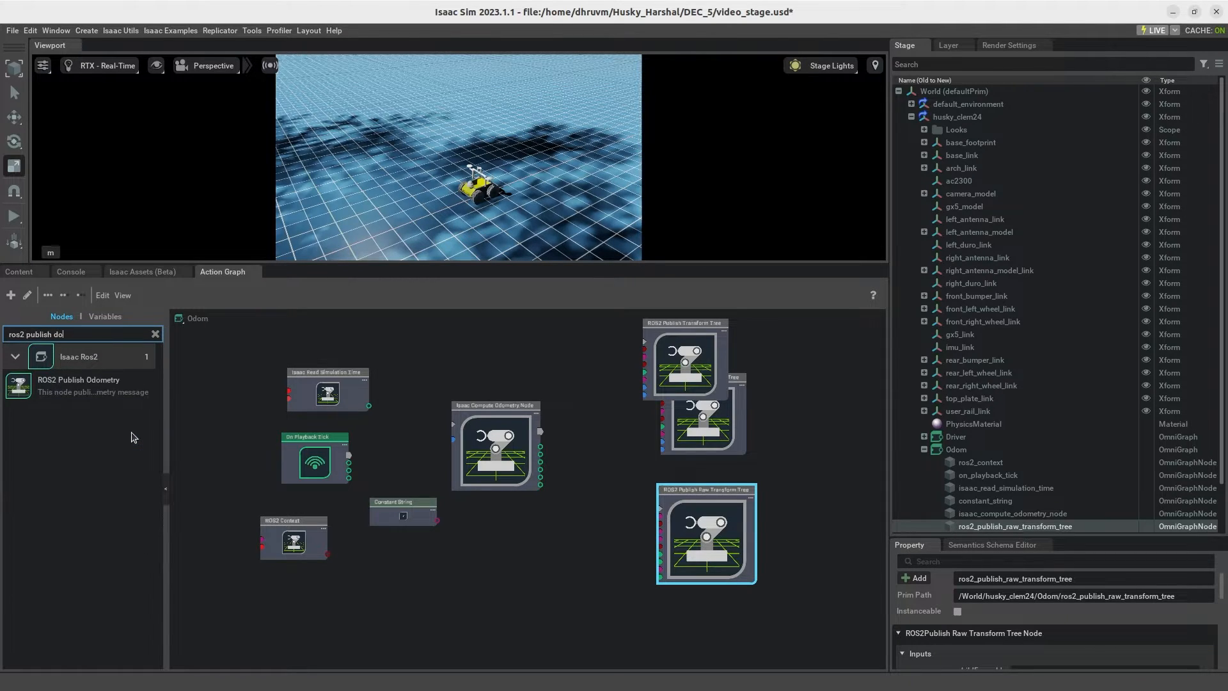
drag(100, 391, 680, 624)
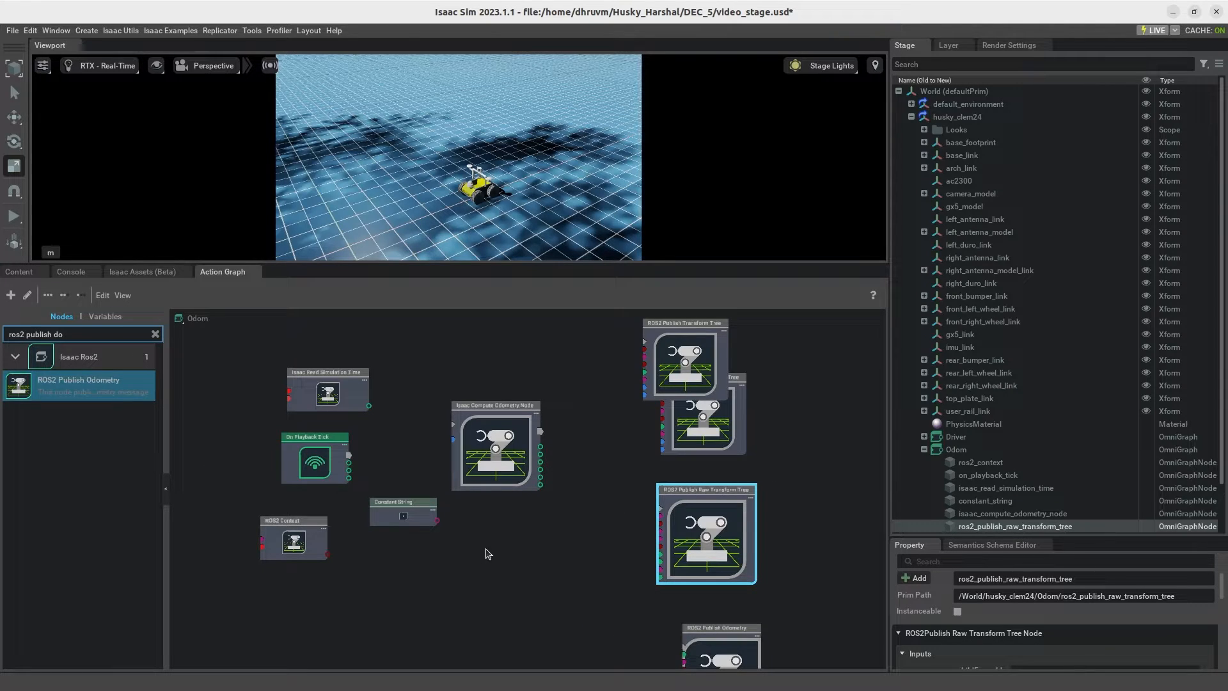
Step: Arrange the publisher nodes in a column: both Publish Transform Tree nodes first, followed by Publish Raw Transform Tree and Publish Odometry
middle_drag(590, 551, 583, 610)
drag(683, 399, 696, 353)
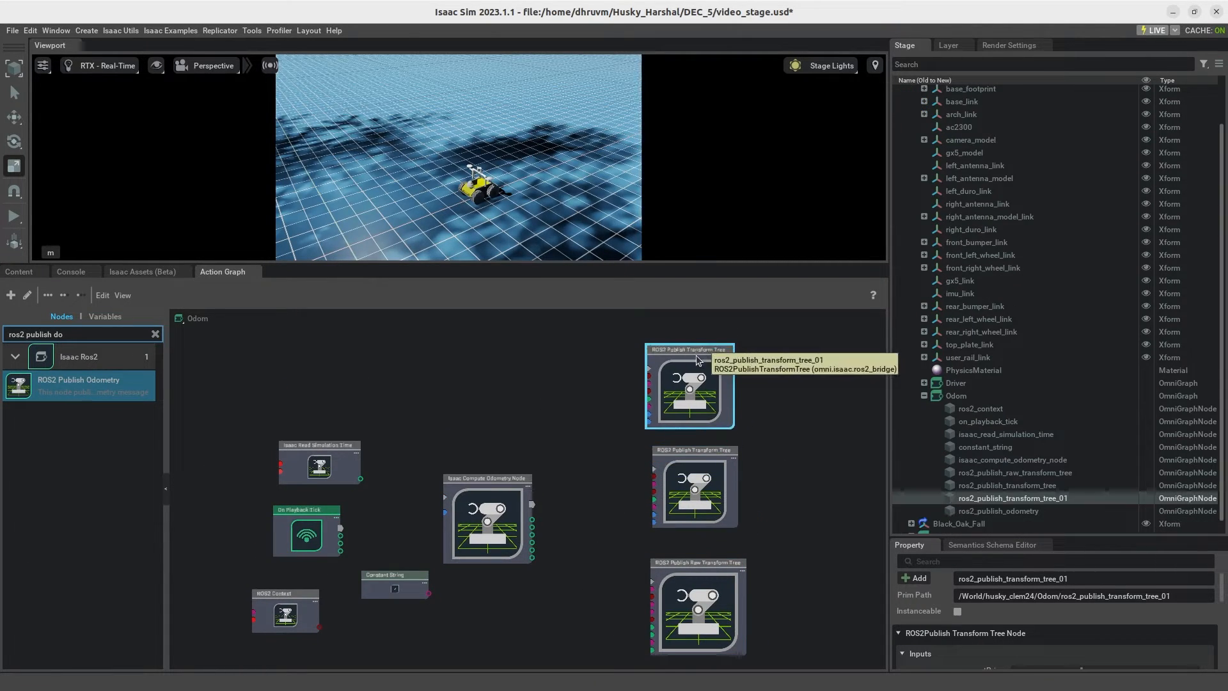
drag(698, 458, 692, 451)
drag(714, 607, 708, 585)
middle_drag(832, 552, 806, 431)
drag(696, 633, 683, 578)
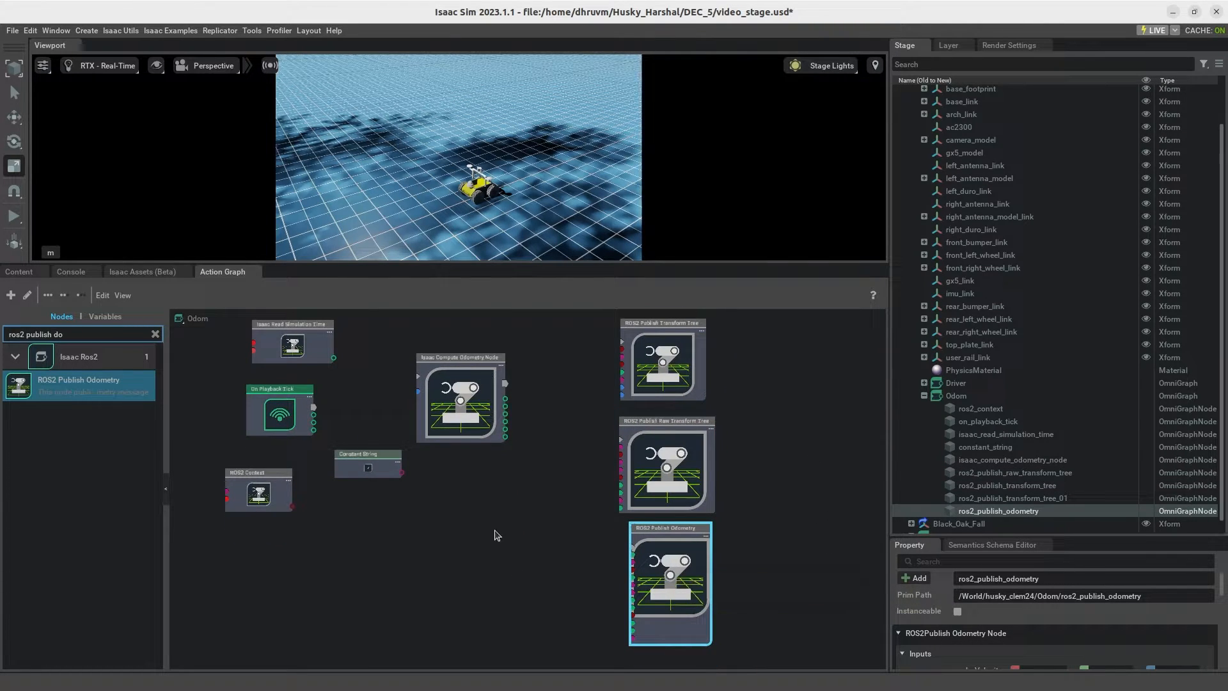
Step: Place the Constant String node between On Playback Tick and ROS2 Context, and move the Isaac Compute Odometry Node closer to that column
middle_drag(497, 535, 522, 585)
drag(301, 531, 341, 570)
drag(366, 518, 284, 517)
drag(323, 570, 307, 562)
drag(503, 447, 472, 461)
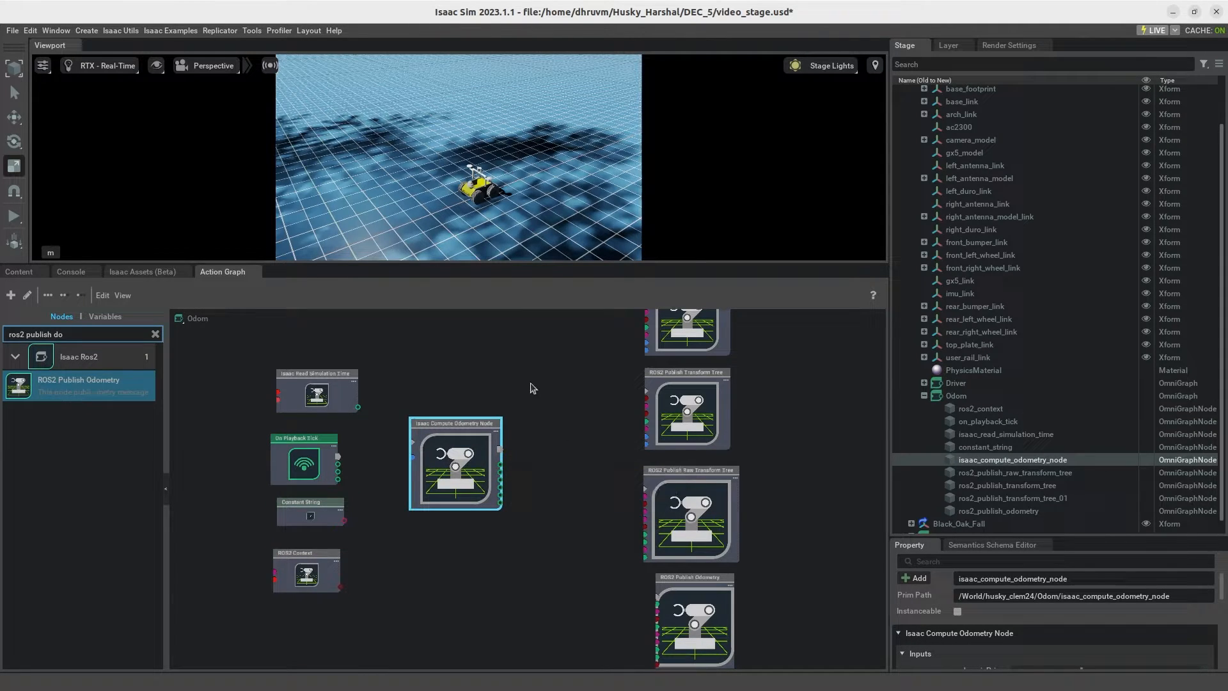
Step: Connect the Tick output of On Playback Tick to Exec In of the Isaac Compute Odometry Node
scroll(521, 411, up, 3)
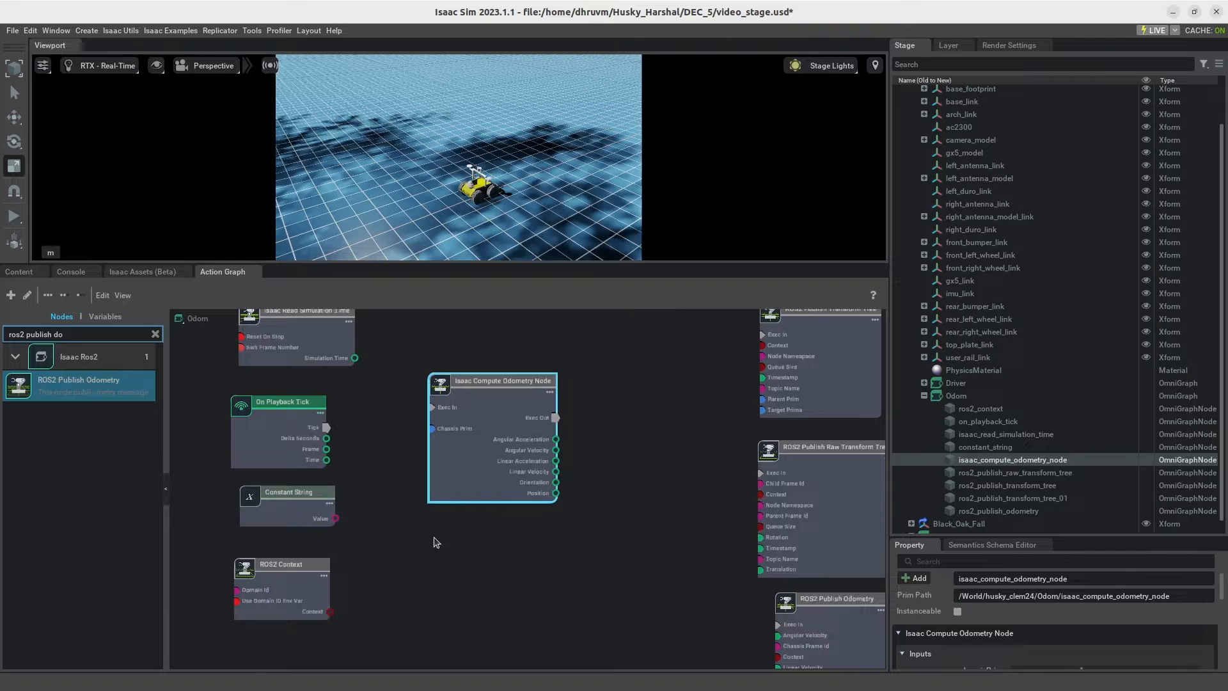
drag(467, 476, 472, 485)
drag(323, 428, 438, 415)
middle_drag(401, 455, 418, 474)
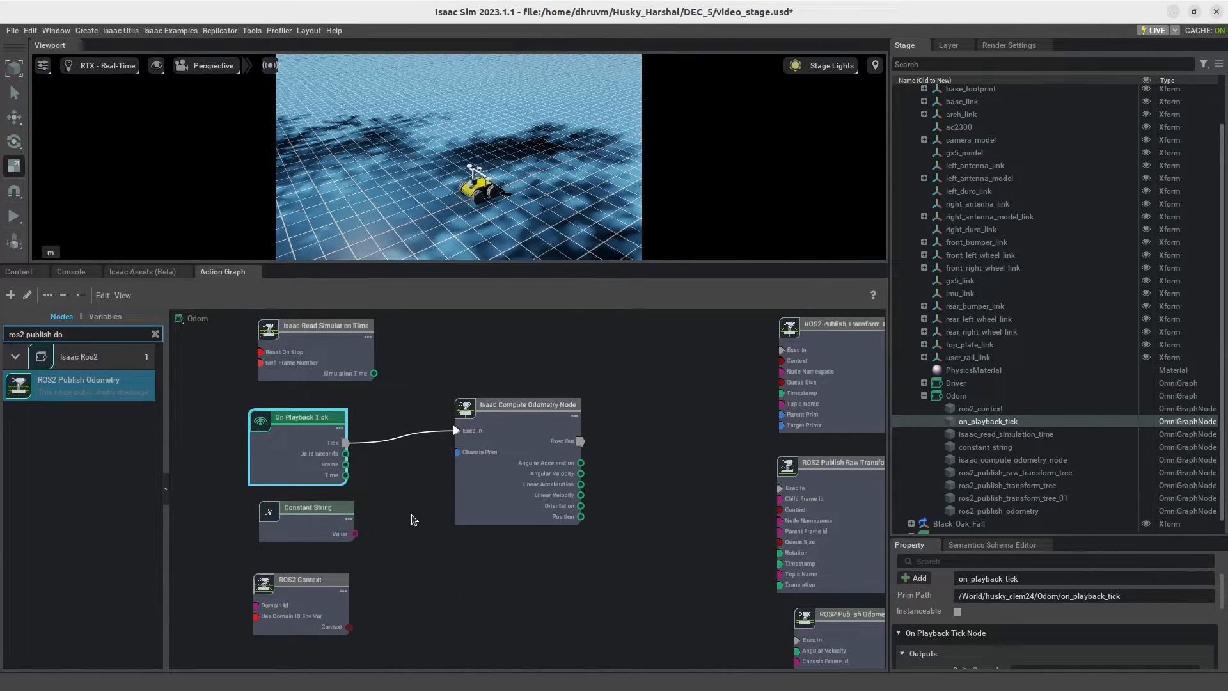
Step: Enlarge the property area and set the Isaac Compute Odometry Node's chassisPrim target to base_footprint under husky_clem24
drag(890, 313, 748, 311)
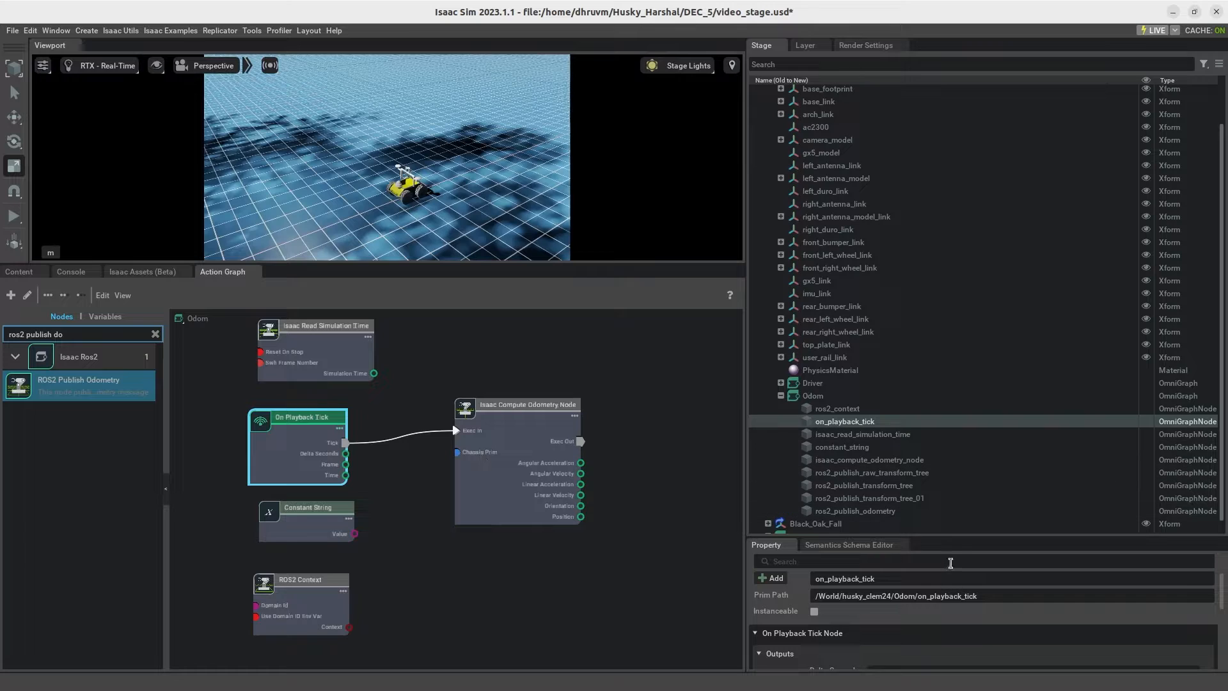
drag(965, 542, 932, 301)
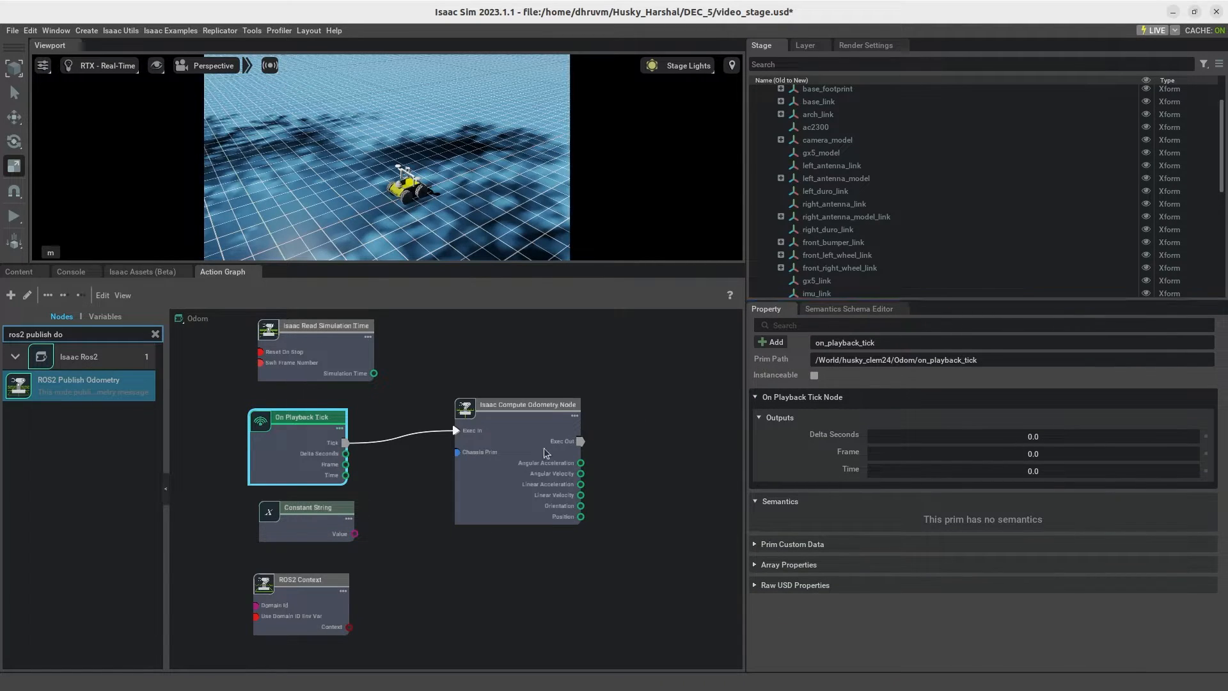
click(550, 474)
click(1017, 431)
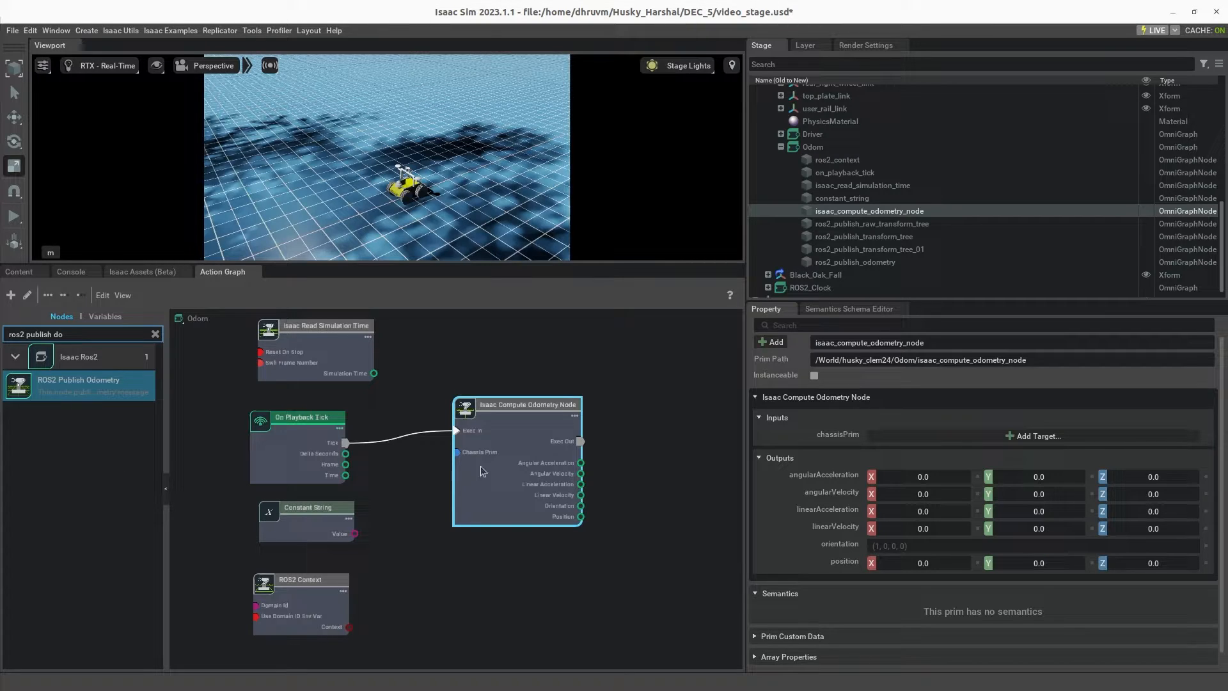
click(883, 440)
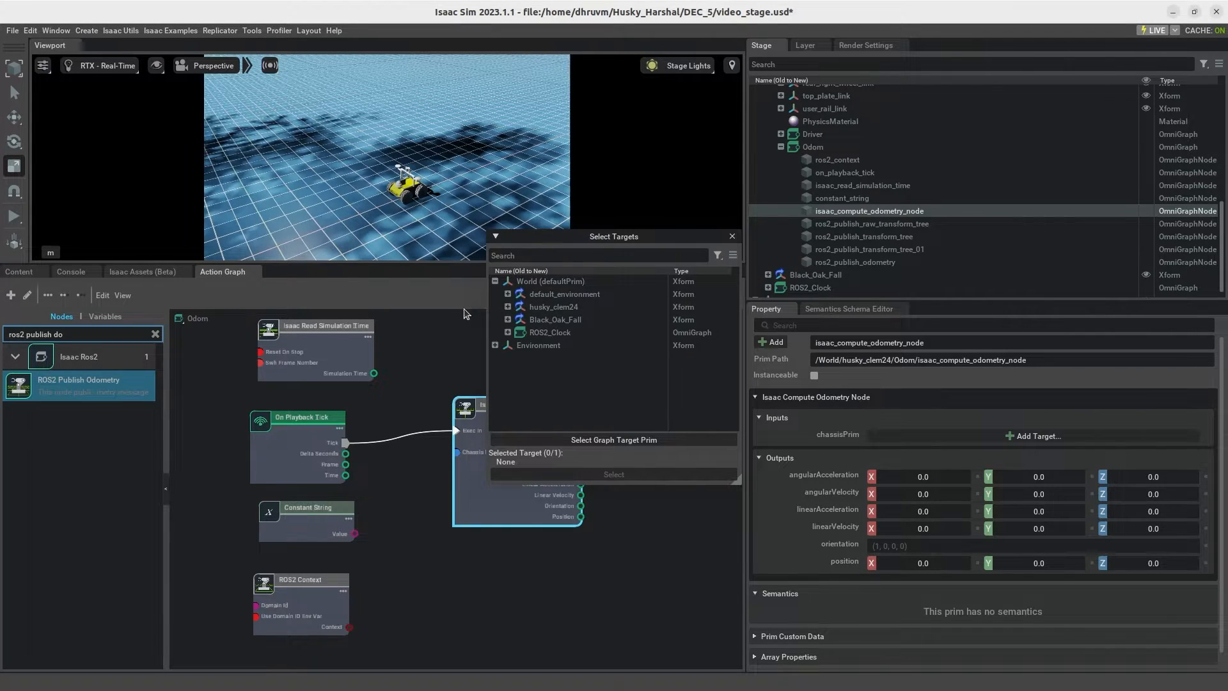
click(508, 307)
click(541, 334)
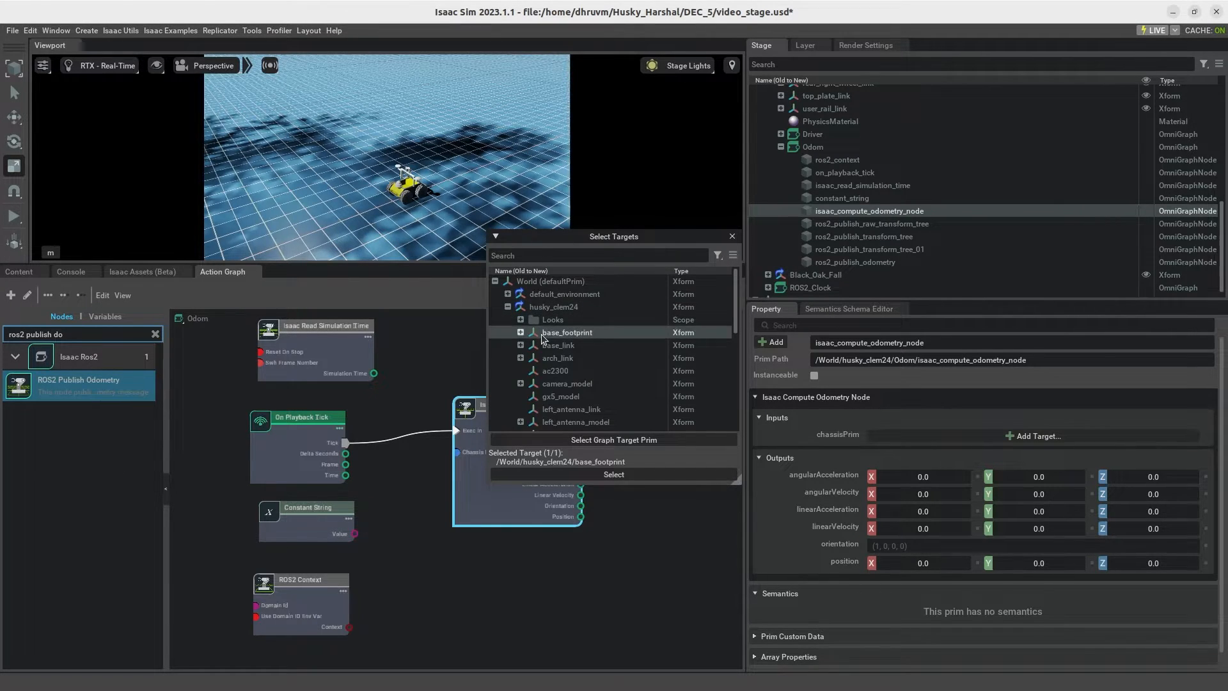
click(613, 474)
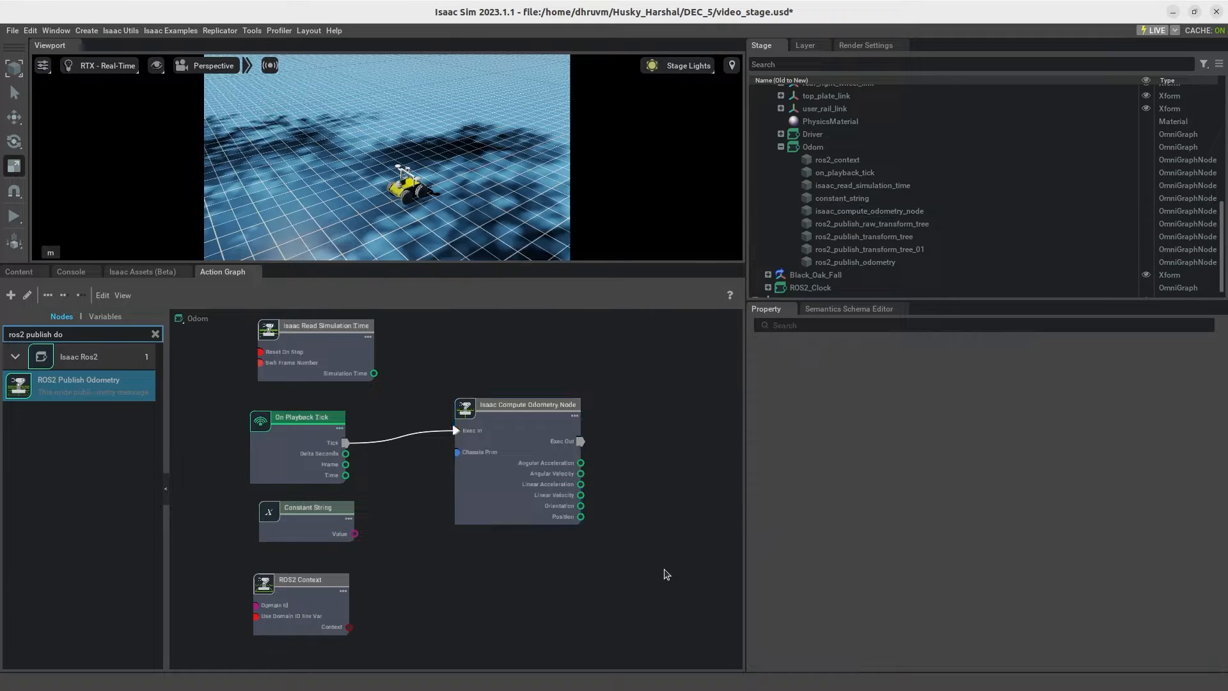
Step: Examine the inputs of the transform tree and odometry publisher nodes against the outputs of the source nodes
middle_drag(628, 482, 593, 493)
scroll(563, 437, down, 1)
middle_drag(574, 437, 504, 462)
middle_drag(531, 407, 516, 497)
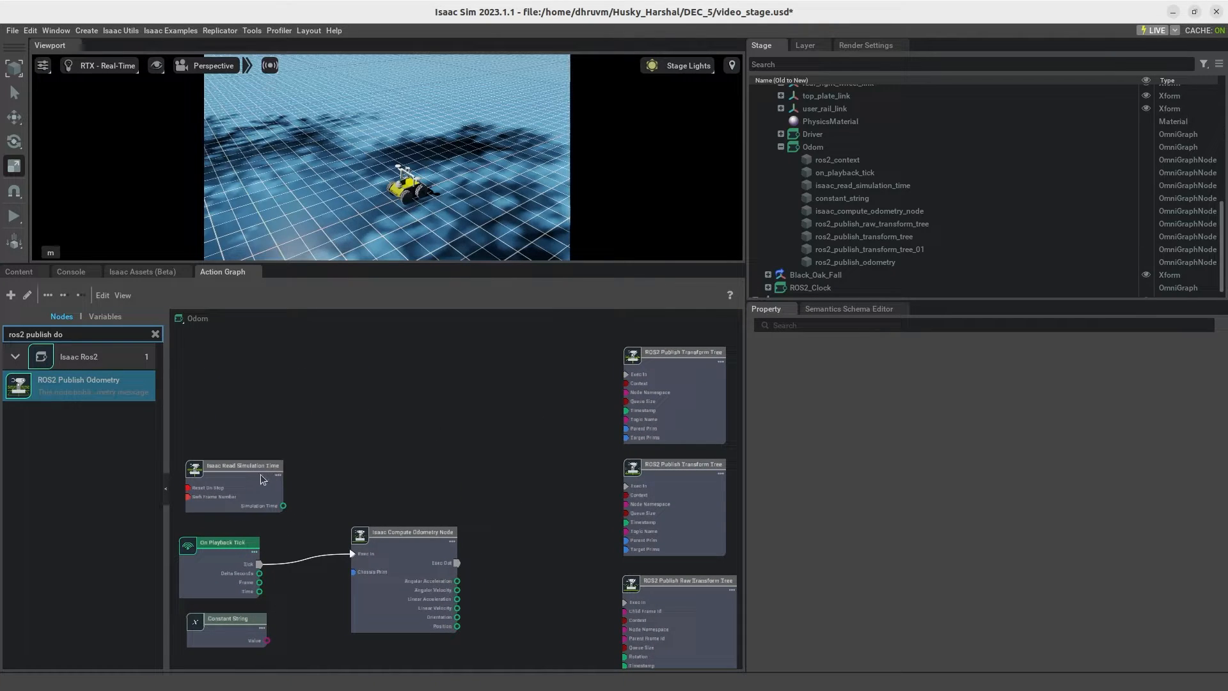
scroll(670, 420, up, 1)
middle_drag(544, 469, 507, 456)
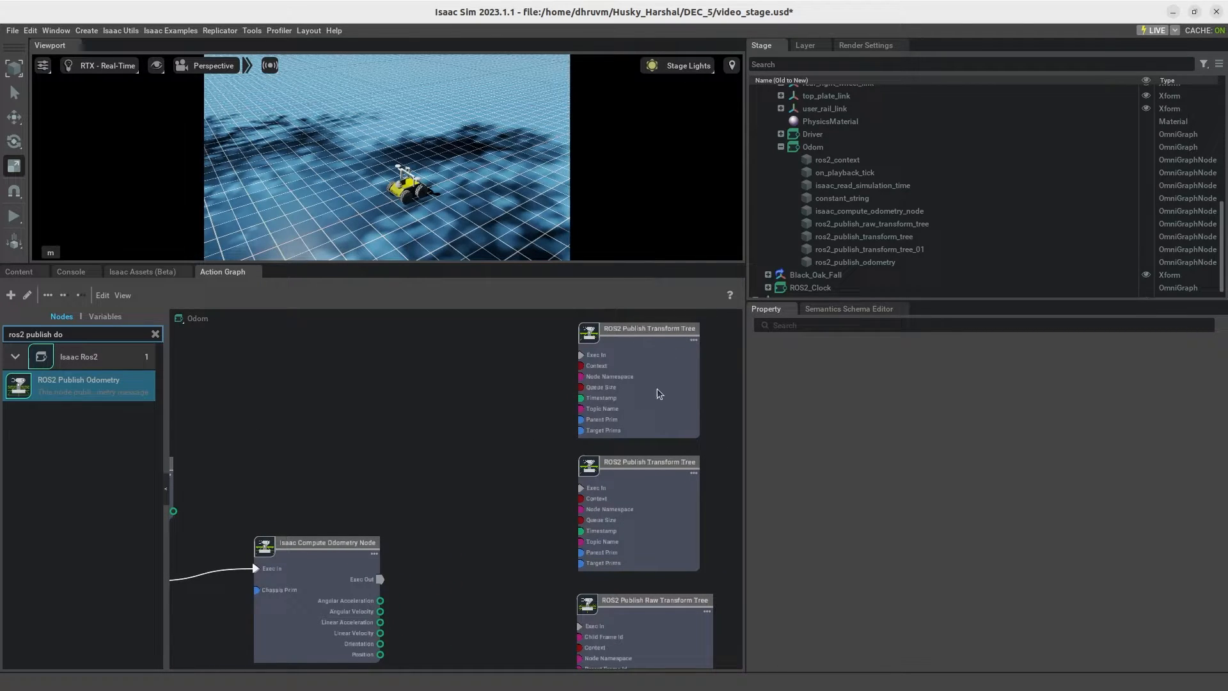
middle_drag(658, 387, 654, 346)
middle_drag(478, 463, 486, 263)
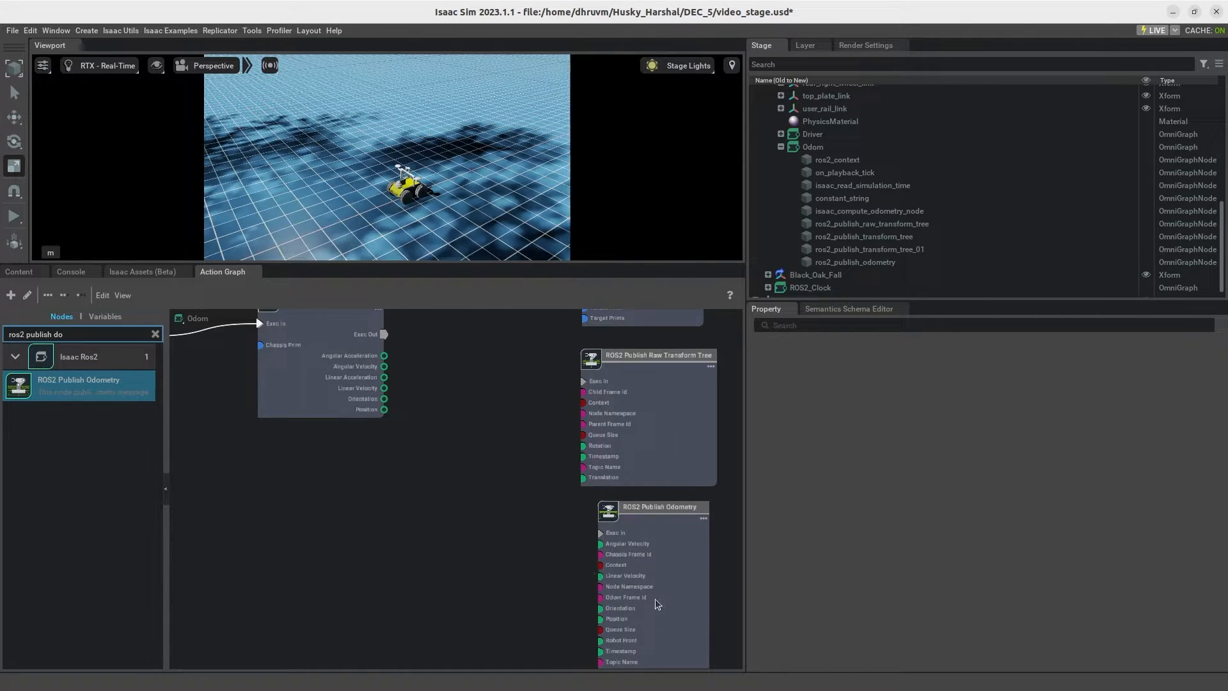
middle_drag(655, 597, 655, 582)
middle_drag(517, 455, 566, 641)
middle_drag(364, 324, 433, 452)
scroll(448, 442, down, 3)
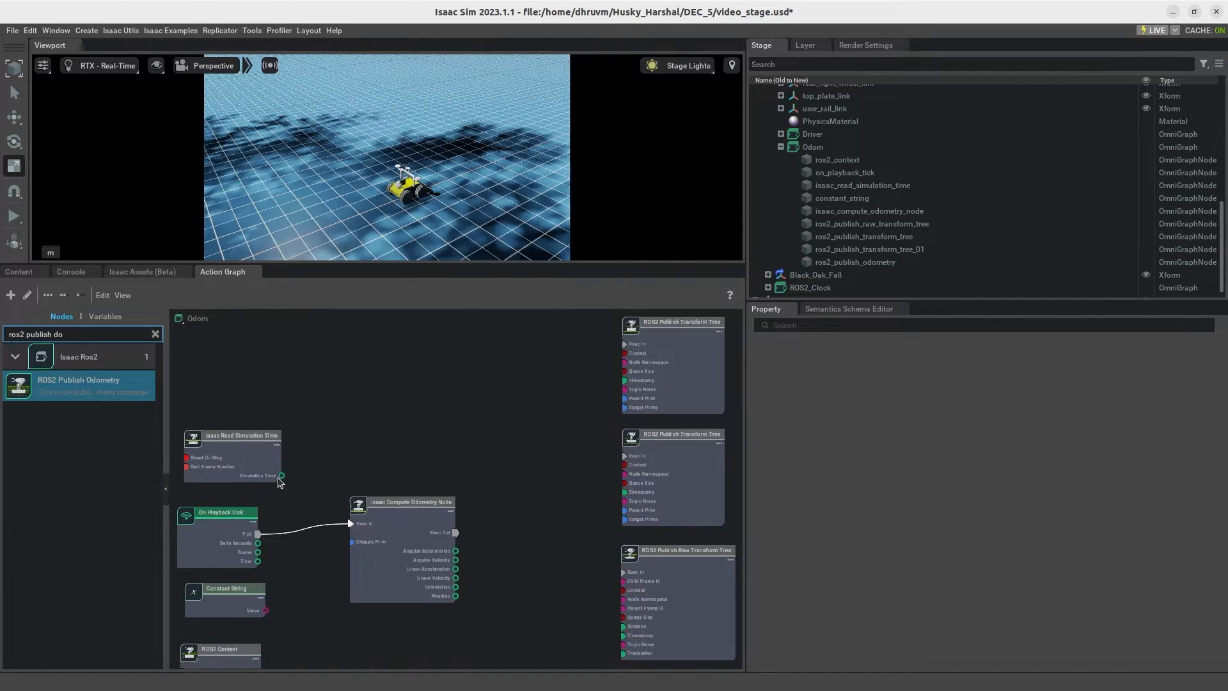
Step: Connect Simulation Time from Isaac Read Simulation Time to the Timestamp inputs of all four ROS2 publisher nodes
drag(283, 477, 626, 381)
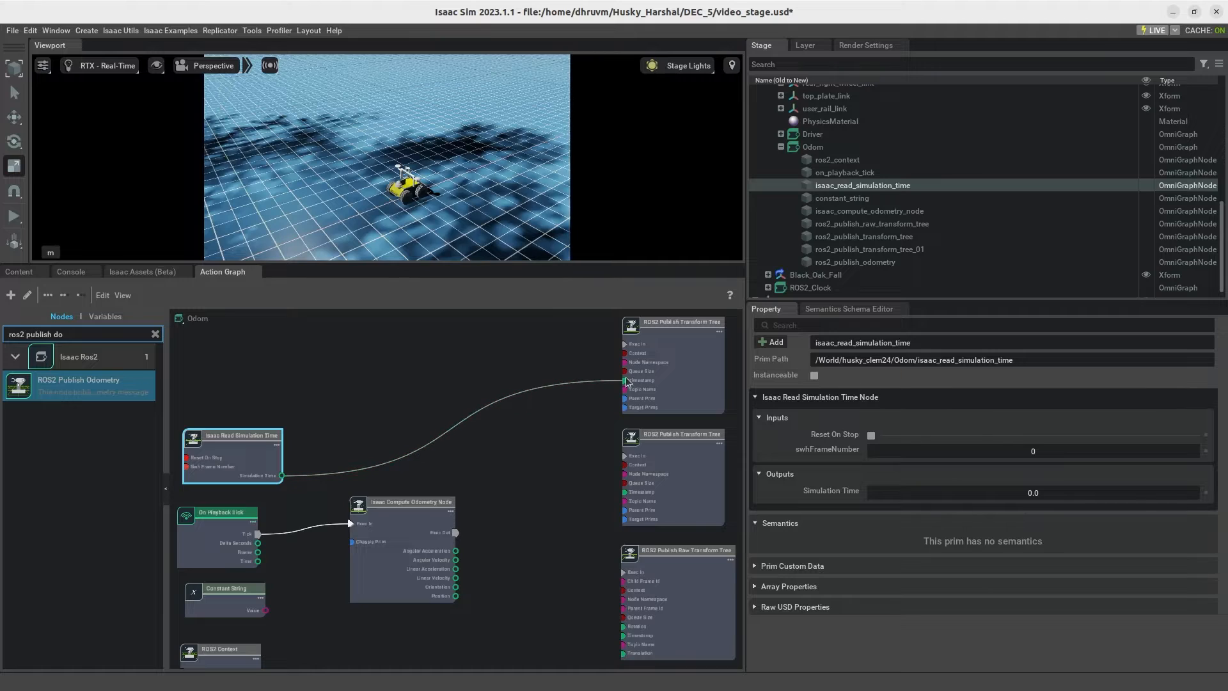
drag(282, 477, 625, 492)
middle_drag(568, 556, 570, 473)
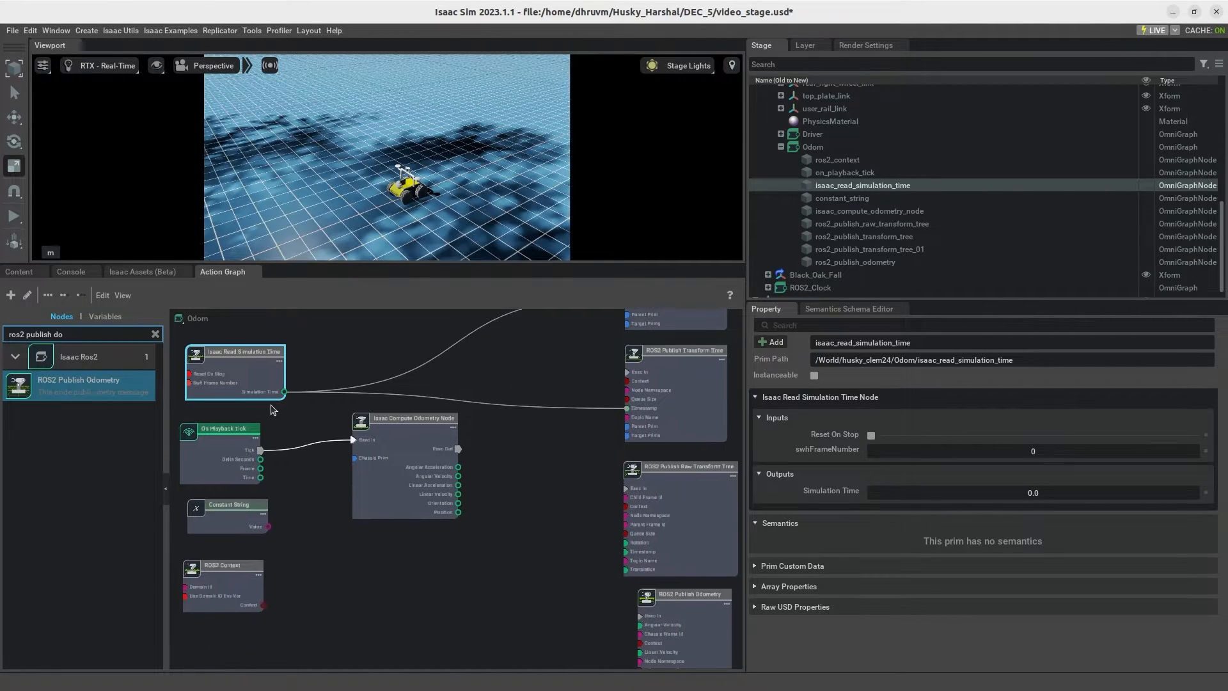
drag(289, 394, 621, 557)
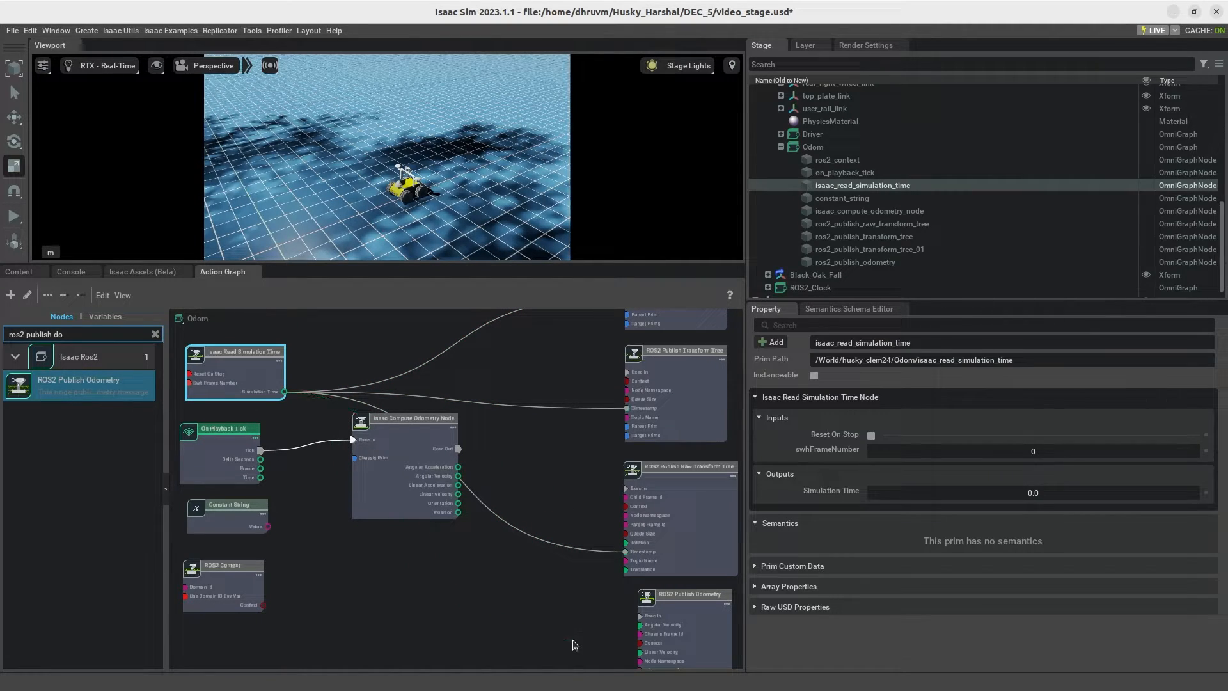
middle_drag(575, 642, 573, 584)
drag(284, 333, 640, 659)
click(386, 586)
Step: Connect the ROS2 Context node's Context output to the Context inputs of all four ROS2 publisher nodes
drag(263, 547, 639, 589)
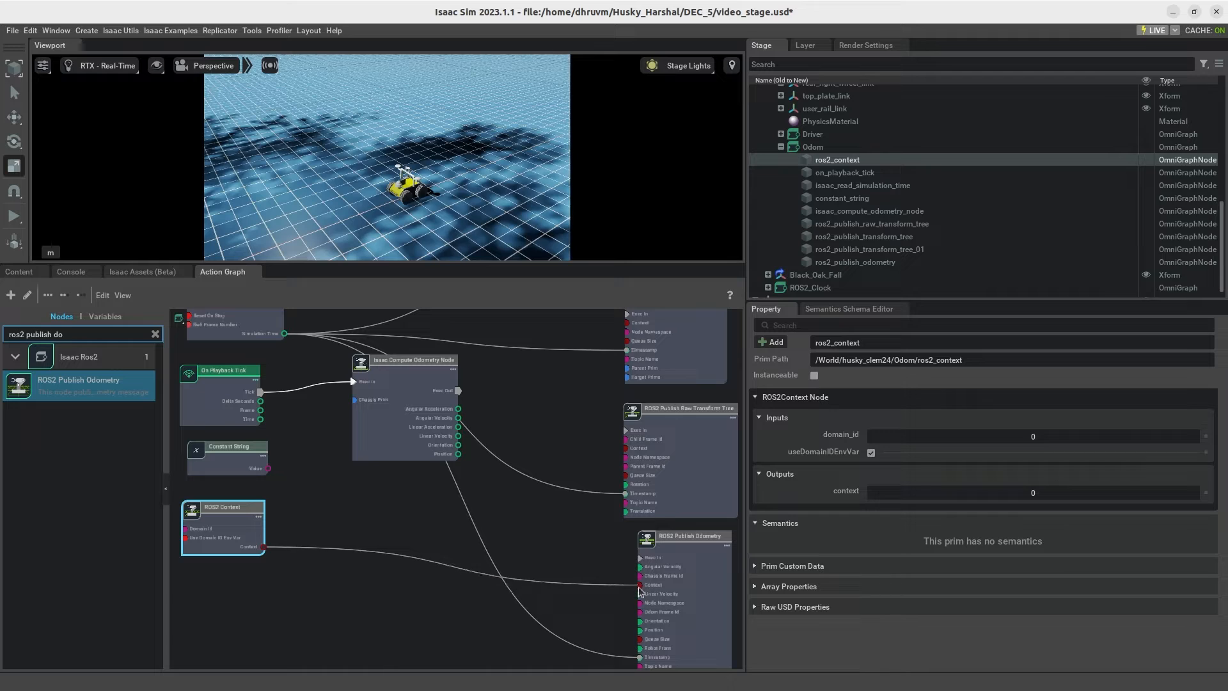
drag(263, 547, 628, 452)
middle_drag(566, 439, 567, 529)
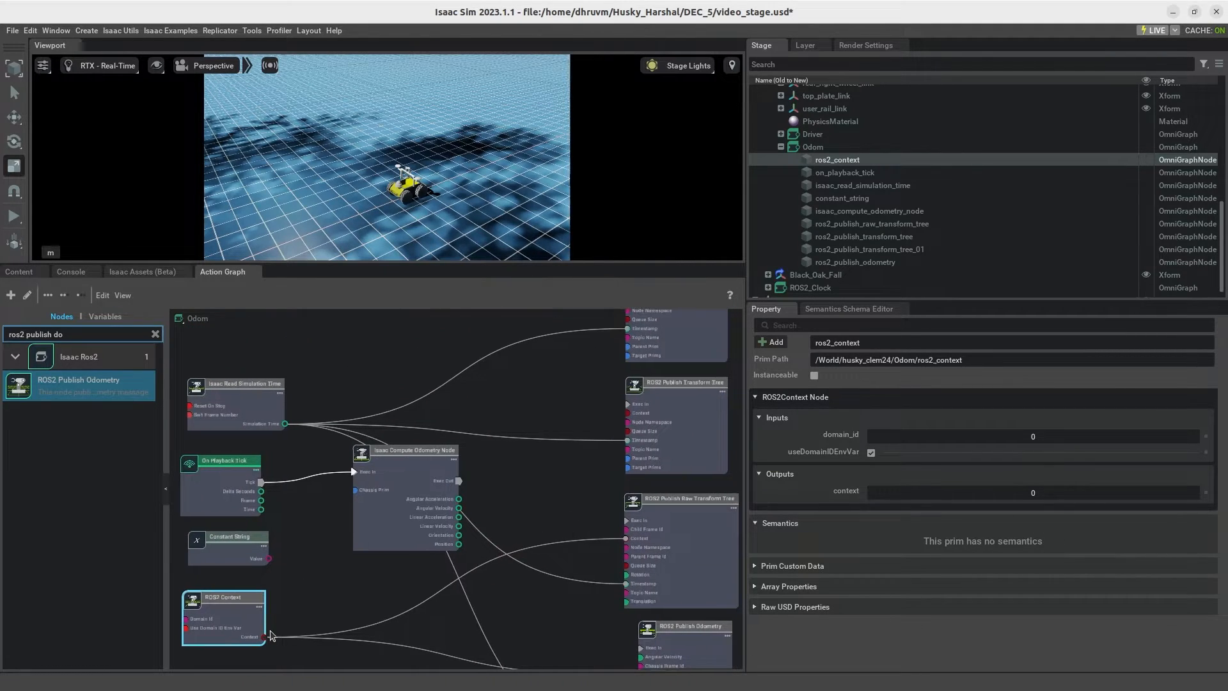
drag(266, 639, 585, 364)
middle_drag(585, 361, 595, 391)
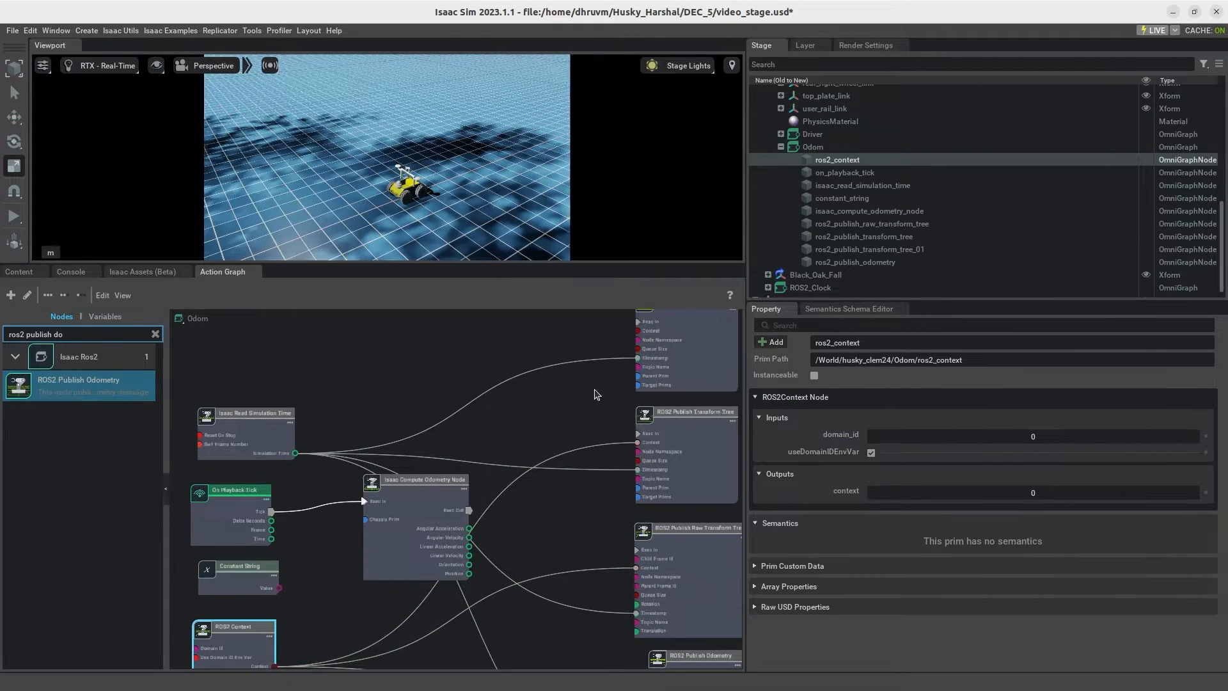
drag(274, 667, 642, 333)
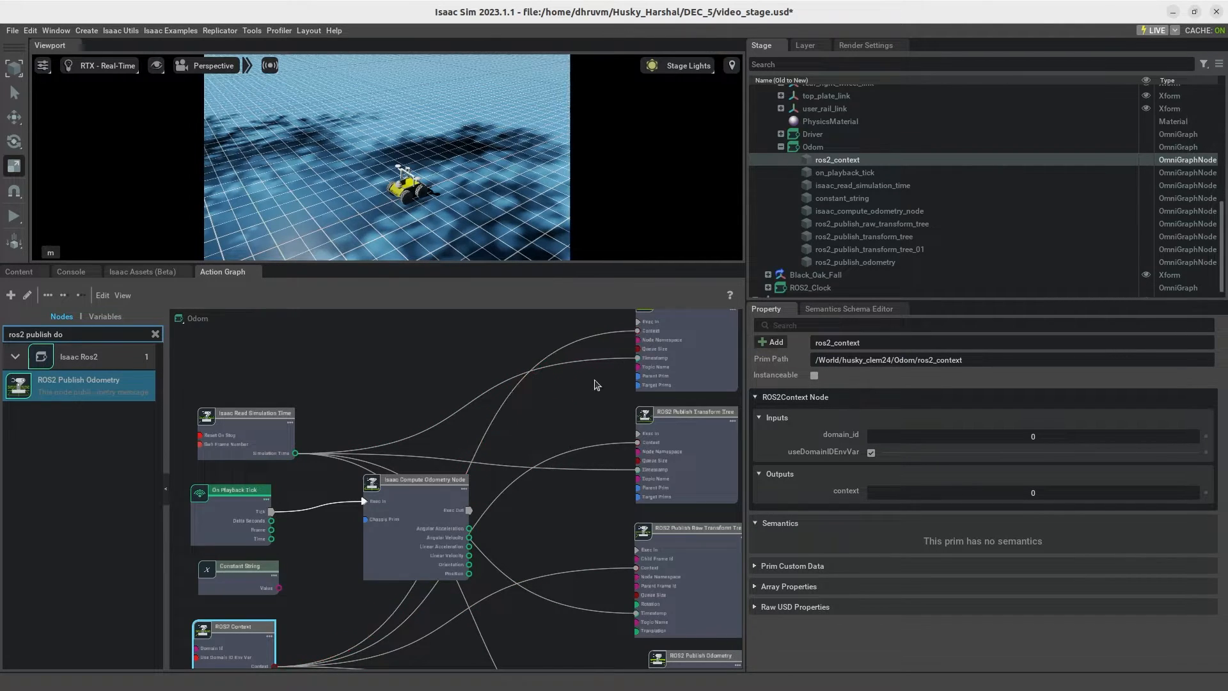
Step: Enlarge the action graph area by shrinking the viewport above and the stage and property area beside it
click(589, 410)
drag(417, 512, 389, 519)
scroll(280, 494, down, 3)
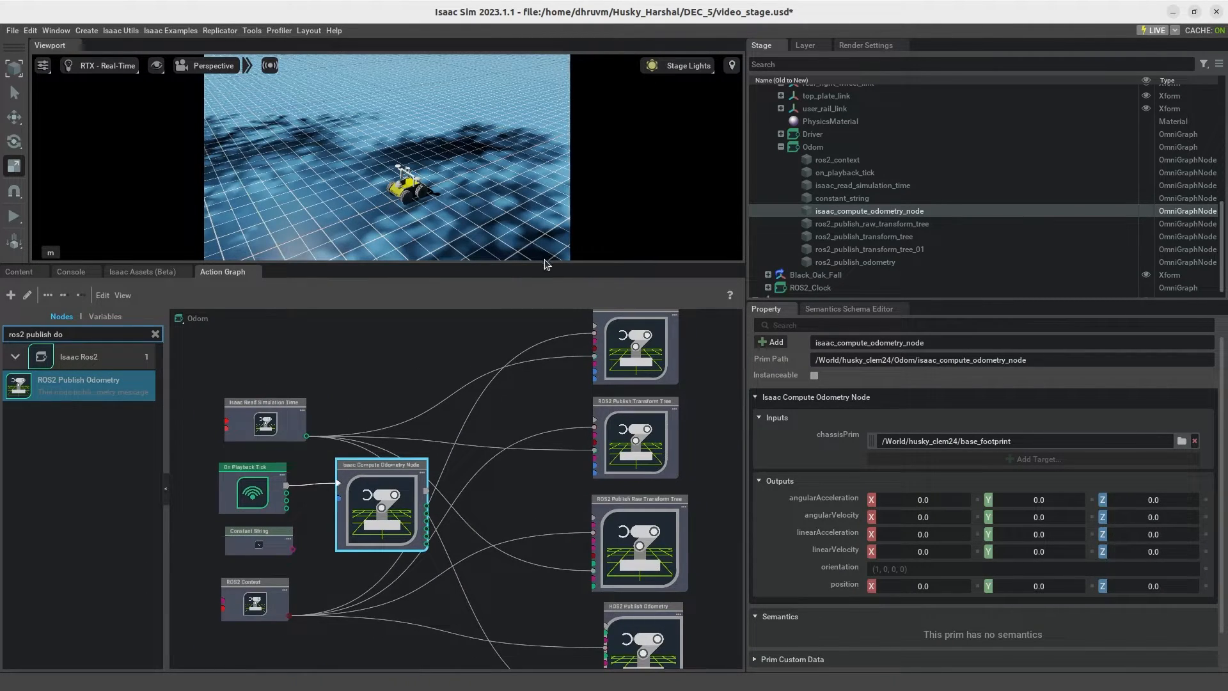
drag(544, 264, 547, 128)
drag(744, 235, 849, 258)
middle_drag(750, 323, 763, 382)
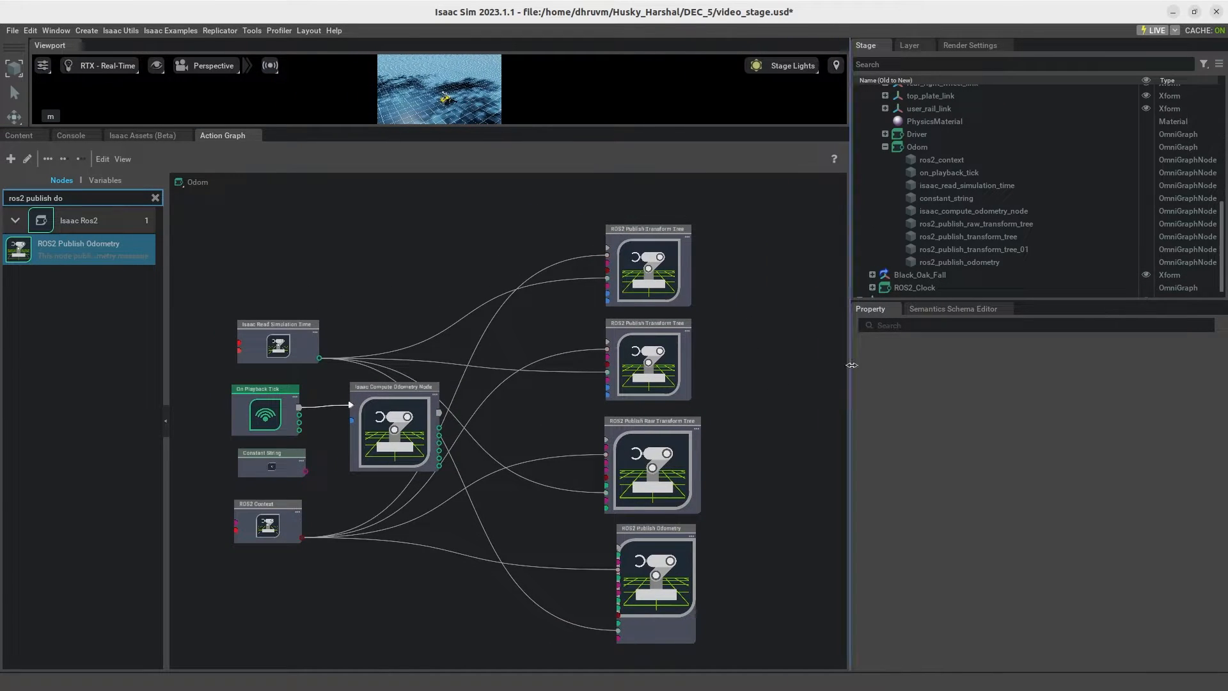
drag(852, 366, 1005, 392)
scroll(825, 400, up, 2)
middle_drag(776, 399, 918, 403)
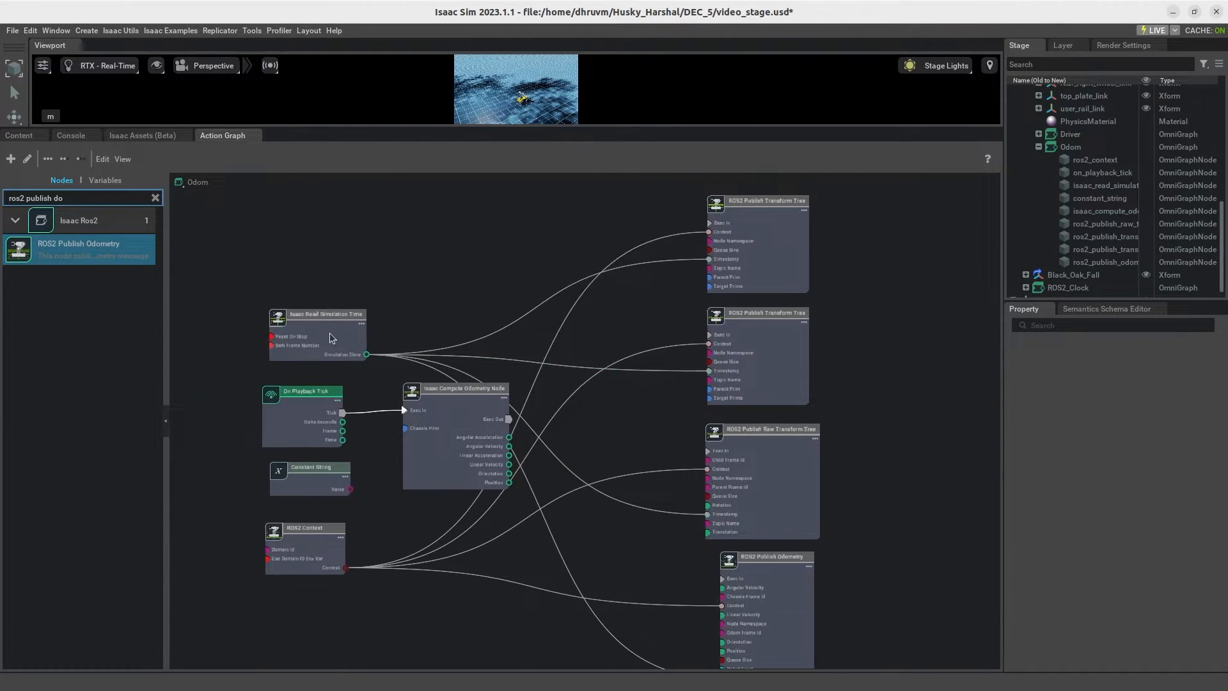
Step: Connect the On Playback Tick node's Tick output to the Exec In inputs of all four ROS2 publisher nodes
drag(343, 412, 708, 227)
drag(343, 413, 707, 336)
mouse_move(343, 413)
mouse_down()
mouse_move(677, 501)
mouse_move(709, 451)
mouse_up()
drag(343, 413, 721, 579)
click(443, 631)
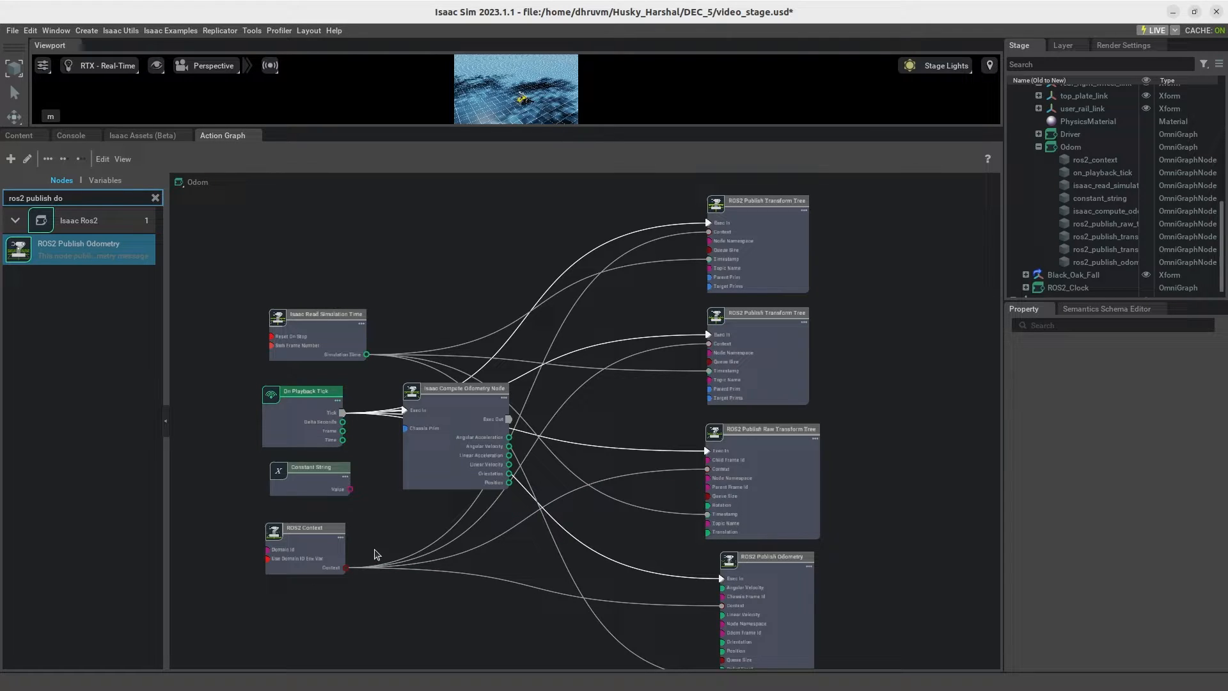
Step: Connect the Constant String node's Value output to the Node Namespace inputs of all four ROS2 publisher nodes
drag(352, 490, 709, 243)
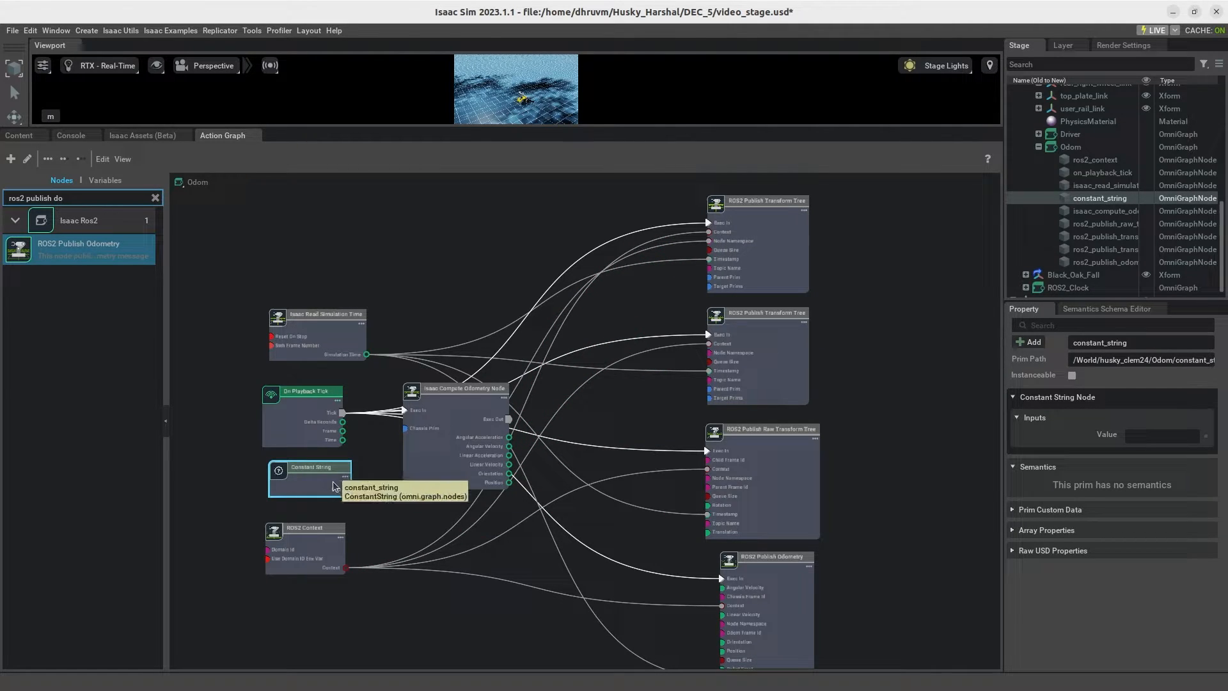
drag(350, 491, 706, 367)
drag(350, 490, 707, 480)
drag(353, 491, 721, 624)
click(474, 649)
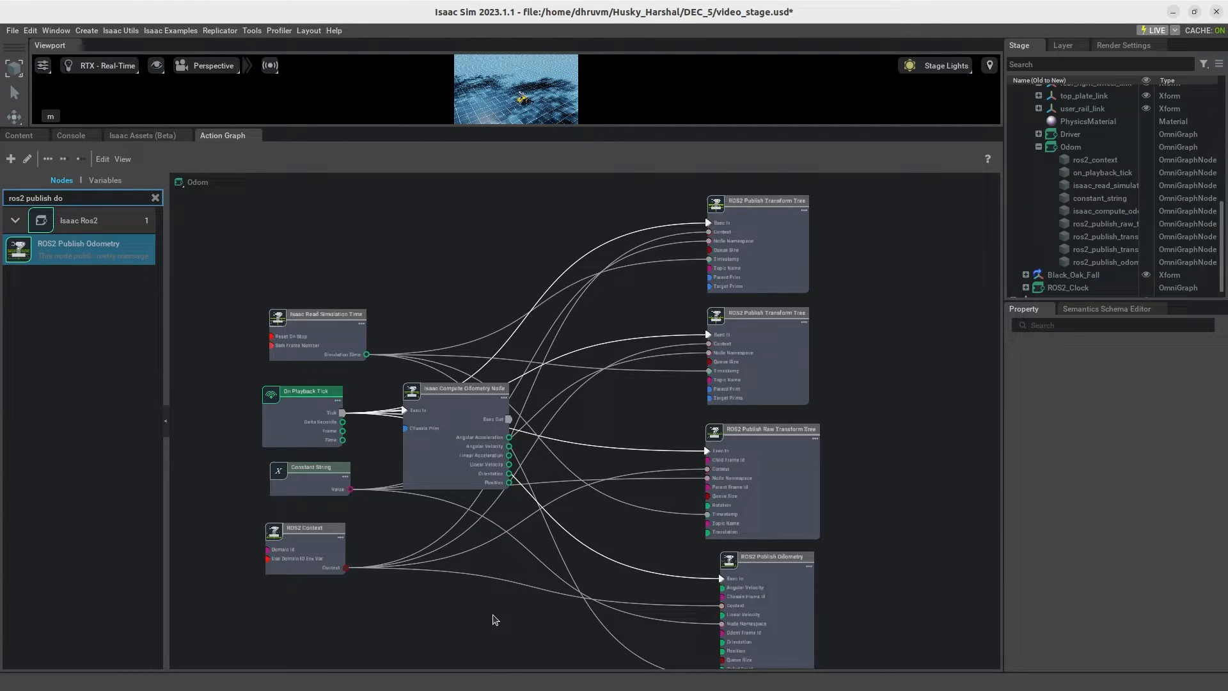
Step: Connect Angular Velocity, Linear Velocity, Orientation and Position from Isaac Compute Odometry Node to the matching ROS2 Publish Odometry inputs
middle_drag(622, 430, 595, 386)
scroll(432, 422, up, 2)
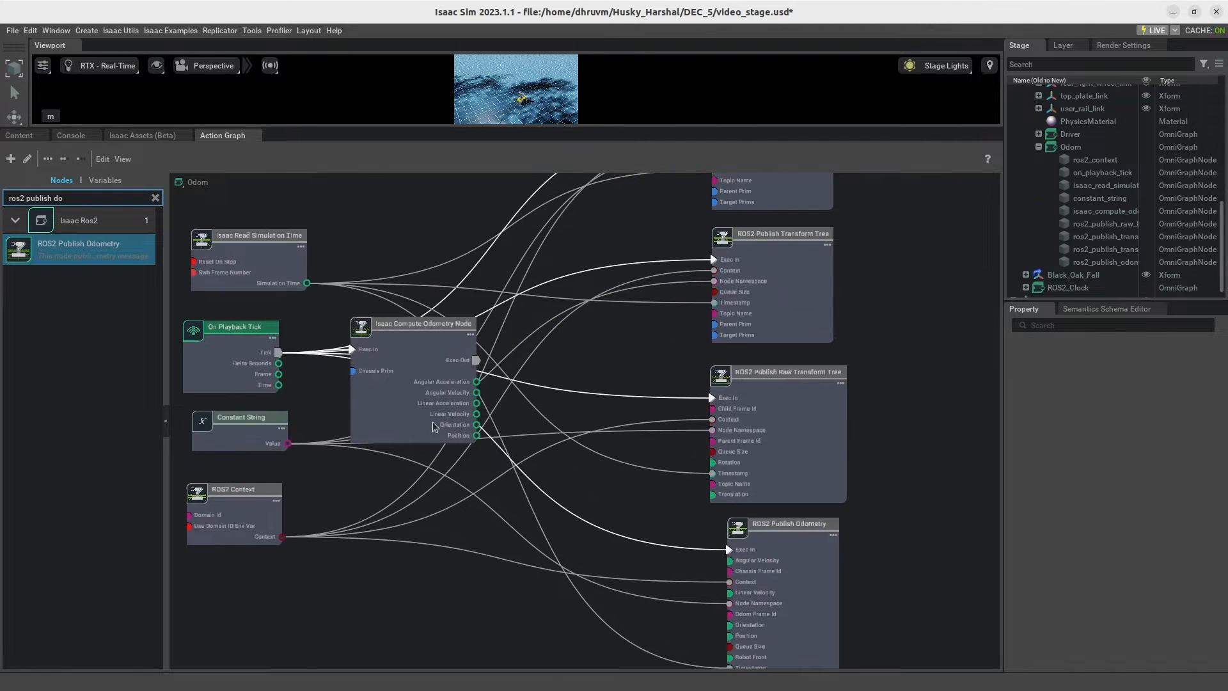
middle_drag(679, 372, 605, 287)
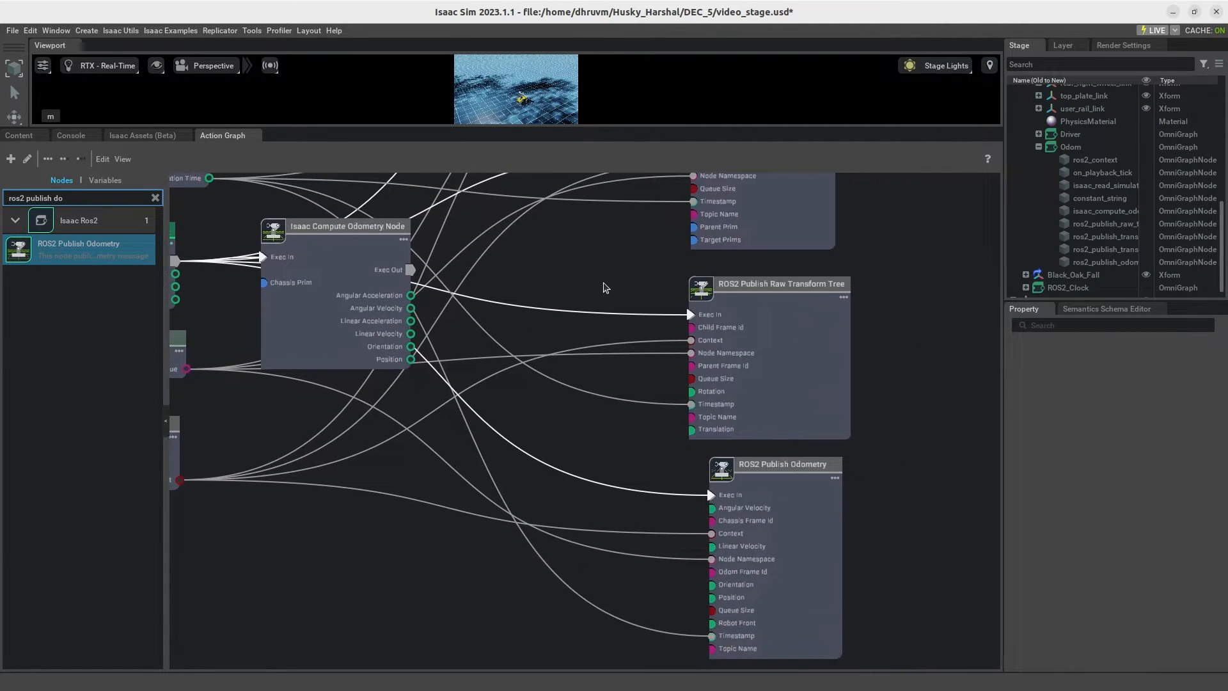
drag(348, 279, 344, 474)
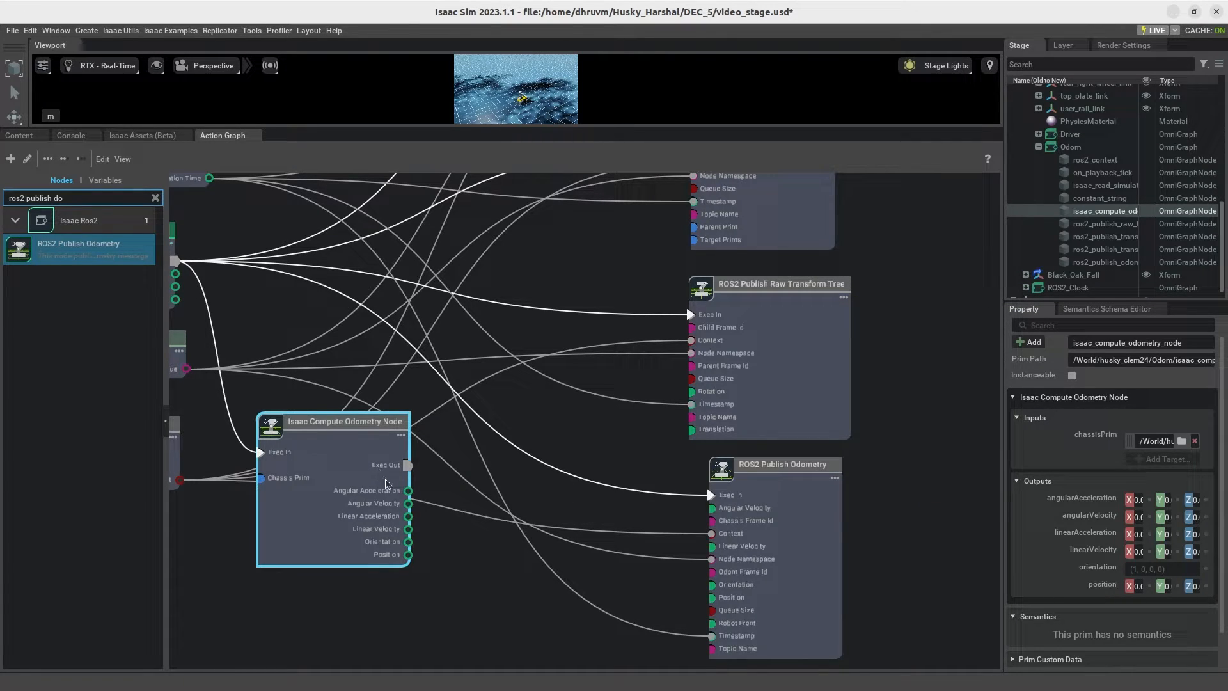
drag(409, 502, 711, 508)
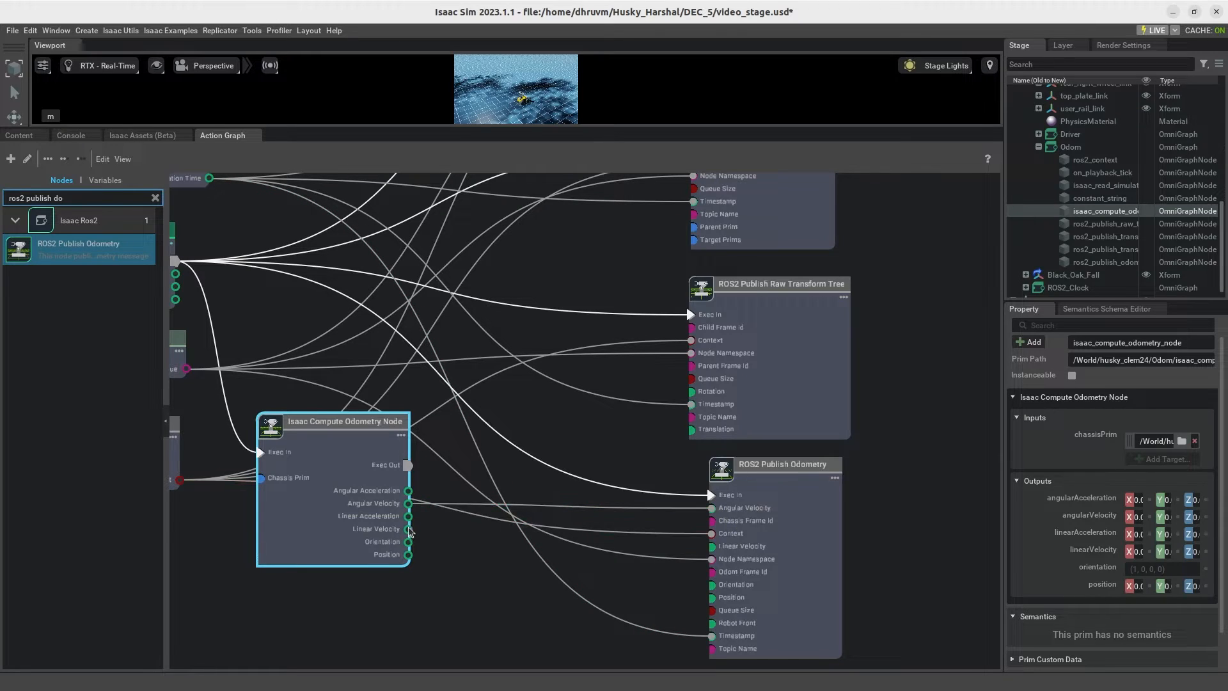
drag(408, 529, 712, 550)
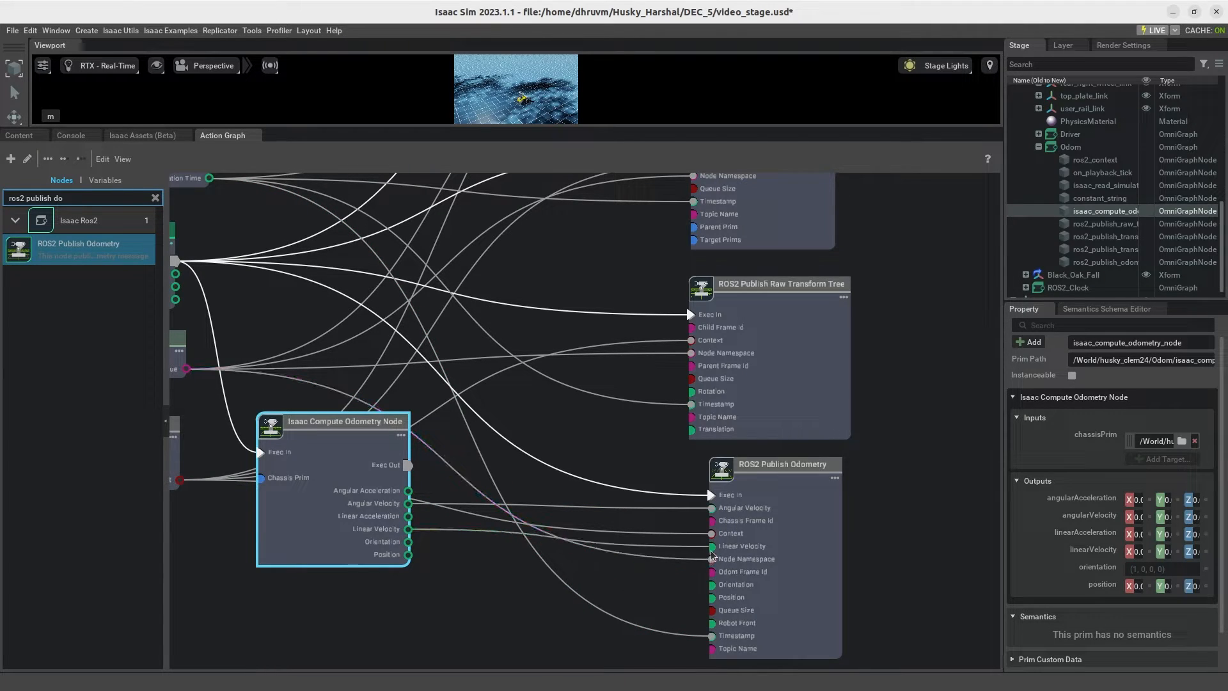
drag(409, 544, 712, 585)
drag(410, 555, 715, 603)
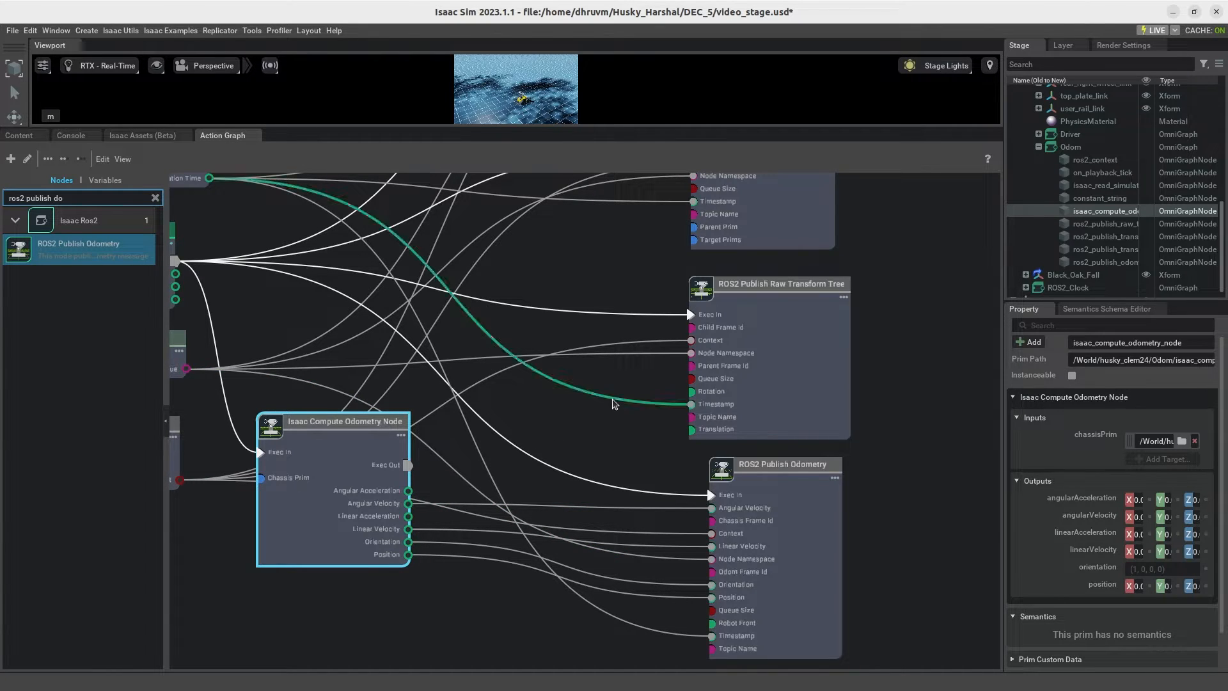
Step: Move Isaac Compute Odometry Node up and connect its Orientation to Rotation and Position to Translation on ROS2 Publish Raw Transform Tree
drag(376, 417, 377, 357)
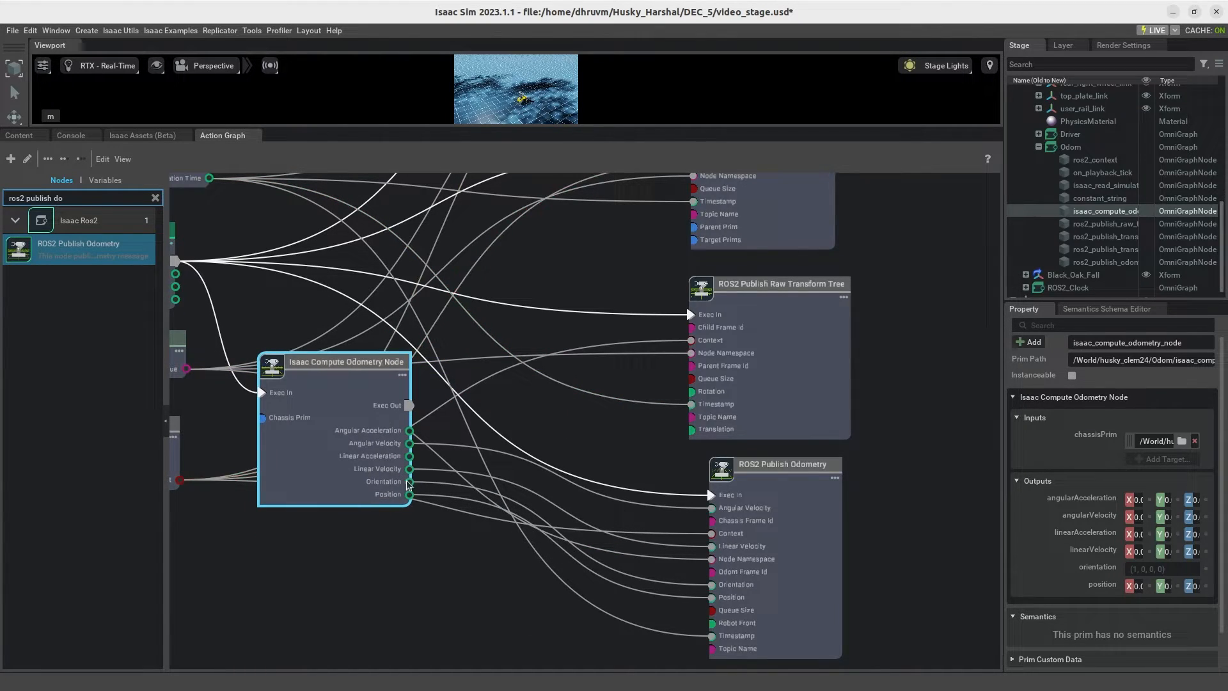
drag(409, 484, 692, 391)
drag(411, 495, 691, 430)
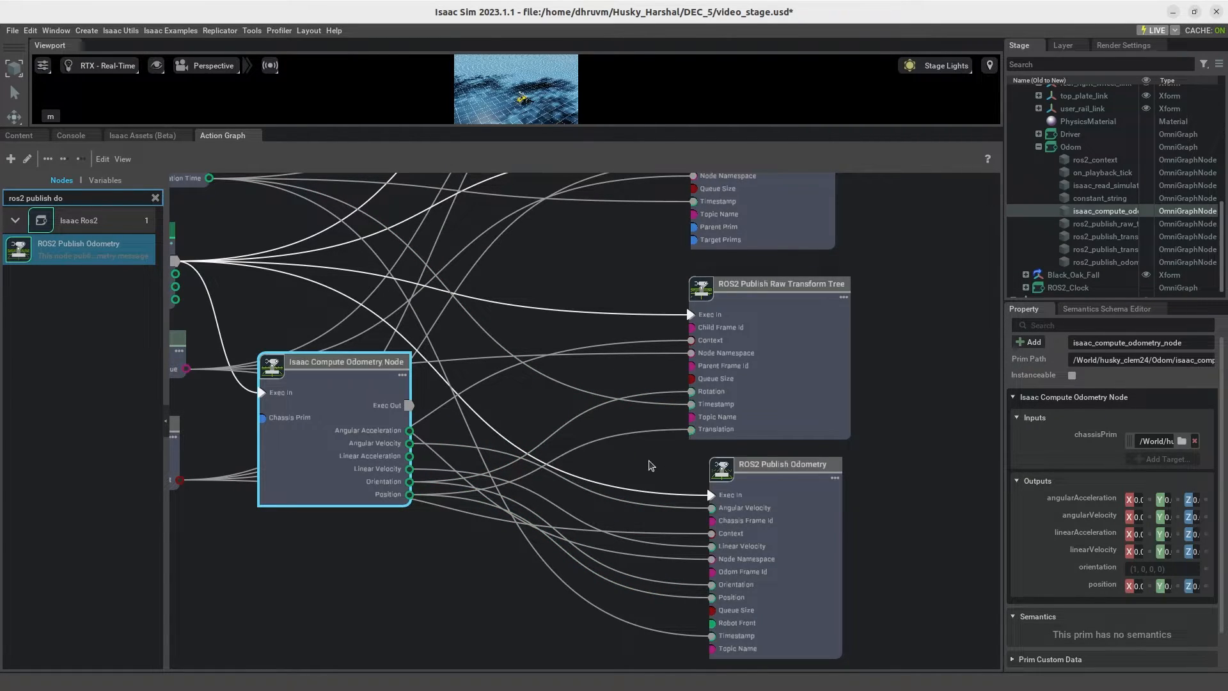
Step: Widen the property area to show the ROS2 Publish Odometry node's inputs in full
click(781, 611)
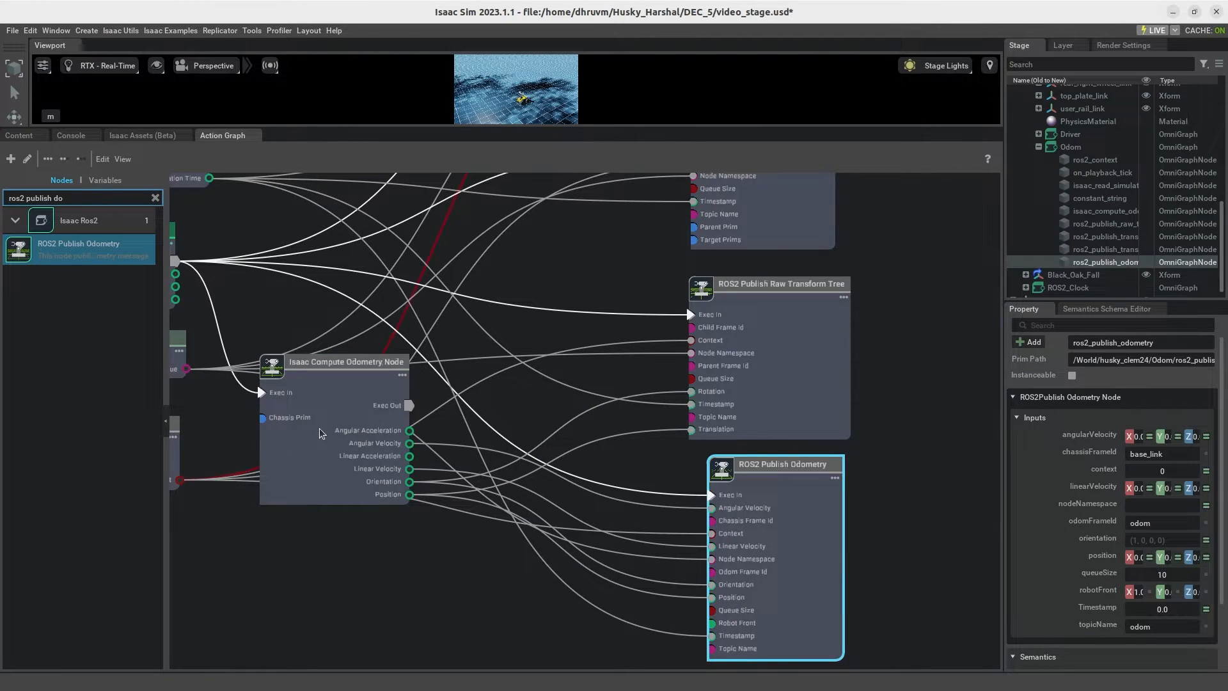
scroll(307, 430, down, 5)
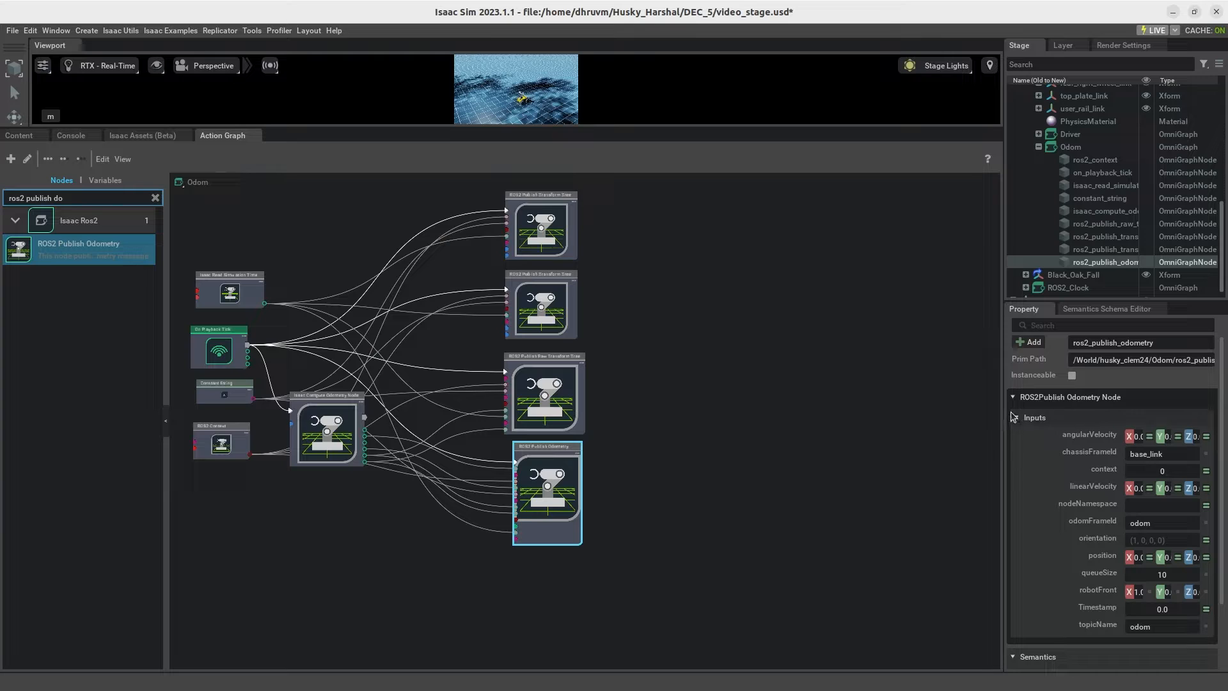
drag(1004, 417, 693, 418)
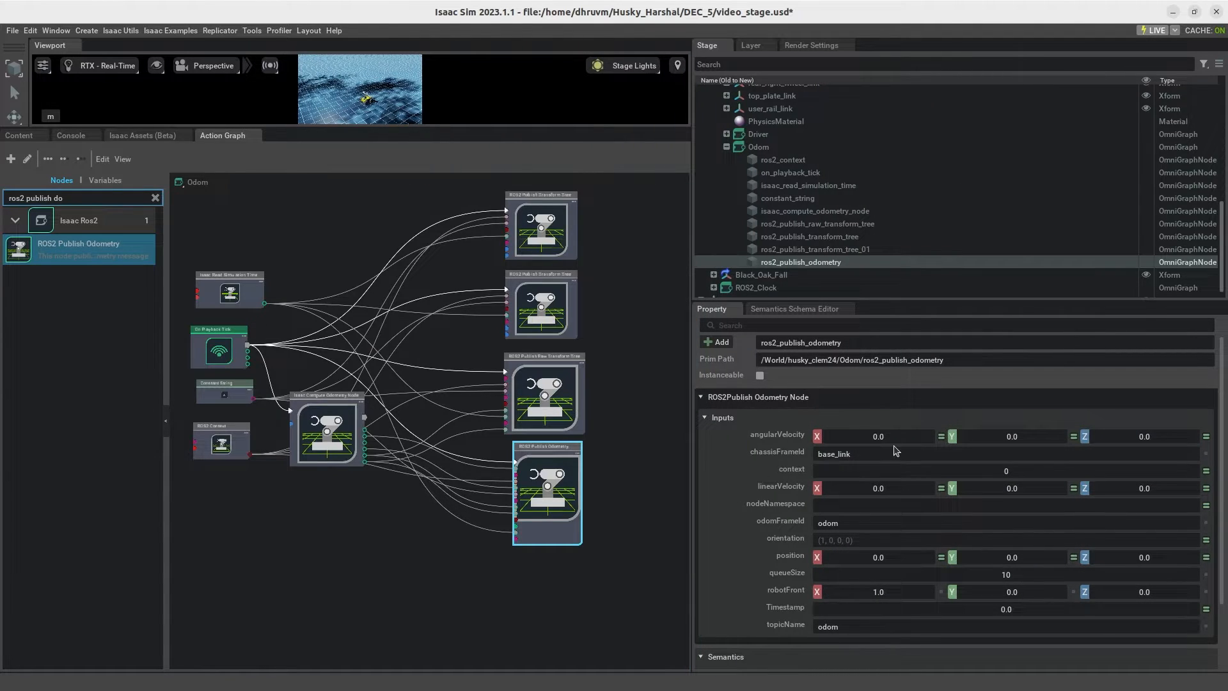
Step: Set the parentPrim of the upper ROS2 Publish Transform Tree node (ros2_publish_transform_tree_01) to base_link under husky_clem24
click(545, 260)
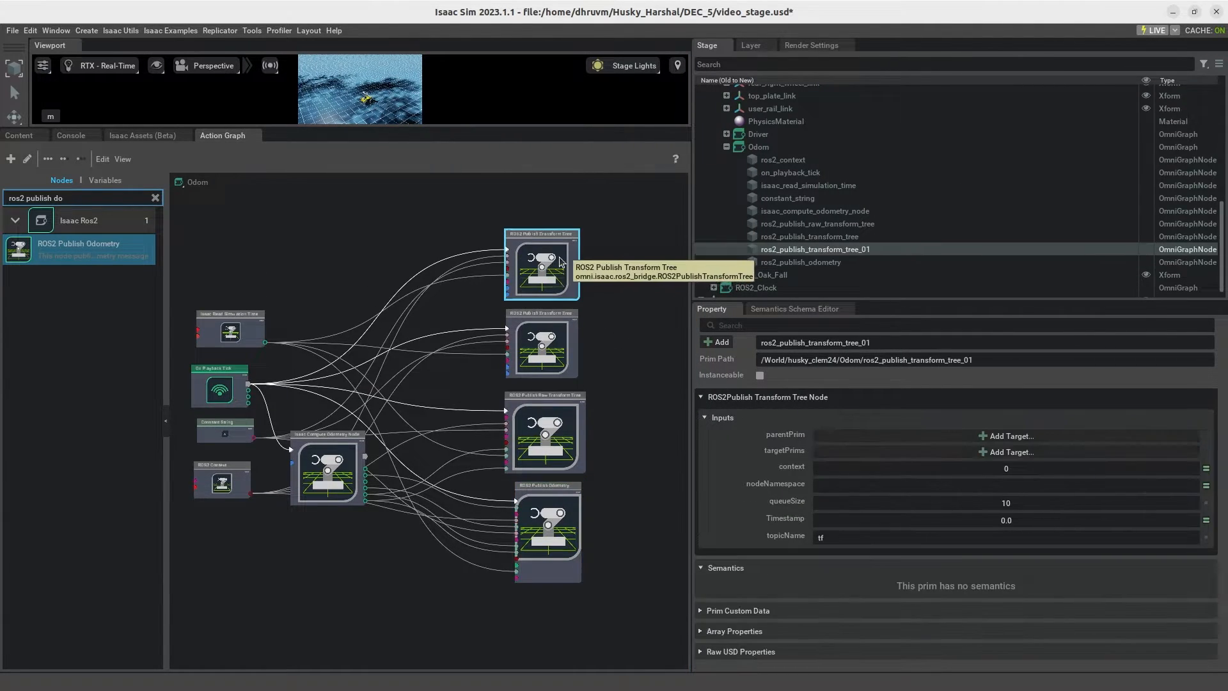
scroll(546, 260, up, 4)
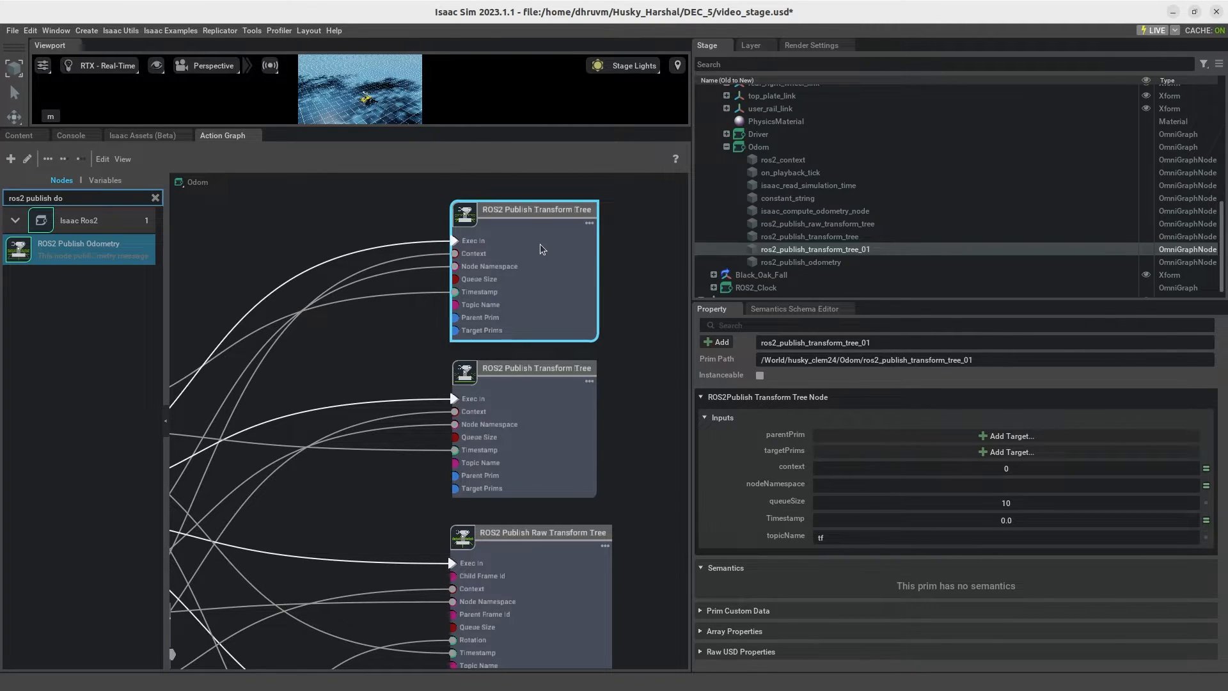
click(1007, 435)
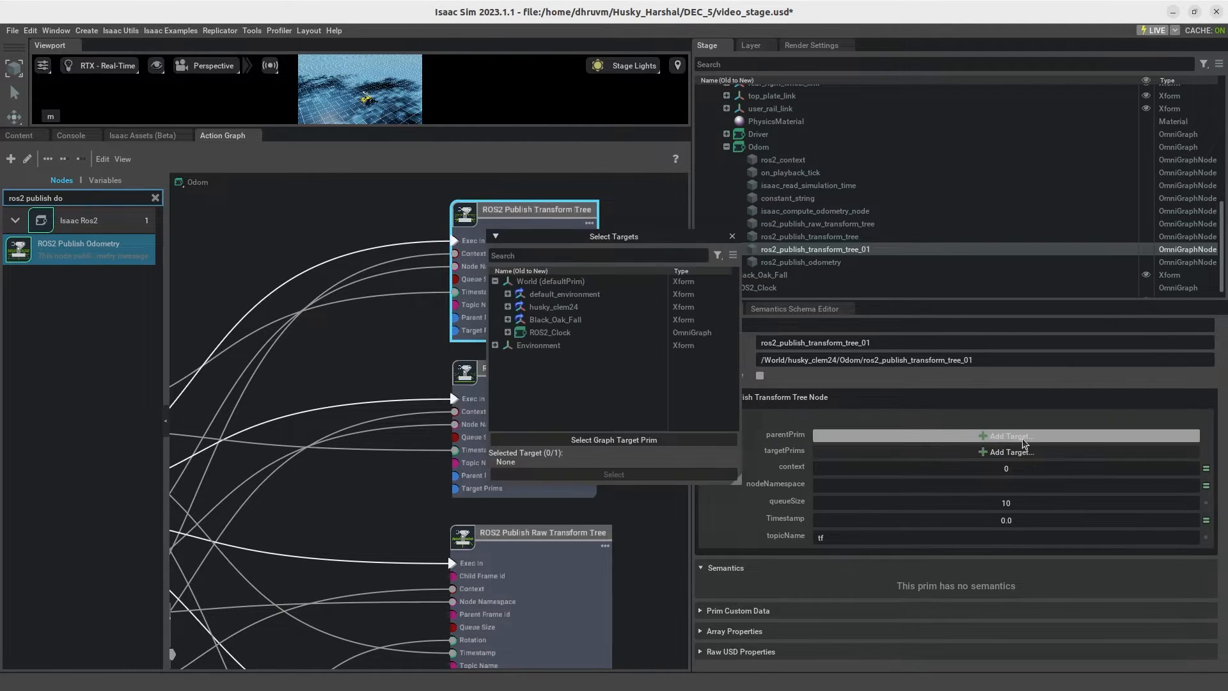
drag(666, 242, 876, 239)
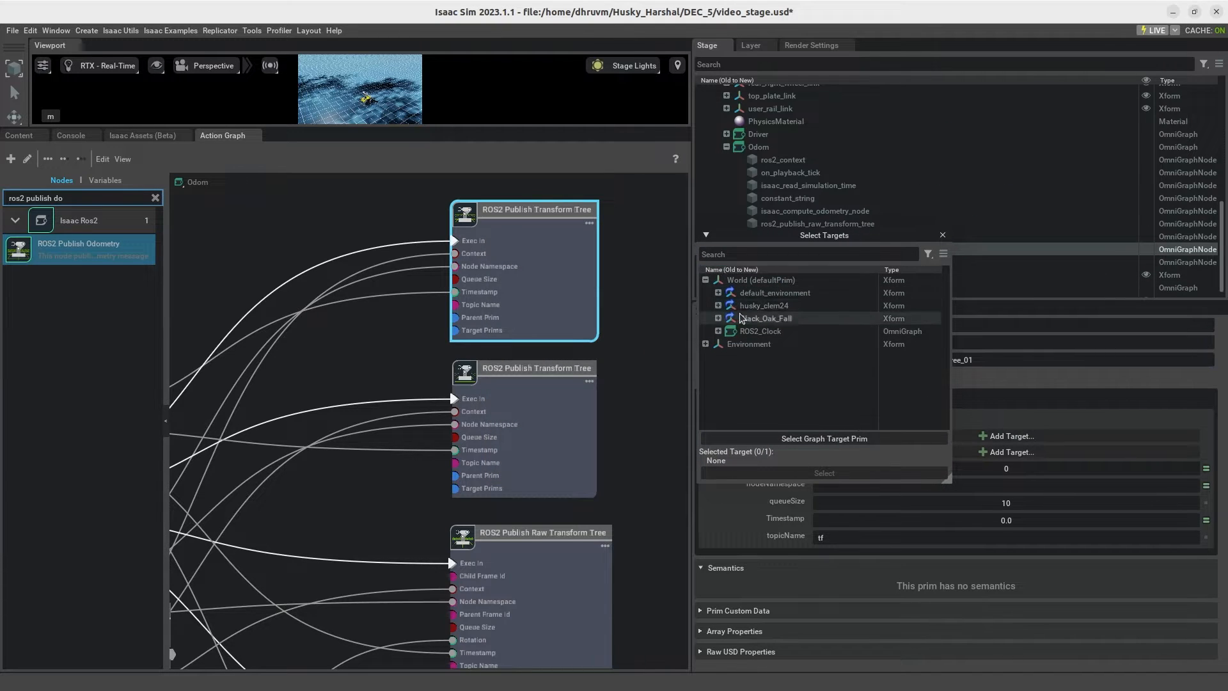
click(719, 305)
click(768, 346)
click(842, 473)
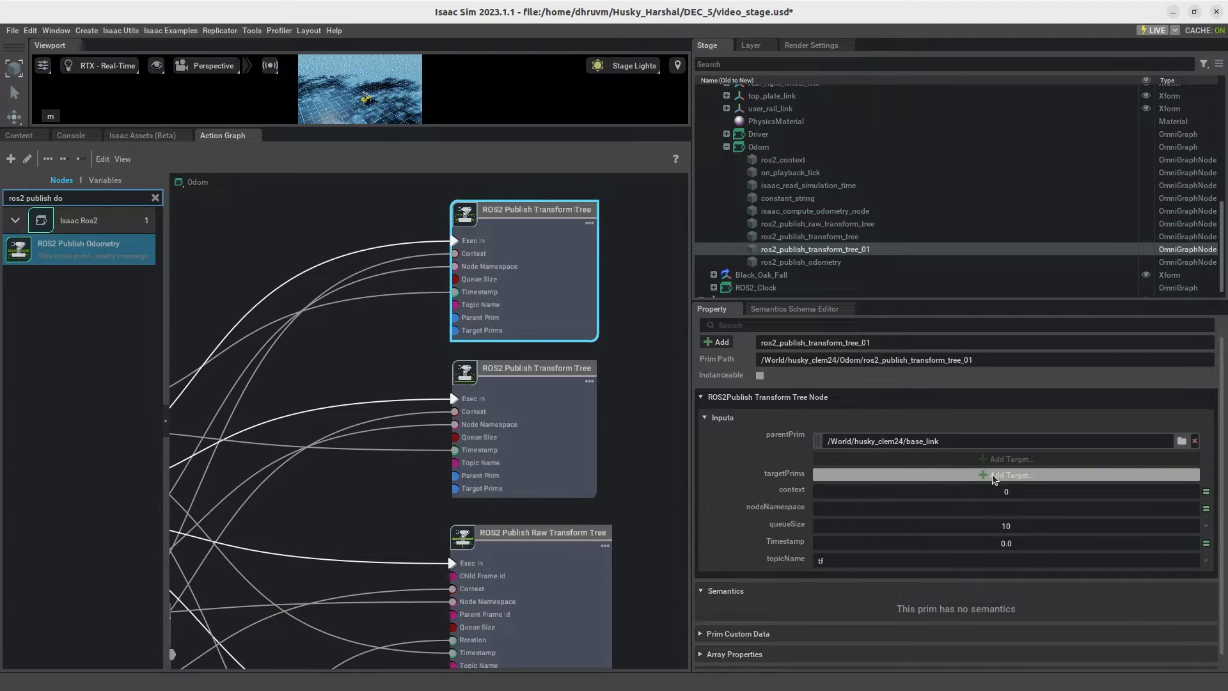
Step: Add base_footprint under husky_clem24 as the targetPrims entry of ros2_publish_transform_tree_01
click(994, 476)
click(718, 305)
click(776, 331)
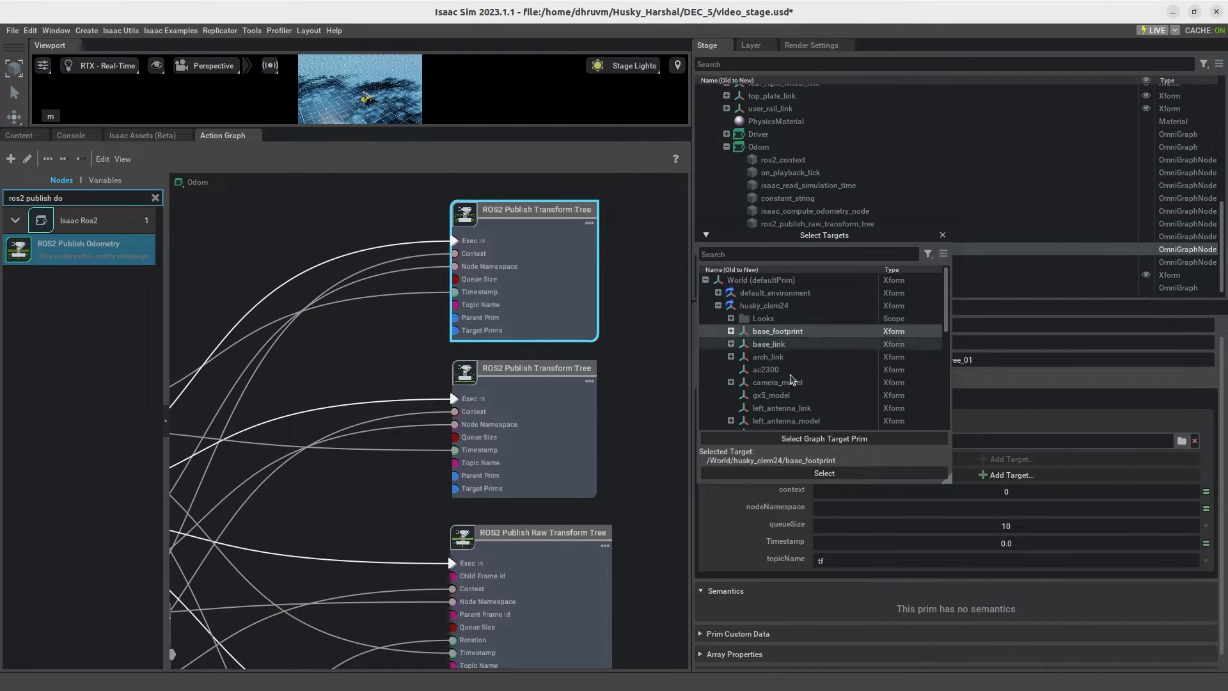
click(824, 473)
click(659, 412)
click(546, 425)
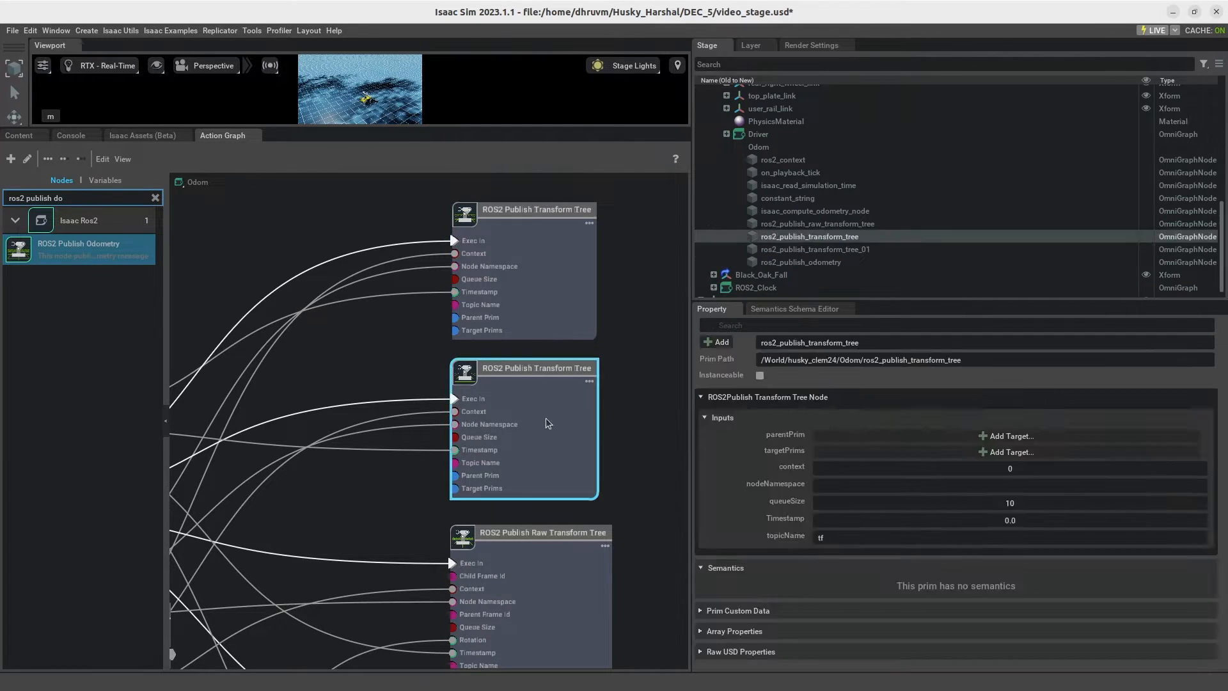
click(930, 437)
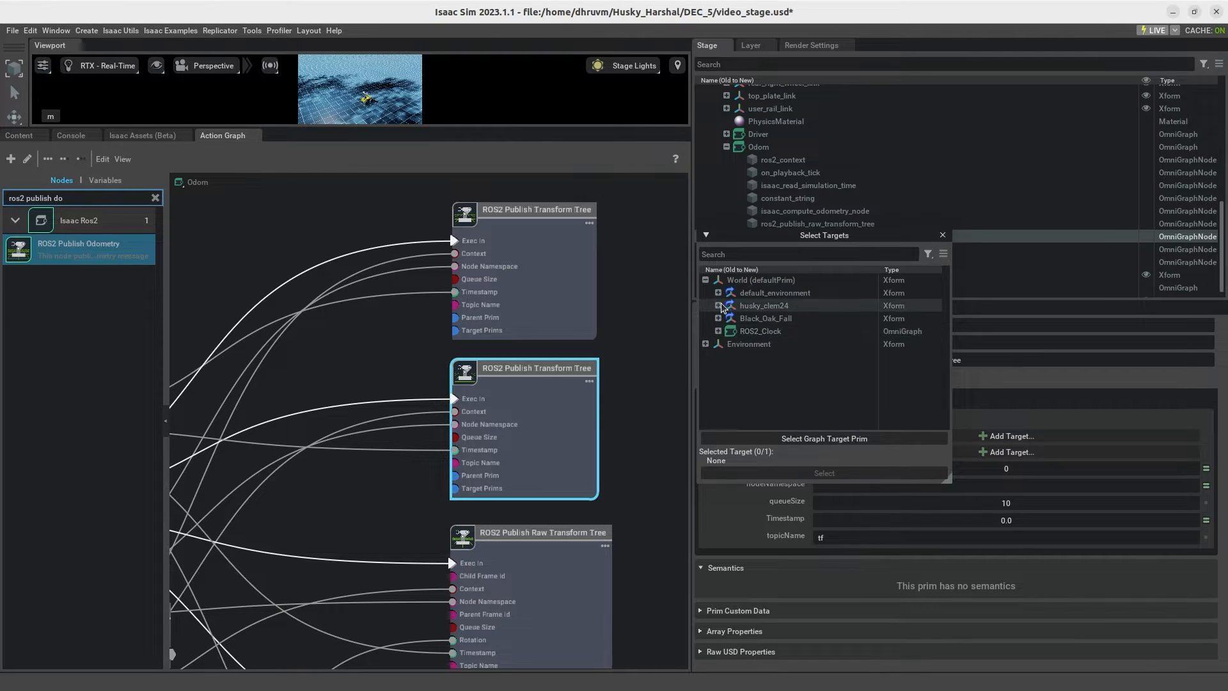
click(659, 371)
Step: Set the parentPrim of the lower ROS2 Publish Transform Tree node (ros2_publish_transform_tree) to base_link under husky_clem24
click(564, 421)
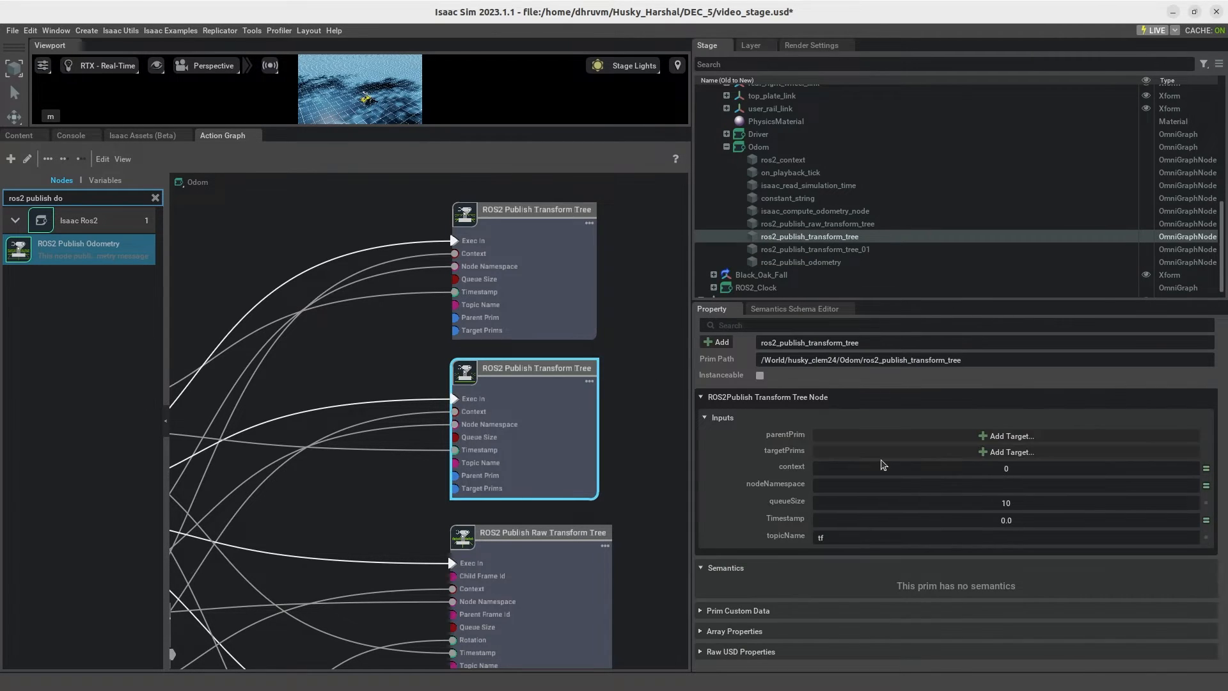
click(986, 436)
click(482, 174)
click(525, 216)
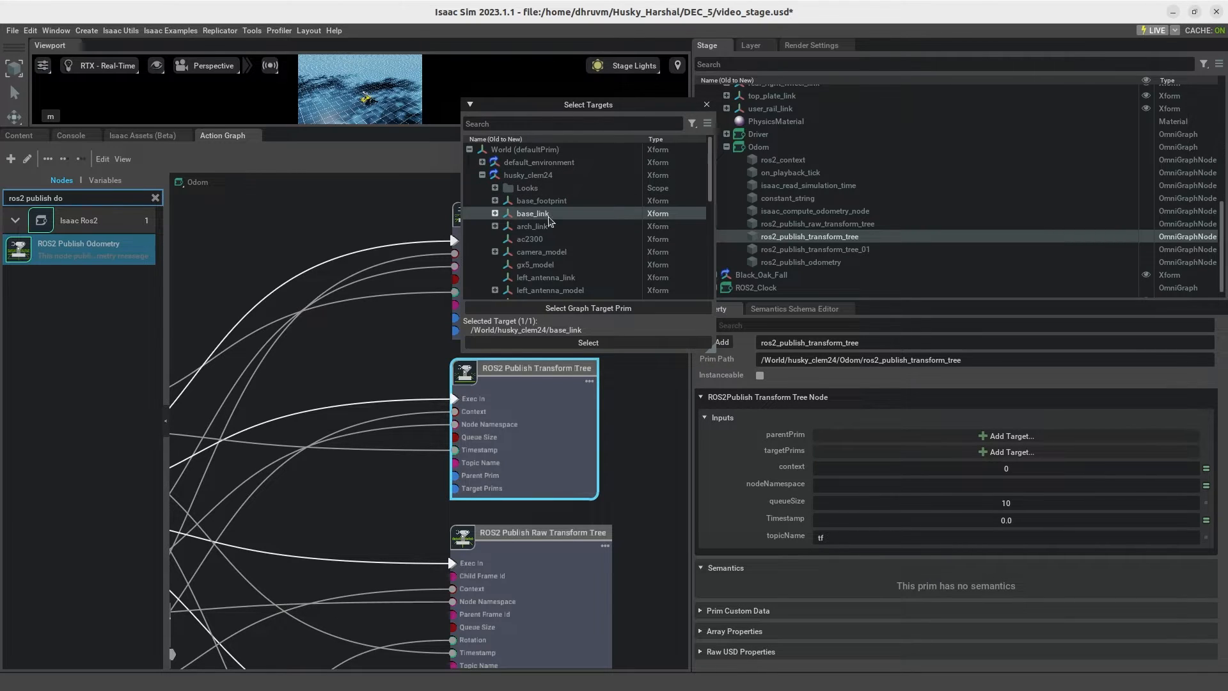
click(586, 342)
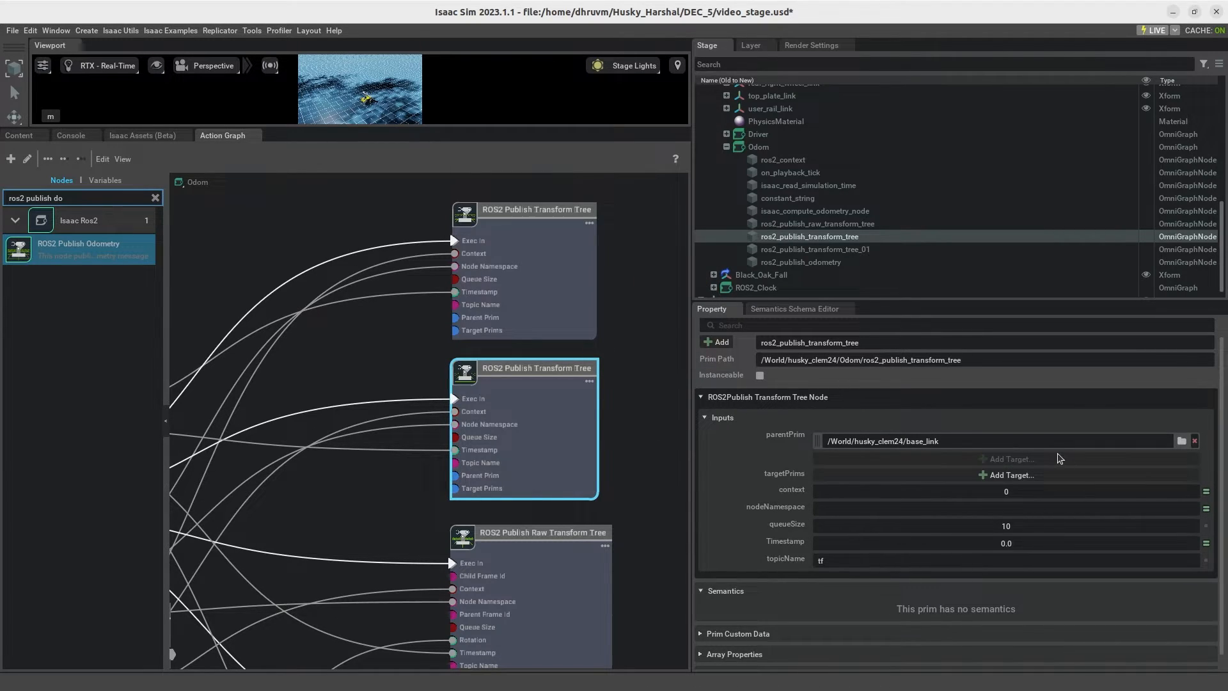
Step: Add Imu_Sensor from base_link/Realsense/RSD455 under husky_clem24 as a targetPrims entry of ros2_publish_transform_tree
click(1024, 475)
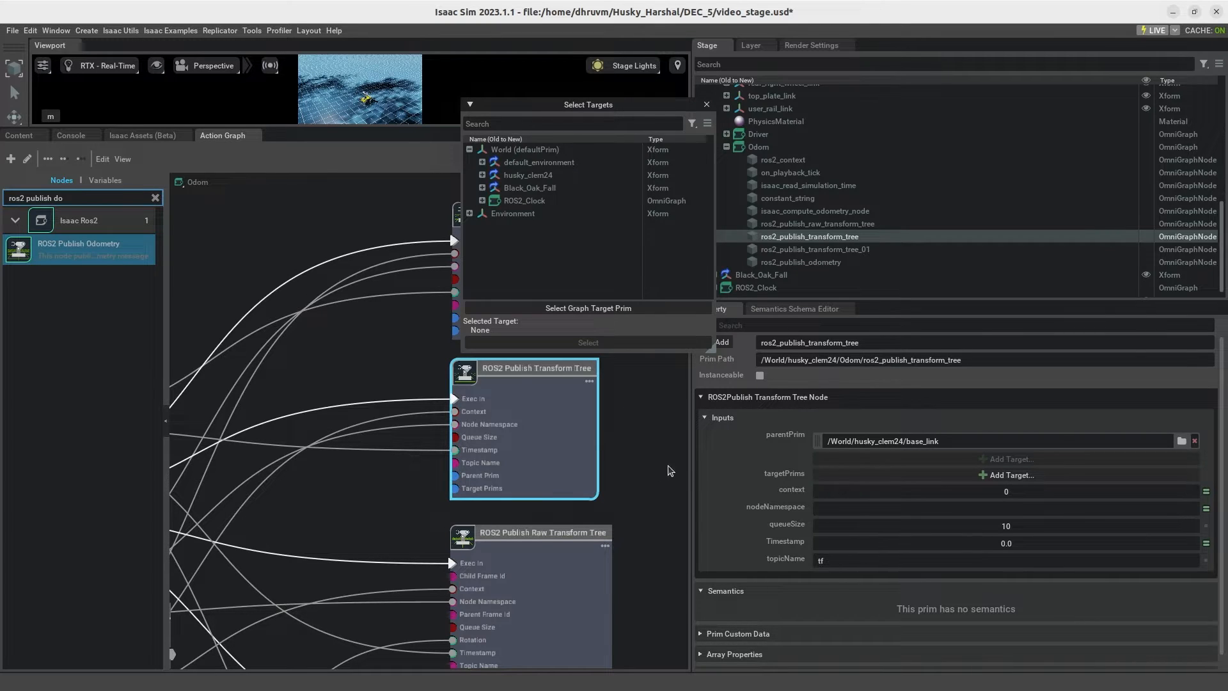
click(481, 180)
click(482, 175)
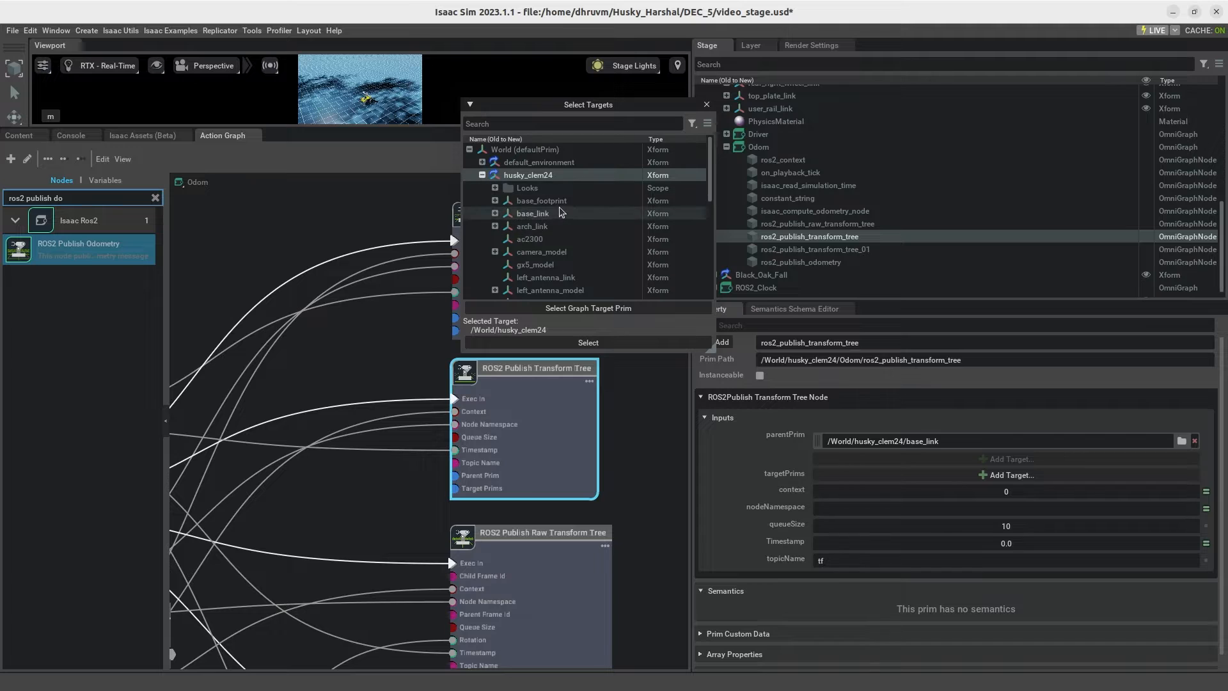
scroll(493, 179, down, 4)
click(496, 169)
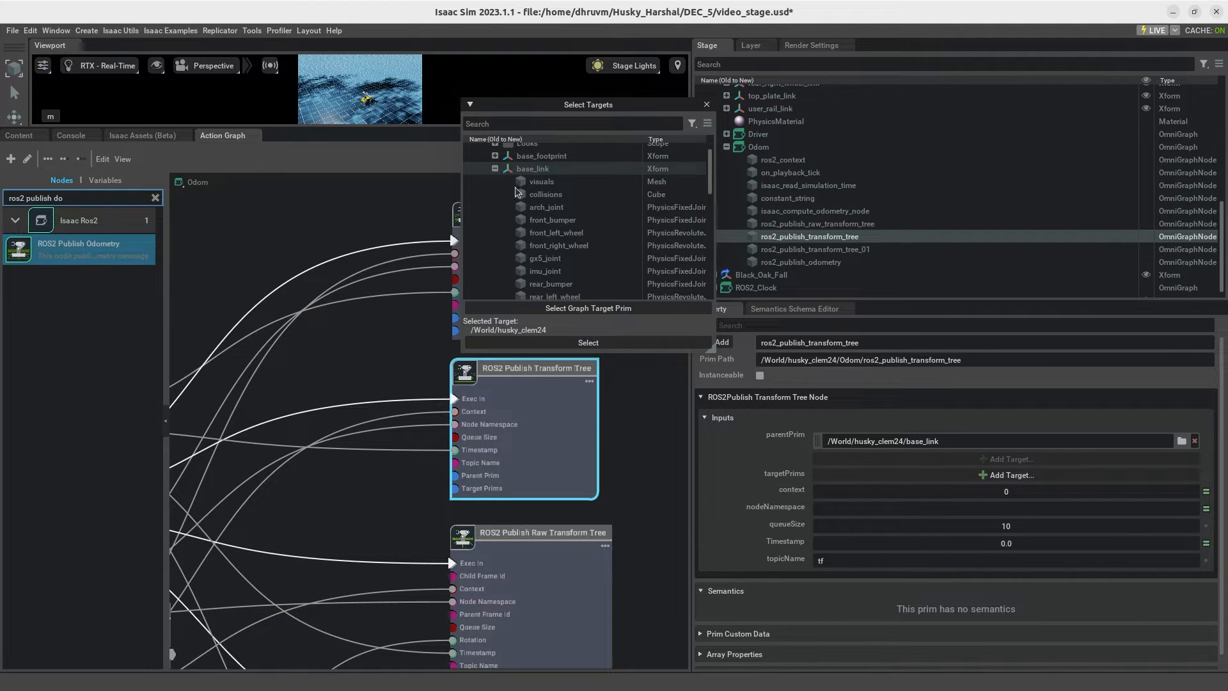
scroll(508, 192, down, 5)
click(525, 214)
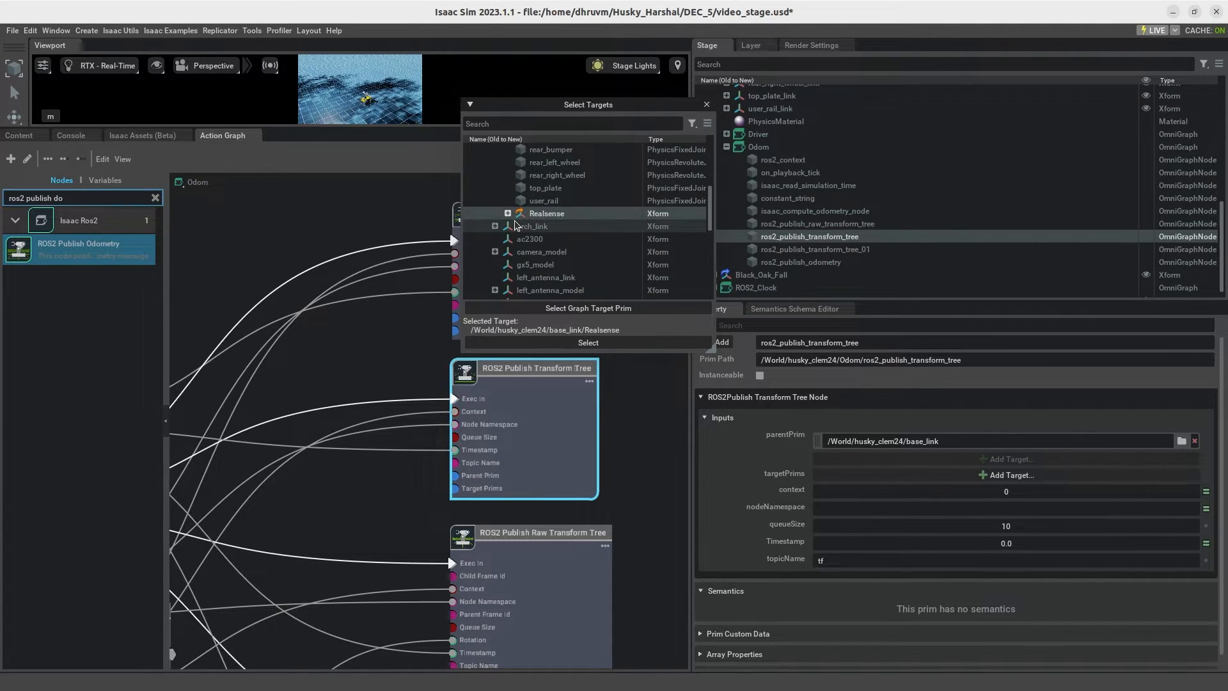
click(508, 213)
scroll(515, 204, down, 2)
click(521, 181)
click(575, 207)
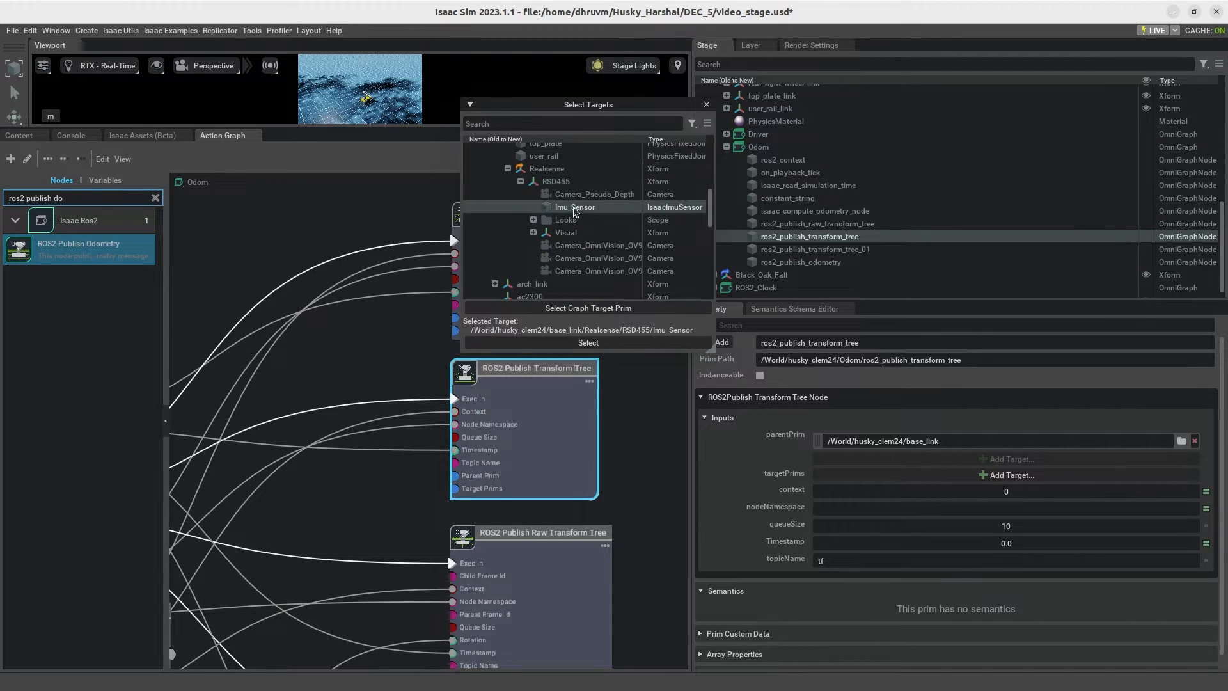
click(587, 343)
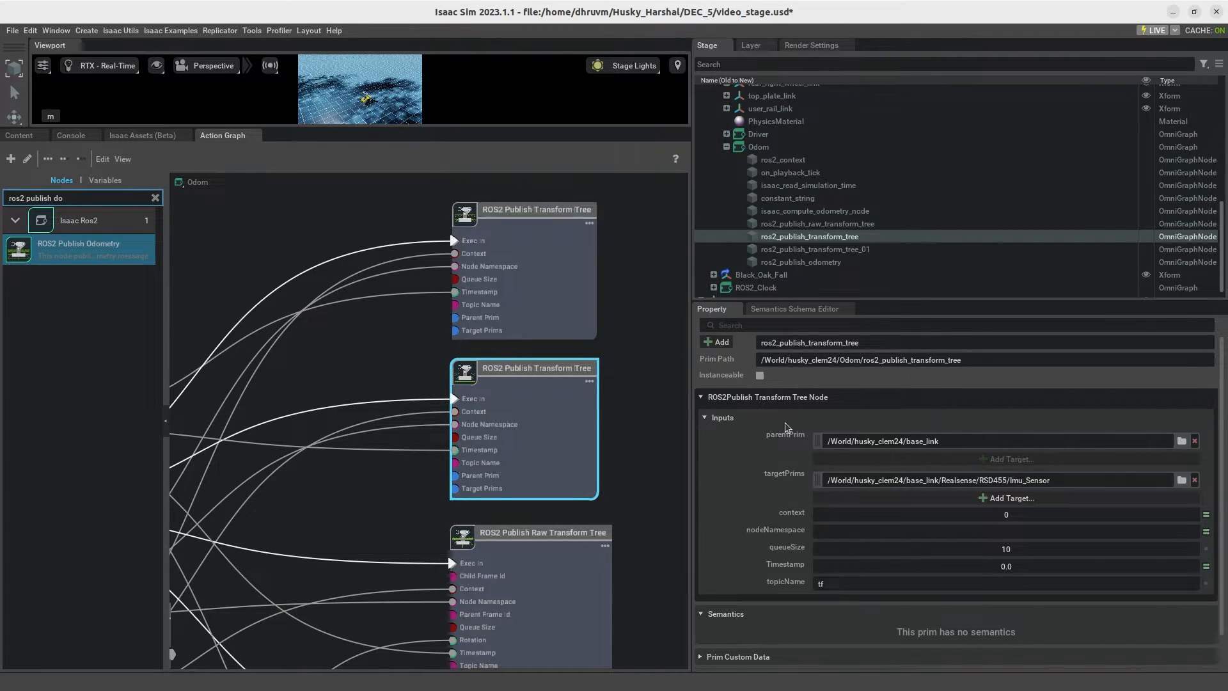
Step: Add Camera_OmniVision_OV9782_Left from base_link/Realsense/RSD455 as a targetPrims entry of ros2_publish_transform_tree
click(1002, 501)
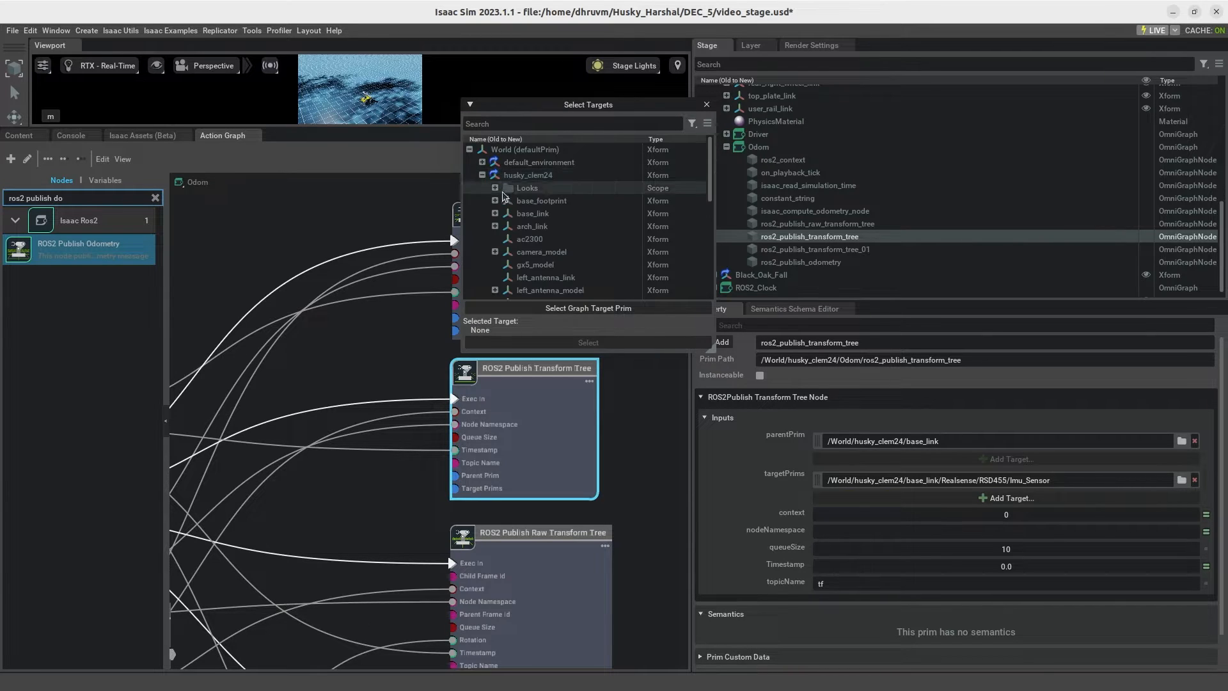
scroll(525, 217, down, 2)
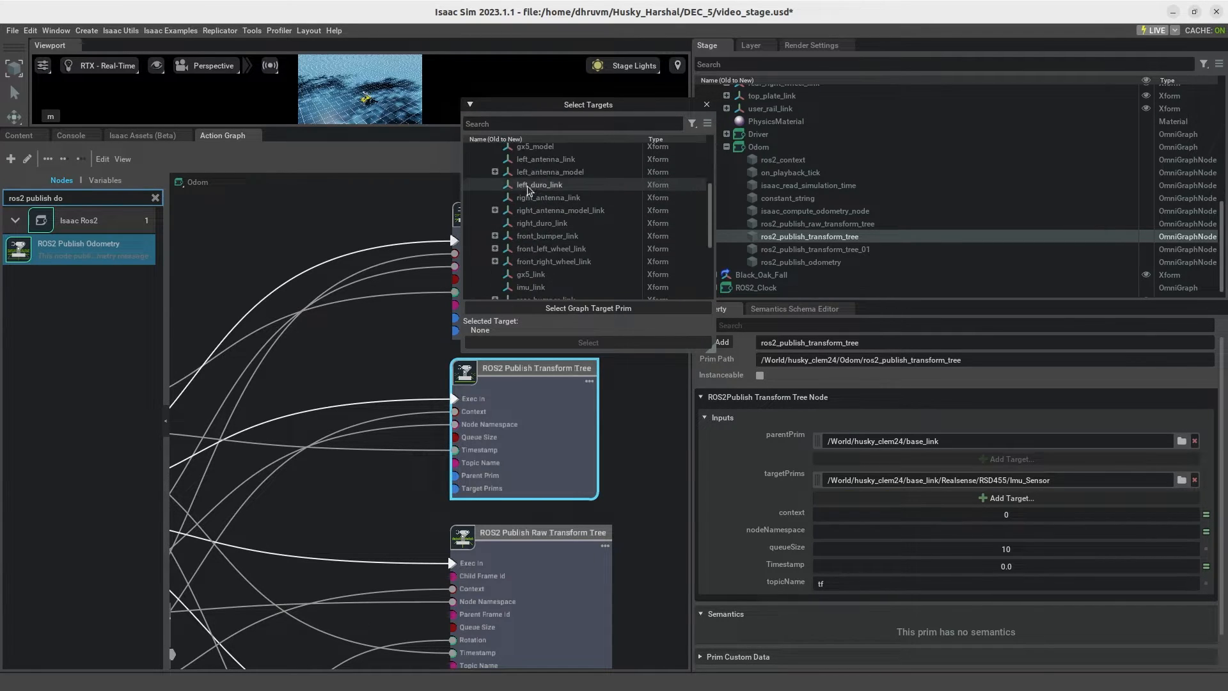
click(495, 184)
scroll(537, 236, down, 4)
click(507, 184)
click(520, 197)
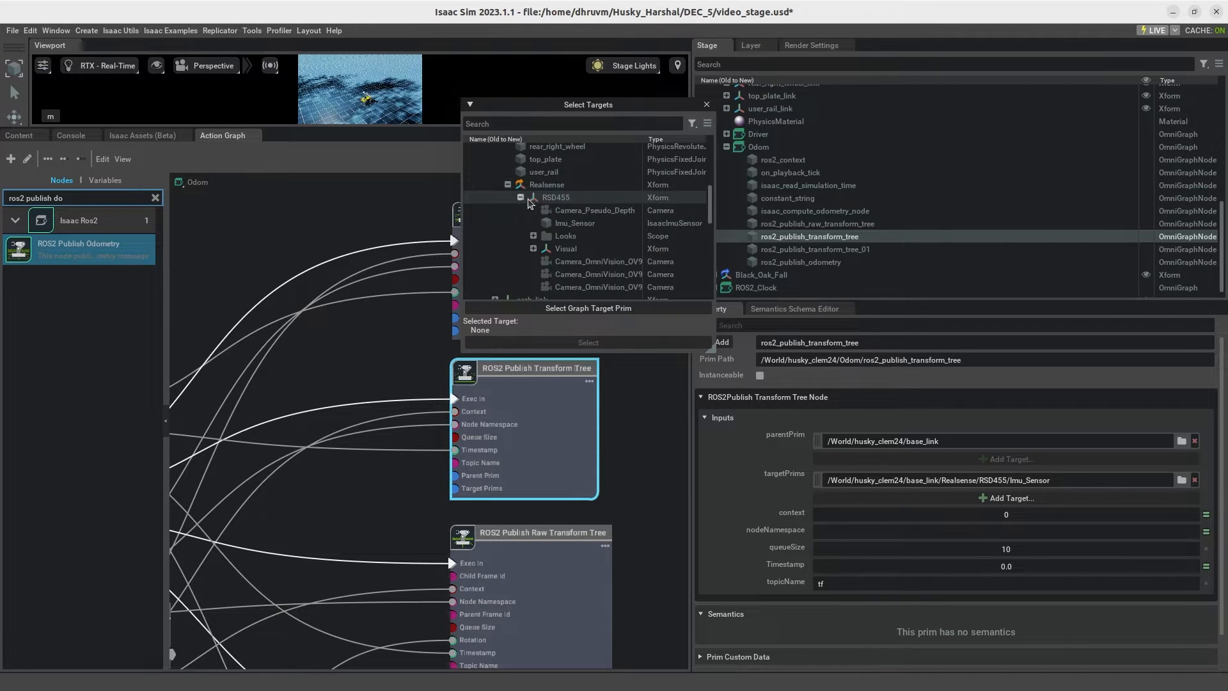
click(625, 273)
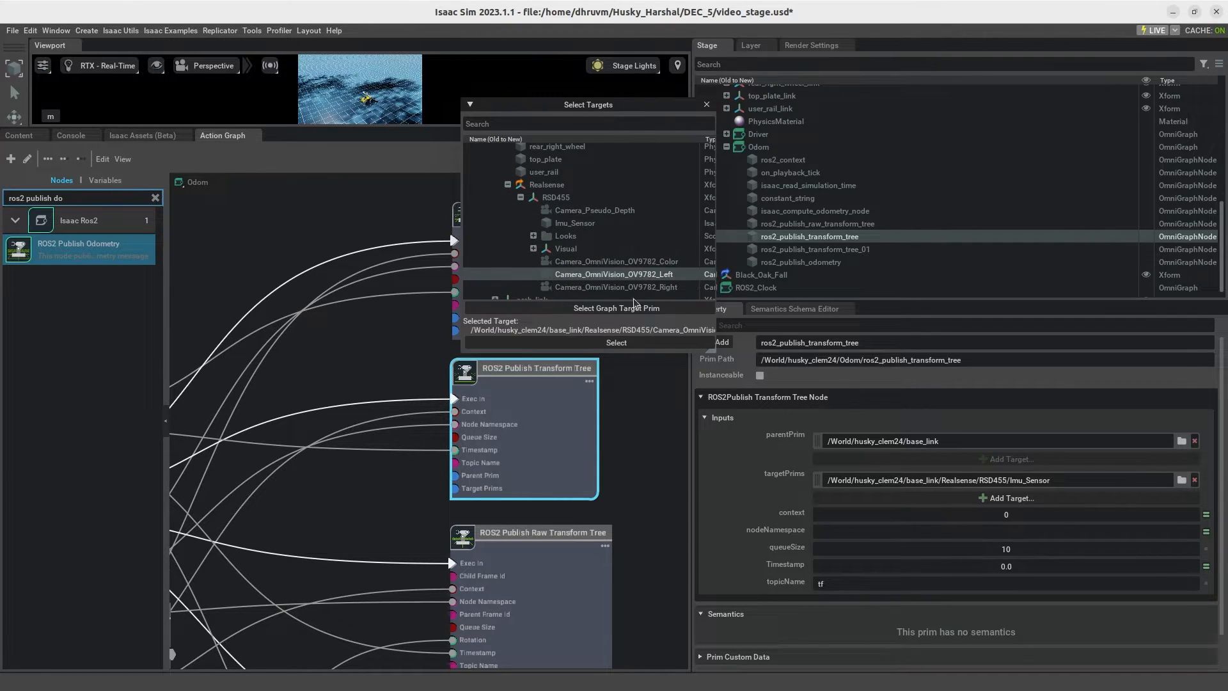
click(642, 345)
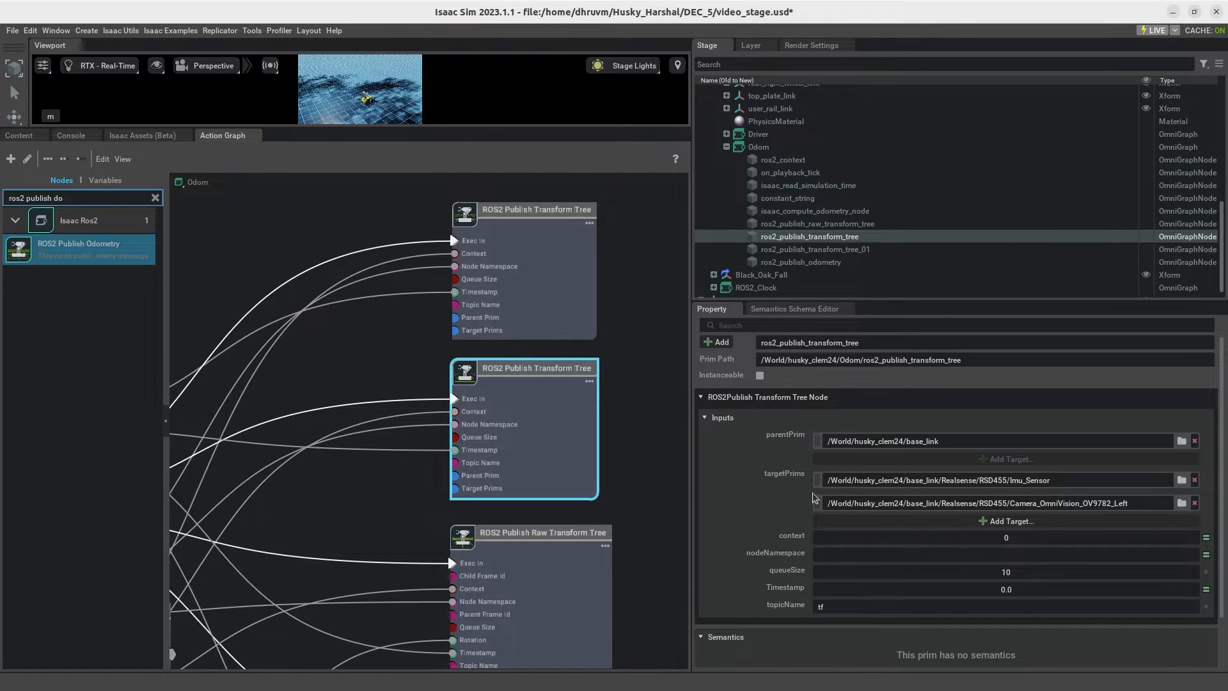
Step: Add Camera_OmniVision_OV9782_Right from base_link/Realsense/RSD455 as a targetPrims entry of ros2_publish_transform_tree
click(1009, 521)
click(484, 175)
click(529, 216)
double_click(530, 219)
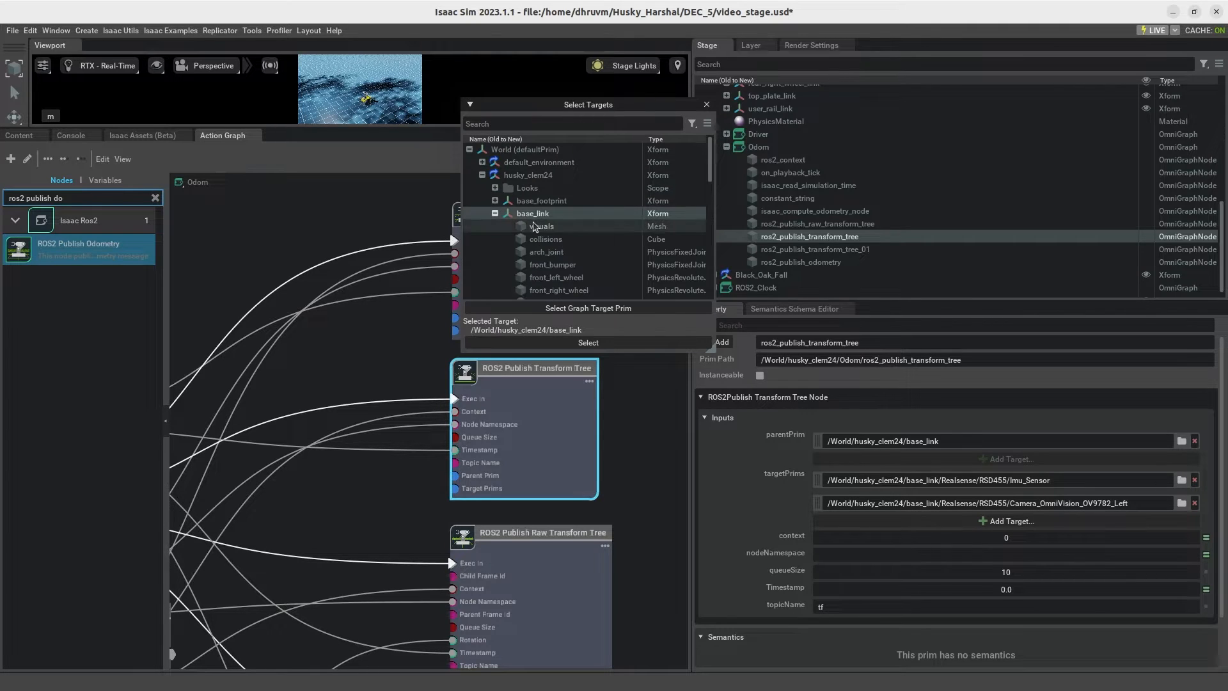
scroll(535, 226, down, 4)
click(508, 258)
click(521, 271)
scroll(556, 262, down, 3)
click(616, 271)
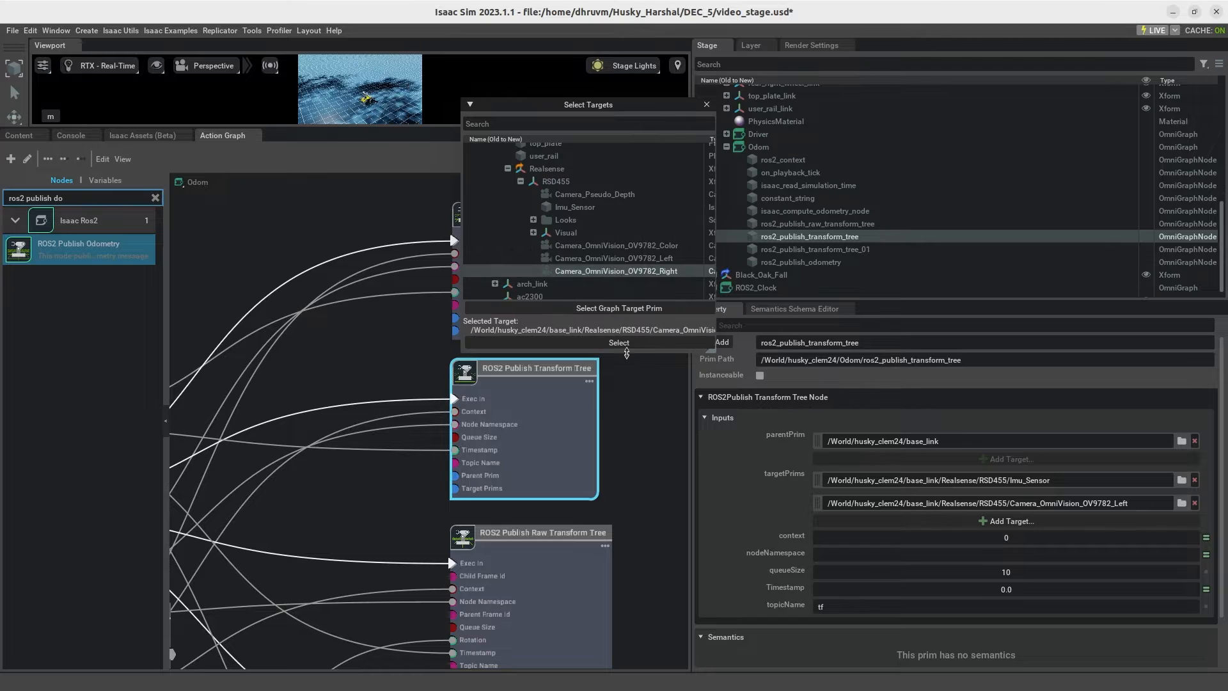
click(627, 346)
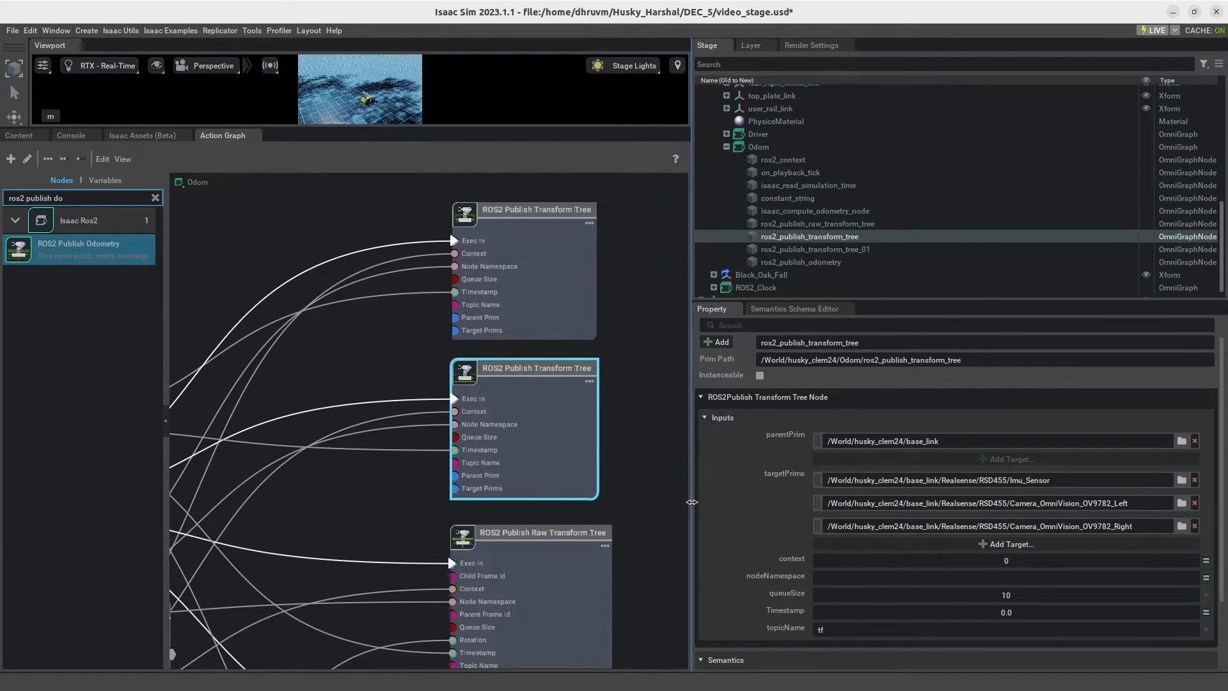
Step: Review the properties of the Odom graph's raw transform tree, odometry, context, constant string, playback tick and simulation time nodes
click(635, 441)
click(540, 596)
scroll(631, 391, down, 3)
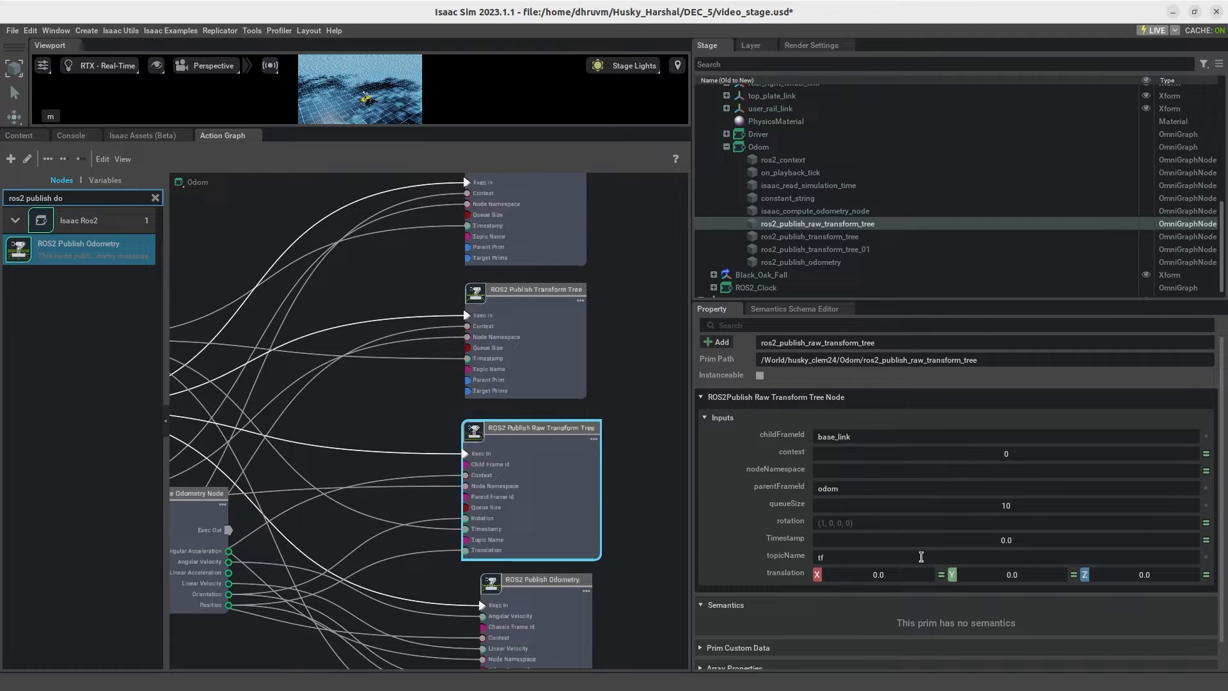
middle_drag(670, 485, 669, 450)
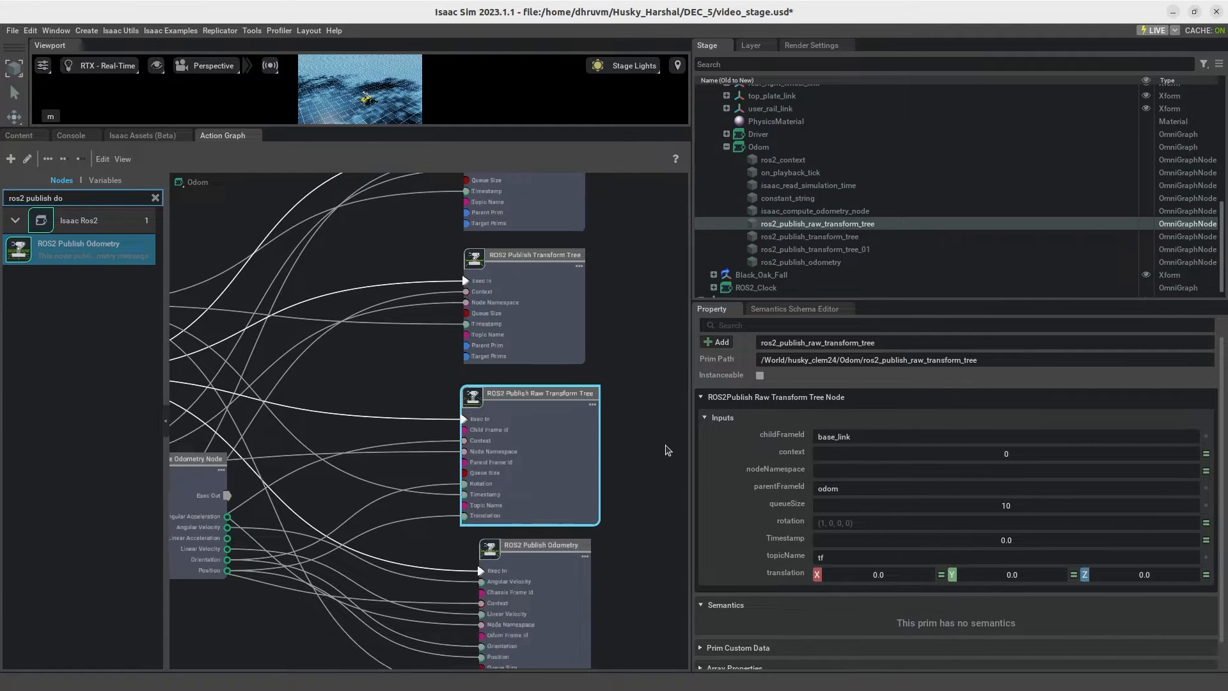
click(559, 576)
scroll(633, 442, down, 3)
middle_drag(662, 457, 741, 453)
click(386, 498)
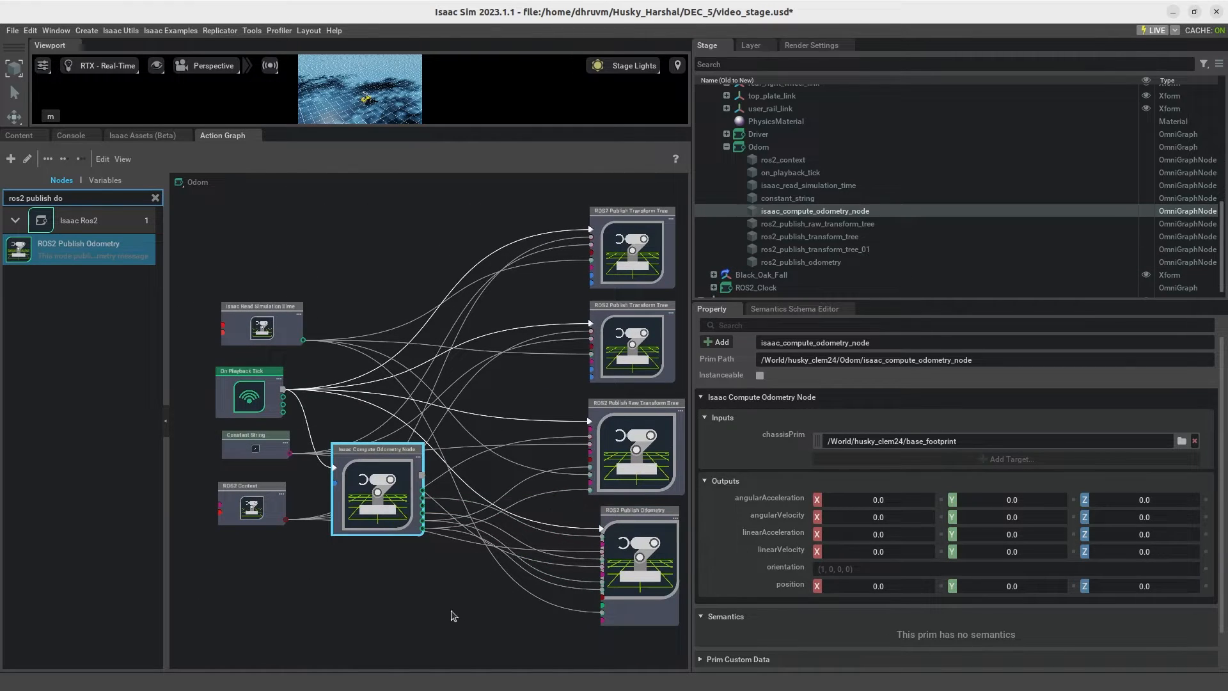
click(256, 509)
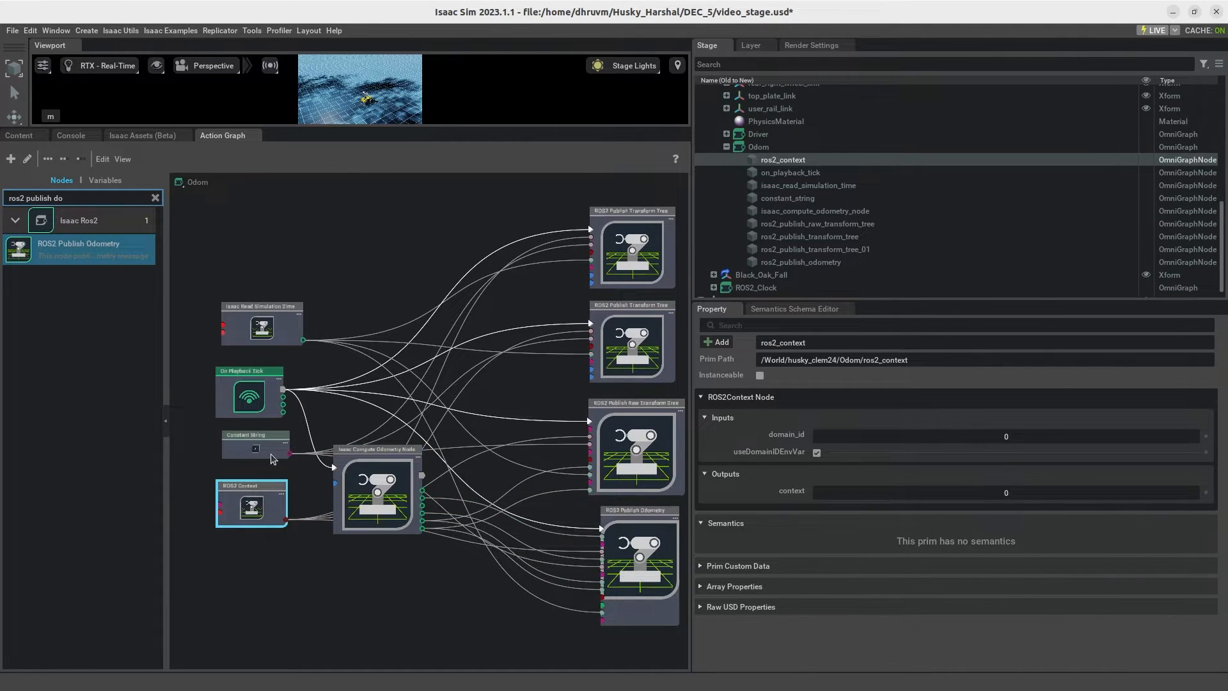
click(265, 440)
click(255, 400)
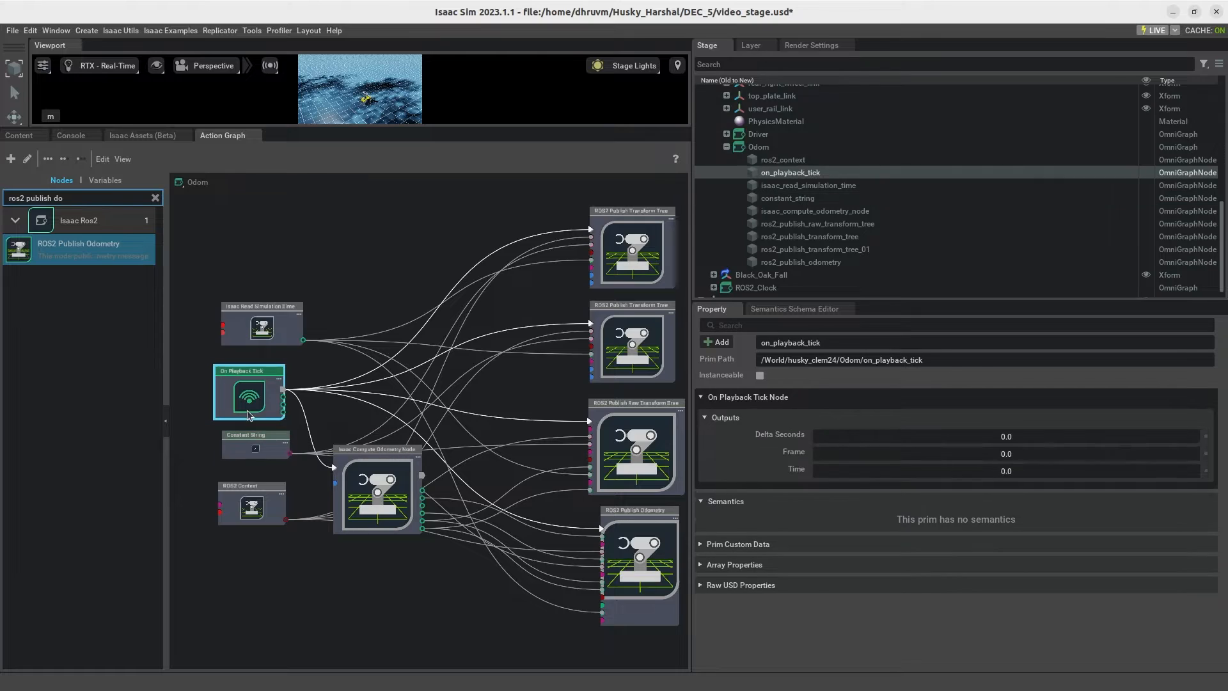
click(271, 337)
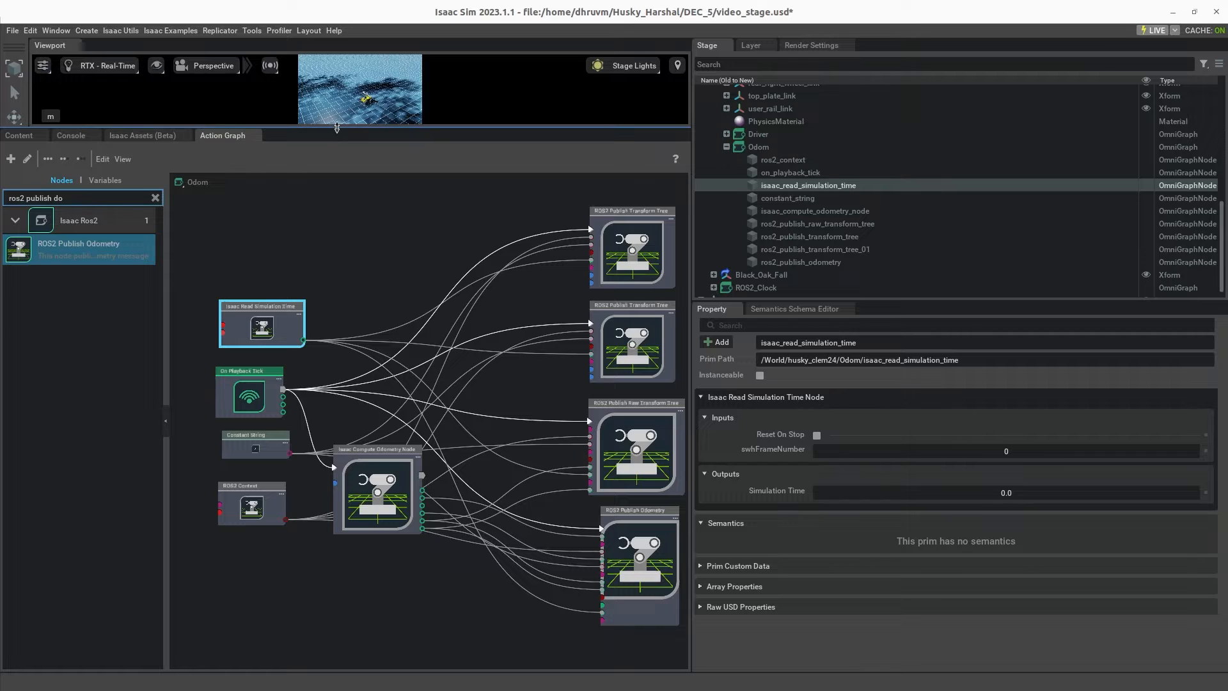
Step: Enlarge the viewport above and beside the action graph, and save the stage to video_stage.usd
drag(332, 128, 526, 387)
drag(693, 280, 799, 286)
click(548, 467)
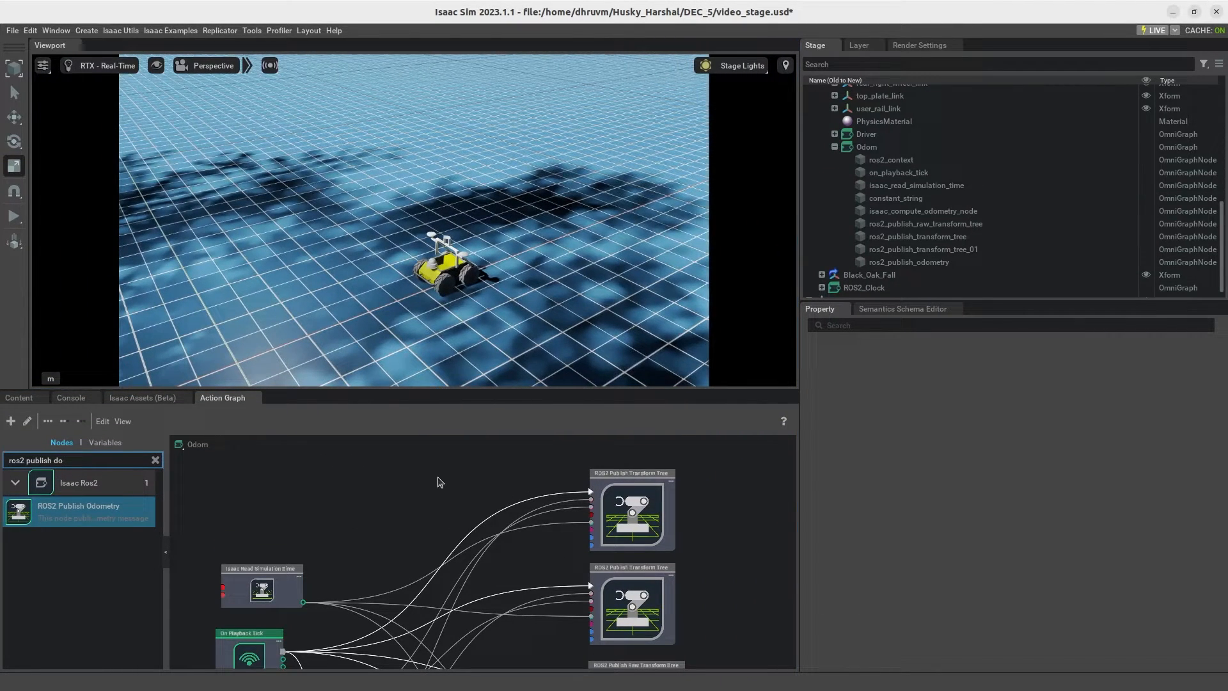
key(ctrl+s)
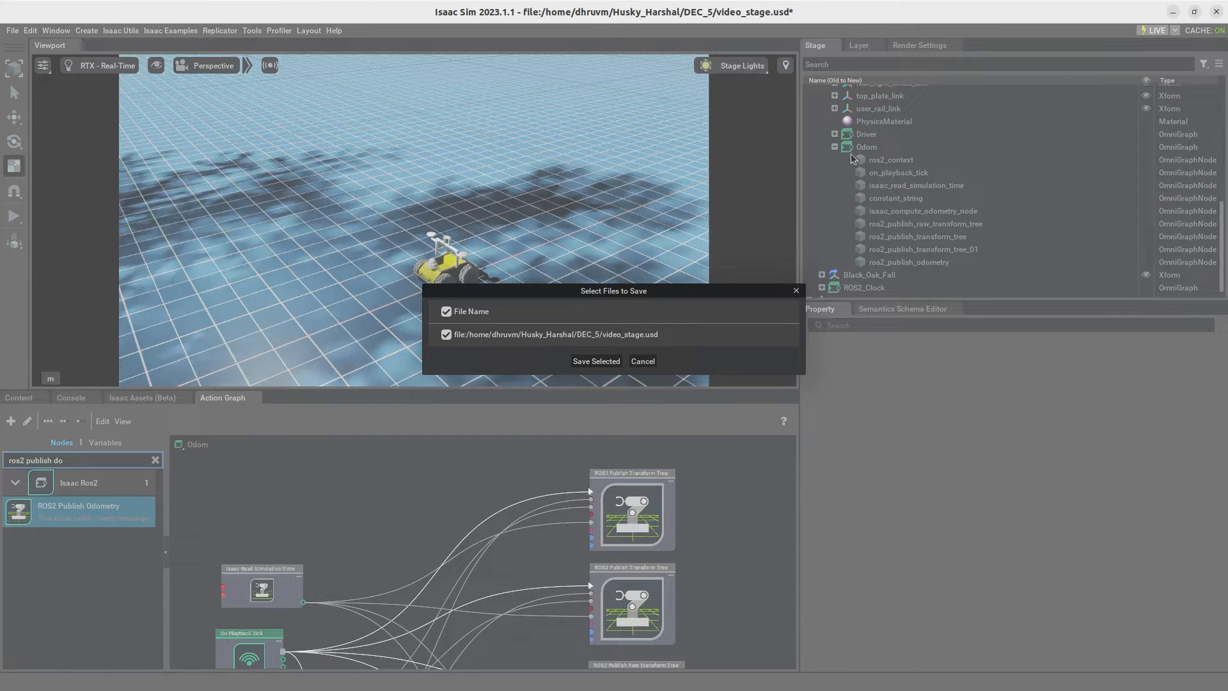
click(596, 360)
Step: Start the simulation to watch the Husky robot move in the viewport
click(15, 219)
middle_drag(440, 476, 440, 412)
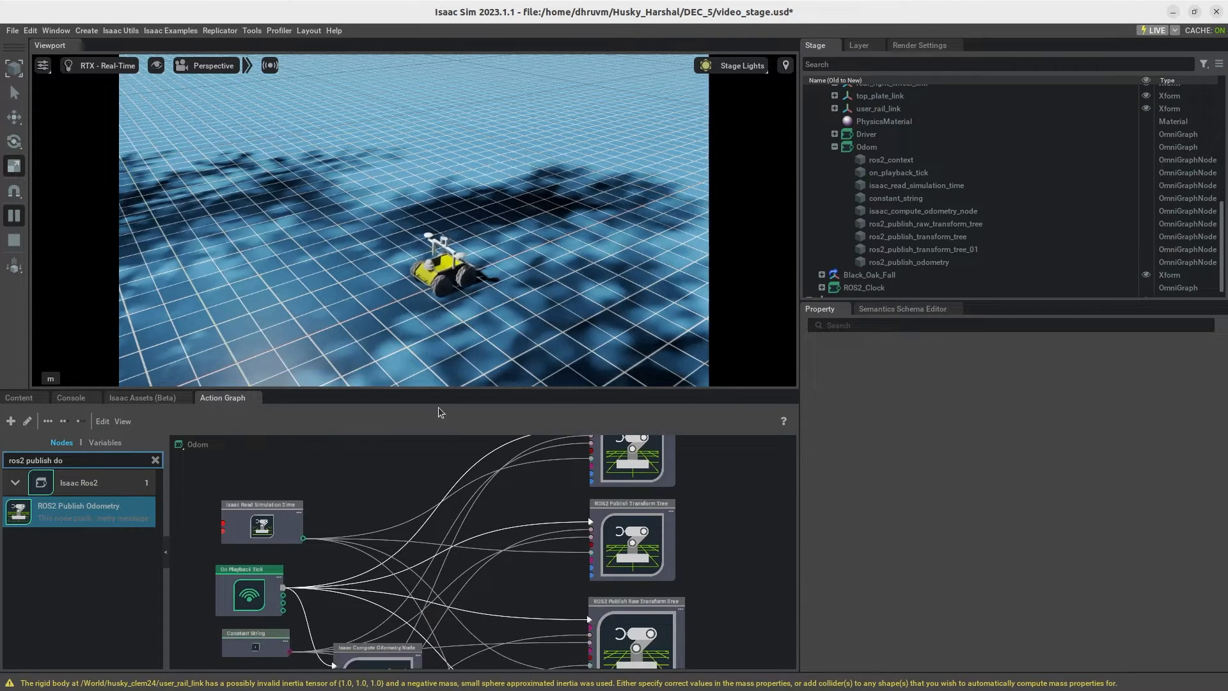
mouse_move(414, 463)
middle_down()
mouse_move(408, 412)
mouse_move(404, 468)
middle_up()
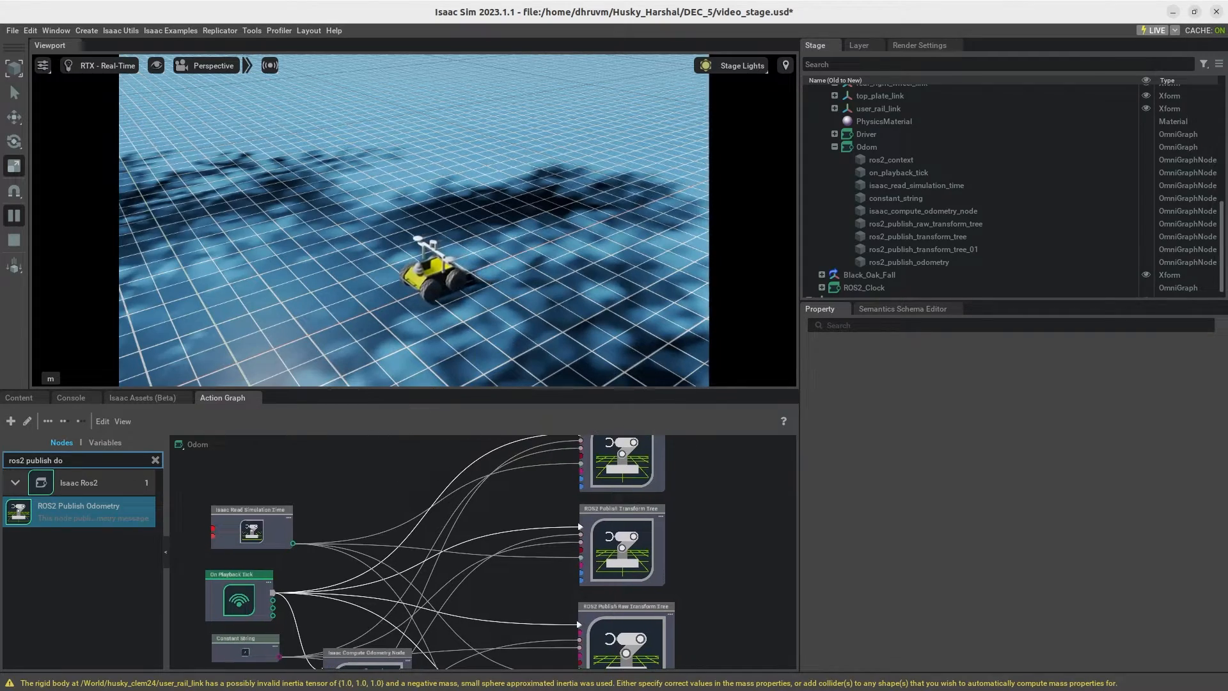
Step: Switch to the terminal, move it clear of the robot, and stop the running Twist message publisher
key(alt+Tab)
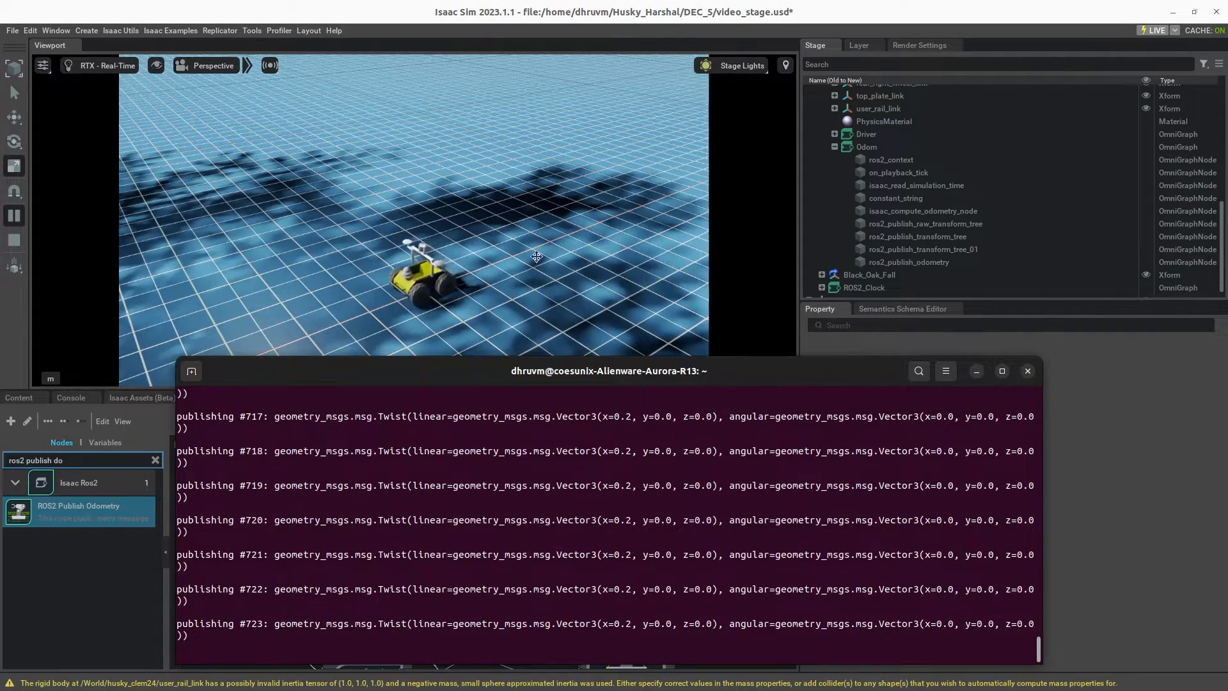
drag(545, 366, 554, 114)
double_click(554, 114)
drag(588, 18, 834, 261)
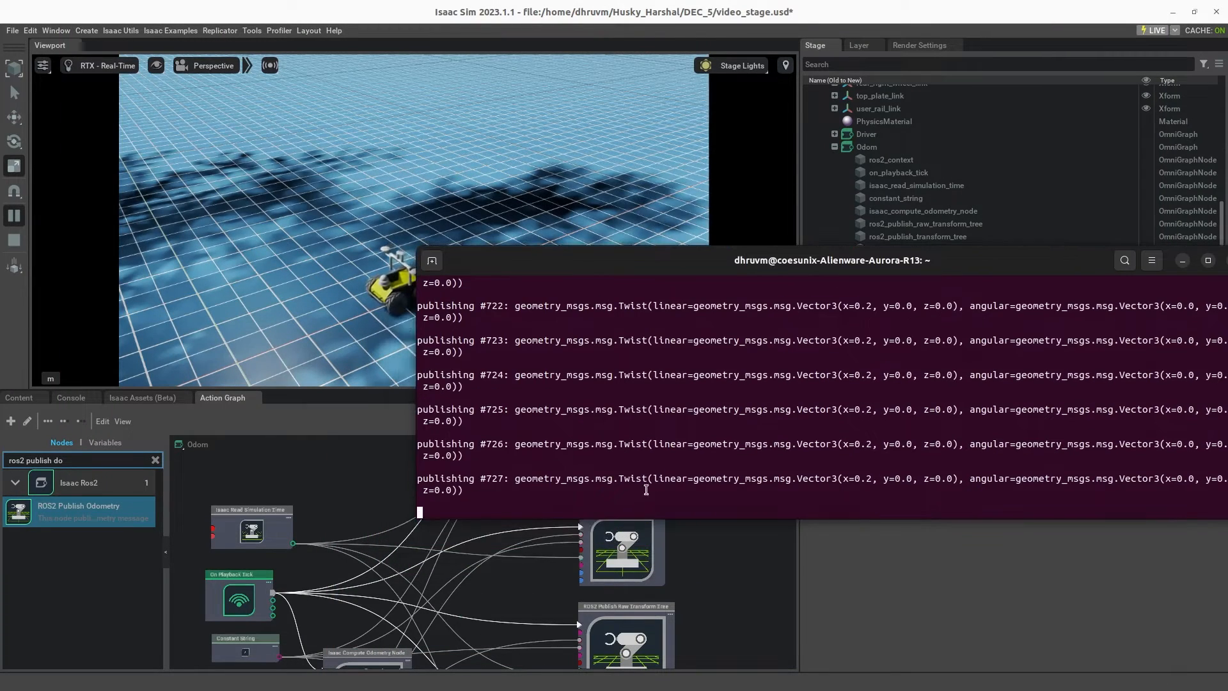
key(ctrl+c)
key(ctrl+c)
key(ctrl+c)
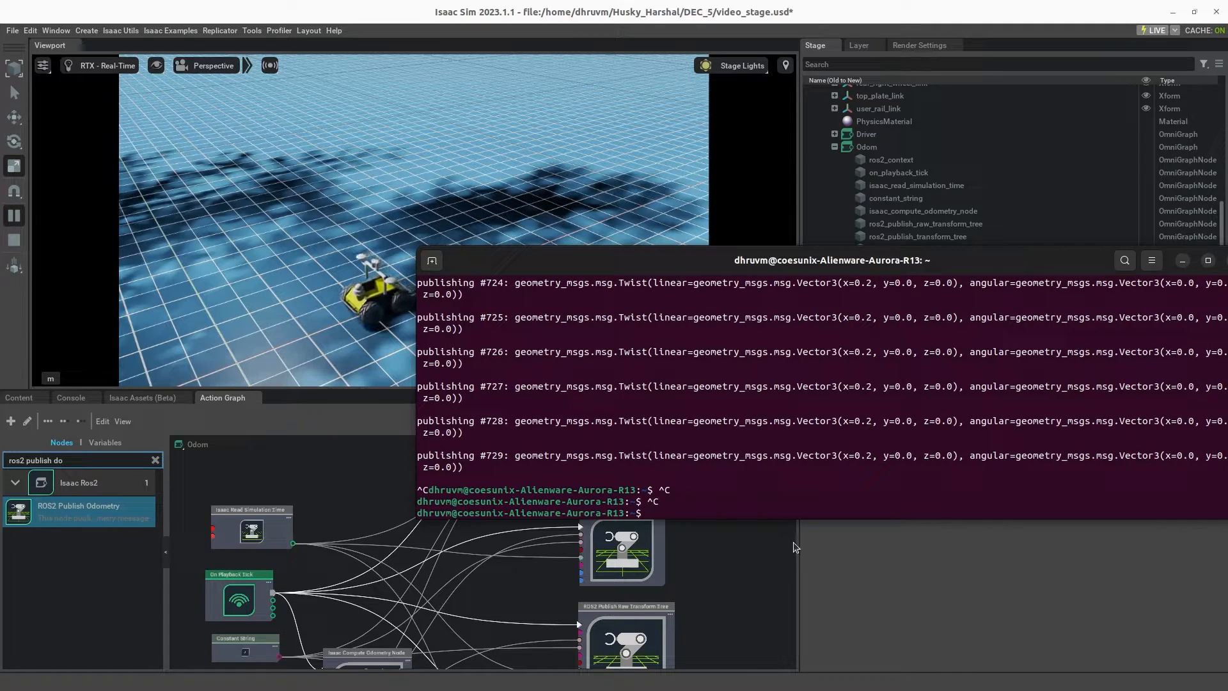
Step: Restart the simulation and run ros2 topic list in the terminal
click(18, 241)
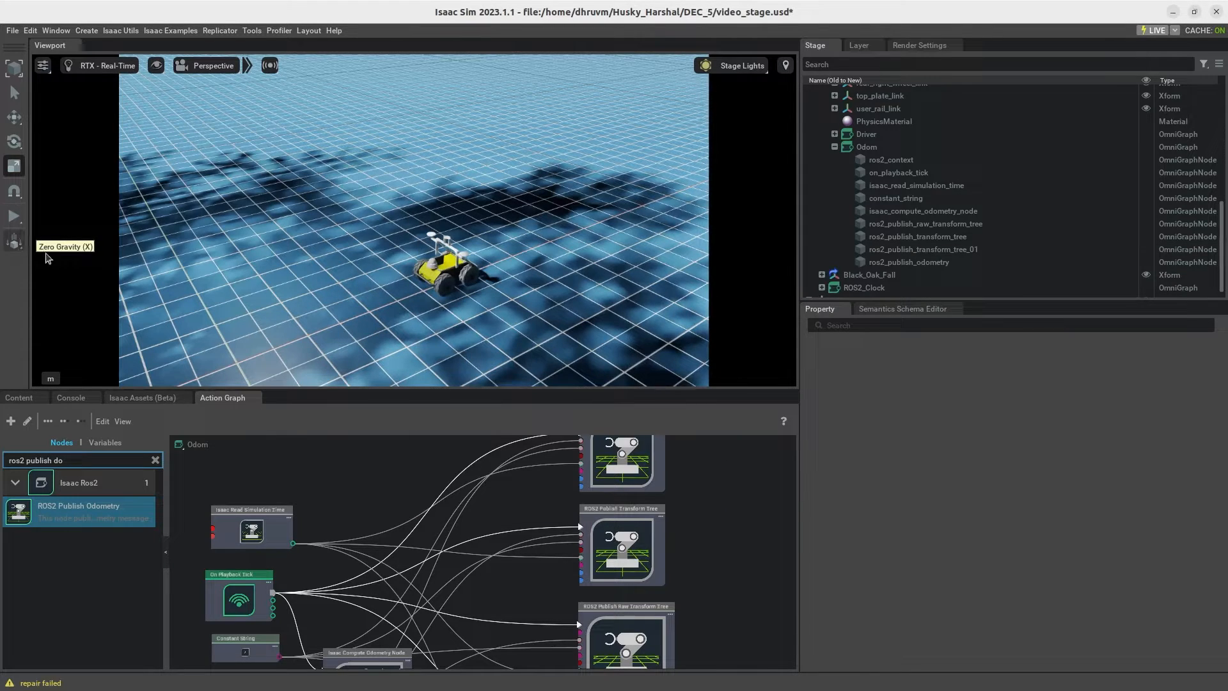
click(14, 215)
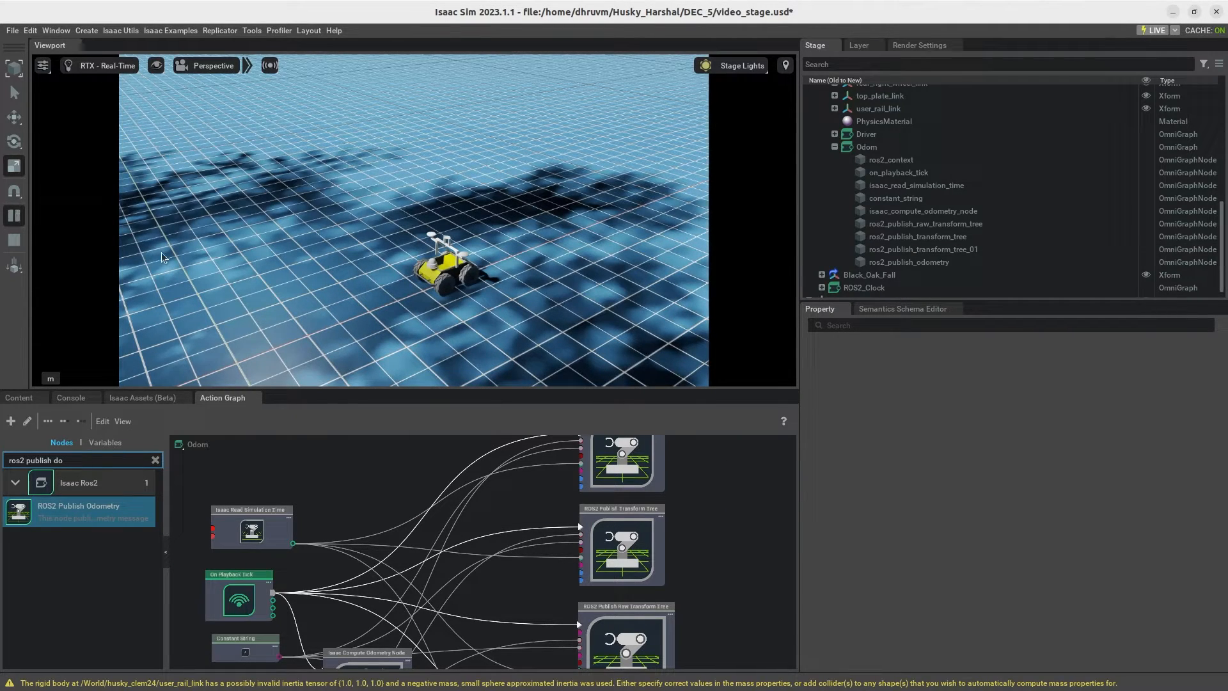
key(alt+Tab)
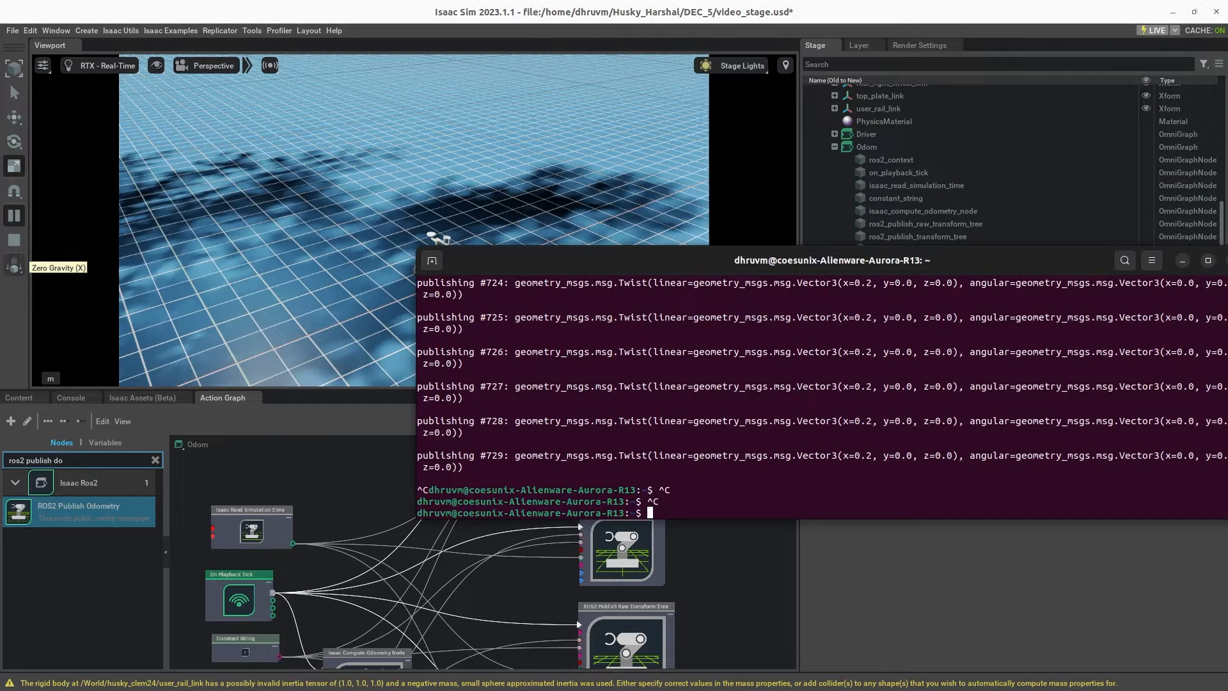
drag(647, 259, 742, 170)
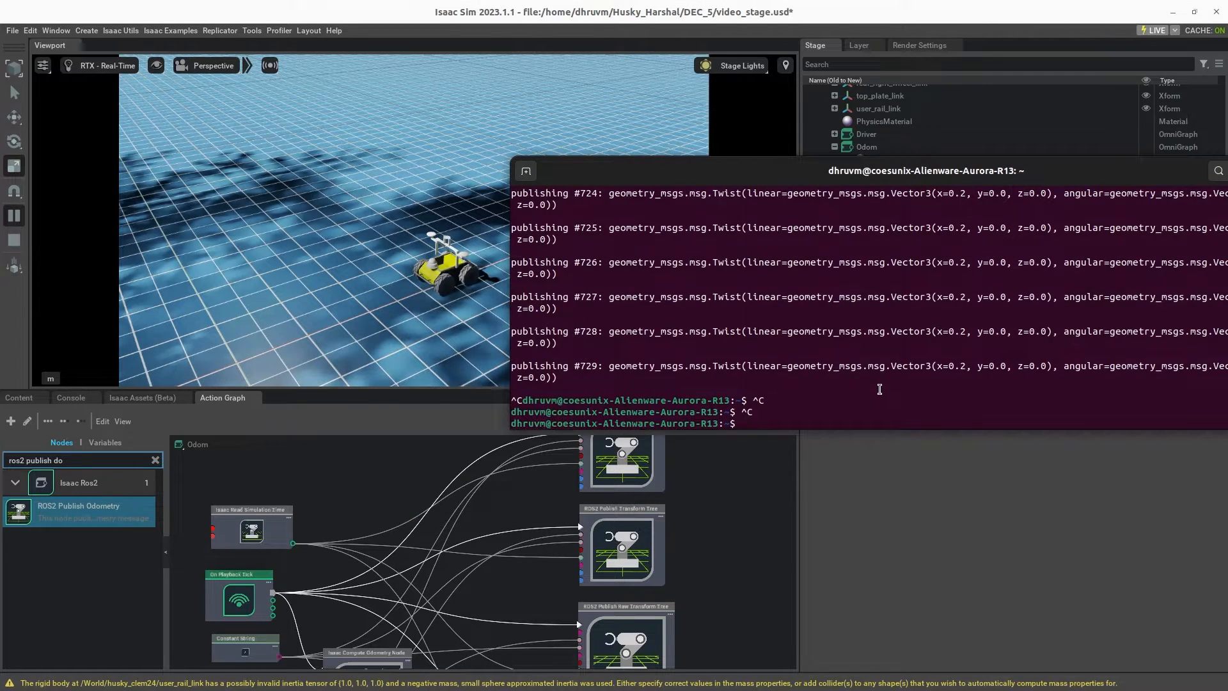
key(Up)
key(Up)
key(Return)
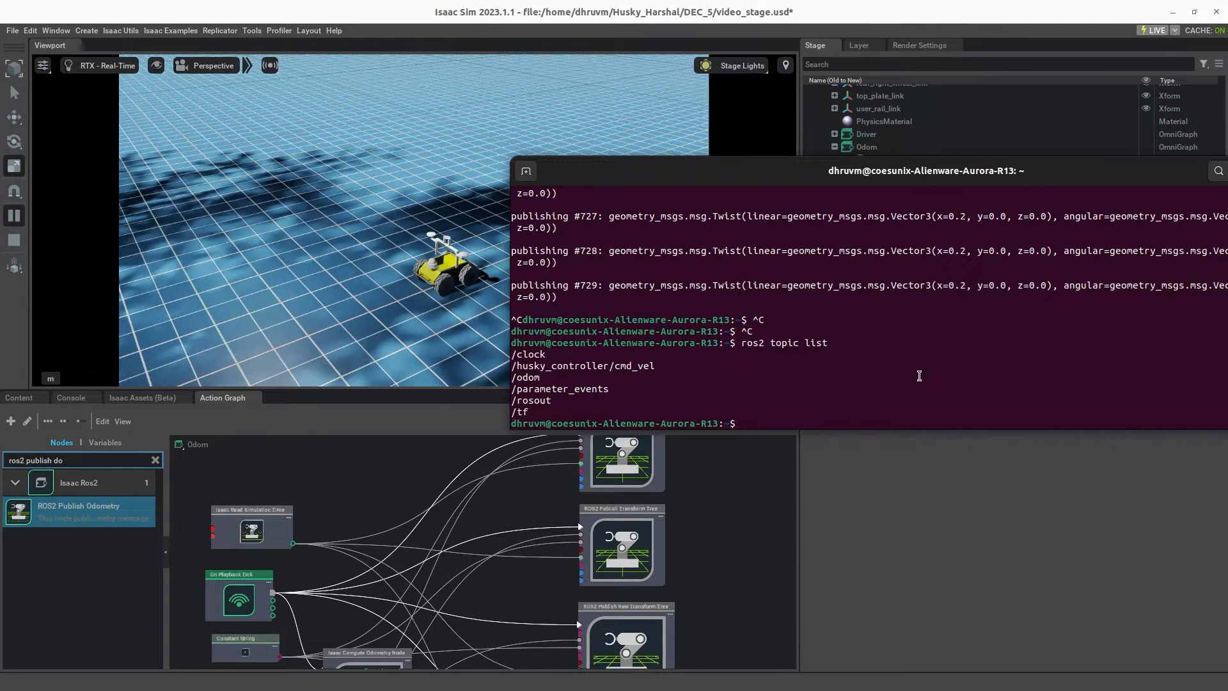
Step: Launch rviz2 from the terminal and maximize its window
text(rviz2)
key(Return)
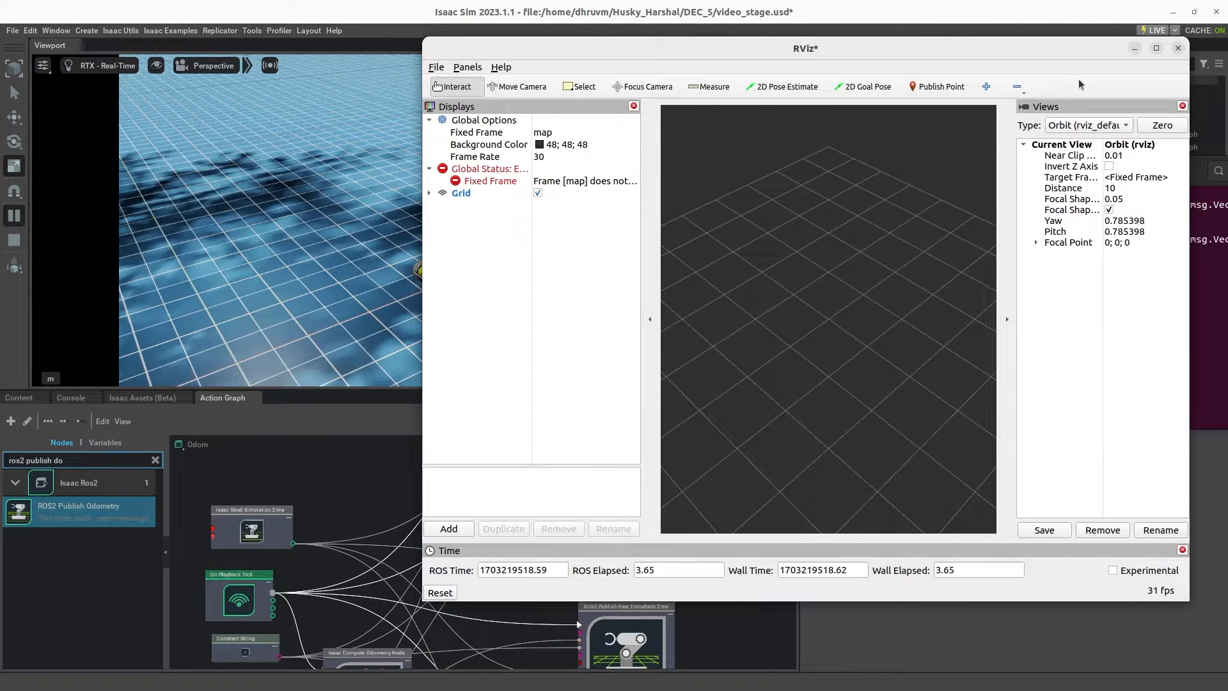
click(1156, 48)
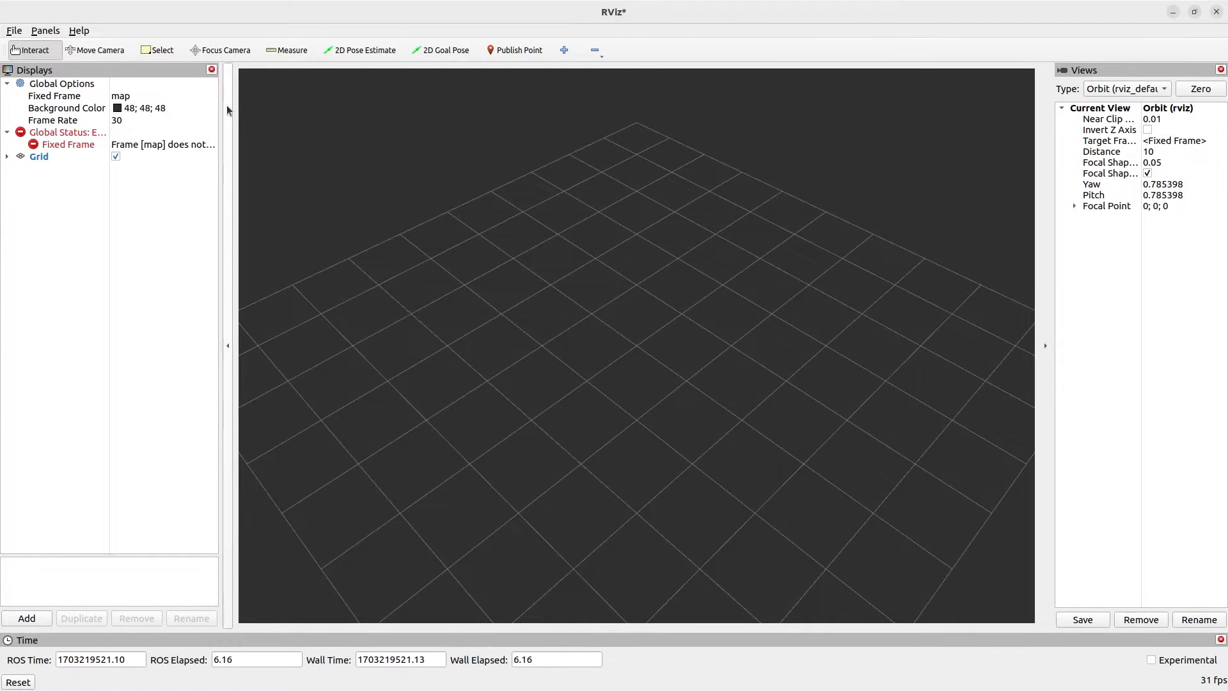
Step: Set the Fixed Frame in RViz's global options to base_link
drag(227, 105, 576, 170)
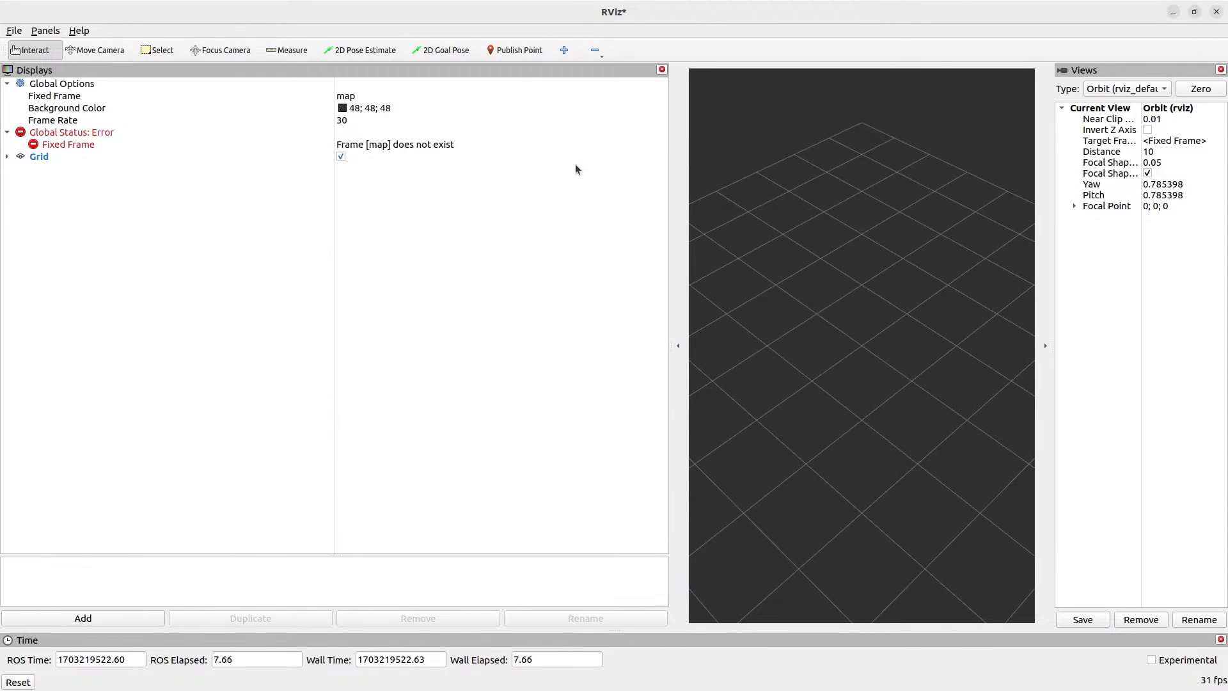
click(380, 97)
click(660, 97)
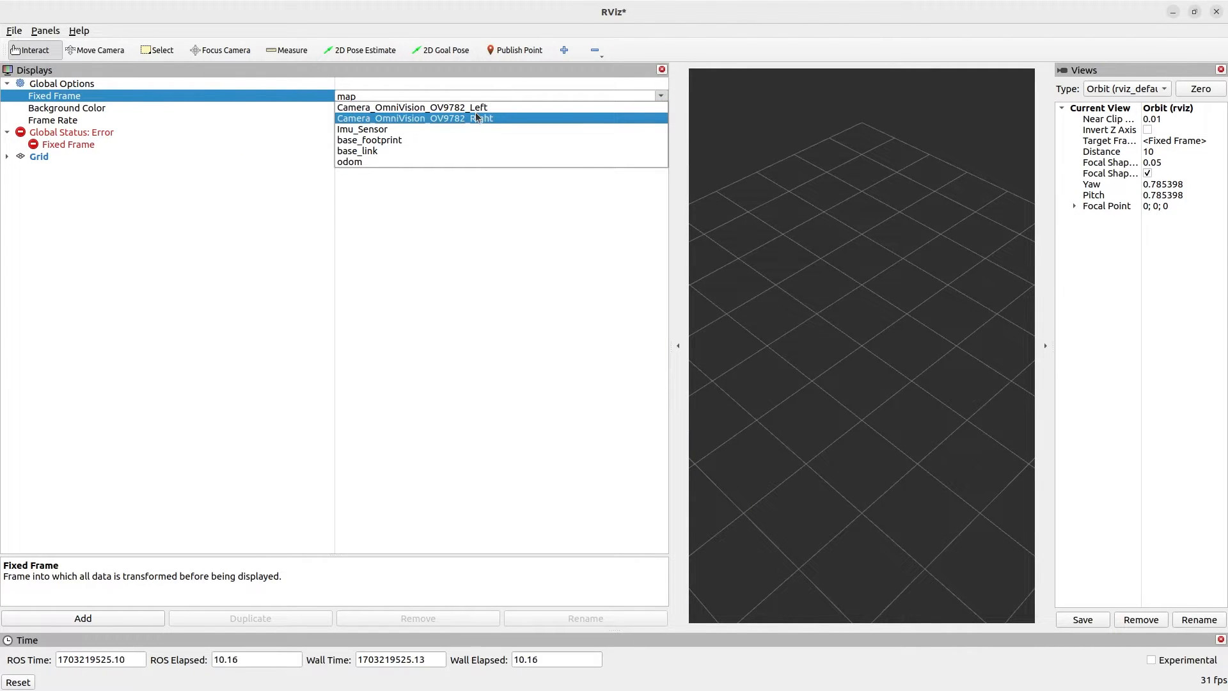
click(444, 151)
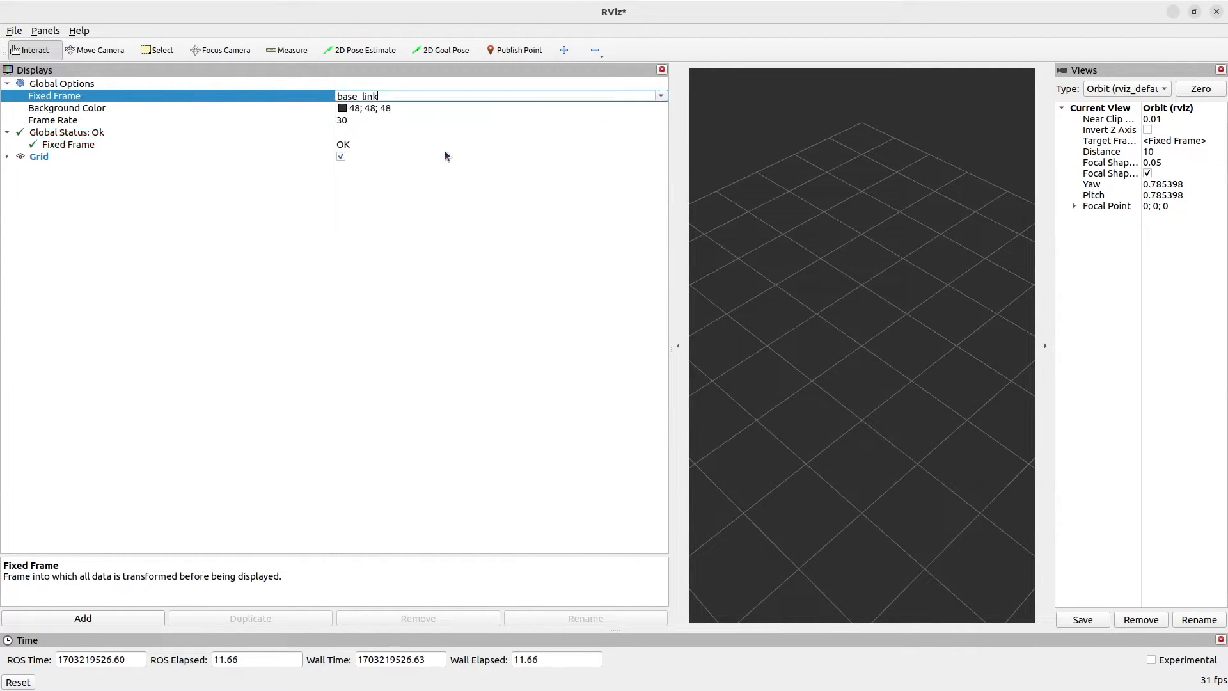
click(204, 248)
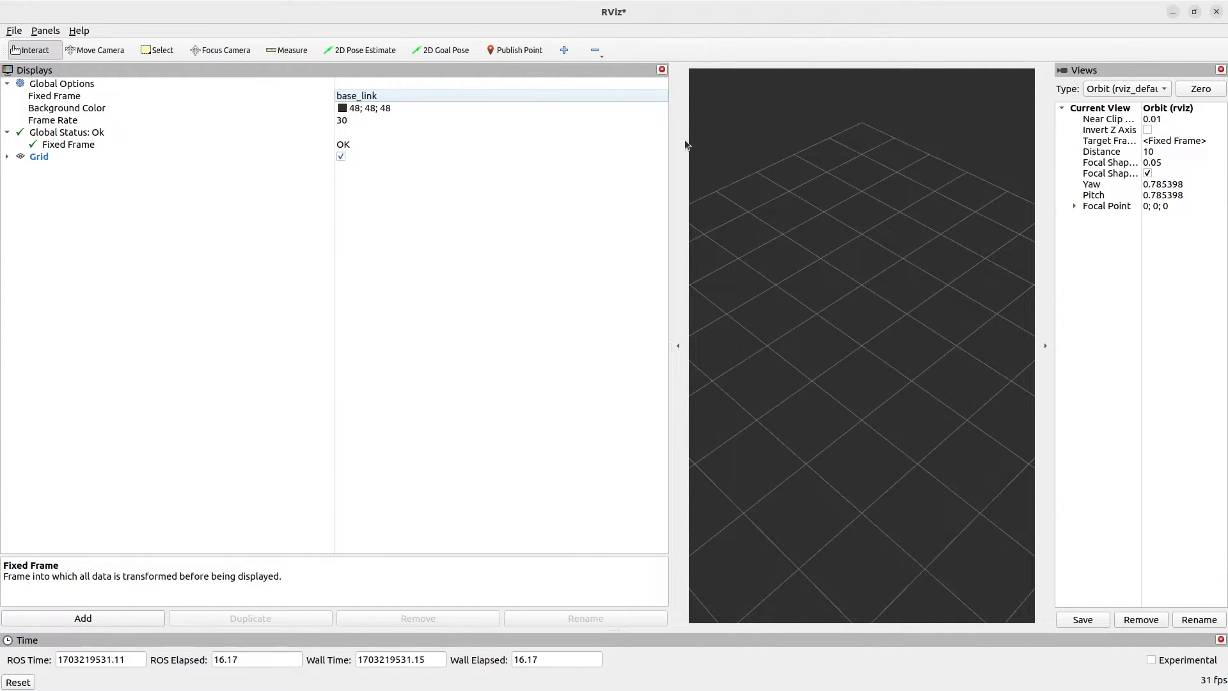
drag(678, 151, 367, 155)
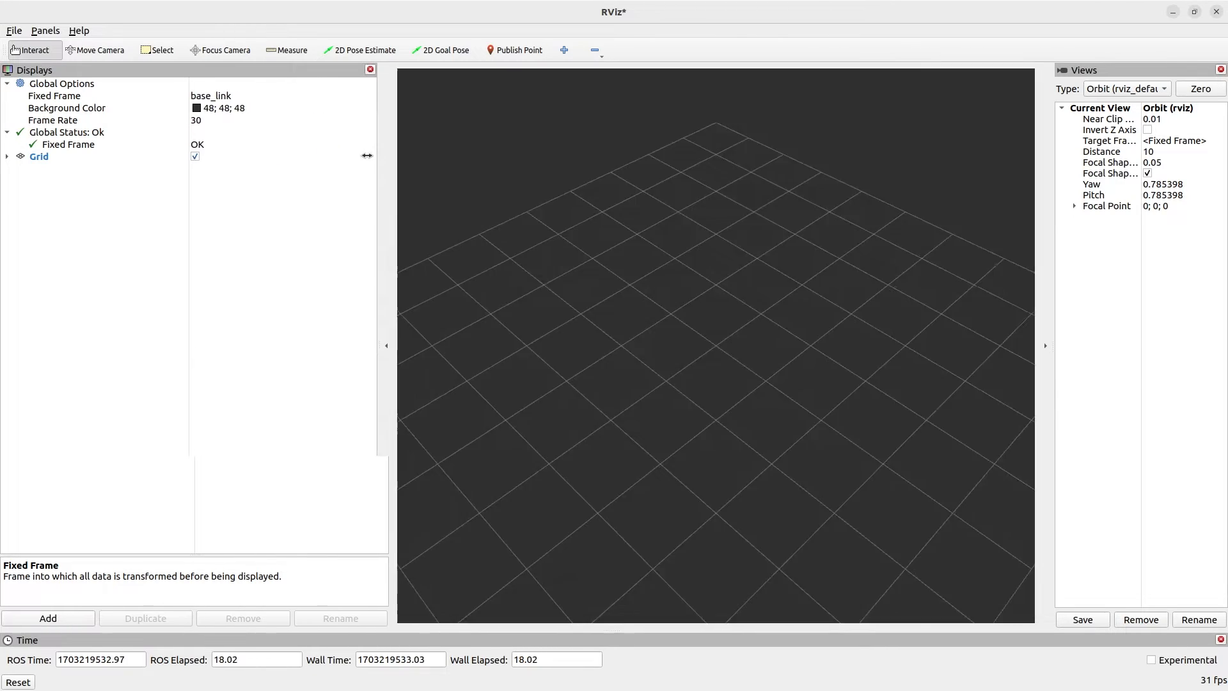
Step: Check which topics RViz offers for new visualizations without adding a display
click(58, 621)
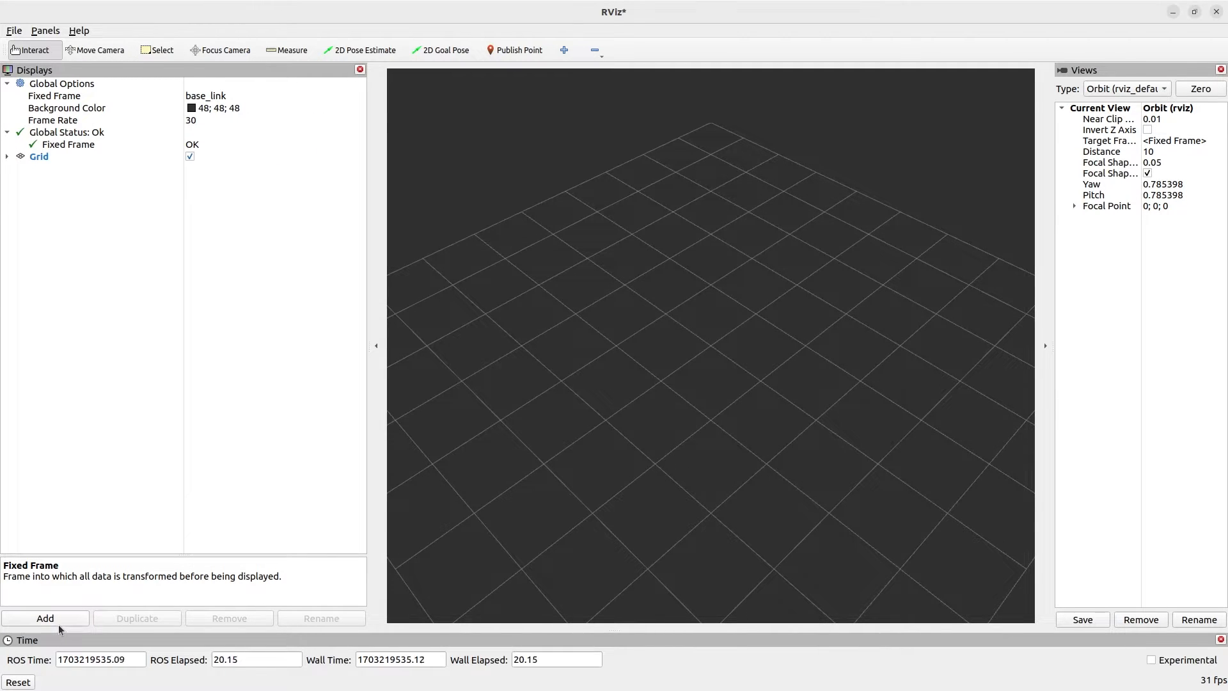
click(560, 150)
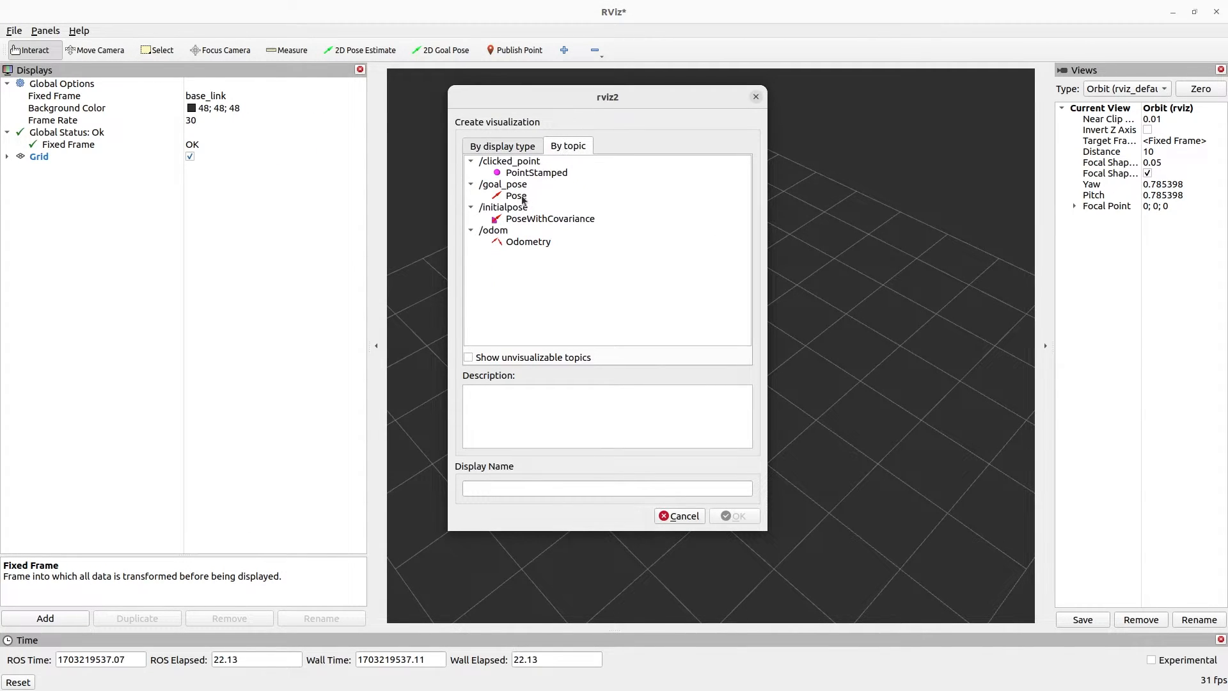
click(757, 97)
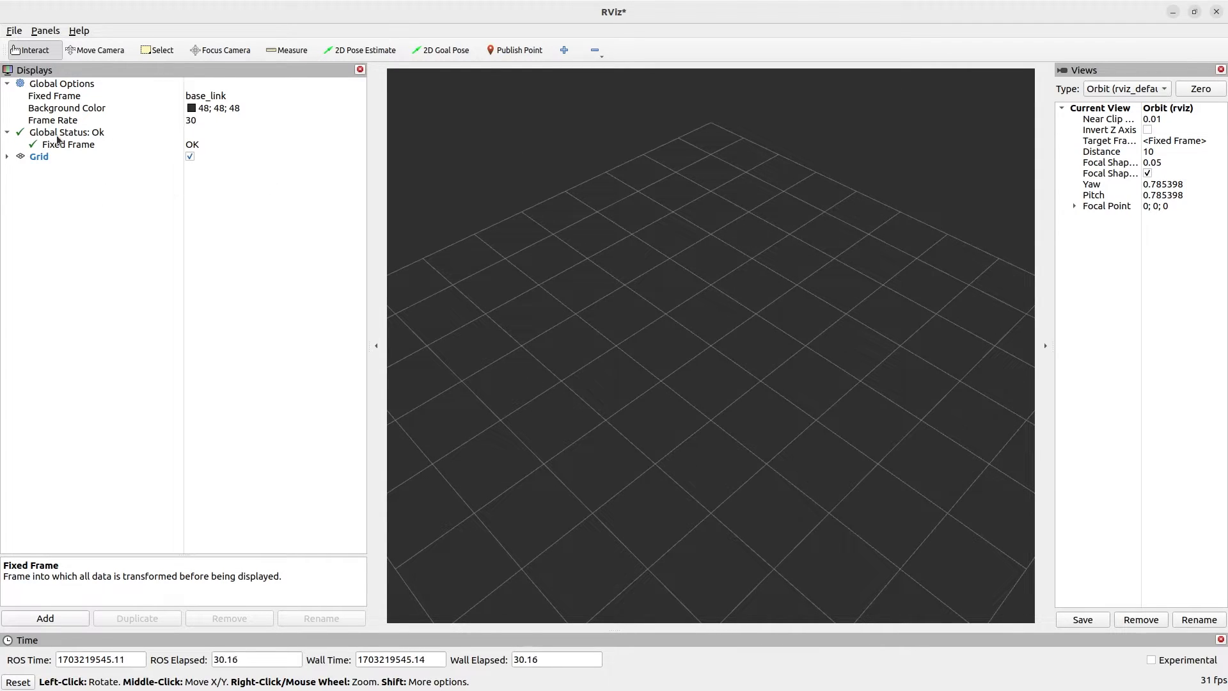
Step: Check the Fixed Frame status and setting, and close RViz without saving the changes
click(85, 134)
click(83, 146)
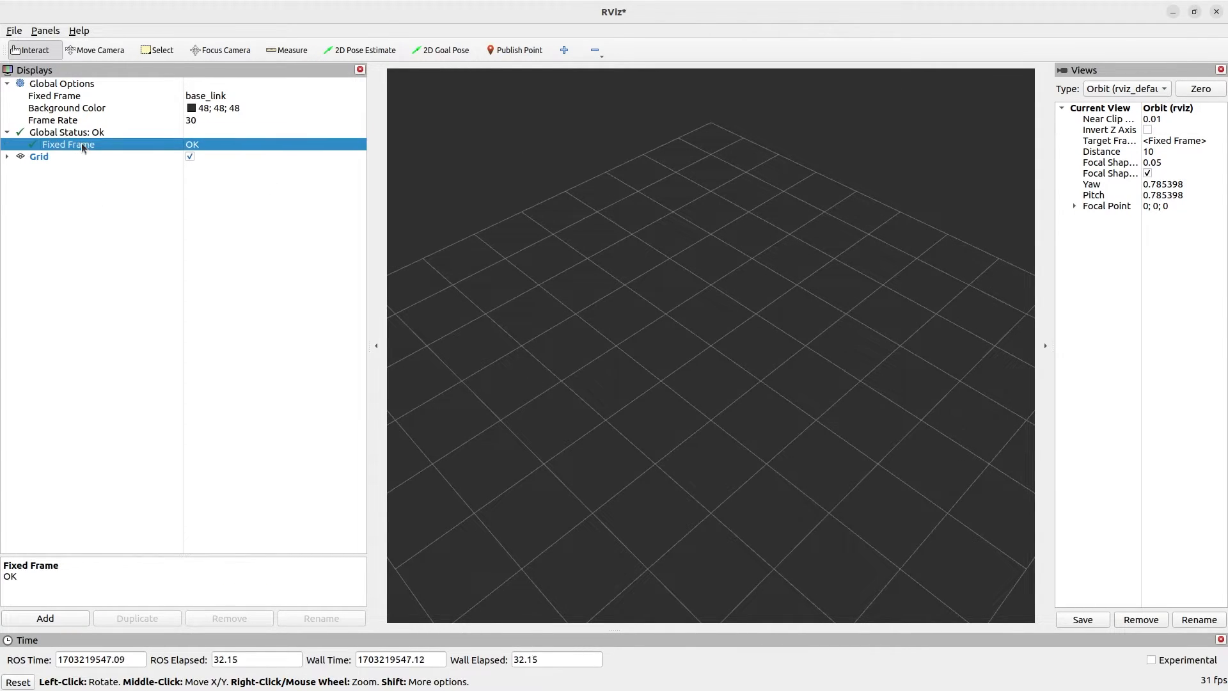
click(227, 97)
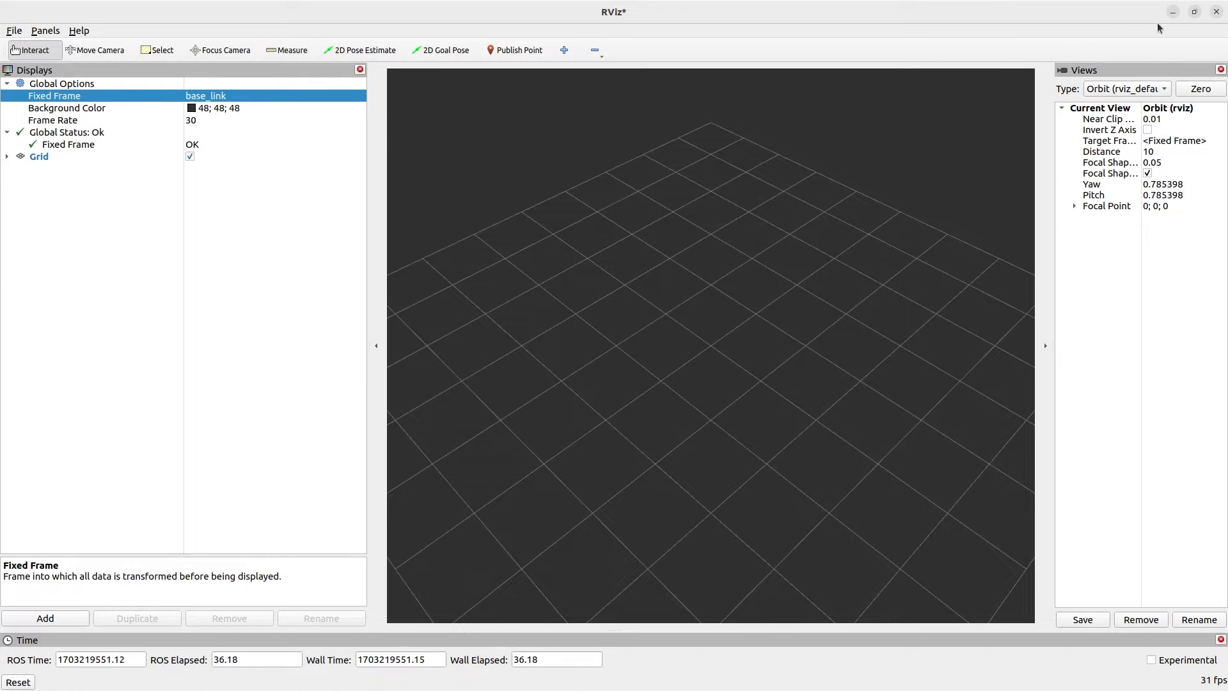
click(1218, 12)
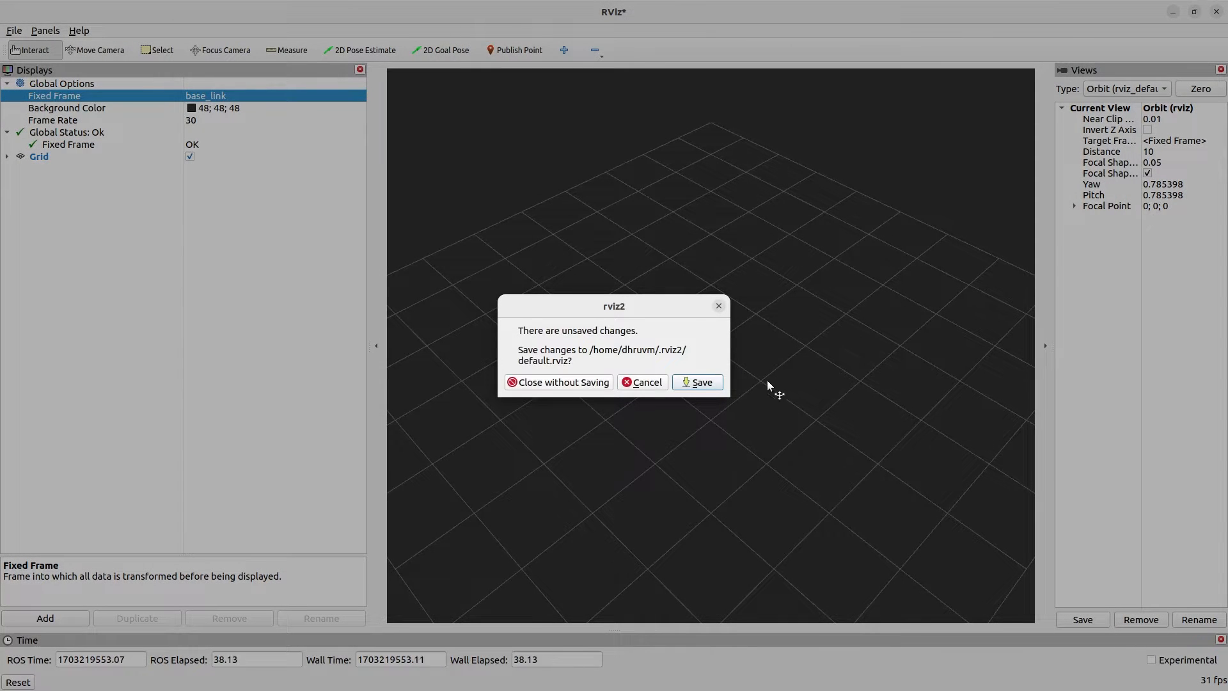
click(597, 382)
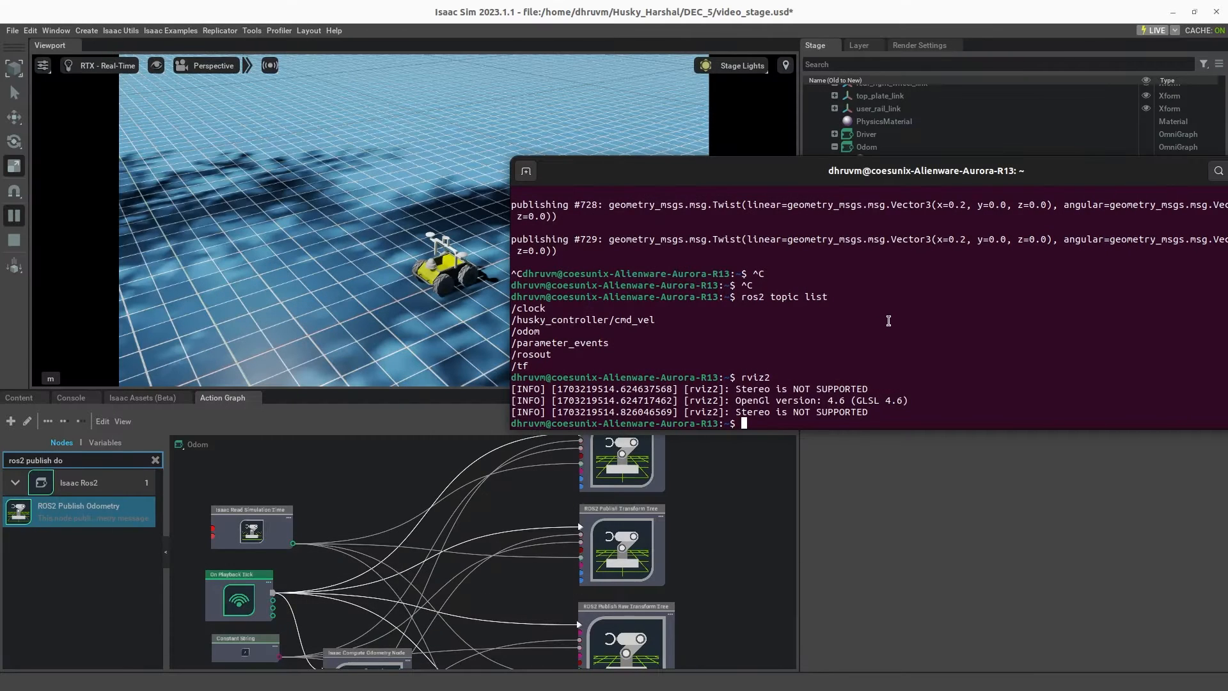
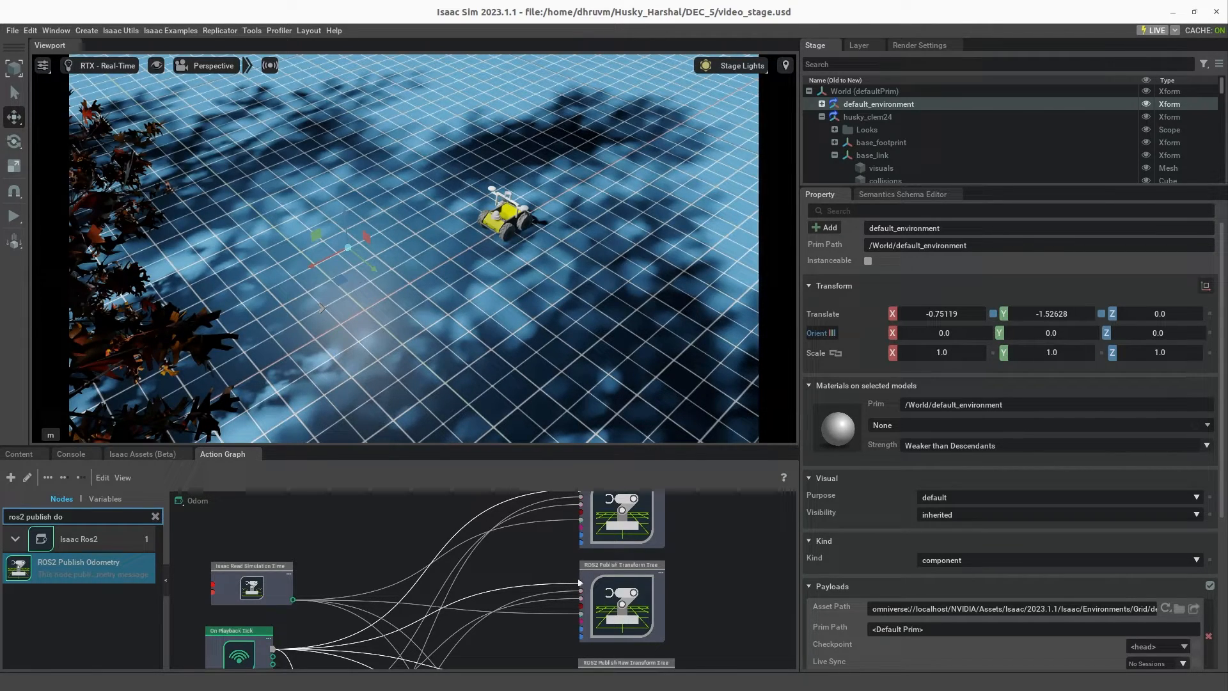
Step: Examine the left and right cameras and the IMU sensor under the RSD455 in the stage tree
drag(1002, 181, 1015, 463)
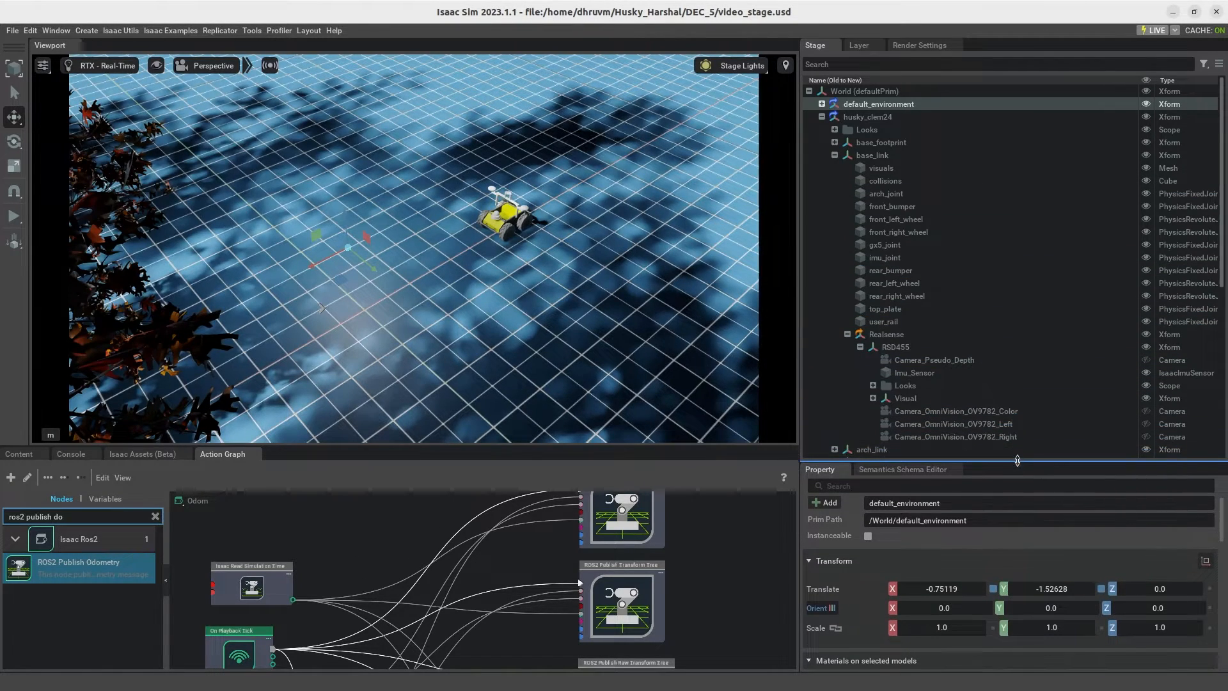
click(957, 424)
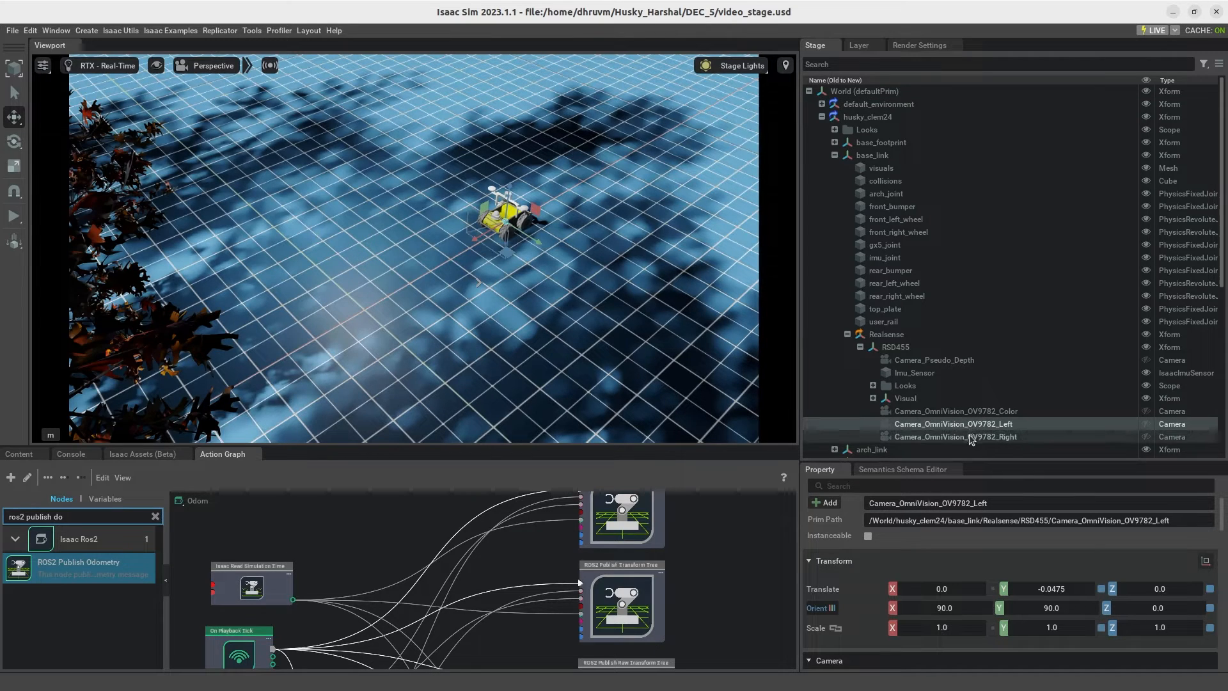
click(971, 438)
click(930, 377)
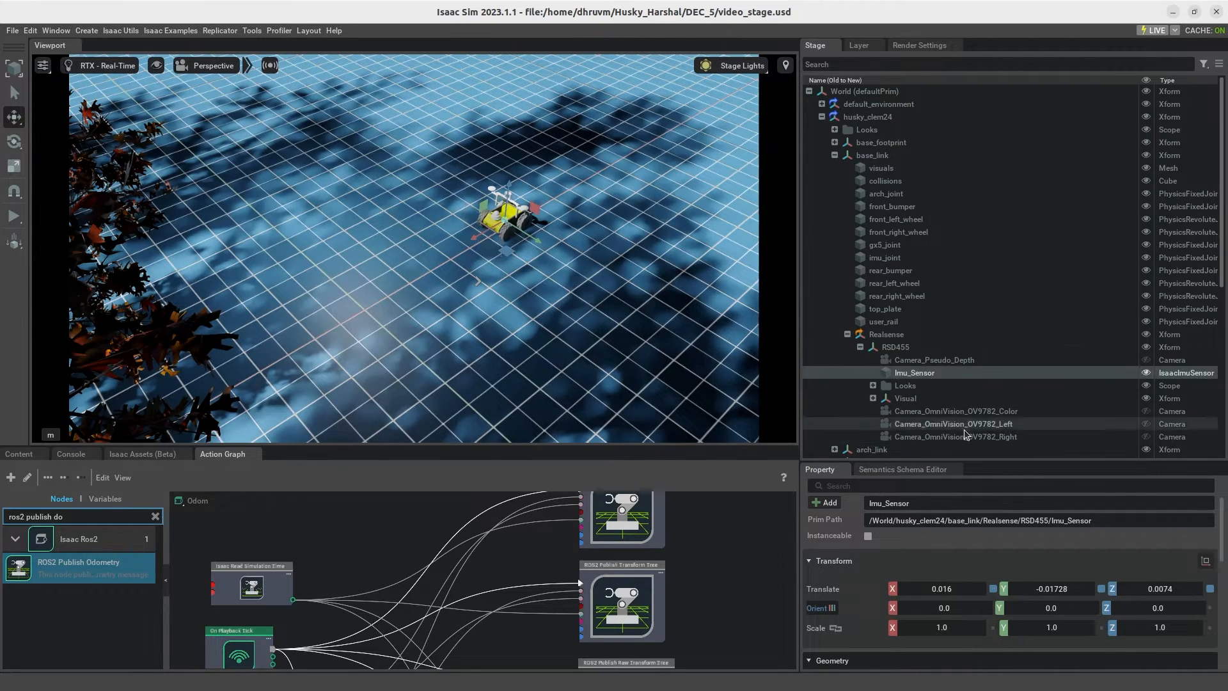
mouse_move(971, 460)
mouse_down()
mouse_move(973, 252)
mouse_move(981, 476)
mouse_up()
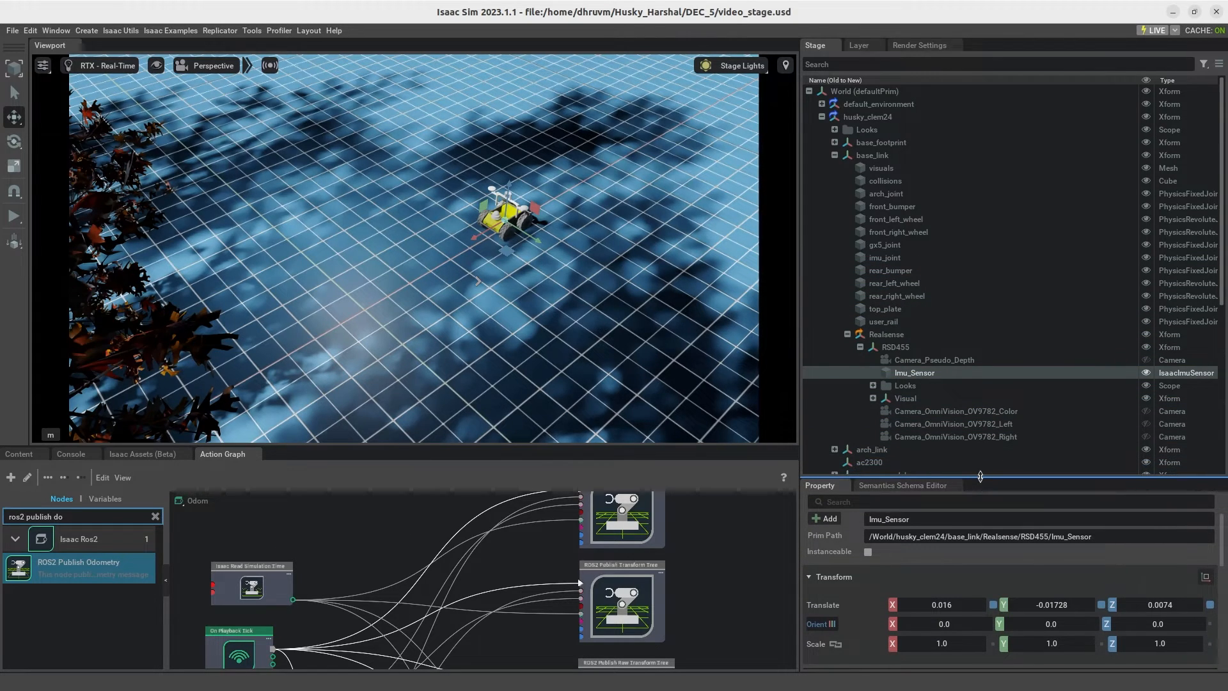
click(949, 438)
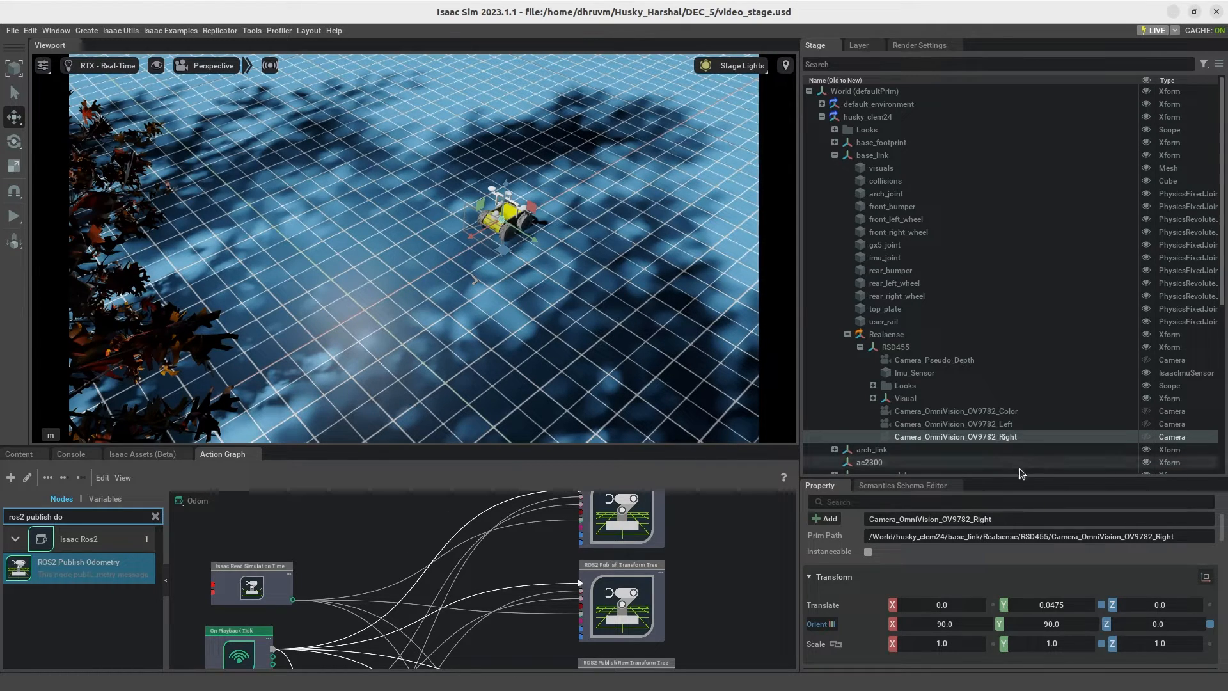
drag(1013, 477, 1013, 360)
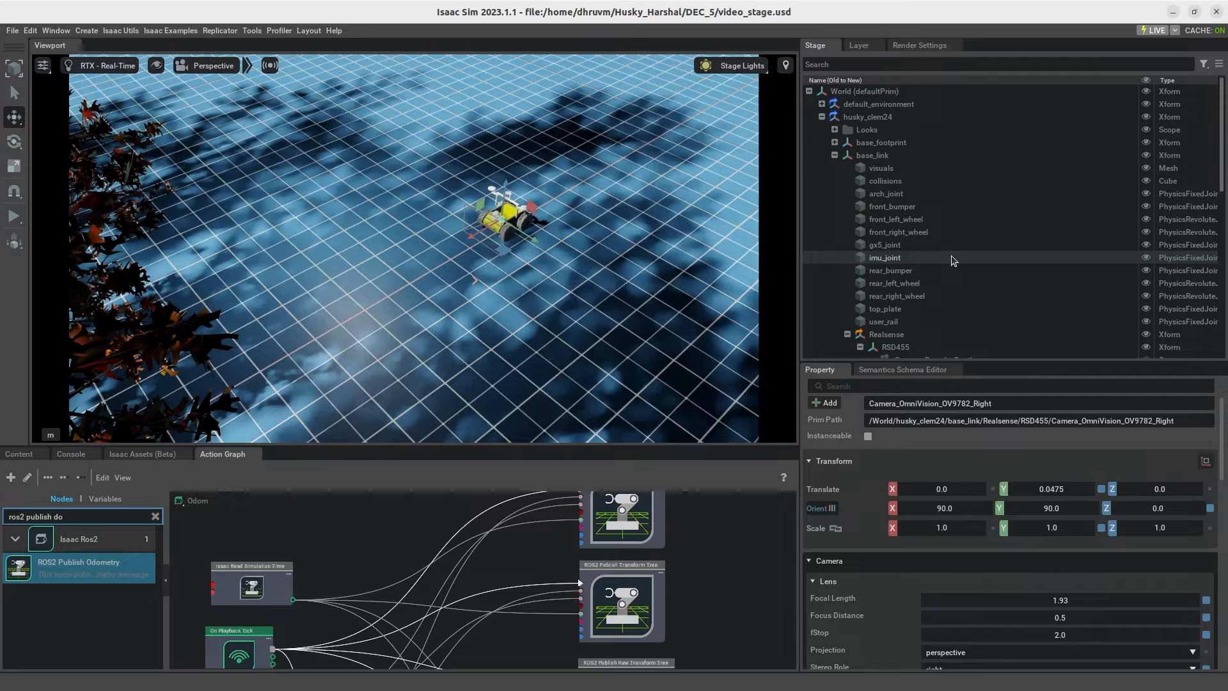
scroll(940, 323, down, 3)
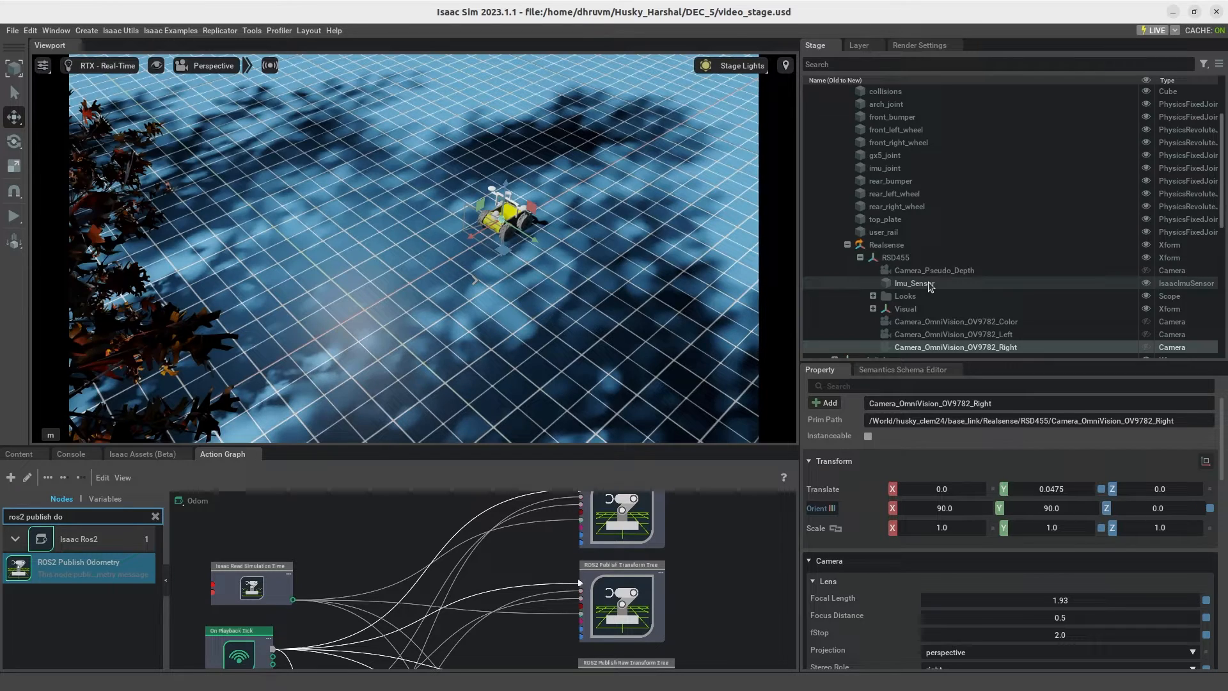
scroll(931, 286, down, 2)
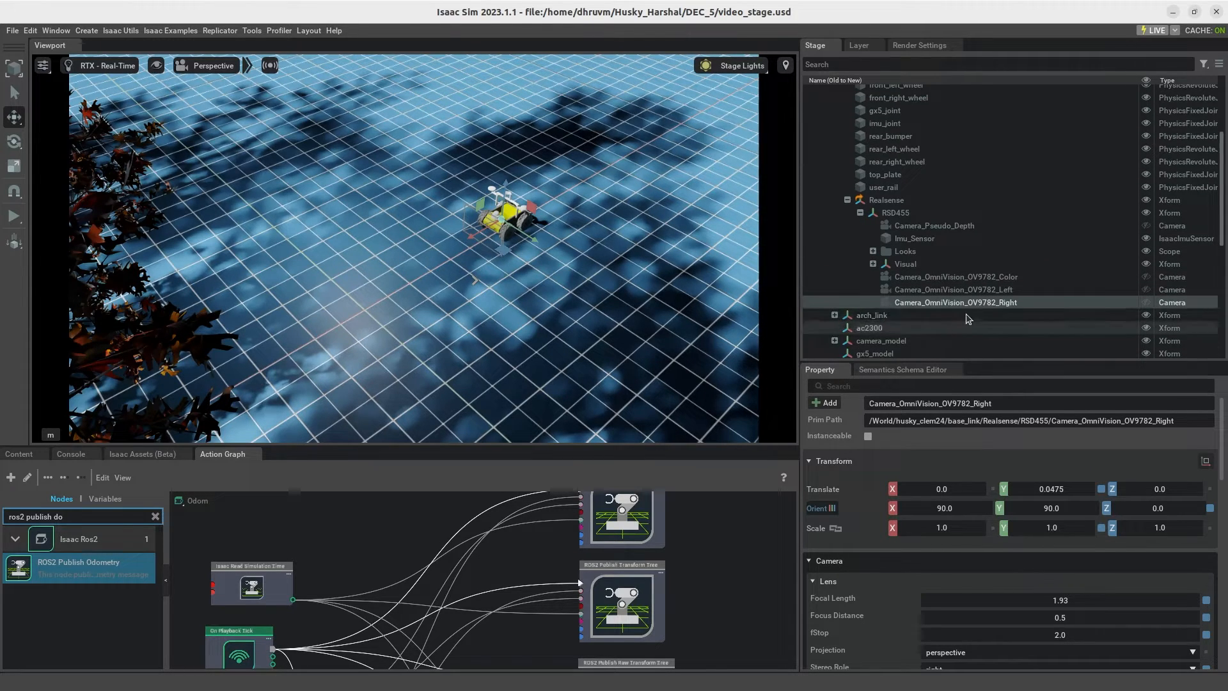
Step: Add an Isaac name override to the Camera_OmniVision_OV9782_Left prim and locate its Name Override property
click(974, 291)
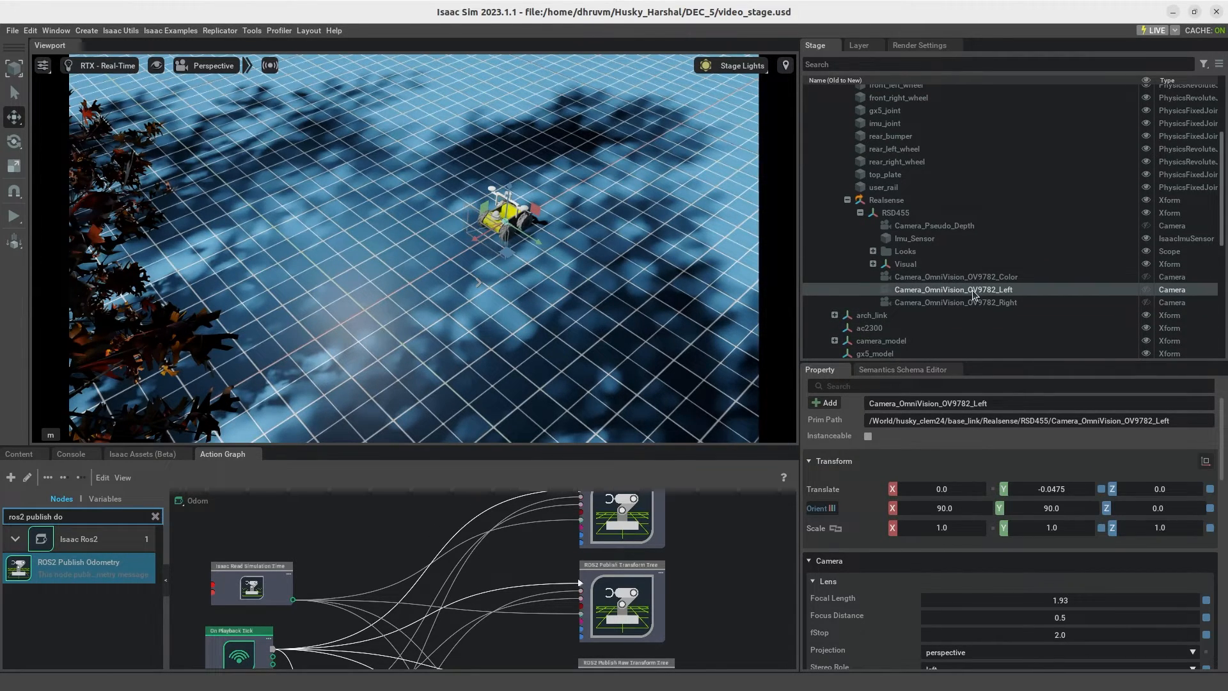
click(828, 403)
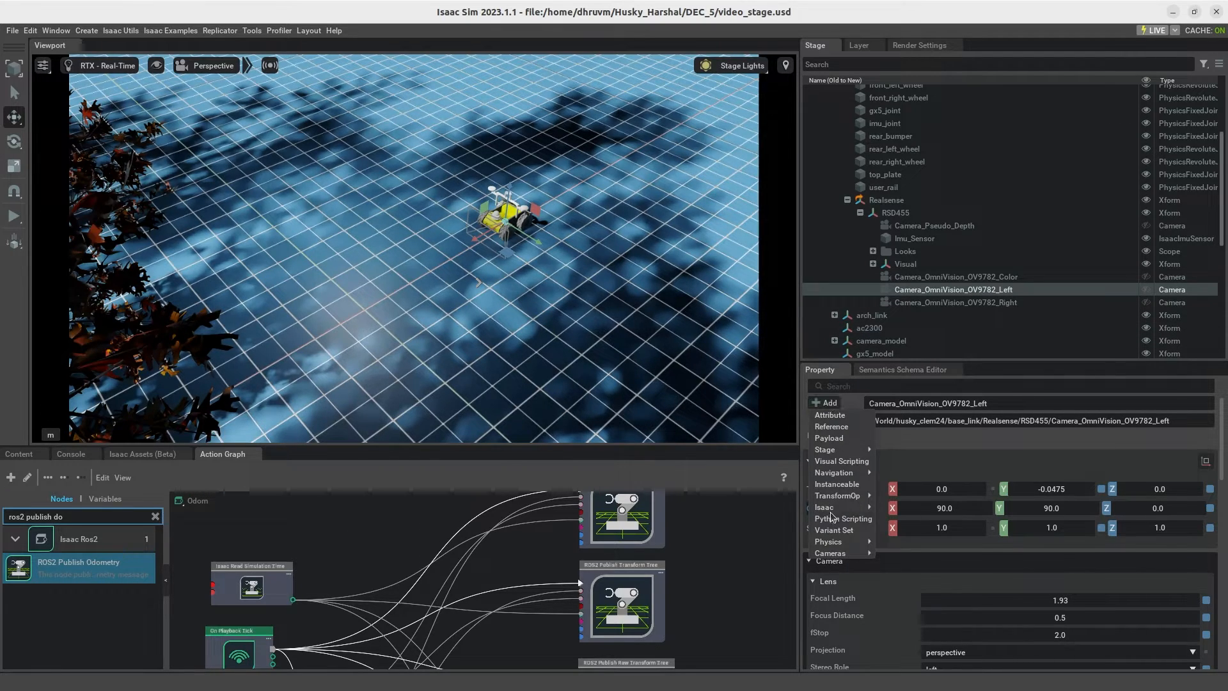
mouse_move(835, 508)
click(901, 508)
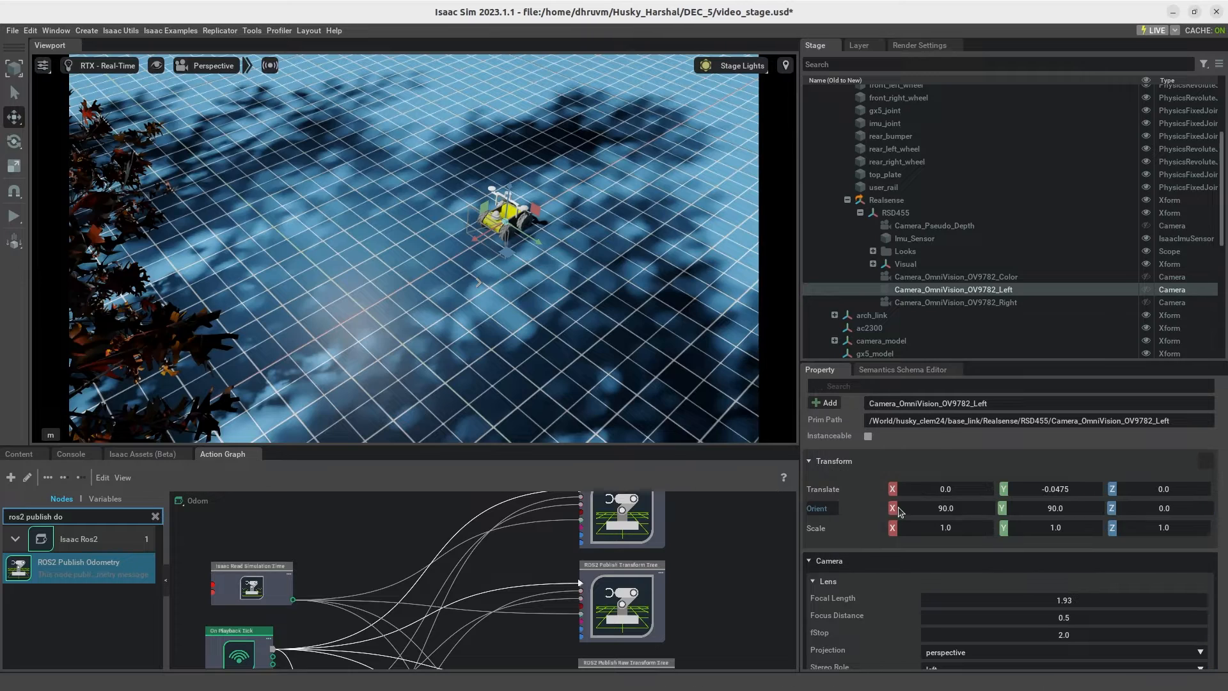
scroll(960, 455, down, 3)
scroll(959, 456, down, 5)
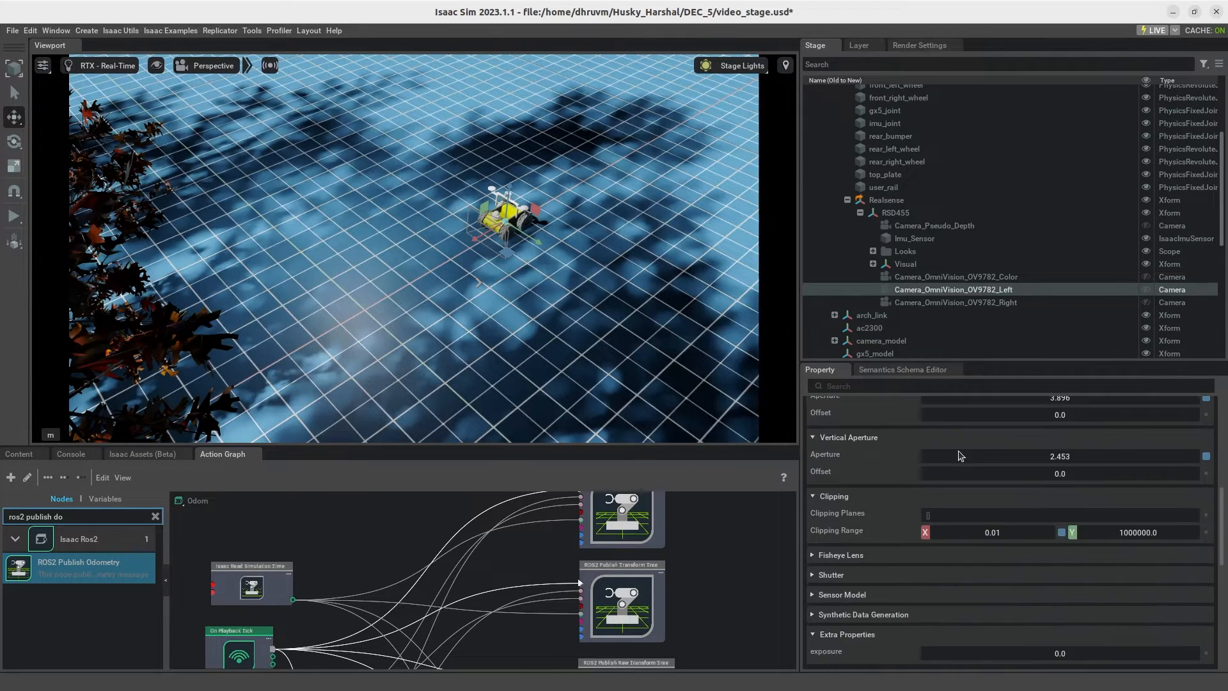
scroll(958, 451, down, 3)
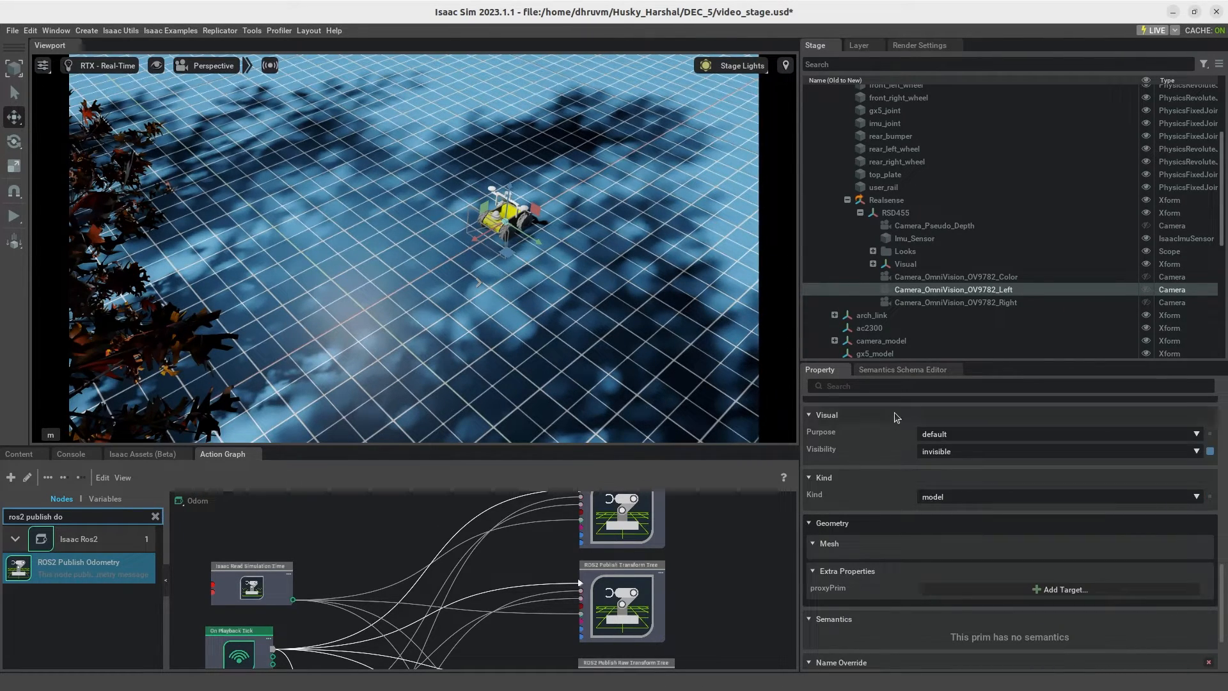
scroll(894, 413, down, 3)
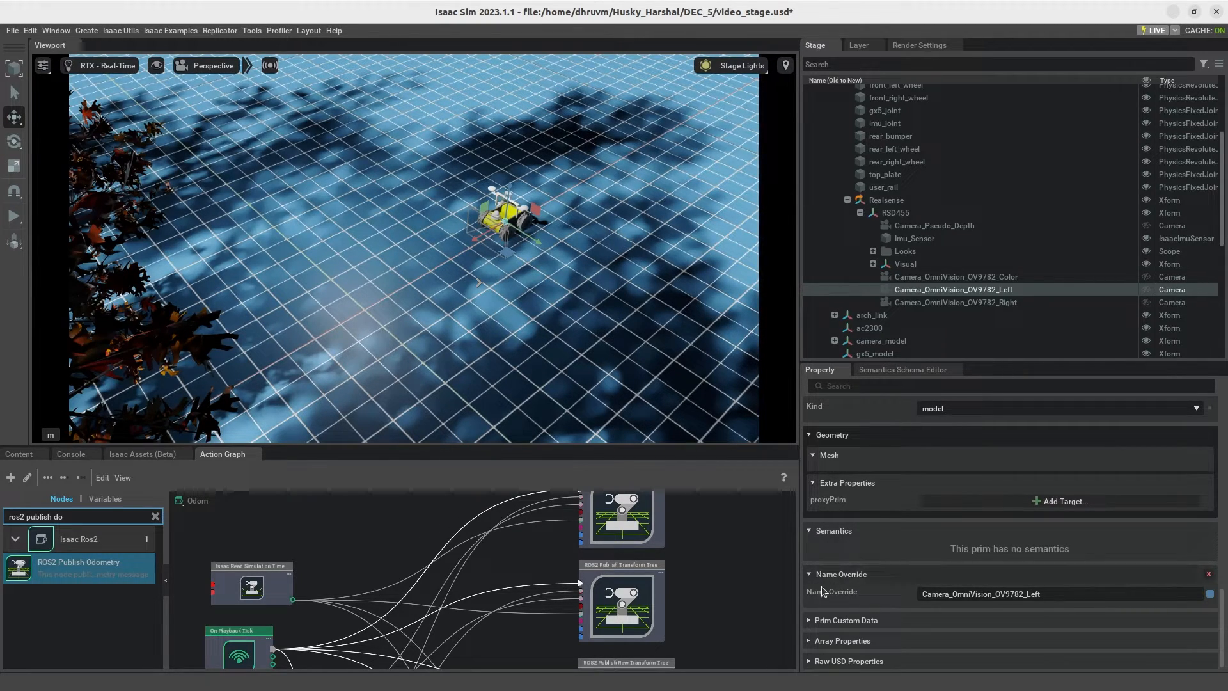
Step: Set the left camera's name override to front_stereo_camera:left_rgb
click(1083, 594)
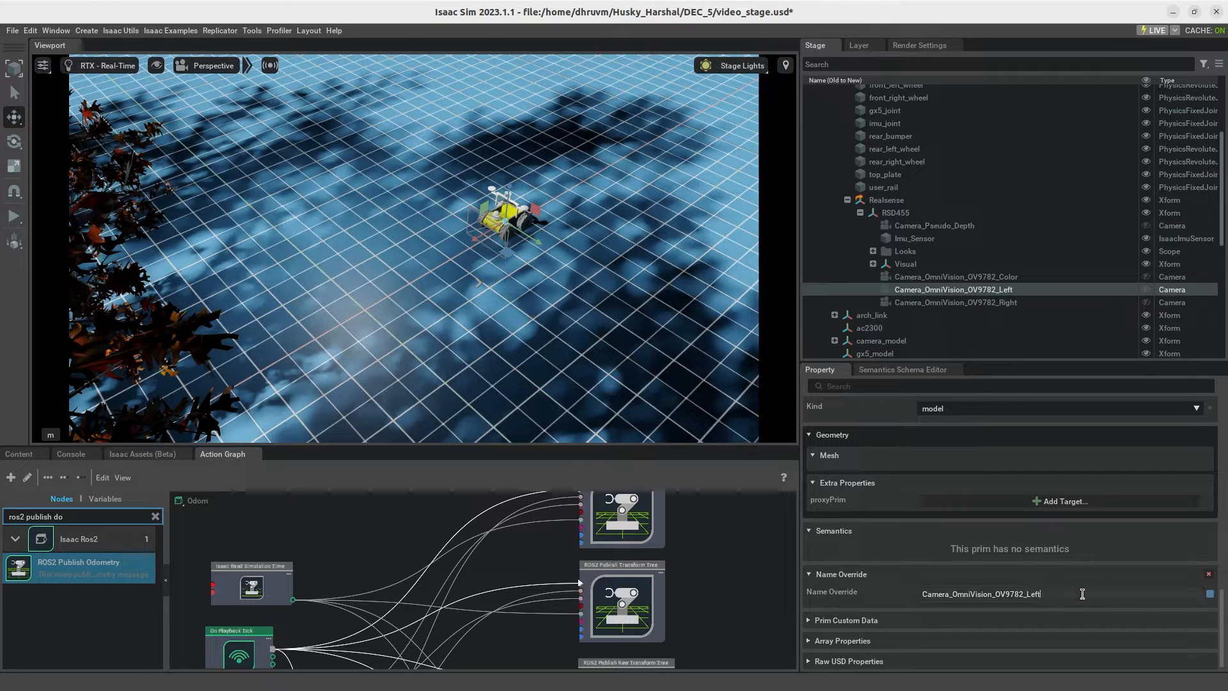
key(BackSpace)
key(BackSpace)
key(BackSpace)
key(BackSpace)
key(BackSpace)
key(BackSpace)
key(BackSpace)
key(BackSpace)
key(BackSpace)
key(BackSpace)
key(BackSpace)
key(BackSpace)
key(BackSpace)
key(BackSpace)
key(BackSpace)
key(BackSpace)
key(BackSpace)
key(BackSpace)
key(BackSpace)
key(BackSpace)
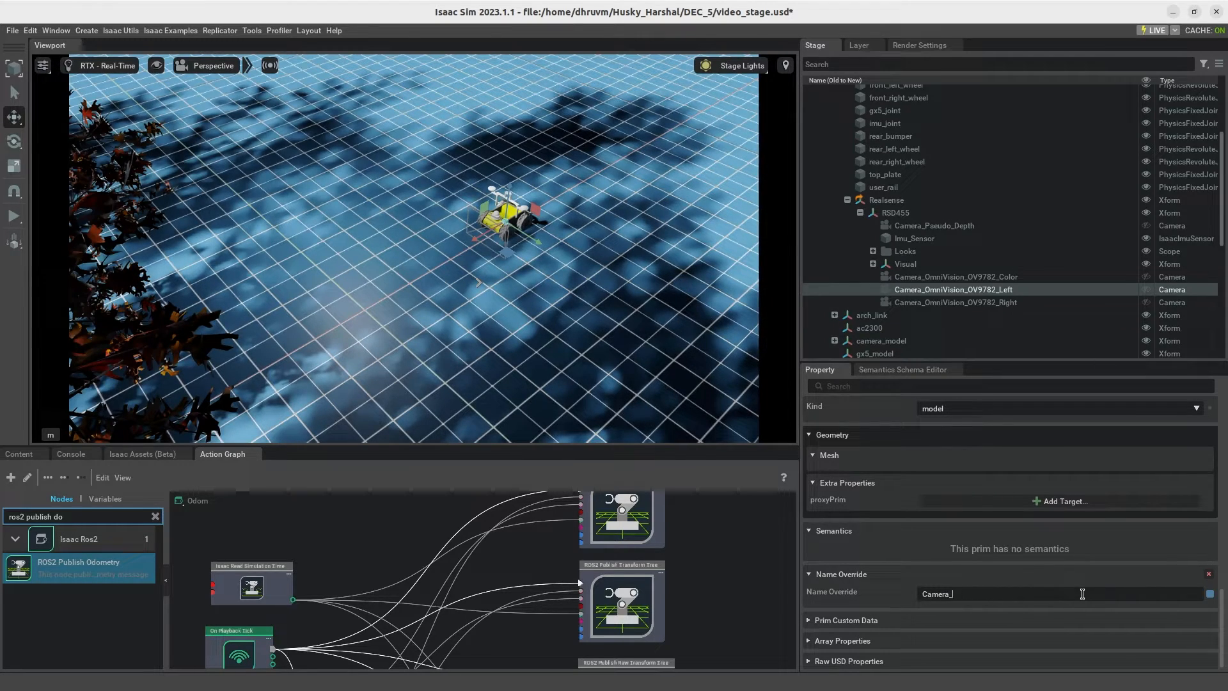
key(BackSpace)
text(front_stereo_camera:left_rgb)
Step: Add a name override to Camera_OmniVision_OV9782_Right and set it to front_stereo_camera:right_rgb
click(956, 303)
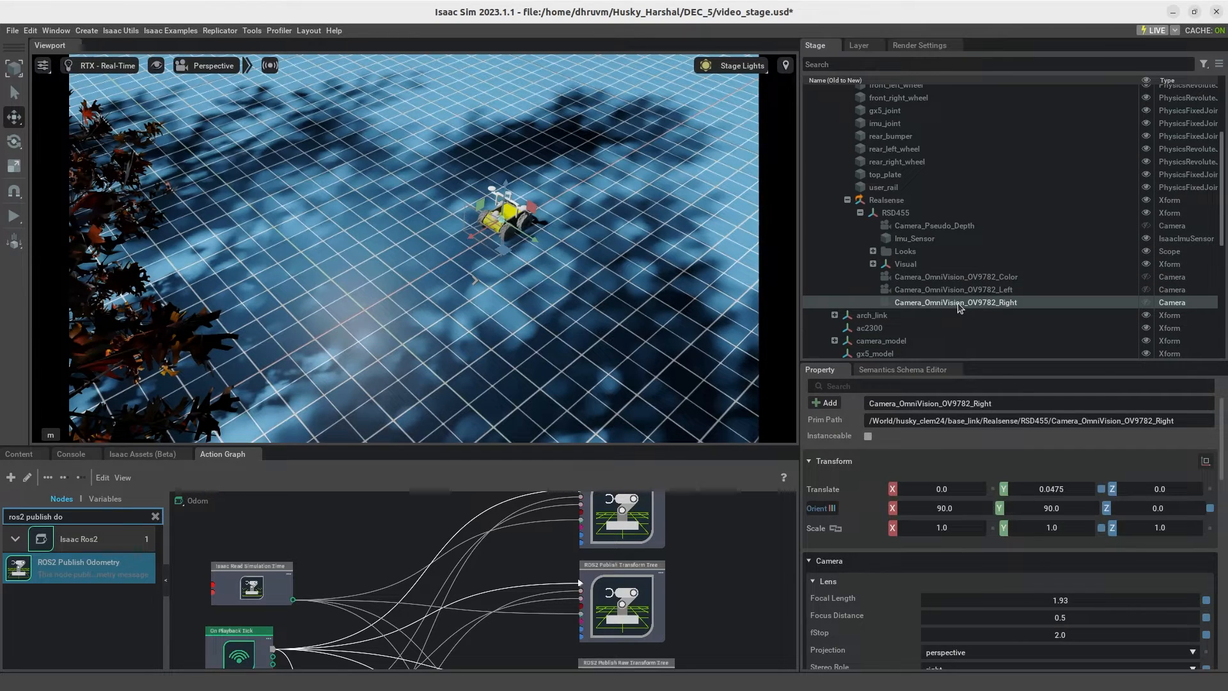
click(826, 407)
mouse_move(850, 546)
mouse_move(851, 510)
click(912, 509)
scroll(1031, 466, down, 6)
scroll(1031, 465, down, 6)
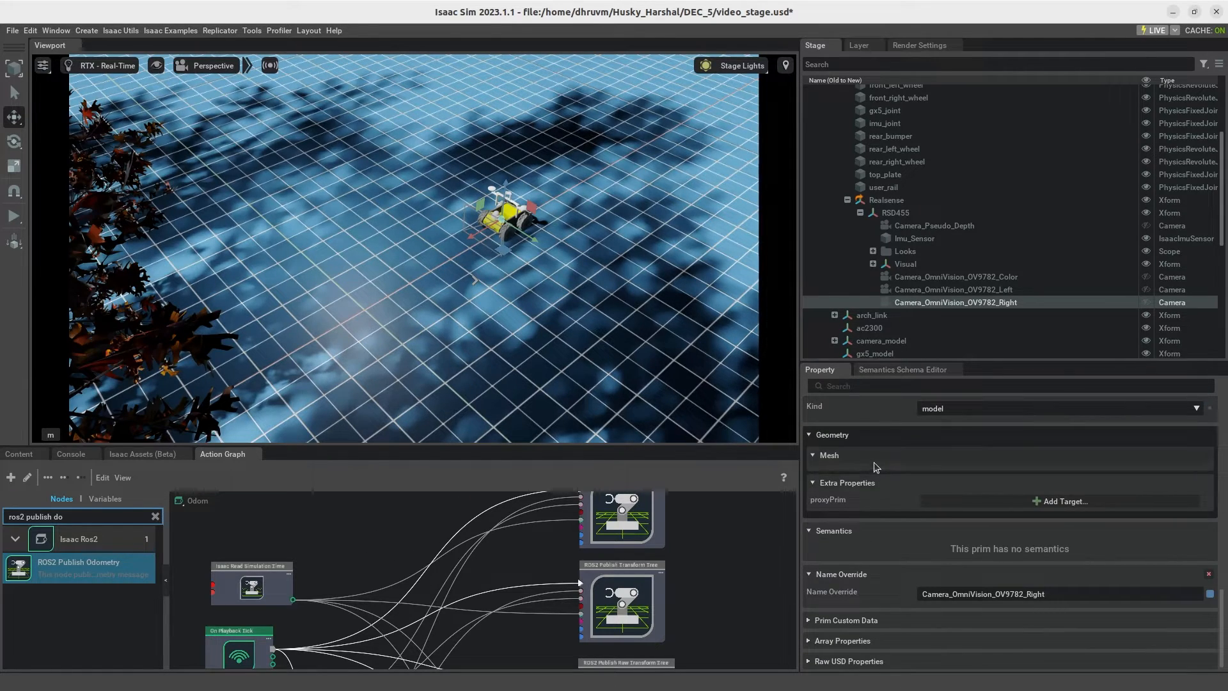
drag(1069, 593, 849, 596)
key(BackSpace)
text(front_stereo_camera:right)
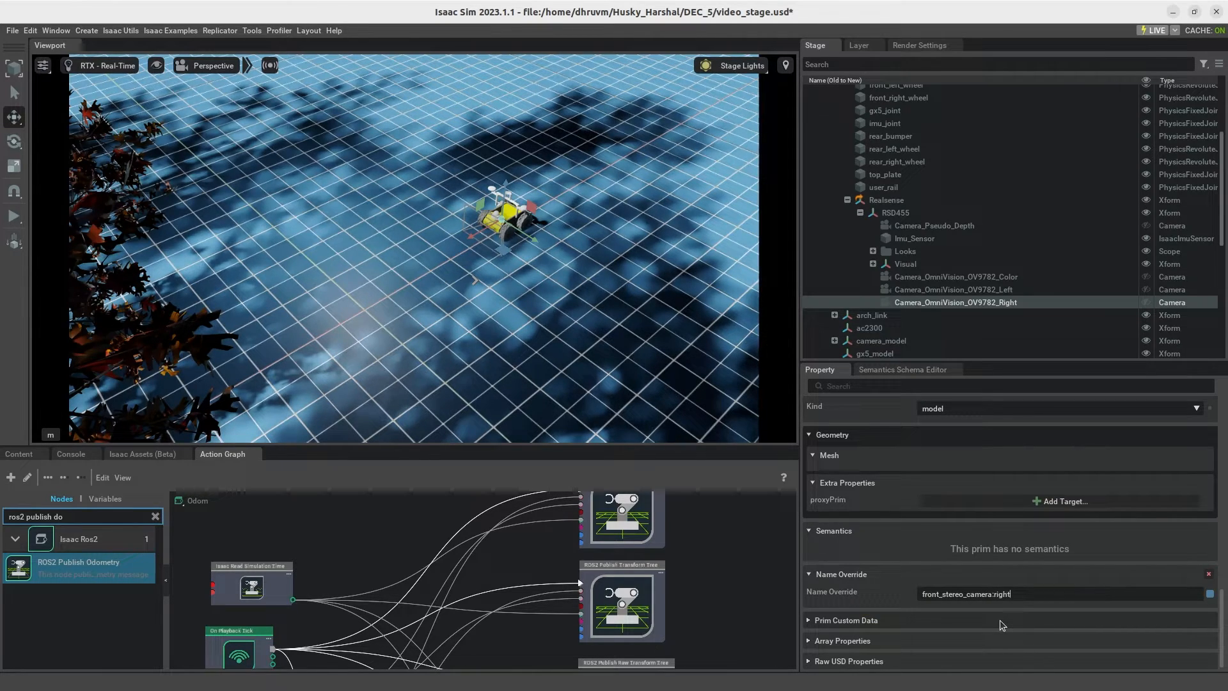
text(_rgb)
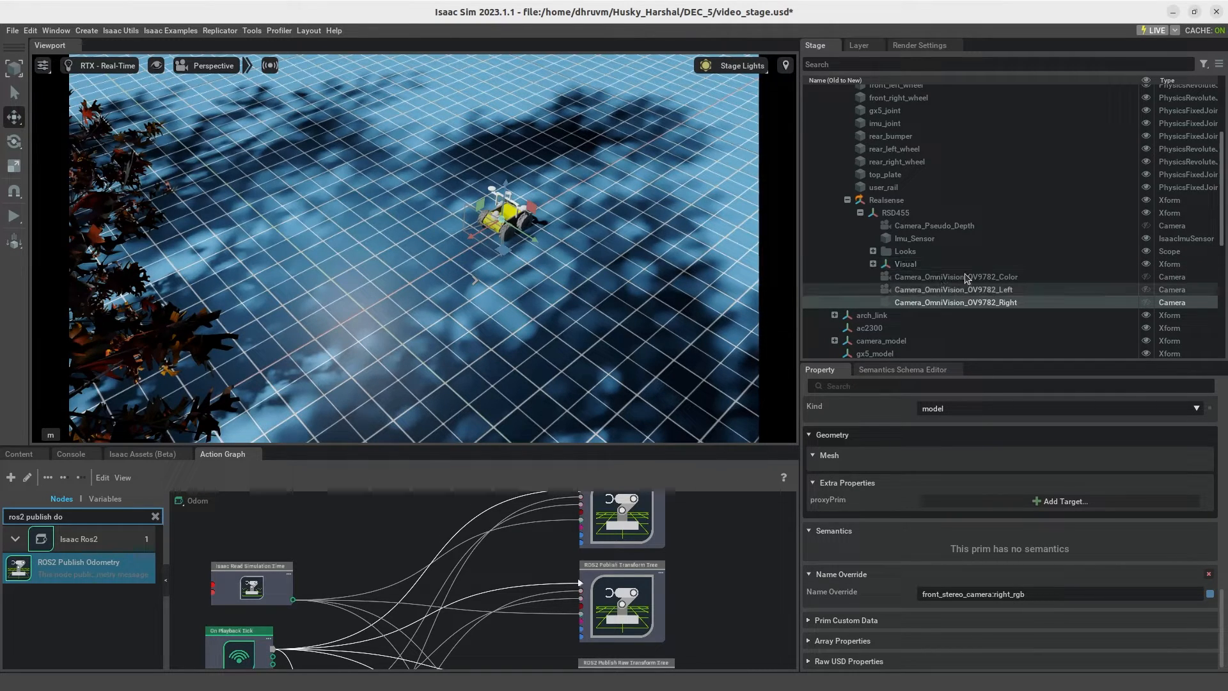
Step: Add a name override to the RSD455's Imu_Sensor and set it to imu
click(921, 239)
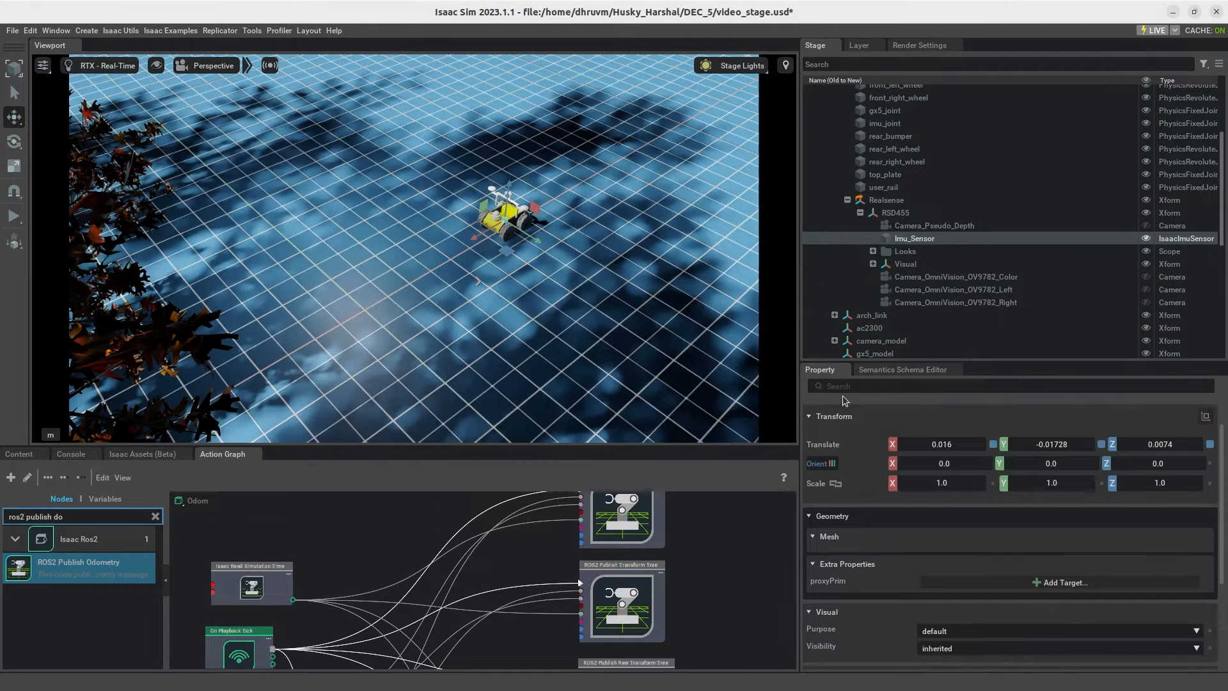
click(826, 403)
mouse_move(853, 509)
click(893, 508)
scroll(889, 509, down, 5)
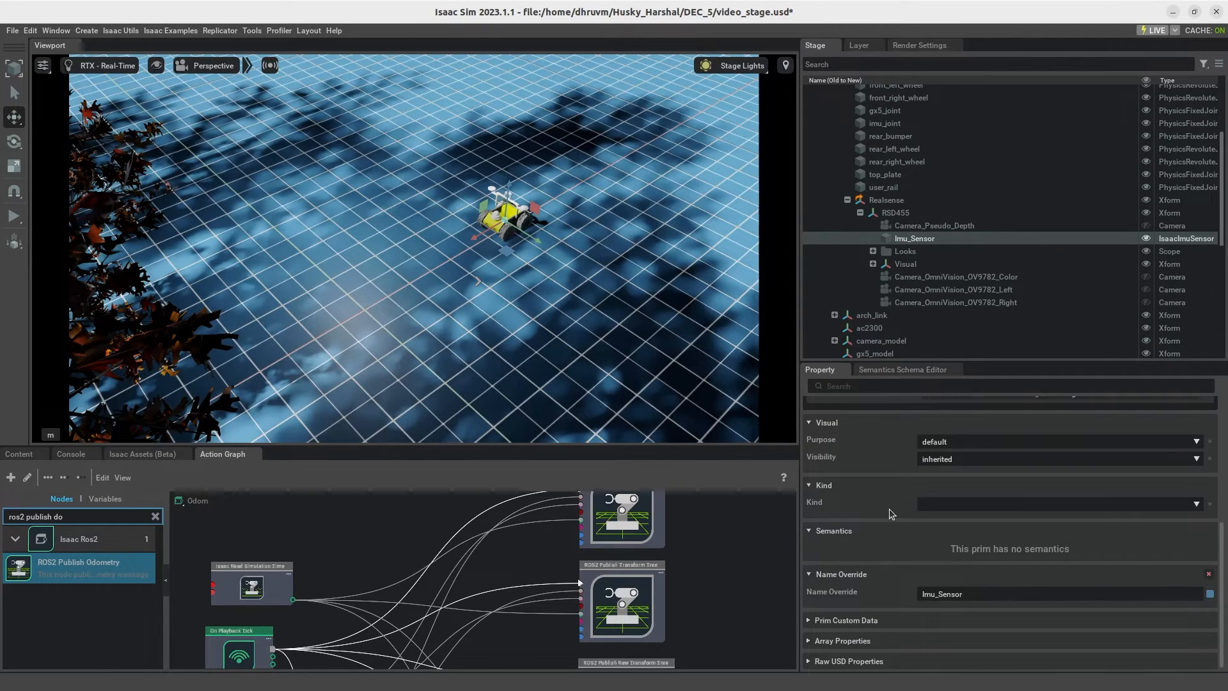
click(994, 590)
key(BackSpace)
key(BackSpace)
key(BackSpace)
key(BackSpace)
key(BackSpace)
text(imu)
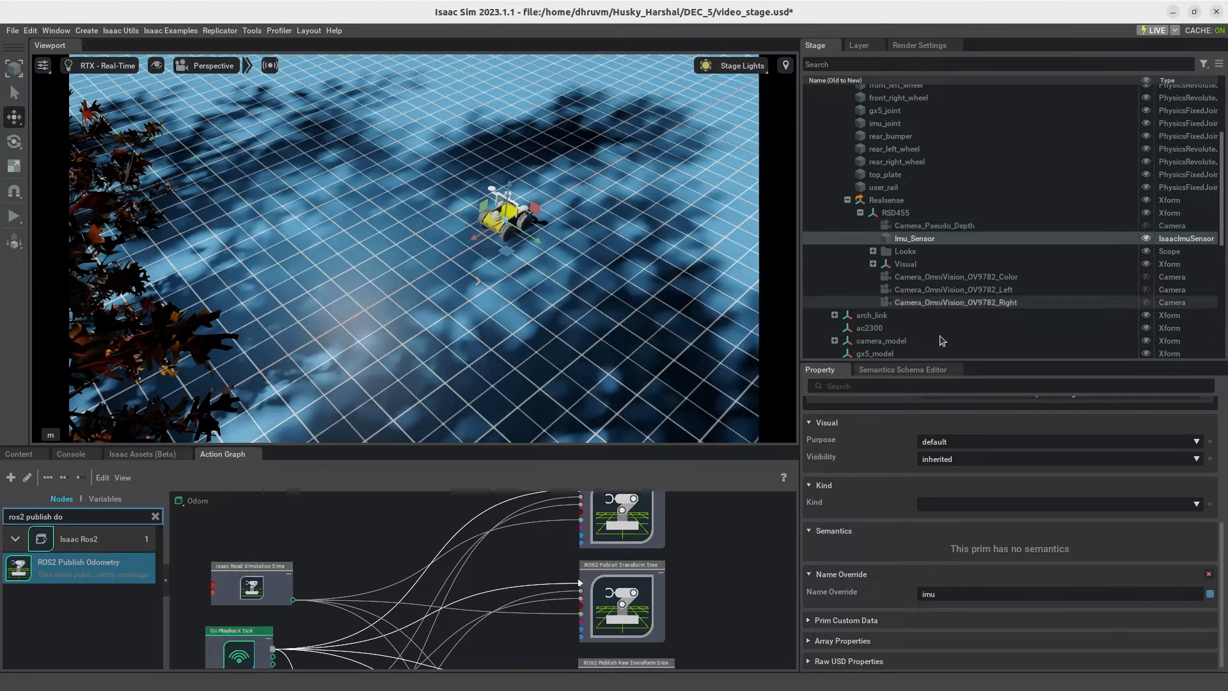
Step: Collapse the Realsense and base_link branches of the stage tree and enlarge the stage and graph editing areas
click(847, 201)
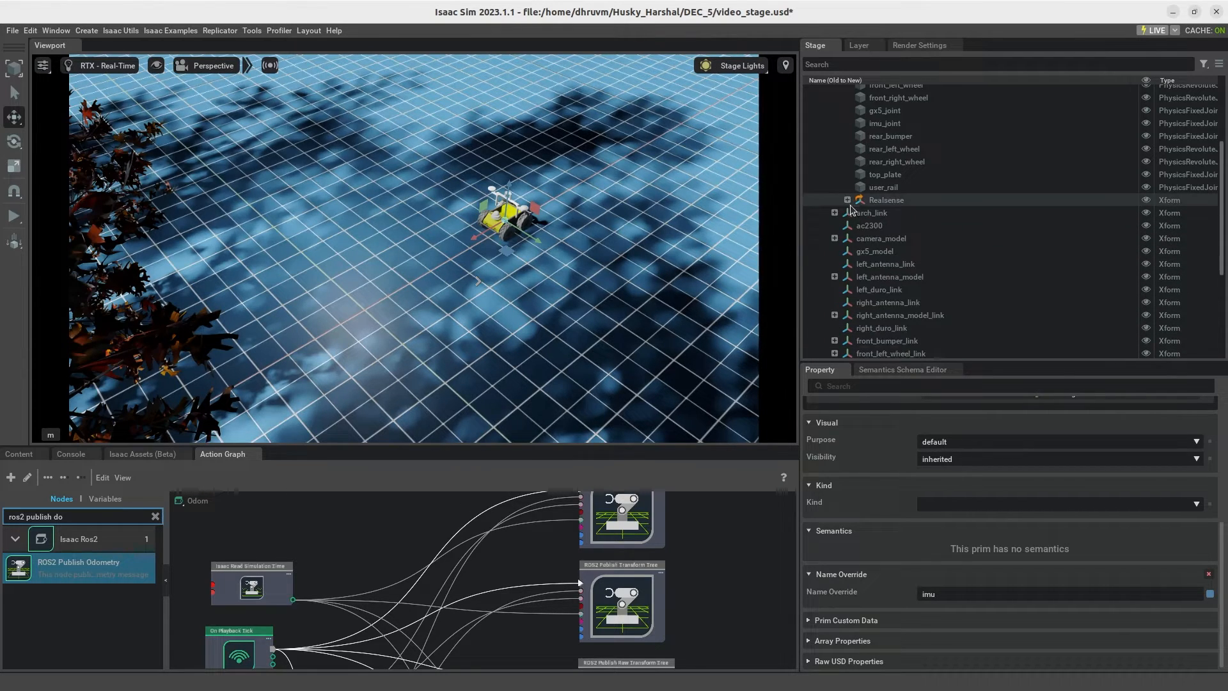
scroll(851, 203, up, 5)
click(835, 154)
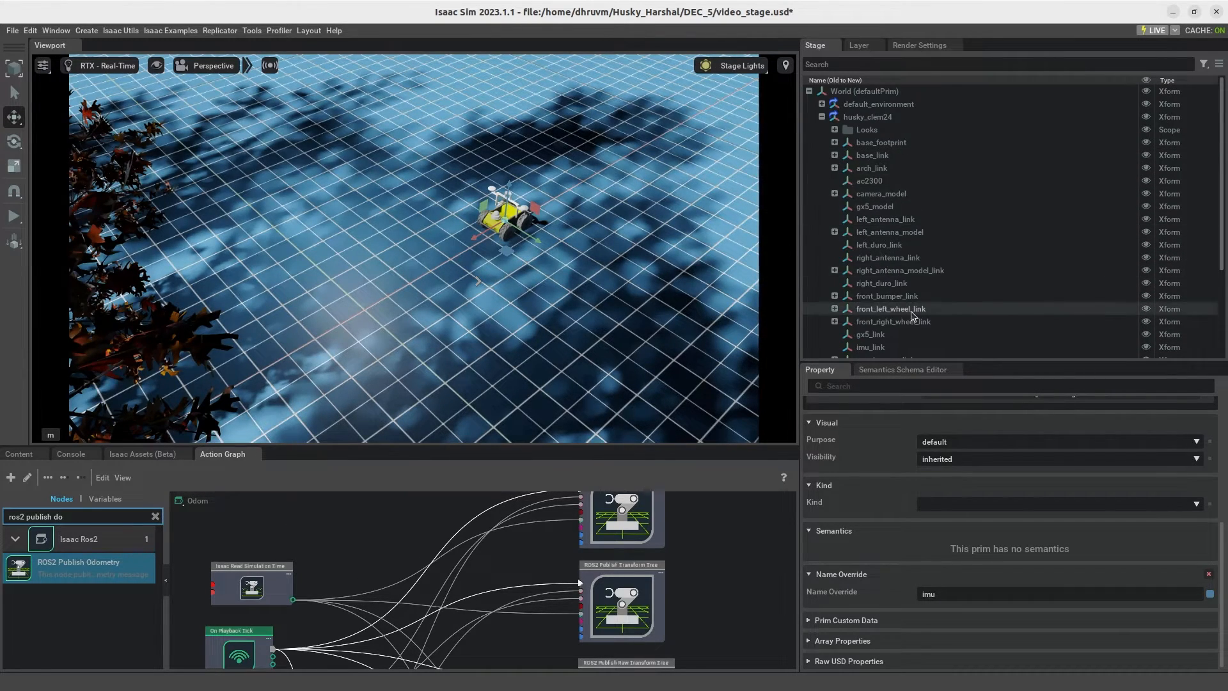
scroll(913, 314, down, 3)
drag(909, 362, 715, 488)
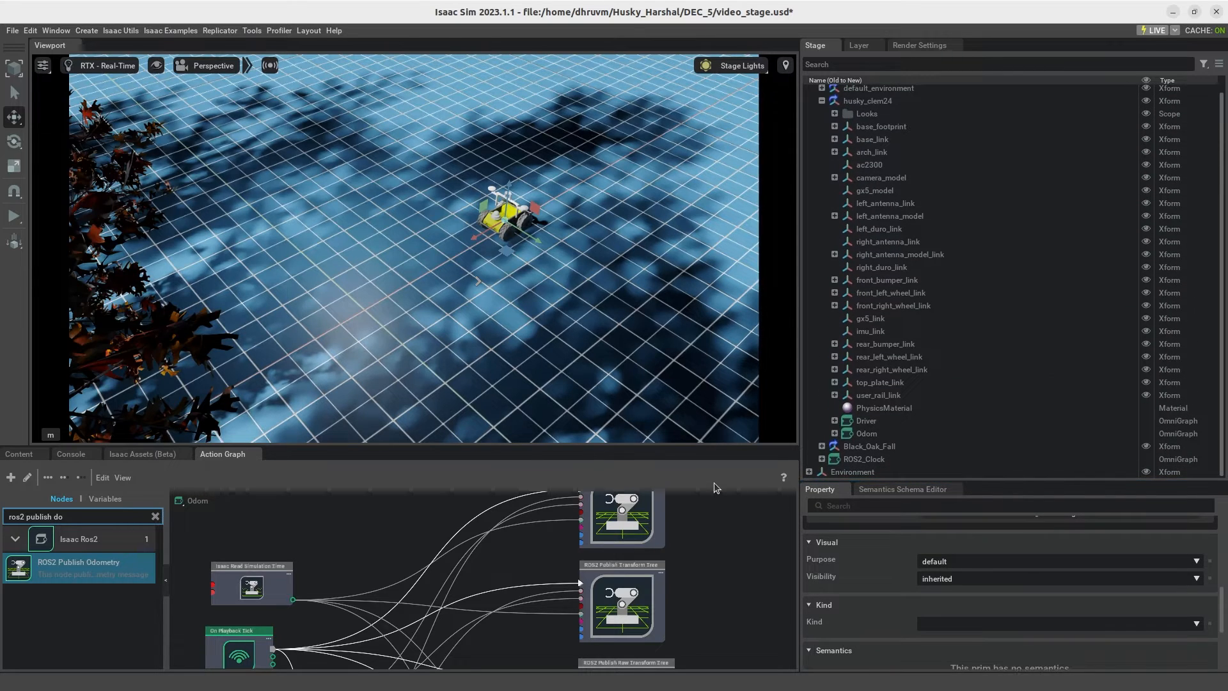
drag(582, 447, 581, 122)
drag(957, 480, 940, 561)
Step: Create a new action graph in the stage and move it under husky_clem24
right_click(895, 539)
mouse_move(922, 559)
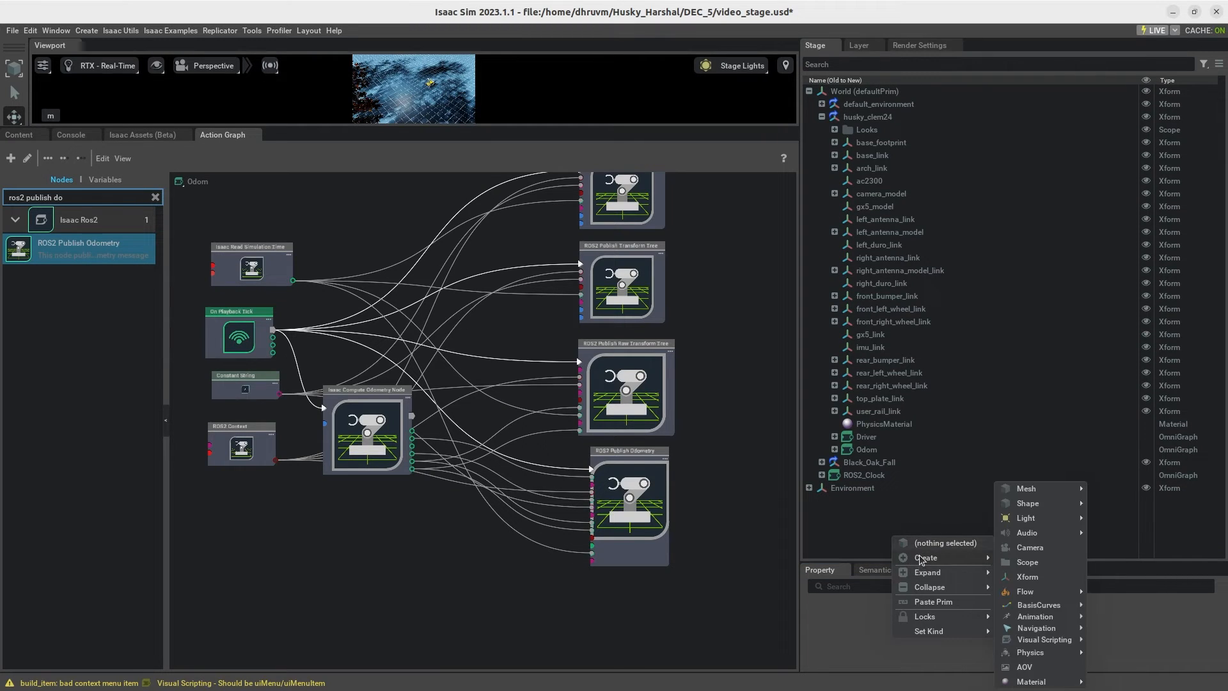
mouse_move(1044, 639)
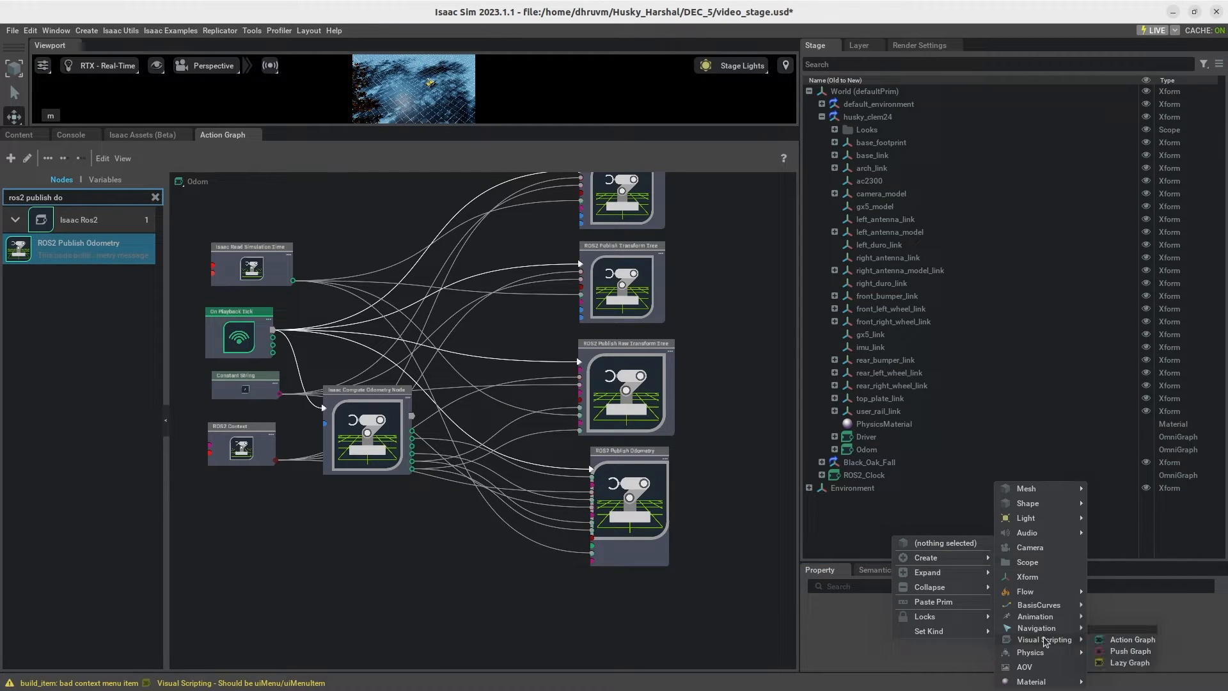
click(1123, 639)
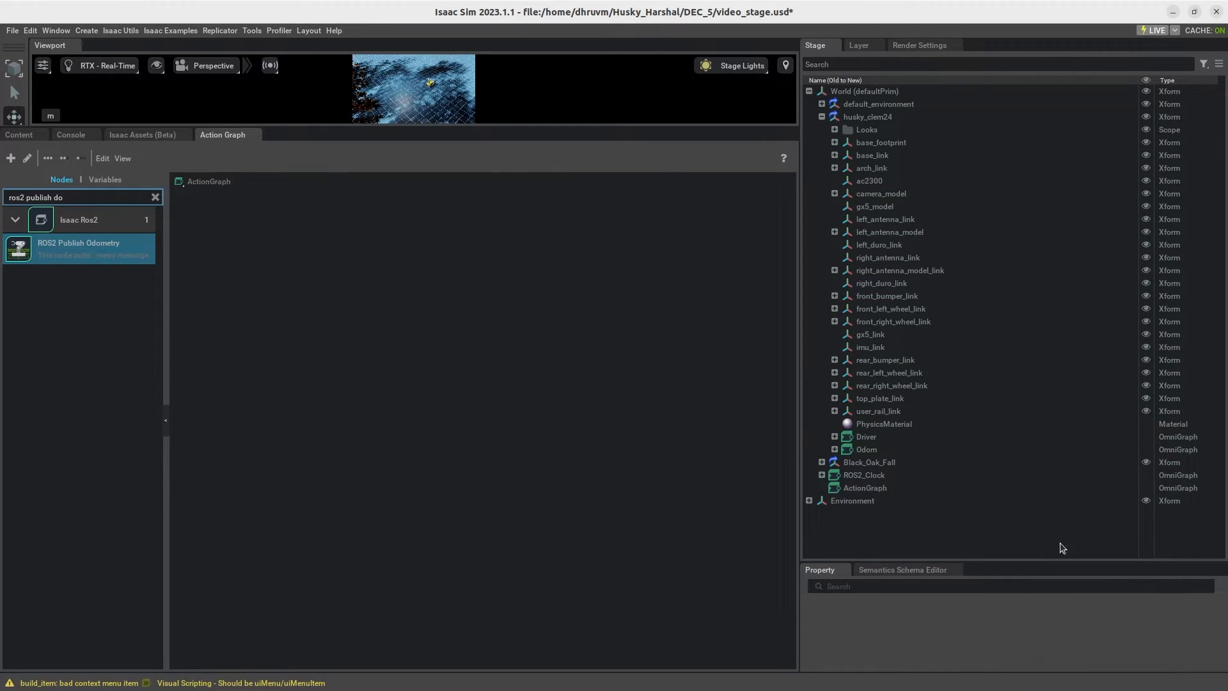
click(869, 490)
drag(877, 484, 870, 118)
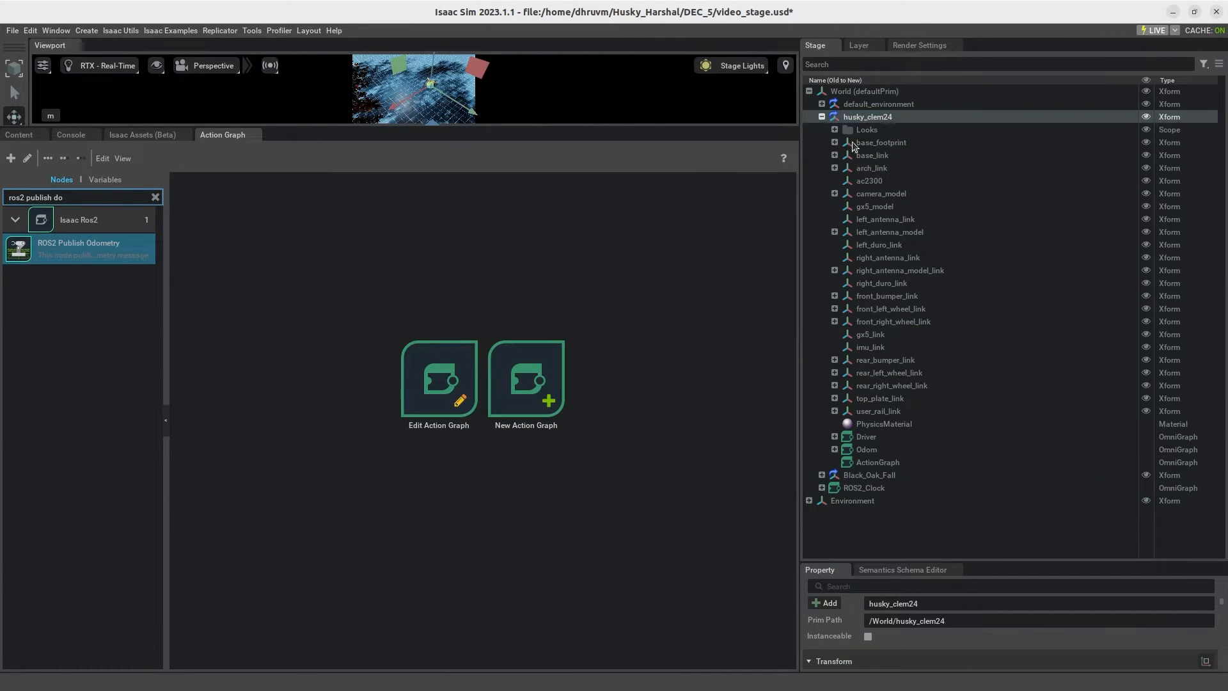
Step: Rename the new action graph under husky_clem24 as Camera and open it for editing
right_click(874, 463)
mouse_move(921, 569)
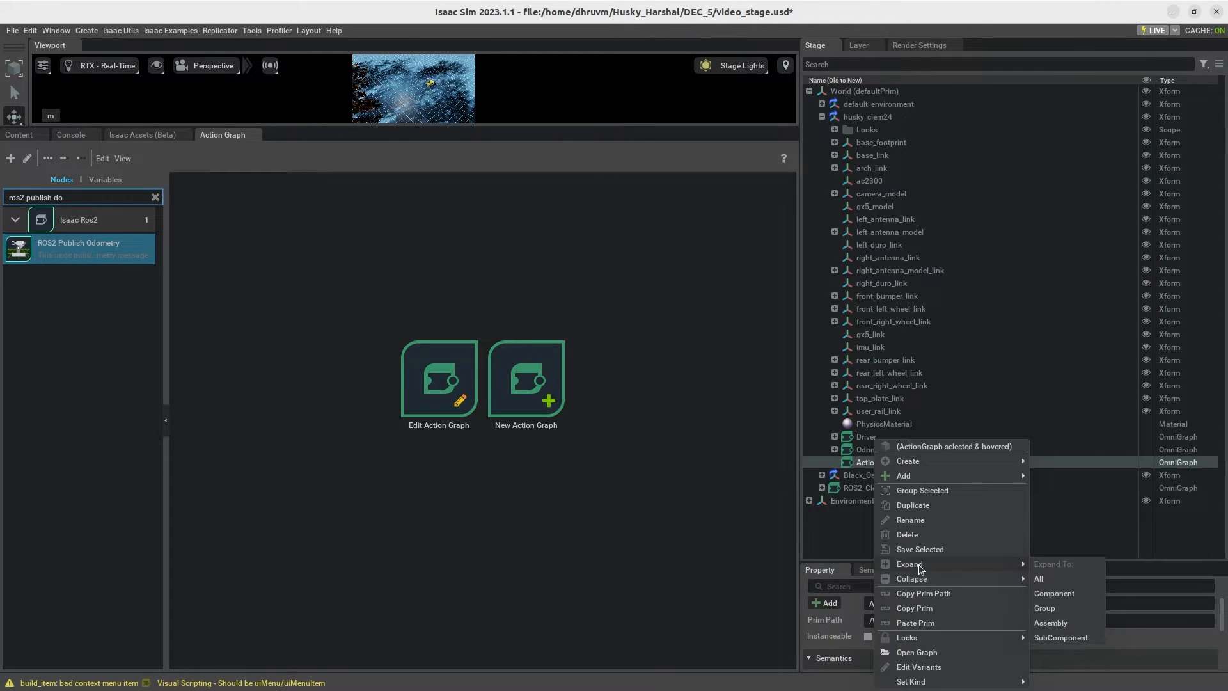
click(921, 520)
text(Camera)
key(Return)
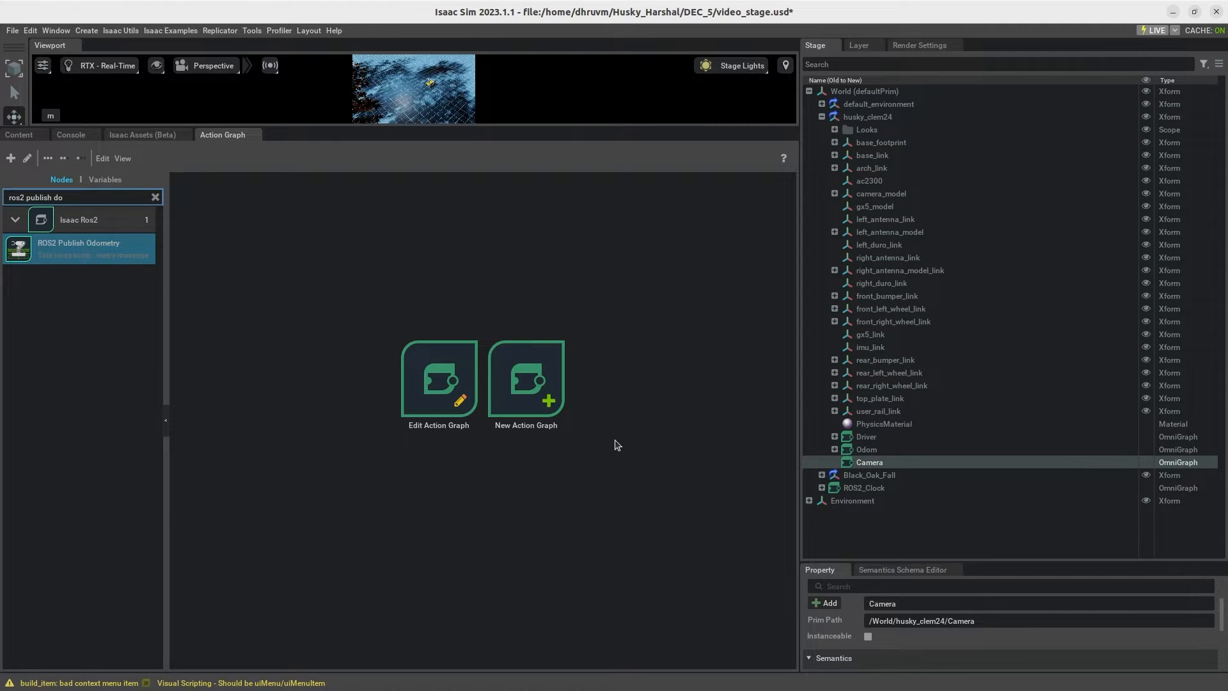
click(432, 383)
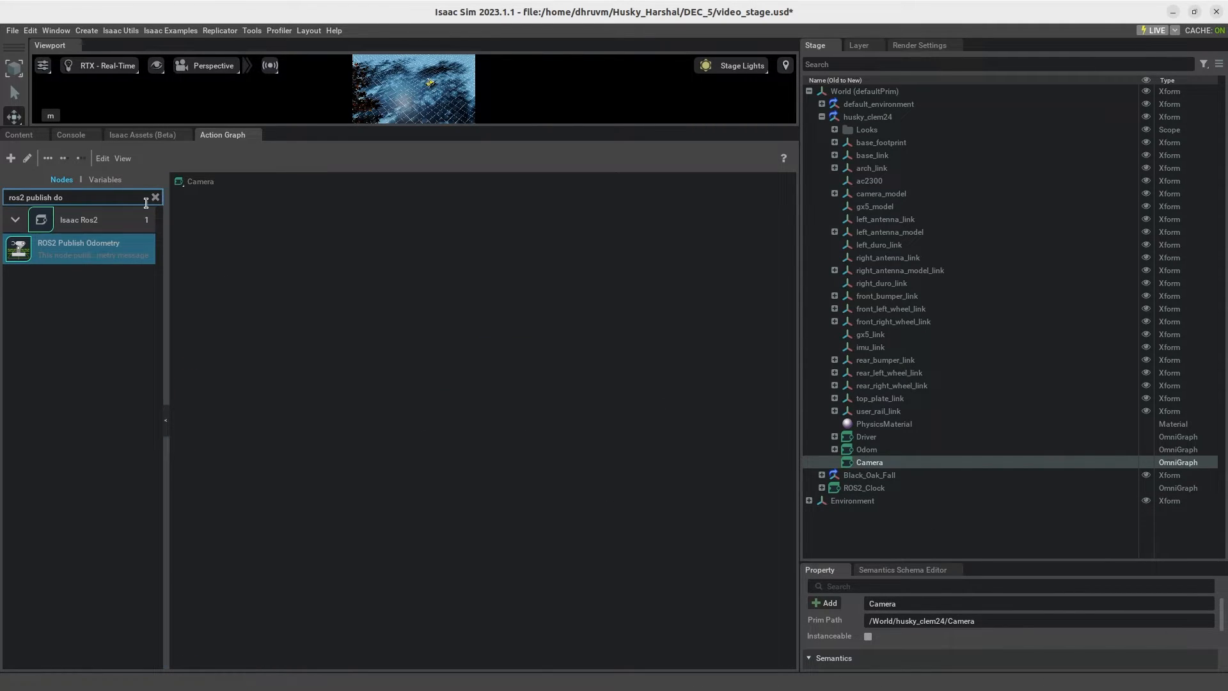
Step: Add an On Playback Tick node and a ROS2 Context node to the Camera graph
click(155, 197)
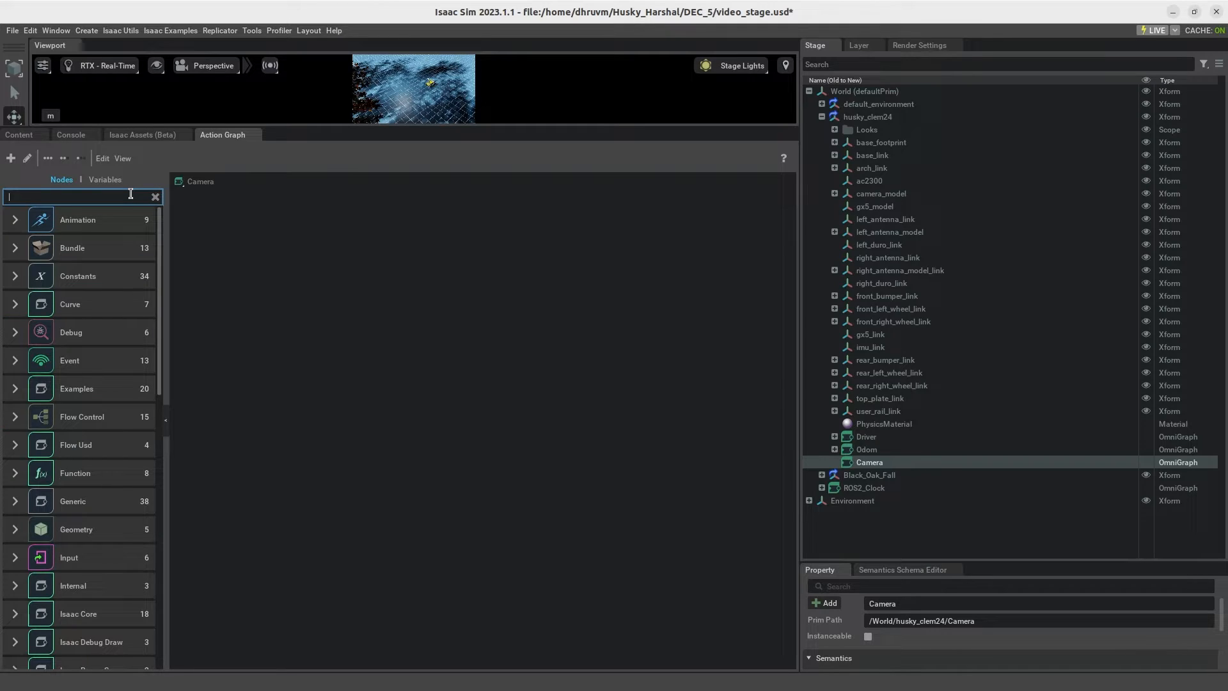
text(on play b)
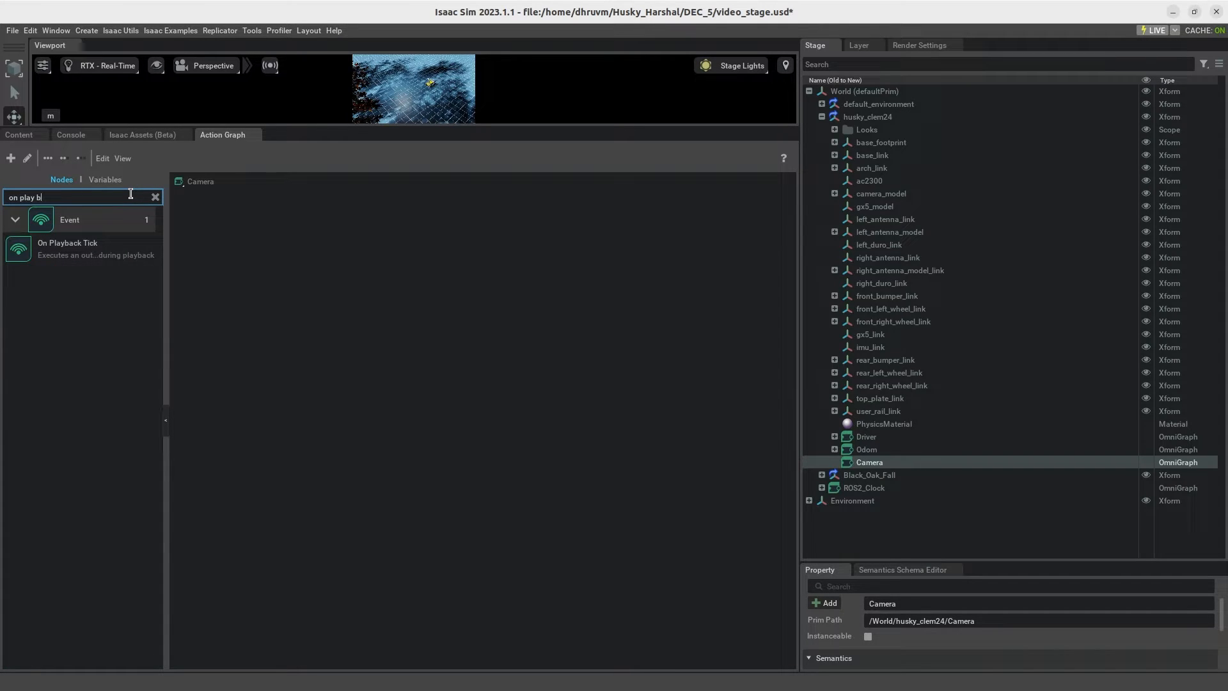
drag(67, 247, 232, 258)
click(215, 408)
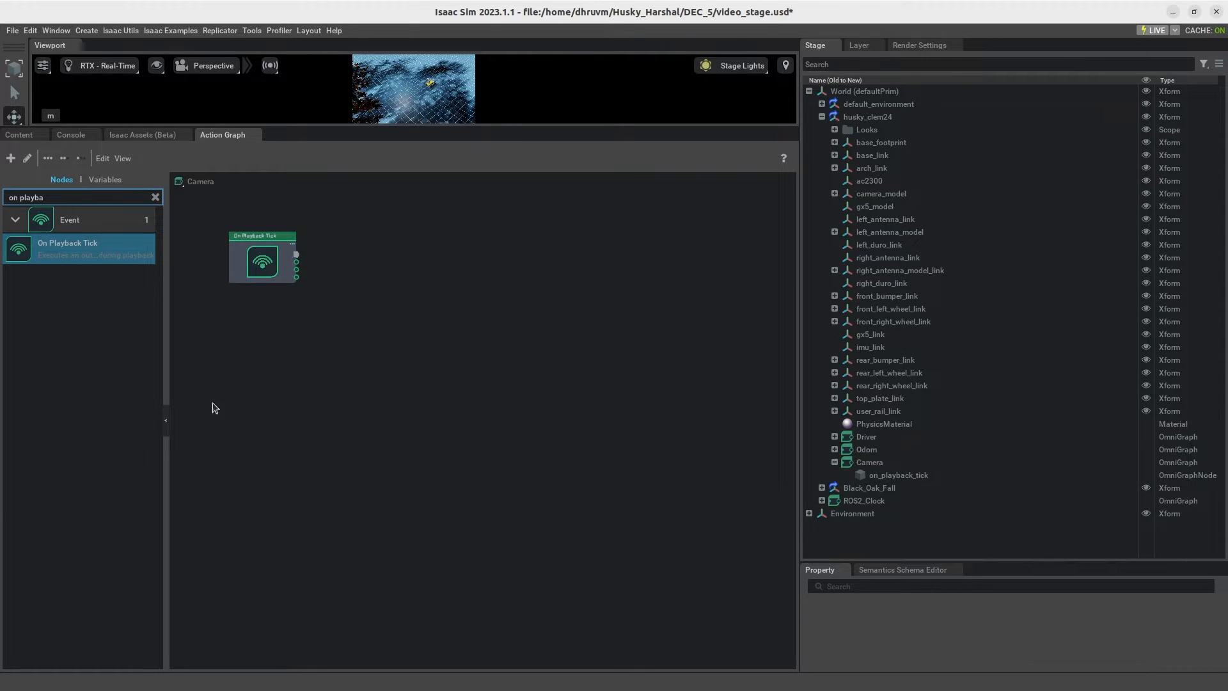
click(154, 197)
click(101, 197)
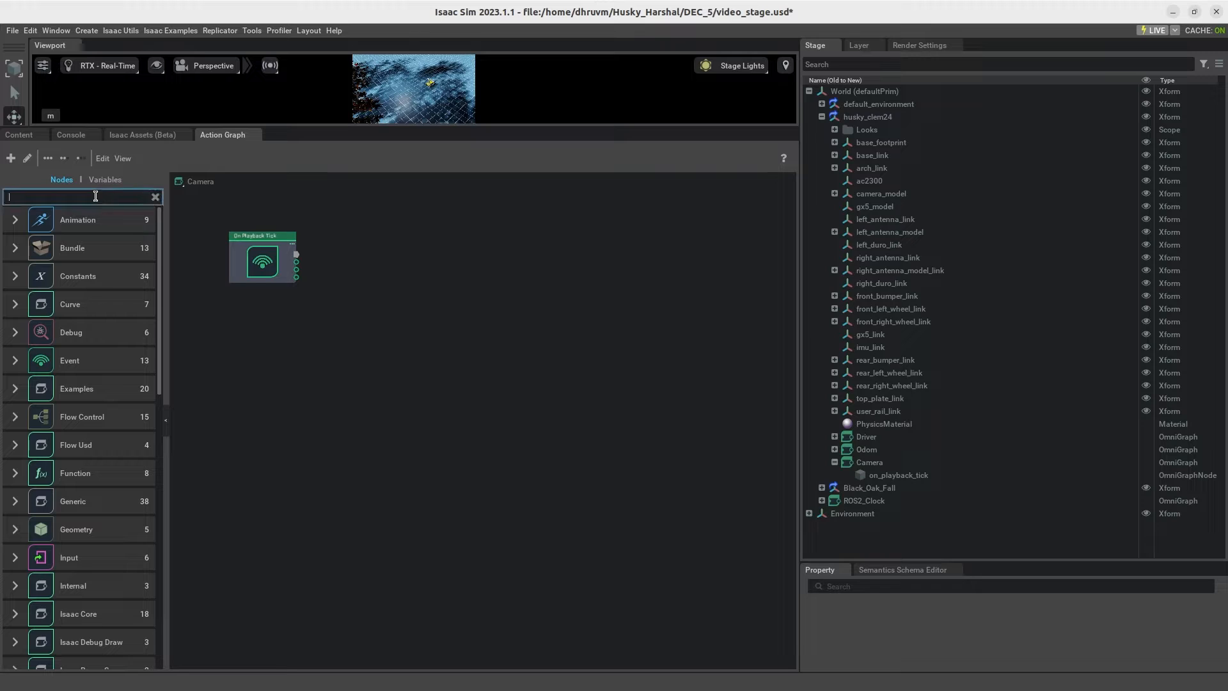
text(ros conte)
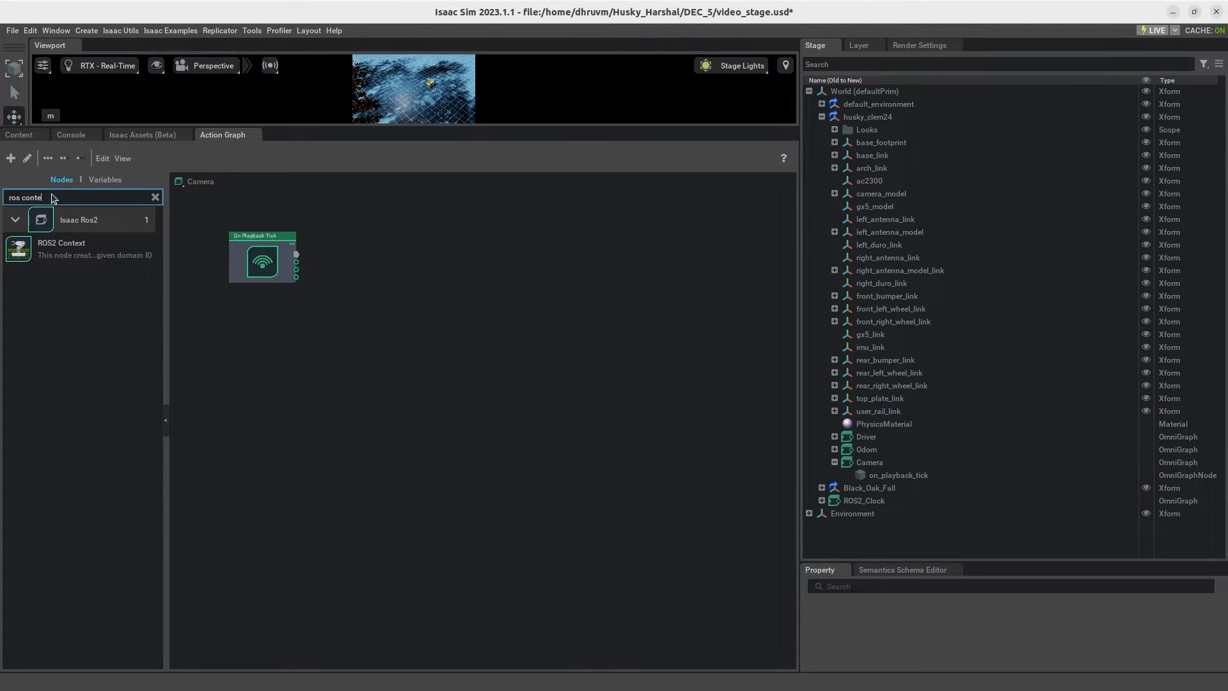
drag(70, 253, 334, 314)
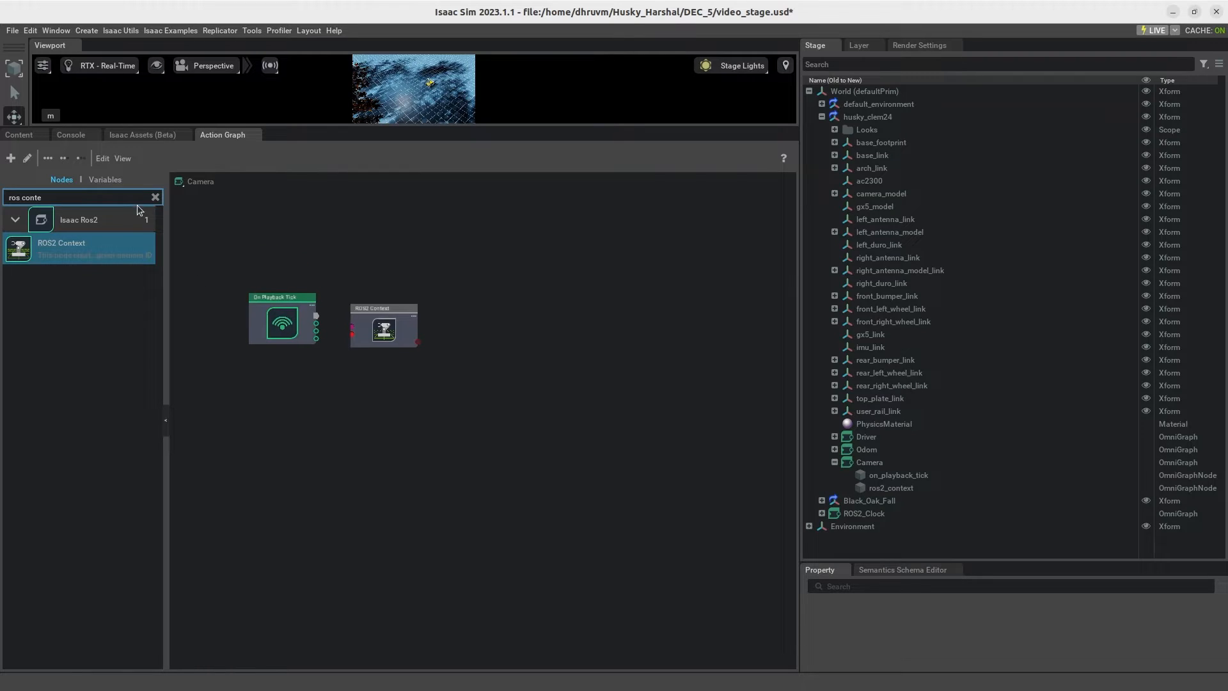
Step: Add two Isaac Create Render Product nodes to the Camera graph
click(155, 197)
text(isaac)
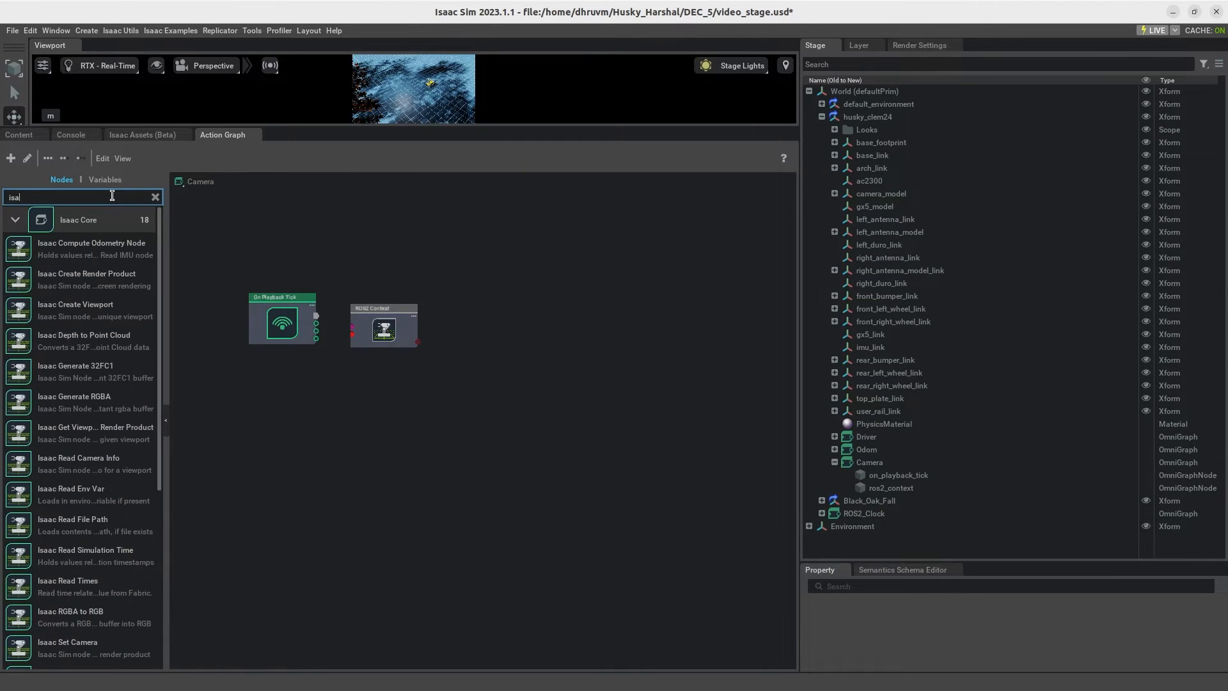
text( cret)
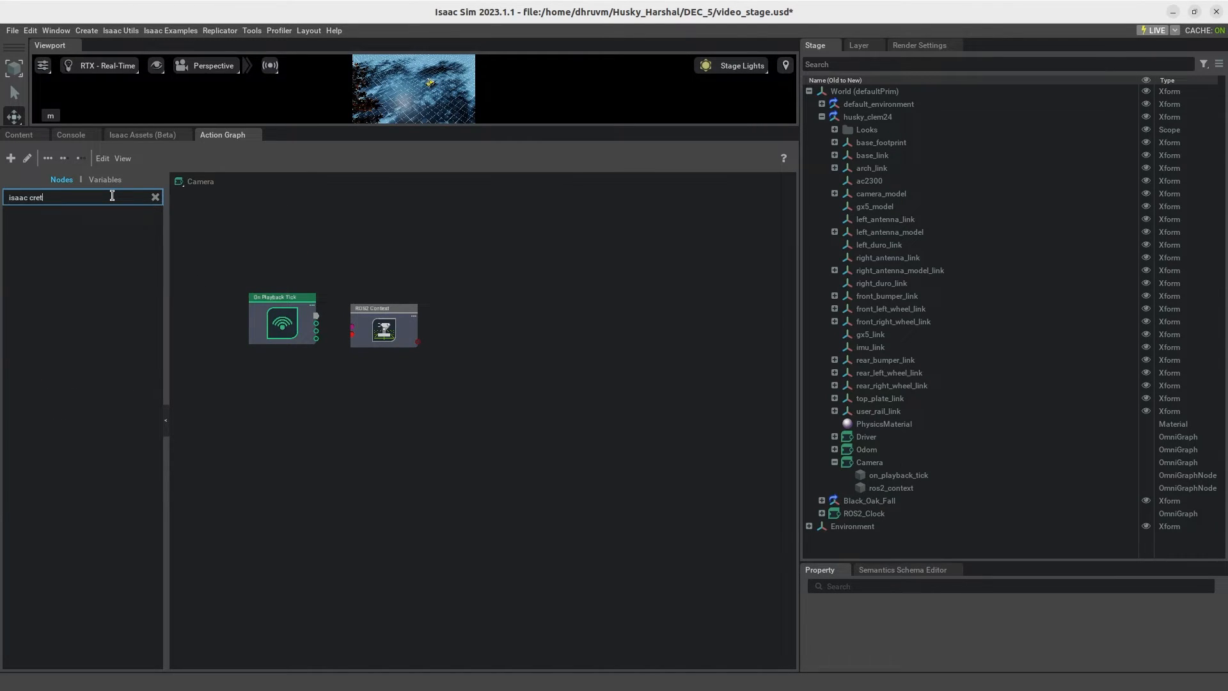
key(BackSpace)
drag(144, 257, 446, 312)
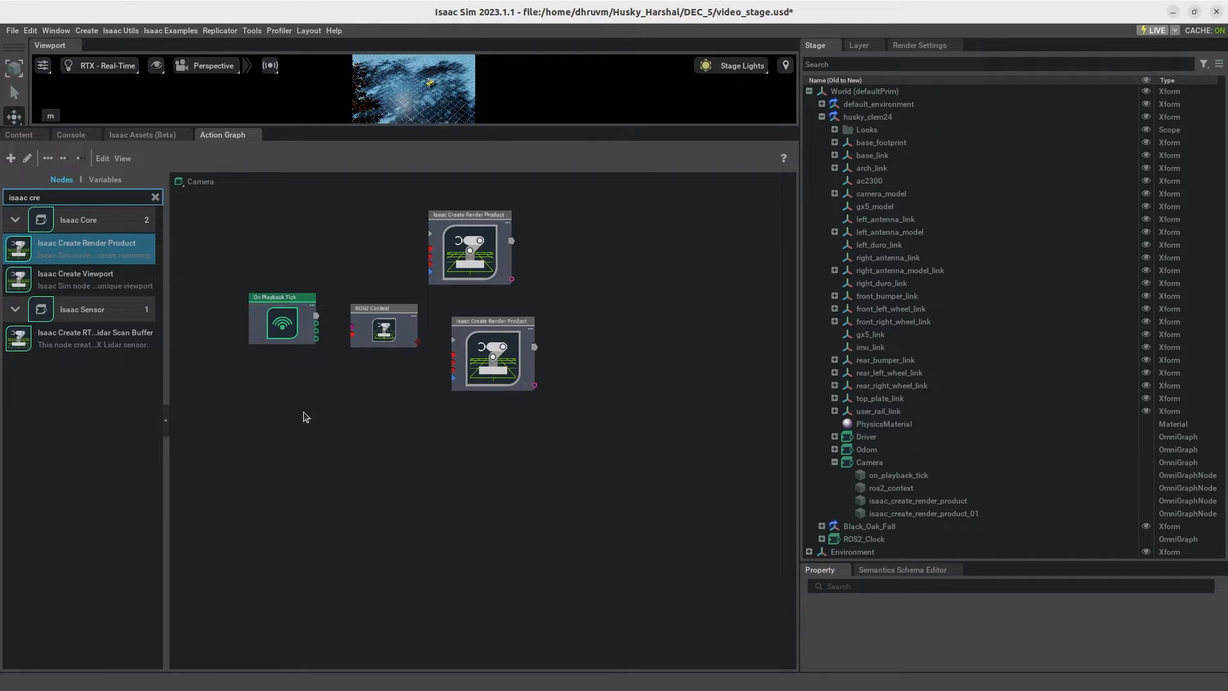
Step: Add an Isaac Read IMU Node and an Isaac Read Simulation Time node to the Camera graph
click(155, 196)
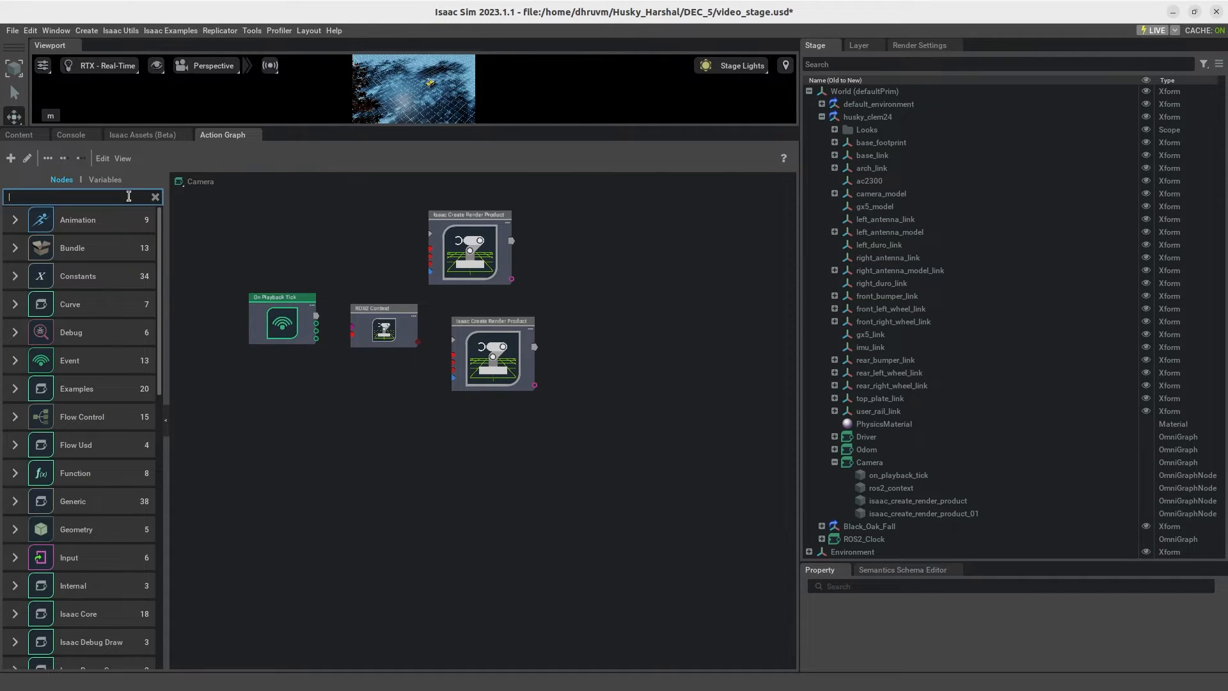
text(read imu)
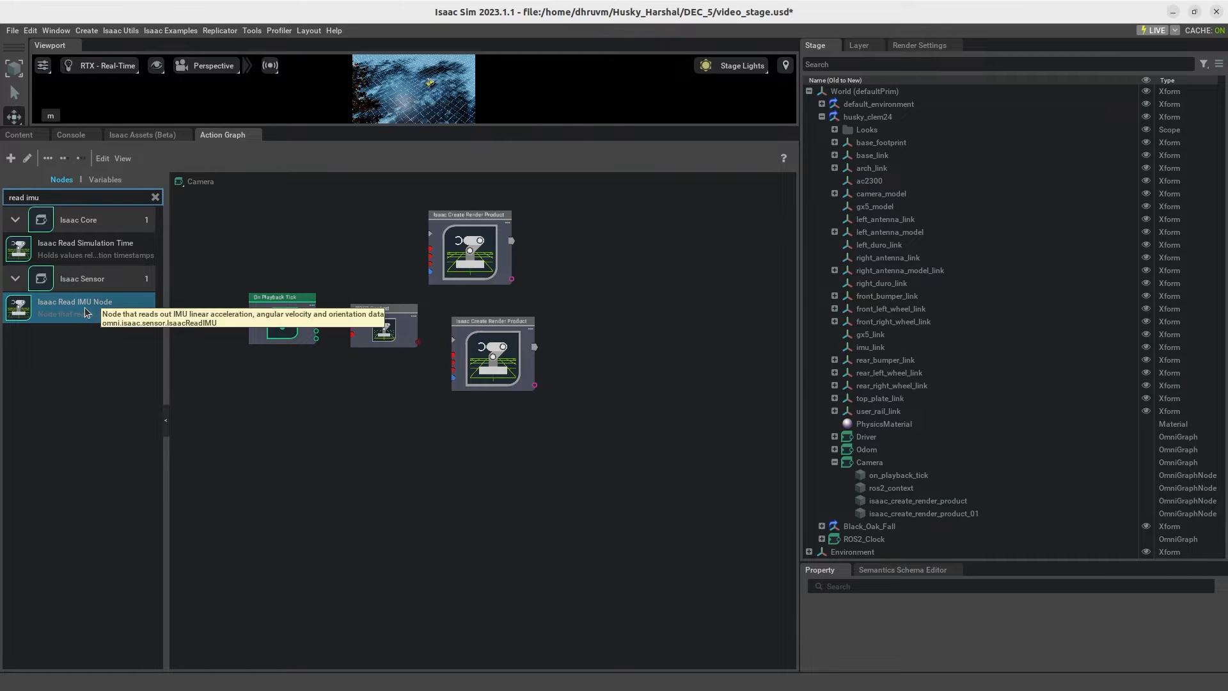
drag(87, 311, 502, 394)
drag(82, 251, 235, 226)
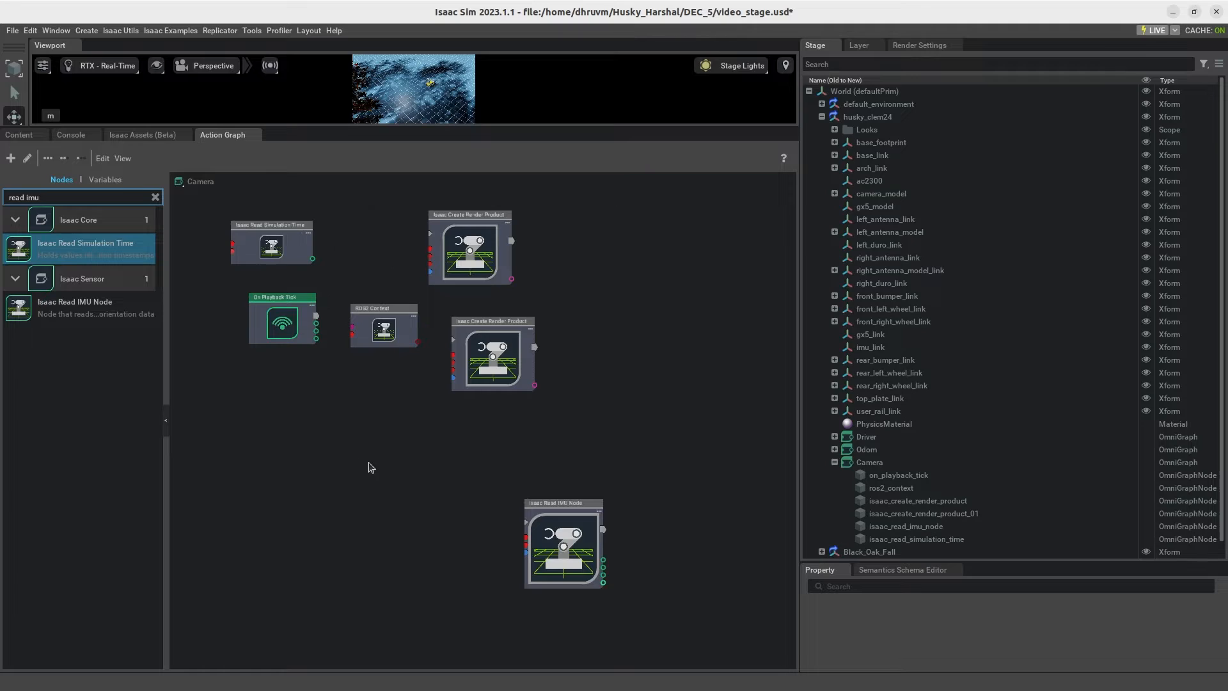
Step: Arrange the graph with the simulation time and IMU nodes below On Playback Tick and the two render product nodes stacked beside ROS2 Context
drag(541, 508, 338, 462)
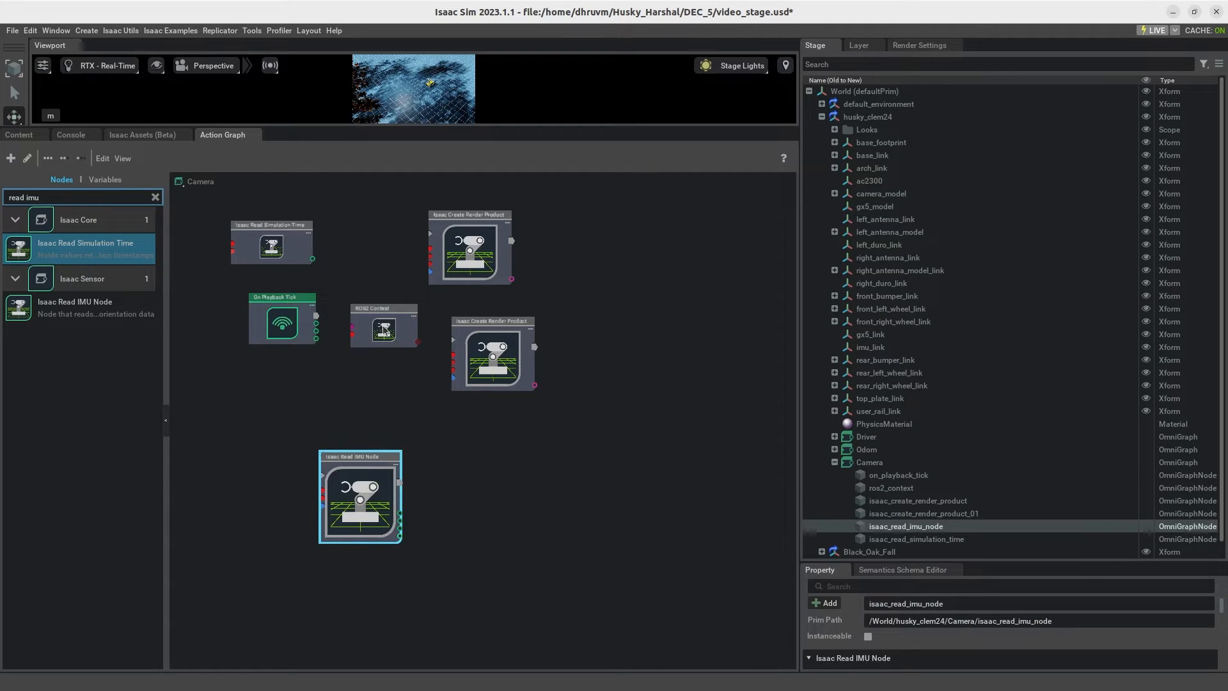
middle_drag(406, 314, 419, 415)
drag(297, 352, 293, 583)
drag(373, 595, 396, 597)
drag(486, 441, 503, 444)
drag(489, 383, 531, 308)
drag(533, 481, 535, 408)
click(243, 262)
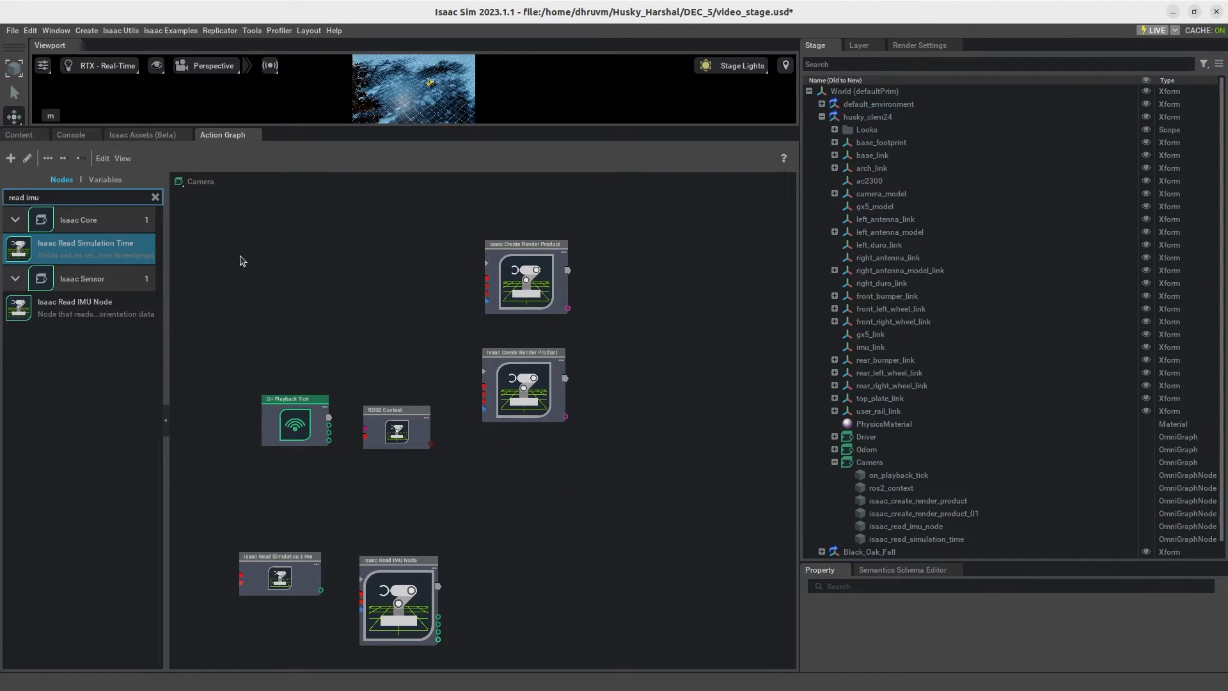
Step: Find the ROS2 Camera Helper node and add two of them beside the render product nodes
click(155, 197)
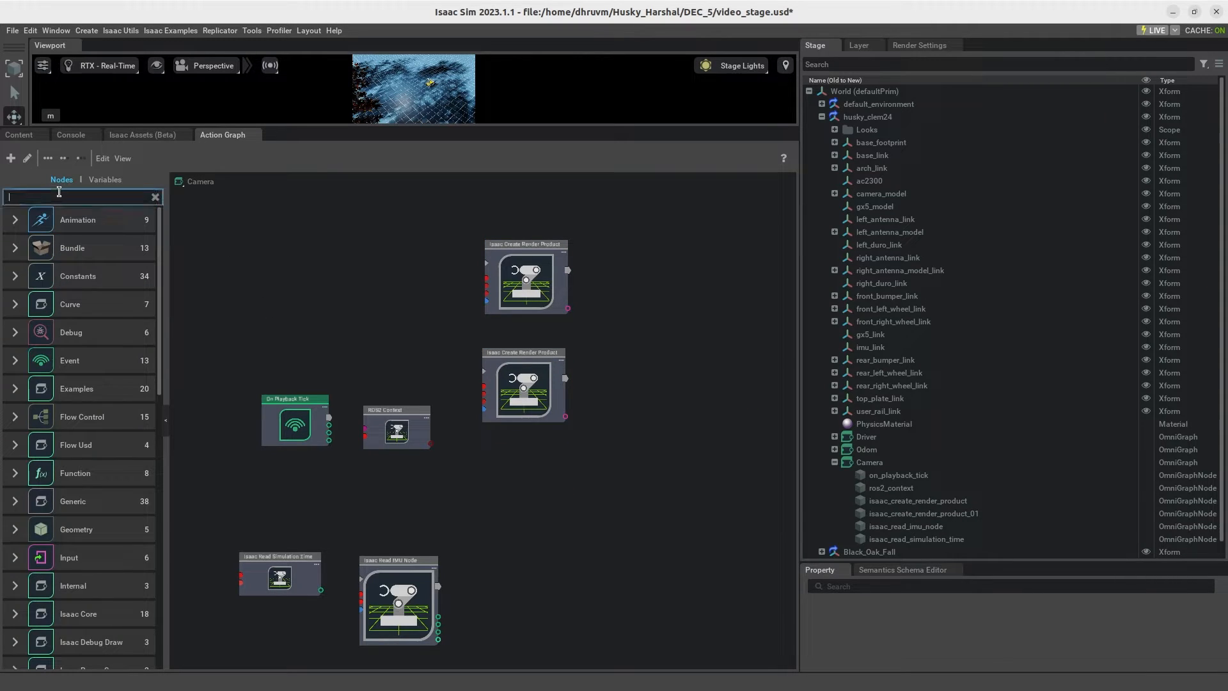
text(rios2)
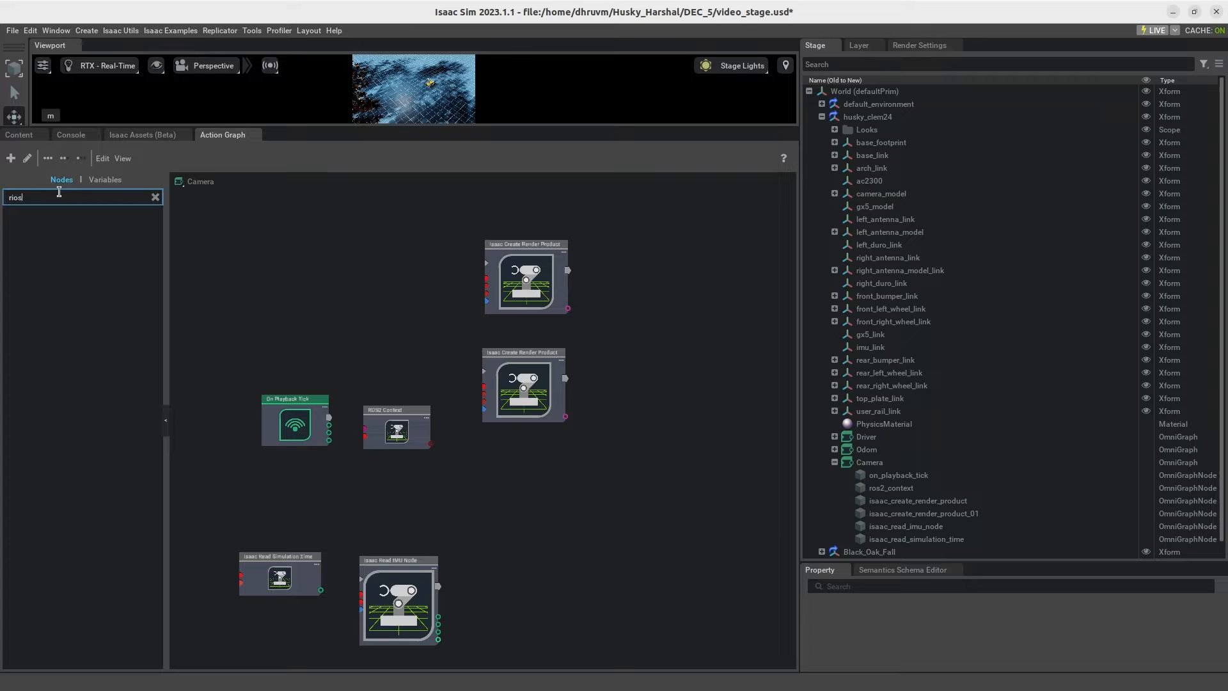
key(BackSpace)
key(BackSpace)
key(BackSpace)
text(os2 camera)
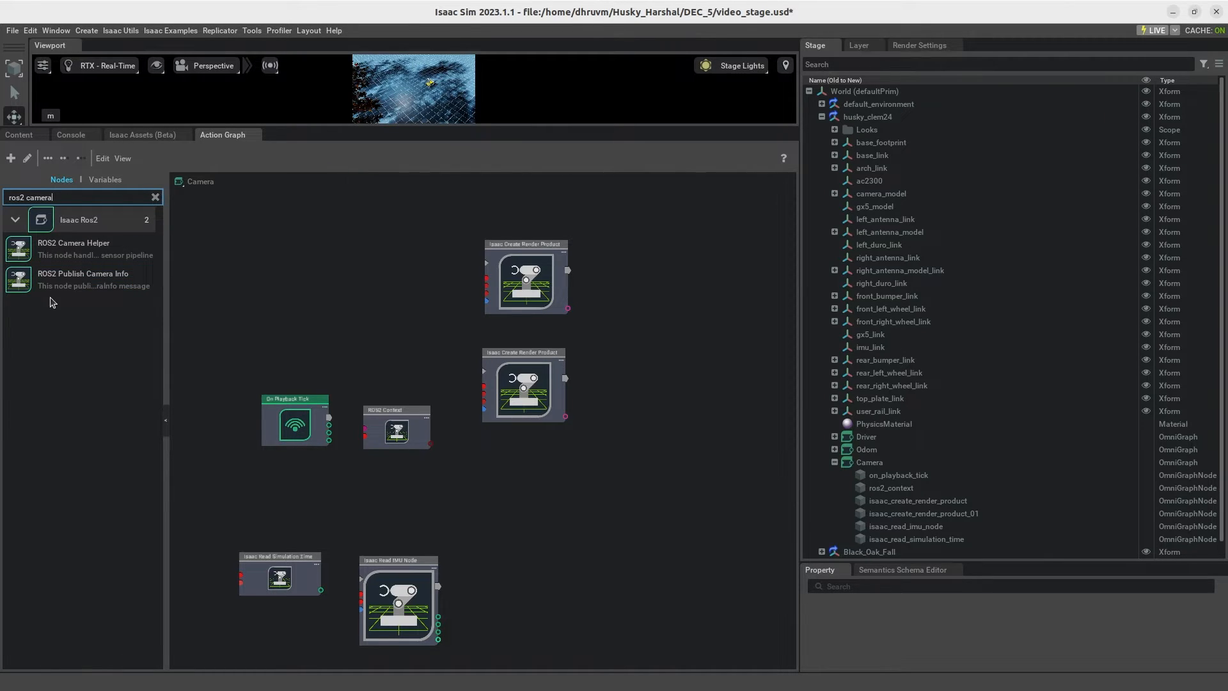
drag(109, 253, 620, 235)
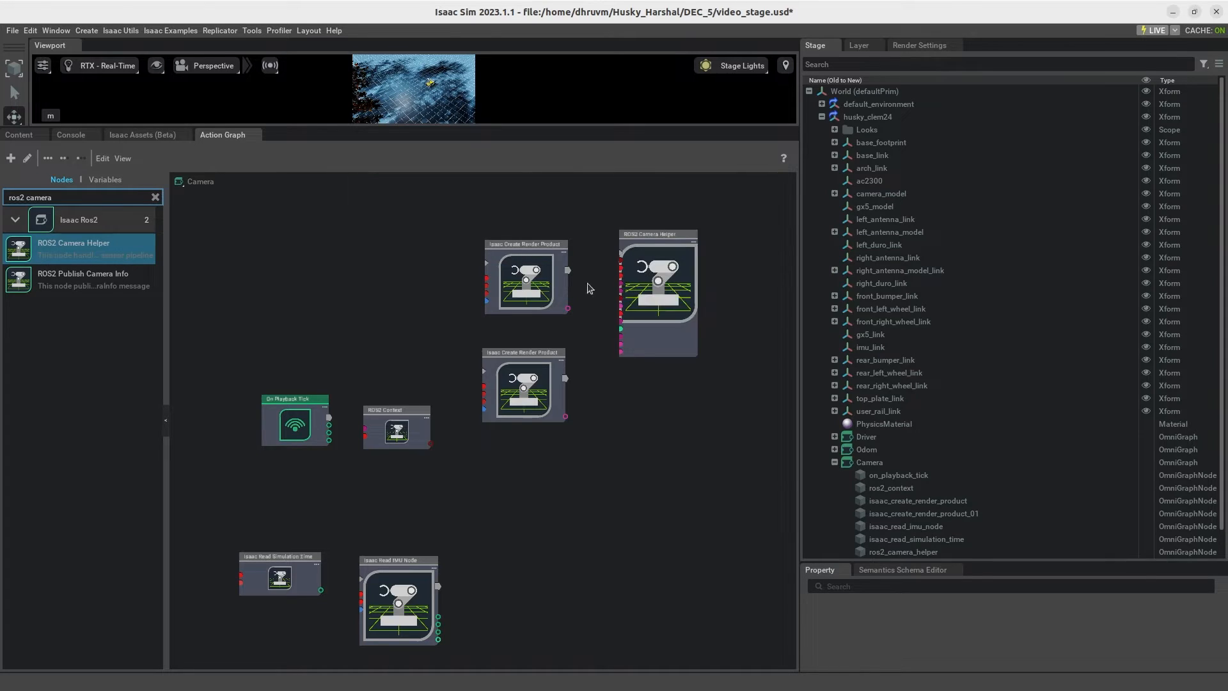
drag(96, 248, 643, 393)
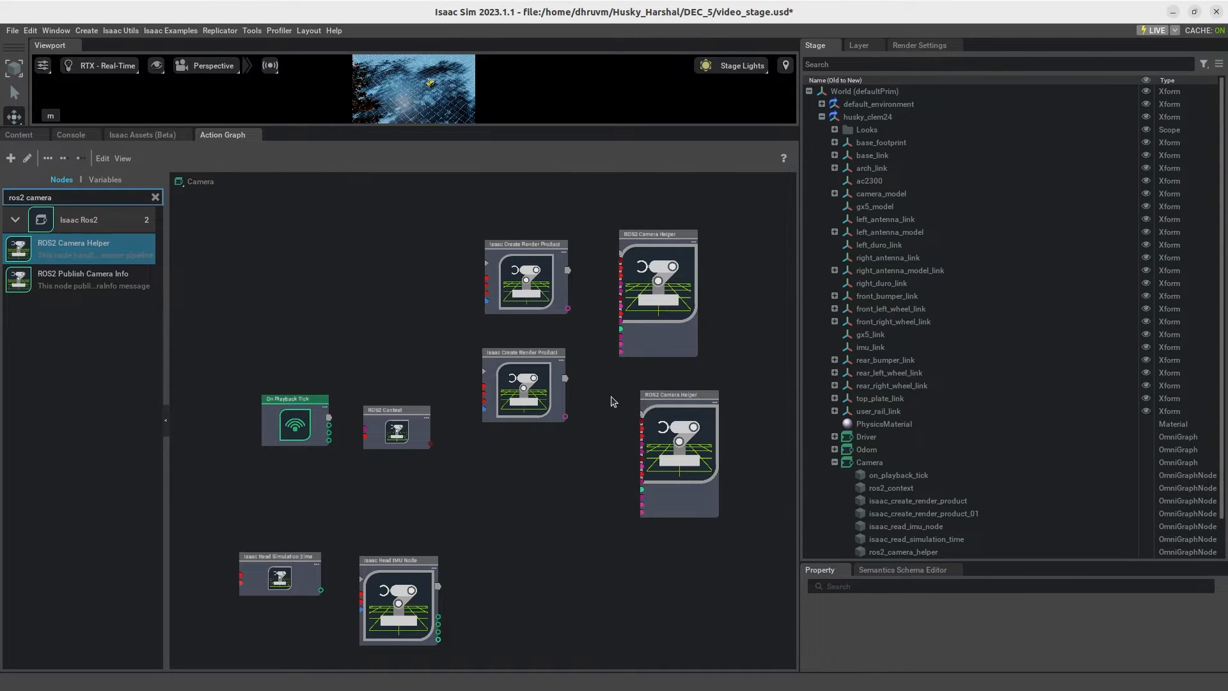
Step: Move the two ROS2 Camera Helper nodes higher and add two more Camera Helper nodes below them
drag(659, 282, 643, 230)
middle_drag(737, 262, 750, 349)
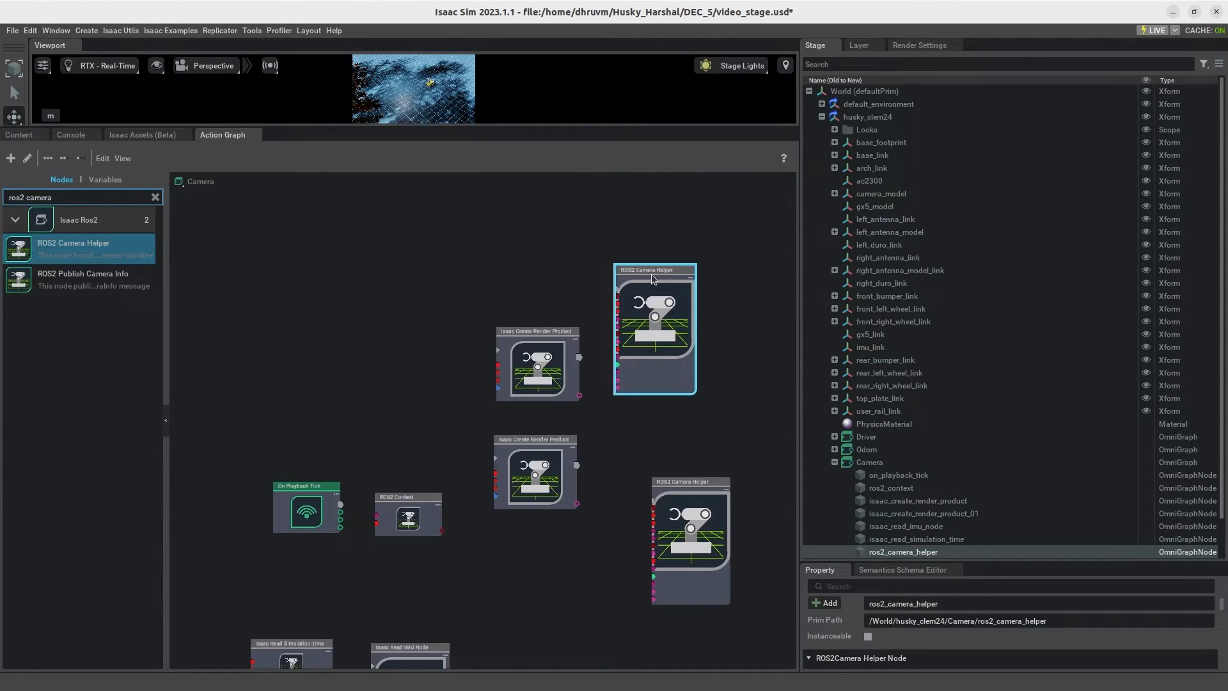
drag(657, 286, 617, 192)
drag(723, 517, 702, 334)
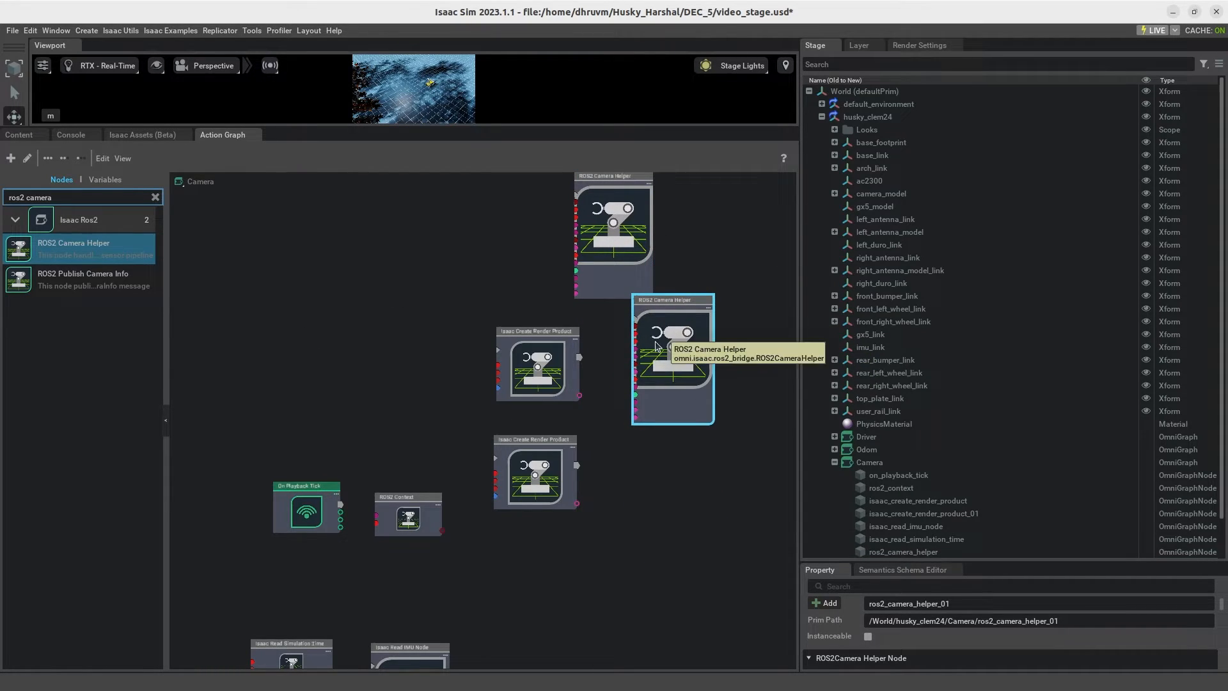
middle_drag(636, 492, 614, 422)
drag(73, 246, 618, 409)
drag(121, 260, 636, 517)
Step: Place ROS2 Context above On Playback Tick and stack the two Isaac Create Render Product nodes close beside them
middle_drag(601, 141, 609, 195)
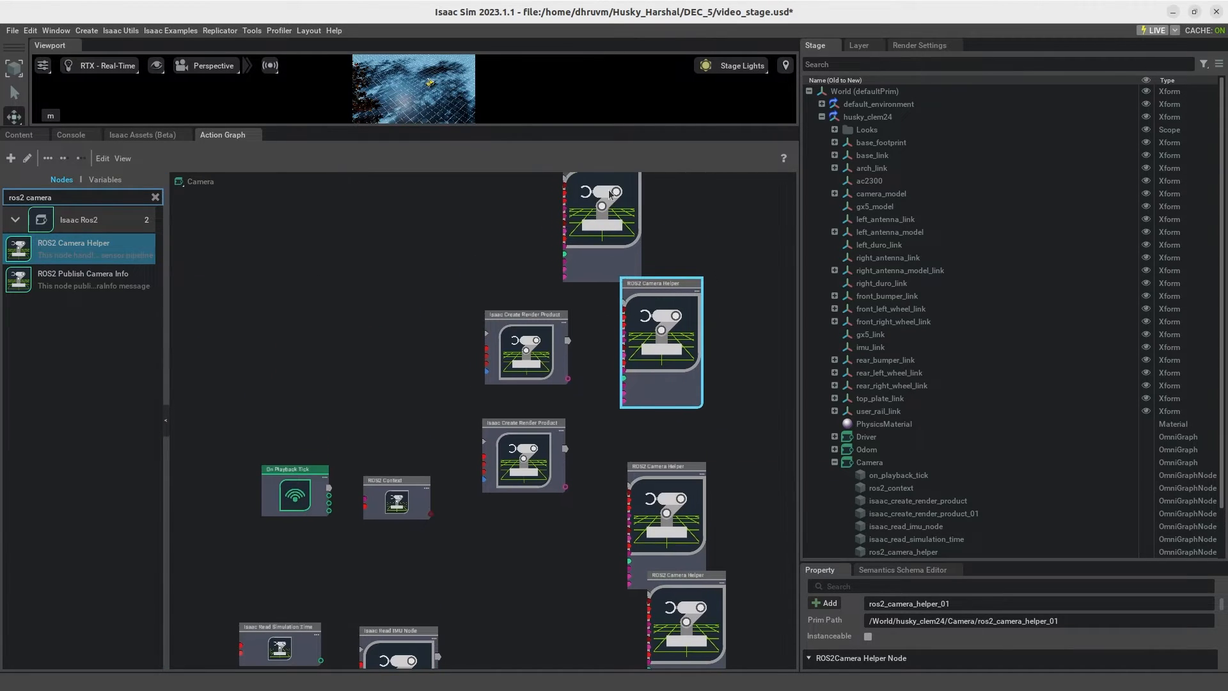
scroll(703, 397, down, 3)
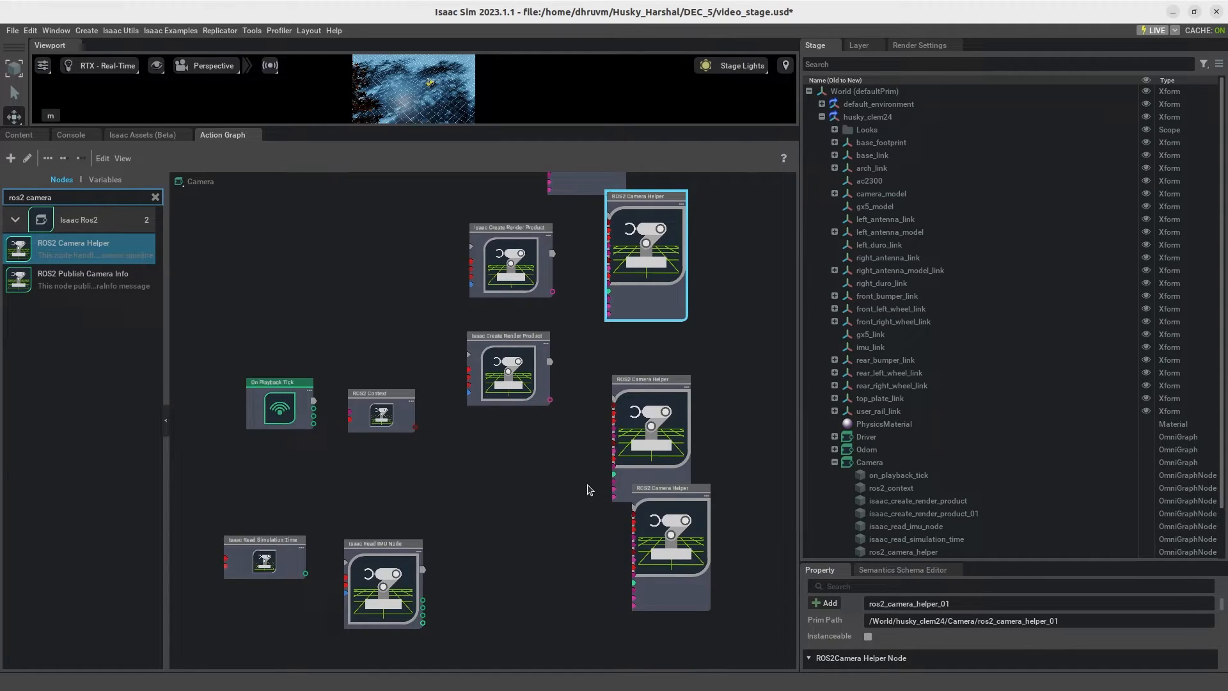
scroll(330, 432, up, 1)
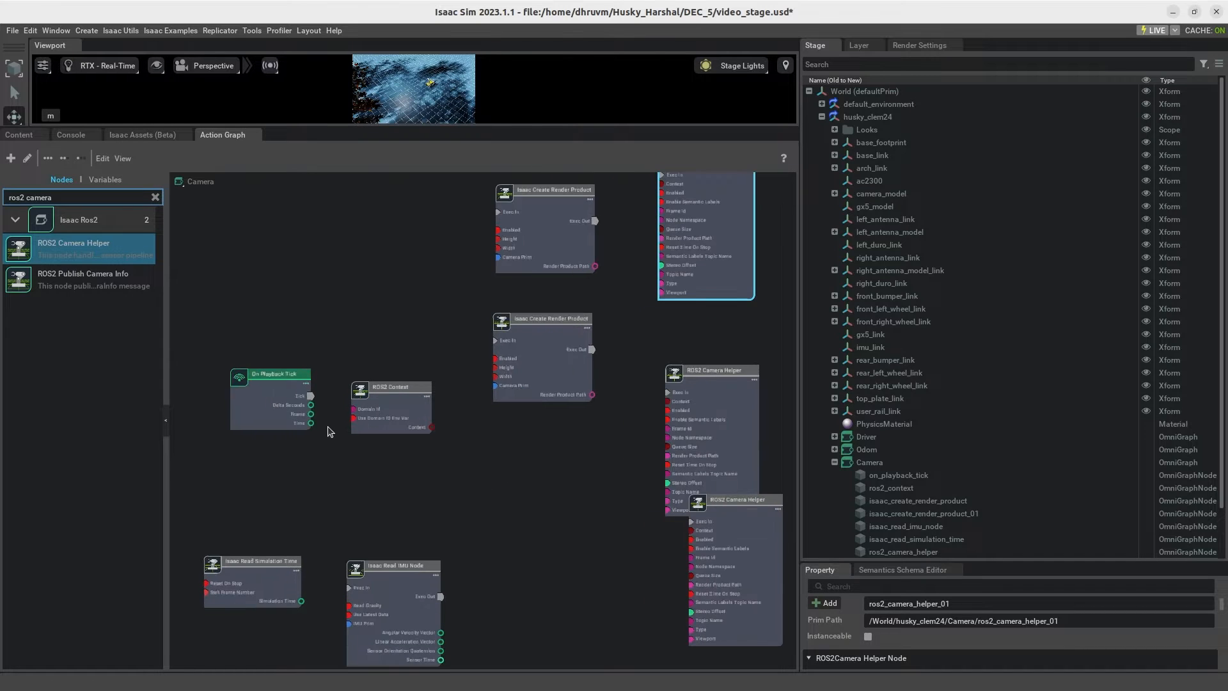
scroll(482, 454, up, 2)
drag(403, 444, 327, 356)
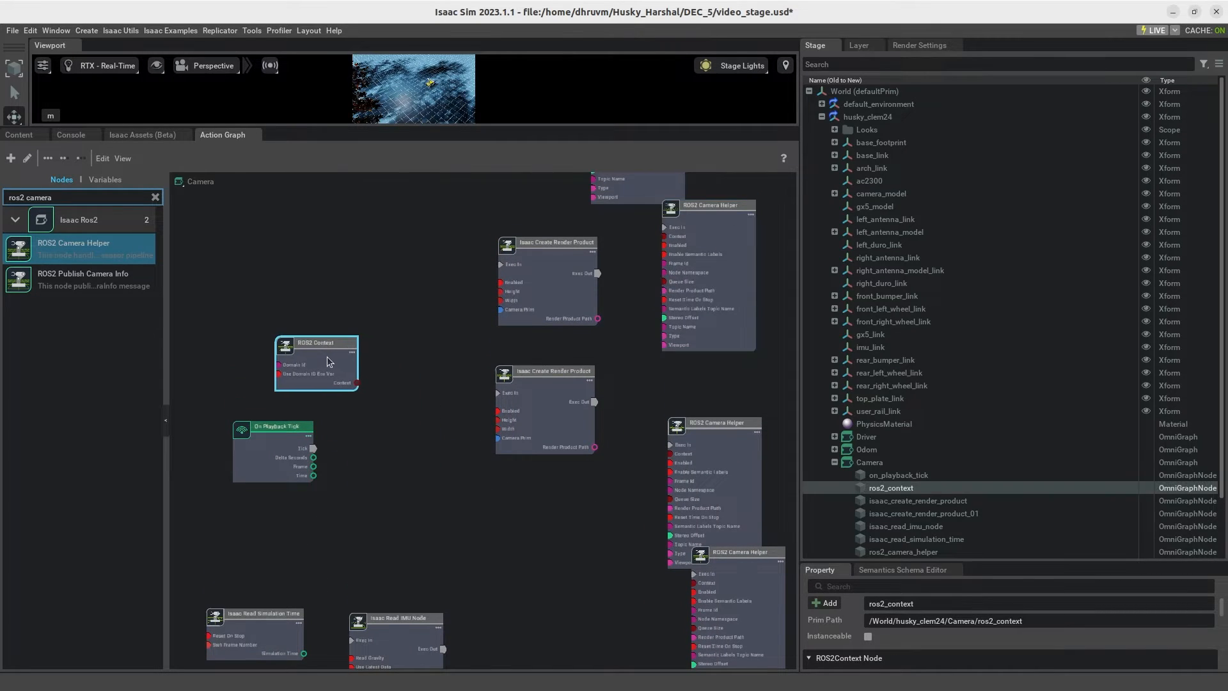
scroll(390, 458, up, 1)
scroll(389, 458, up, 1)
drag(537, 374, 502, 405)
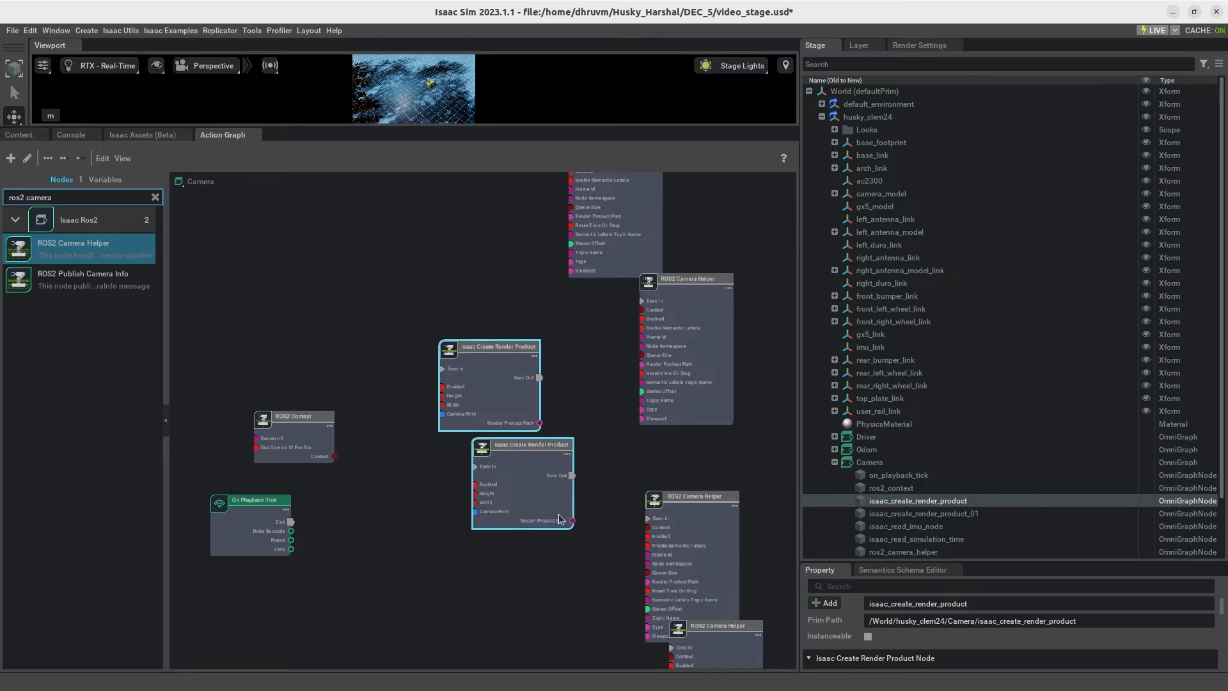
drag(561, 517, 468, 562)
drag(328, 448, 295, 429)
drag(539, 423, 478, 444)
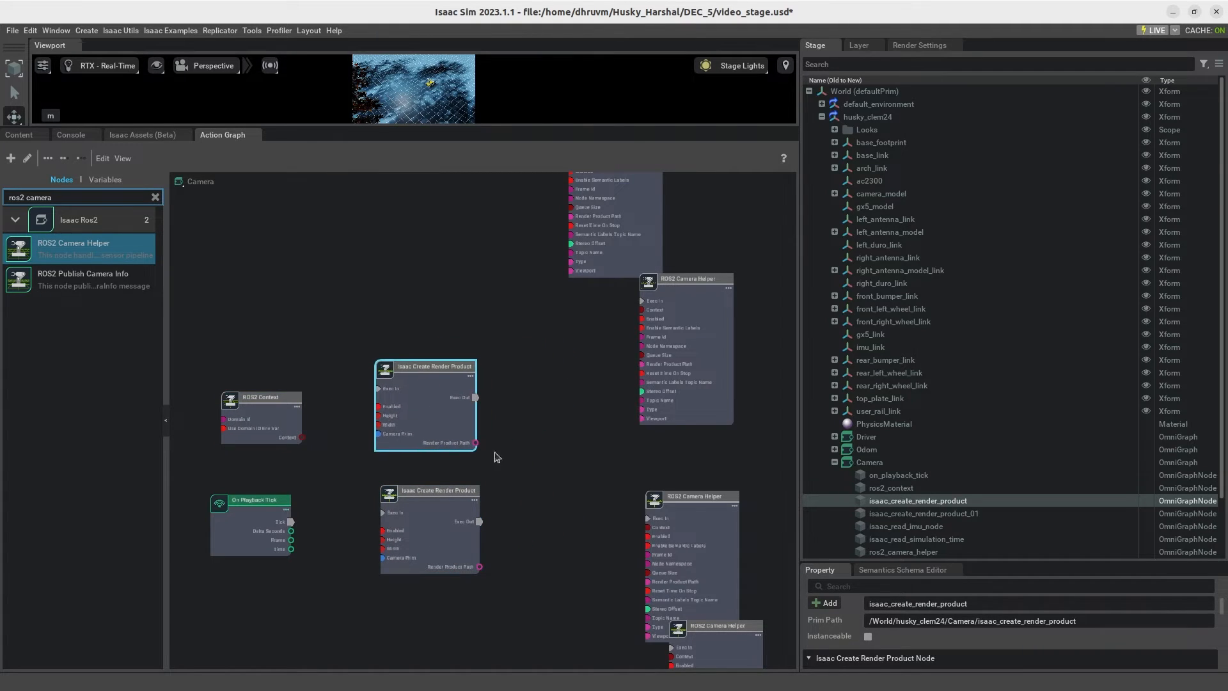
Step: Connect On Playback Tick's Tick output to Exec In of both Isaac Create Render Product nodes, then shift those two nodes higher
drag(291, 522, 385, 517)
drag(291, 522, 380, 389)
scroll(380, 392, up, 4)
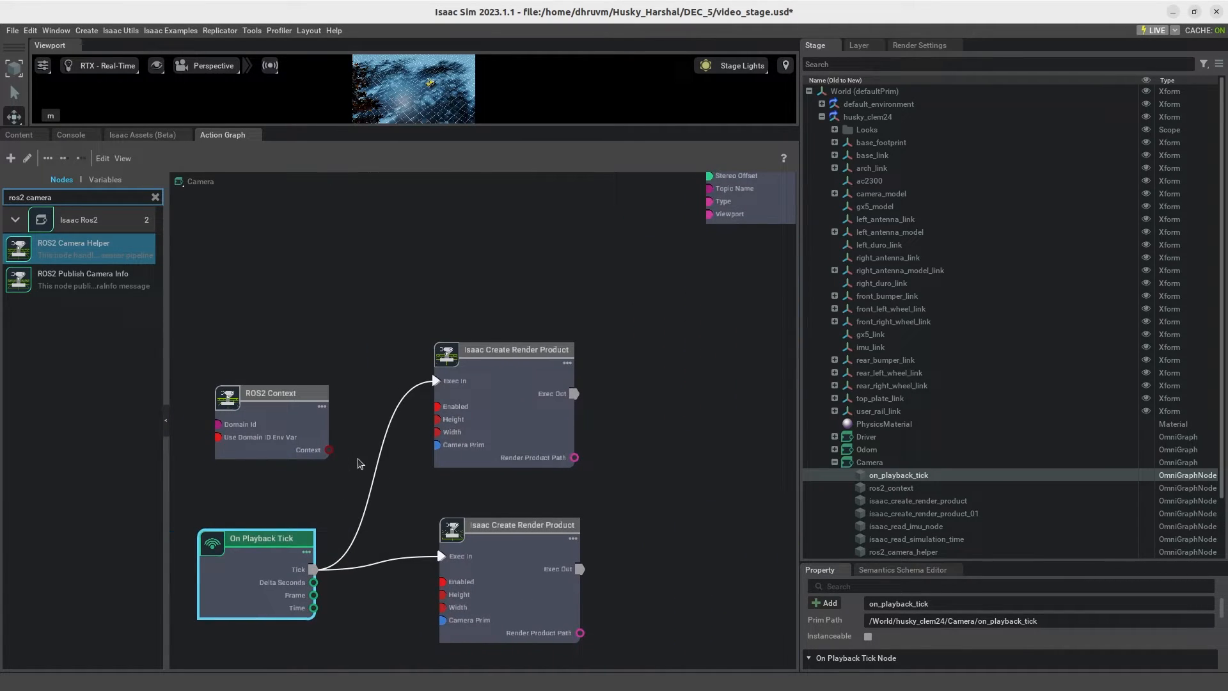
click(474, 398)
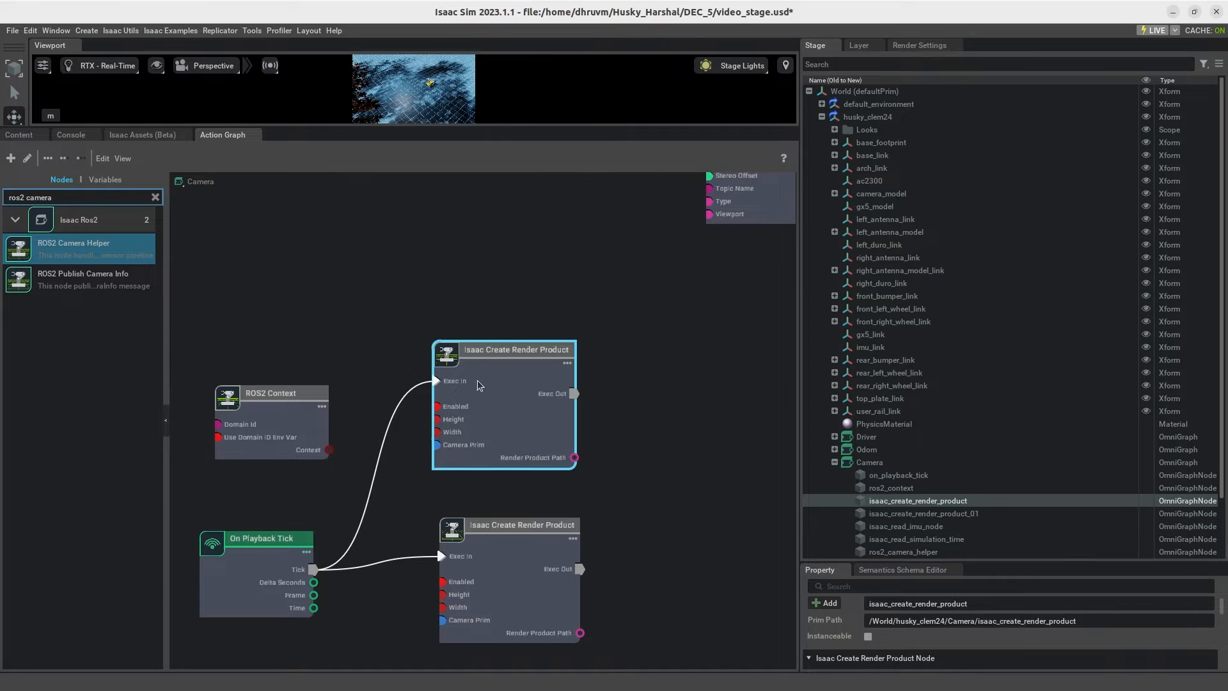
drag(480, 384, 438, 281)
drag(514, 579, 470, 470)
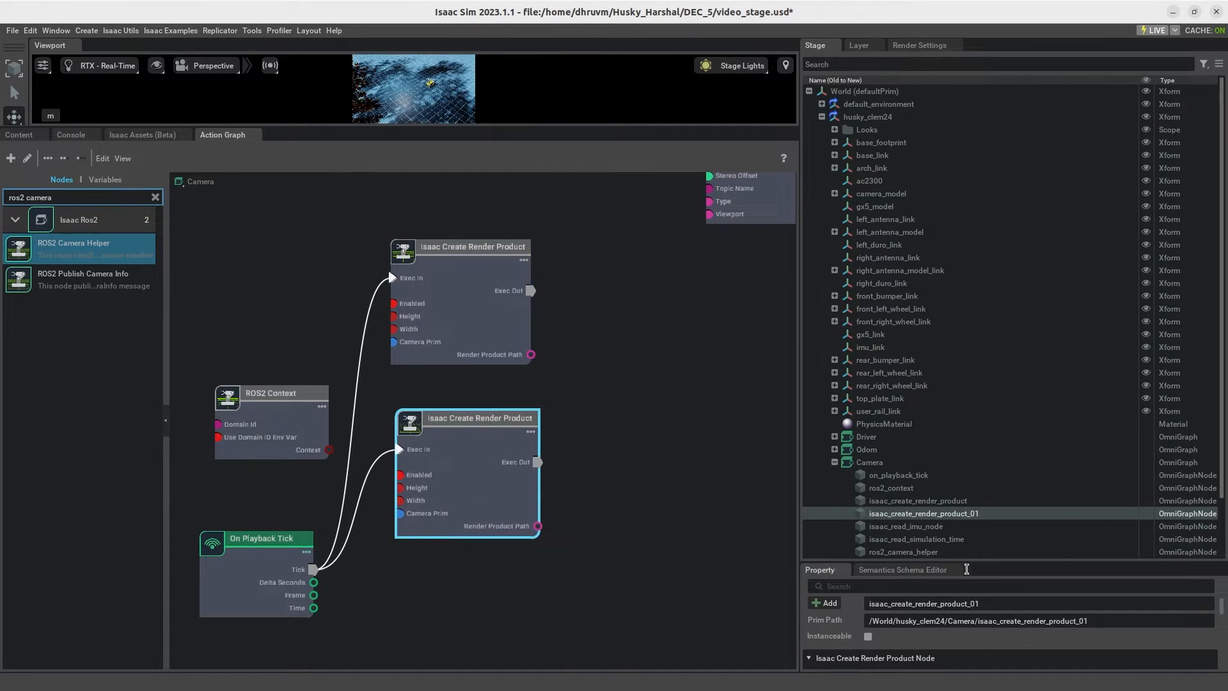
Step: Enlarge the property area and set the upper Isaac Create Render Product node's cameraPrim to RSD455's Camera_OmniVision_OV9782_Left
drag(944, 575, 943, 320)
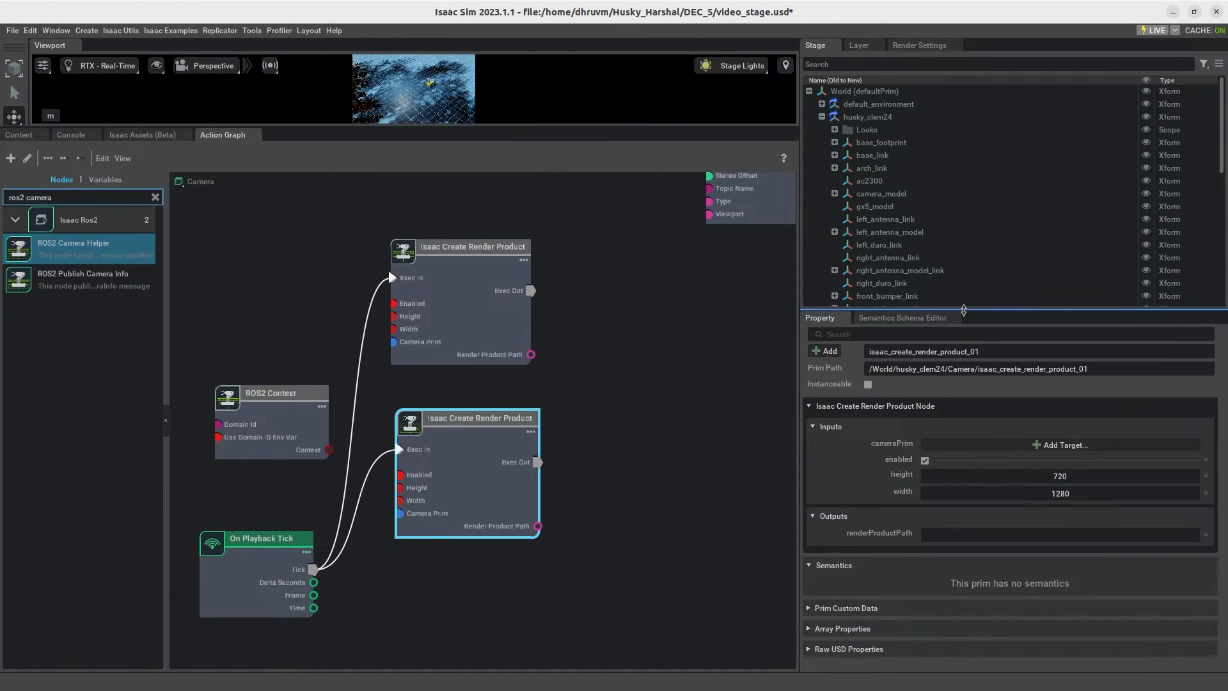
click(493, 336)
click(1029, 444)
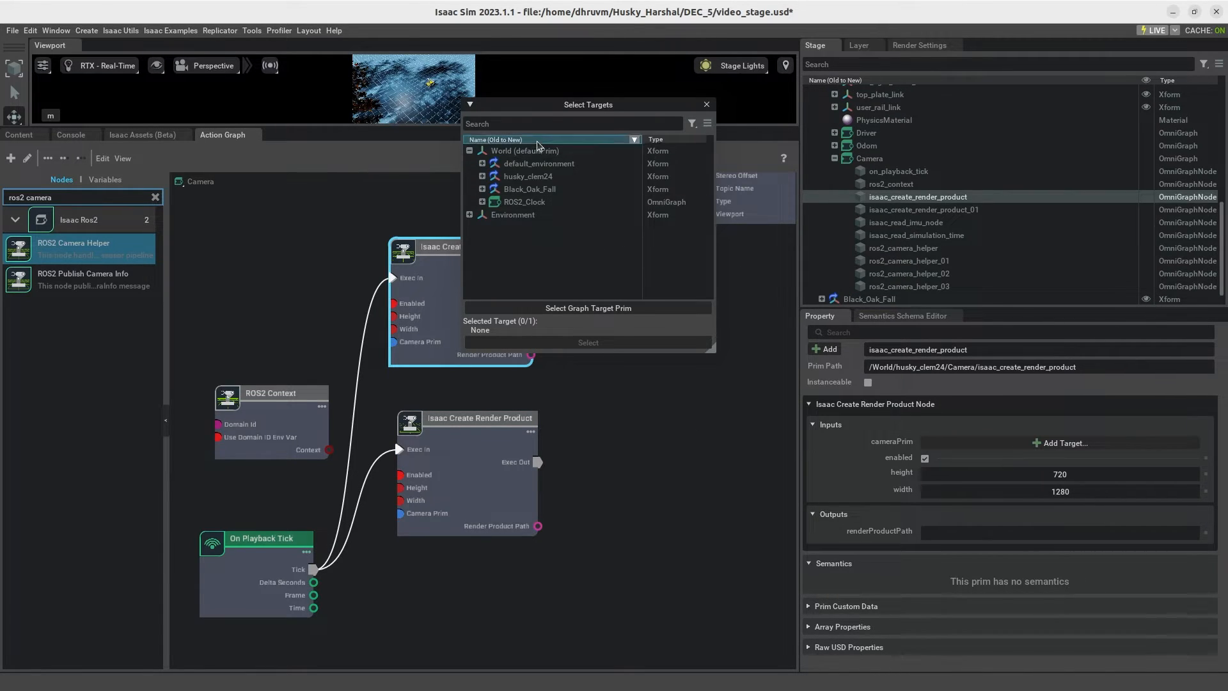
click(483, 175)
click(483, 175)
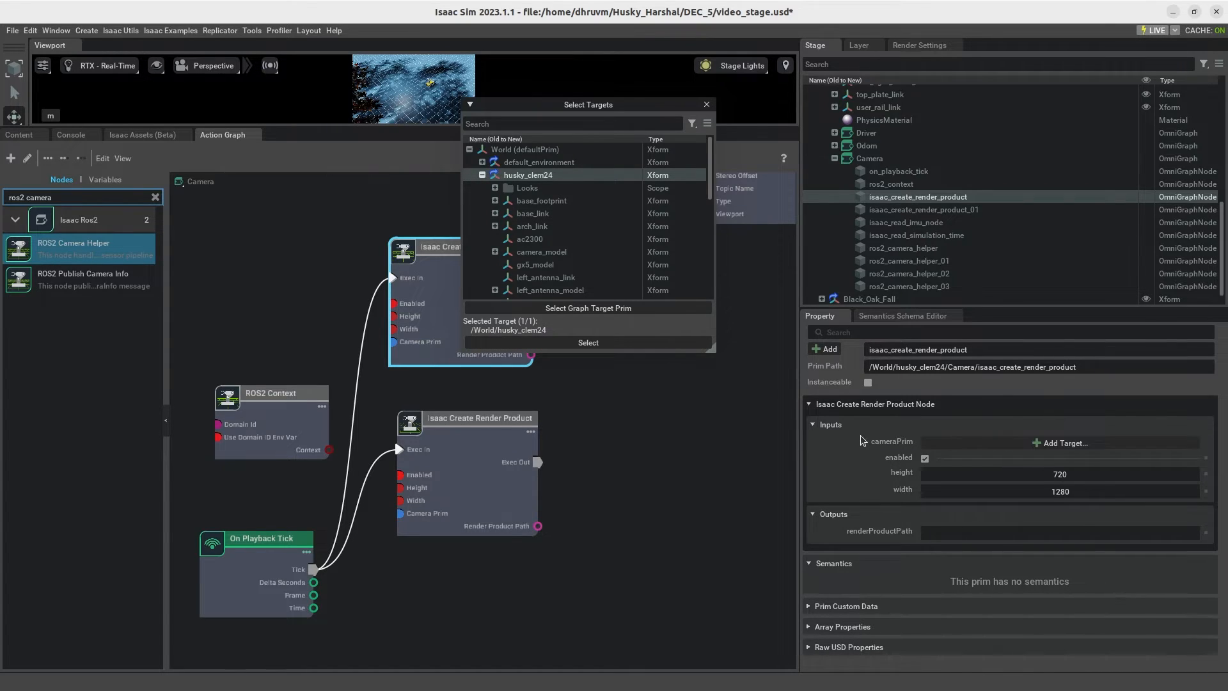
drag(550, 106, 642, 124)
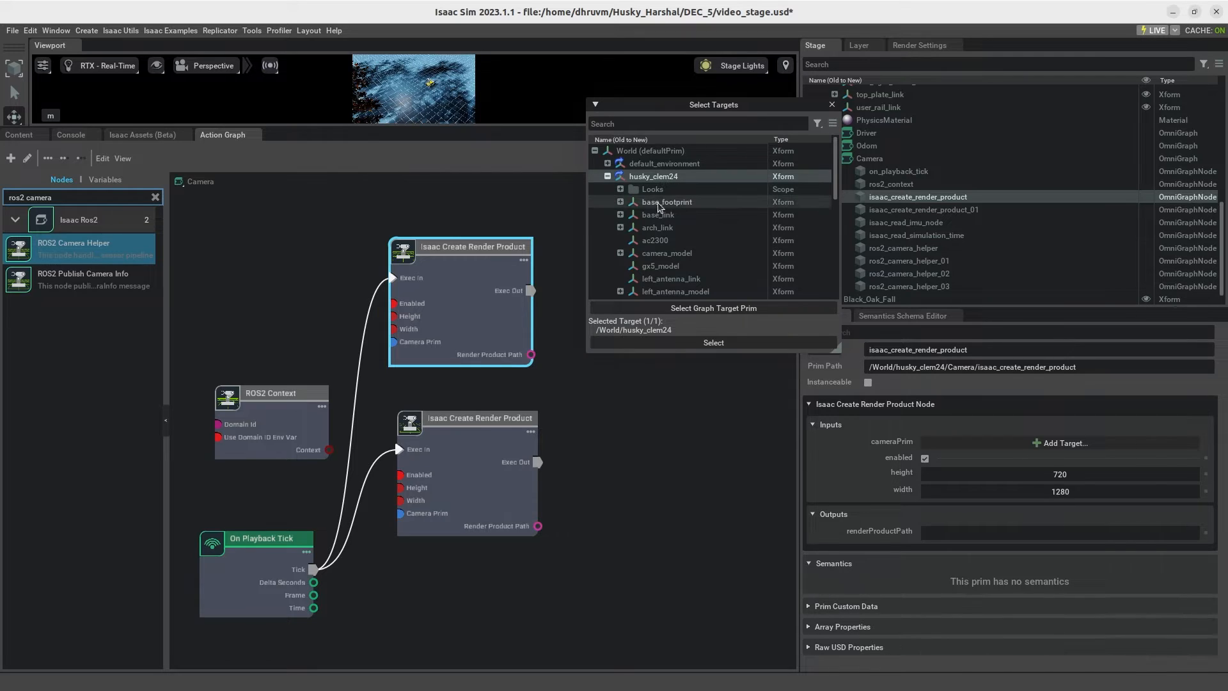
scroll(638, 217, down, 5)
scroll(637, 218, down, 5)
click(633, 170)
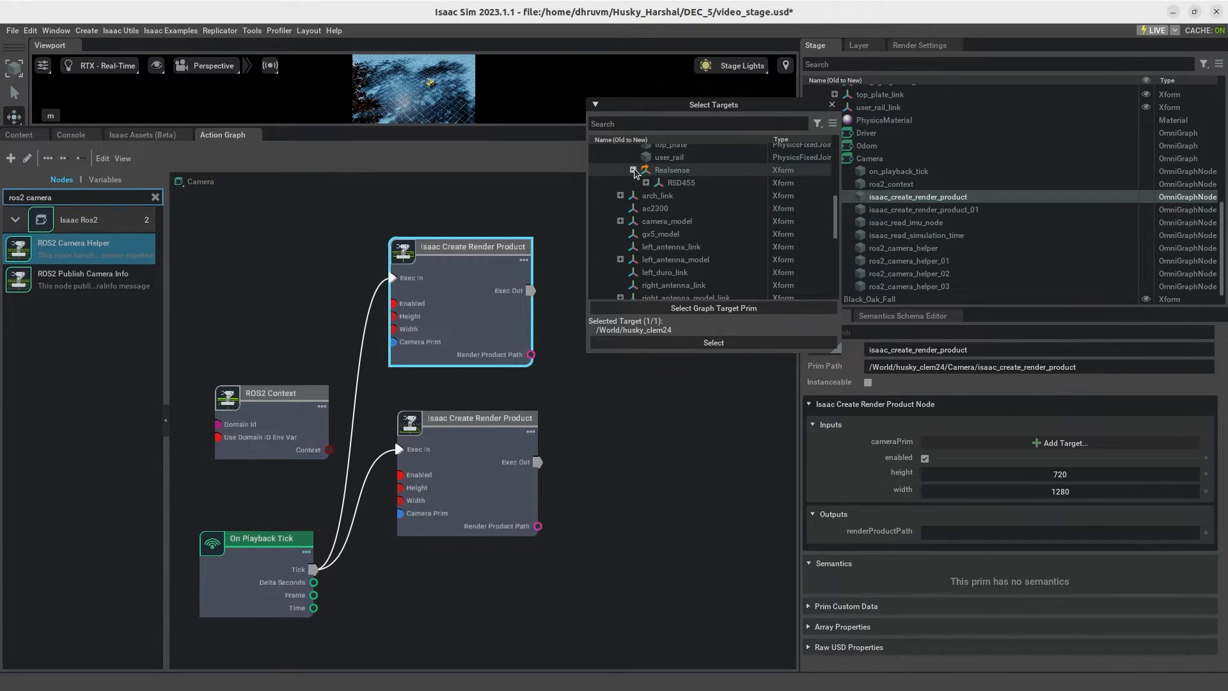
click(646, 183)
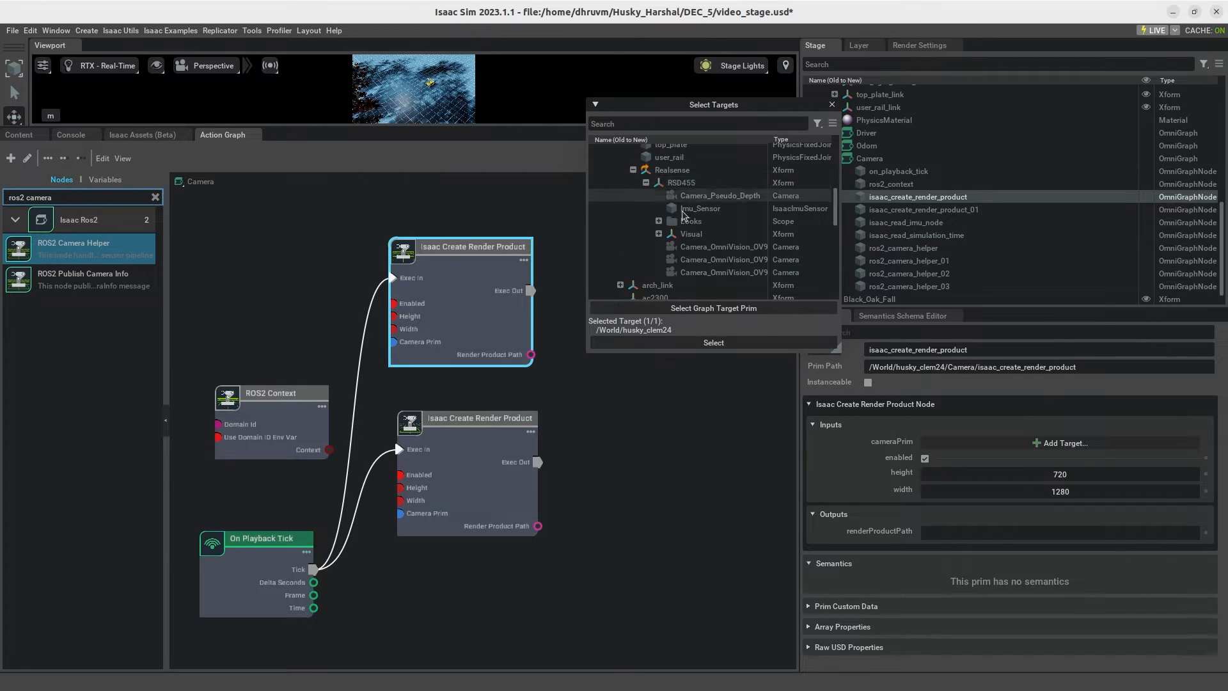
drag(843, 224, 975, 224)
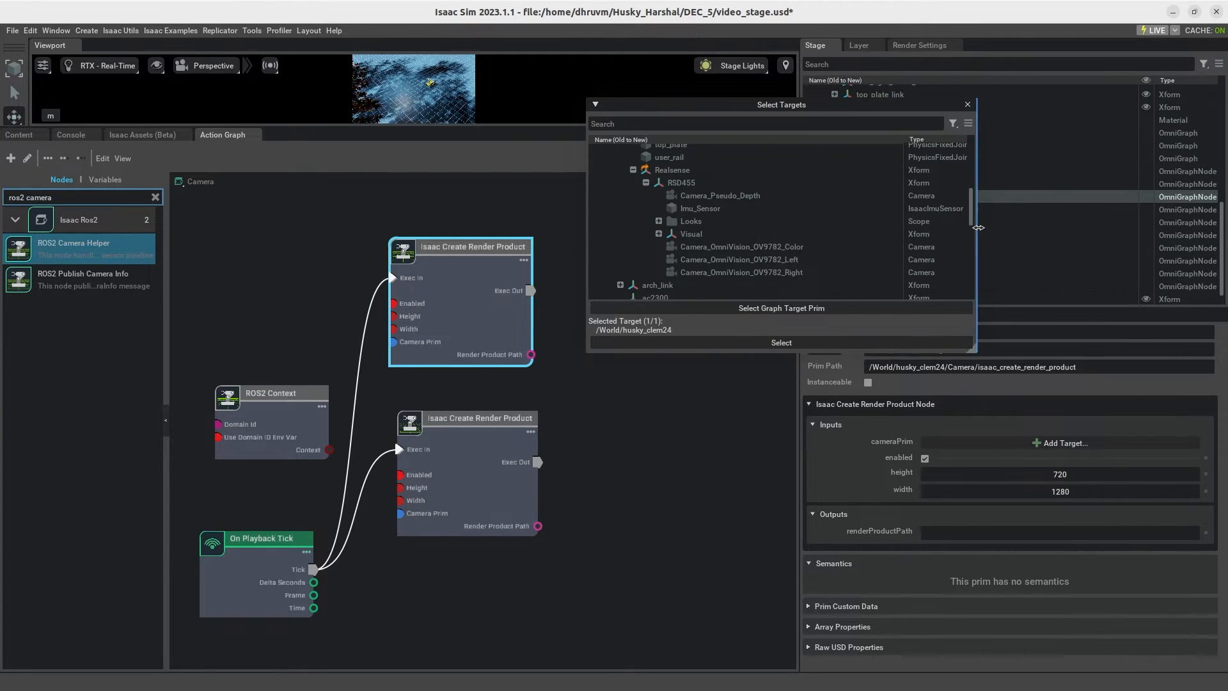
click(765, 259)
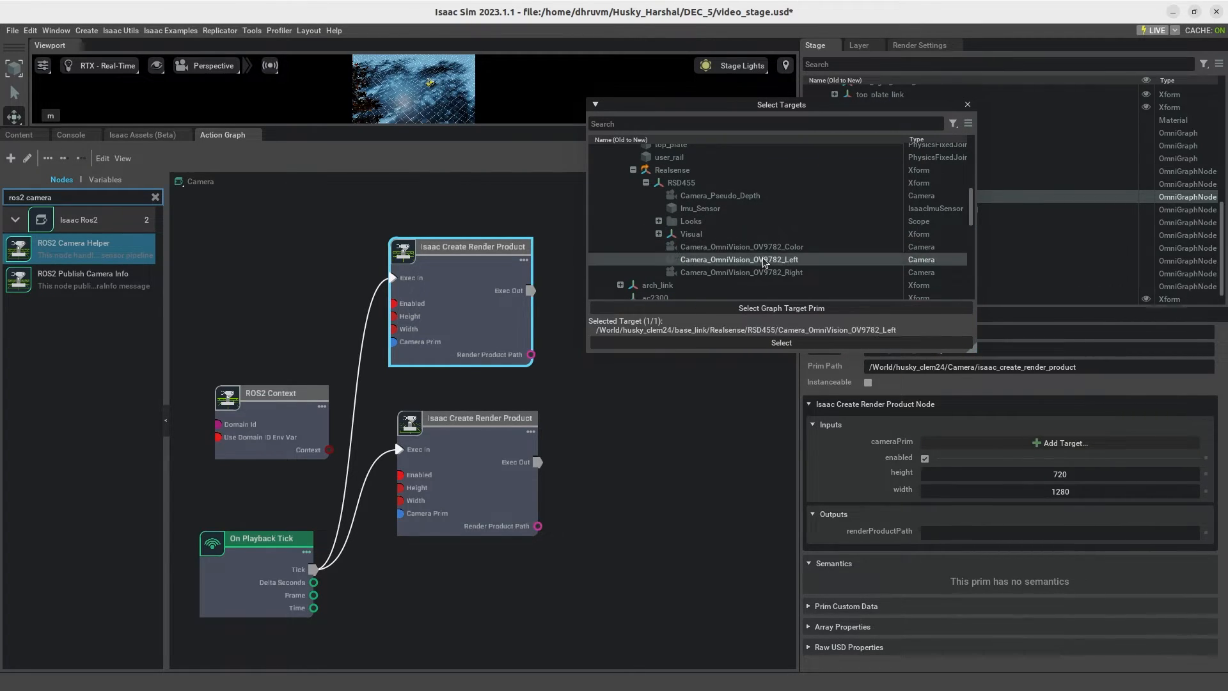
click(782, 343)
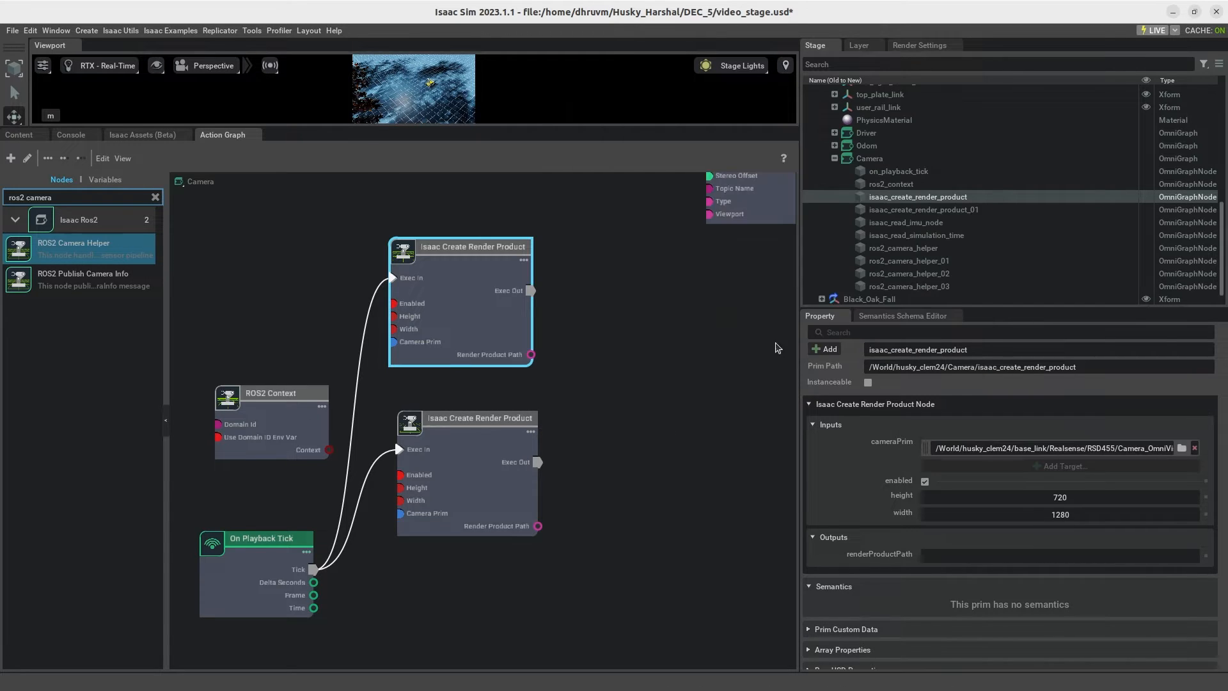
click(709, 426)
Step: Set the lower Isaac Create Render Product node's cameraPrim to RSD455's Camera_OmniVision_OV9782_Right
click(497, 474)
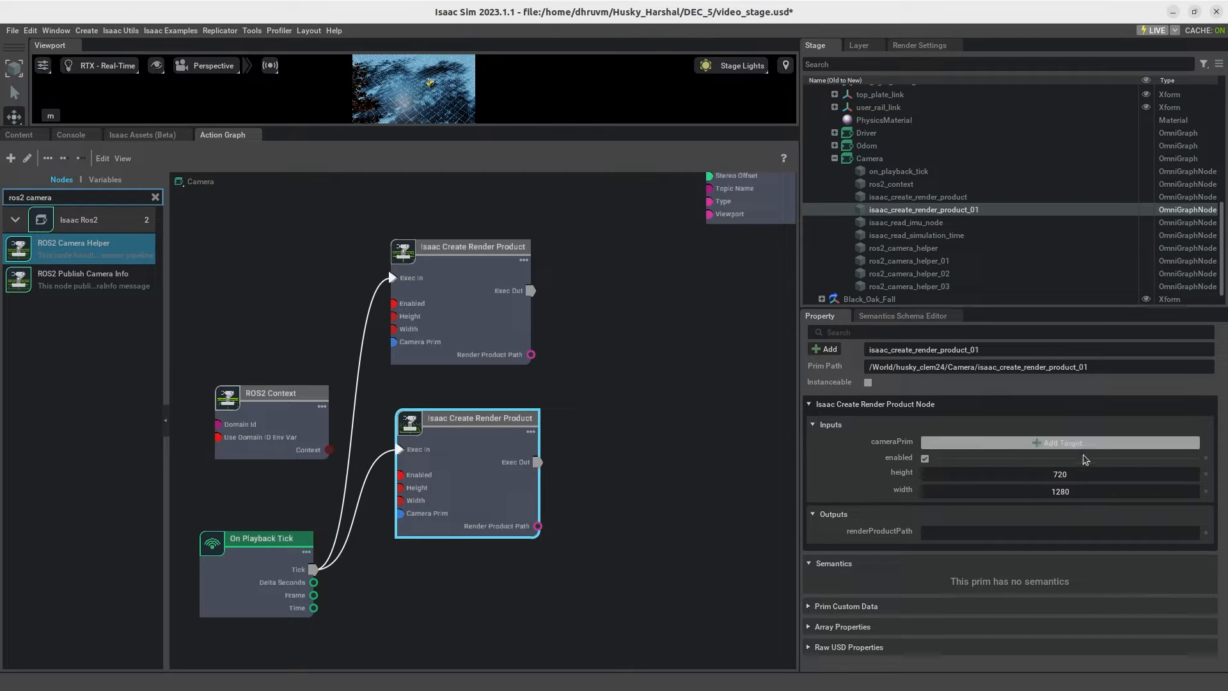
click(1042, 447)
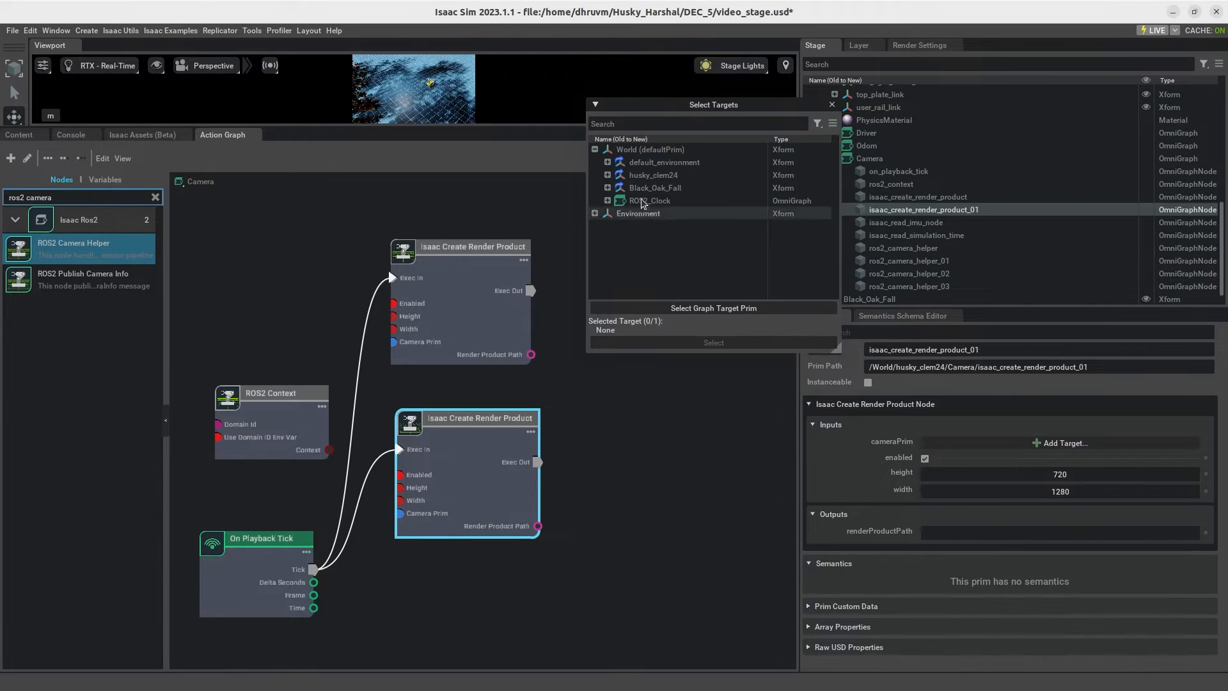
click(620, 213)
scroll(664, 239, down, 3)
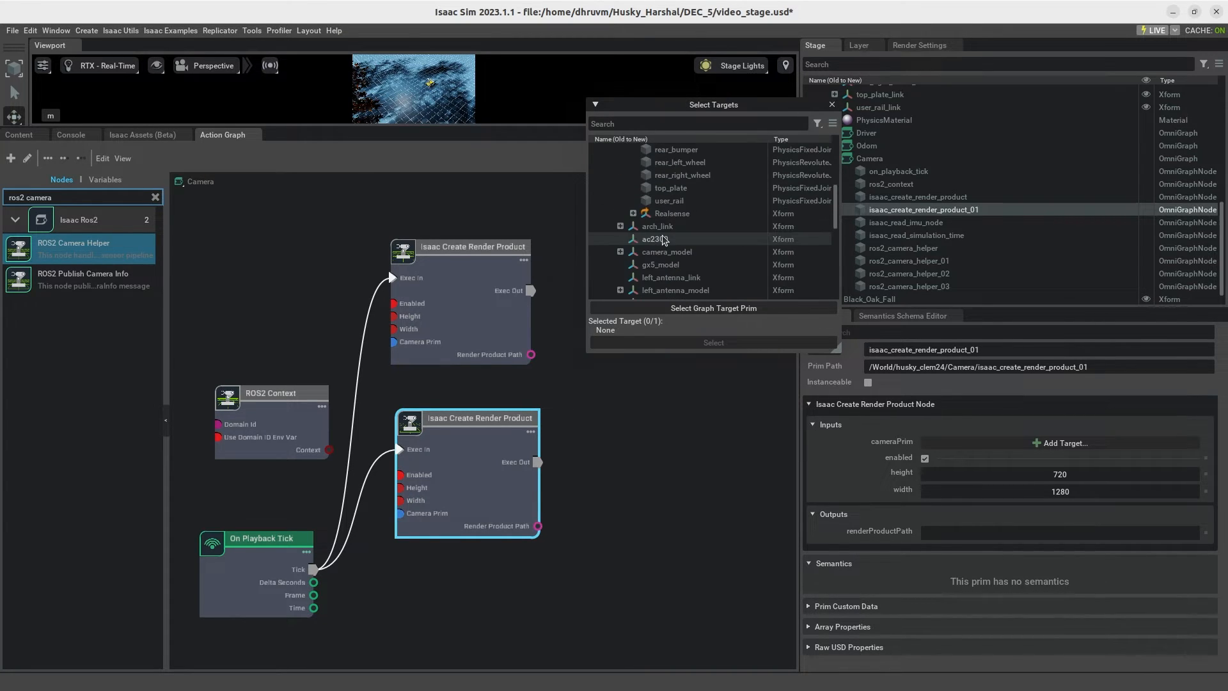
click(633, 214)
click(646, 226)
scroll(704, 229, down, 3)
click(750, 228)
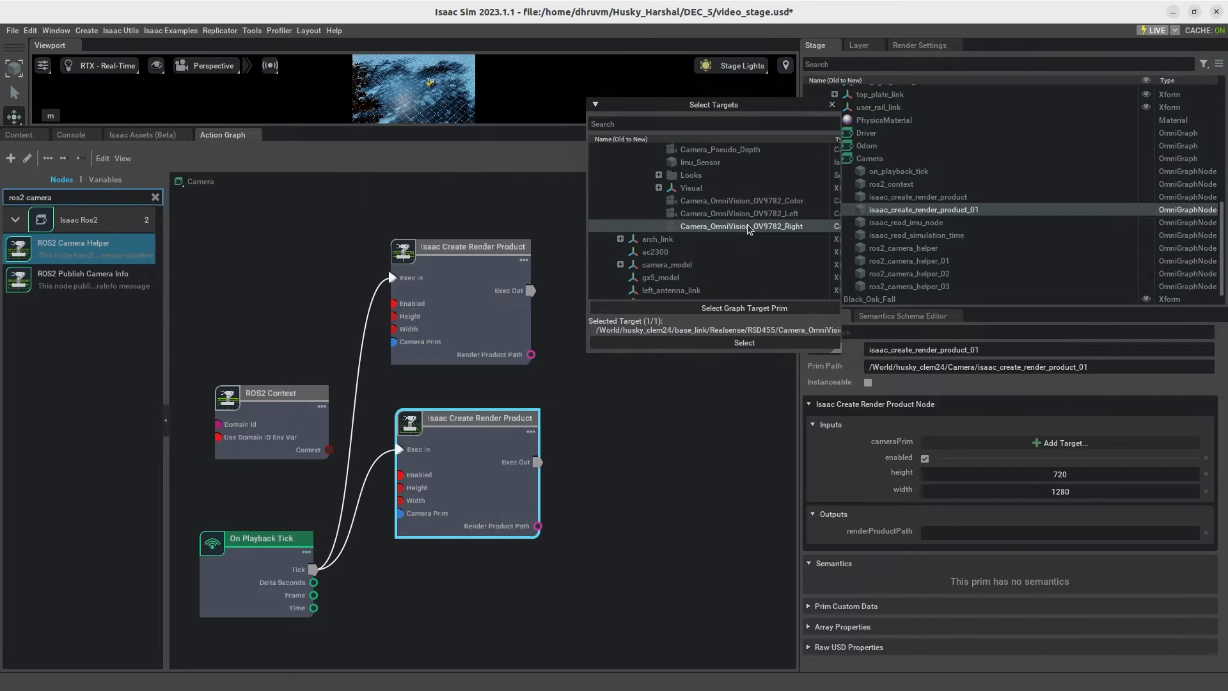
click(744, 344)
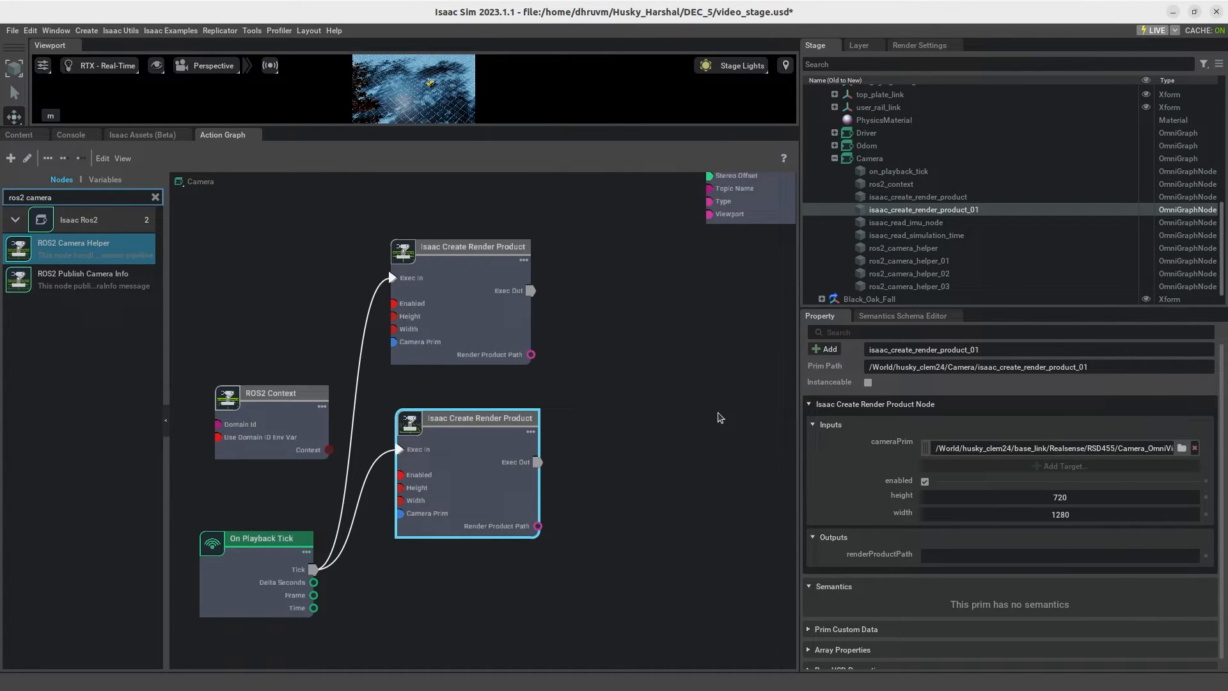
click(717, 413)
Step: Move the Isaac Read IMU Node directly beneath the lower Isaac Create Render Product node
middle_drag(617, 379, 618, 243)
scroll(547, 502, down, 1)
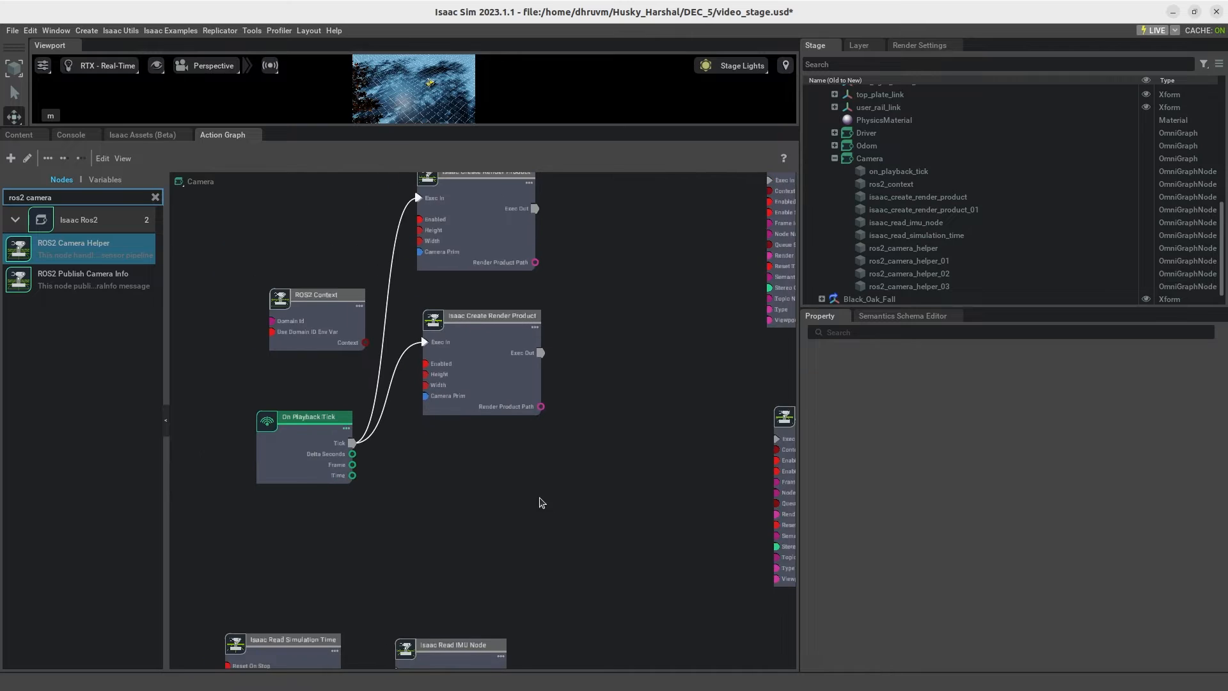
drag(480, 630, 514, 446)
Step: Set the Isaac Read IMU Node's IMU Prim to Imu_Sensor under base_link/Realsense/RSD455
click(531, 510)
click(1117, 448)
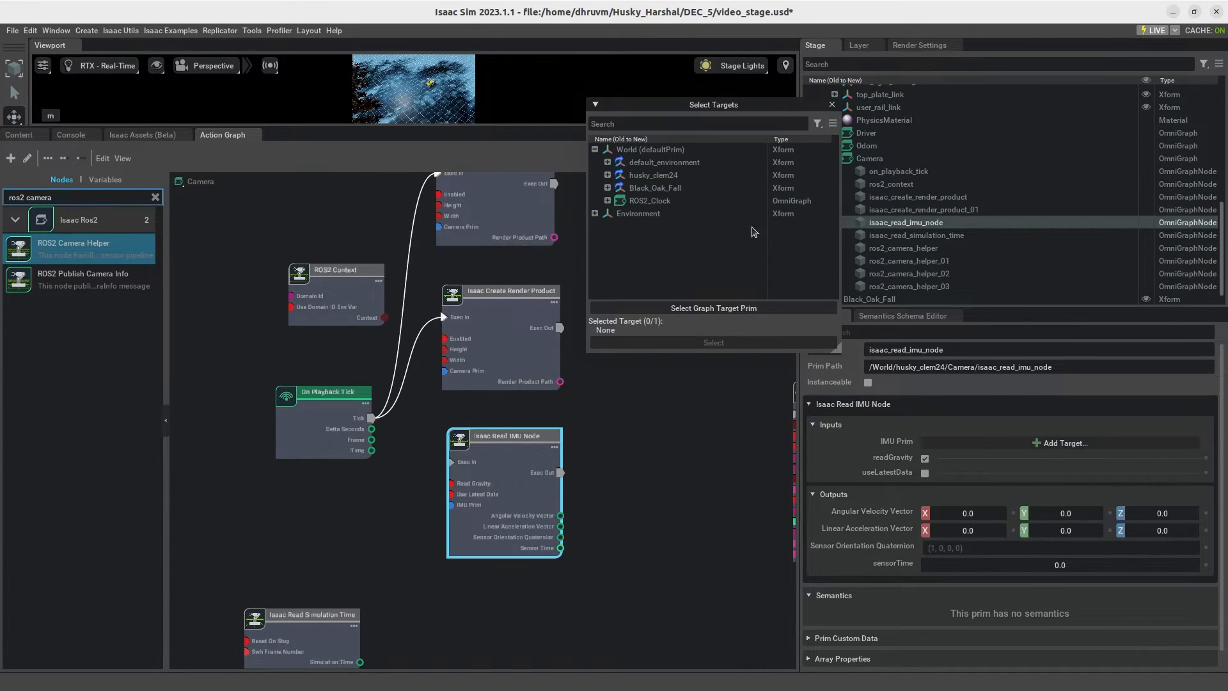
click(607, 175)
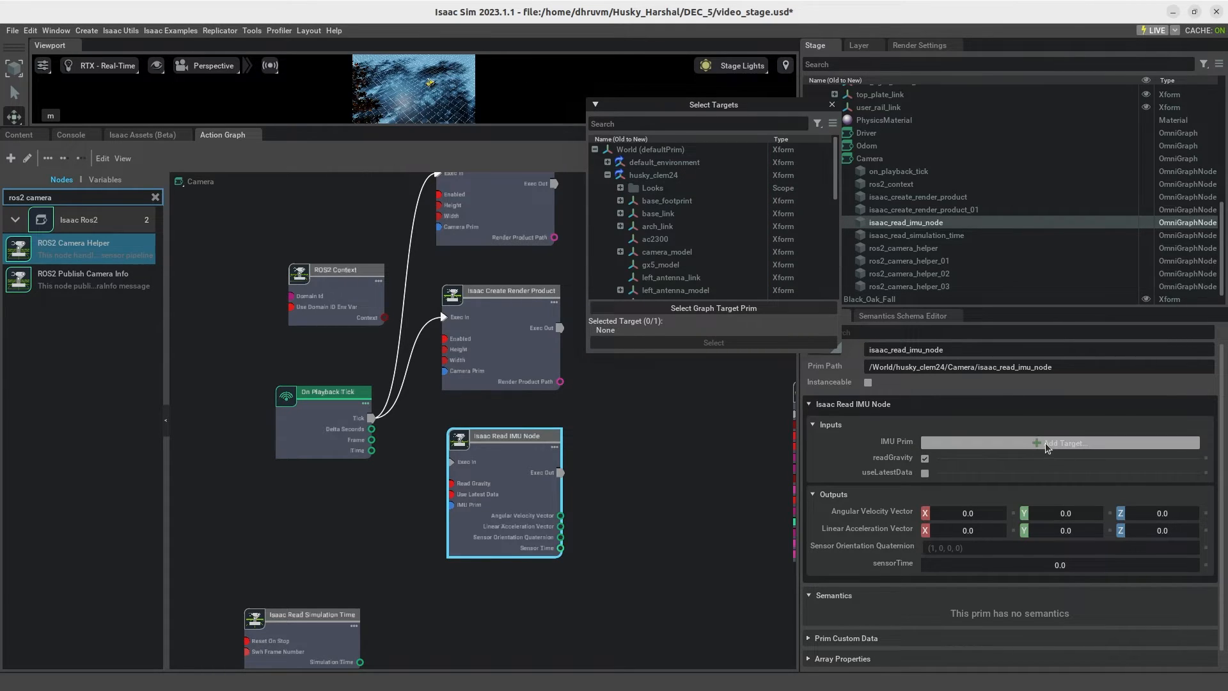
click(630, 213)
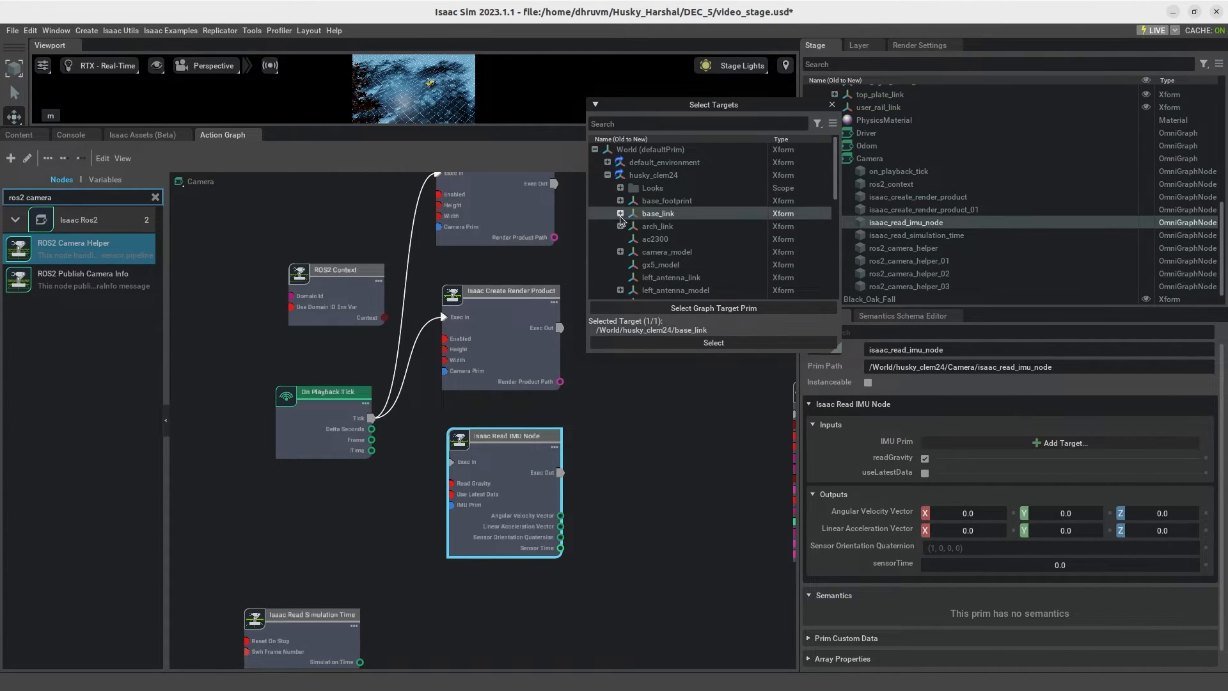
click(621, 213)
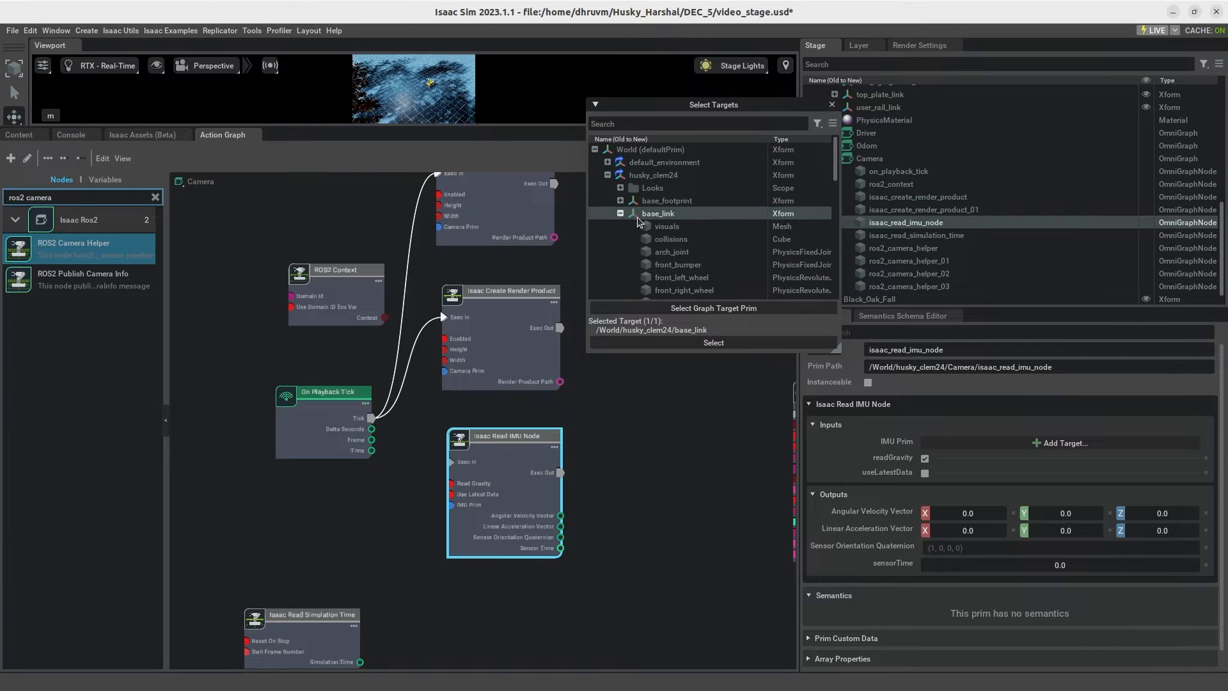
scroll(640, 249, down, 5)
scroll(646, 262, down, 2)
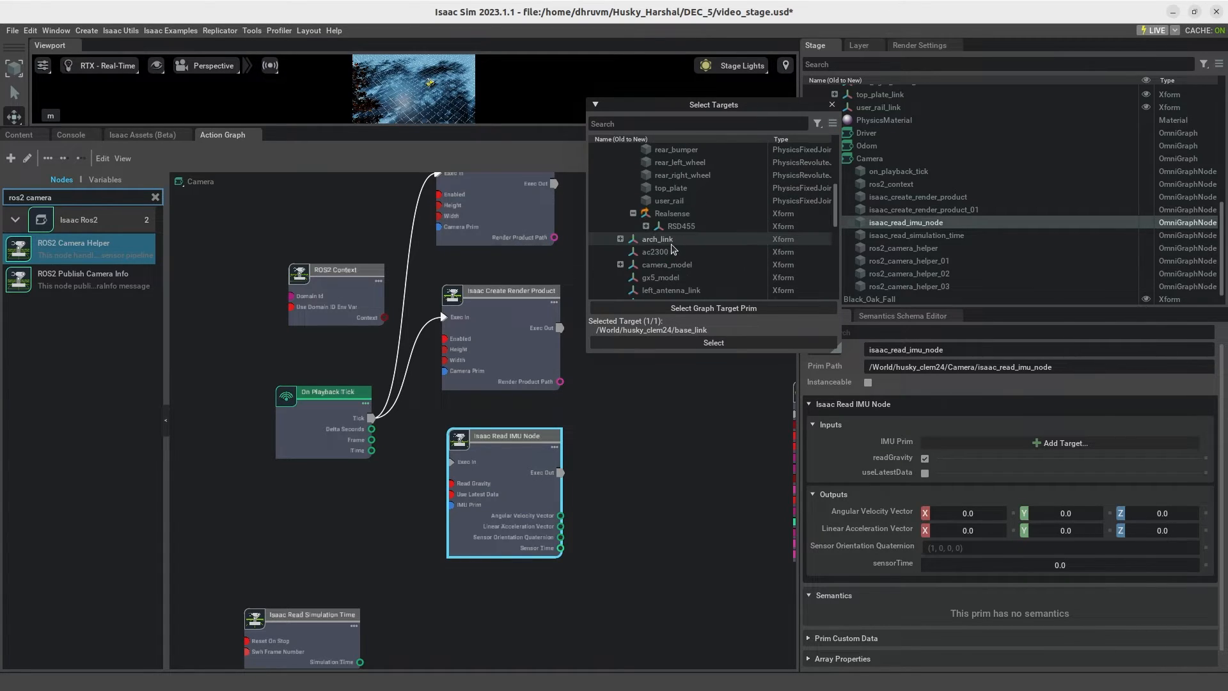
click(647, 227)
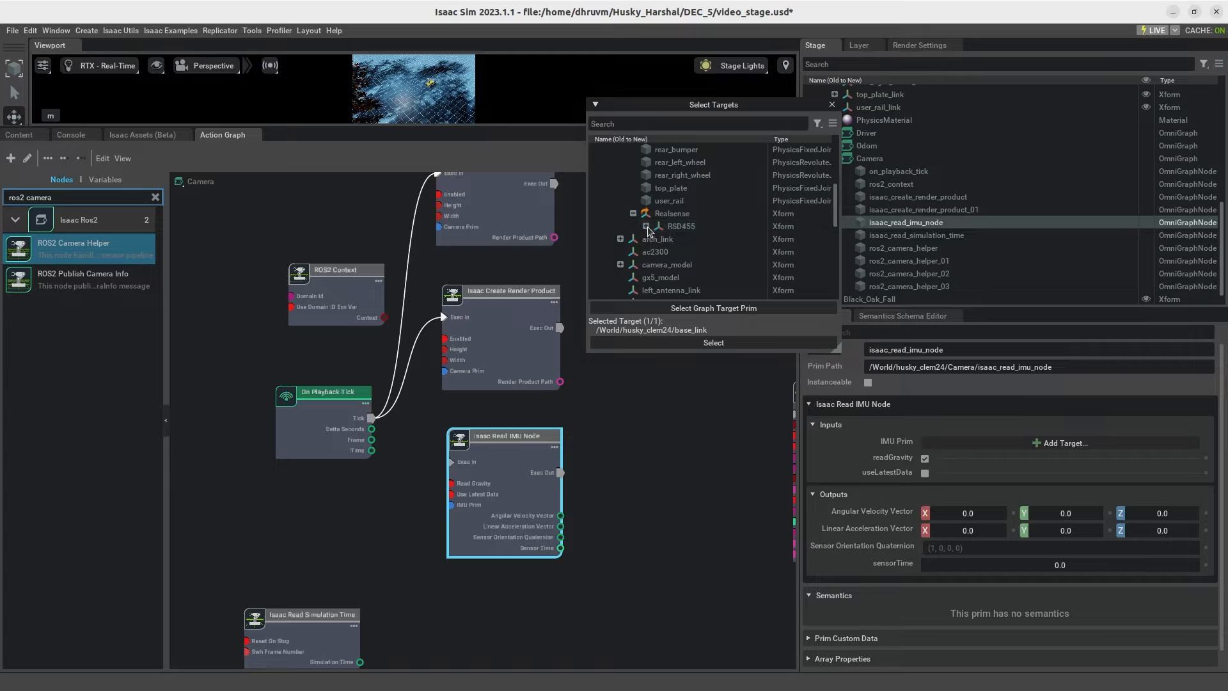
click(699, 254)
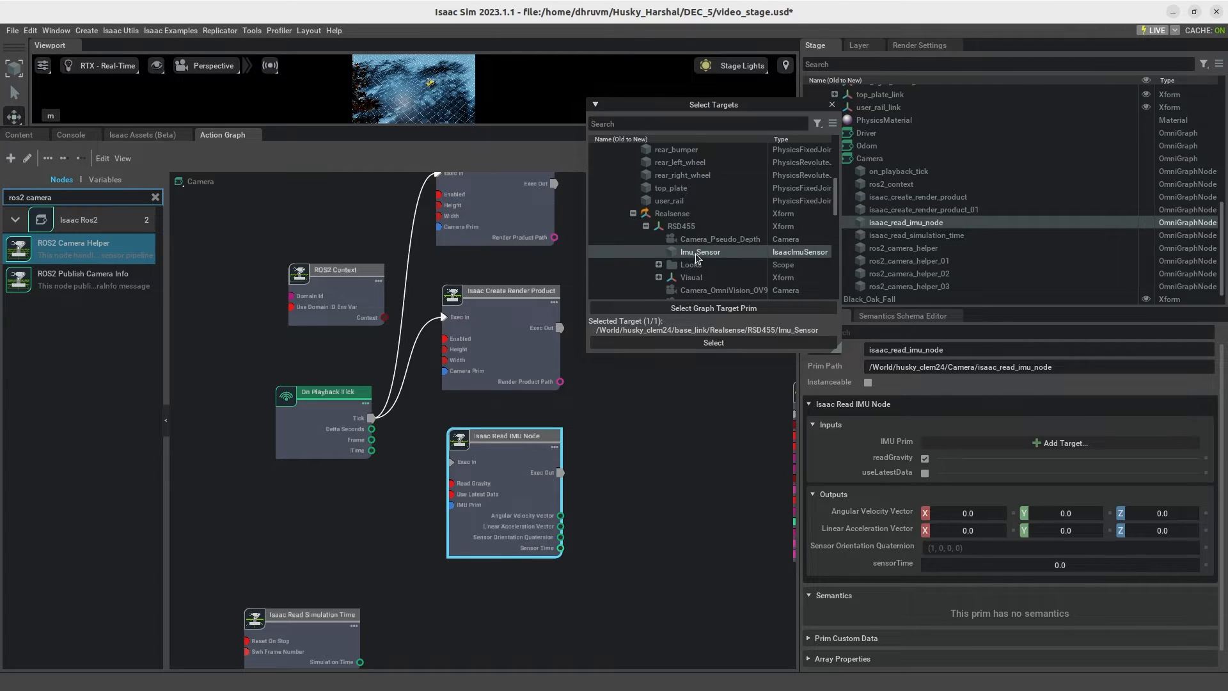
click(711, 343)
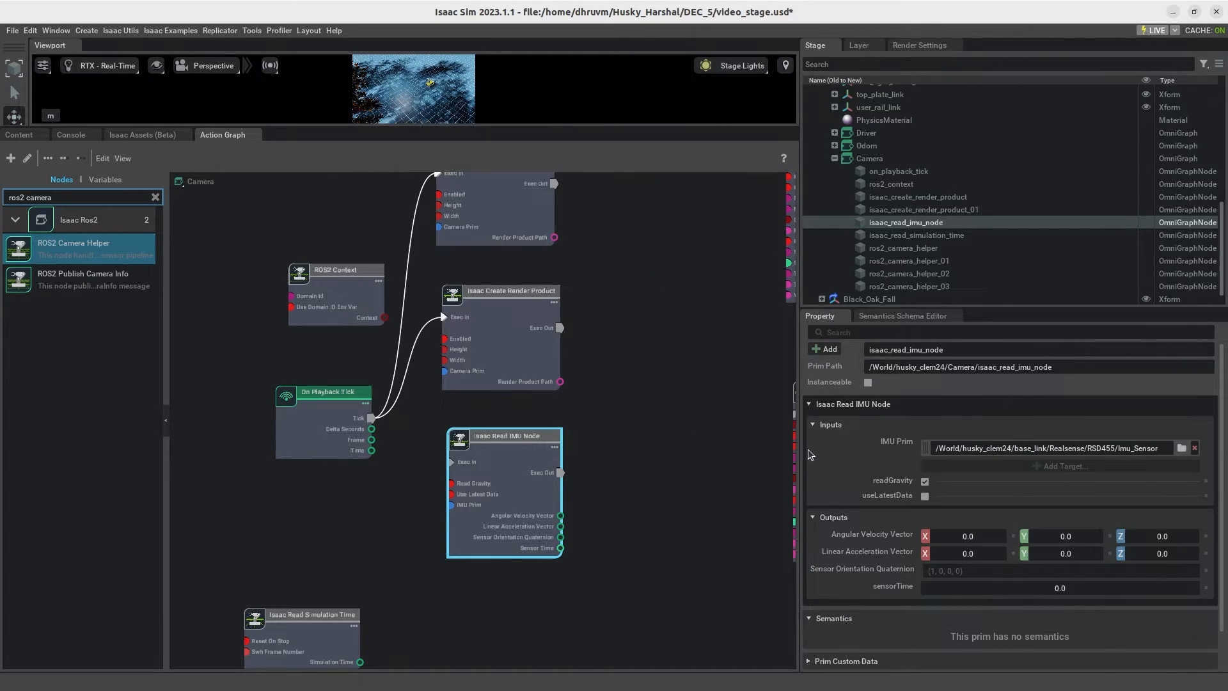
scroll(877, 471, down, 1)
scroll(876, 474, up, 1)
click(634, 509)
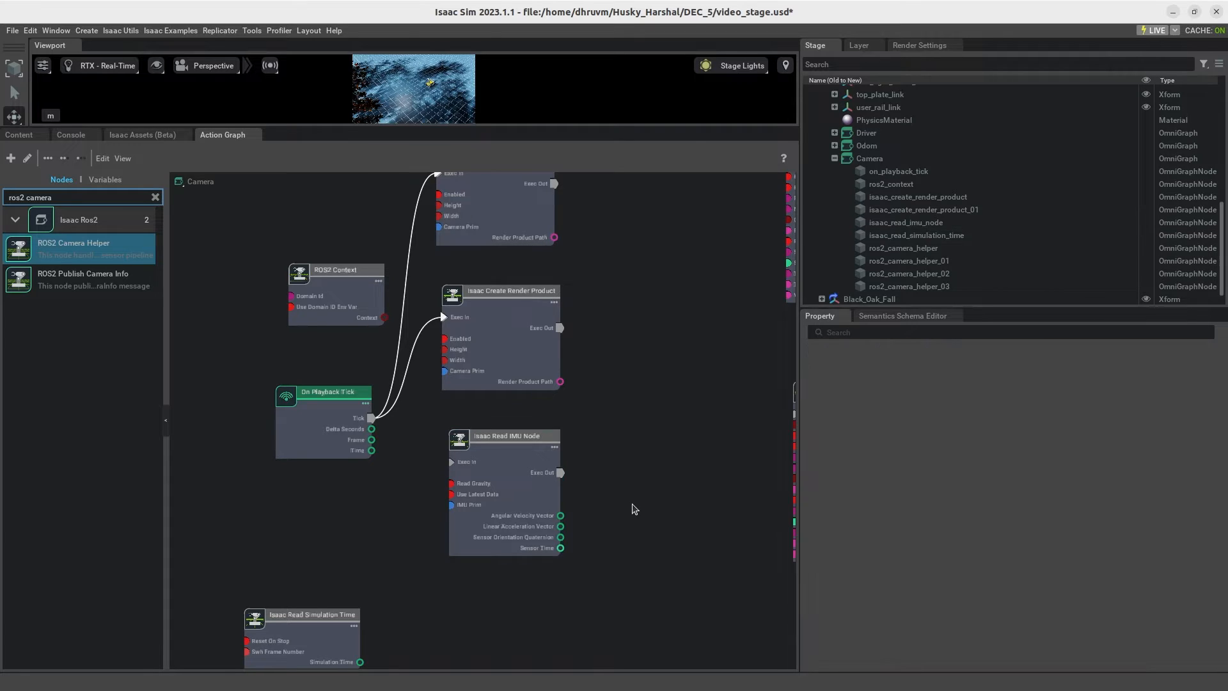
Step: Move the two upper ROS2 Camera Helper nodes closer to the Isaac Create Render Product nodes
middle_drag(678, 412, 670, 514)
middle_drag(671, 453, 561, 530)
drag(754, 419, 667, 445)
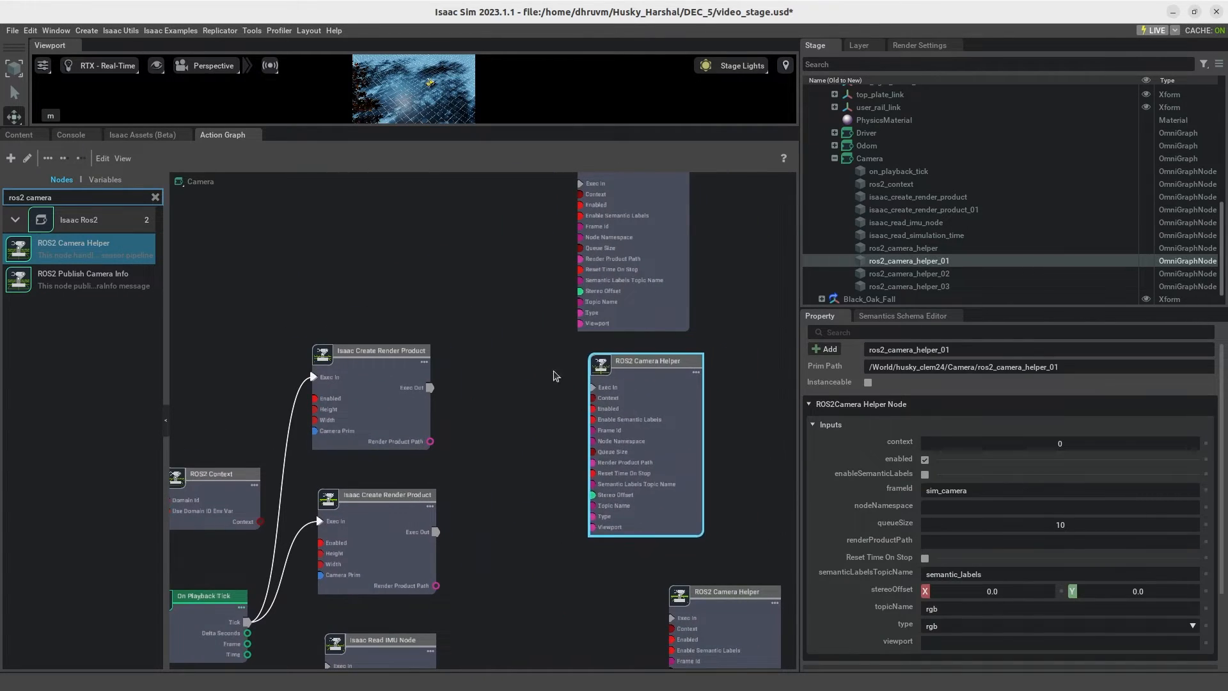
middle_drag(532, 339, 575, 366)
Step: Find the Constant String node and stack two of them above the Isaac Create Render Product nodes
click(155, 197)
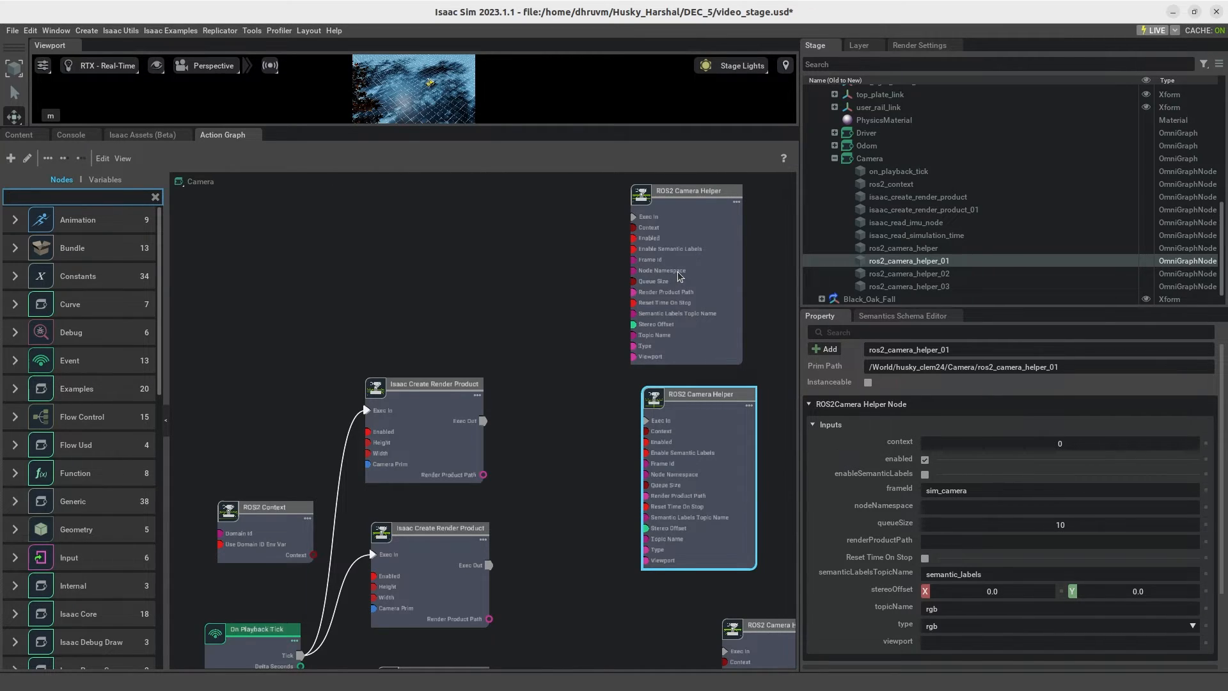
click(118, 197)
text(cons)
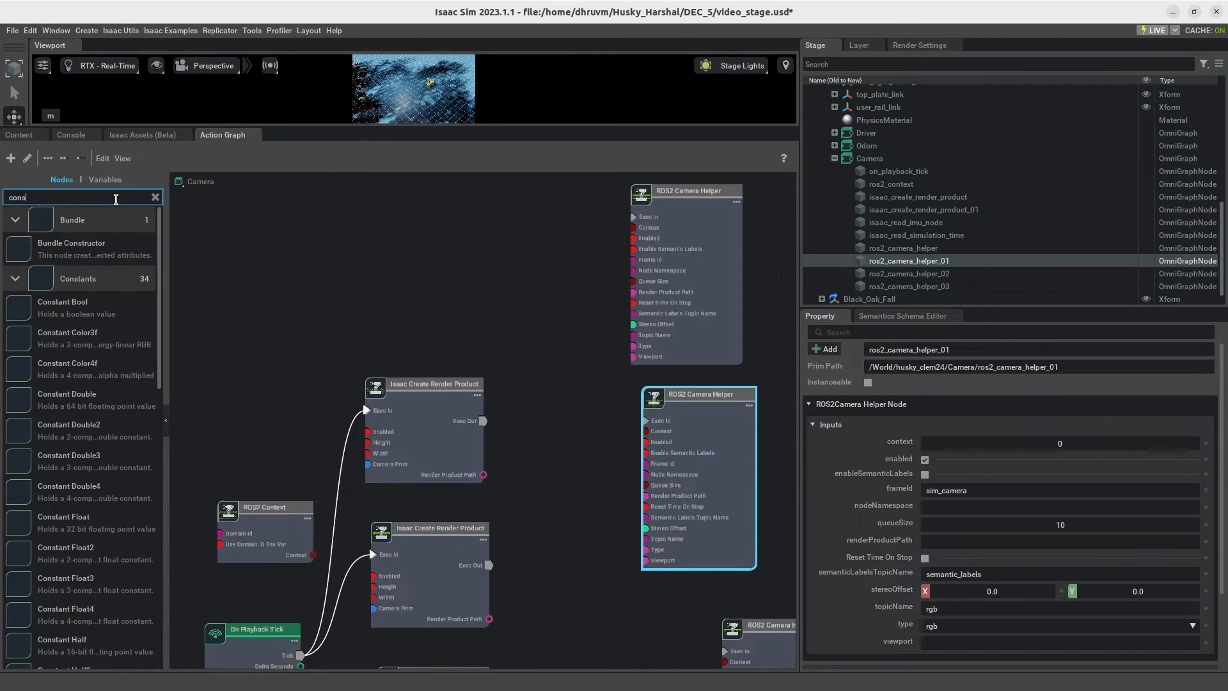
text(talt strng)
key(BackSpace)
key(BackSpace)
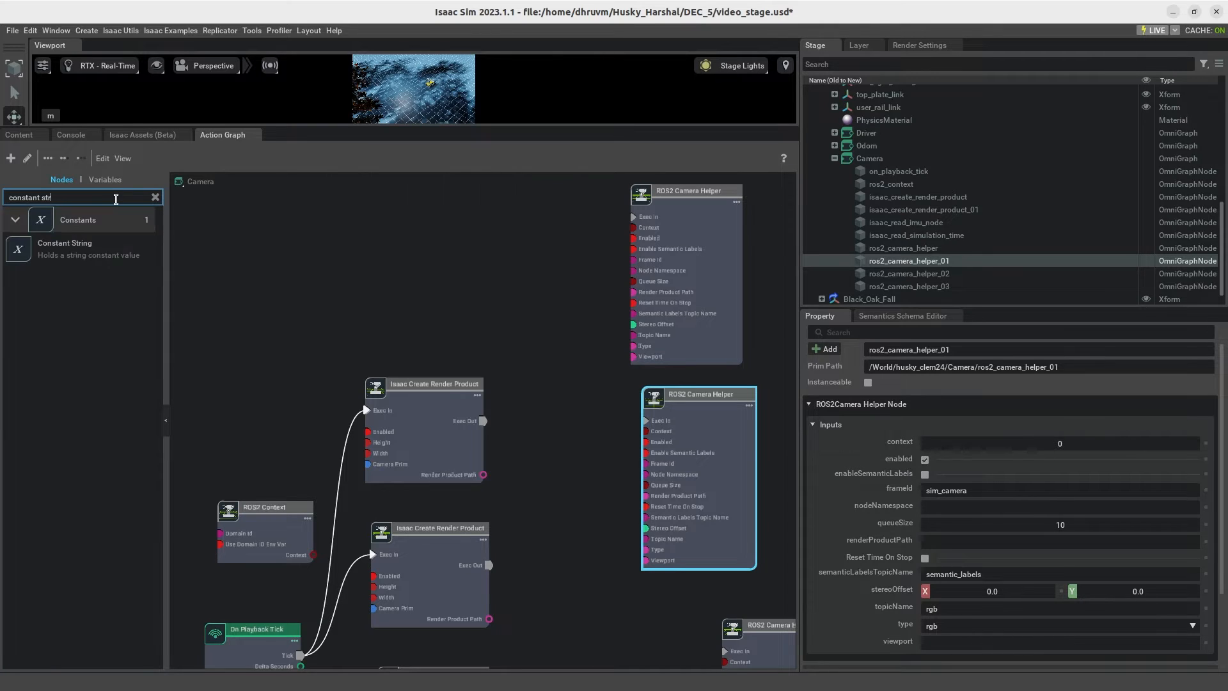
drag(64, 244, 416, 239)
click(544, 271)
drag(462, 335, 423, 298)
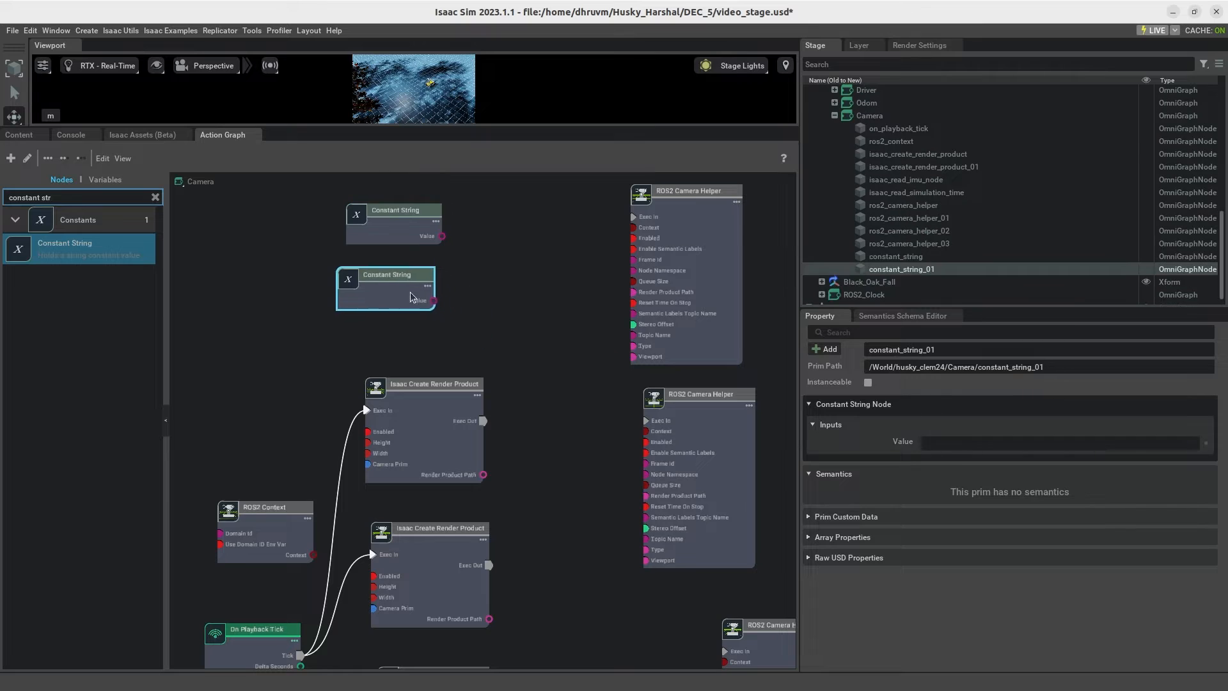
click(420, 242)
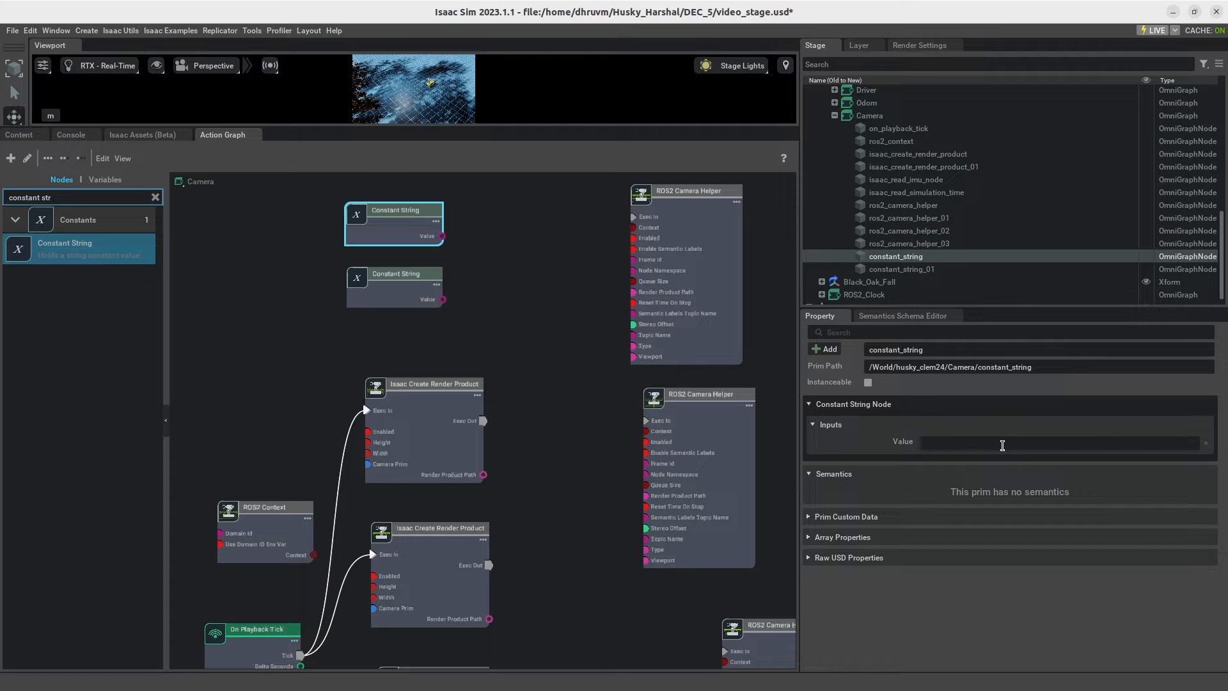
Step: Copy the Name Override of Camera_OmniVision_OV9782_Left under base_link/Realsense/RSD455
click(834, 116)
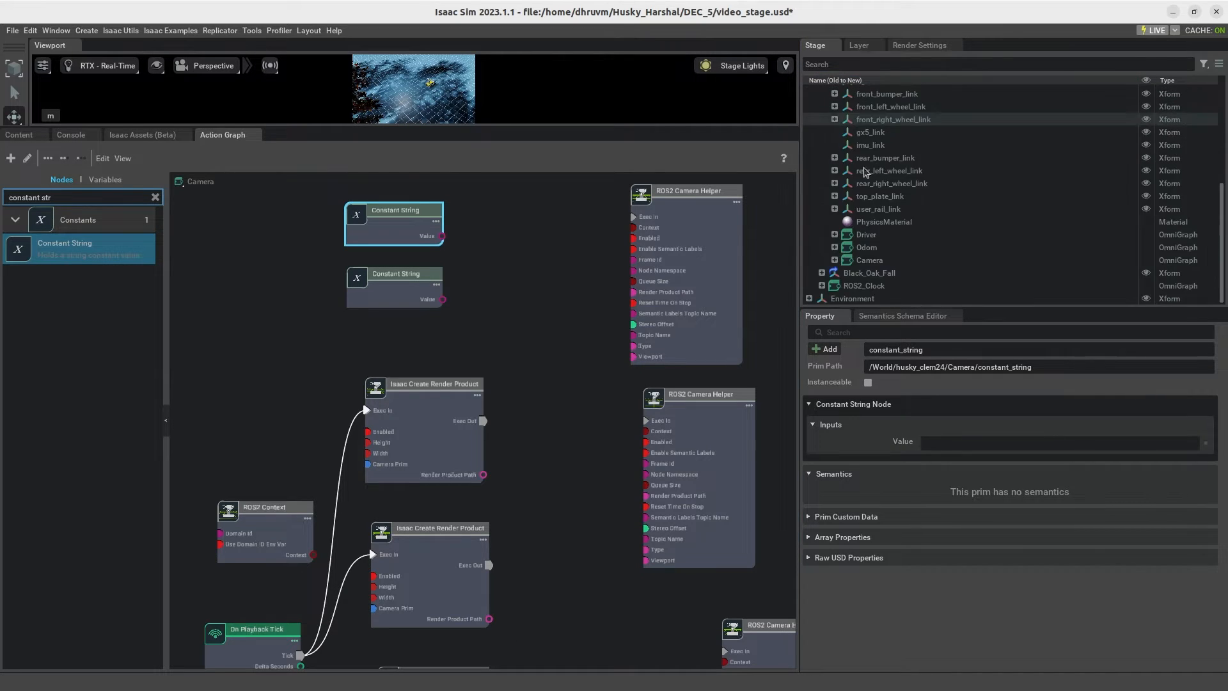
scroll(839, 141, up, 5)
click(835, 131)
scroll(849, 218, down, 5)
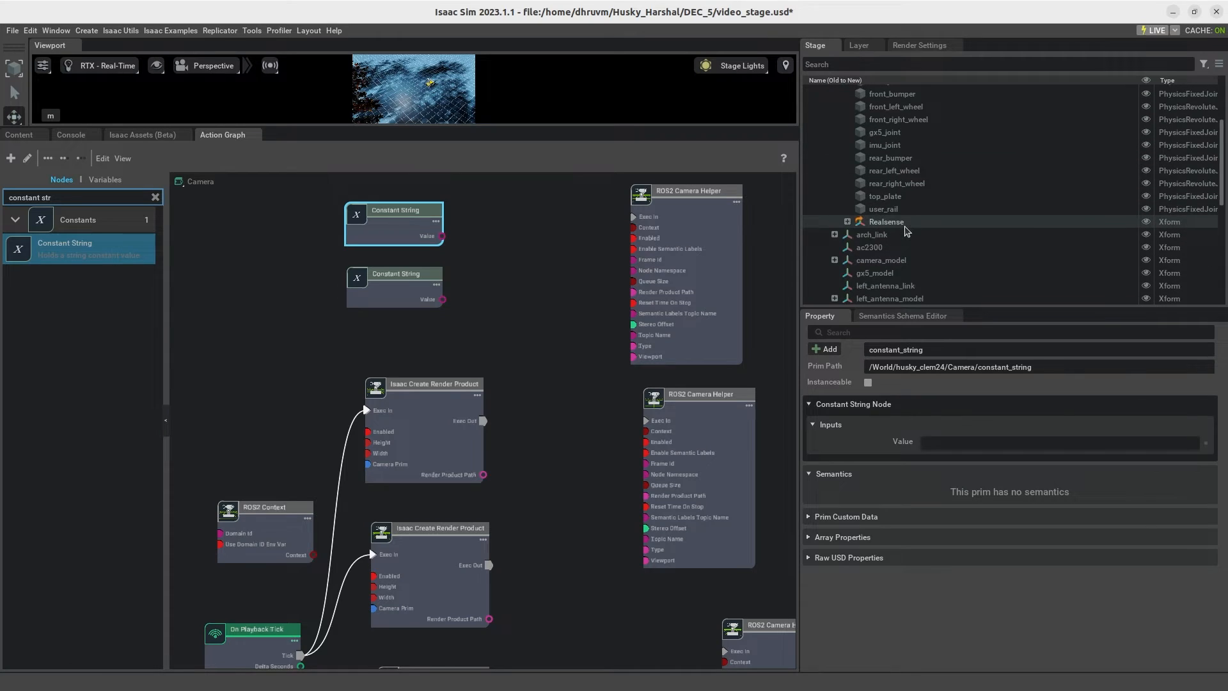
click(847, 222)
scroll(850, 237, down, 3)
click(860, 144)
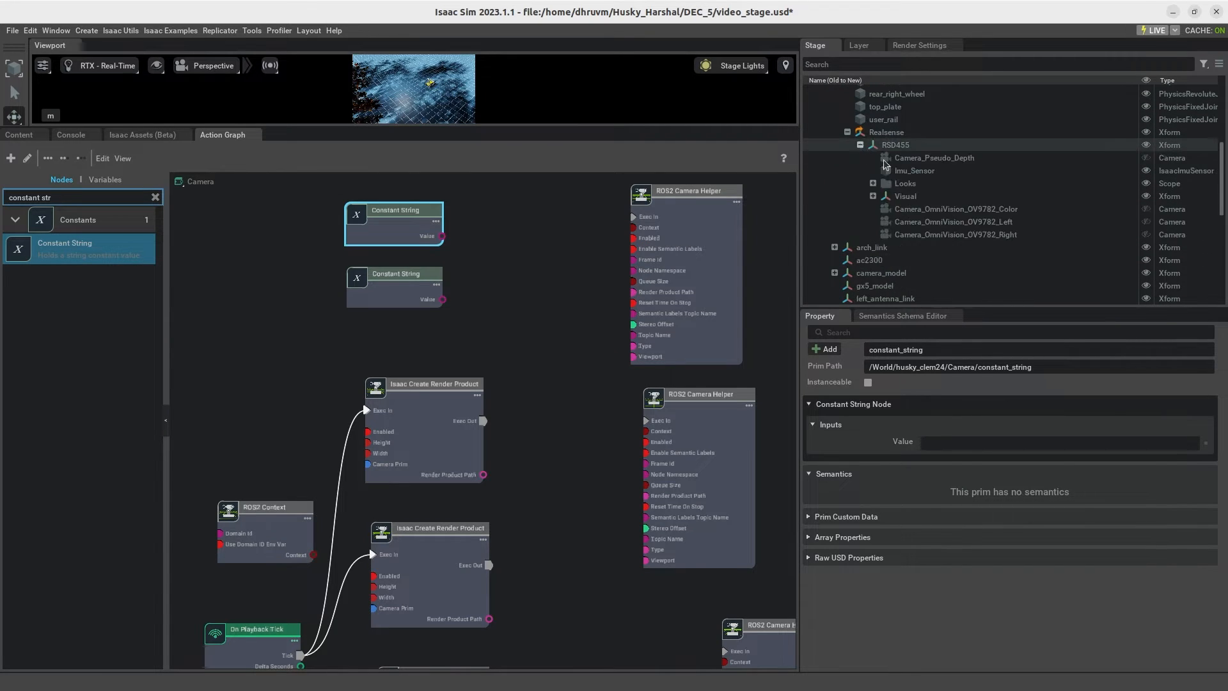
click(953, 221)
scroll(996, 525, down, 10)
scroll(996, 524, down, 8)
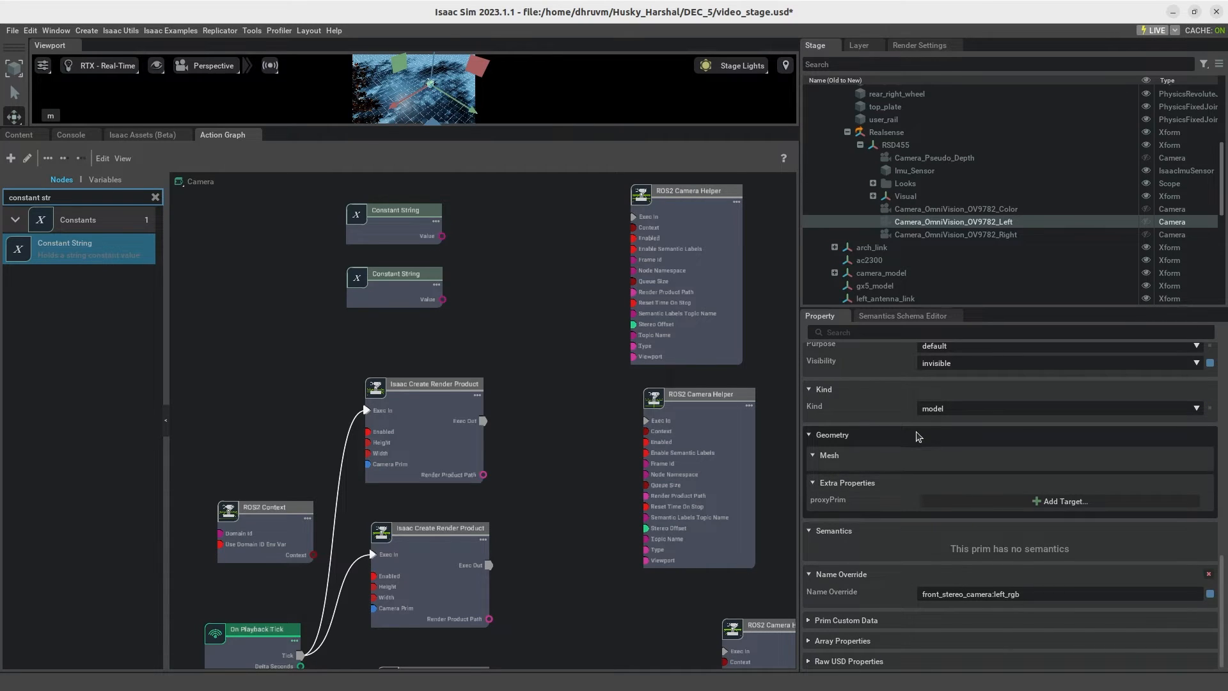
click(933, 594)
key(ctrl+c)
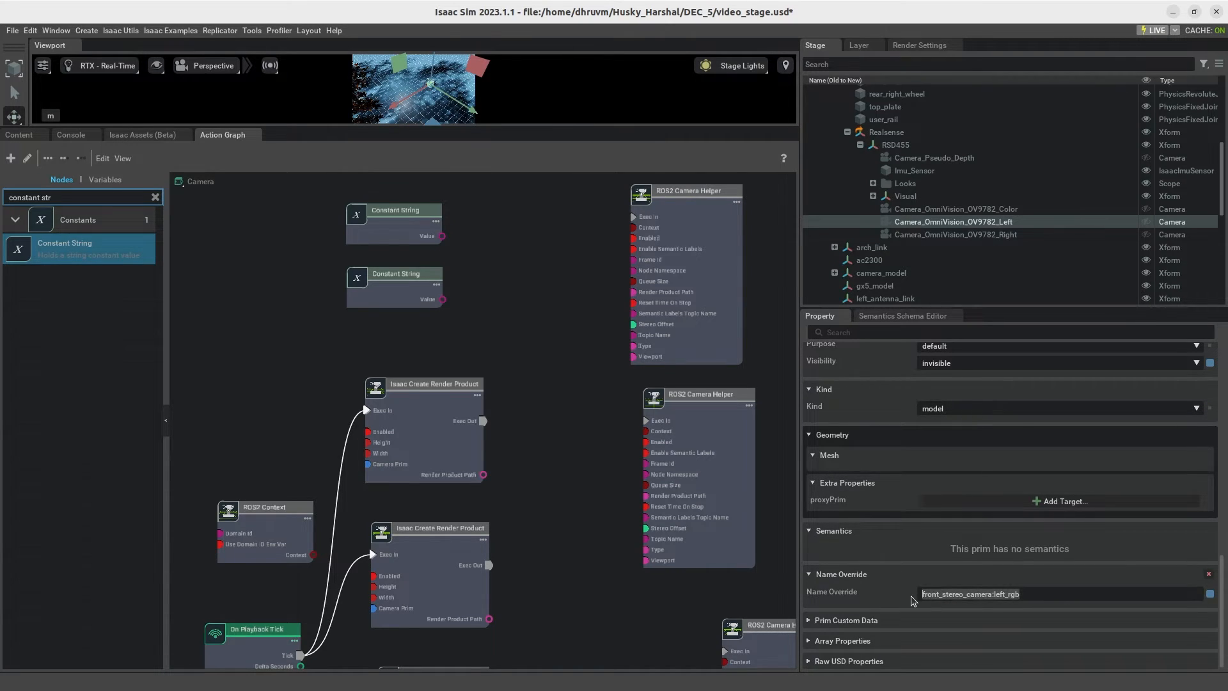
Step: Set the upper Constant String to front_stereo_camera:left_rgb and the lower one to front_stereo_camera/left_rgb
click(413, 229)
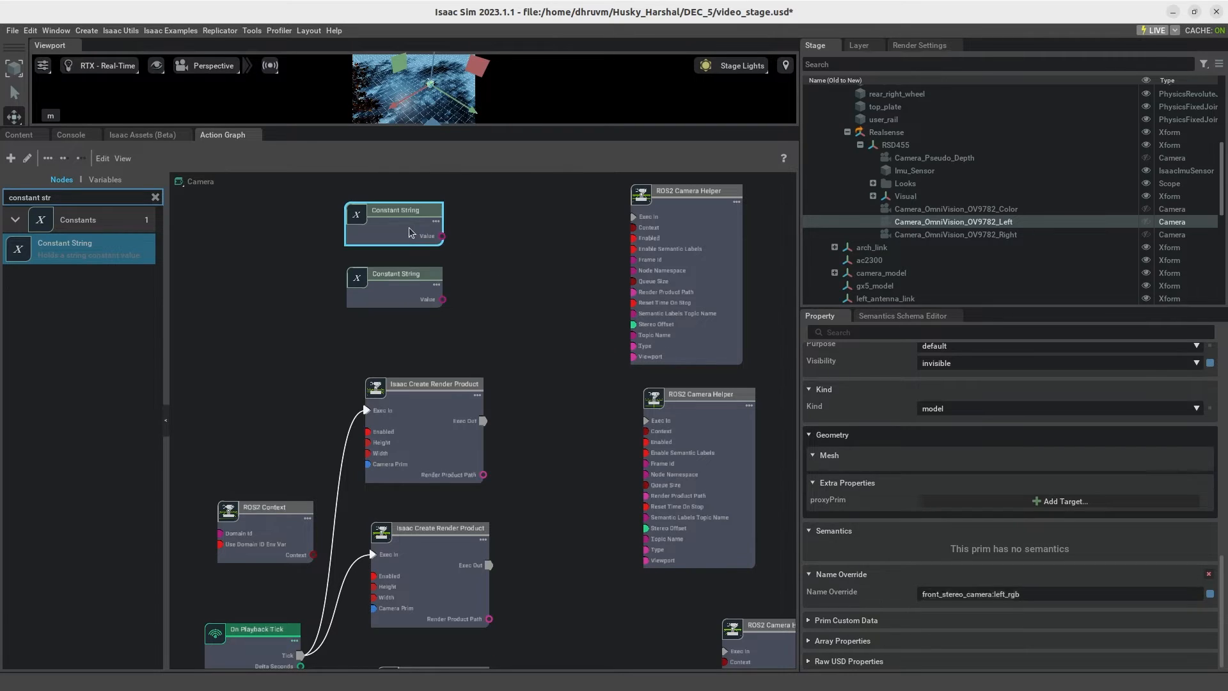
key(ctrl+v)
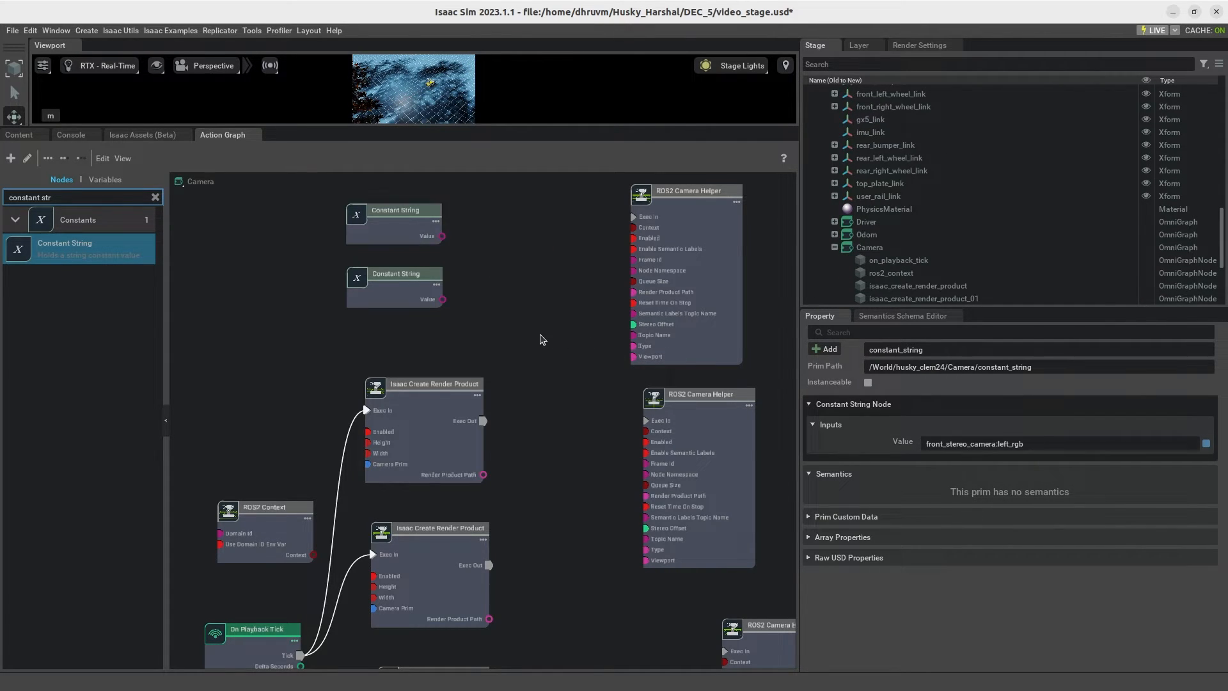
click(388, 286)
key(ctrl+v)
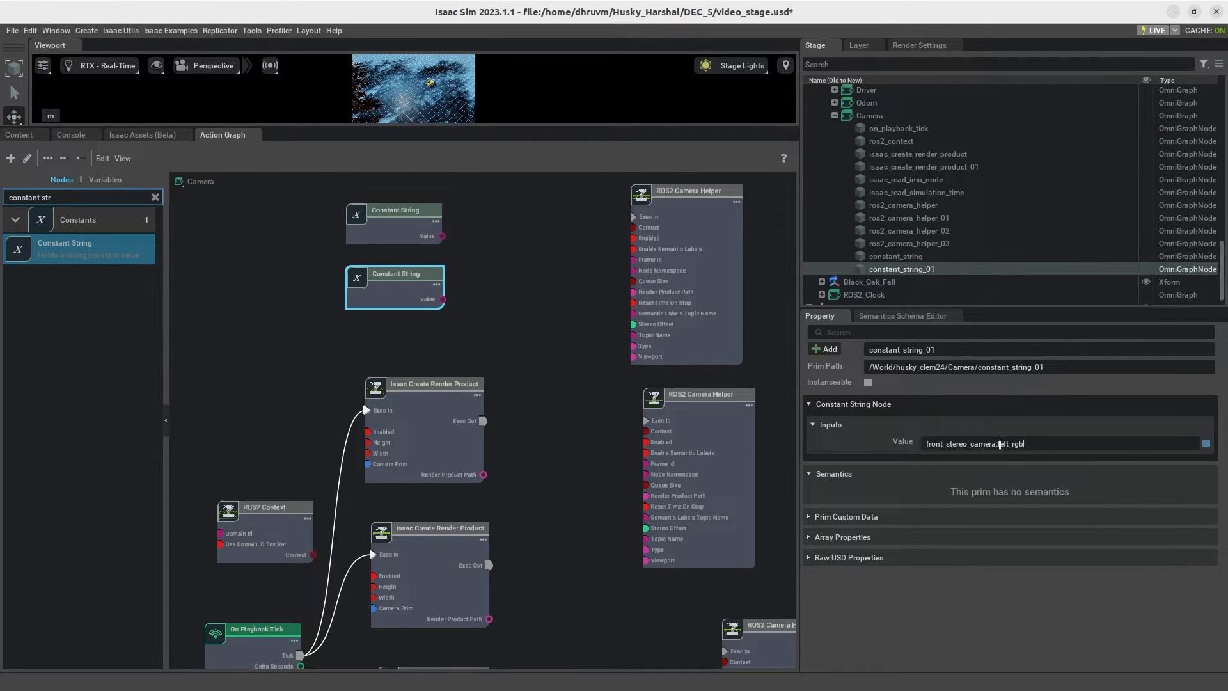
key(BackSpace)
text(/)
click(530, 343)
Step: Connect the upper Constant String to the top ROS2 Camera Helper's Frame Id and the lower one to its Node Namespace
drag(443, 236, 477, 247)
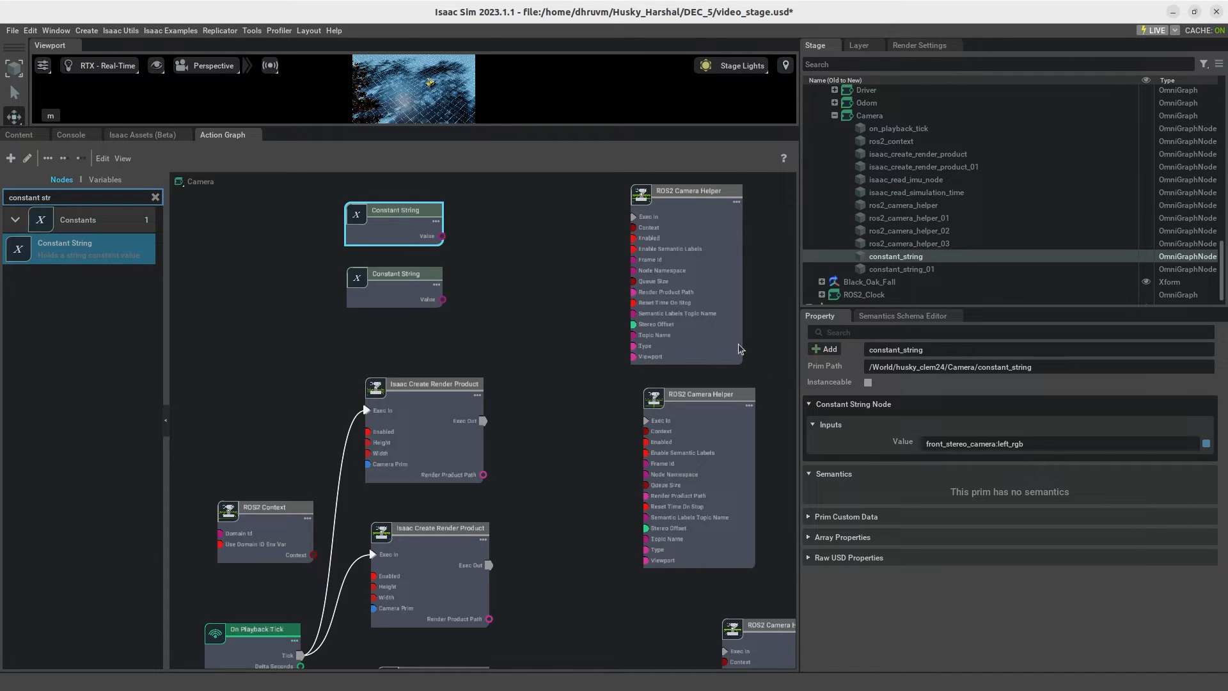
click(492, 266)
drag(444, 240, 639, 264)
drag(443, 237, 619, 274)
drag(443, 237, 633, 259)
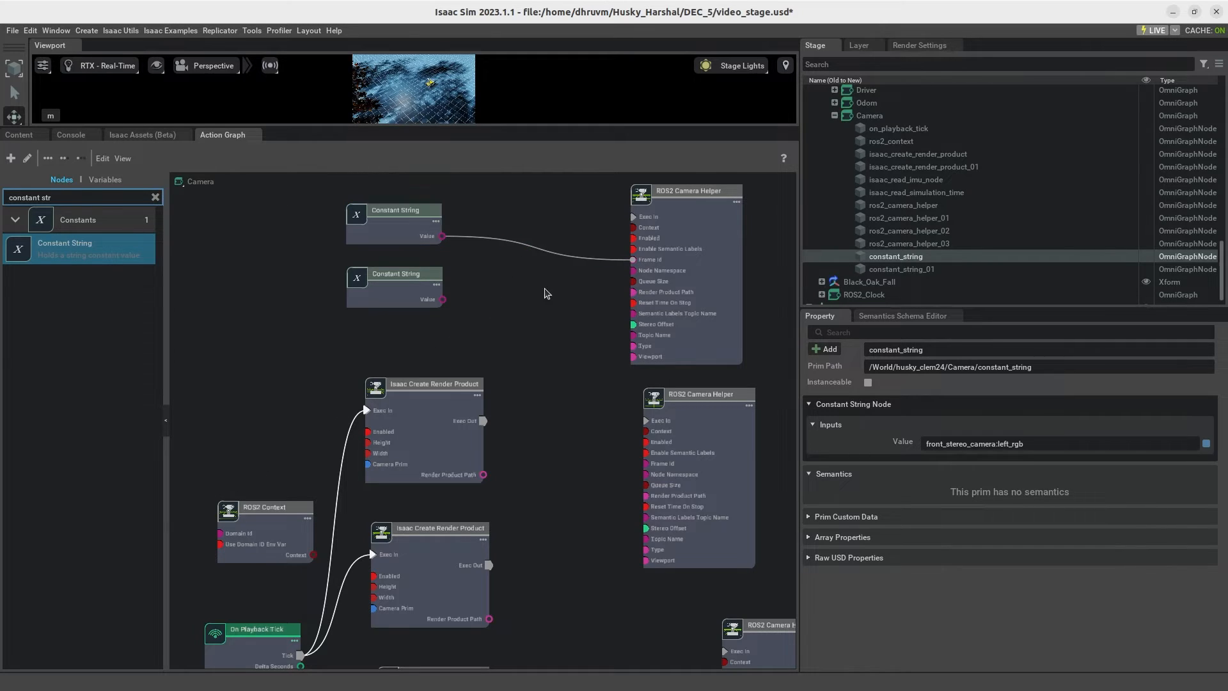
click(400, 288)
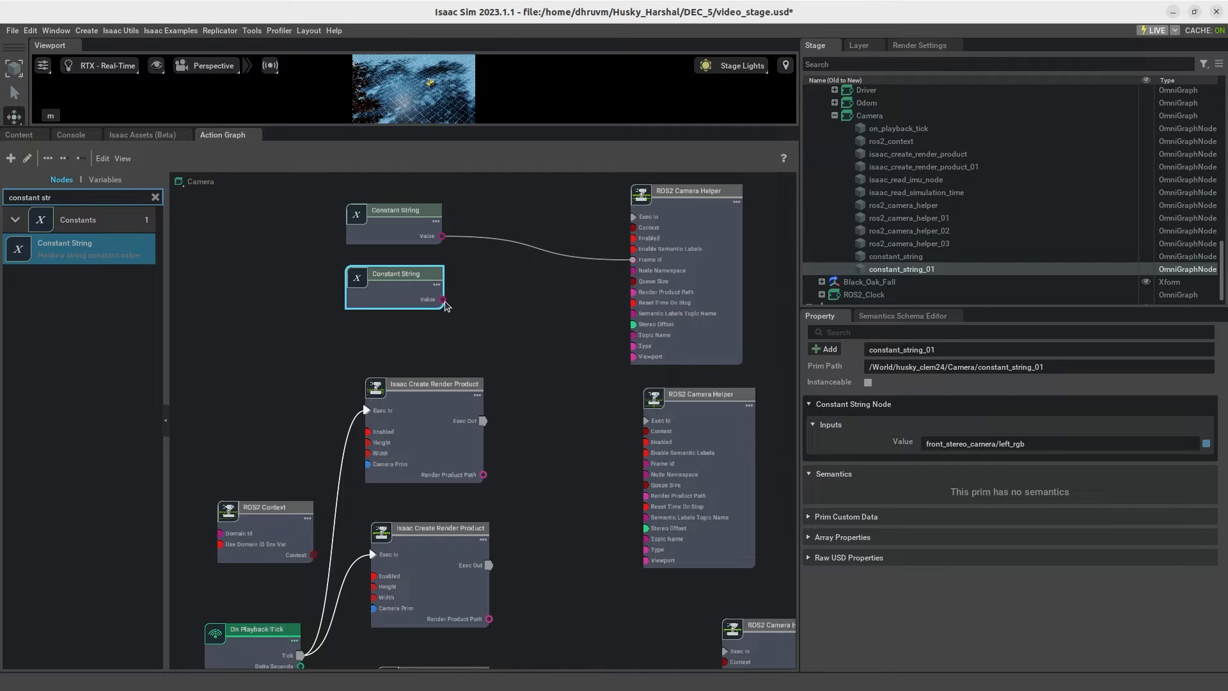
drag(444, 301, 634, 271)
Step: Move ROS2 Context up and connect it, plus the upper Isaac Create Render Product's Exec Out and Render Product Path, to the top ROS2 Camera Helper
drag(282, 508, 288, 338)
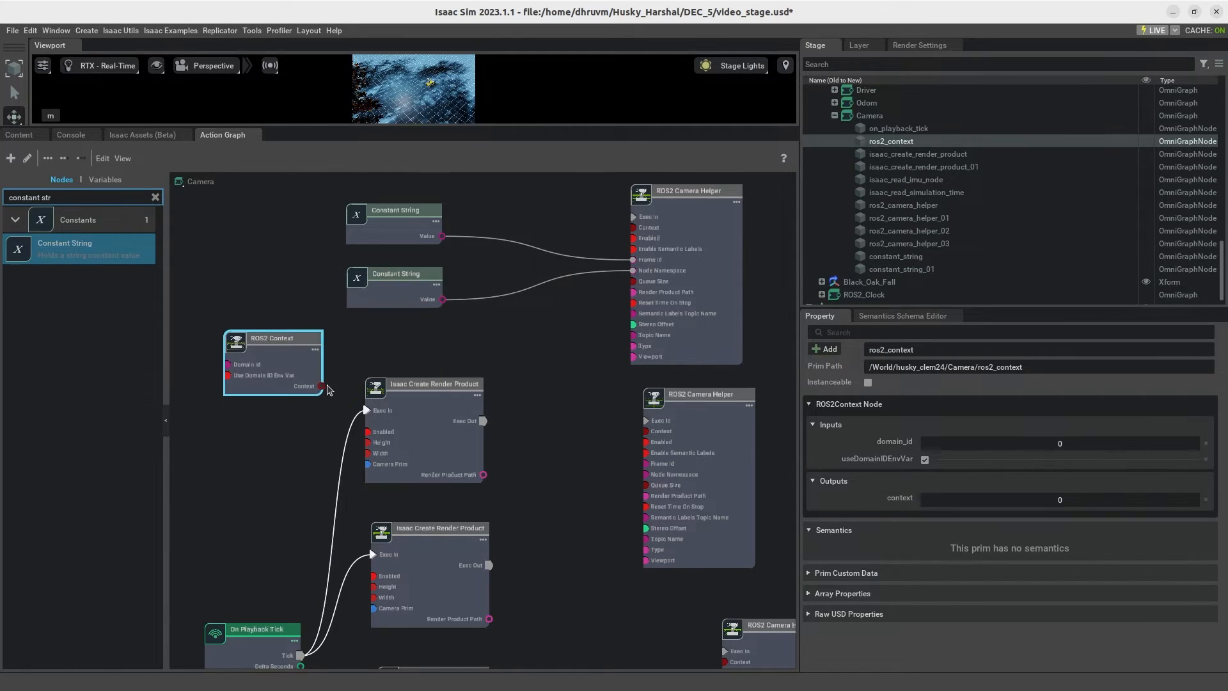
drag(323, 387, 633, 228)
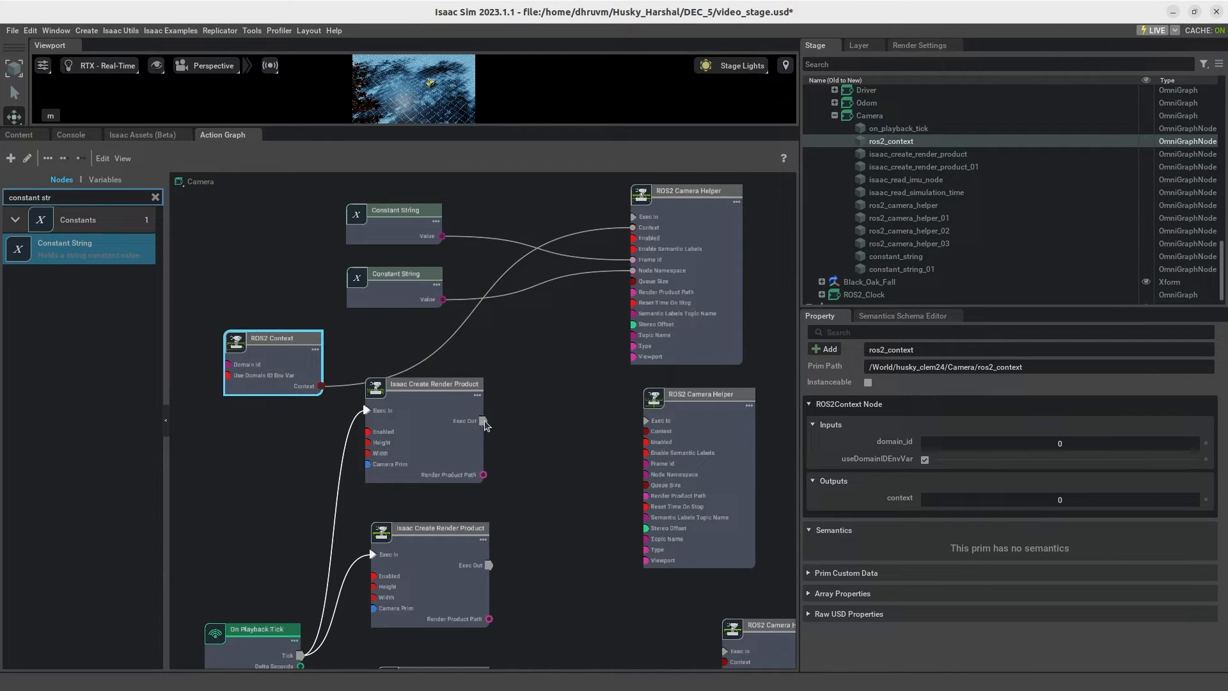
drag(484, 421, 634, 217)
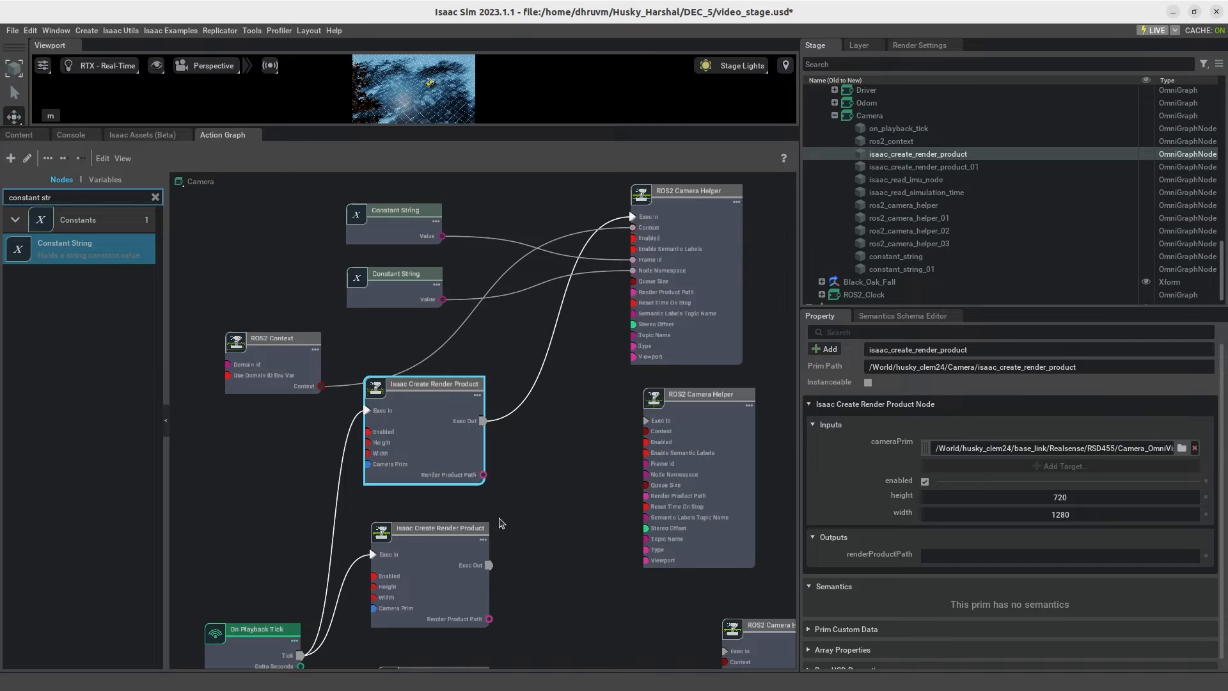
drag(484, 477, 639, 295)
drag(484, 474, 635, 294)
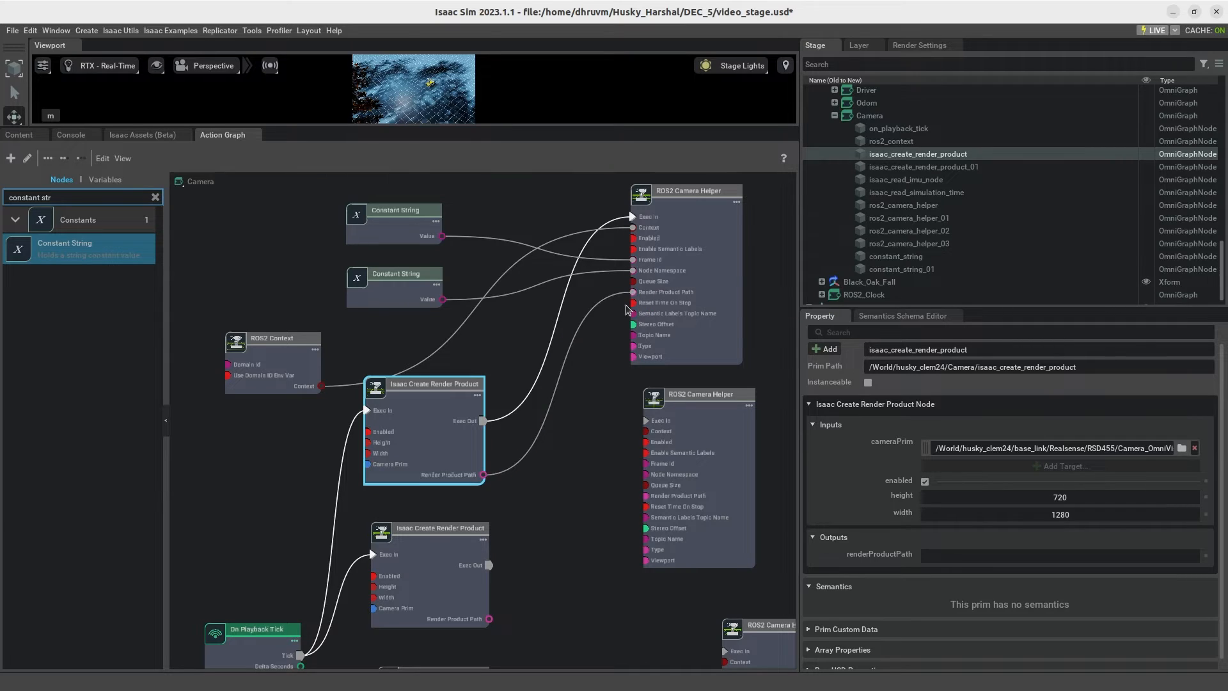
Step: Set the top ROS2 Camera Helper's topicName to camerainfo and its type to camera_info
click(712, 338)
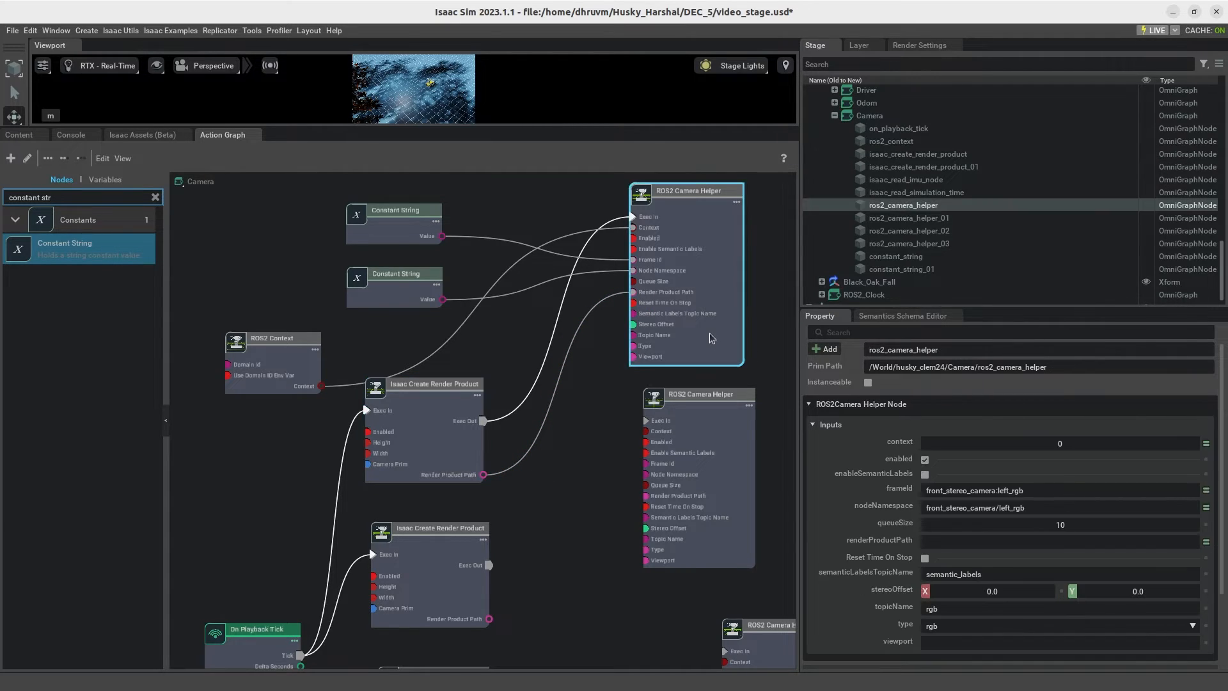
scroll(991, 472, down, 2)
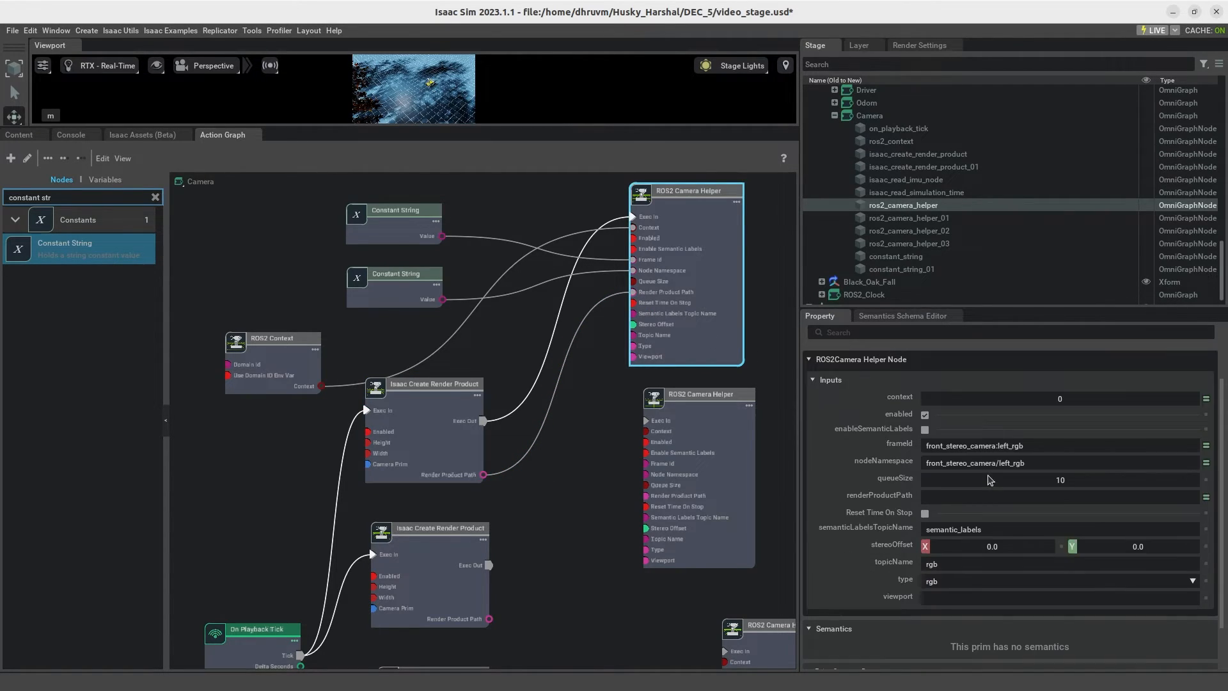
scroll(586, 522, down, 1)
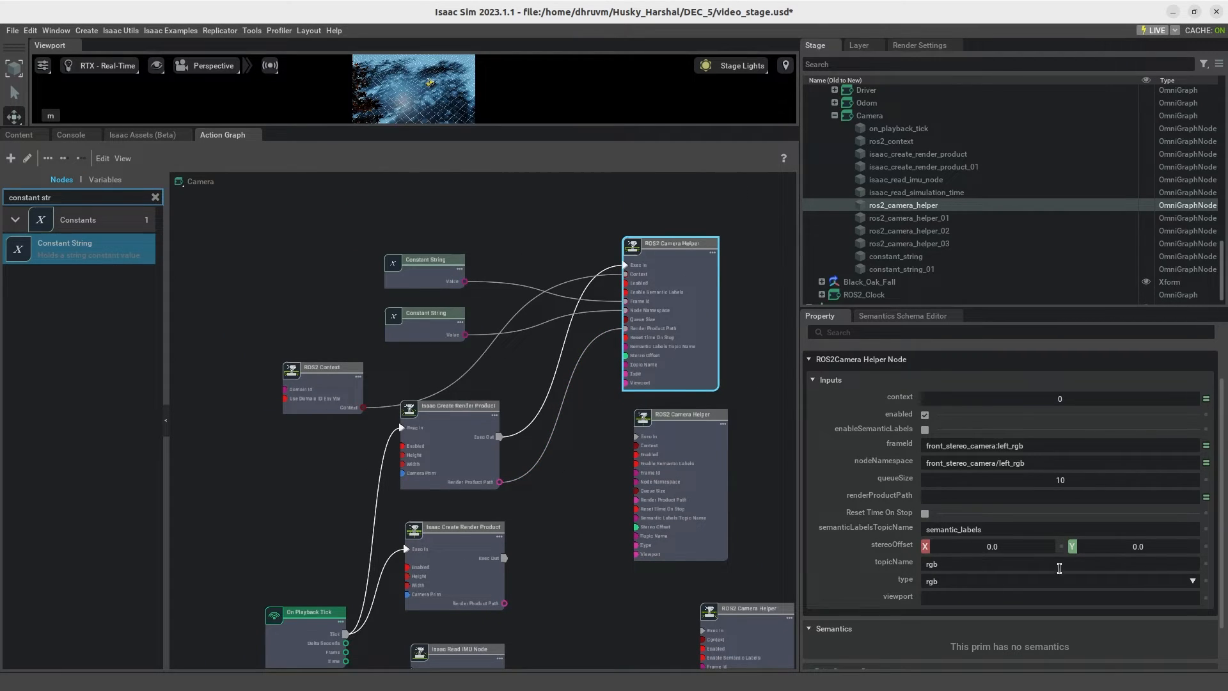
key(BackSpace)
key(BackSpace)
click(1185, 582)
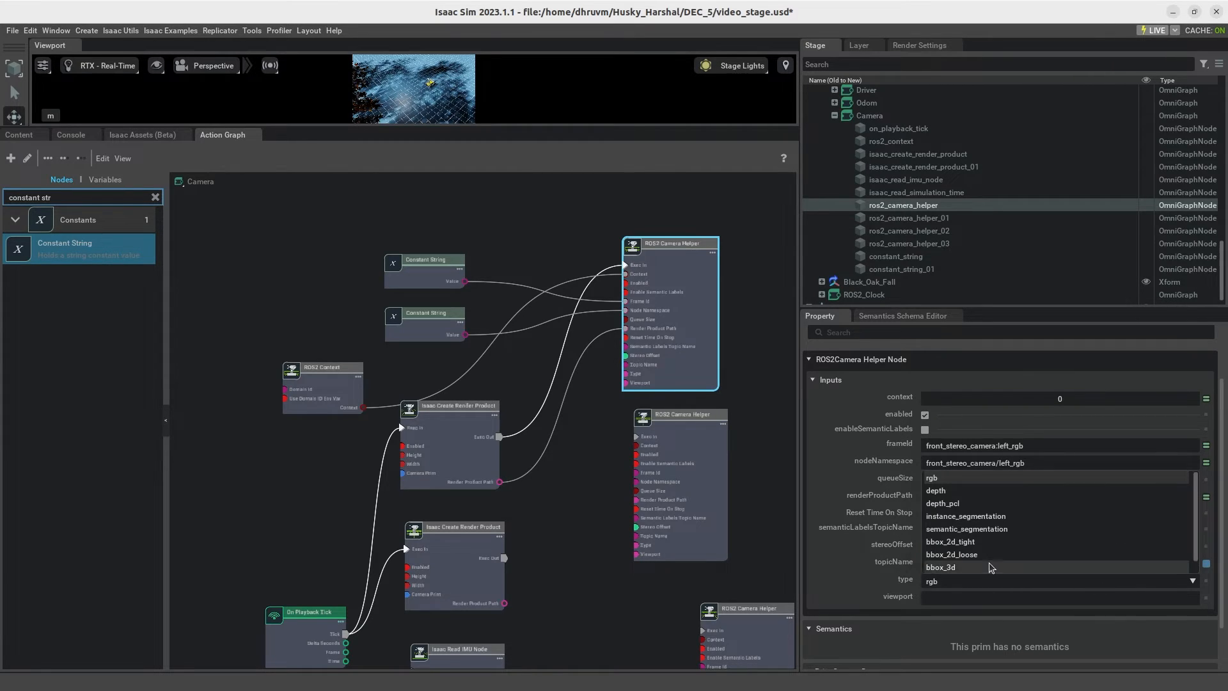
click(948, 568)
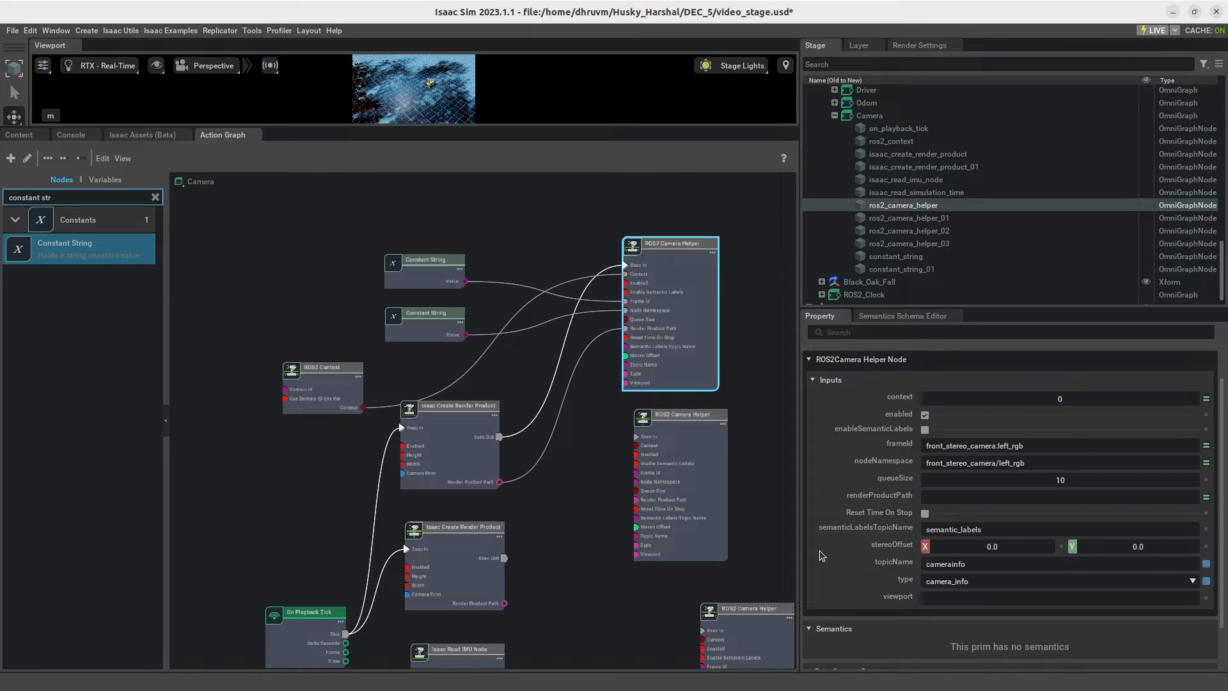
Step: Align the second ROS2 Camera Helper beneath the top one and move the top one up to widen their spacing
click(771, 535)
click(691, 460)
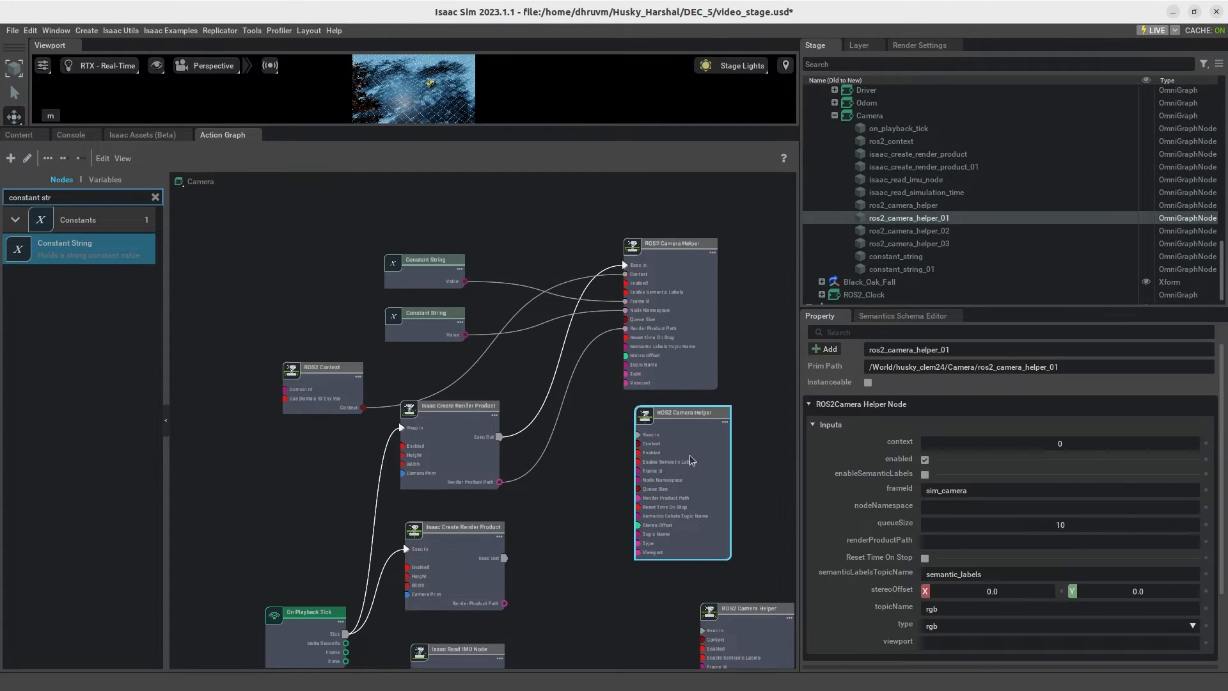
drag(691, 460, 681, 458)
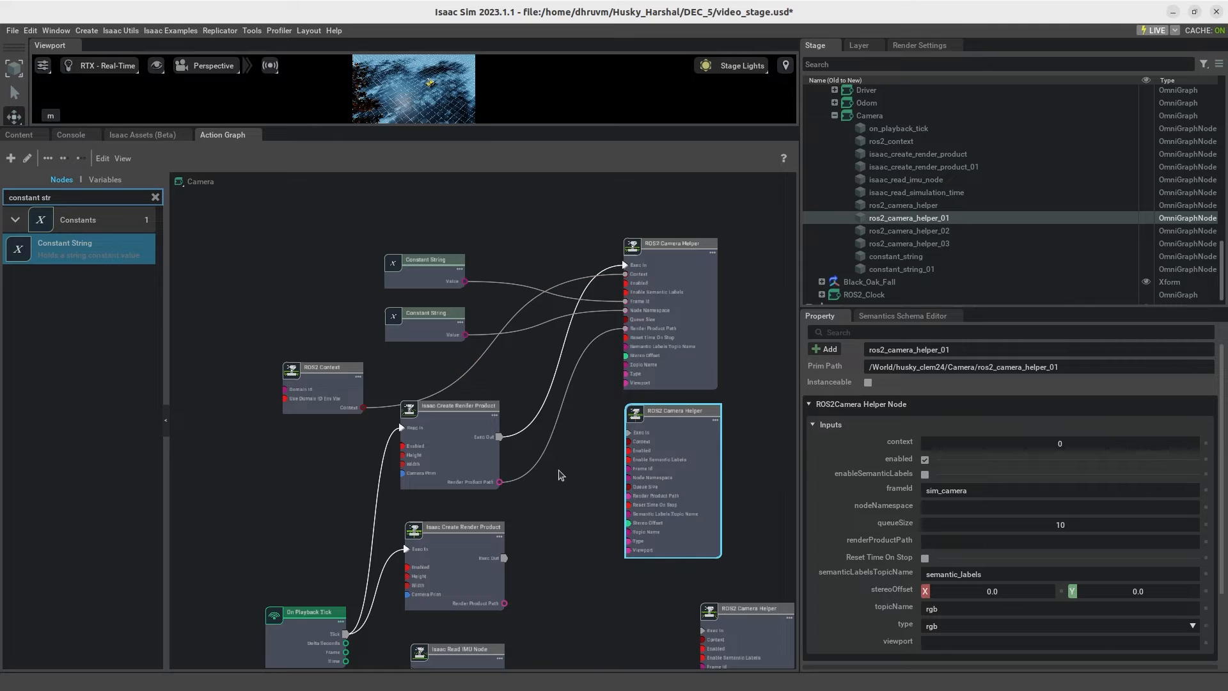
drag(665, 291, 669, 251)
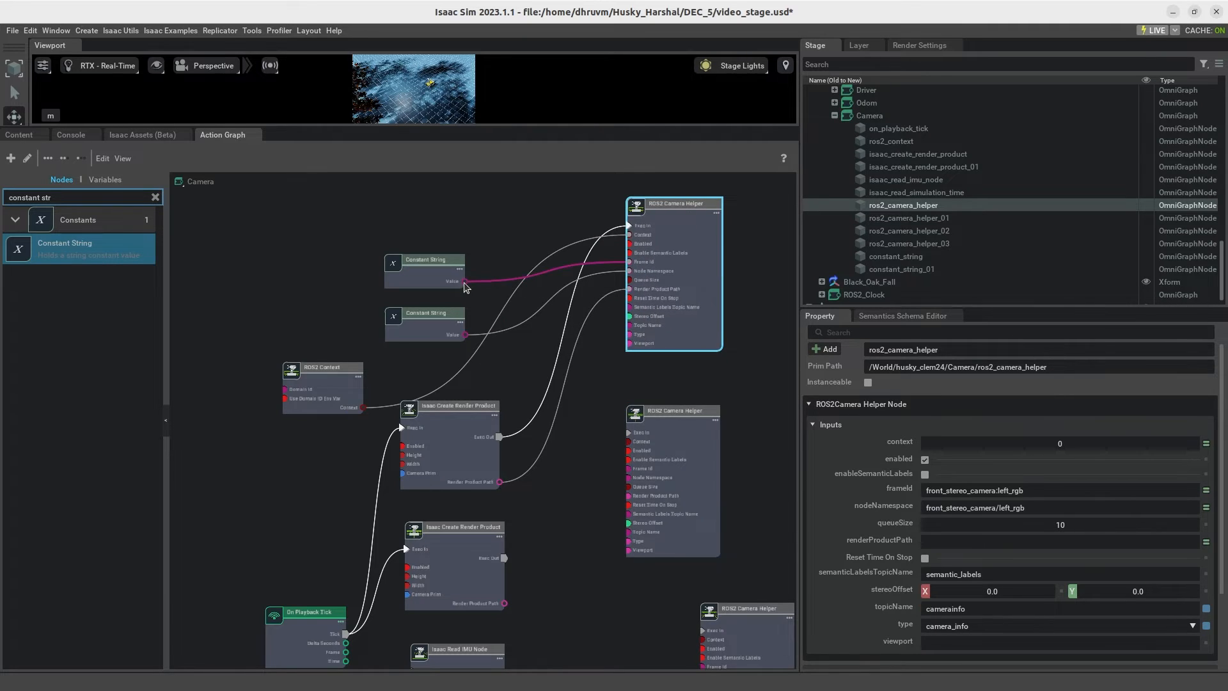
Step: Connect the two Constant String values to the second ROS2 Camera Helper's Frame Id and Node Namespace
drag(466, 286, 631, 472)
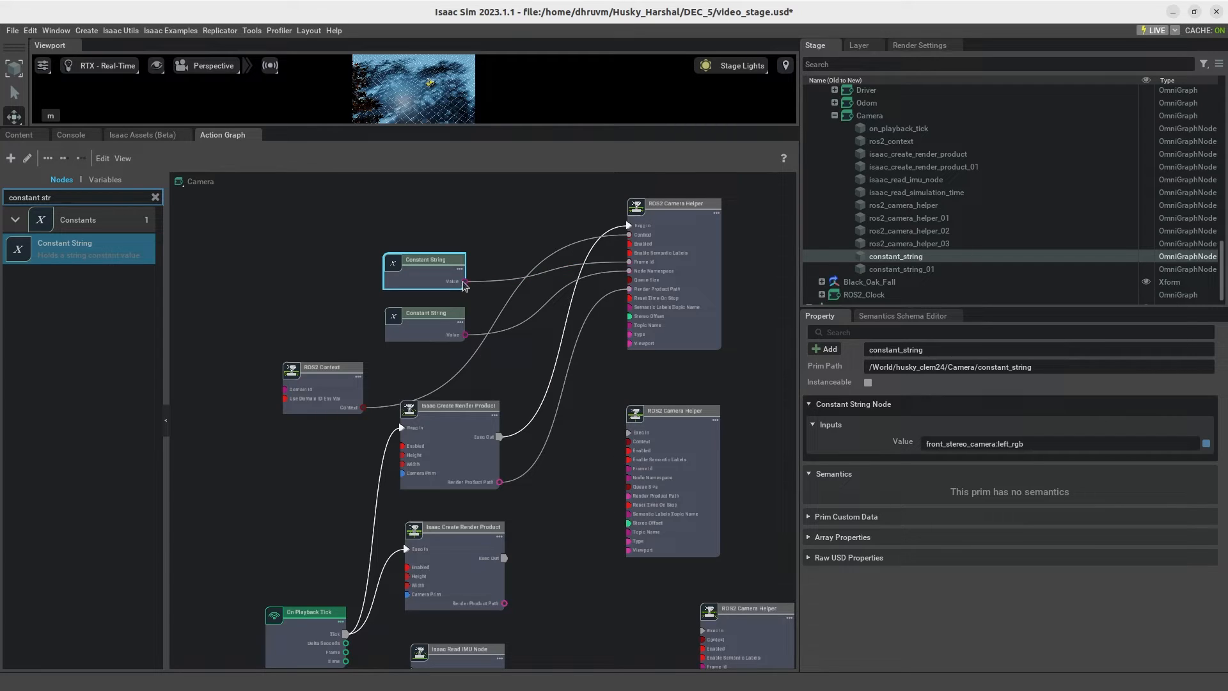
drag(466, 282, 628, 469)
click(463, 339)
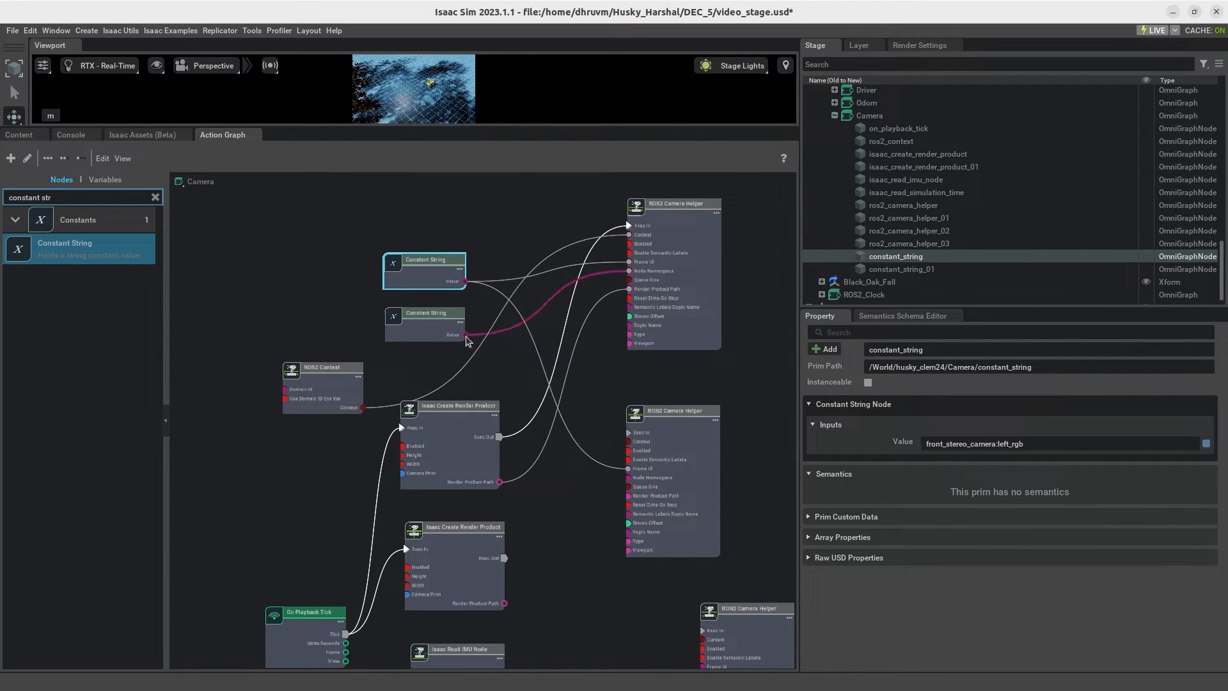
drag(465, 334, 629, 478)
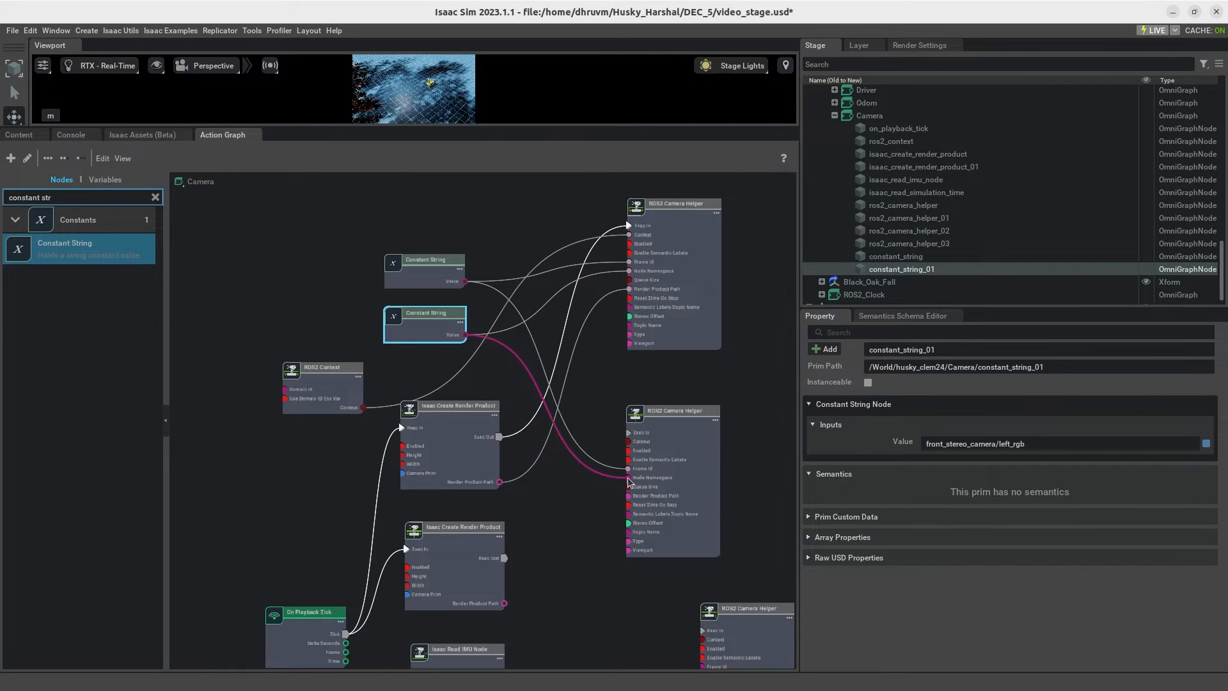
click(602, 498)
Step: Connect ROS2 Context and the upper Isaac Create Render Product's Exec Out and Render Product Path to the second ROS2 Camera Helper's matching inputs
drag(363, 408, 629, 442)
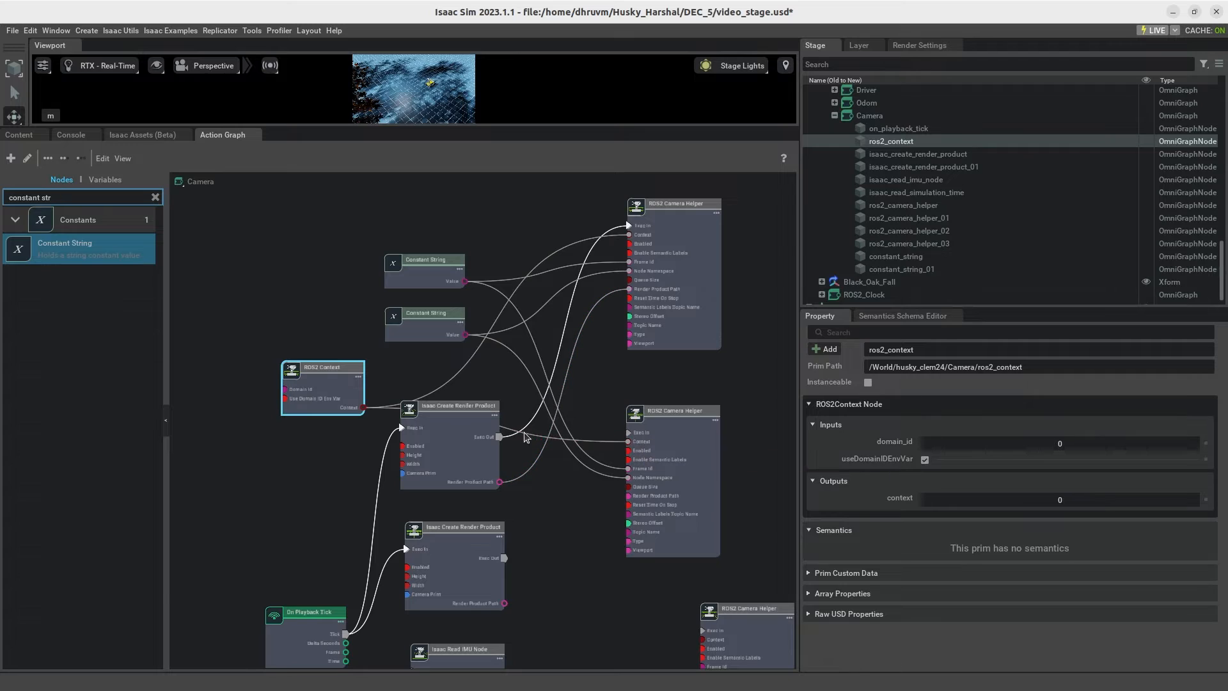
drag(499, 437, 629, 433)
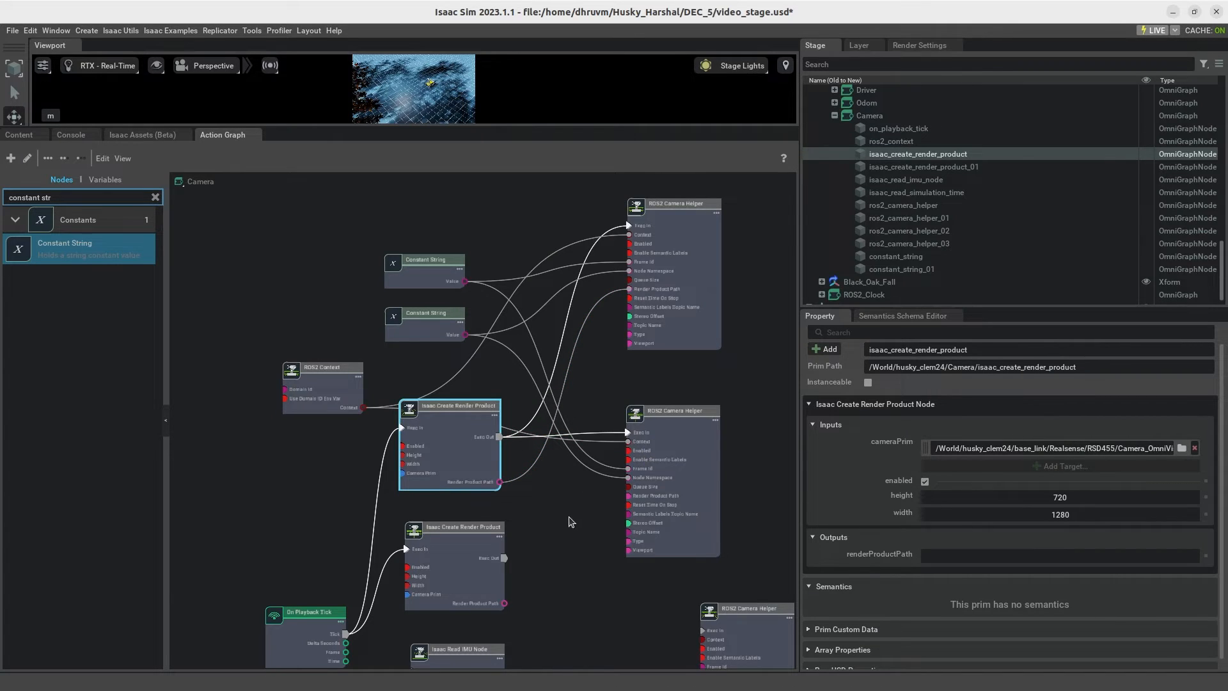
drag(500, 483, 630, 497)
click(582, 529)
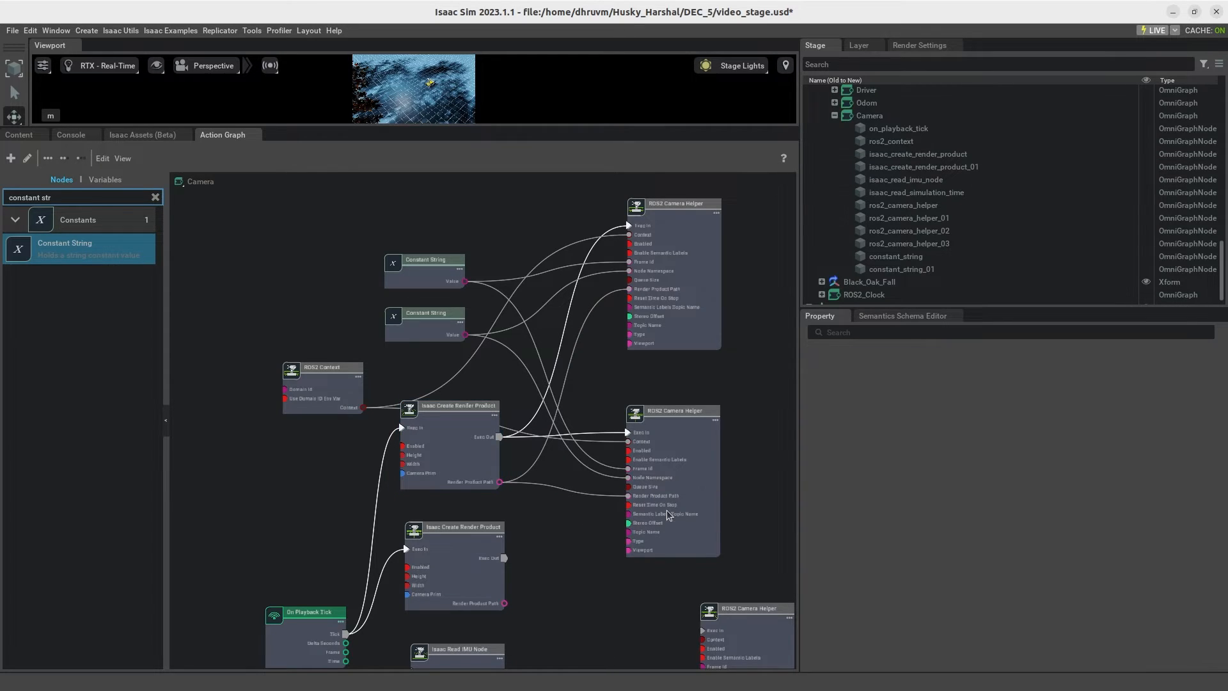
Step: Edit the topicName of the second ROS2 Camera Helper
click(671, 515)
scroll(908, 503, down, 3)
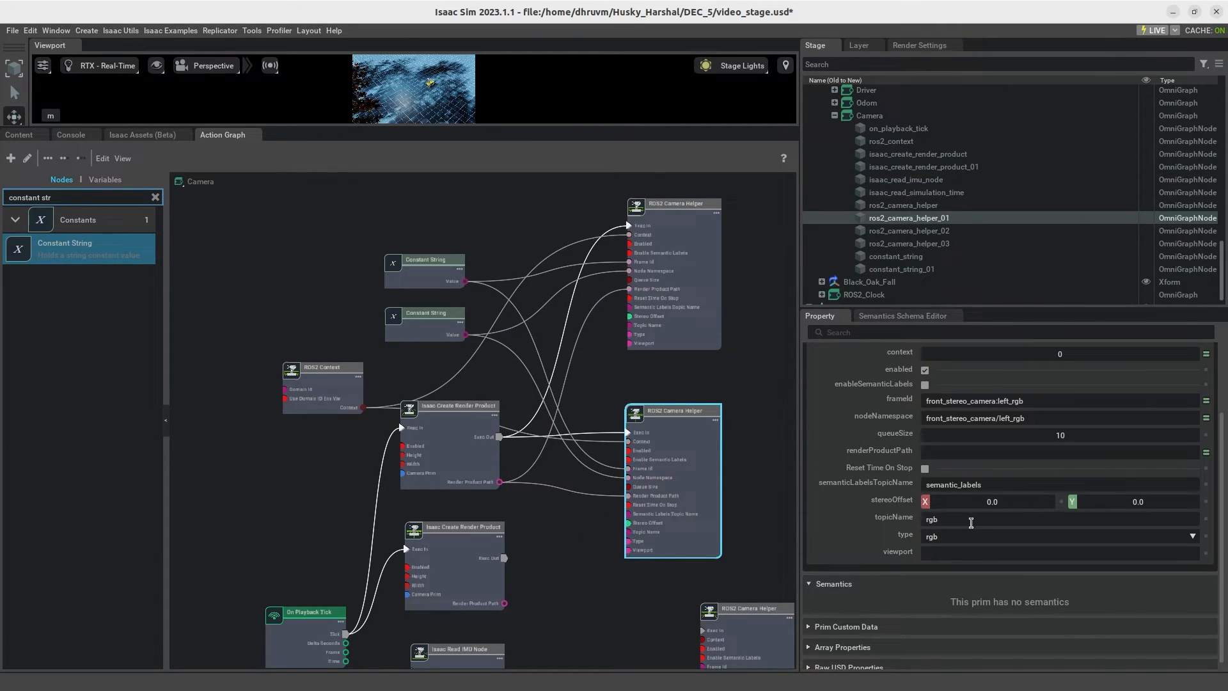
key(BackSpace)
key(BackSpace)
key(BackSpace)
click(742, 496)
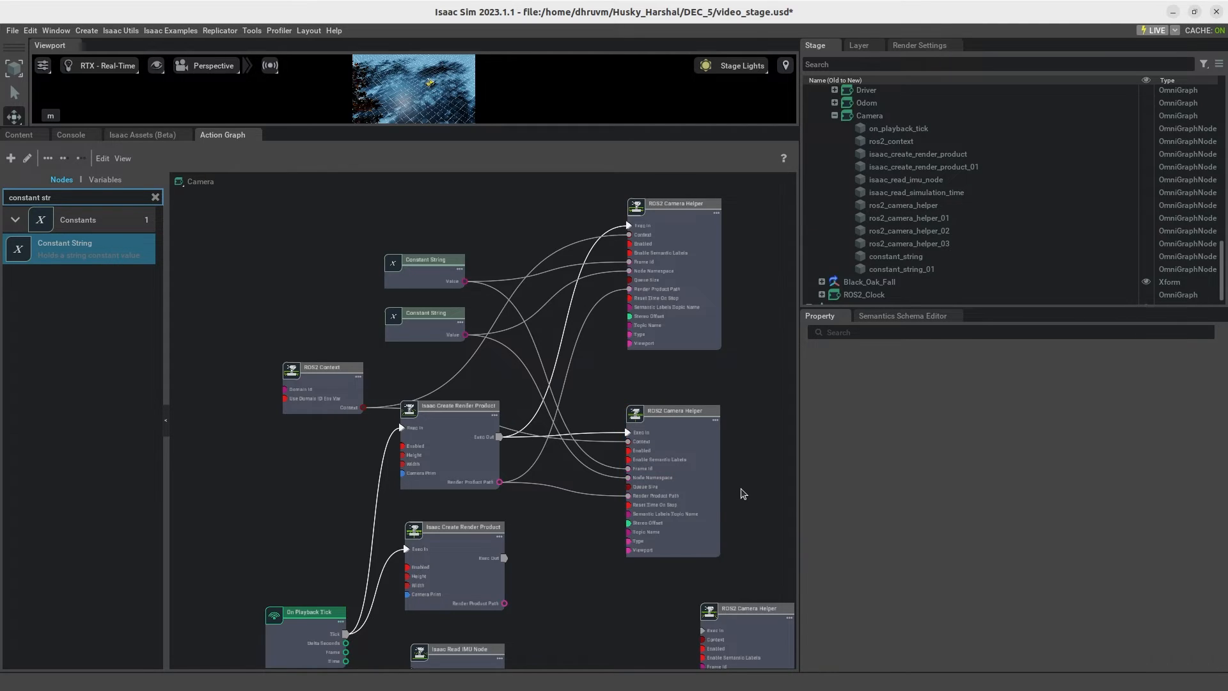
Step: Rearrange ROS2 Context, the lower Isaac Create Render Product and the two remaining ROS2 Camera Helpers so they sit closer together for wiring
click(432, 314)
click(438, 279)
middle_drag(772, 424, 765, 295)
drag(353, 258, 315, 402)
drag(682, 308, 691, 229)
middle_drag(608, 449, 563, 330)
drag(716, 398, 643, 301)
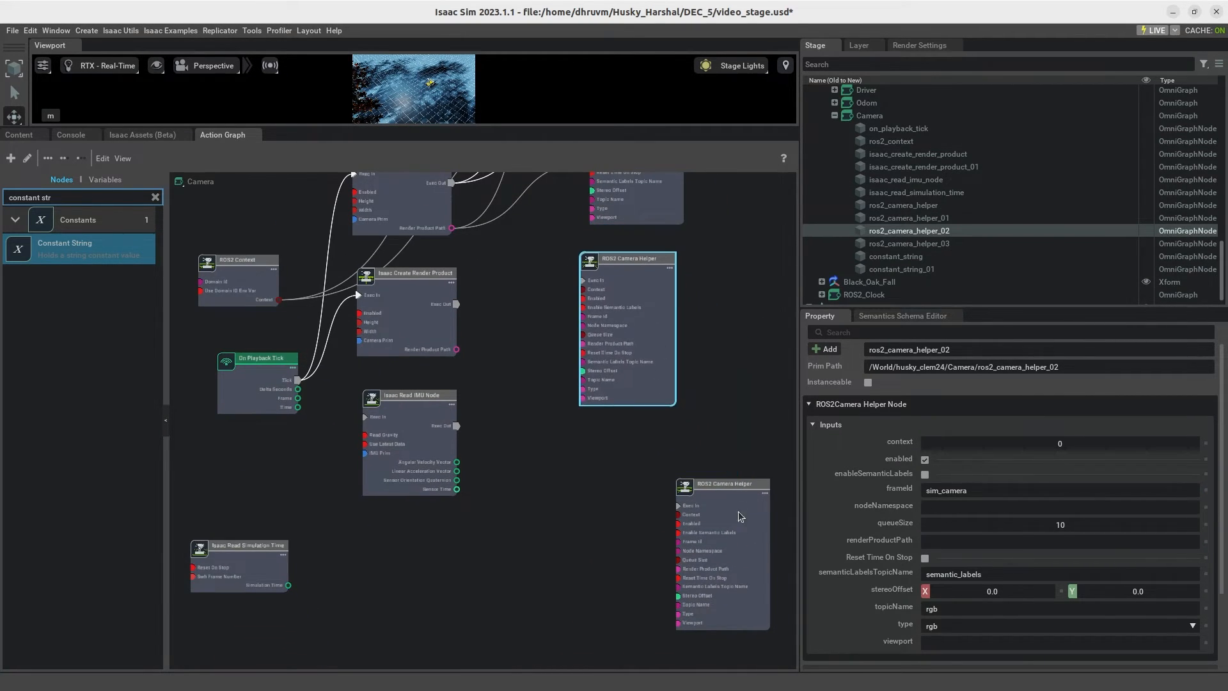
drag(739, 515, 753, 381)
click(613, 473)
scroll(490, 324, up, 2)
middle_drag(490, 324, 547, 401)
scroll(555, 399, down, 1)
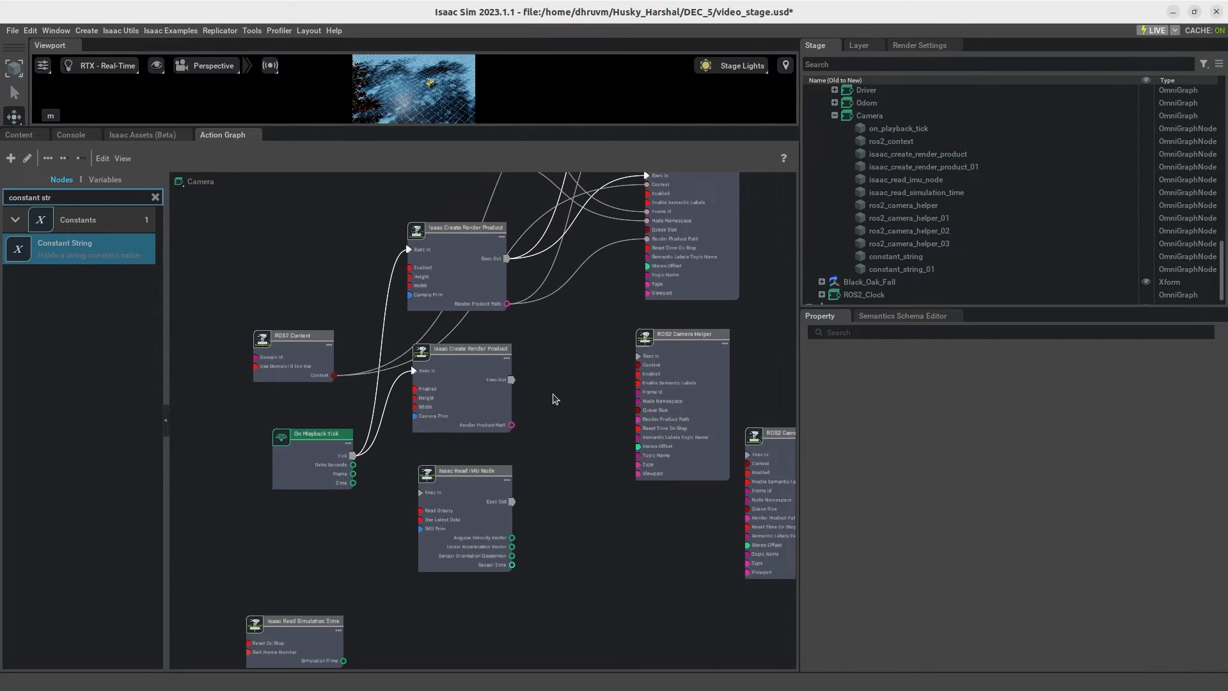
click(473, 409)
click(333, 349)
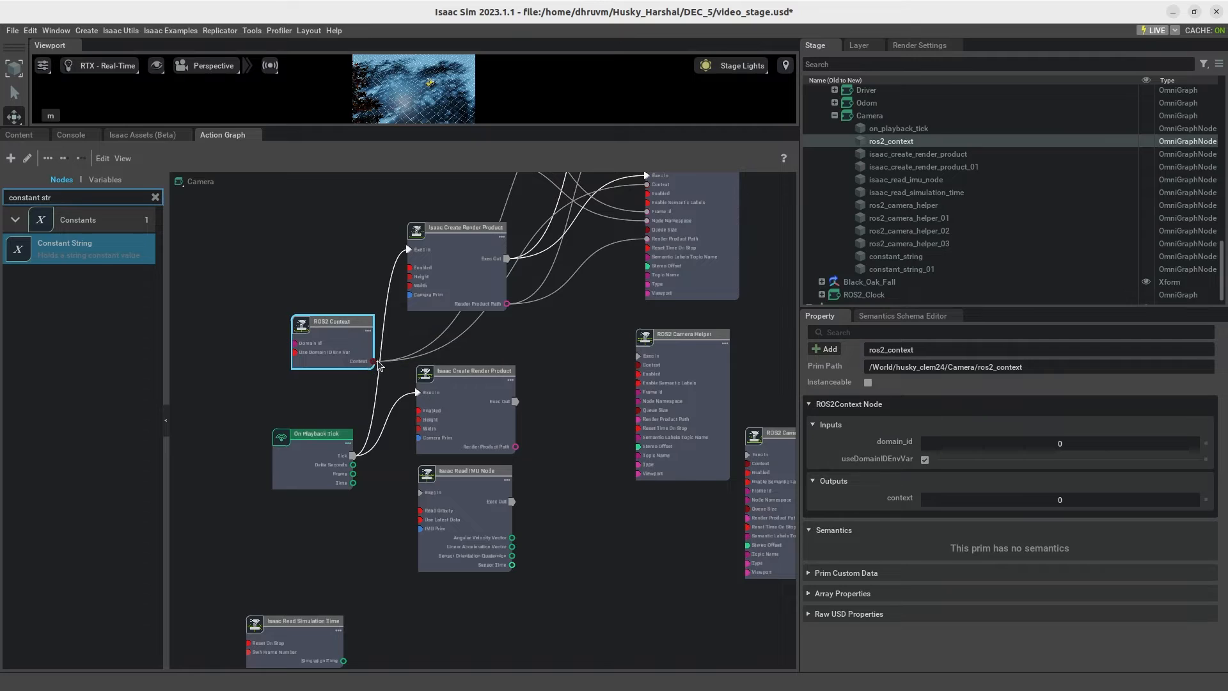
Step: Connect the ROS2 Context output to the Context inputs of the two lower ROS2 Camera Helper nodes
drag(372, 362, 635, 368)
middle_drag(592, 435, 574, 404)
drag(355, 330, 732, 435)
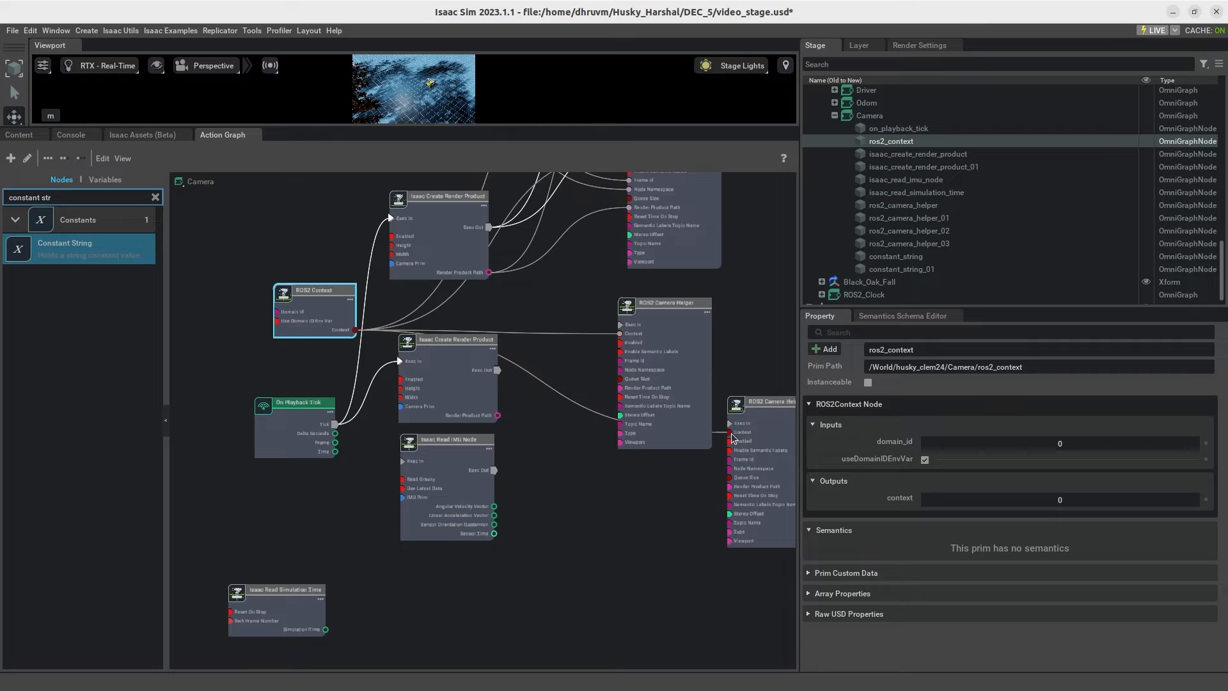
Step: Connect the lower Isaac Create Render Product's Exec Out to the Exec In of both lower ROS2 Camera Helpers
click(658, 522)
click(499, 375)
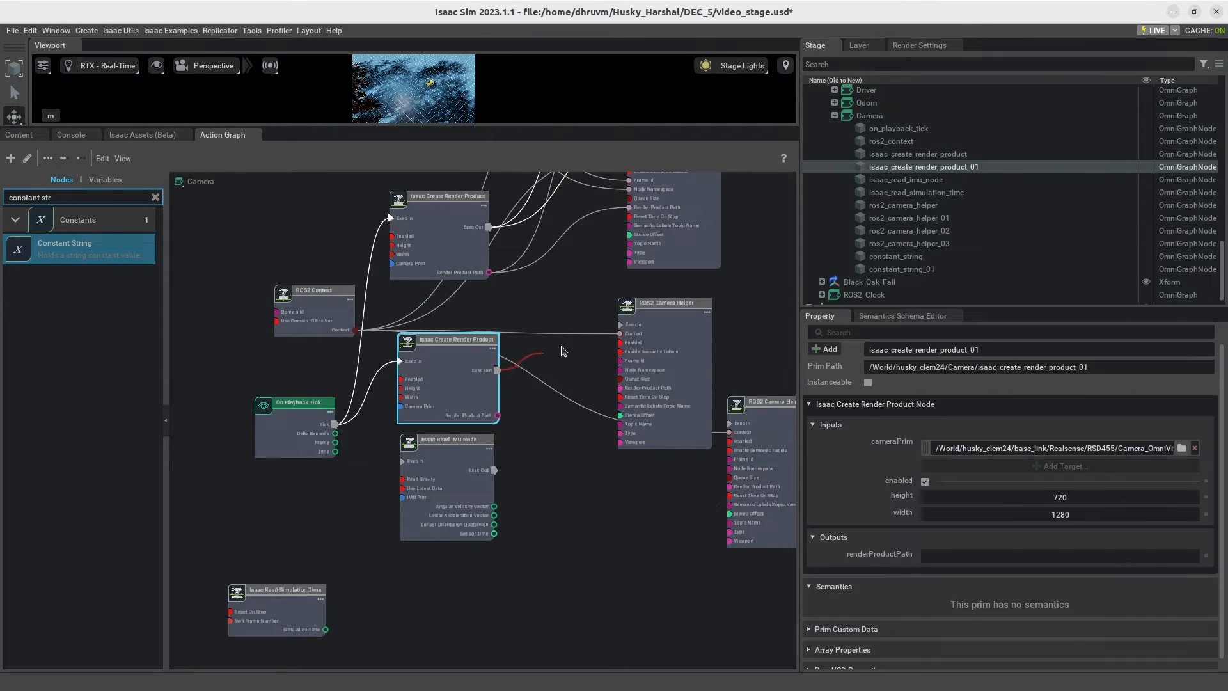
drag(498, 370, 622, 325)
middle_drag(604, 497, 546, 457)
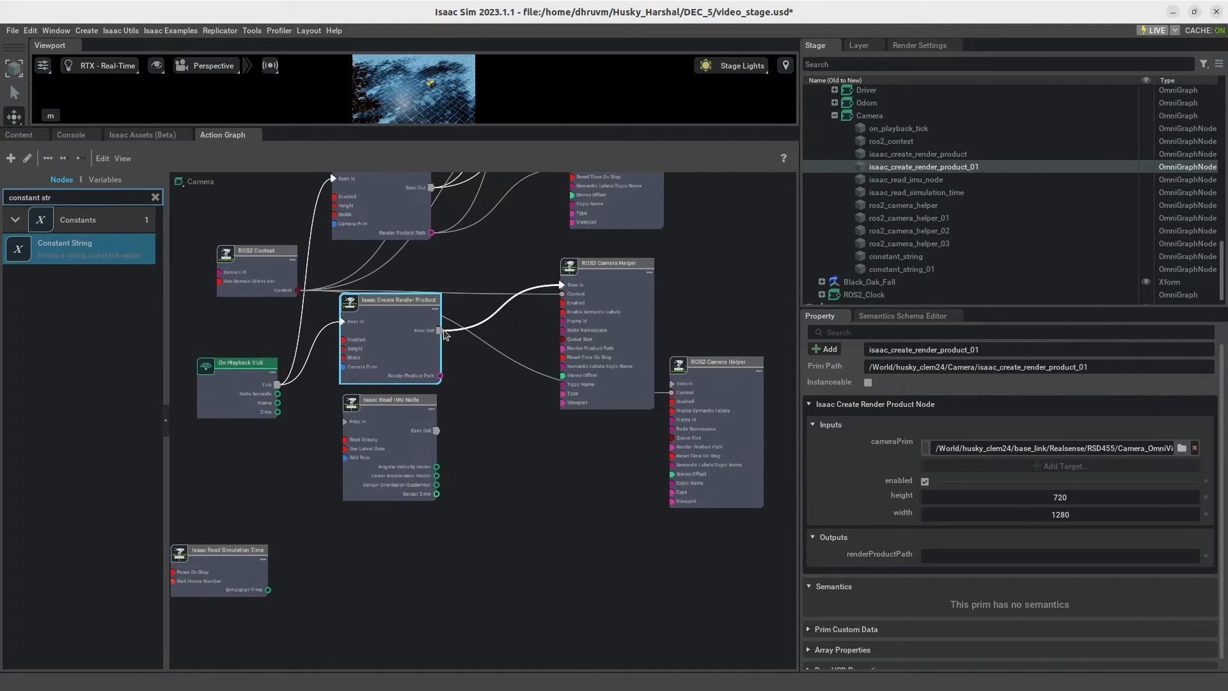
drag(439, 332, 671, 383)
click(528, 459)
middle_drag(562, 459, 576, 472)
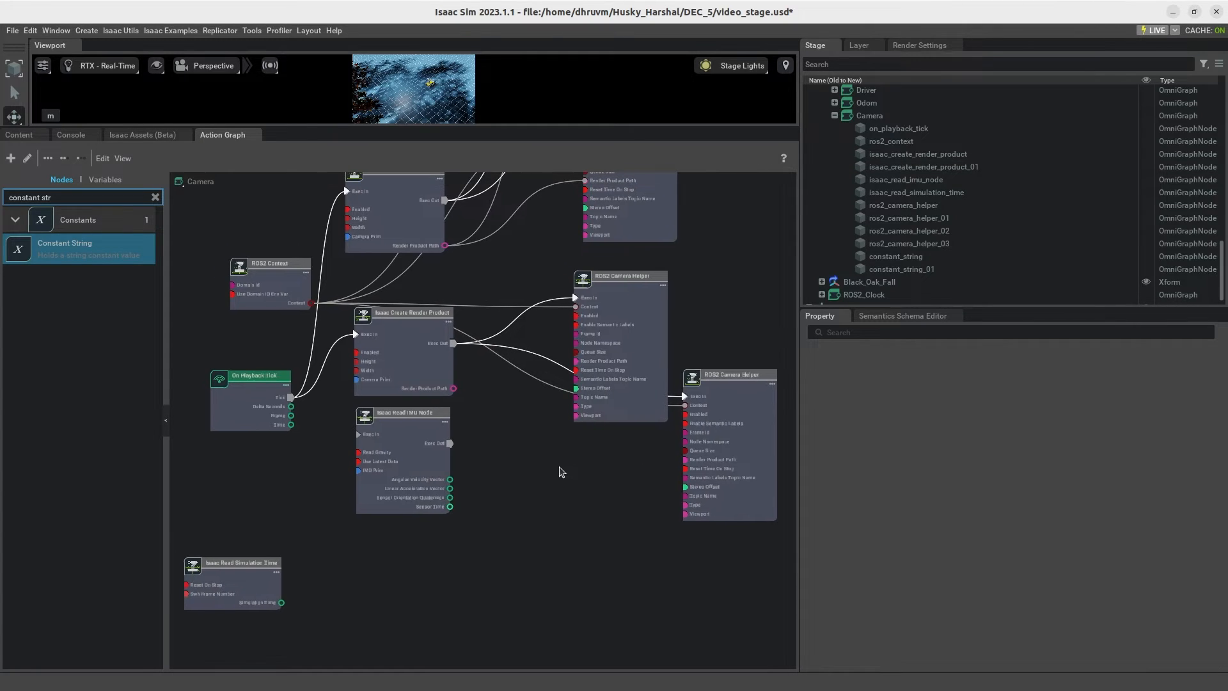
Step: Add two Constant String nodes to the Camera graph, next to the Isaac Read IMU Node
click(417, 351)
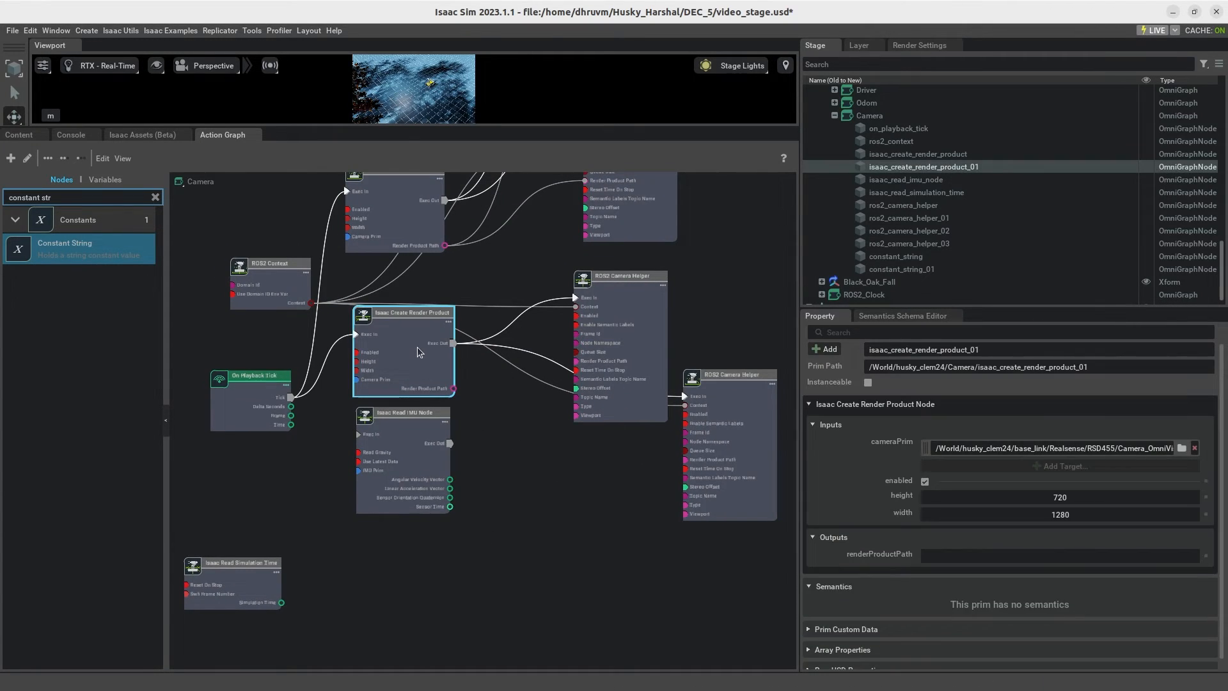
drag(803, 470, 946, 485)
click(524, 480)
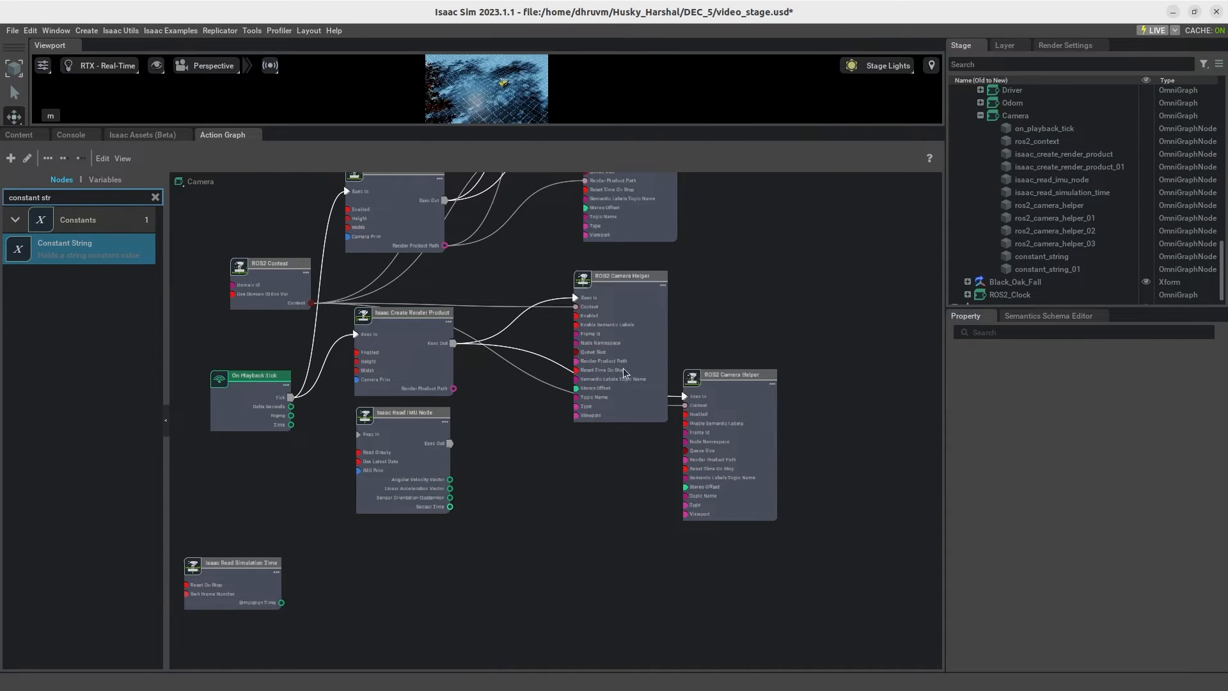
drag(96, 248, 488, 518)
Step: Set the value of the upper new Constant String to front_stereo_camera:right_rgb
click(529, 498)
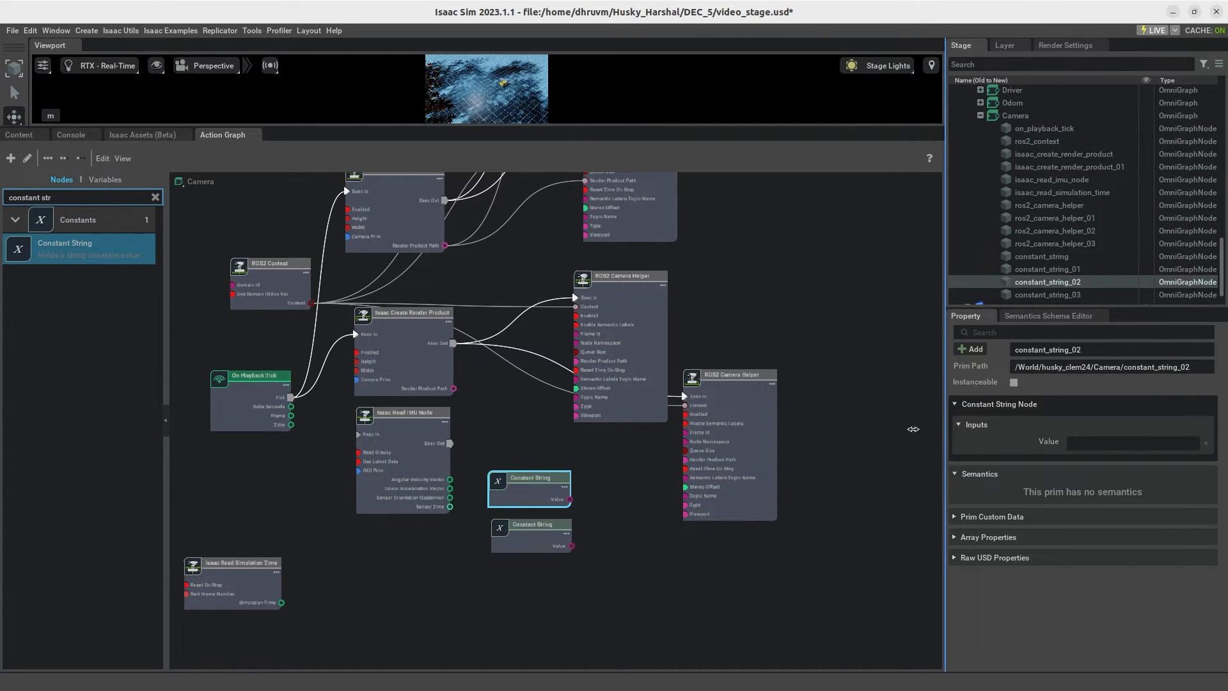
drag(942, 427, 787, 427)
click(975, 444)
text(front_stereo_camera:left_rgb)
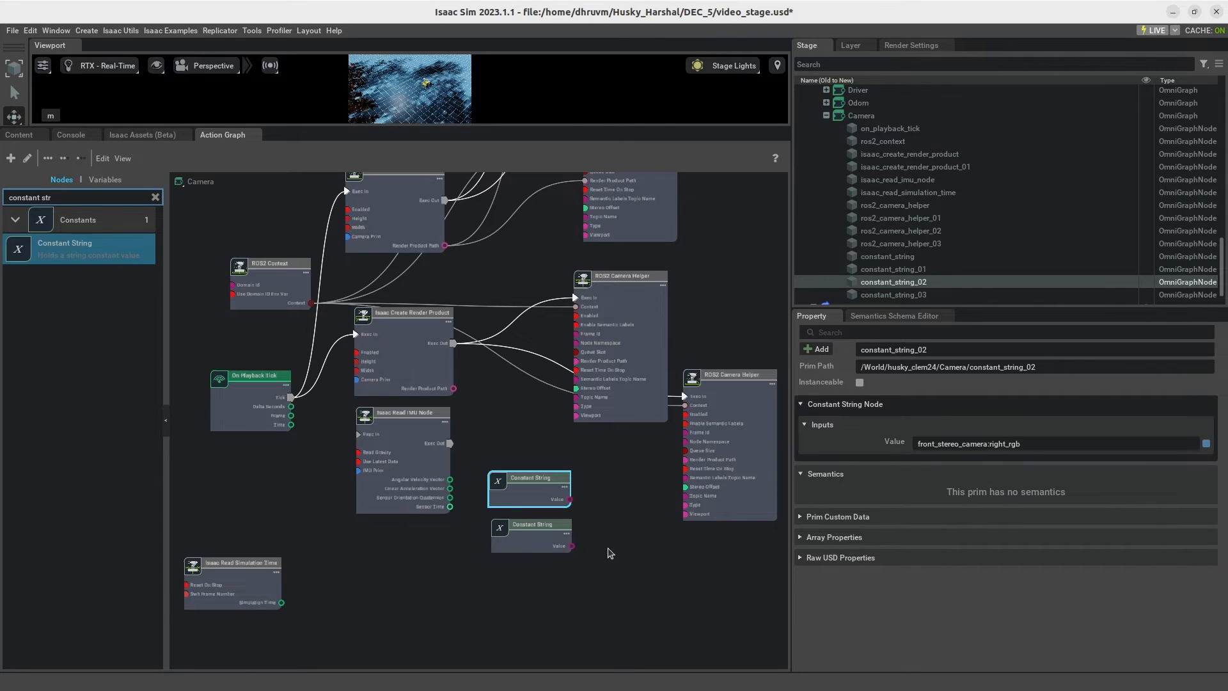
click(630, 610)
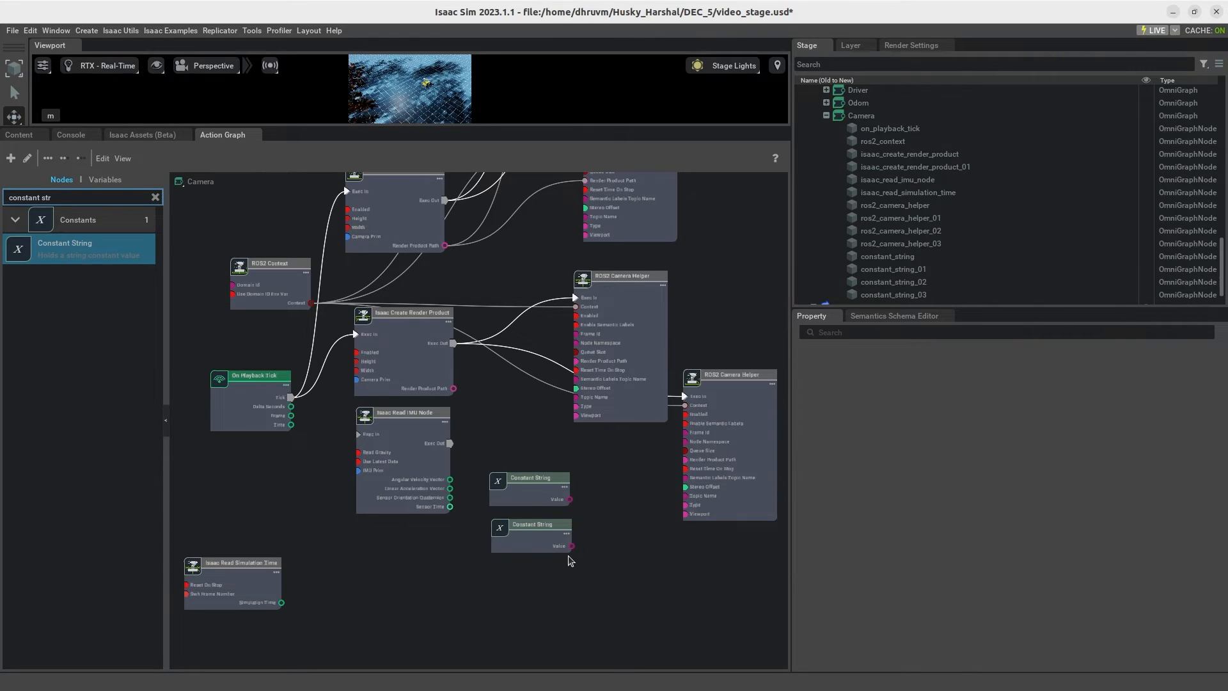
Step: Set the value of the lower new Constant String to front_stereo_camera/right_rgb
click(550, 537)
text(front_stereo_camera:left_rgb)
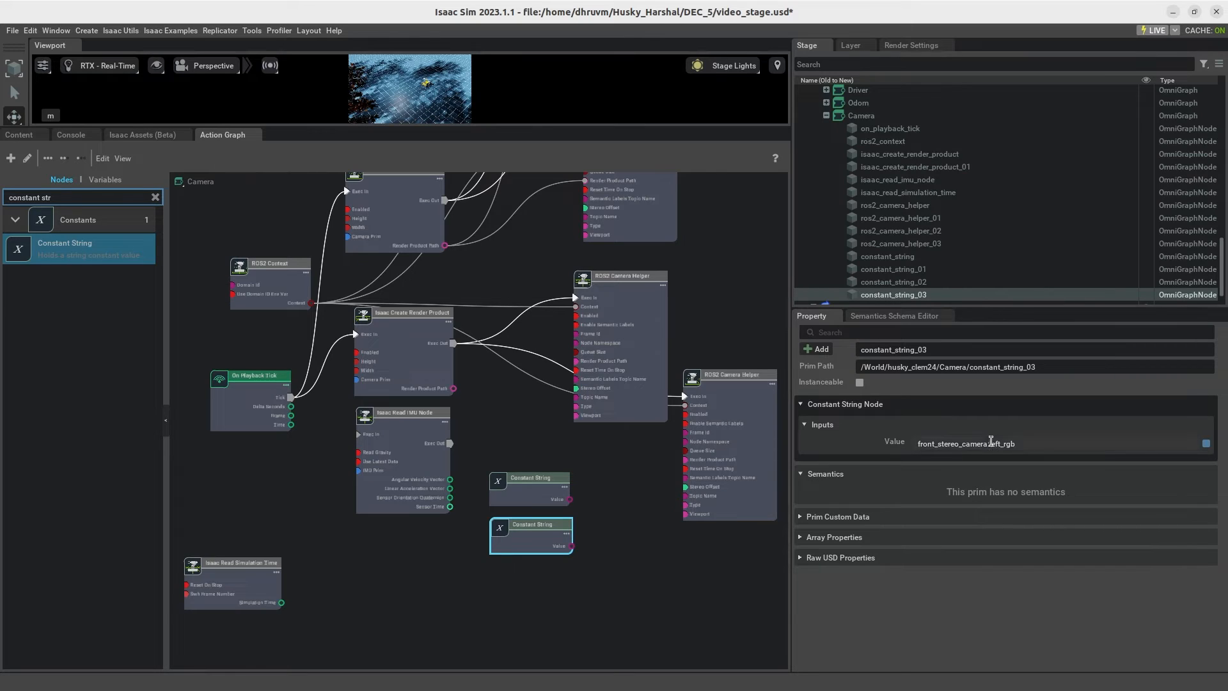
key(BackSpace)
key(BackSpace)
text(/right)
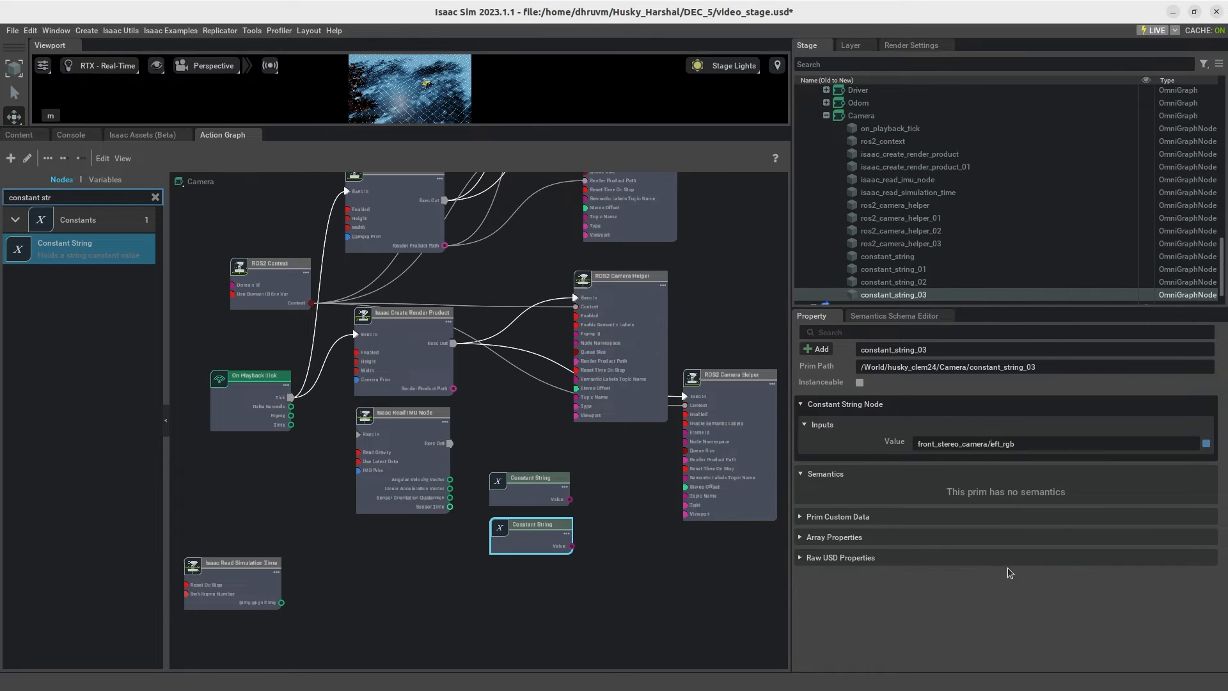
key(Delete)
key(Delete)
key(Delete)
click(592, 610)
Step: Move the two new Constant String nodes between the lower Isaac Create Render Product and the lower ROS2 Camera Helpers, making room for wiring
click(545, 502)
drag(629, 323, 658, 310)
drag(725, 481, 706, 514)
drag(554, 480, 517, 263)
drag(533, 550, 497, 373)
scroll(628, 340, up, 1)
scroll(558, 341, up, 1)
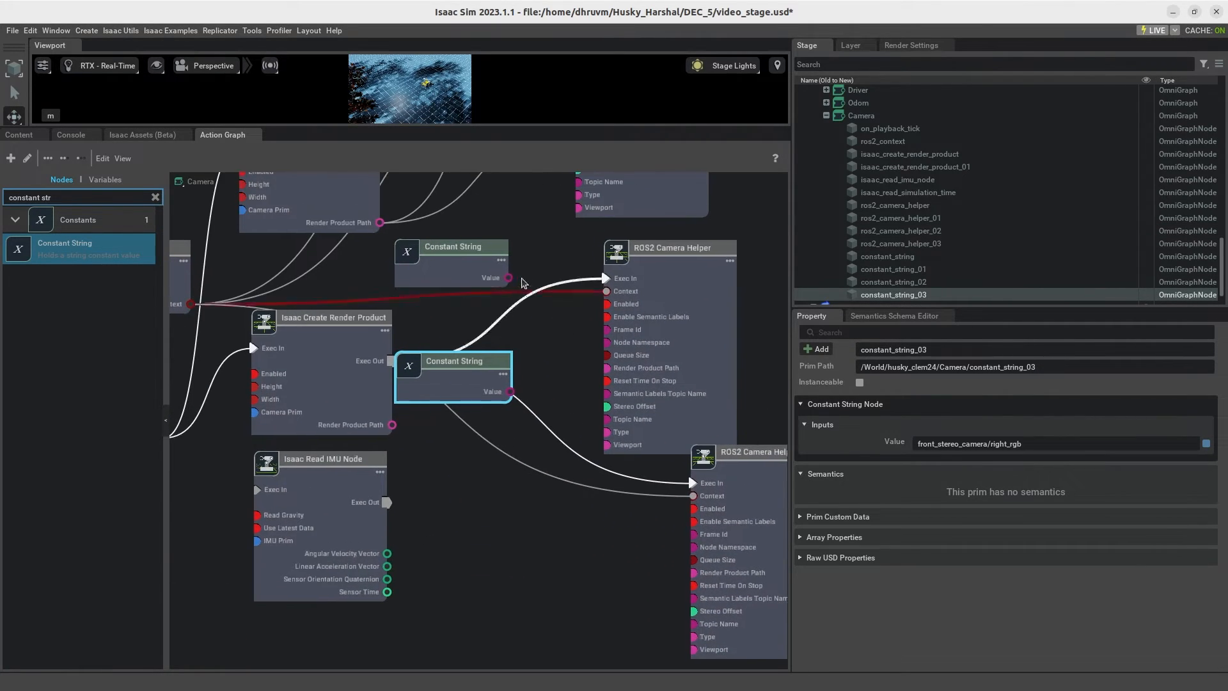
Step: Connect the upper new Constant String to Frame Id and the lower one to Node Namespace on both lower ROS2 Camera Helpers
drag(509, 279, 606, 330)
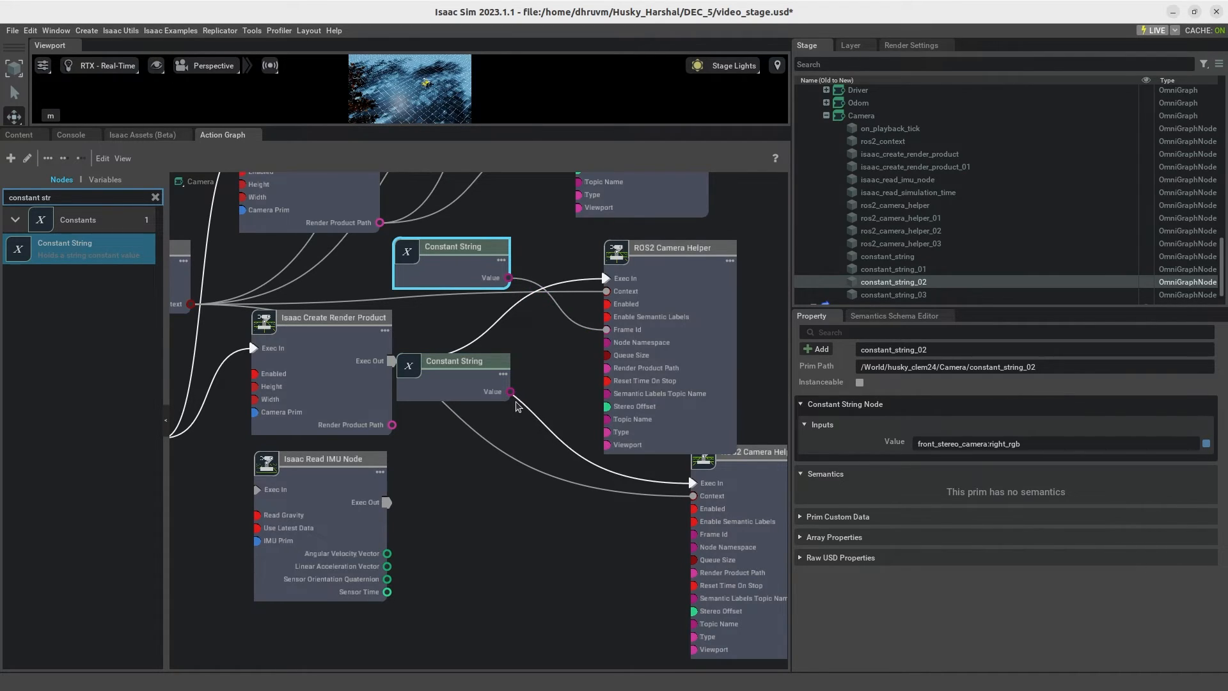
drag(511, 392, 693, 547)
drag(511, 278, 694, 534)
click(553, 596)
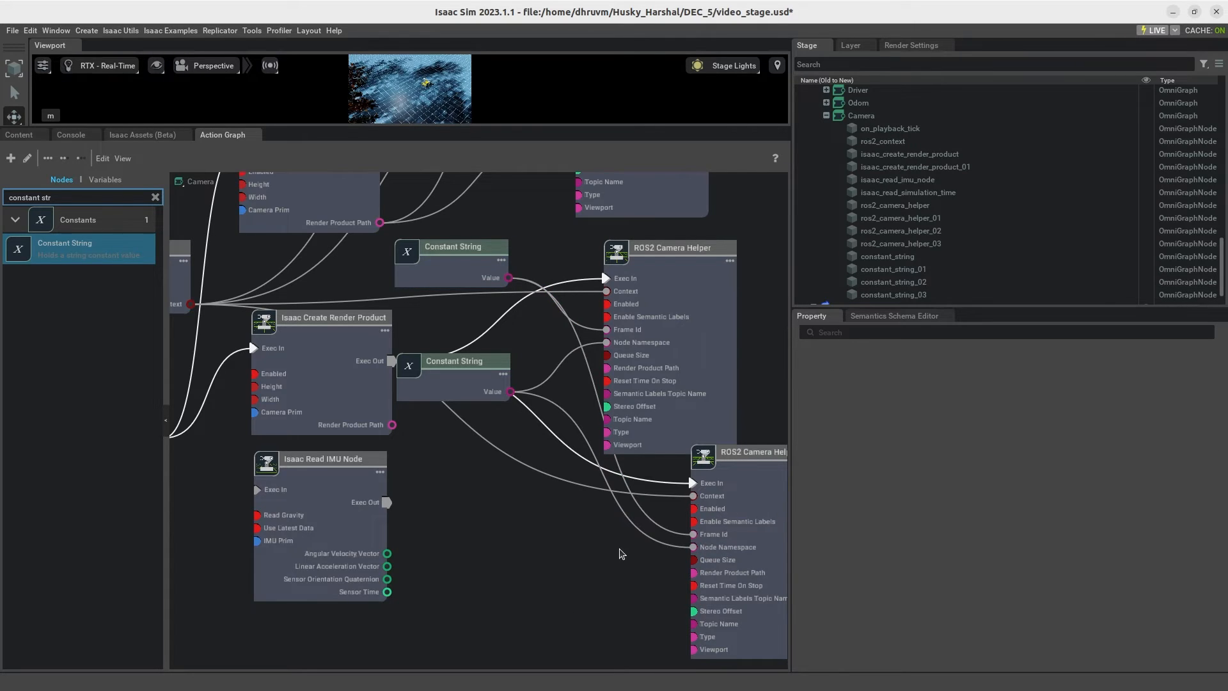
Step: Set the topicName of ros2_camera_helper_02 to camerainfo and edit its type
scroll(613, 554, down, 2)
click(671, 398)
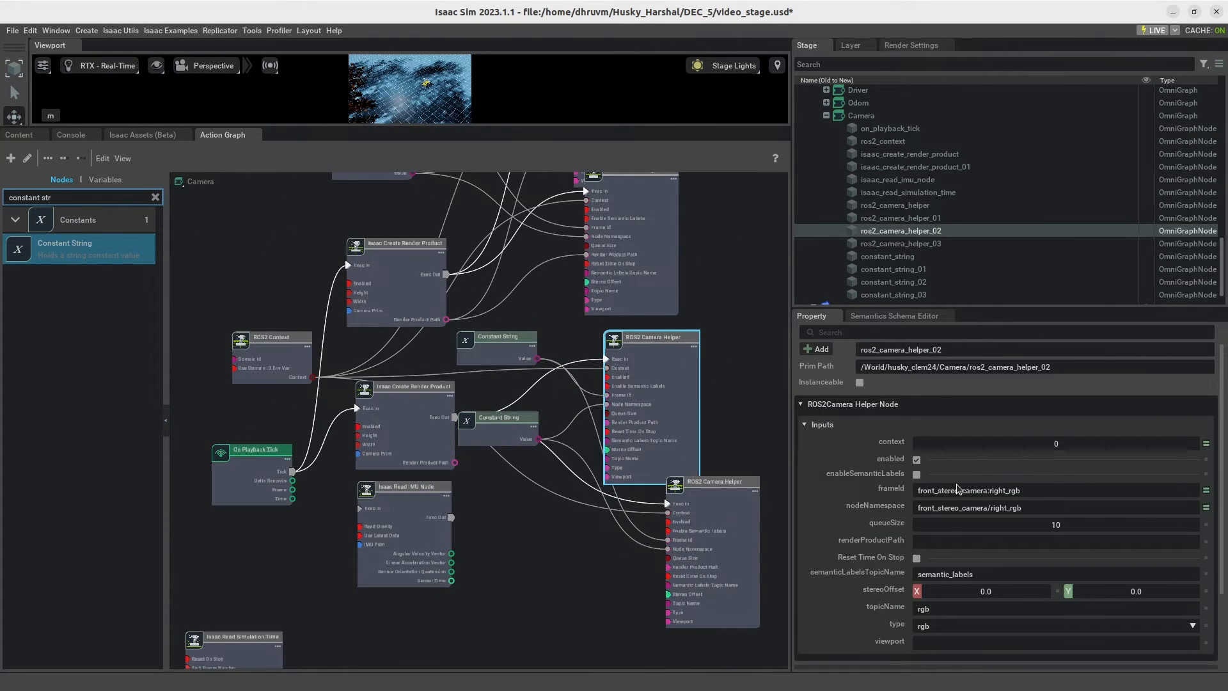
scroll(955, 492, down, 1)
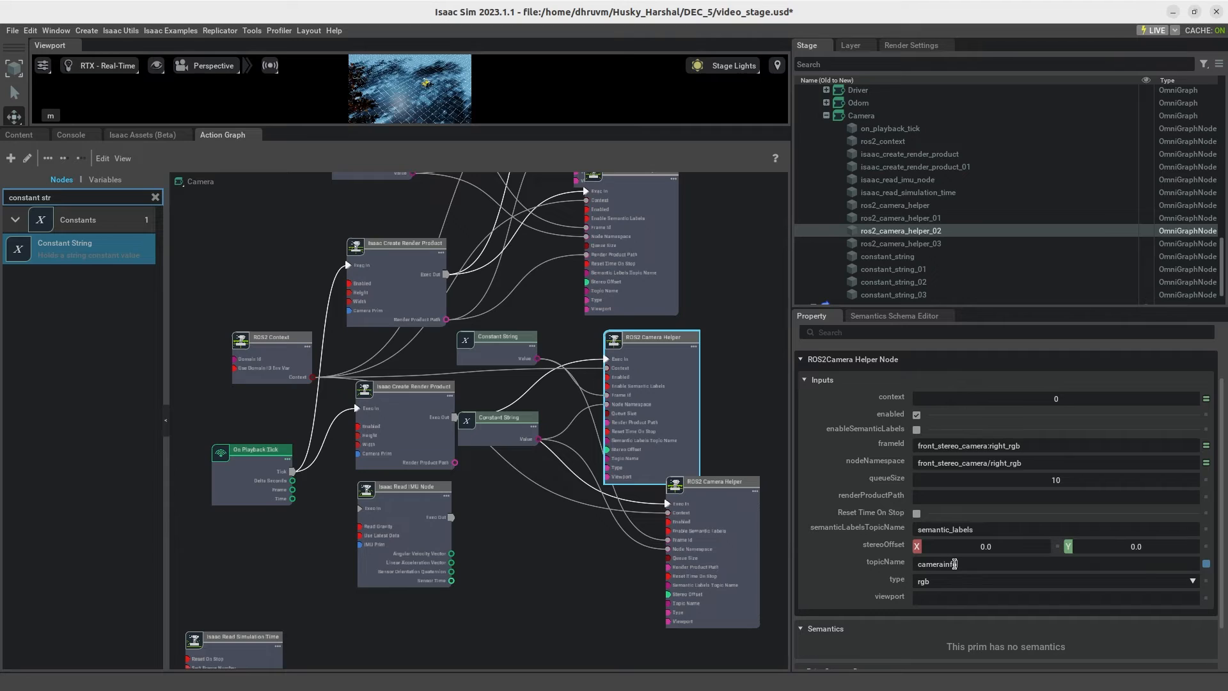
click(915, 582)
click(933, 582)
click(935, 582)
click(934, 567)
click(553, 592)
Step: Enter a topicName beginning with image_ for ros2_camera_helper_03
click(742, 553)
scroll(959, 531, down, 2)
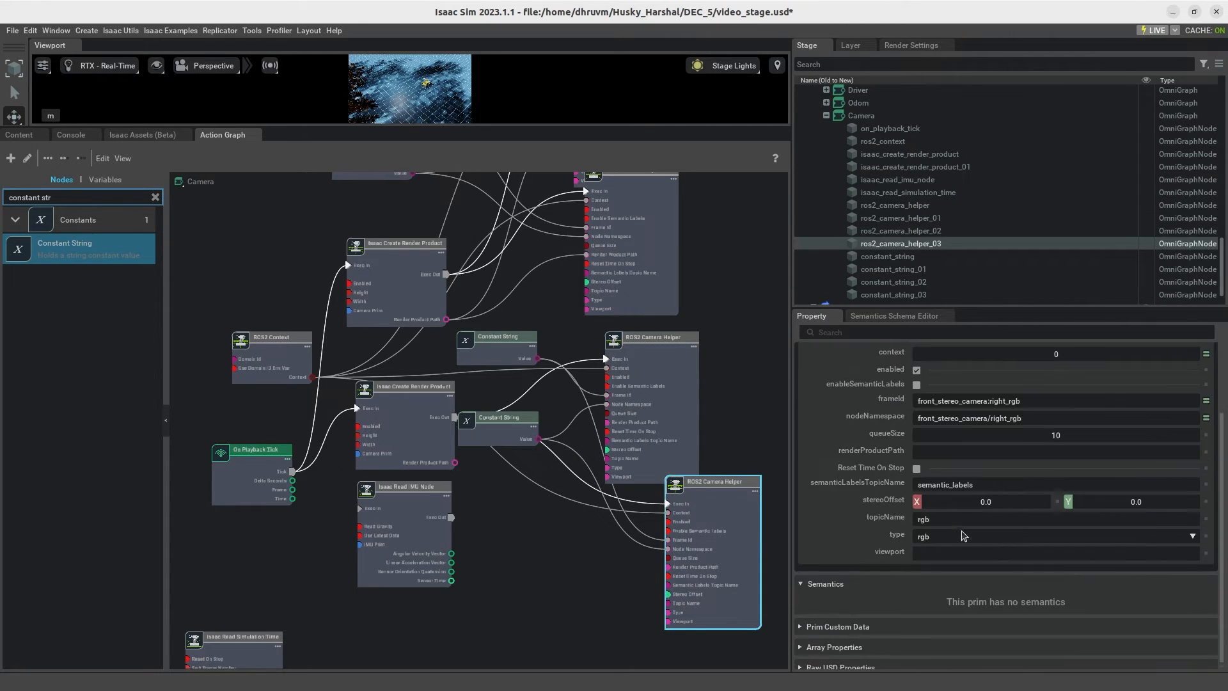
click(951, 511)
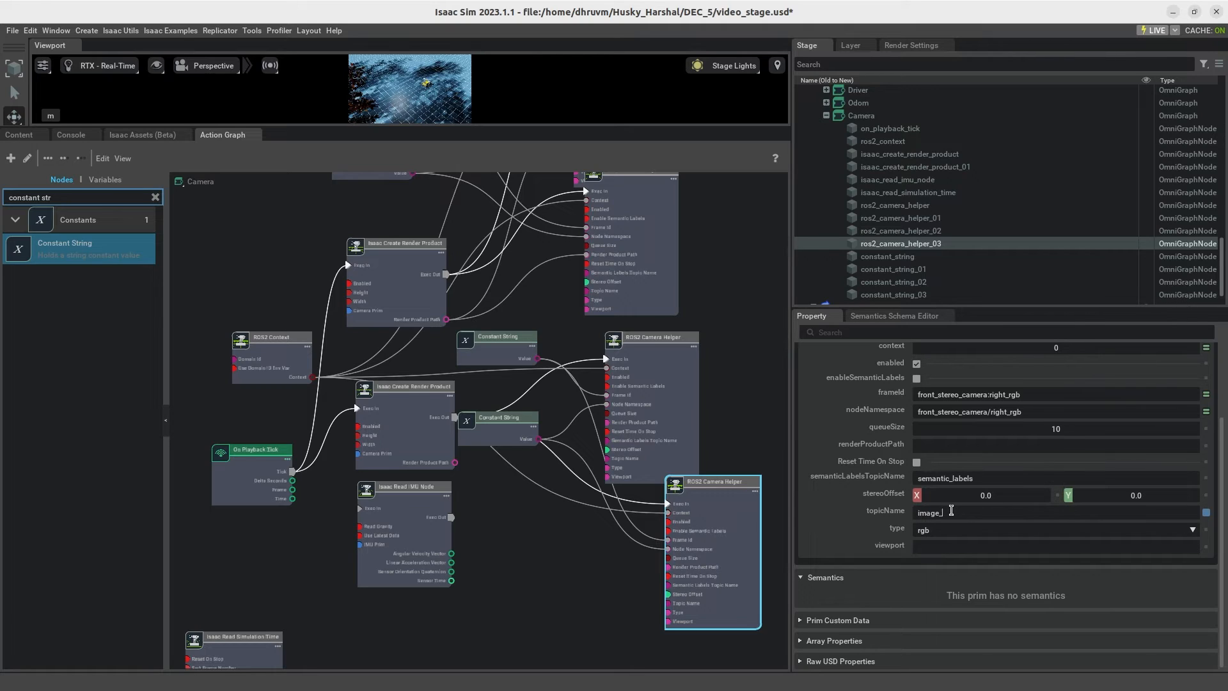
click(576, 589)
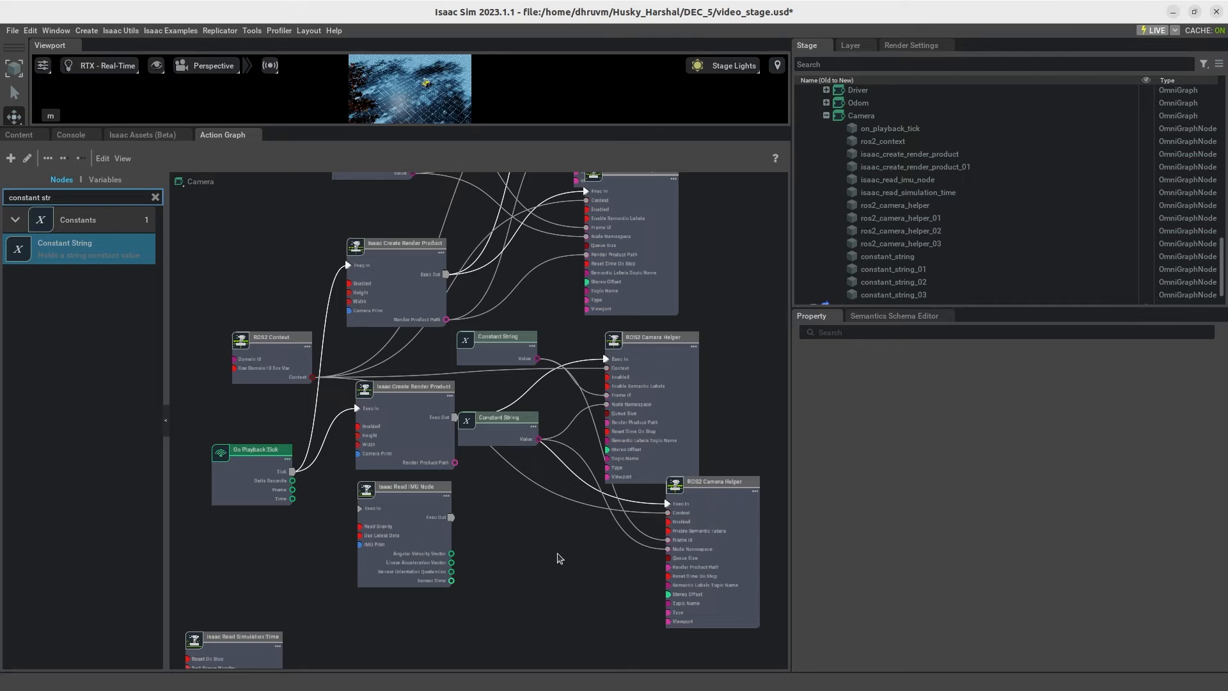
Step: Move the Isaac Read IMU Node into free space and connect On Playback Tick's Tick to its Exec In
middle_drag(530, 549, 518, 479)
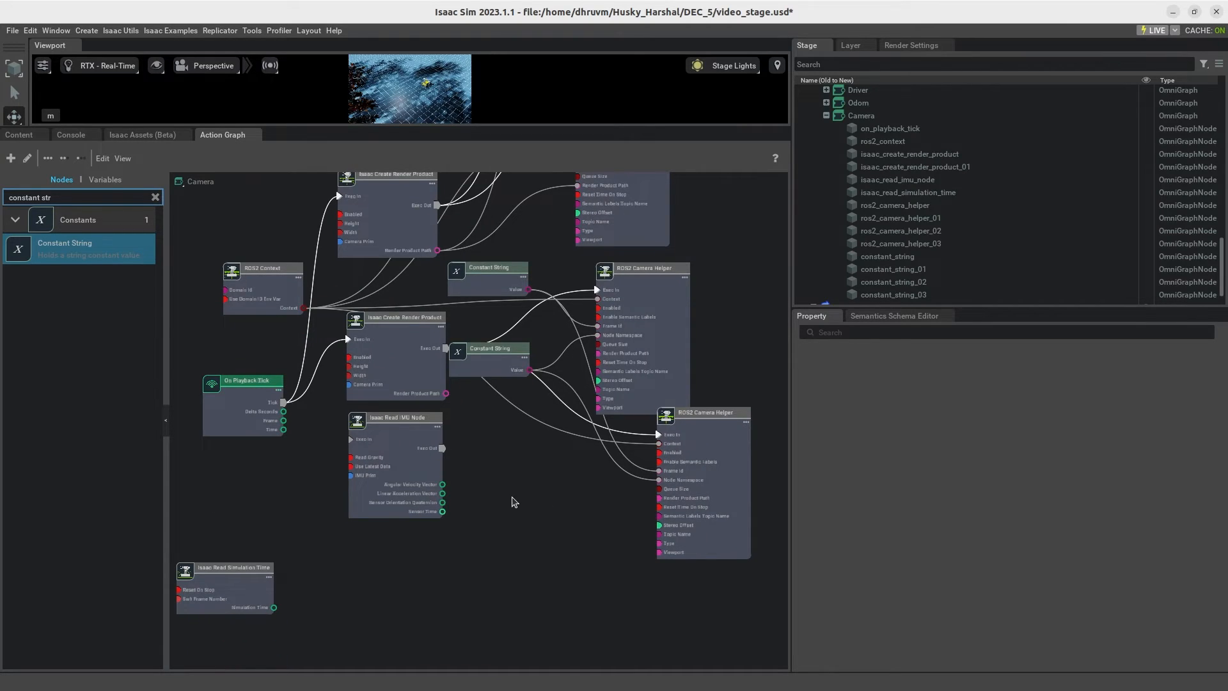
middle_drag(522, 508, 518, 421)
drag(436, 365, 417, 460)
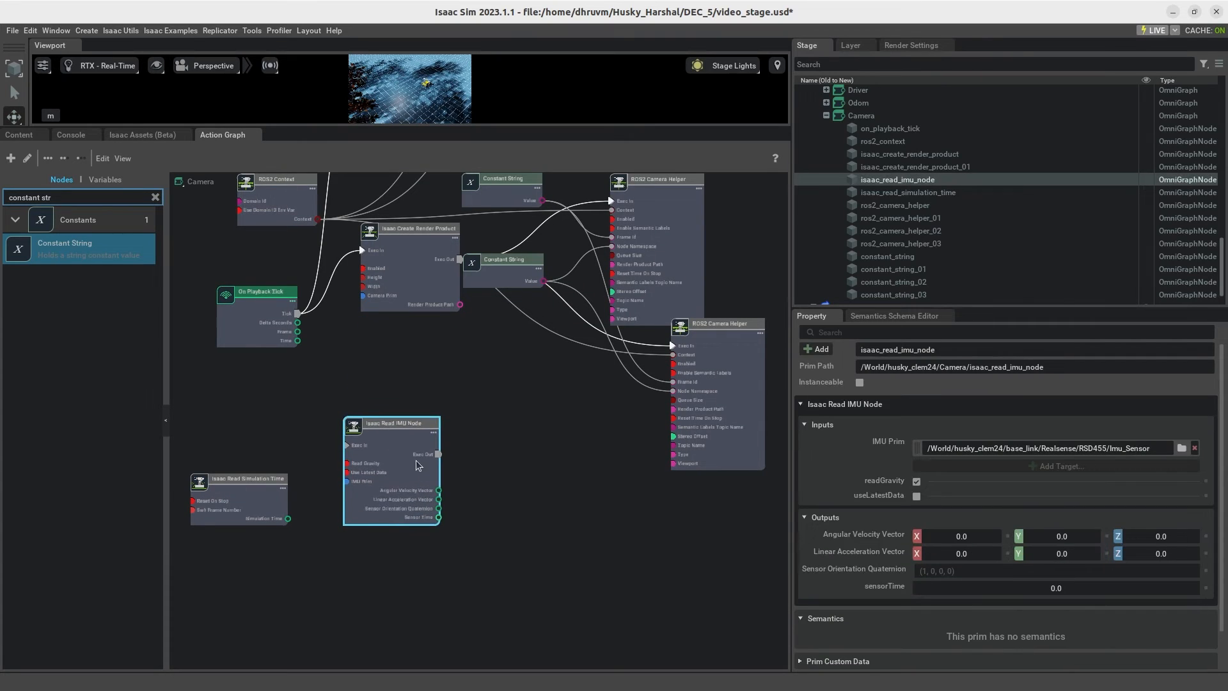
scroll(267, 432, up, 2)
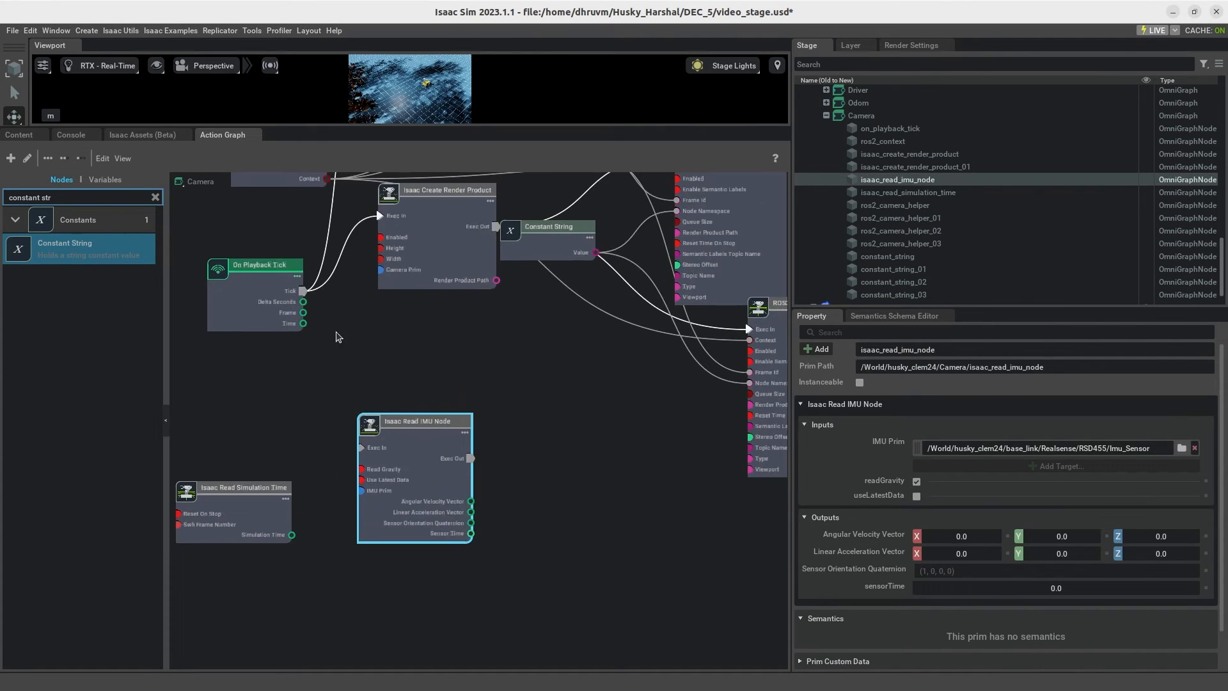
drag(303, 291, 361, 447)
click(565, 500)
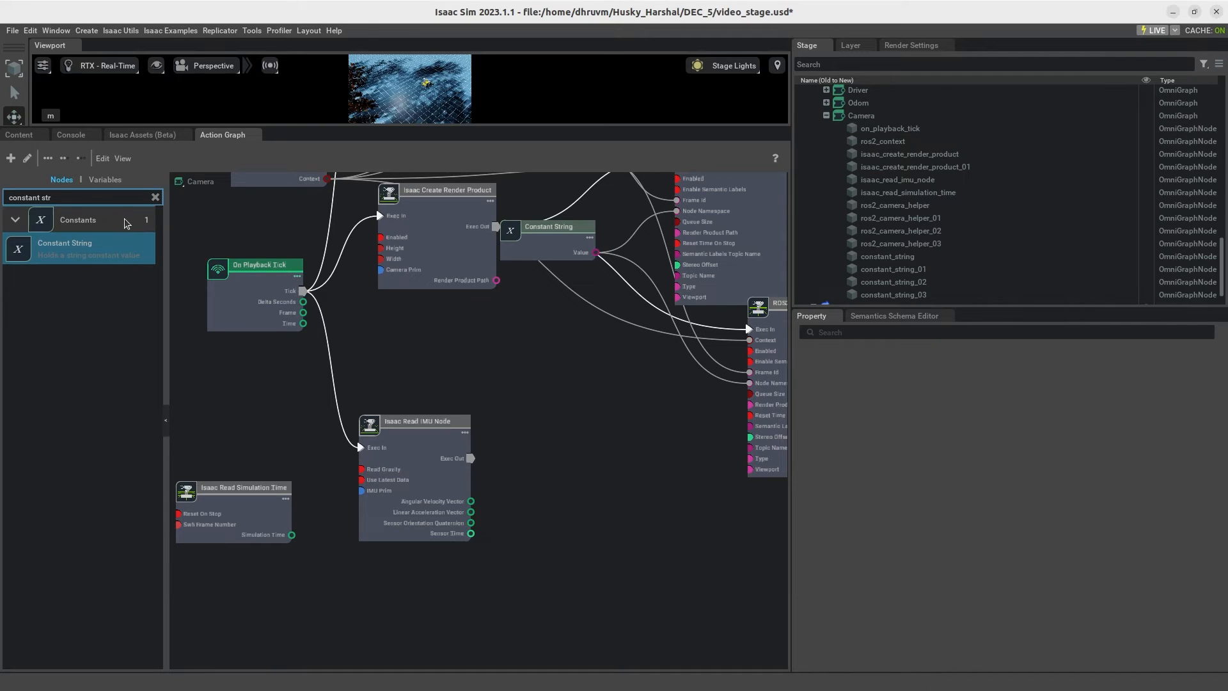
Step: Check the IMU Prim of the Isaac Read IMU Node and place Isaac Read Simulation Time beneath that node
click(445, 530)
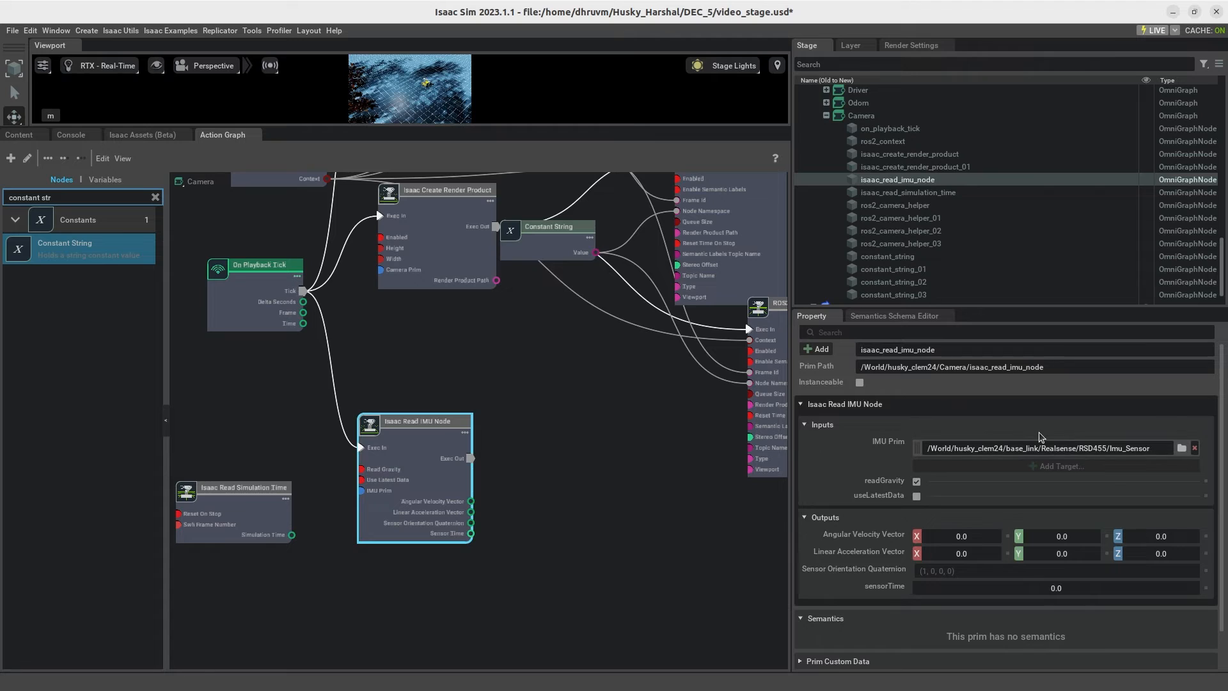
scroll(1041, 438, down, 1)
click(551, 546)
drag(267, 515, 419, 603)
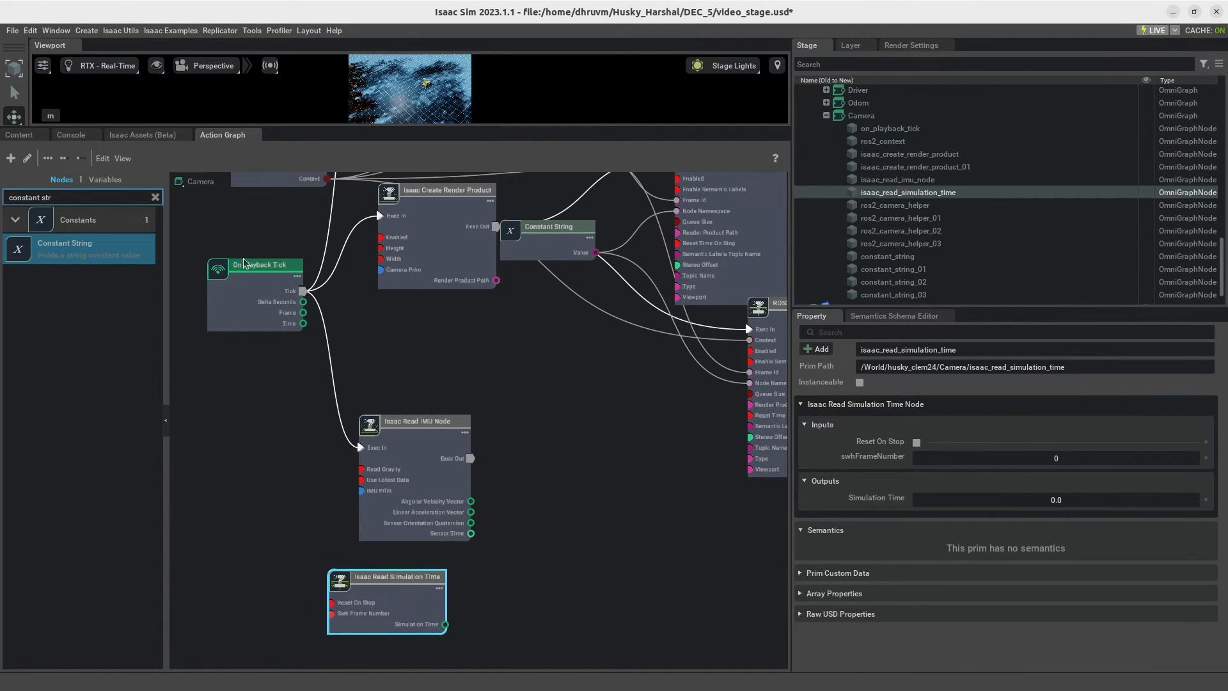
Step: Find the ROS2 Publish Imu node and add it beside the Isaac Read IMU Node
click(155, 197)
text(ros)
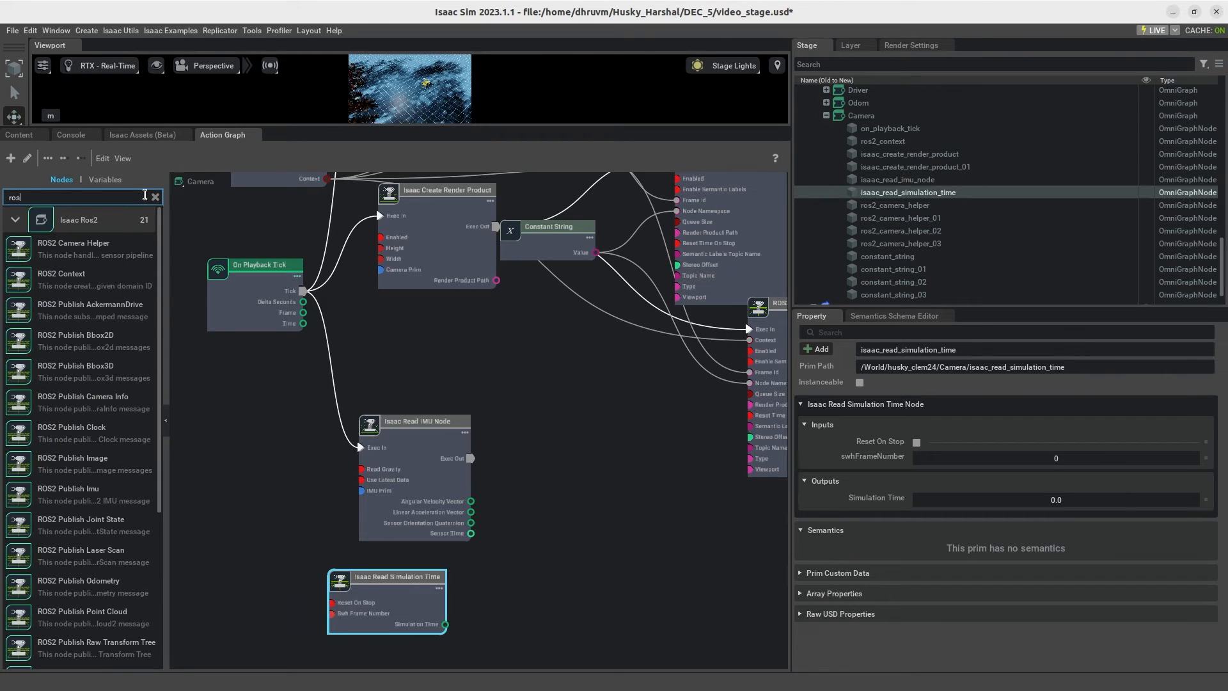
text(2 publish IMU)
drag(90, 250, 554, 484)
middle_drag(610, 416, 513, 379)
Step: Connect Isaac Read Simulation Time to ROS2 Publish Imu's Timestamp, and the IMU node's Exec Out, angular velocity, linear acceleration and orientation to its matching inputs
click(320, 567)
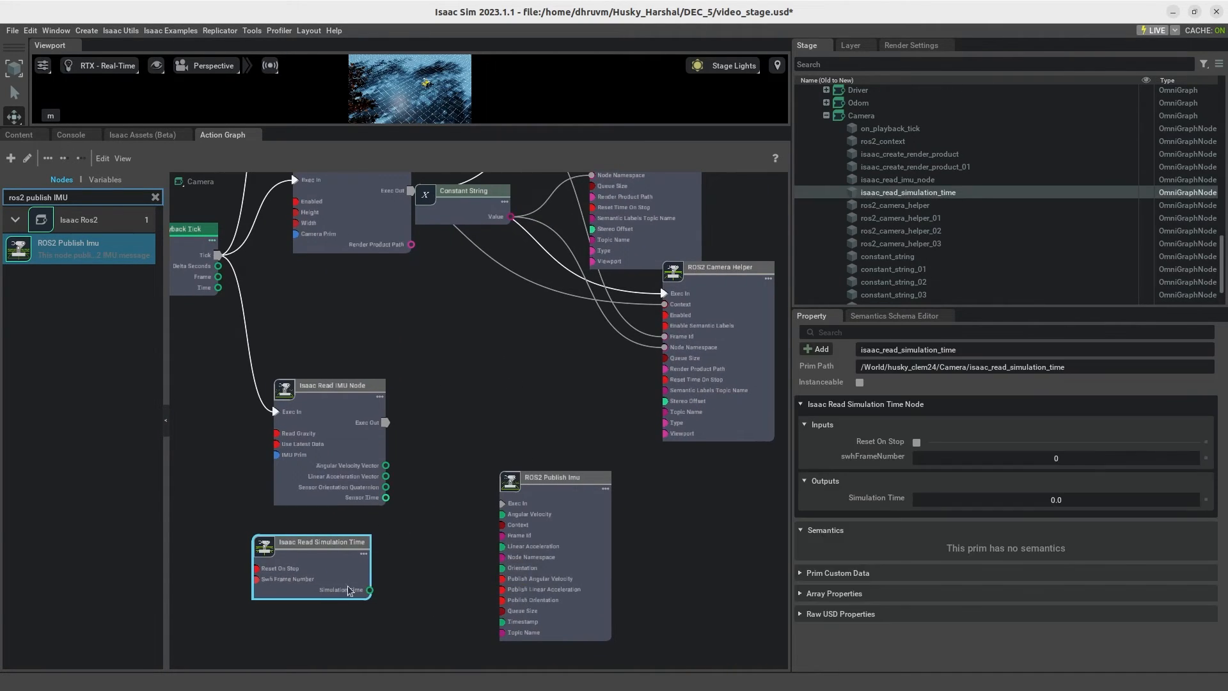
drag(370, 590, 502, 621)
drag(386, 476, 503, 515)
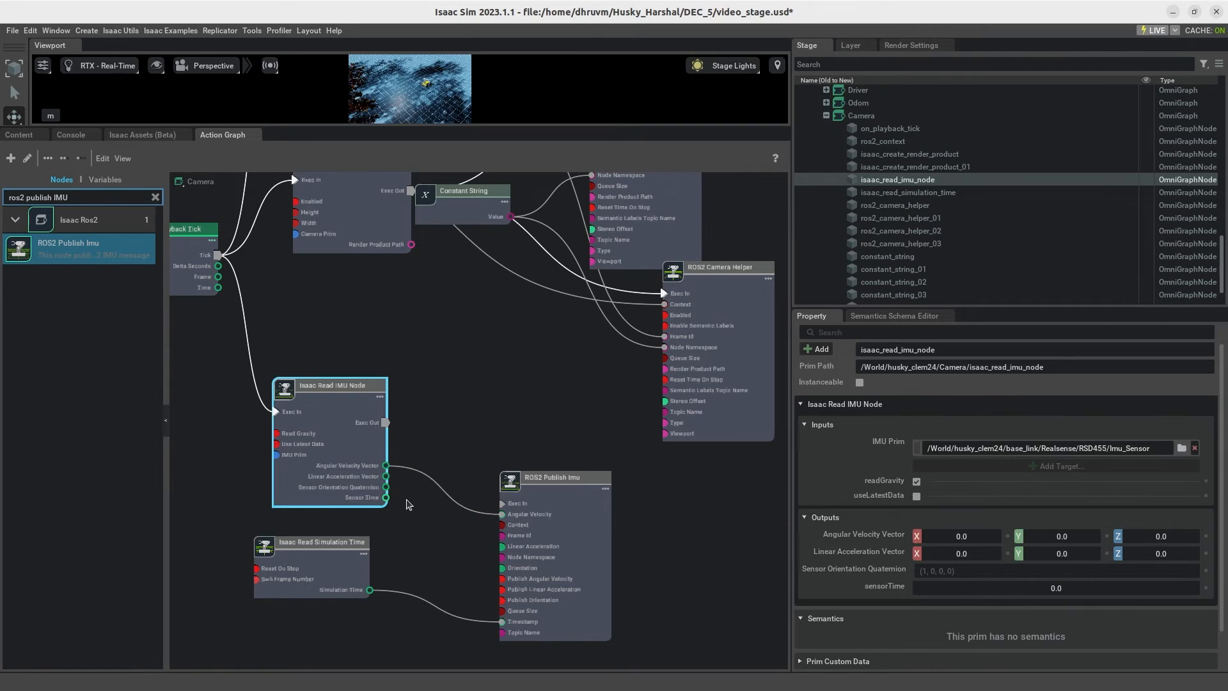
drag(386, 478, 503, 546)
drag(385, 488, 502, 569)
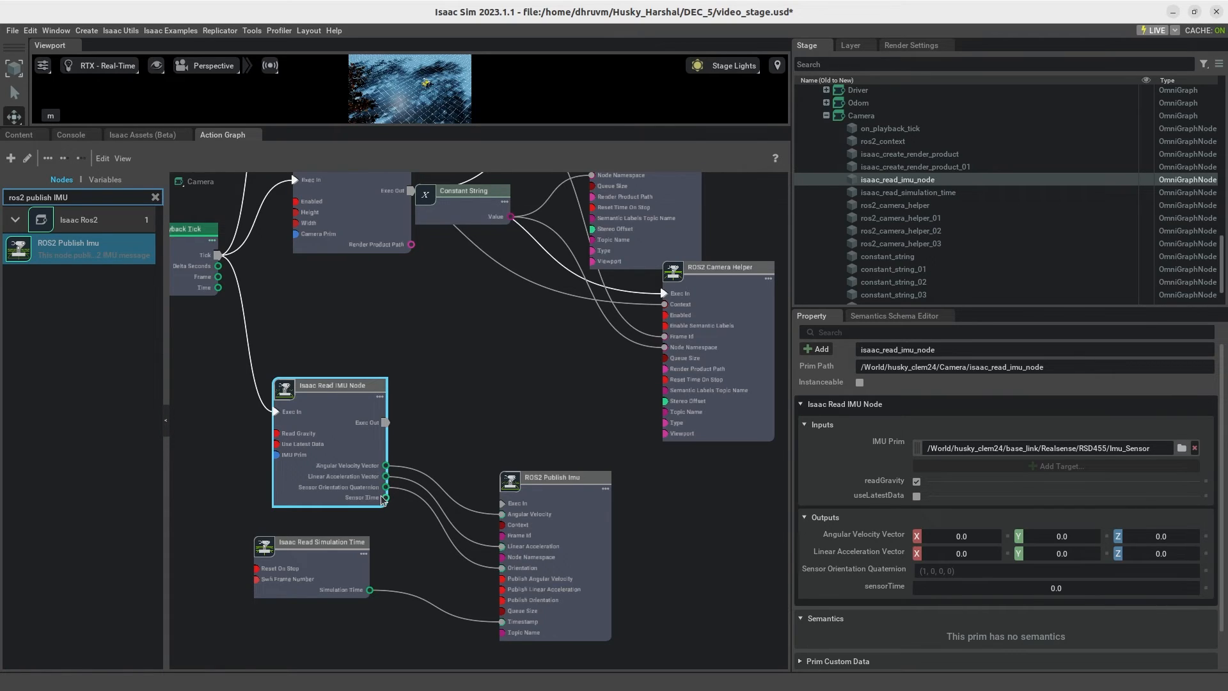
drag(386, 422, 503, 503)
Step: Move the Isaac Read IMU Node, Isaac Read Simulation Time and ROS2 Publish Imu nodes up closer to the camera nodes
scroll(518, 416, down, 2)
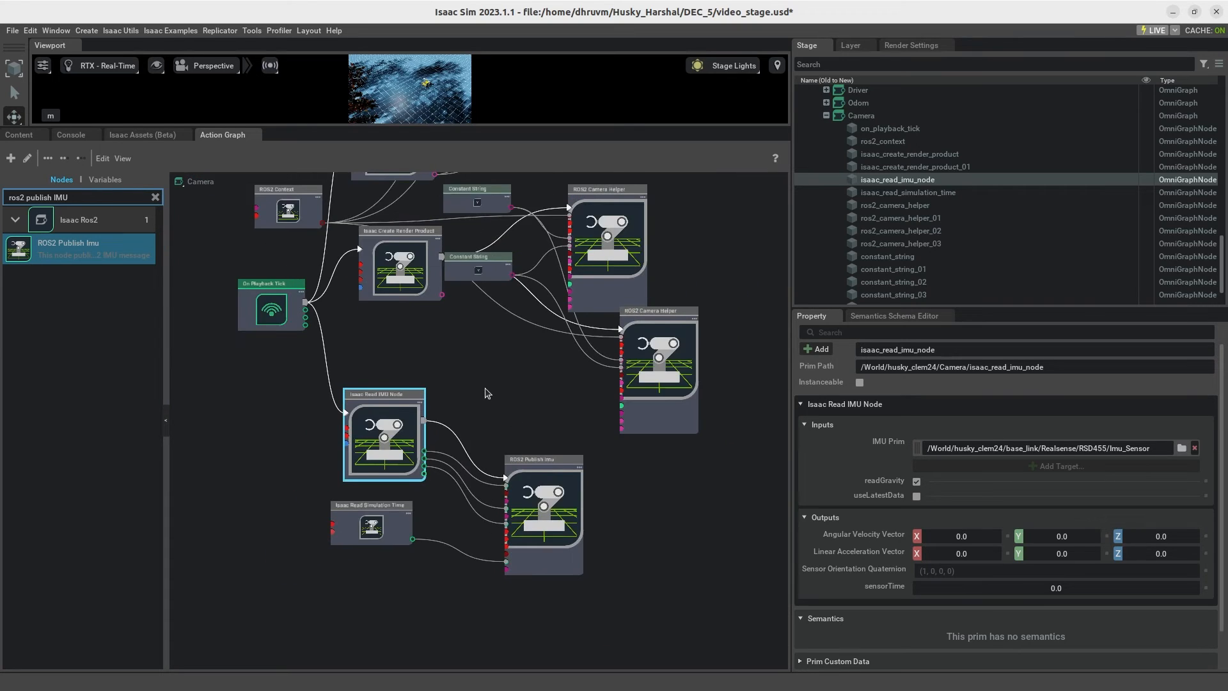
middle_drag(482, 385, 489, 427)
drag(409, 450, 427, 401)
drag(403, 547, 415, 508)
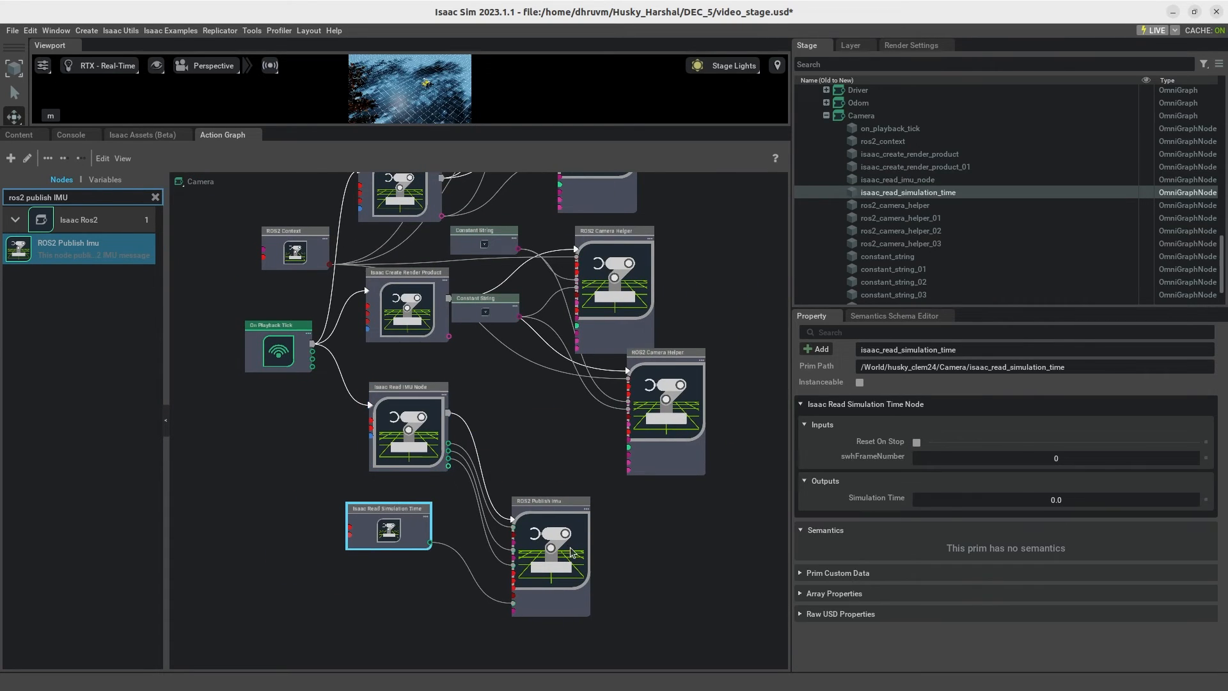
drag(572, 552, 573, 512)
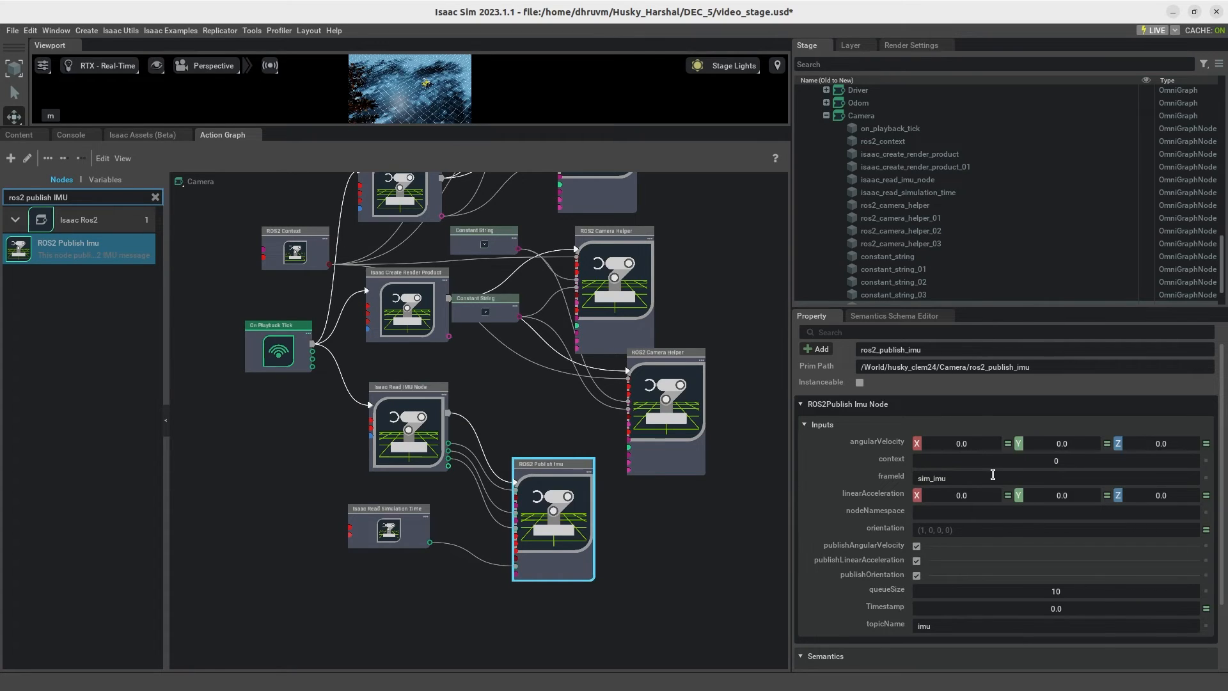
Step: Set the frameId of the ROS2 Publish Imu node to imu
click(612, 596)
click(563, 520)
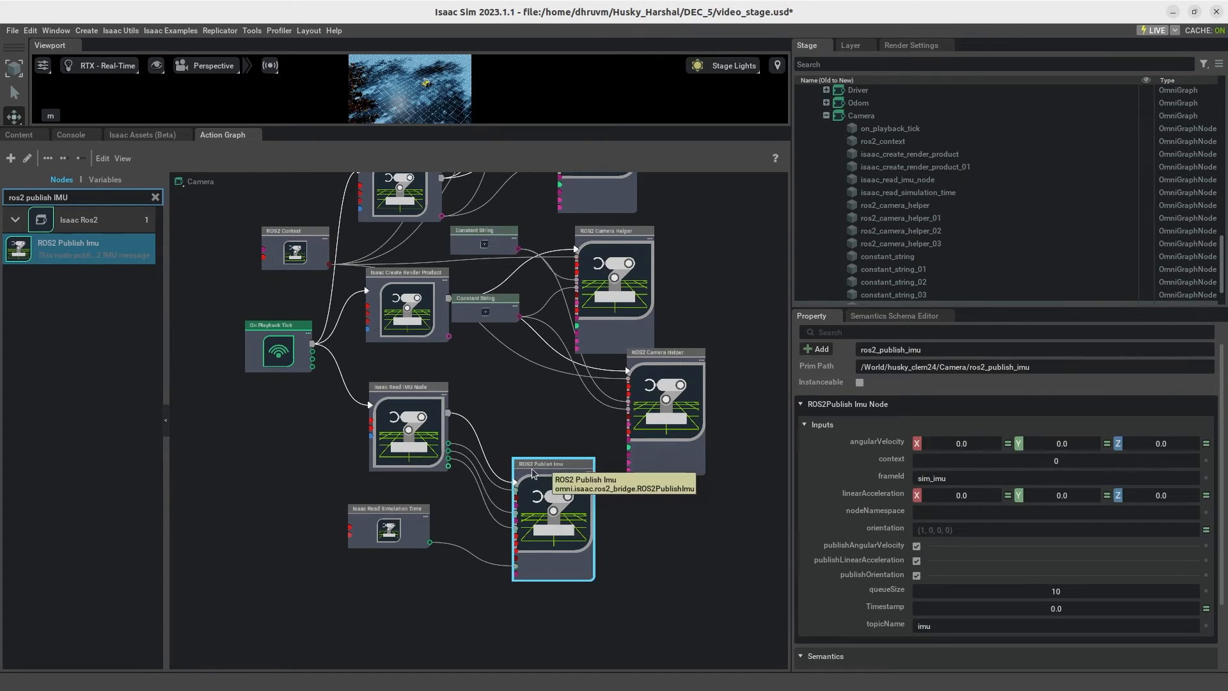
click(970, 479)
key(BackSpace)
key(BackSpace)
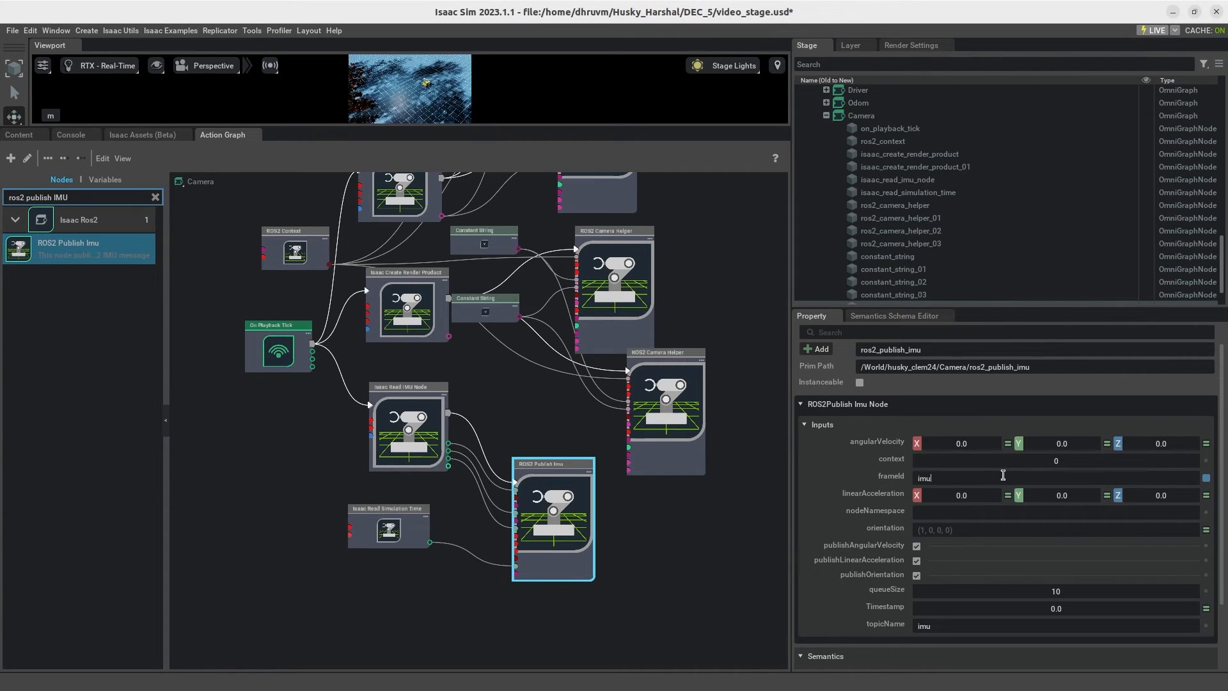
click(1023, 629)
click(709, 595)
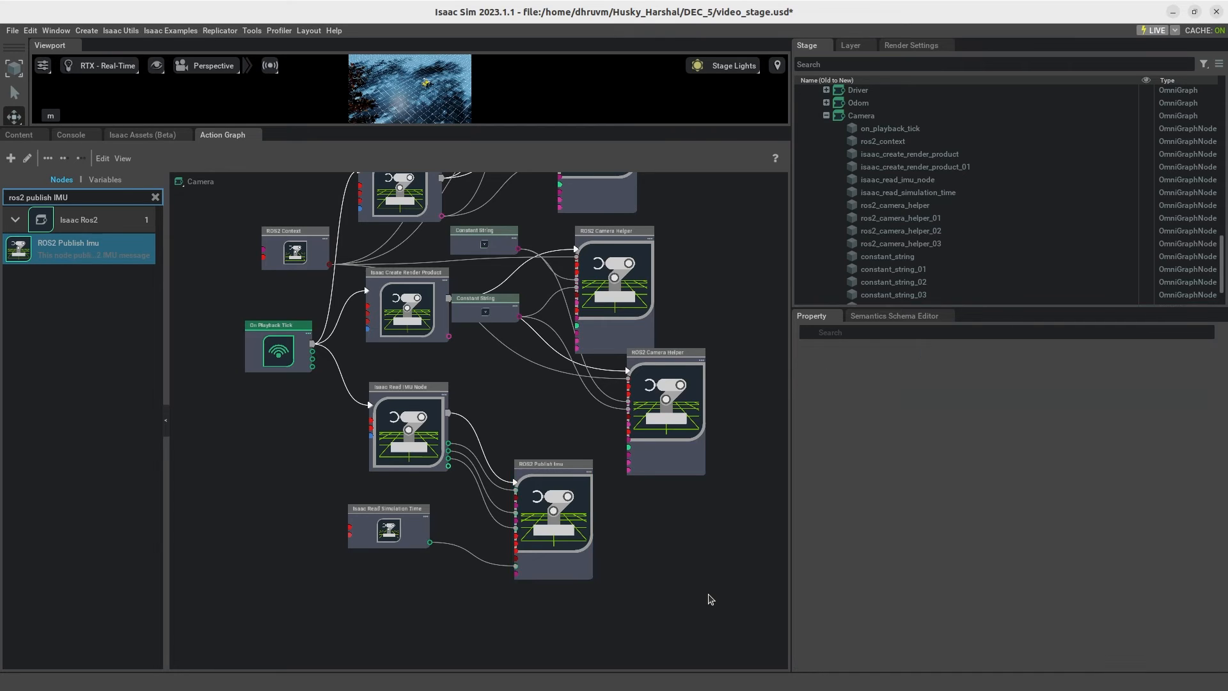
Step: Save video_stage.usd, and connect the ROS2 Context node's Context output to the Context input of ROS2 Publish Imu
key(ctrl+s)
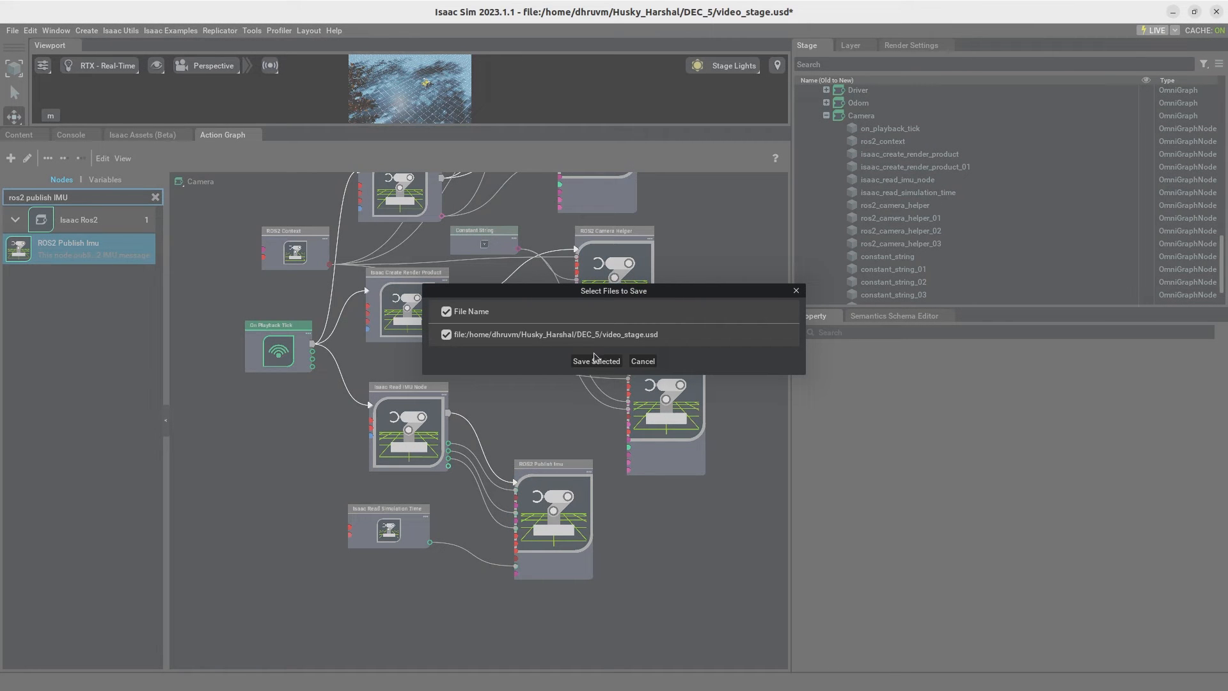
click(597, 361)
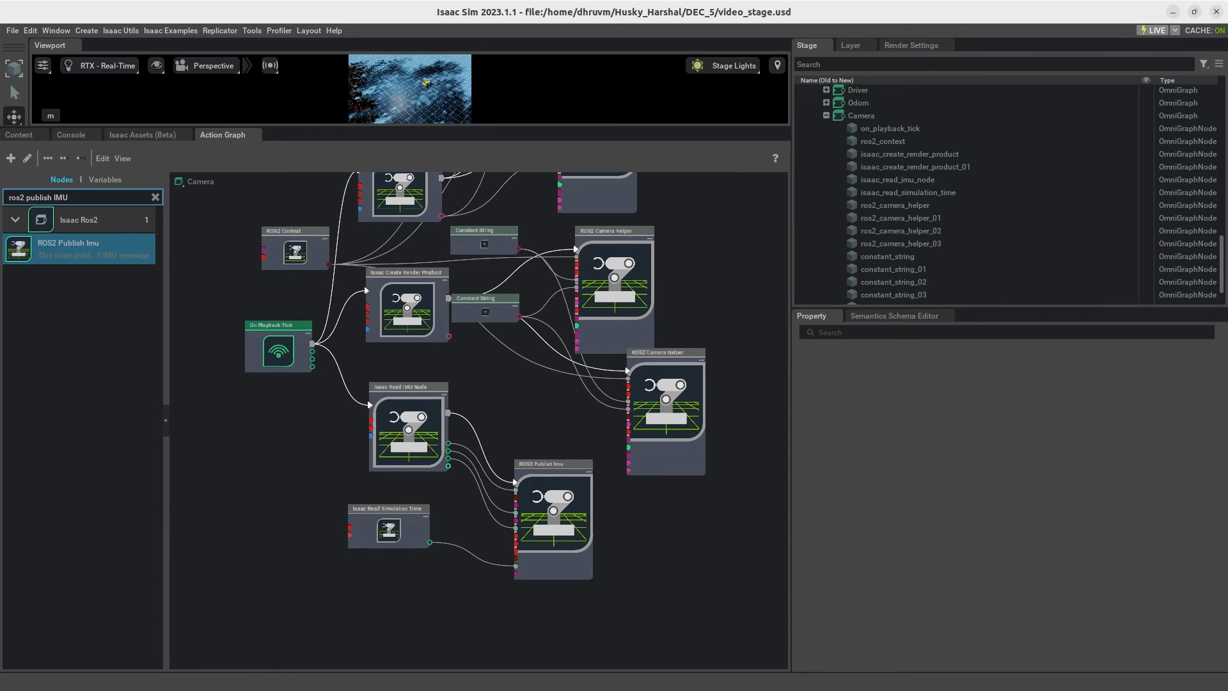
scroll(512, 425, up, 2)
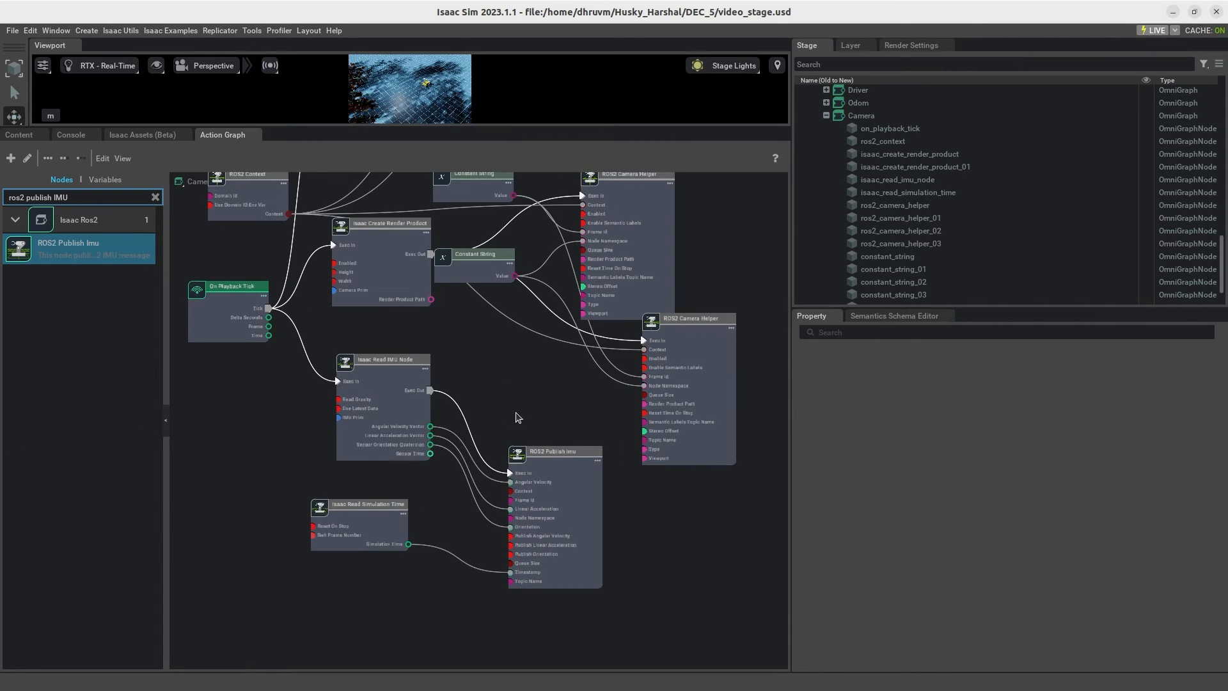
scroll(564, 448, up, 1)
click(331, 257)
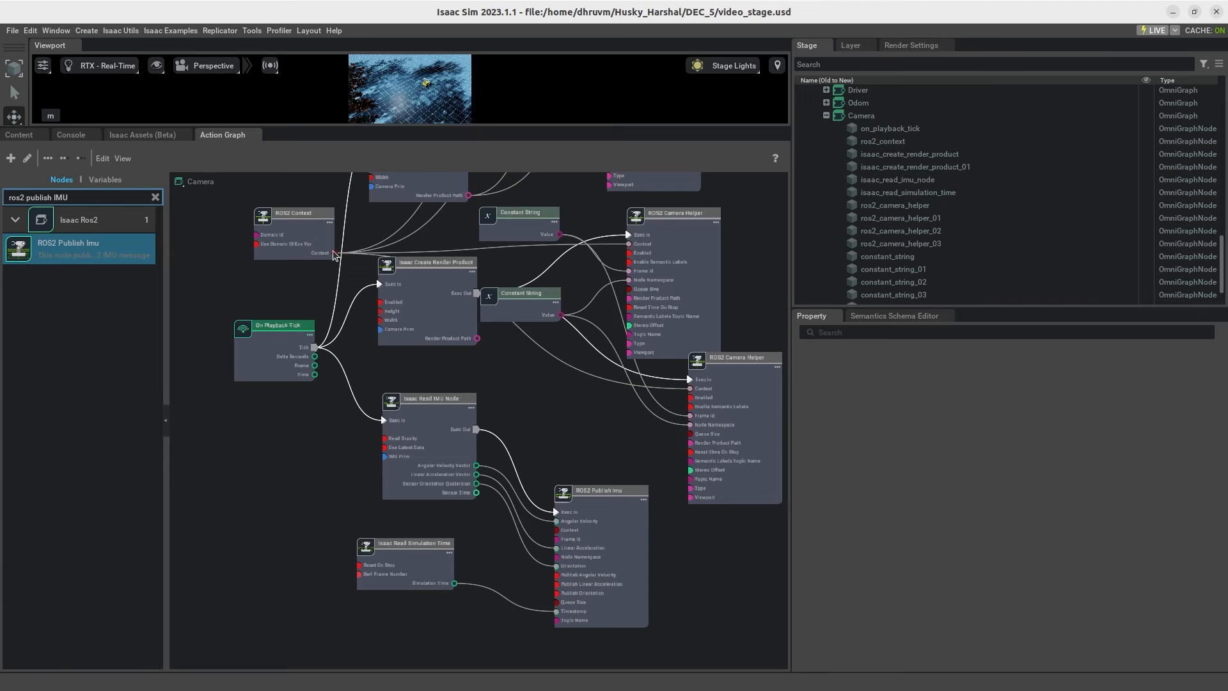
drag(351, 292, 556, 530)
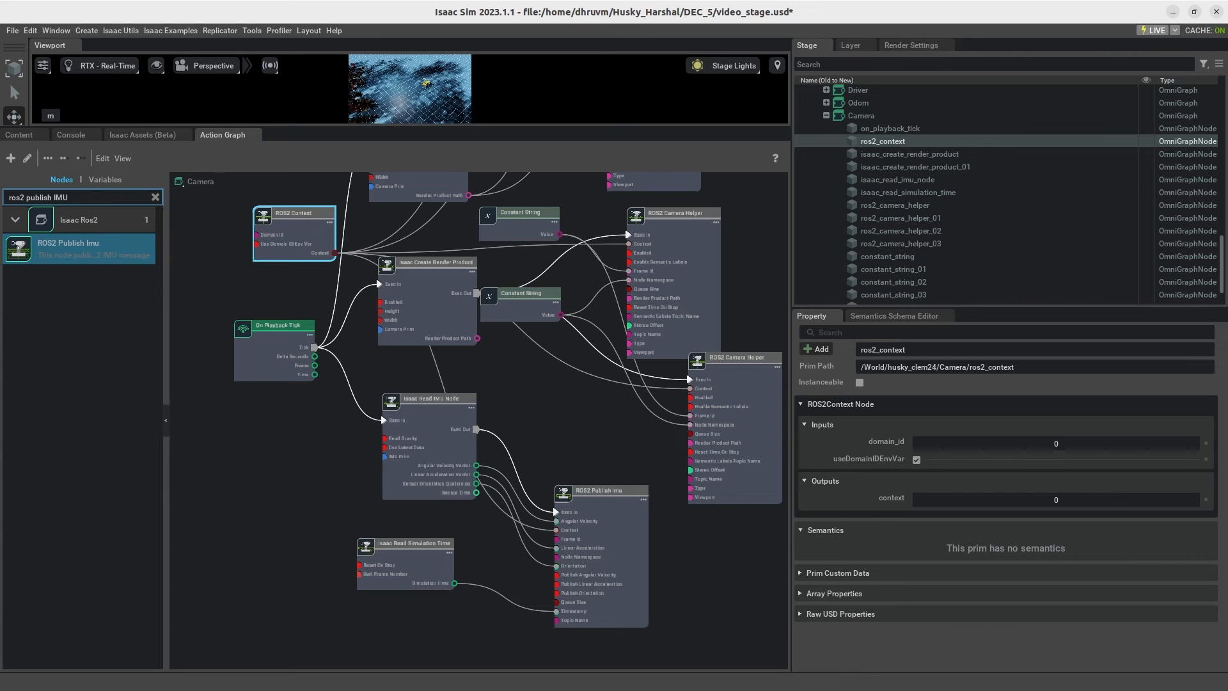
scroll(632, 563, up, 2)
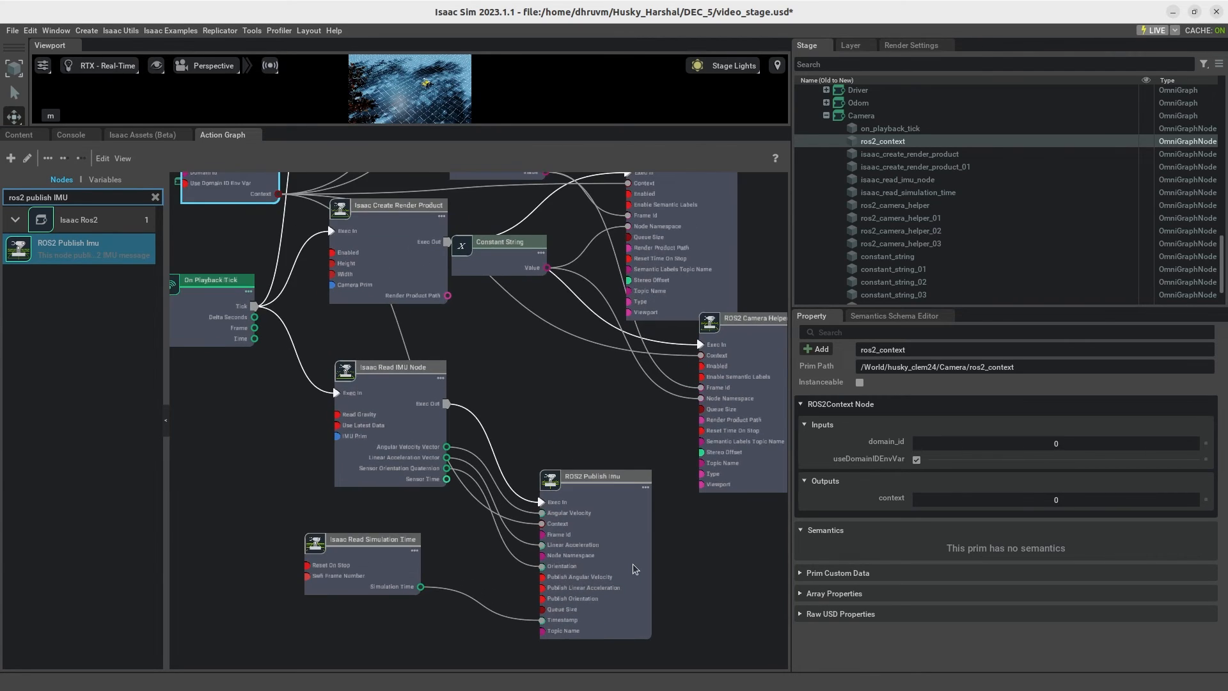
Step: Connect the second Isaac Create Render Product node's Render Product Path to the matching inputs of its two ROS2 Camera Helper nodes
click(397, 426)
scroll(611, 419, down, 2)
scroll(459, 381, down, 2)
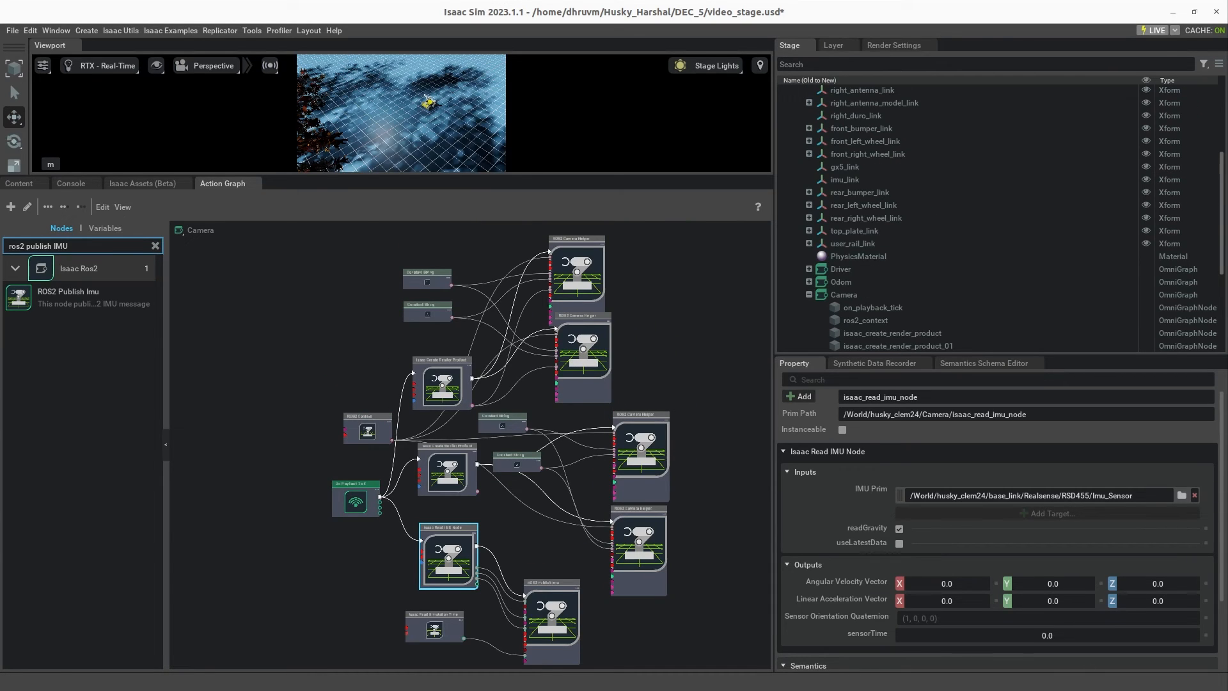
scroll(494, 474, up, 3)
scroll(514, 583, up, 3)
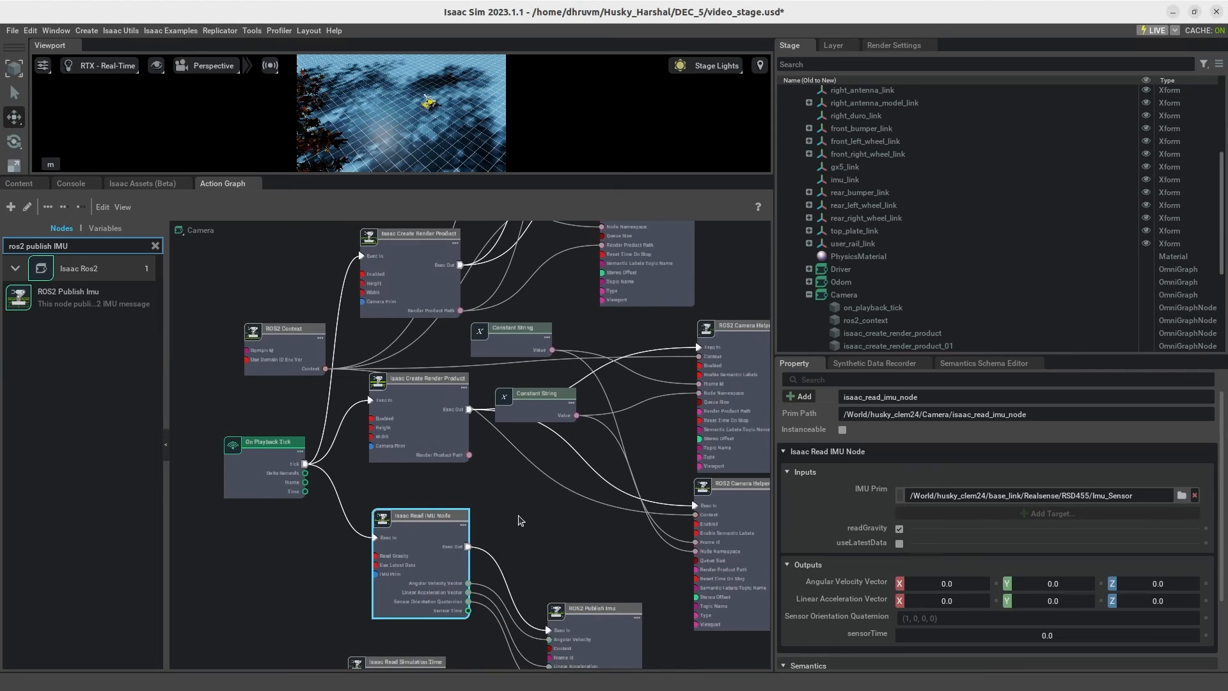
scroll(439, 499, down, 3)
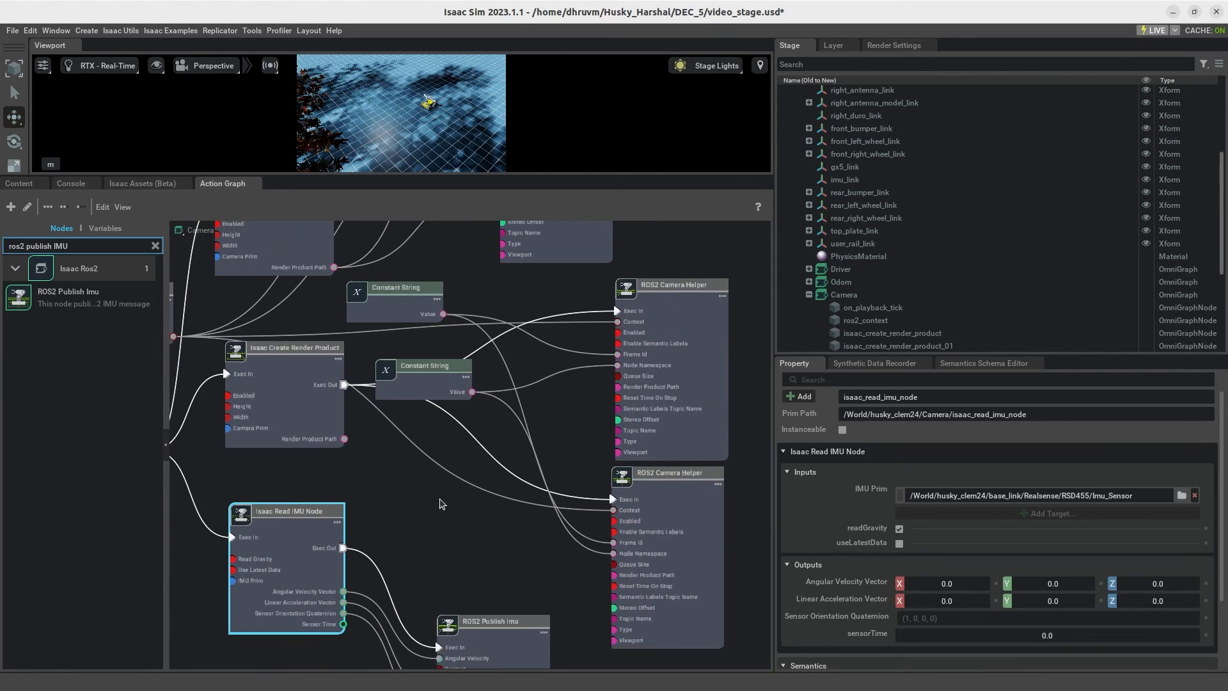
drag(329, 445, 603, 387)
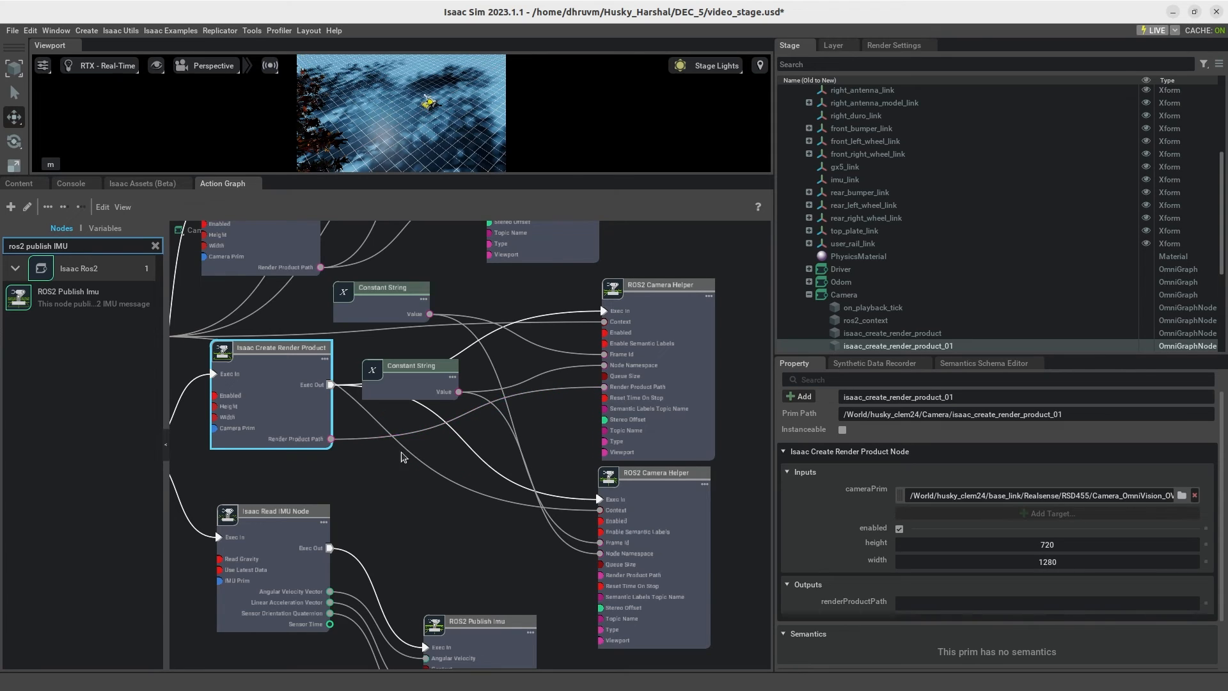
drag(330, 442, 600, 575)
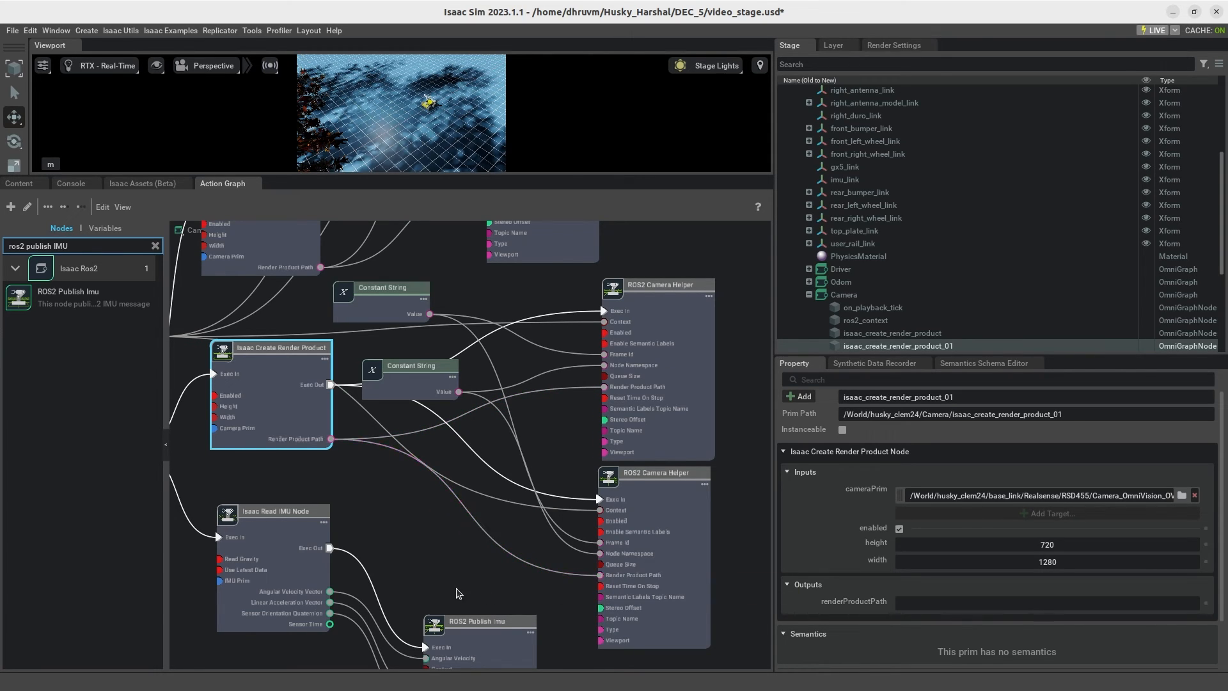
click(447, 569)
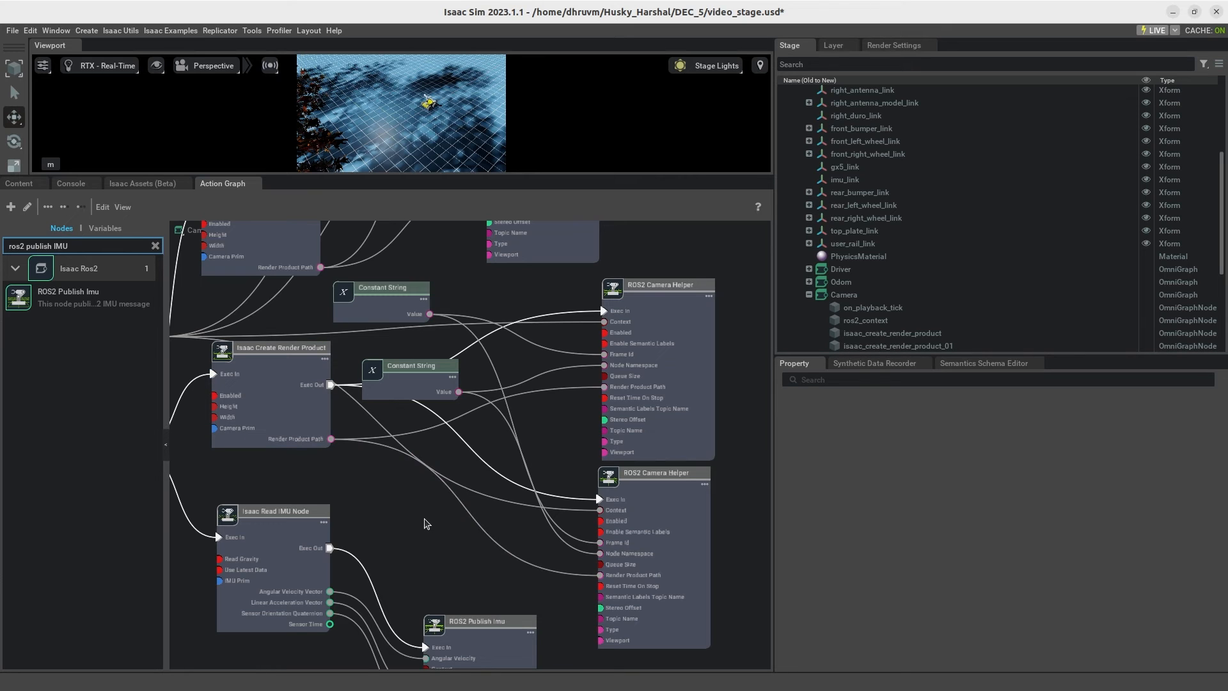
Step: Save the rewired camera graph to video_stage.usd
scroll(428, 524, down, 2)
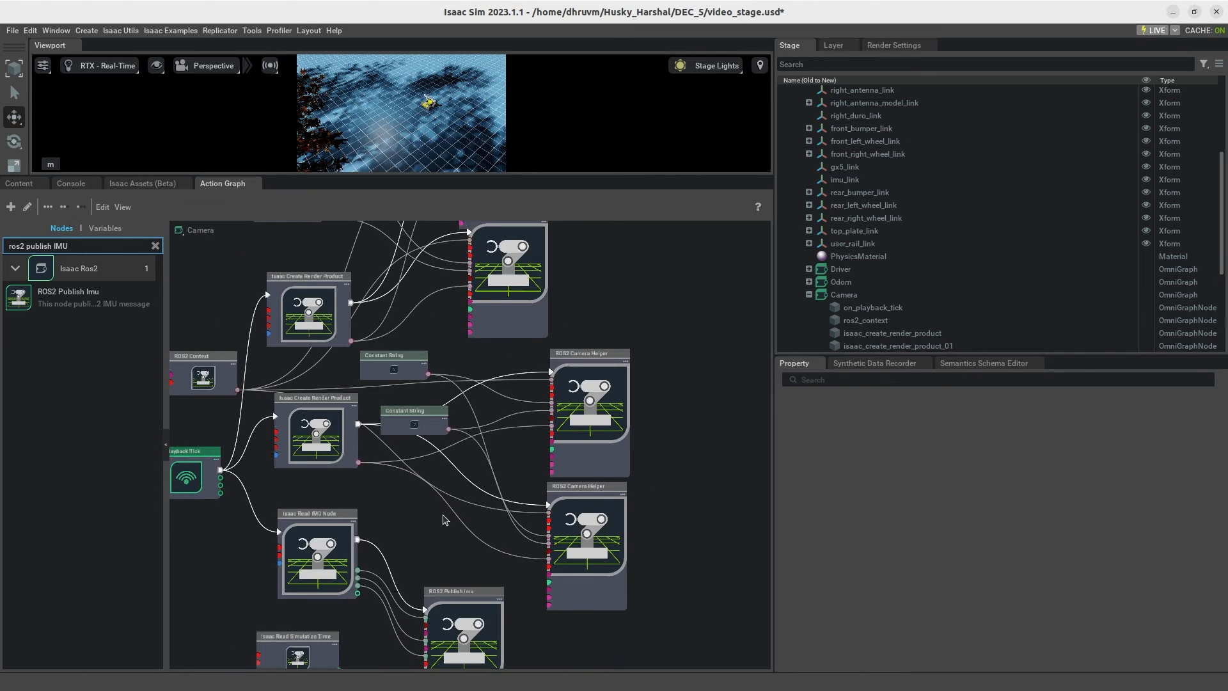
key(ctrl+s)
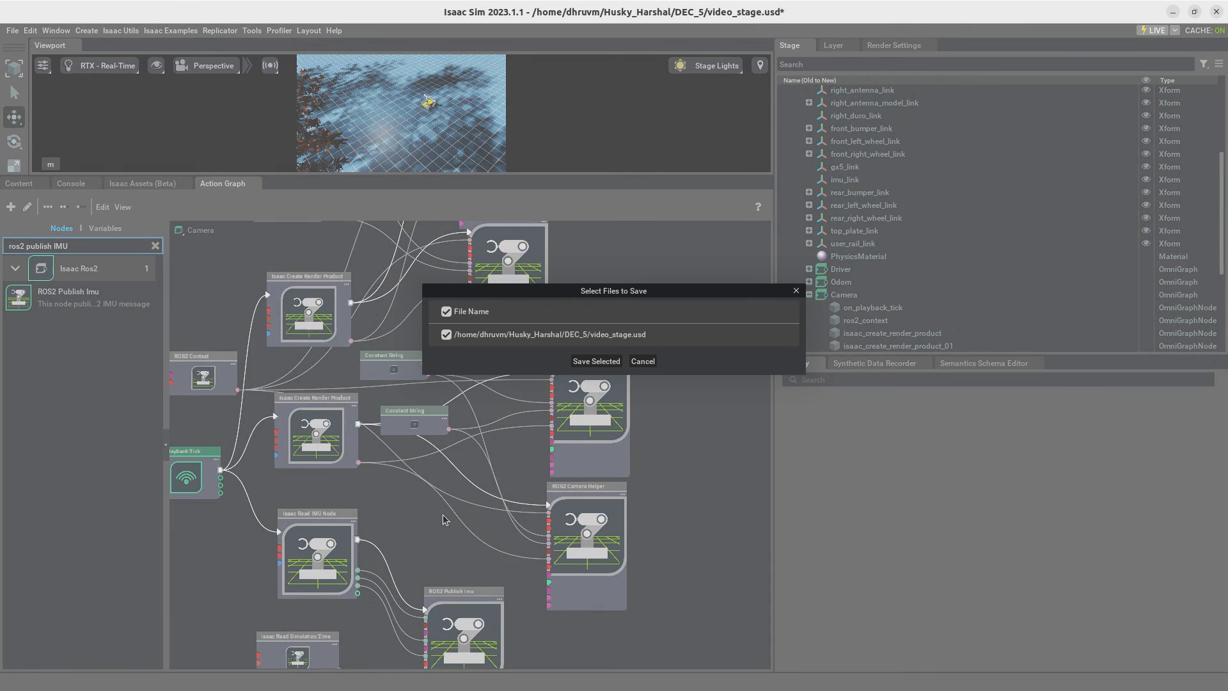
click(596, 362)
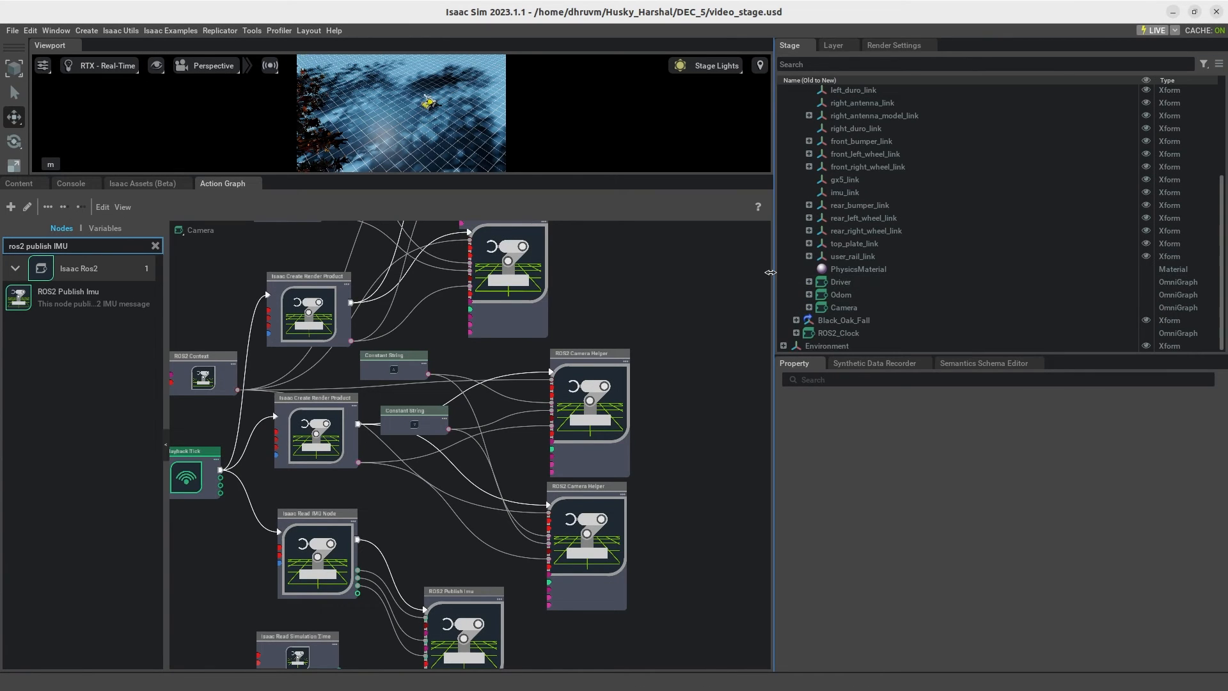
Step: Enlarge the viewport by shrinking the surrounding panels, and start the simulation
drag(775, 275, 1045, 256)
drag(640, 180, 757, 530)
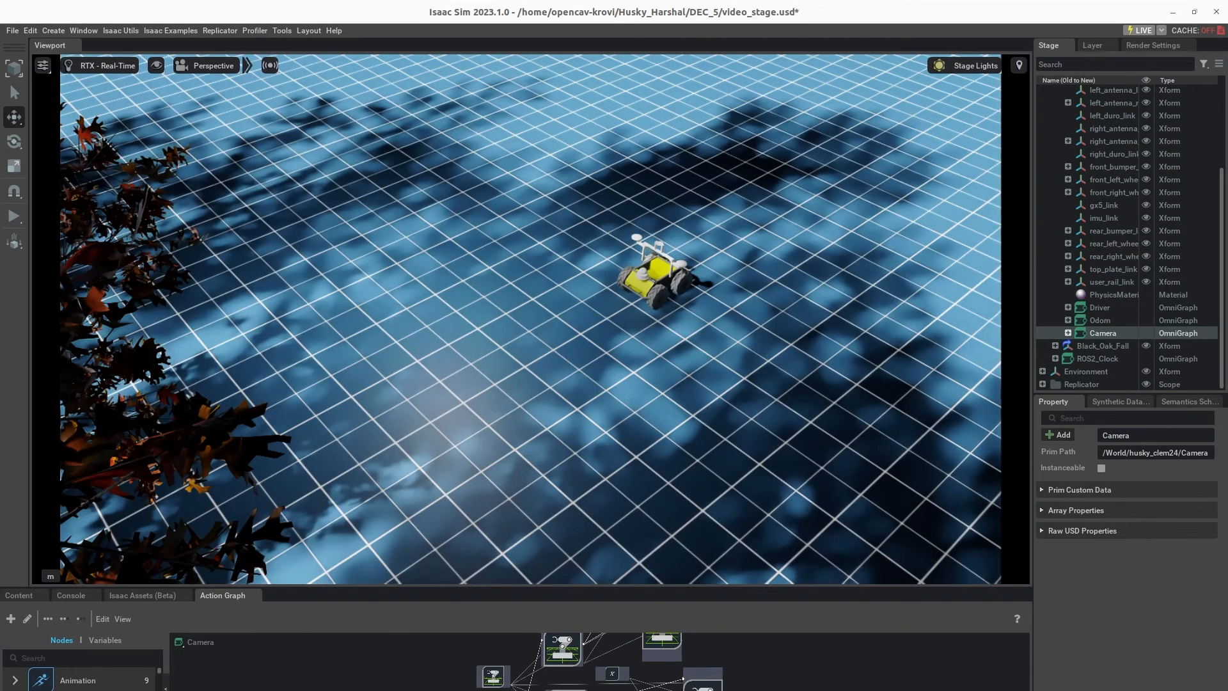
click(14, 216)
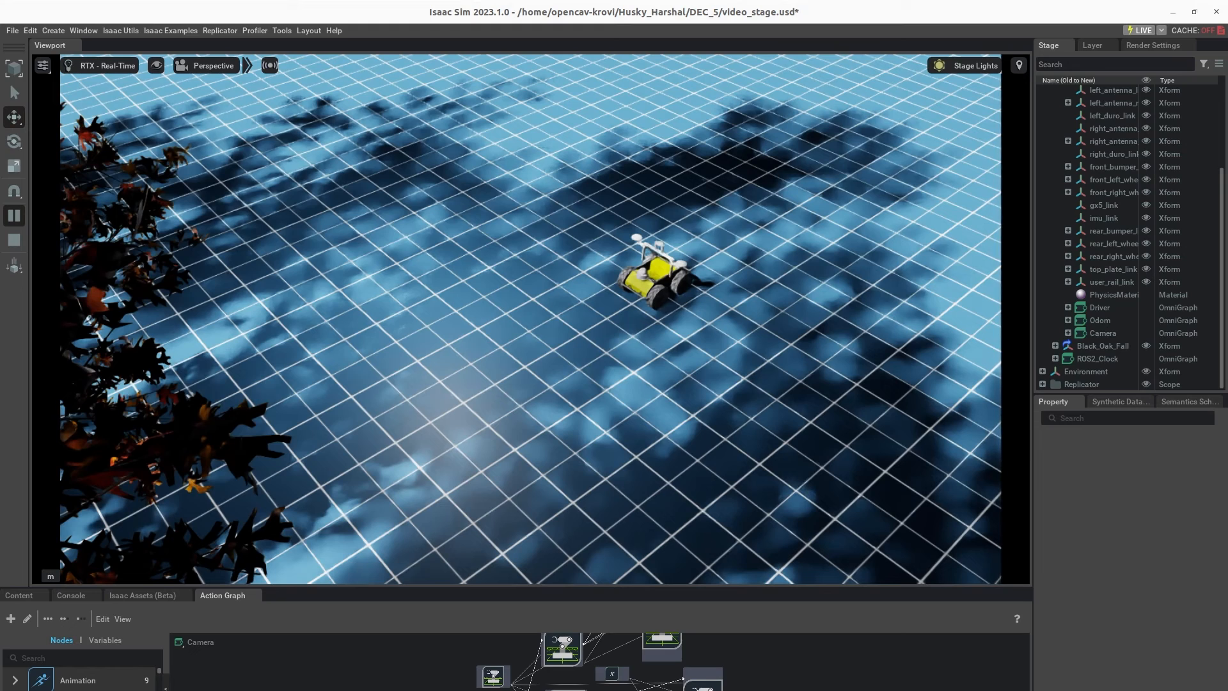
Step: Switch to the terminal and list the active ROS2 topics with ros2 topic list
key(alt+Tab)
drag(325, 107, 669, 161)
click(569, 187)
text(ros2 topic list)
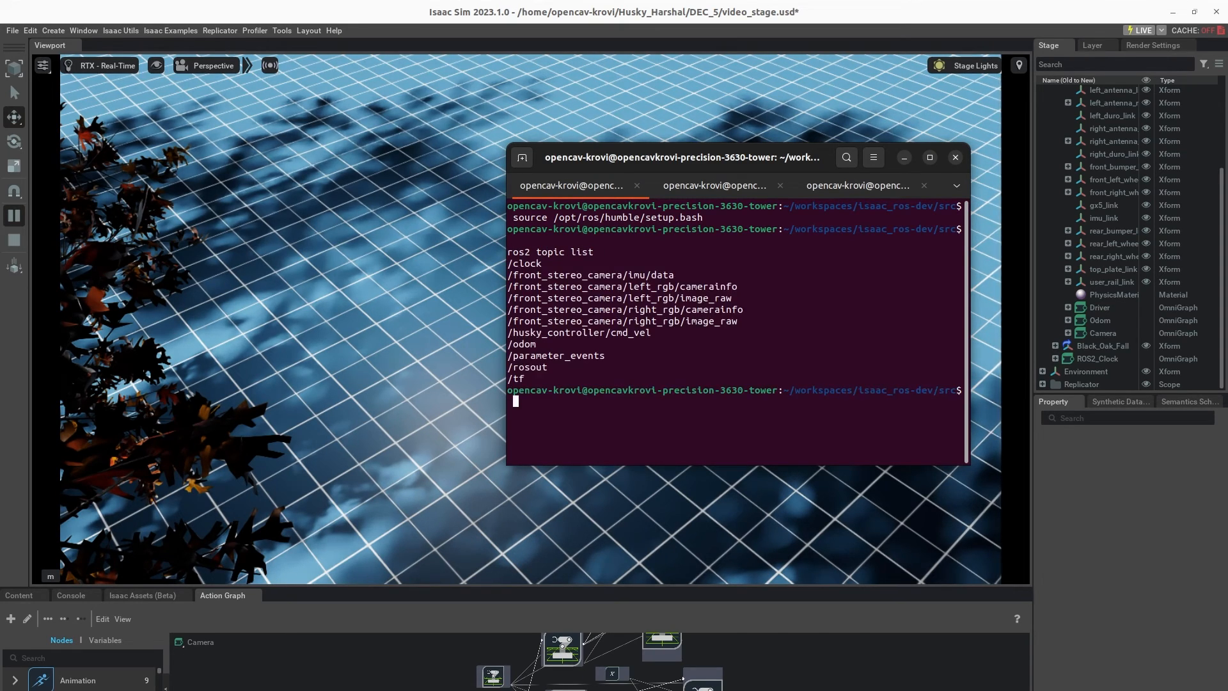
Step: Launch rviz2 from the terminal, widen its window and set the Fixed Frame to base_link
text(rviz2)
key(Return)
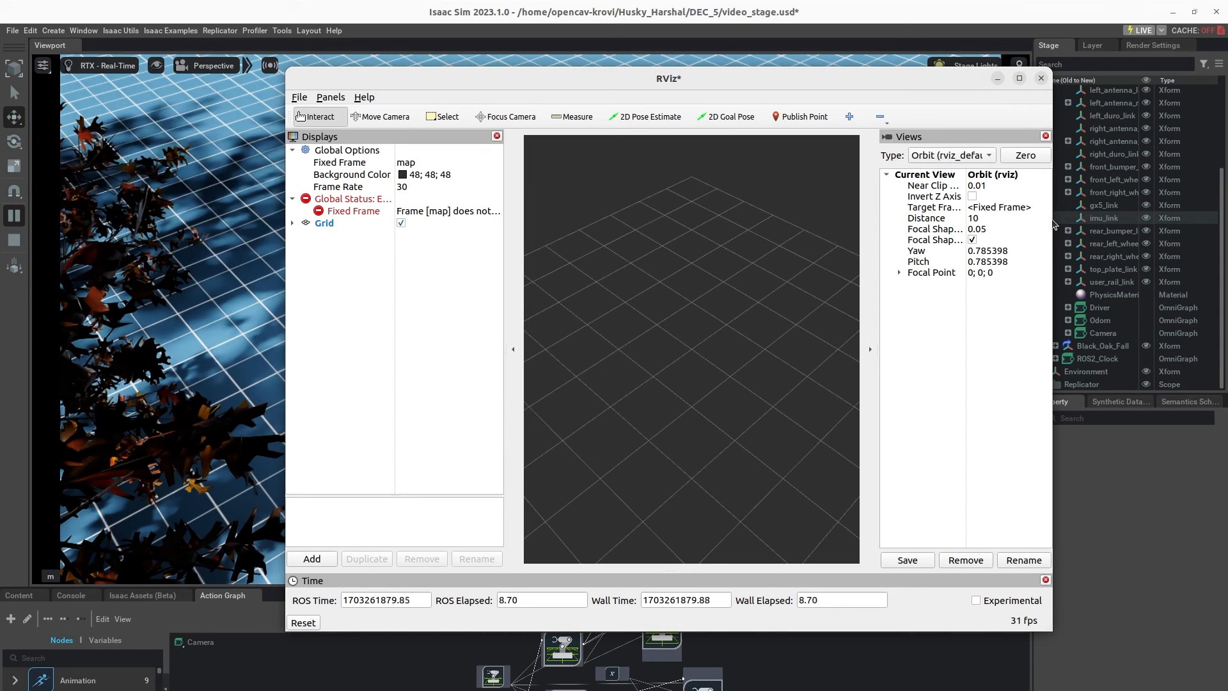
drag(1054, 224, 1191, 224)
click(493, 162)
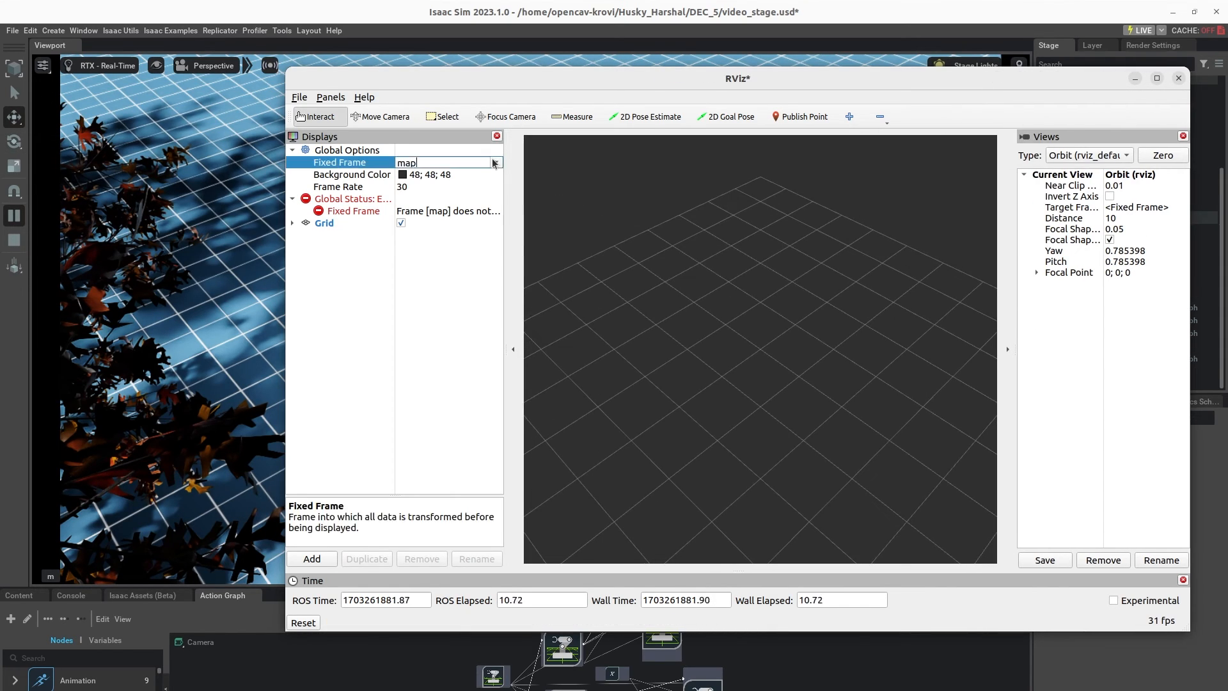
click(494, 162)
click(472, 183)
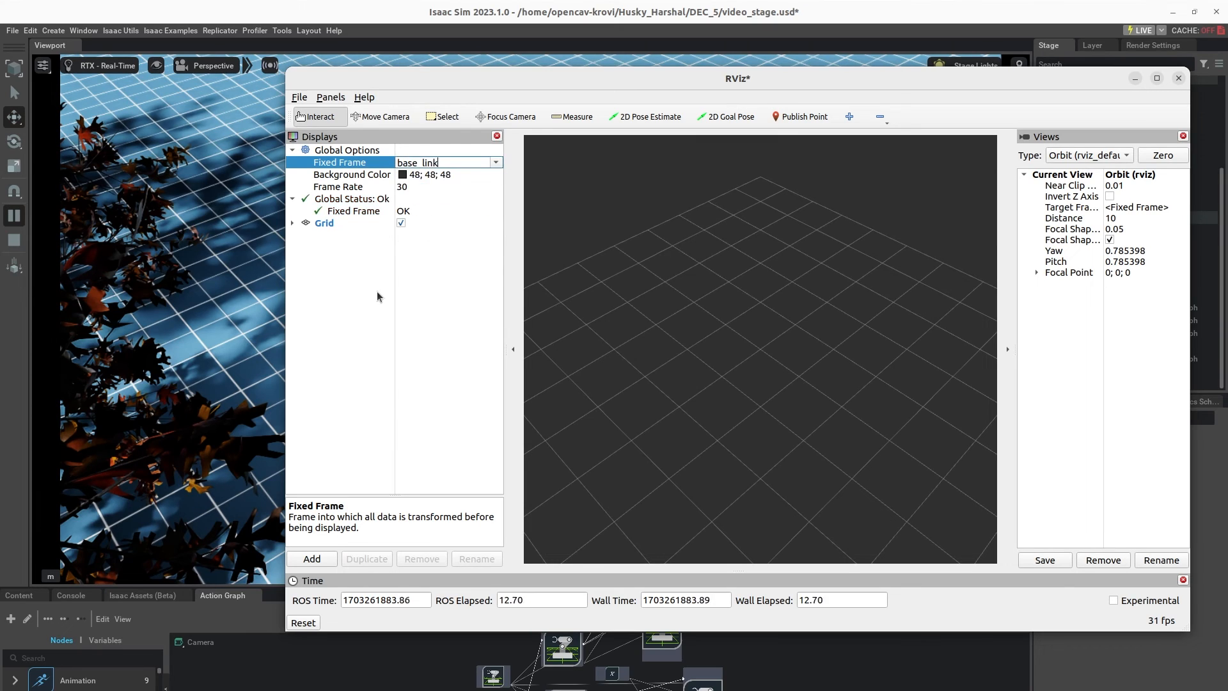
Step: Add an Image display for the /front_stereo_camera/left_rgb/image_raw topic
click(312, 558)
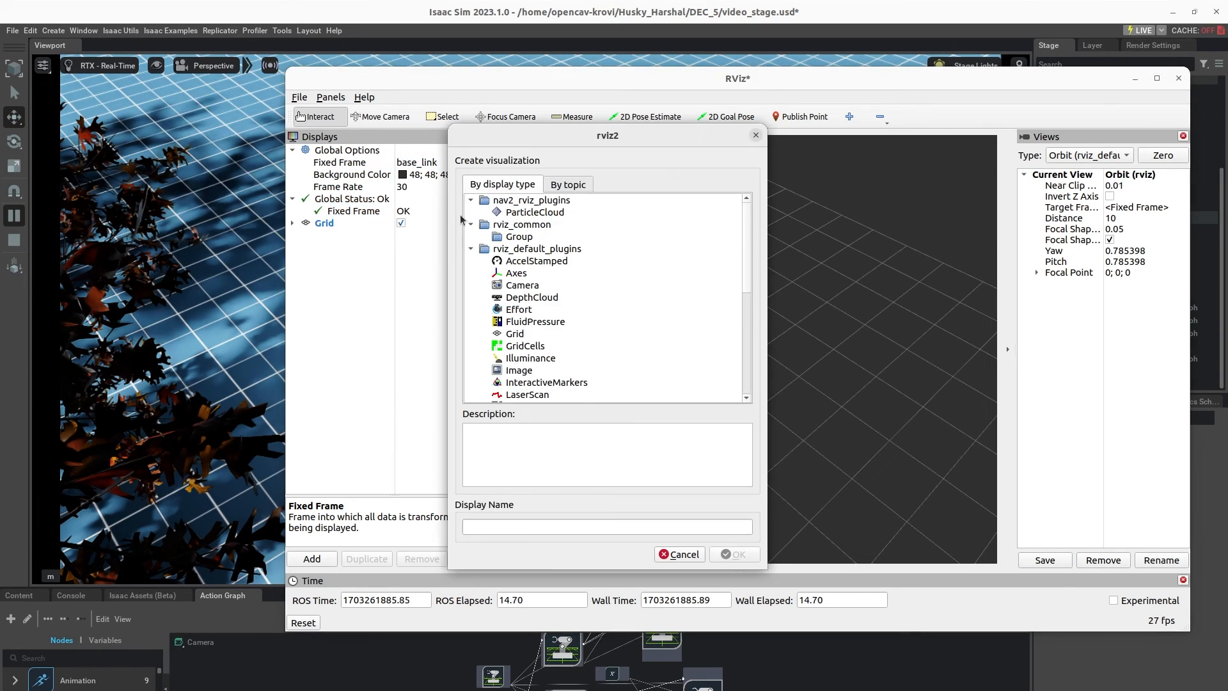
click(566, 185)
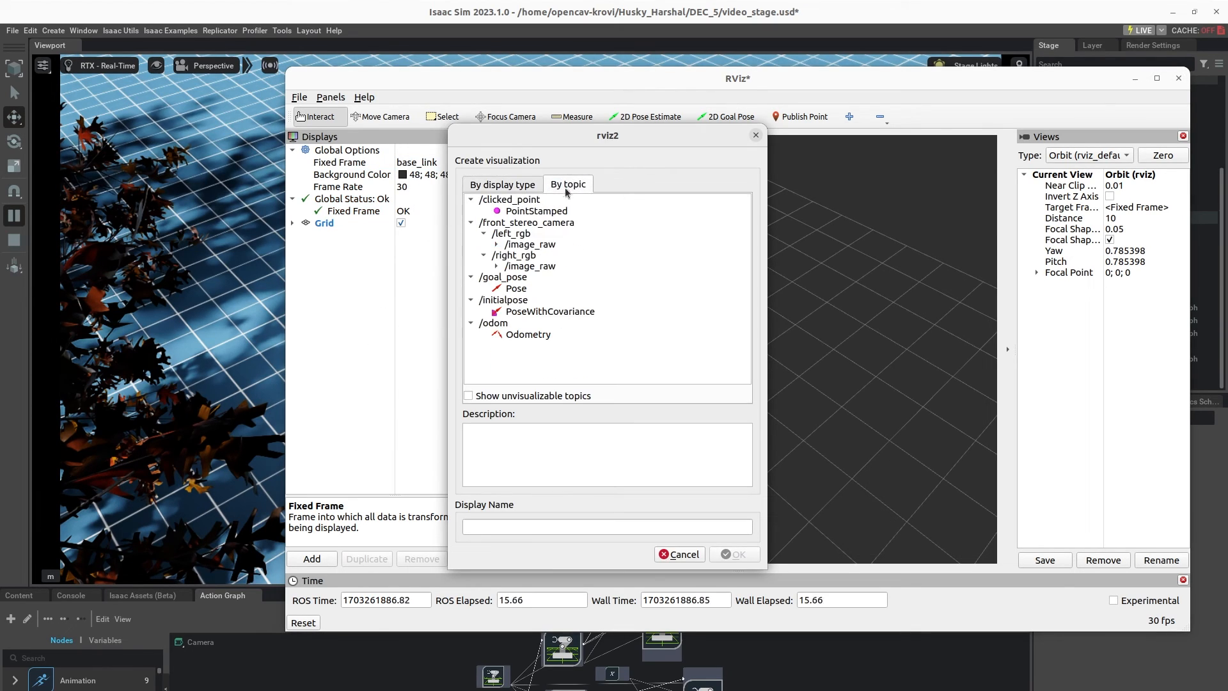
click(498, 245)
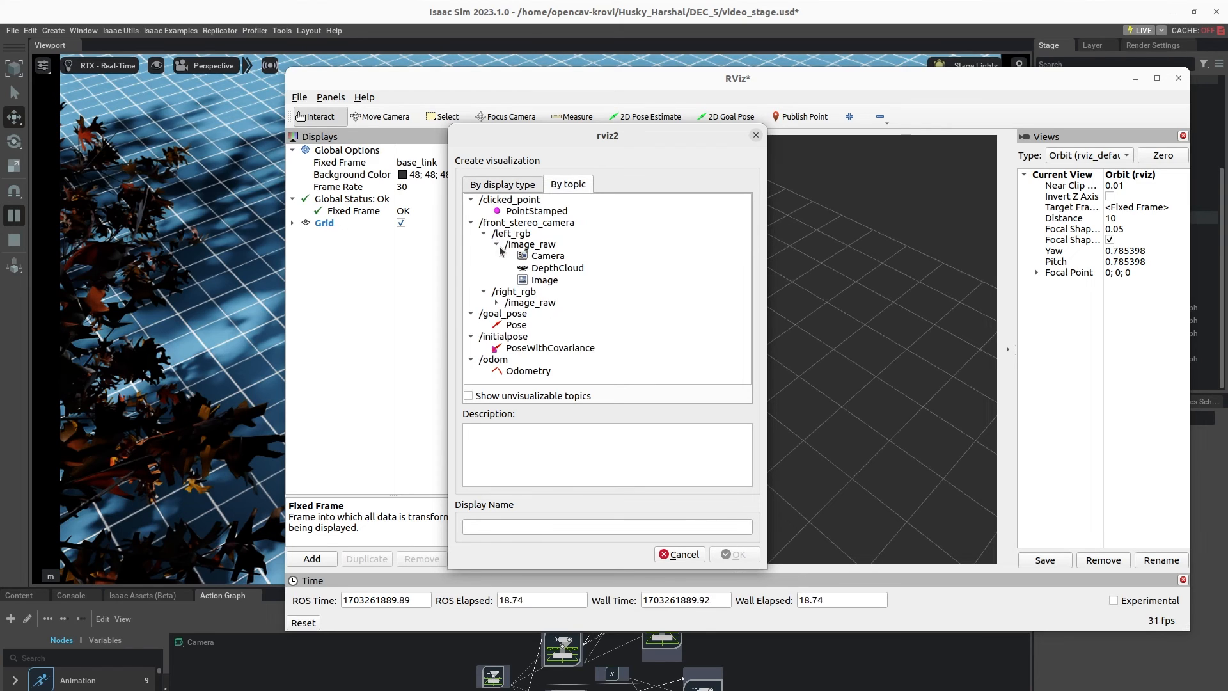
click(548, 281)
click(725, 561)
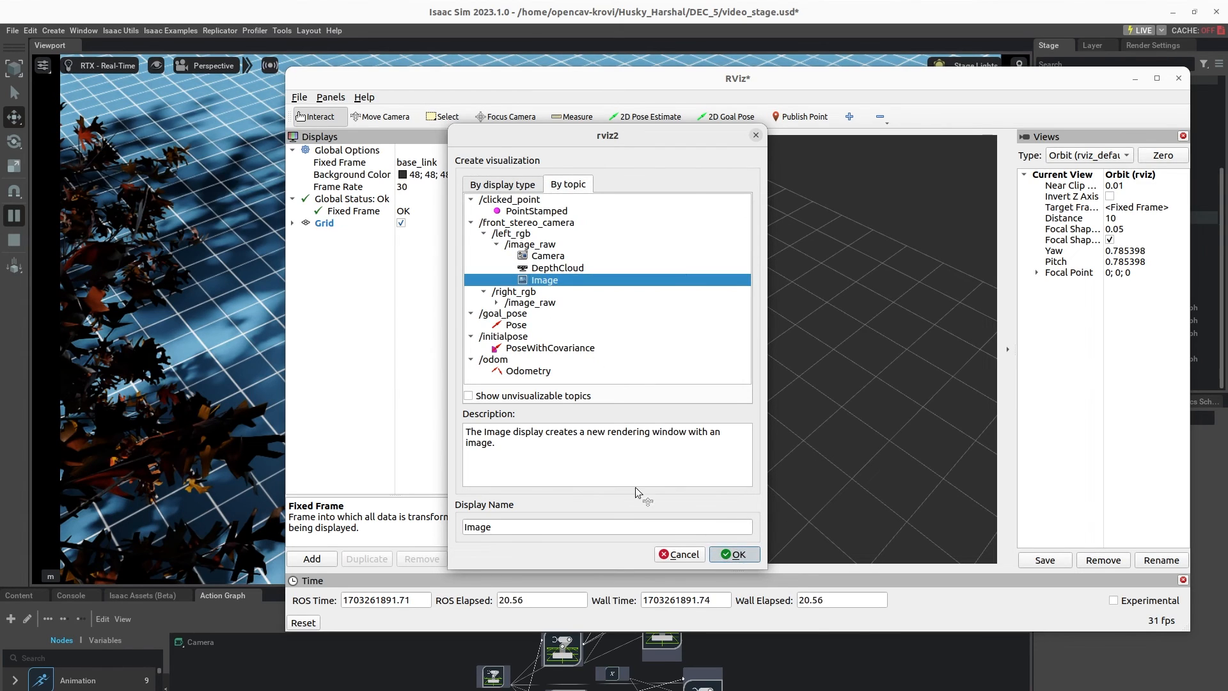
Step: Enlarge the Image display for a clearer camera feed and shift the RViz window aside
drag(404, 445, 407, 316)
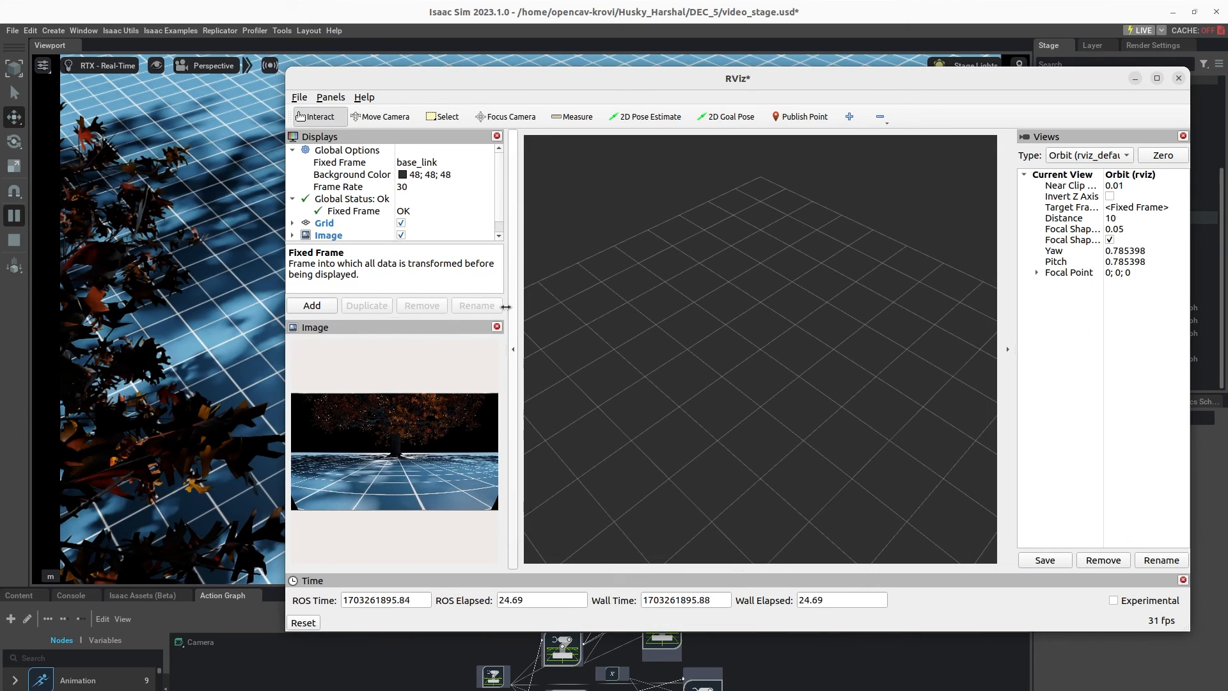
drag(510, 314, 843, 314)
drag(831, 84, 869, 77)
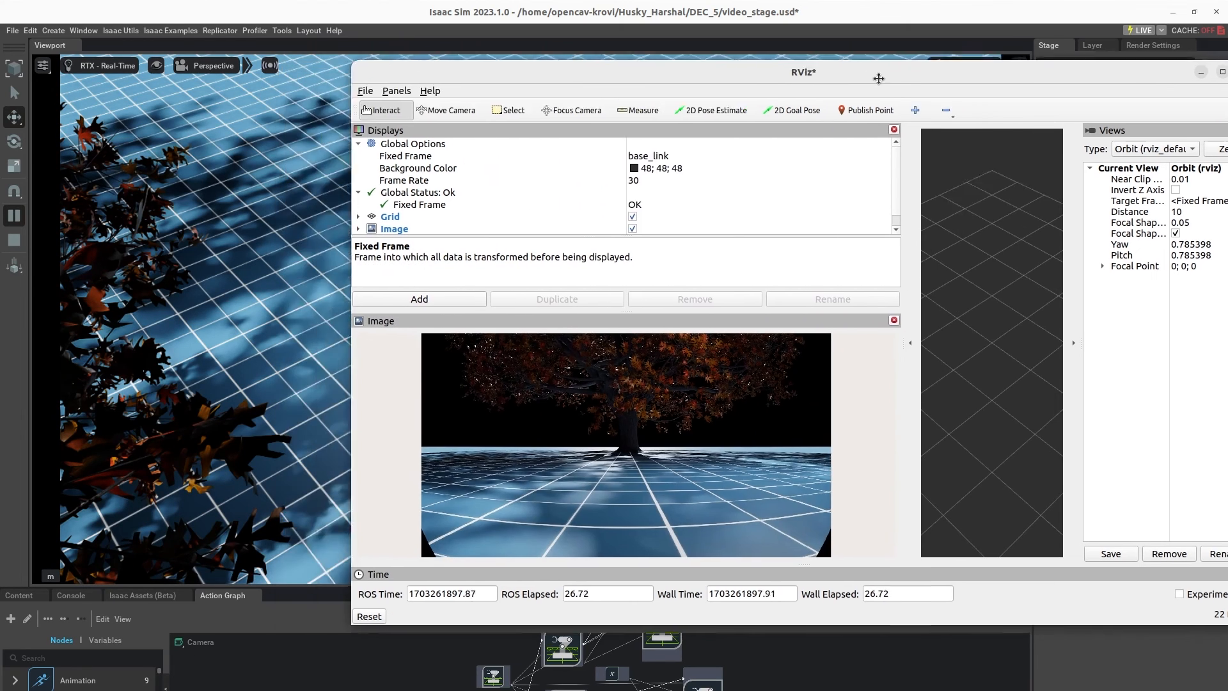
Step: Switch the Isaac Sim viewport to Camera_OmniVision_OV9782_Left and compare its view with the RViz image
click(221, 71)
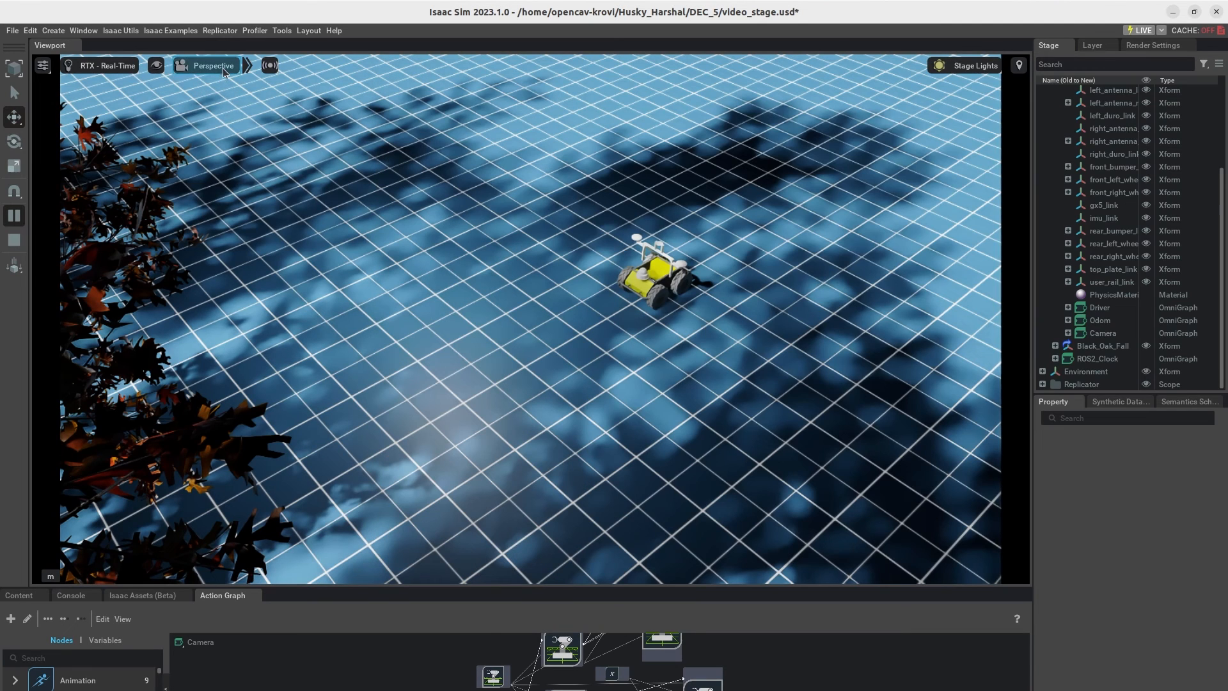
click(223, 71)
mouse_move(205, 91)
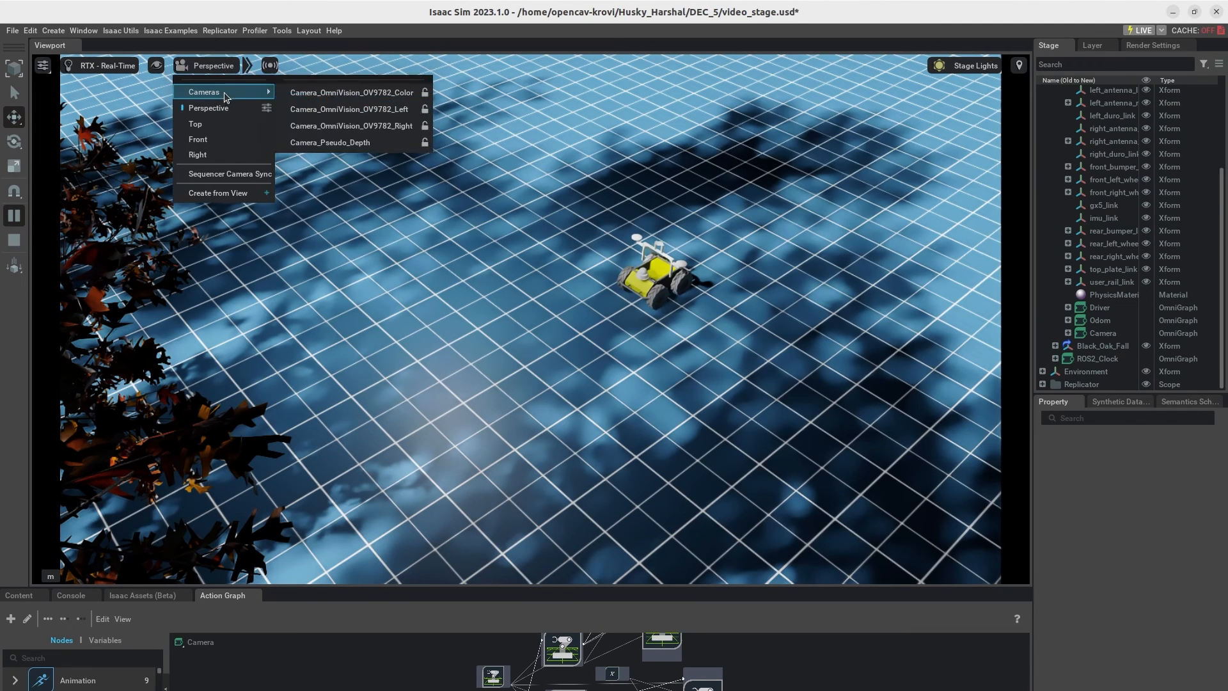
click(364, 114)
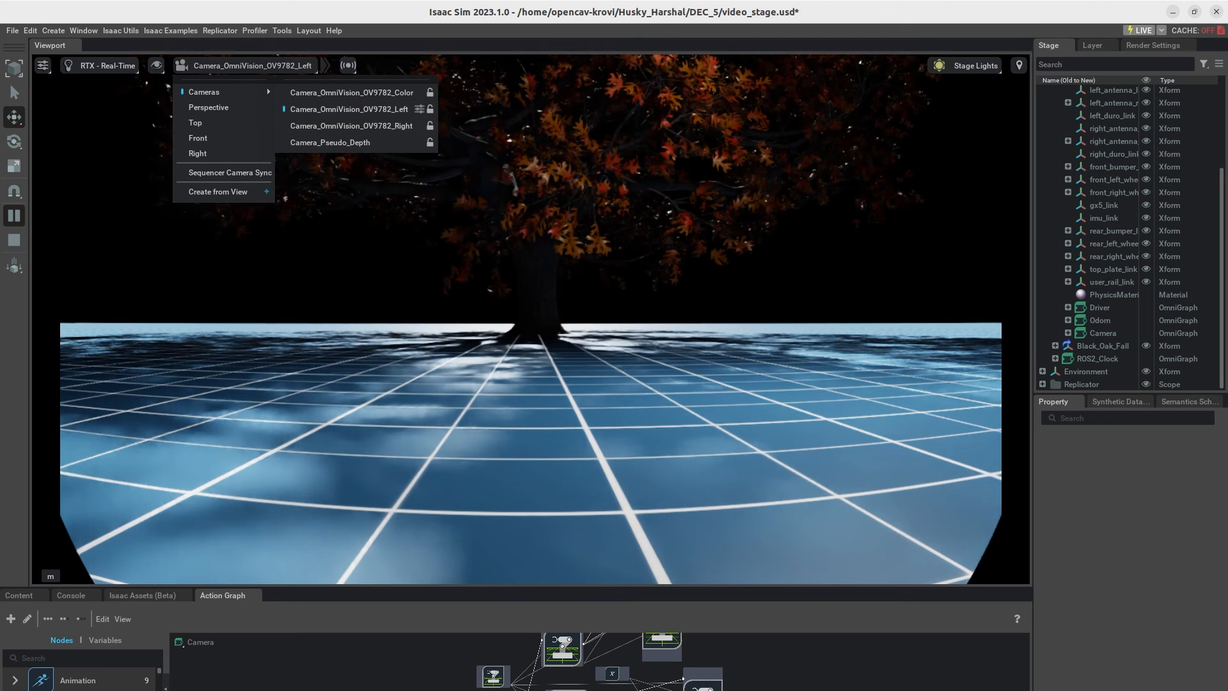
key(alt+Tab)
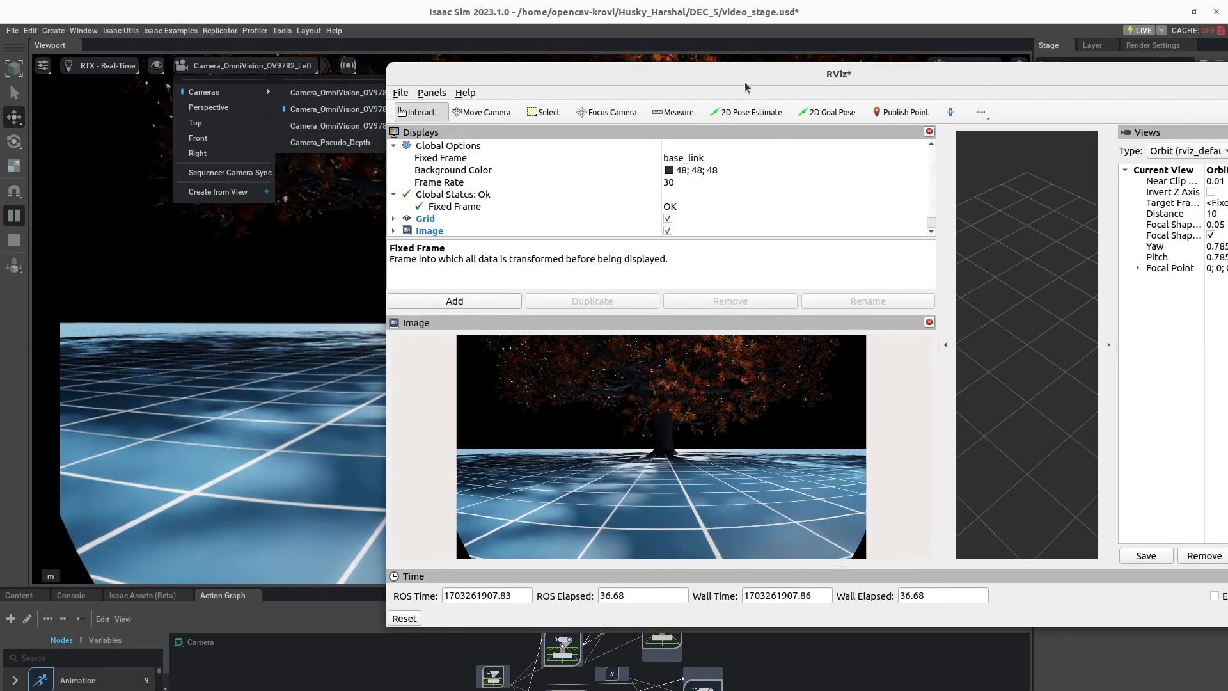
drag(742, 82, 576, 140)
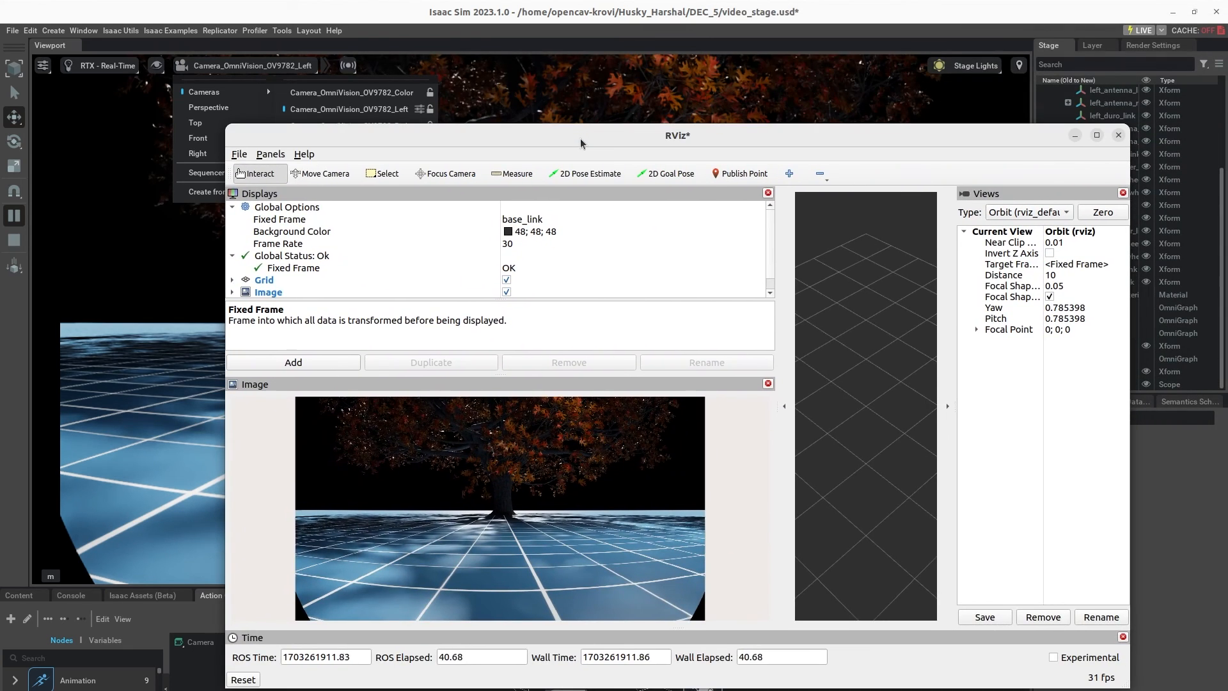
Step: Close RViz without saving and return the Isaac Sim viewport to the Perspective camera
click(1119, 135)
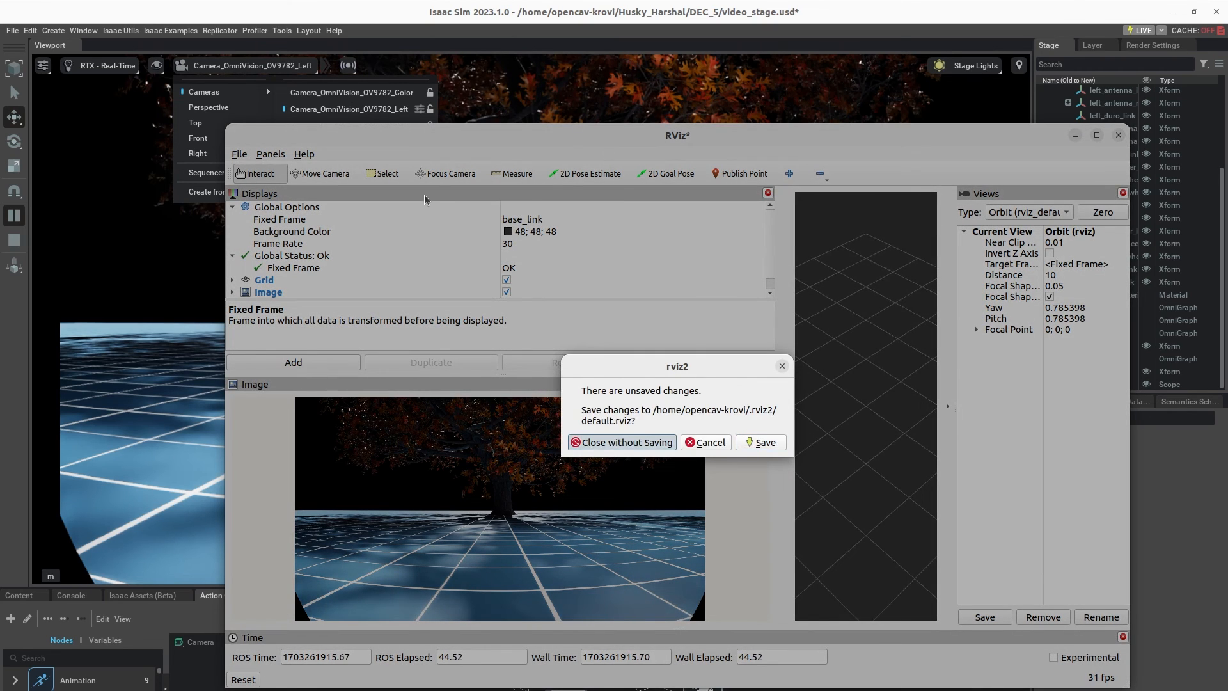
click(623, 443)
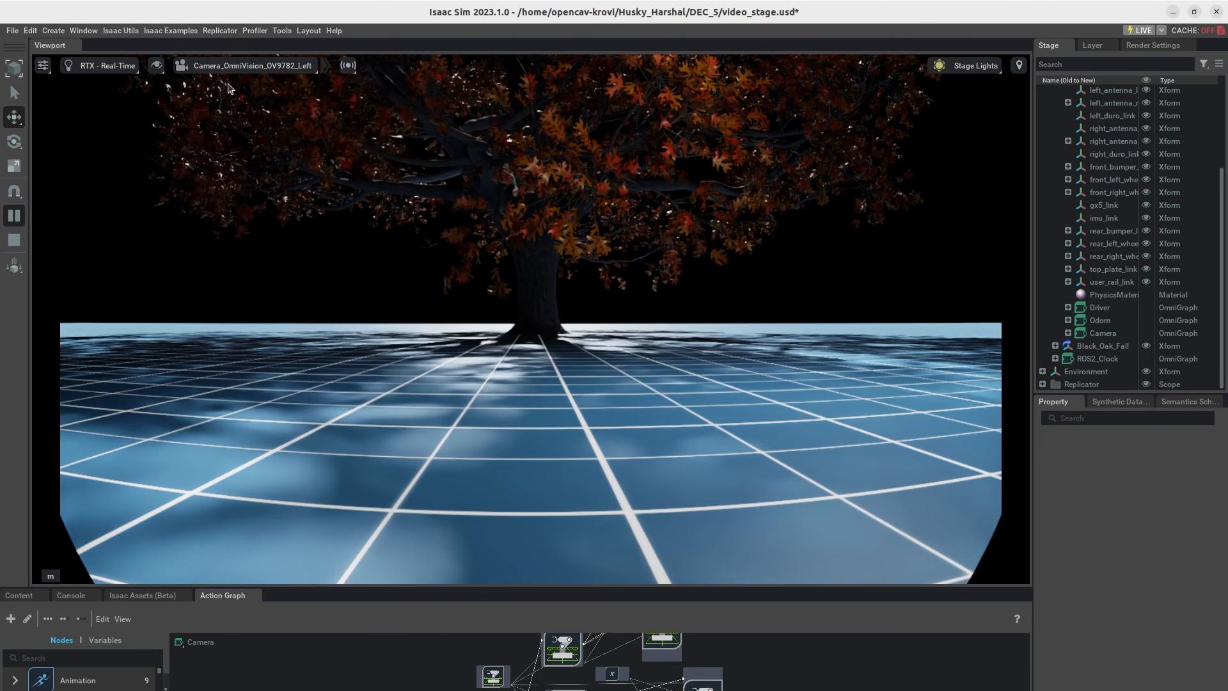
click(247, 68)
click(210, 112)
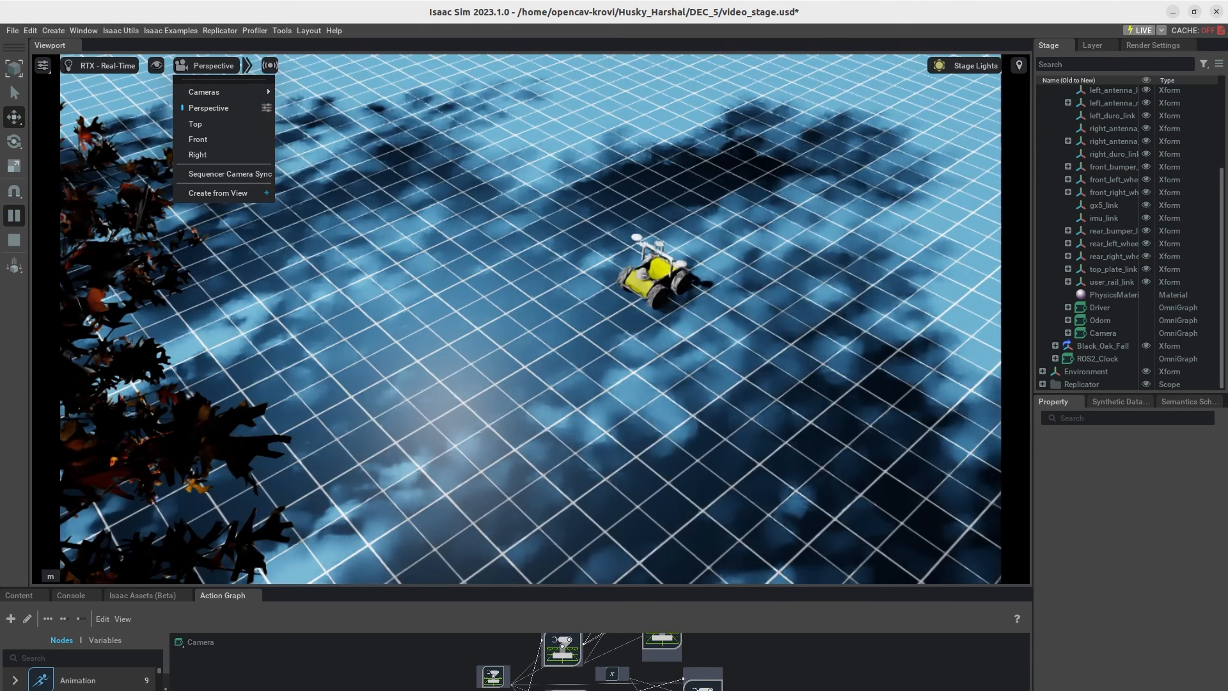
Step: Switch to the terminal and find the earlier ros2 topic pub command for /husky_controller/cmd_vel in the command history
key(alt+Tab)
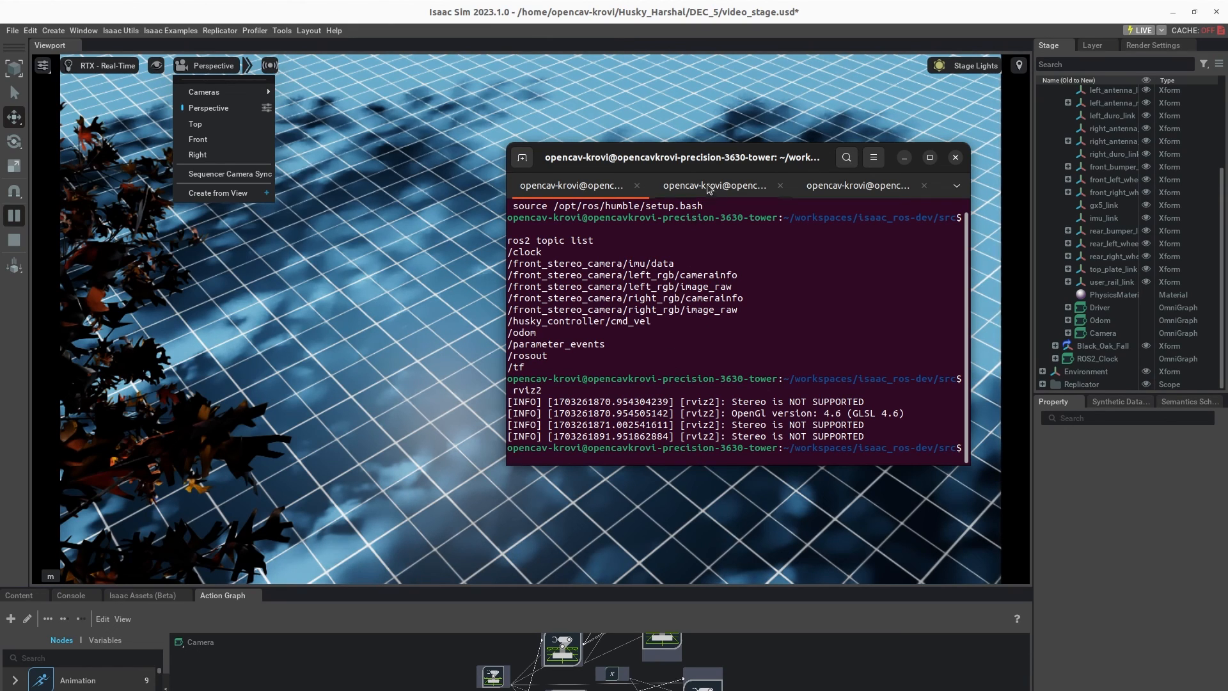
drag(712, 160, 888, 148)
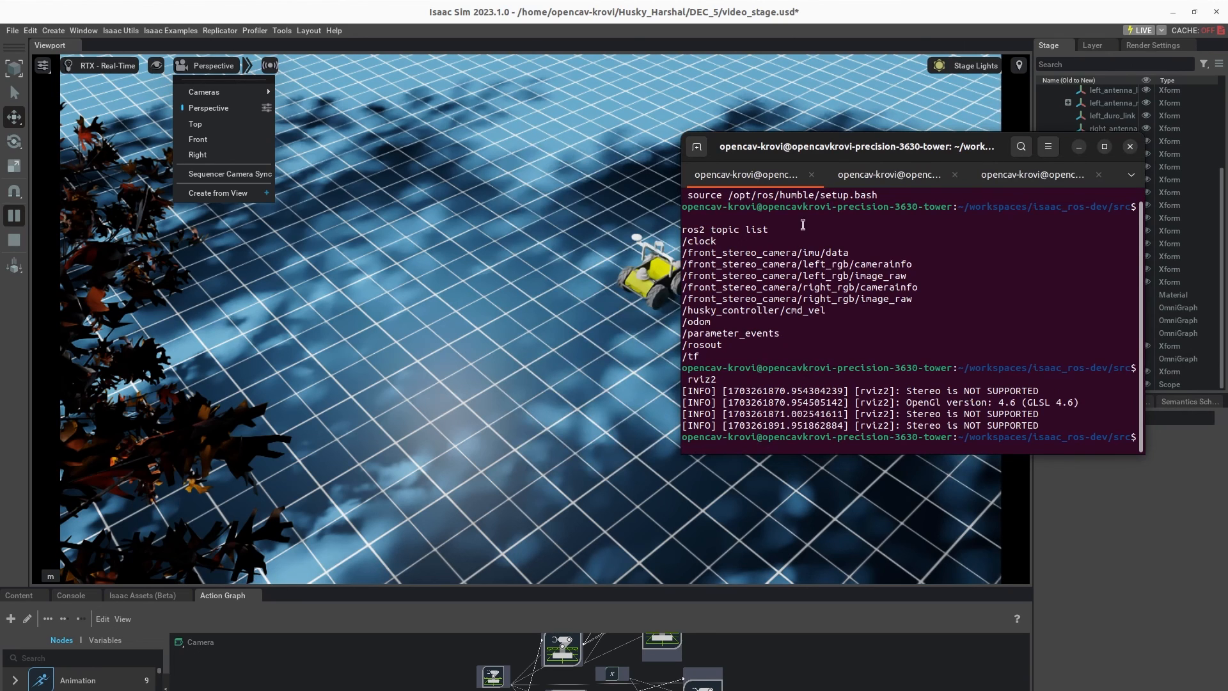
drag(824, 152, 0, 192)
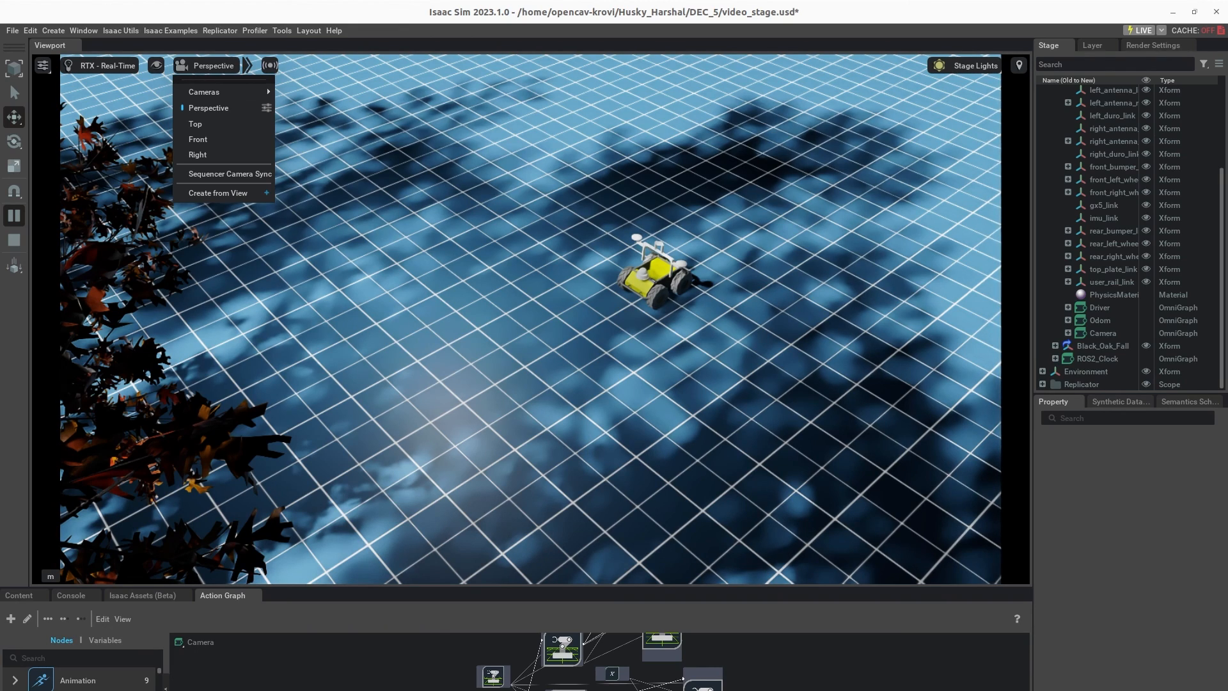
drag(0, 182, 888, 159)
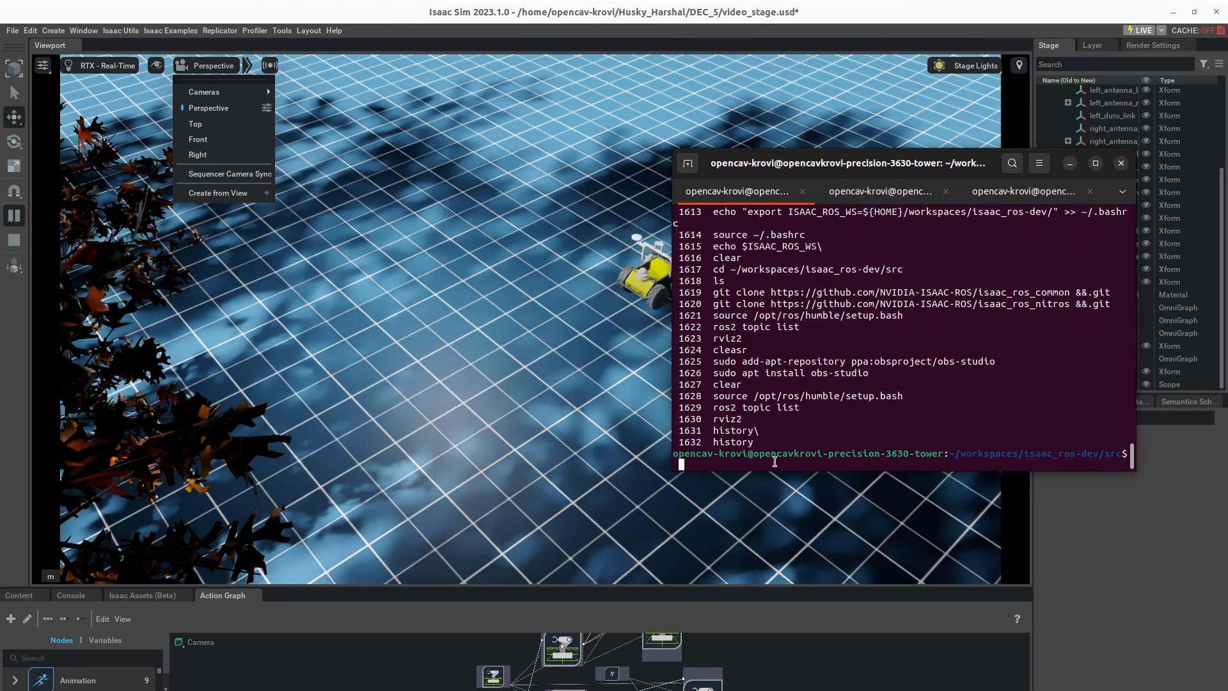
scroll(774, 461, up, 4)
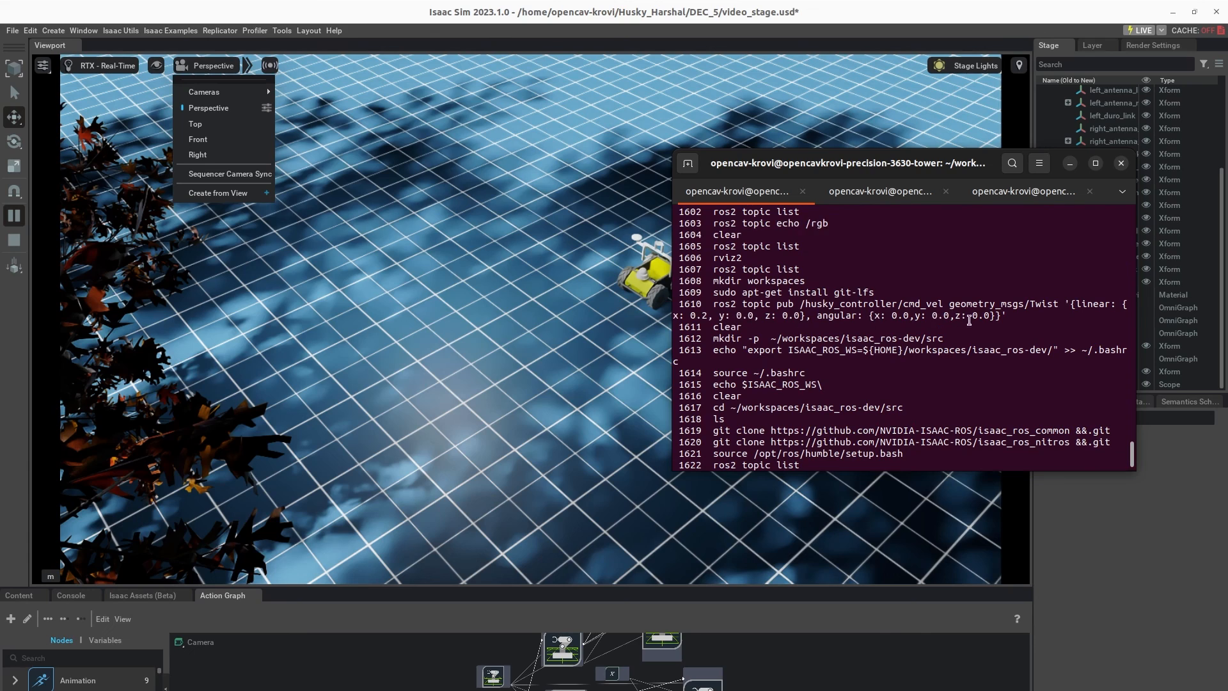
drag(1016, 313, 661, 304)
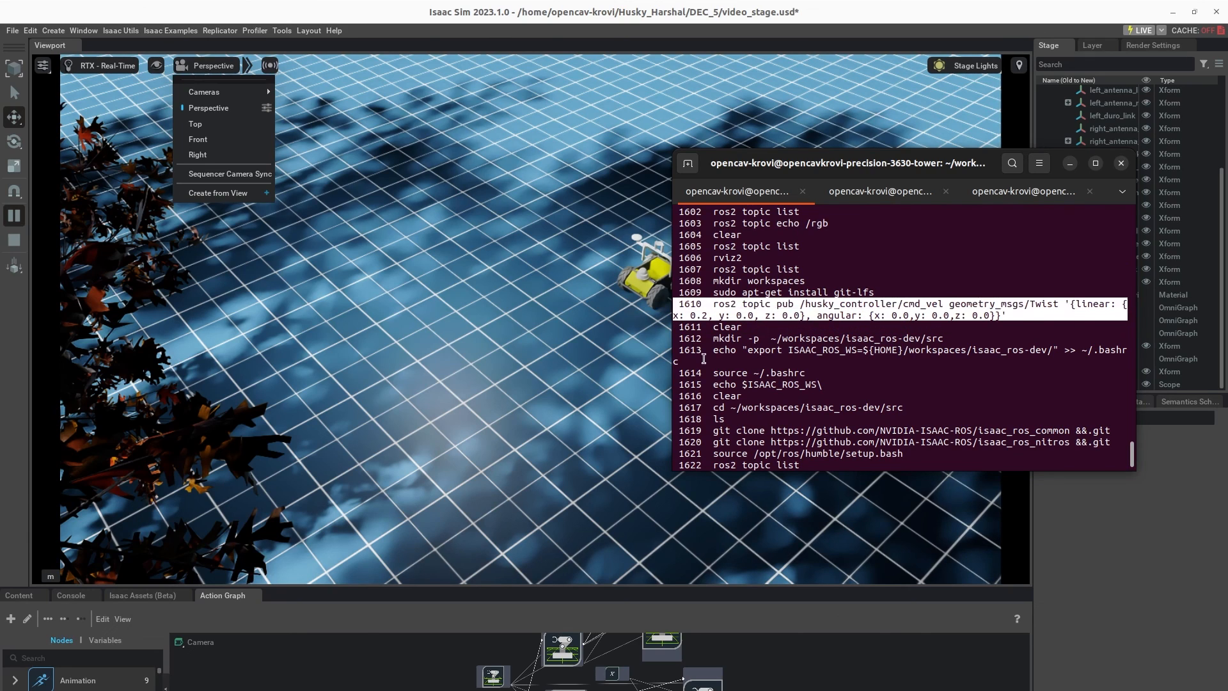
scroll(822, 388, down, 4)
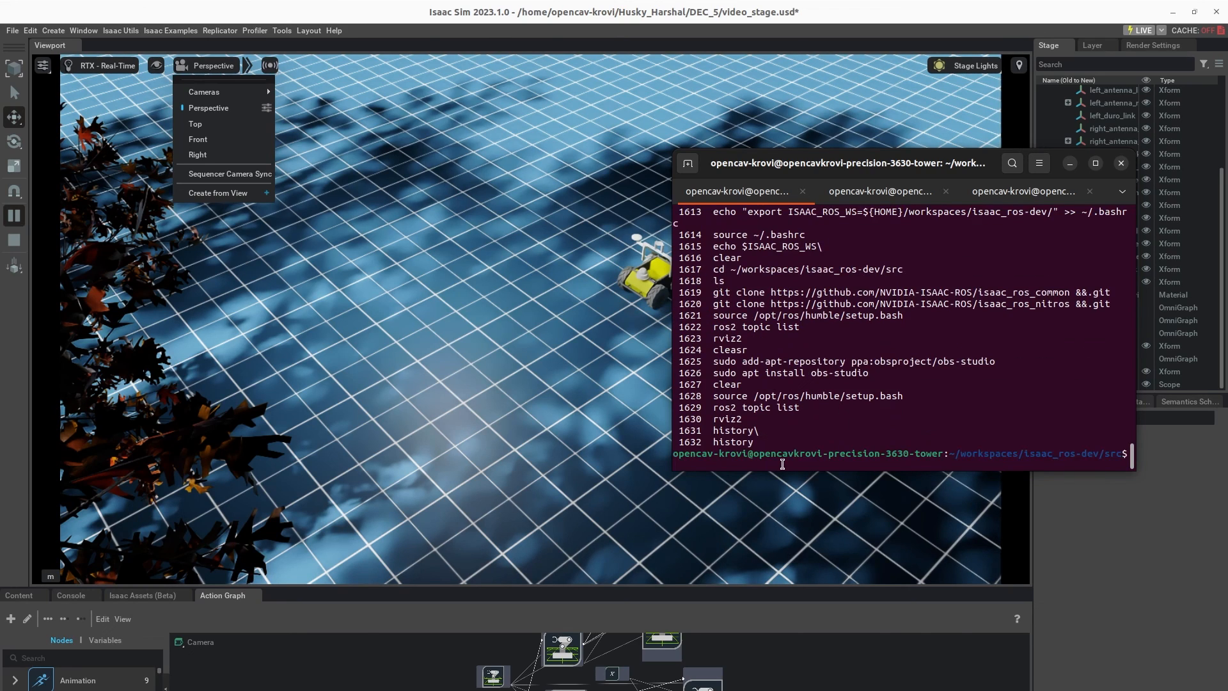
Step: Rerun history command 1610 to publish Twist messages with linear x 0.2 on /husky_controller/cmd_vel, then stop the Isaac Sim simulation
text(!1610)
key(Return)
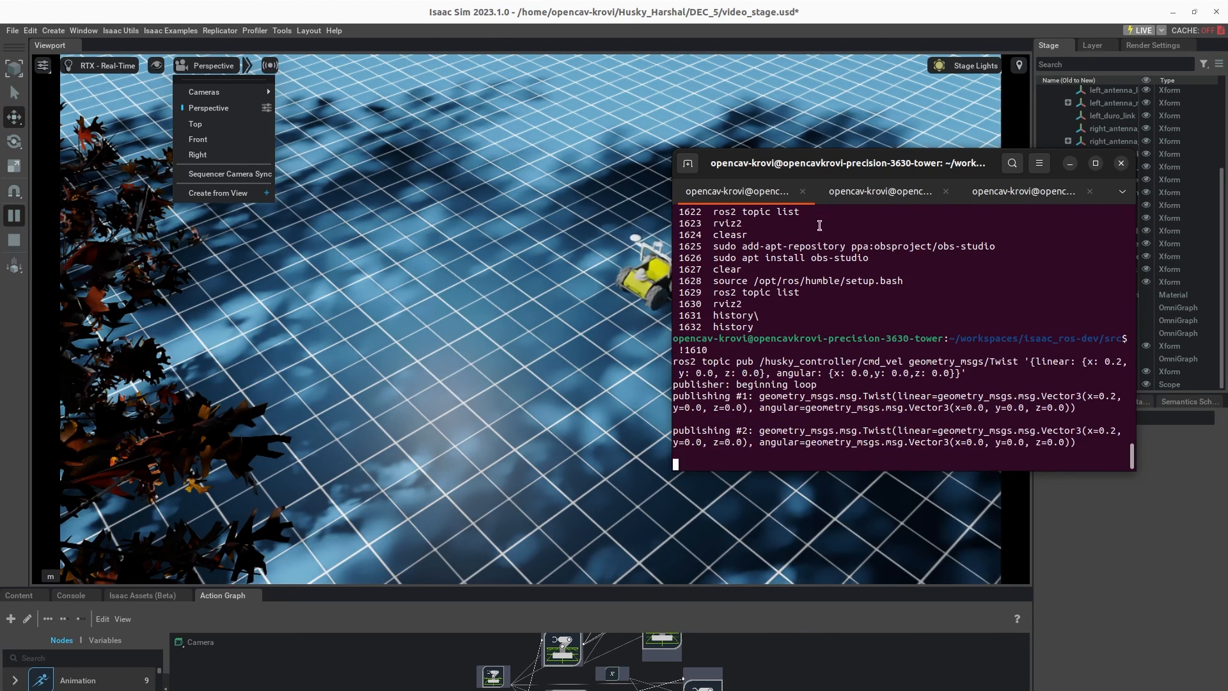
drag(832, 164, 909, 98)
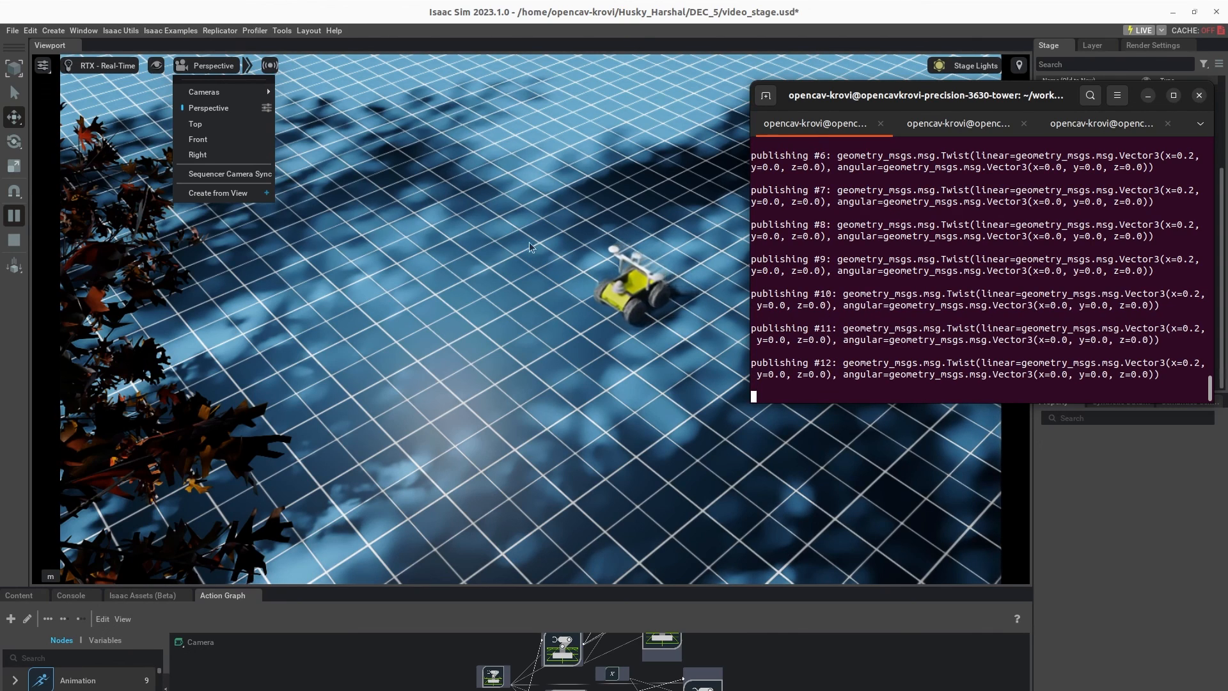
click(14, 240)
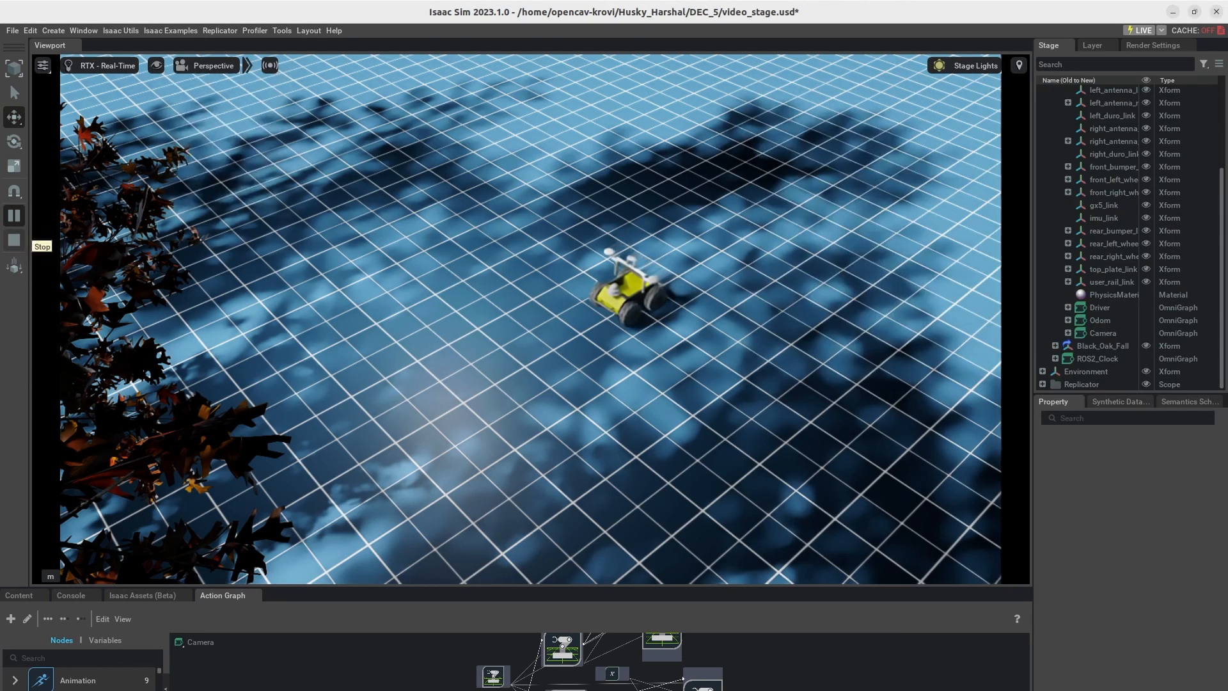